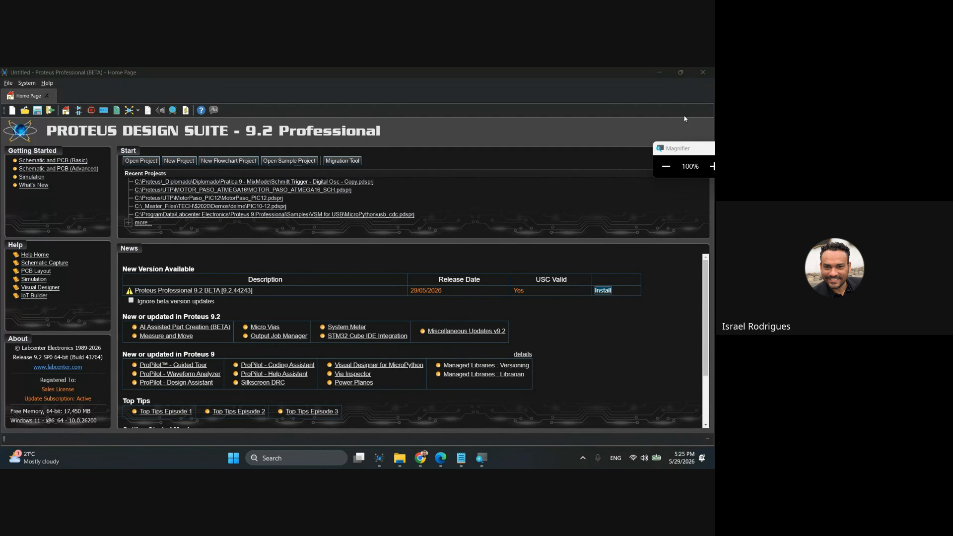
Set the appearance theme to Standard in the system settings.
drag(676, 148, 704, 97)
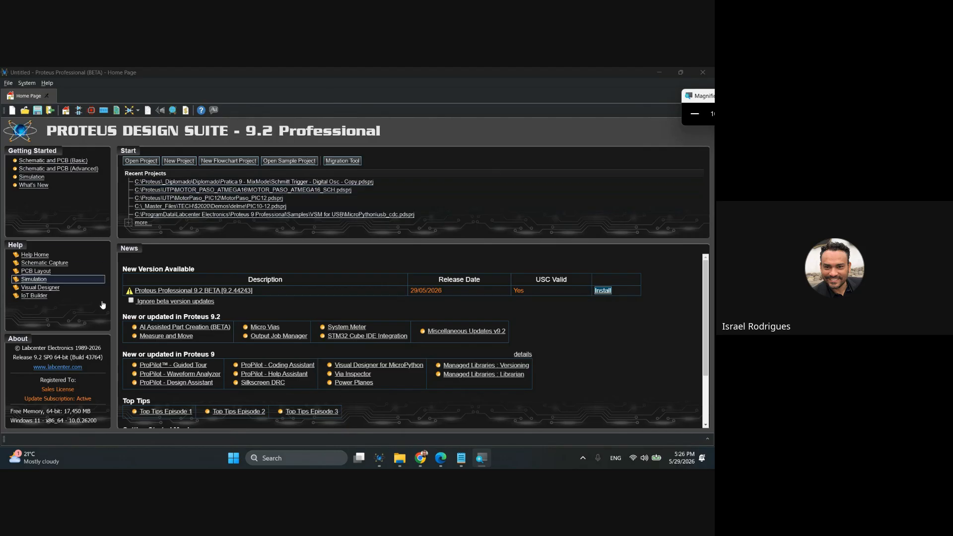
click(27, 83)
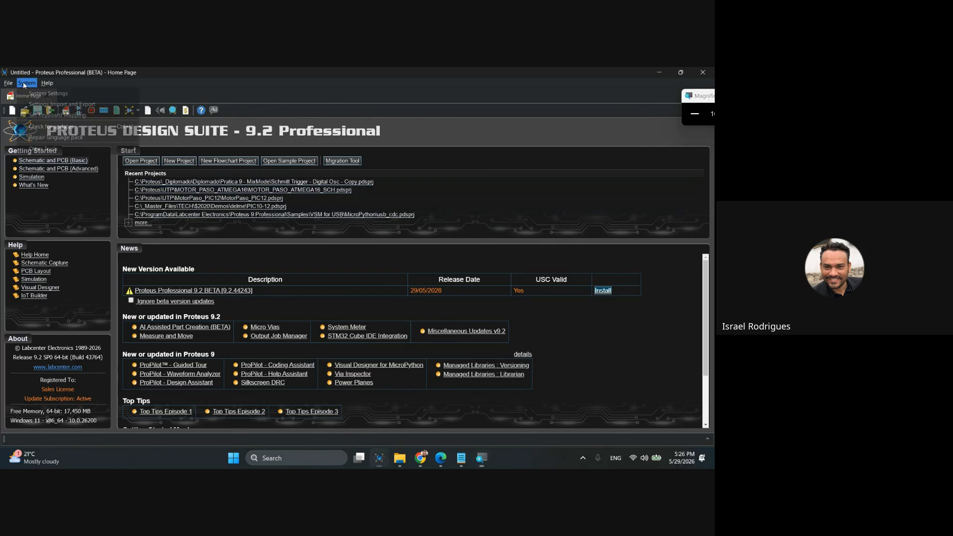
click(40, 93)
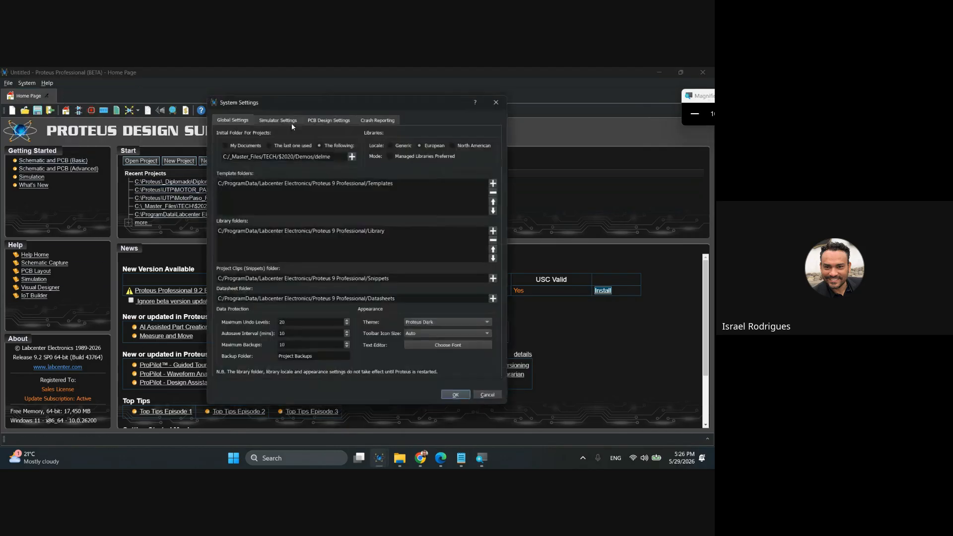
click(449, 324)
click(433, 355)
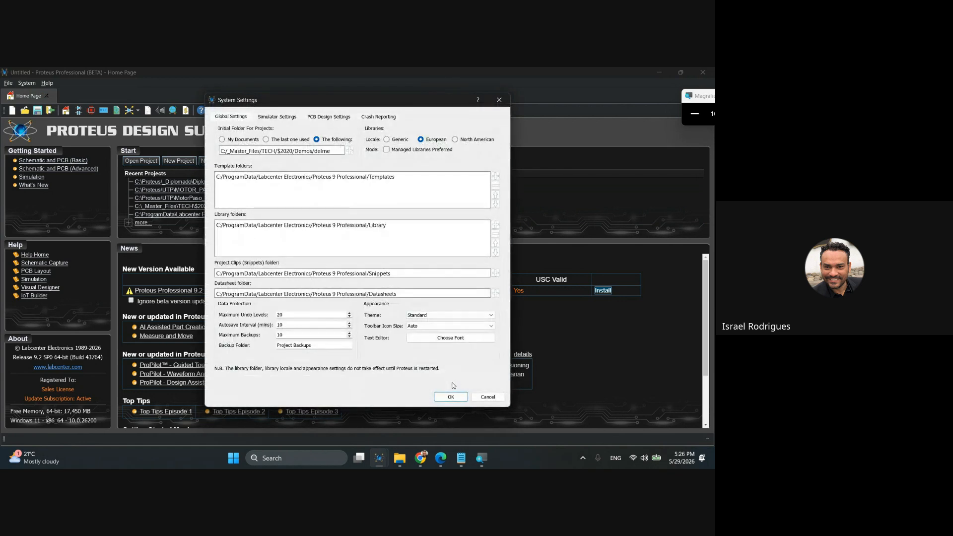
click(451, 397)
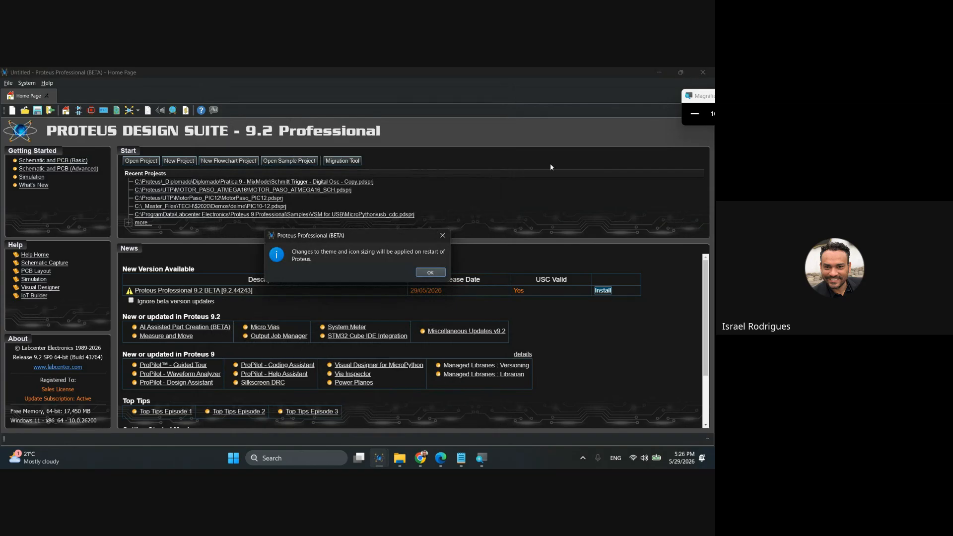
click(419, 275)
Close the program and relaunch Proteus 9 Professional to apply the Standard theme.
click(703, 72)
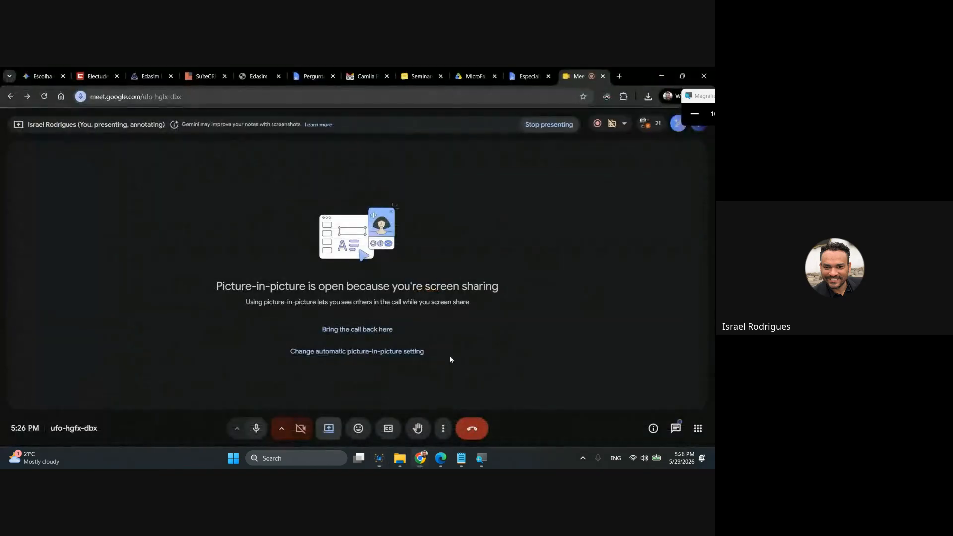
click(308, 465)
text(c)
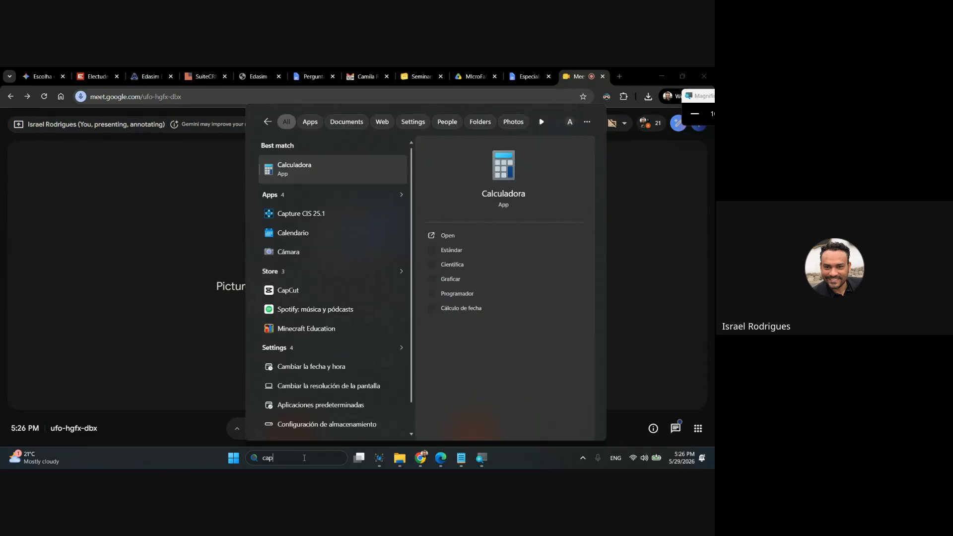
key(BackSpace)
text(pro)
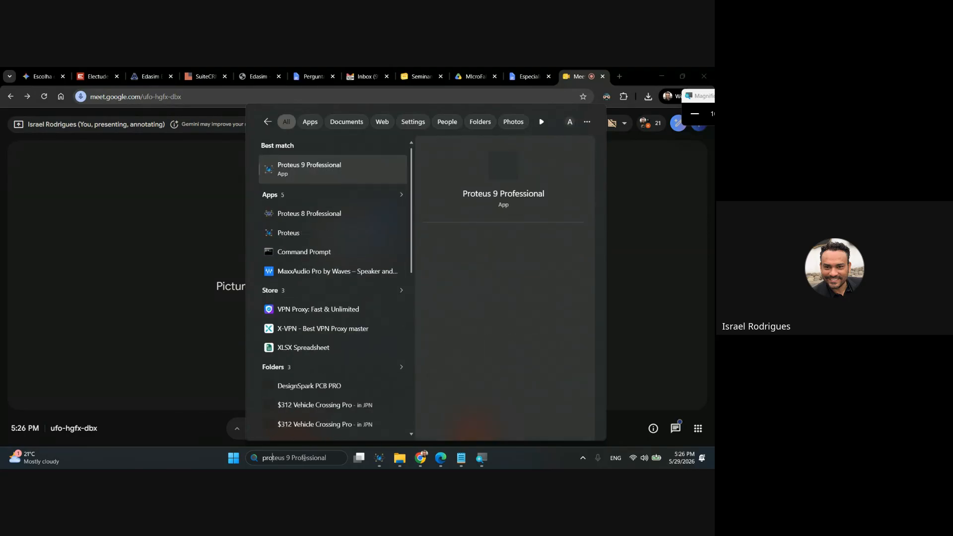
click(317, 174)
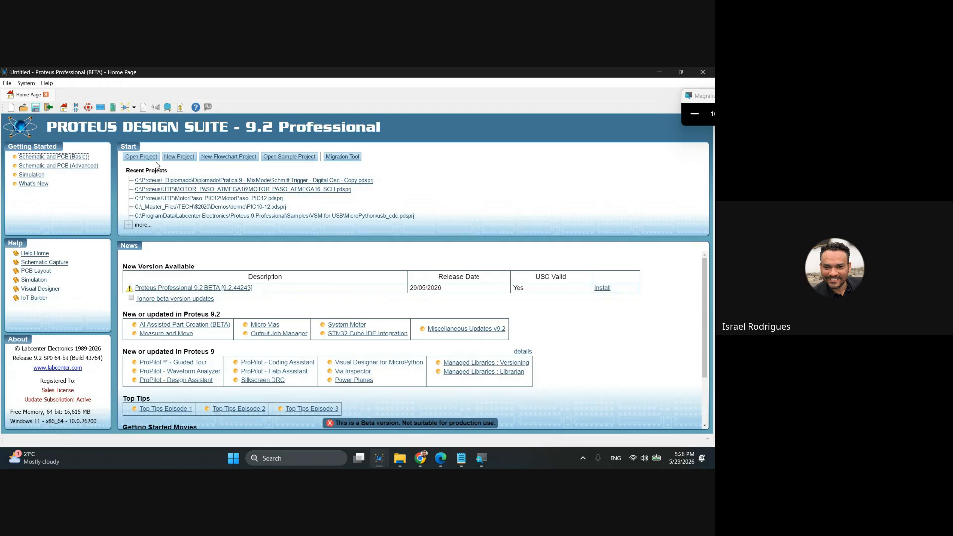
click(26, 84)
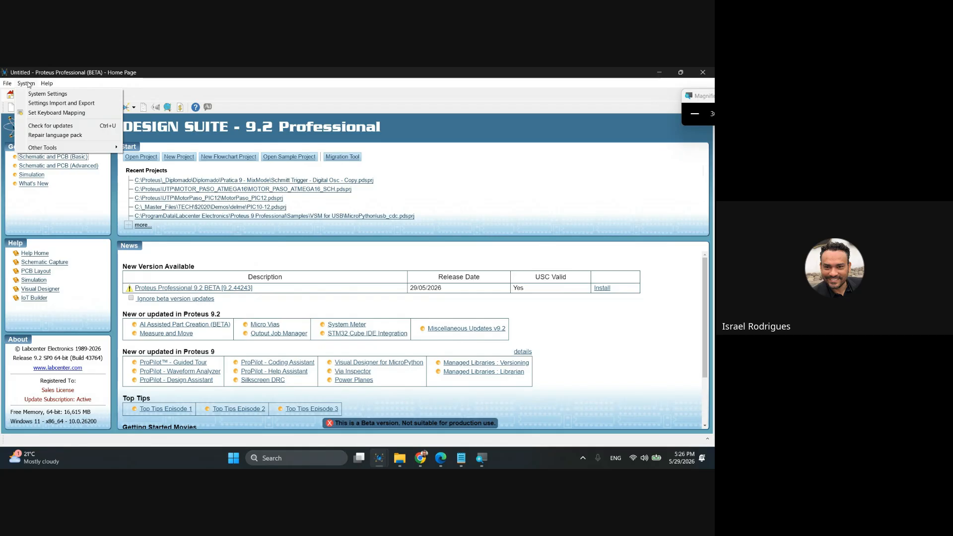
click(53, 95)
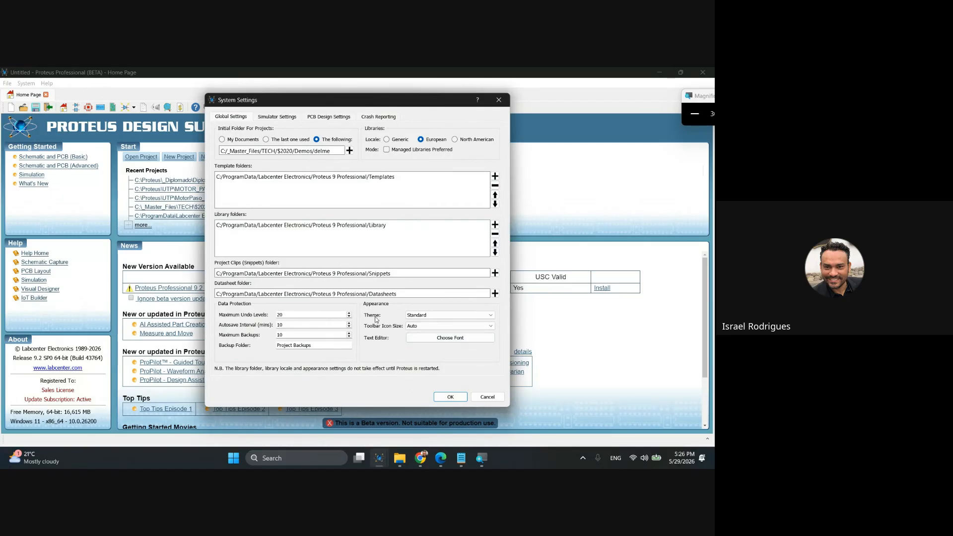
click(422, 314)
click(424, 328)
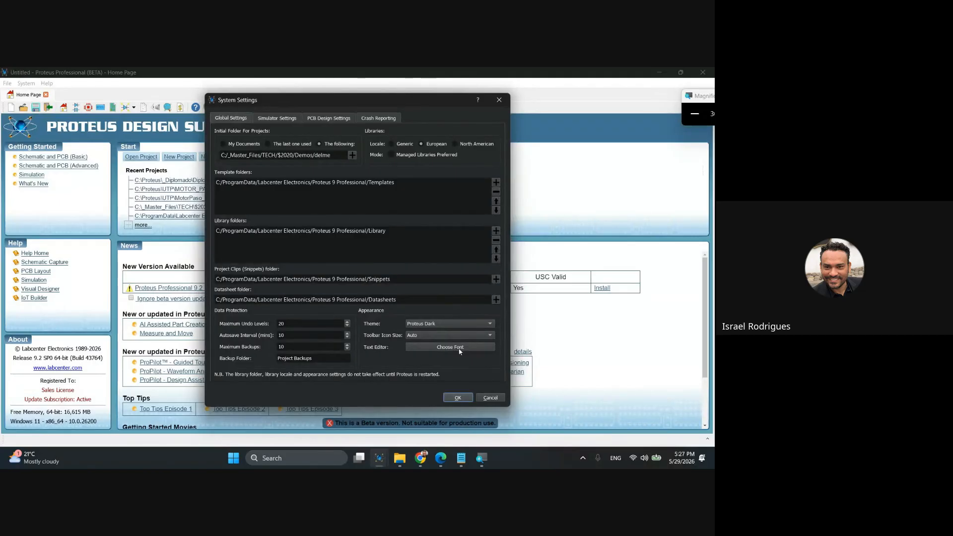
click(469, 397)
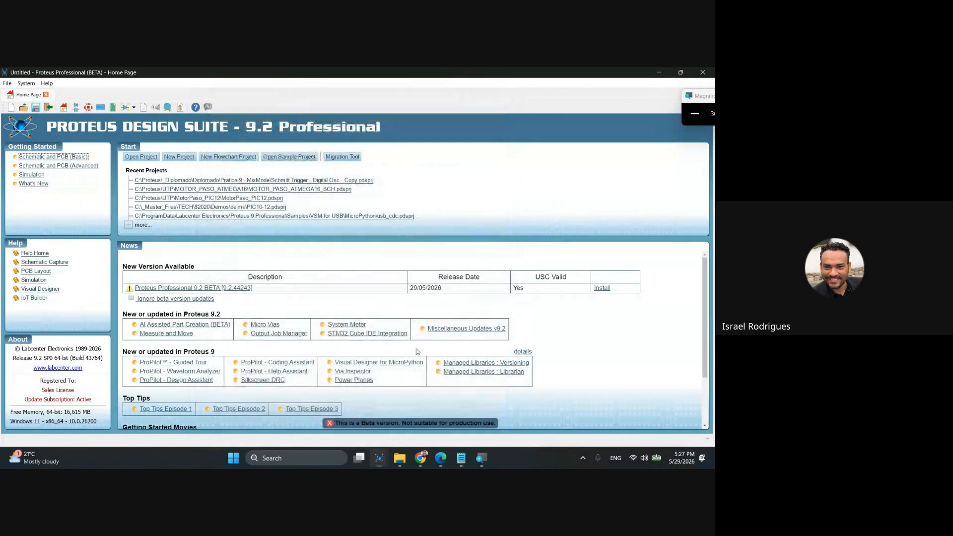
Set the appearance theme to Proteus Dark in the system settings.
click(26, 85)
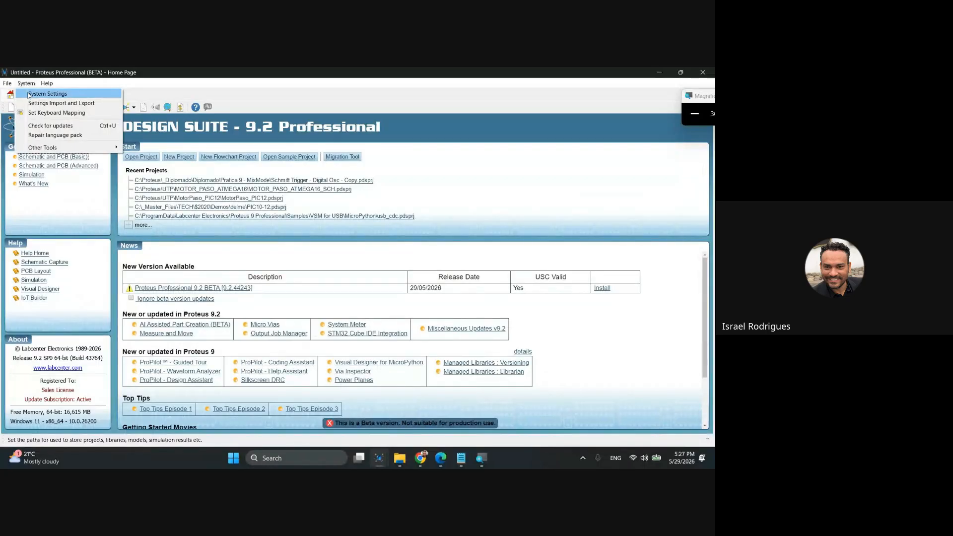
click(28, 95)
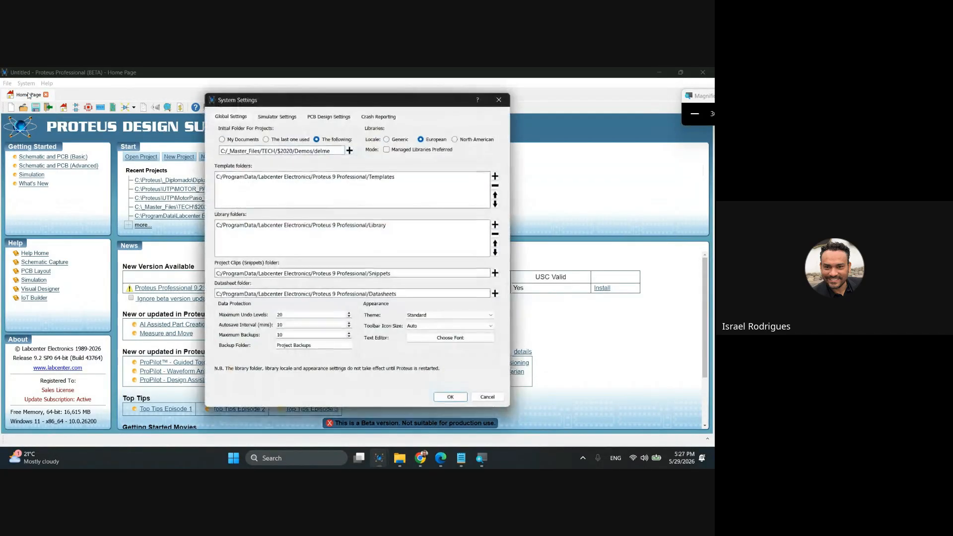
click(455, 315)
click(442, 328)
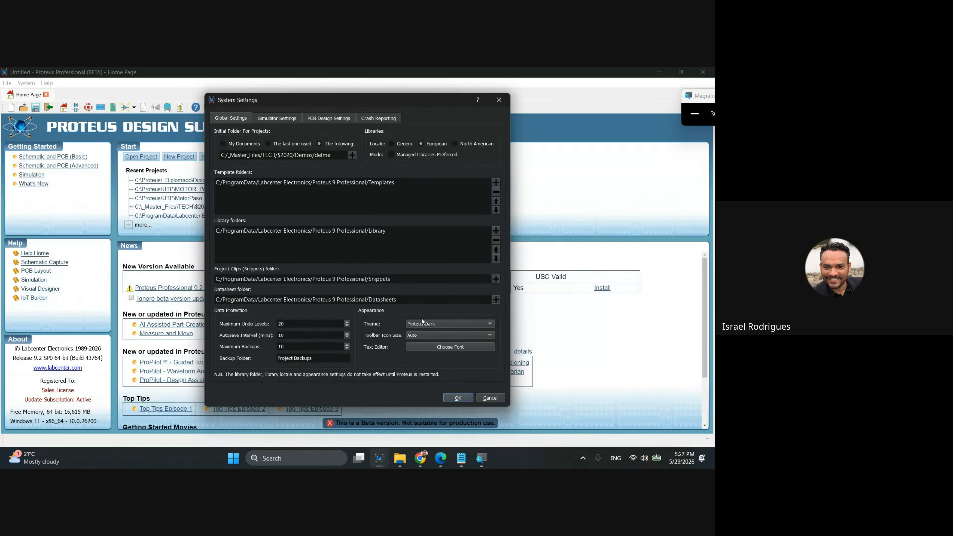
click(465, 398)
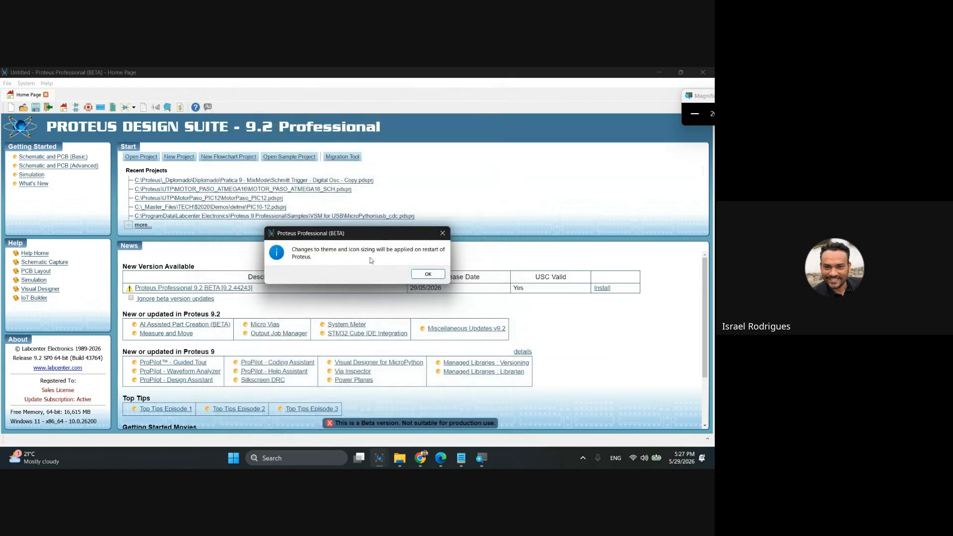
click(428, 275)
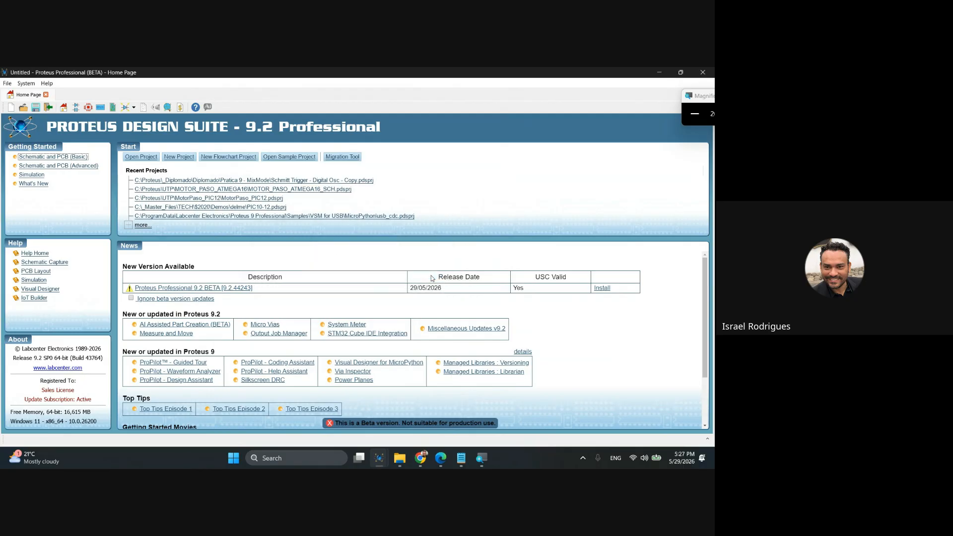
Restart Proteus 9 Professional to apply the Proteus Dark theme.
click(697, 75)
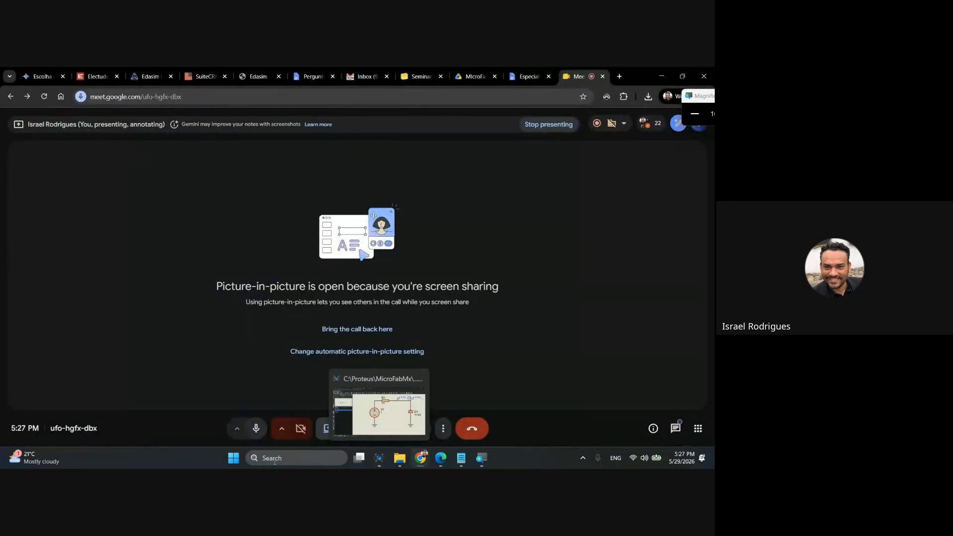
click(275, 458)
text(pr)
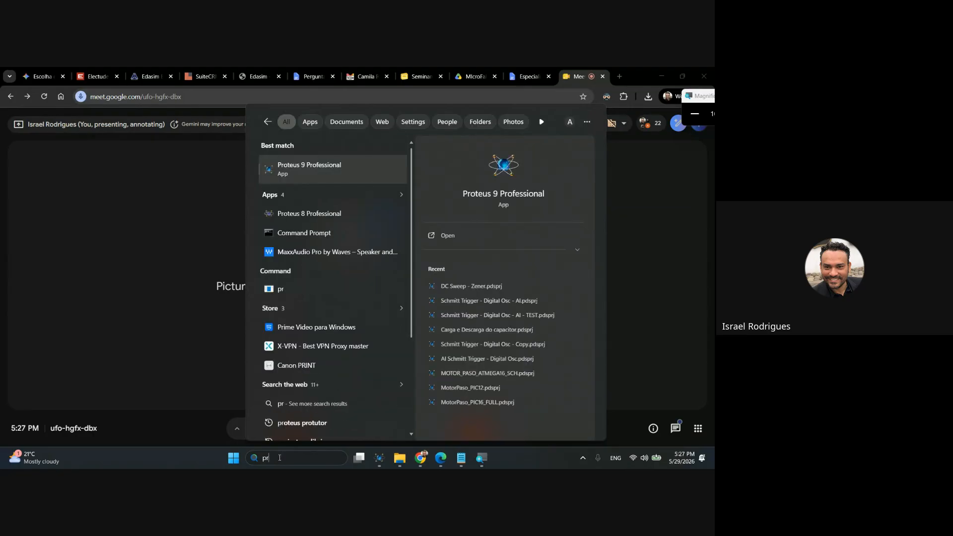
click(330, 163)
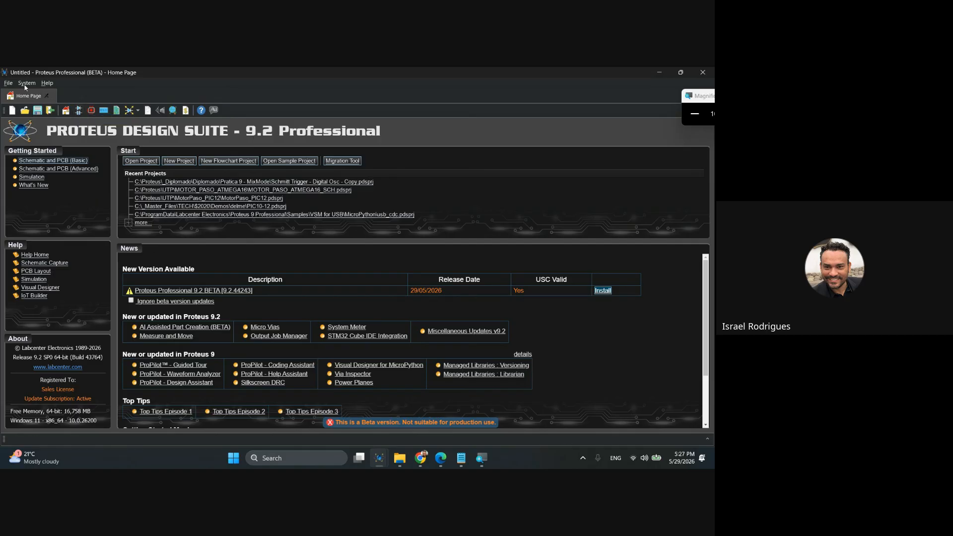
Open the Schematic Capture module with an empty root sheet.
click(8, 84)
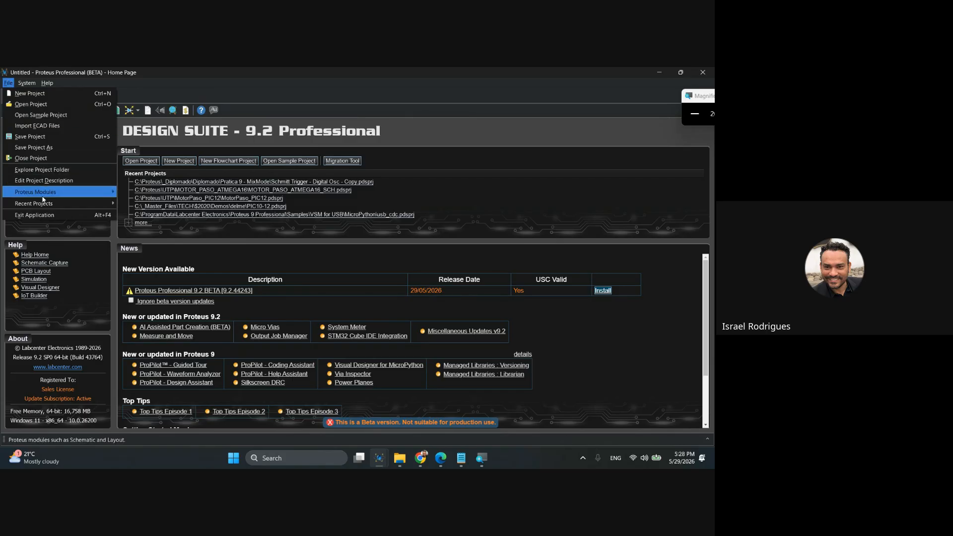
mouse_move(49, 193)
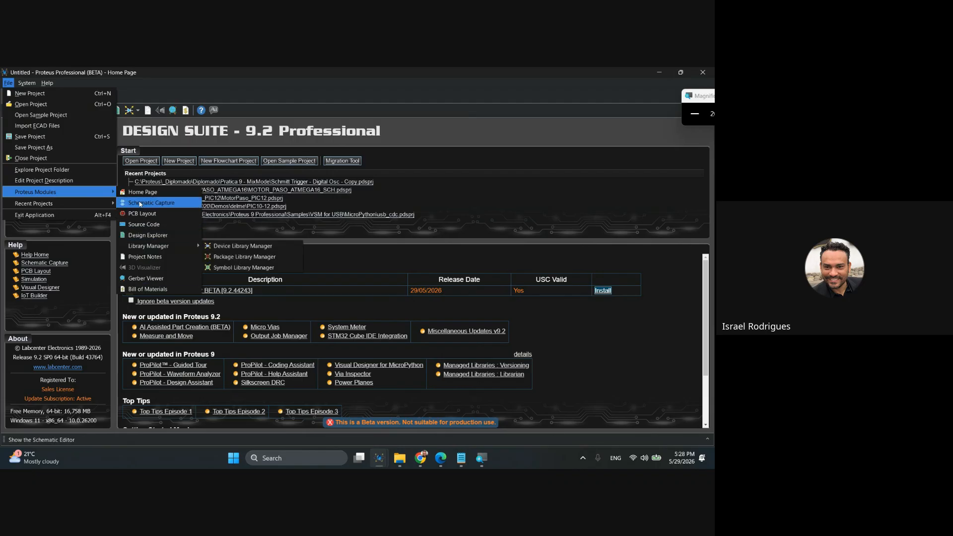
click(193, 71)
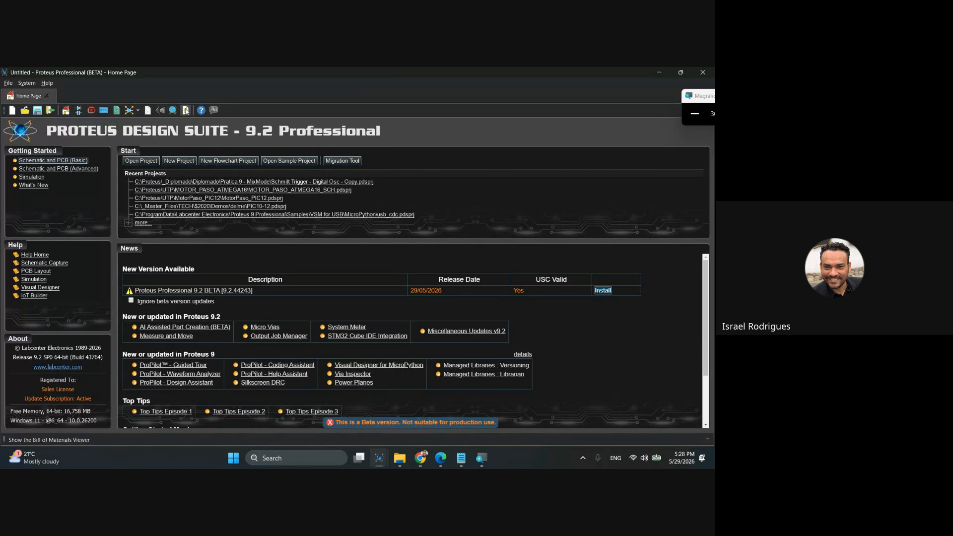
click(79, 111)
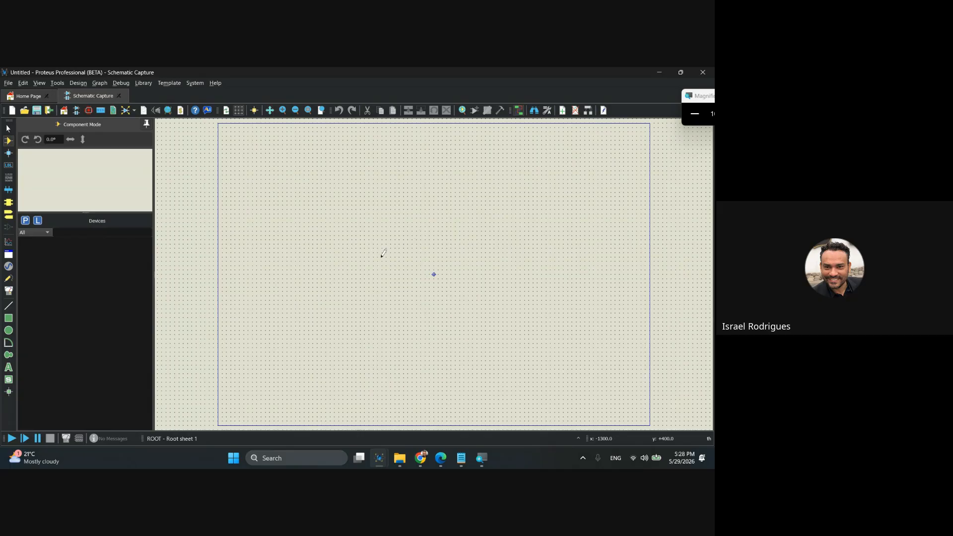
scroll(435, 273, up, 2)
scroll(436, 270, up, 2)
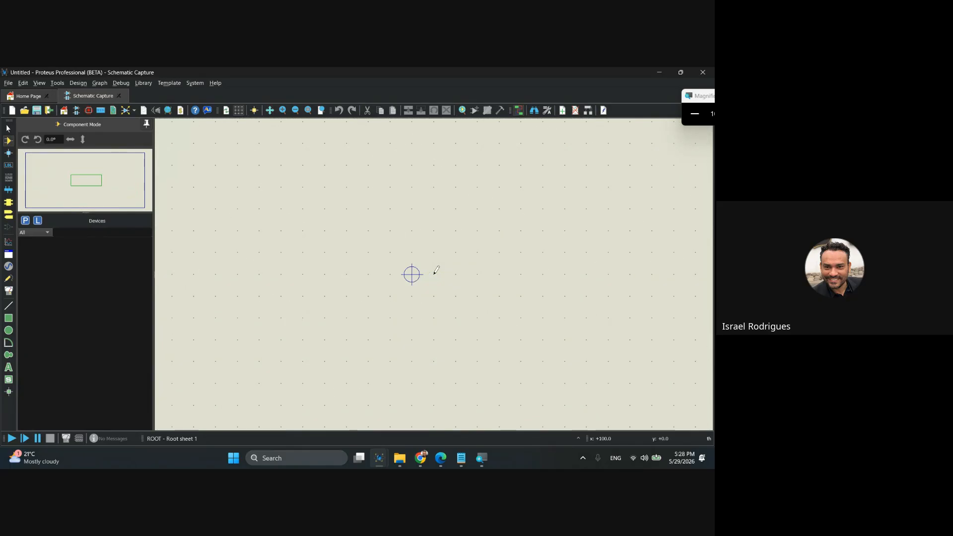
scroll(436, 270, up, 1)
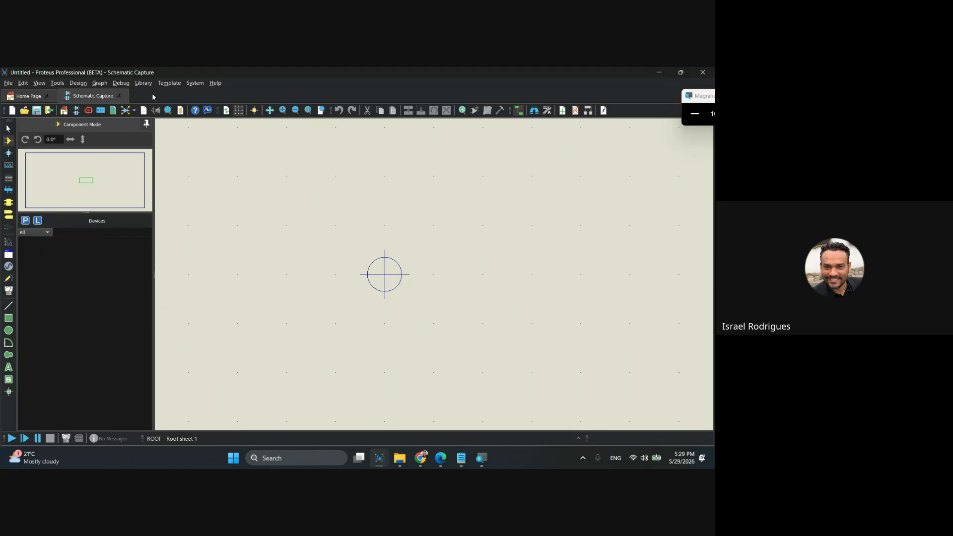
Open the Pick Devices library browser and search for the keyword vsource.
click(141, 84)
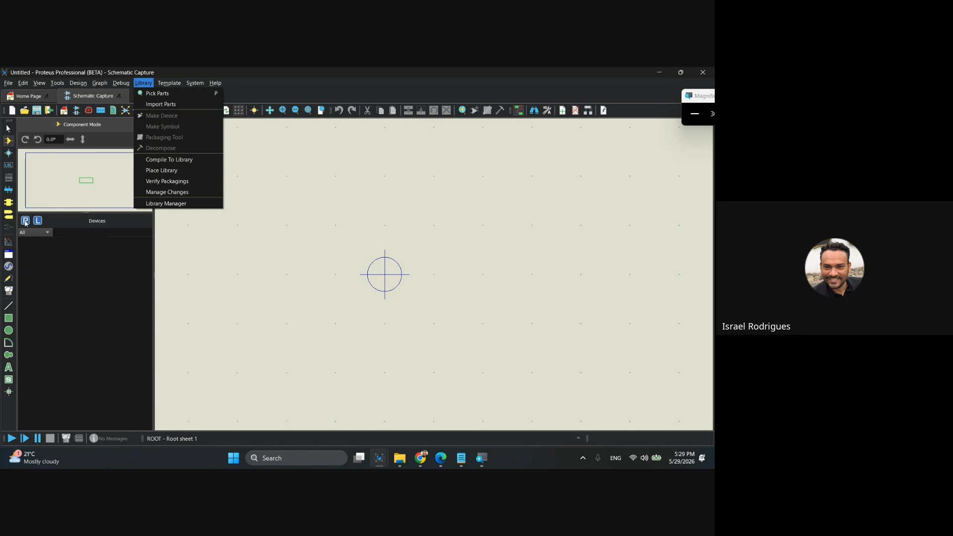
click(314, 258)
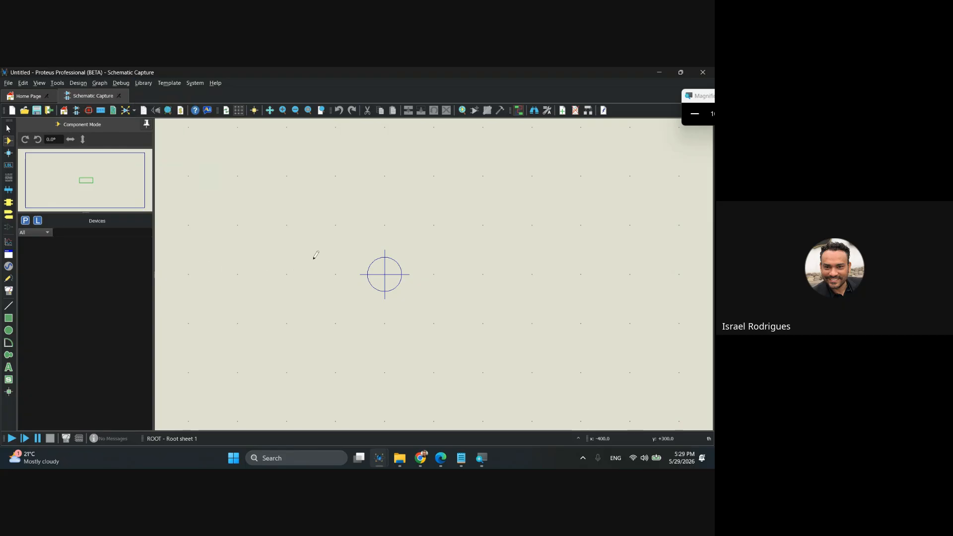
key(p)
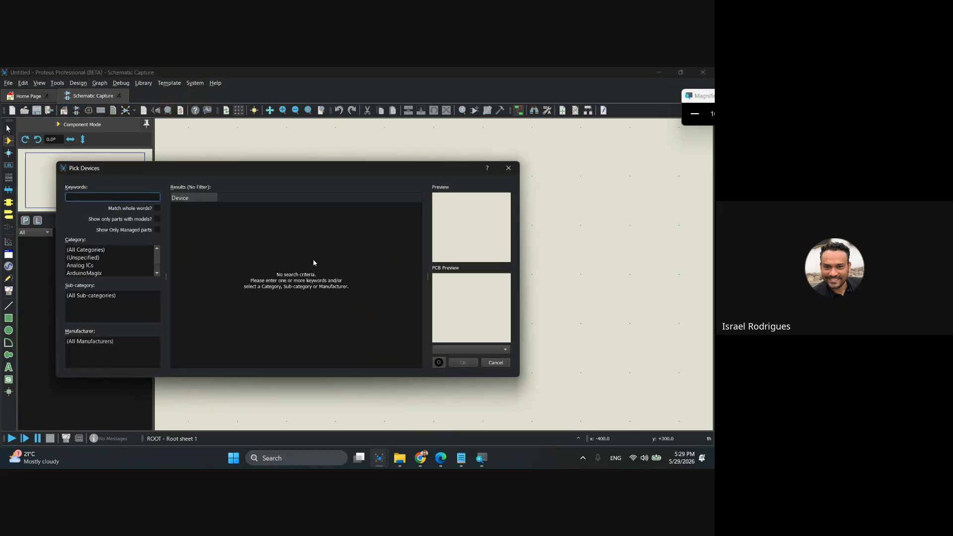
drag(261, 169, 391, 156)
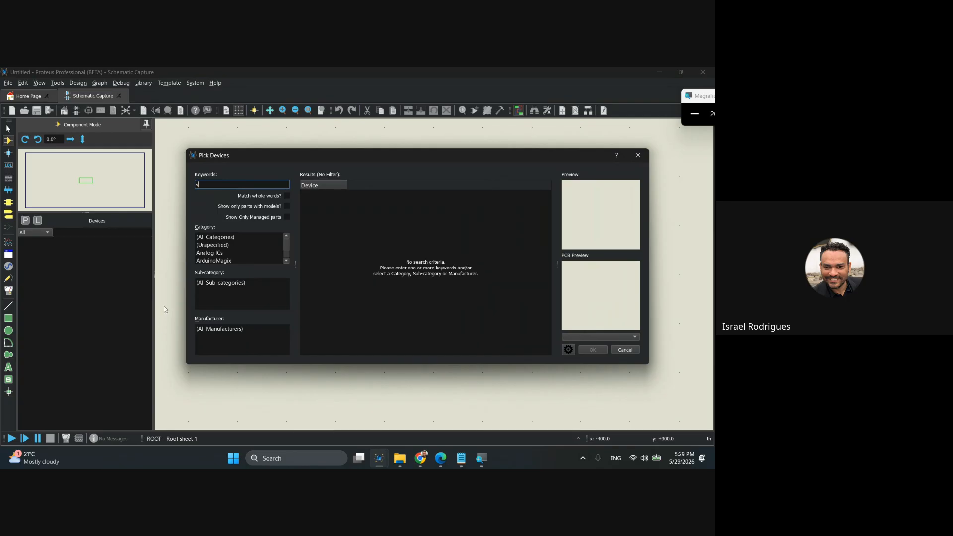
text(osou)
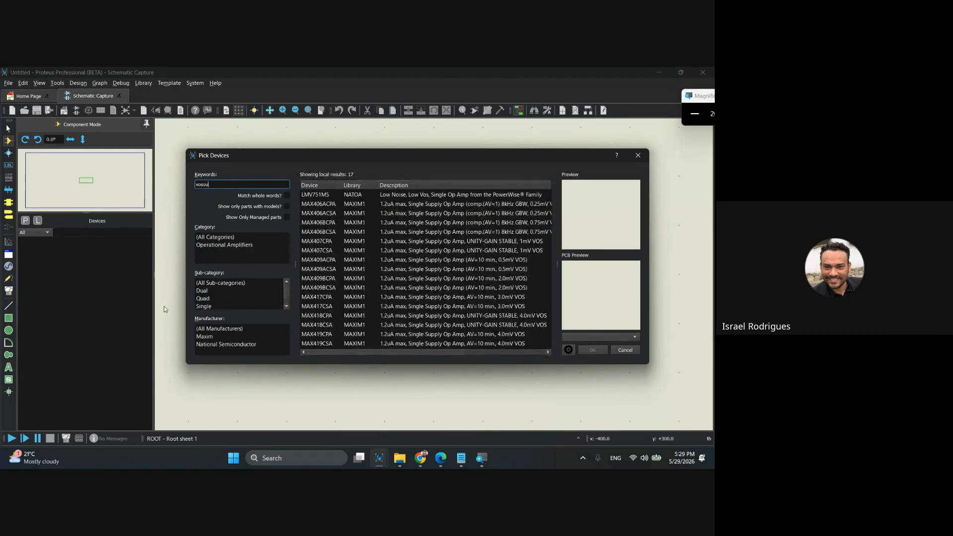
text(ce)
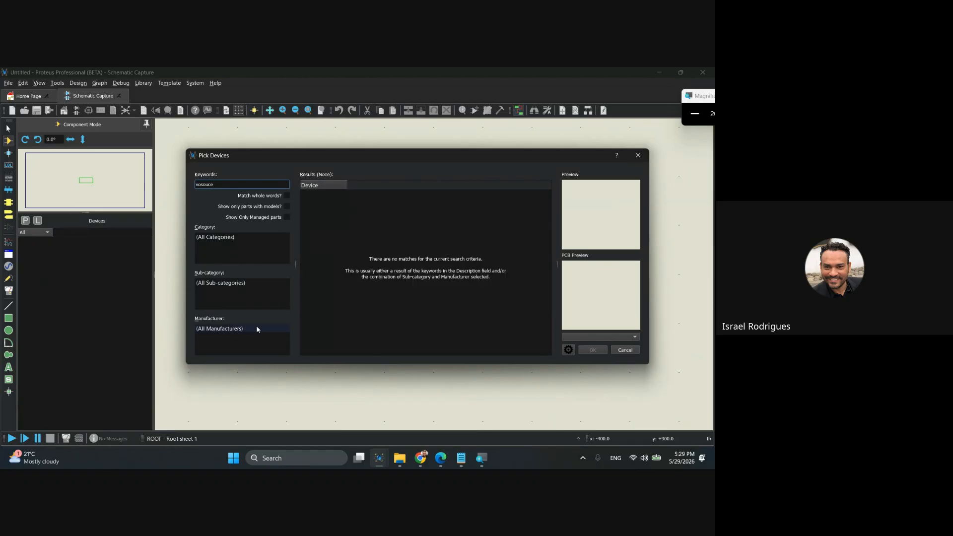
key(BackSpace)
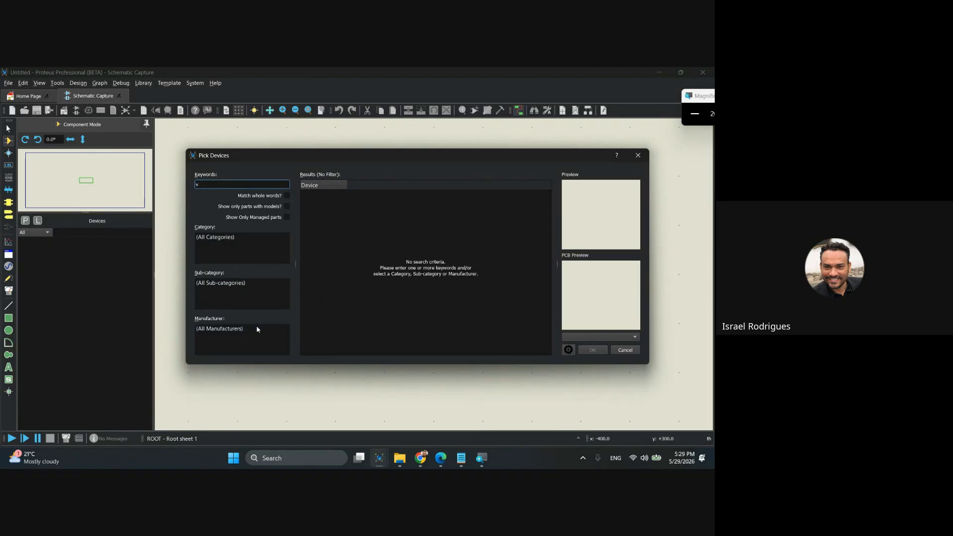
text(sour)
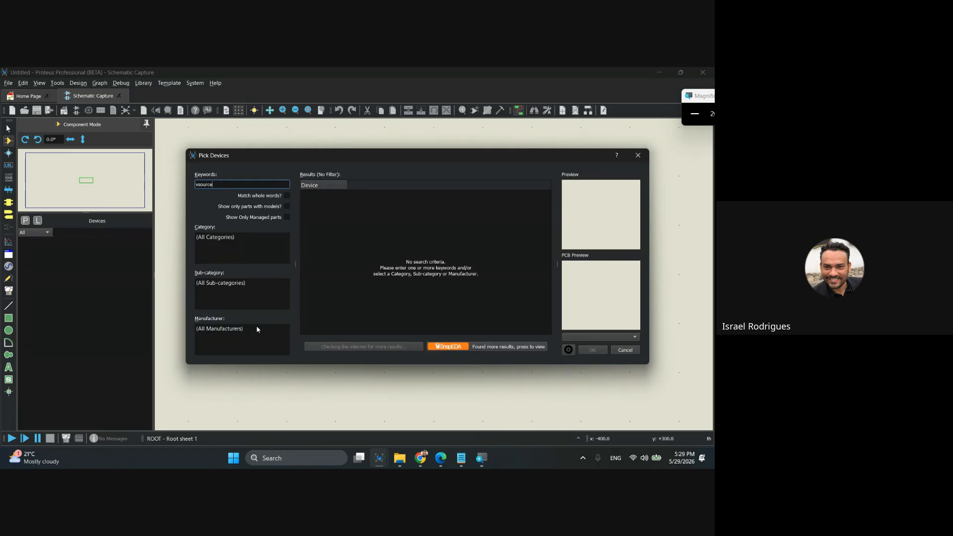
text(ce)
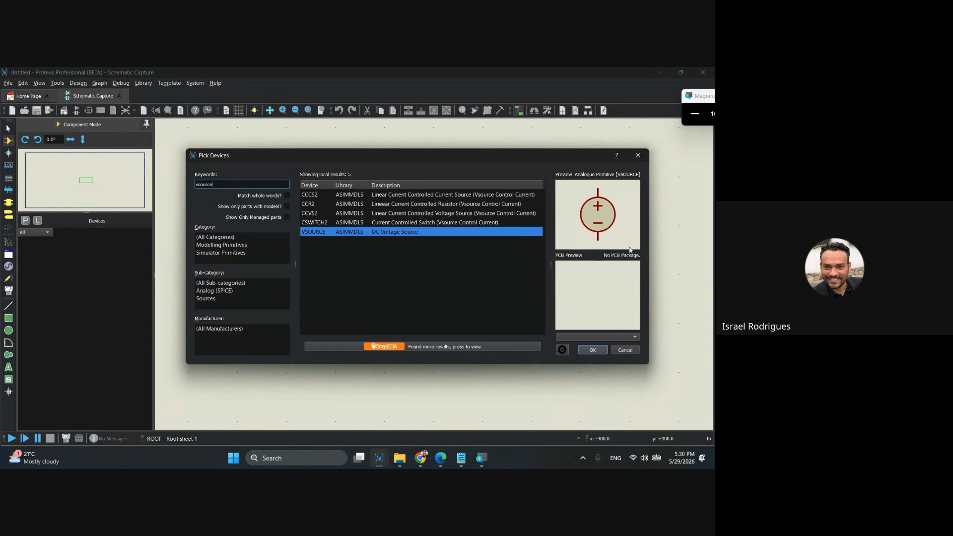
Shrink the Pick Devices window and add the VSOURCE DC voltage source to the project's device list.
drag(647, 242, 511, 242)
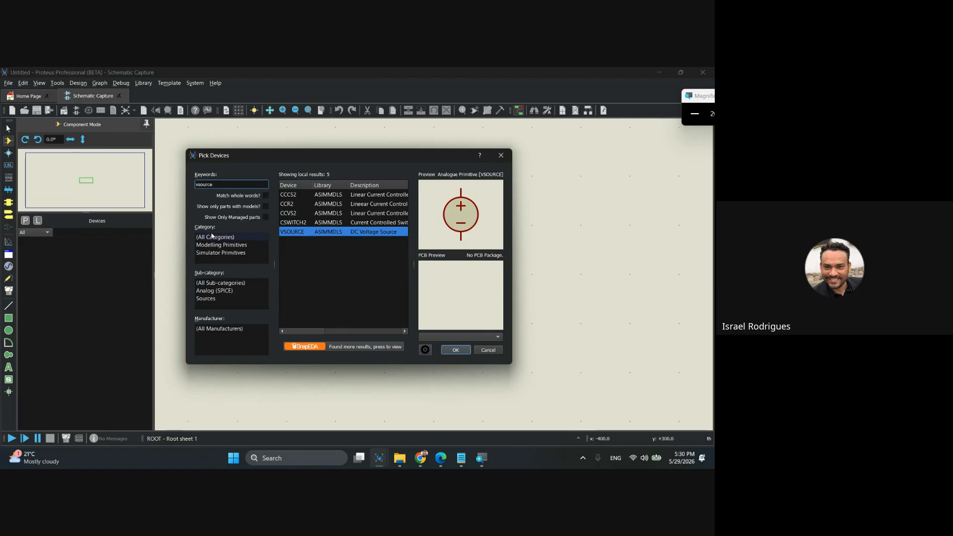
double_click(294, 233)
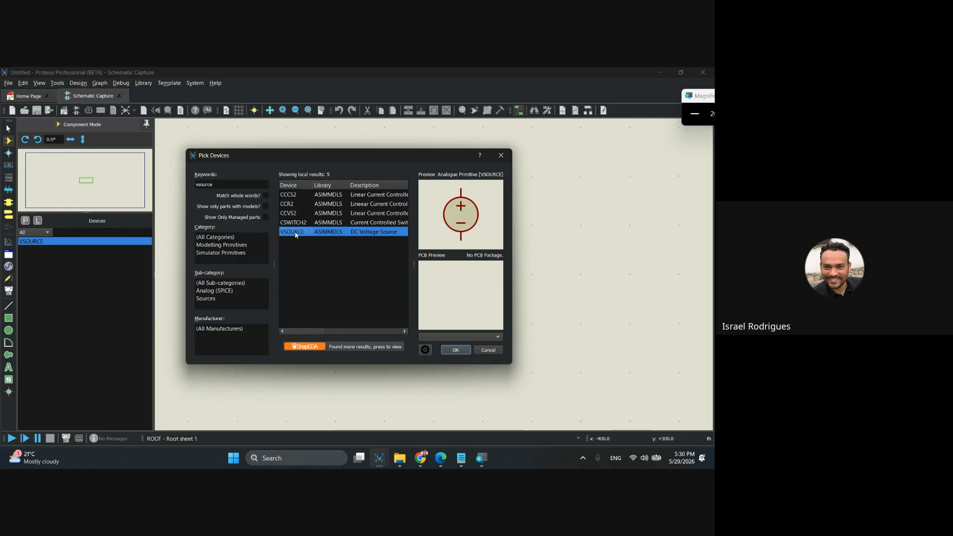
mouse_move(296, 234)
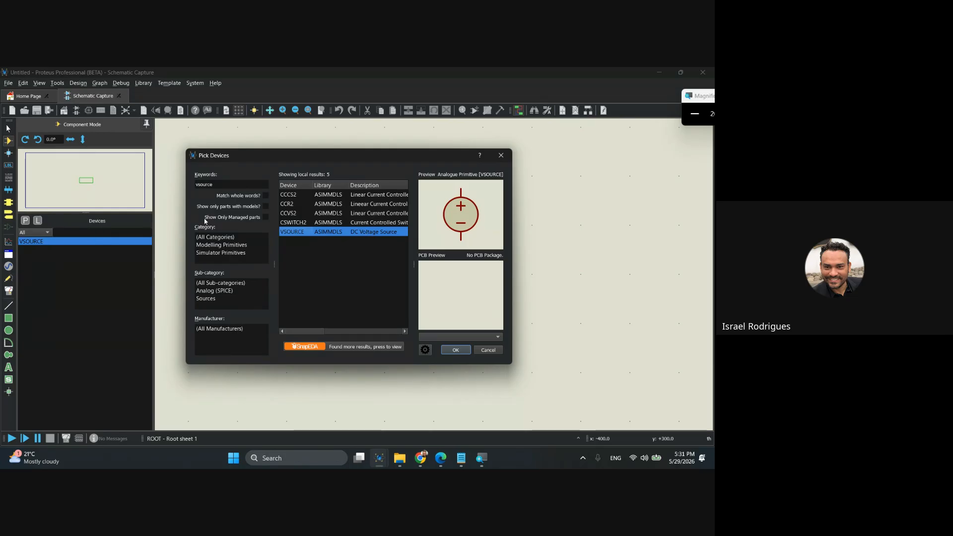
Replace the vsource keyword to search the device library for MINRES resistors.
drag(294, 155, 264, 160)
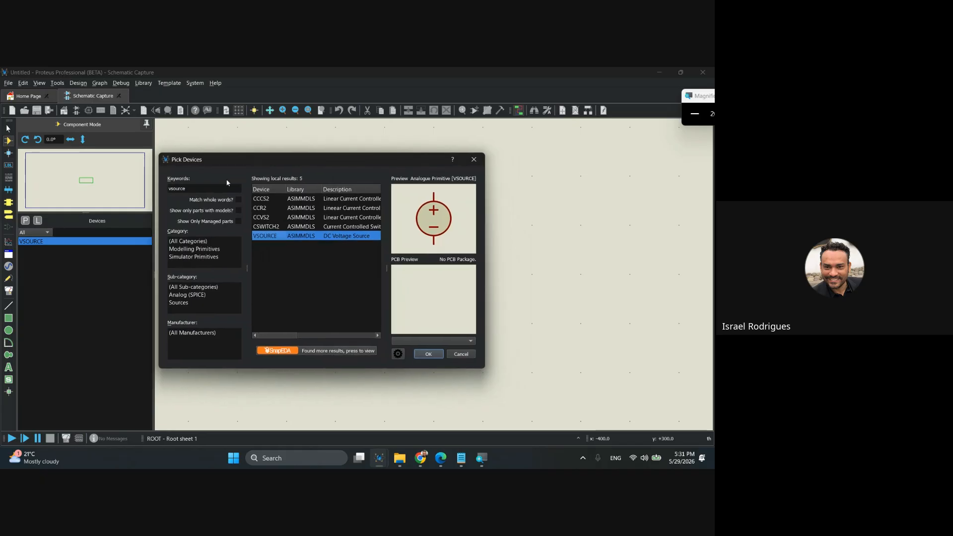
double_click(189, 188)
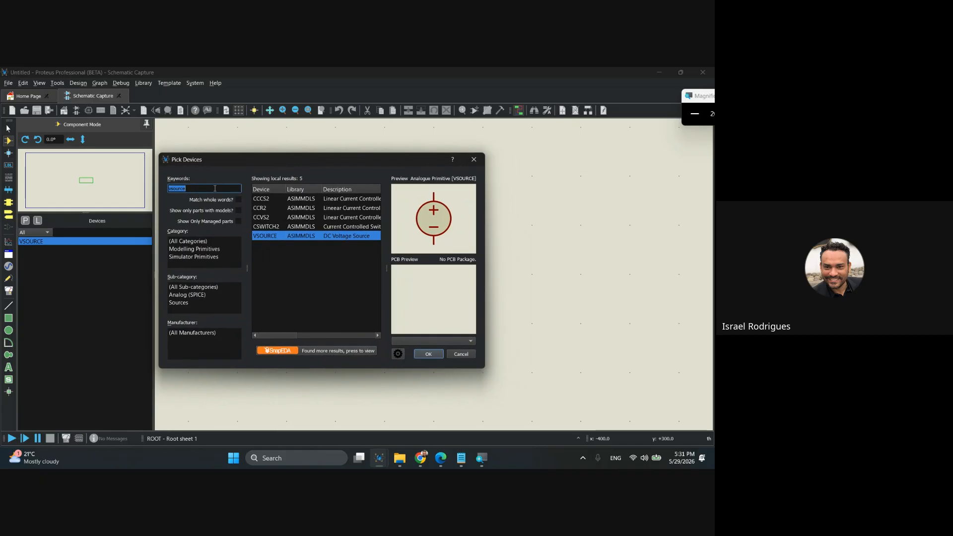
key(BackSpace)
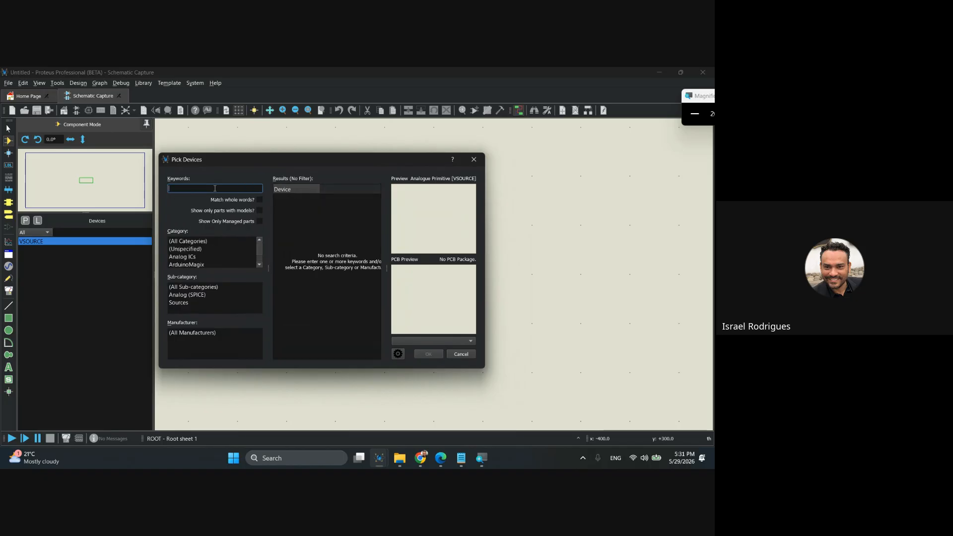
text(mires)
key(BackSpace)
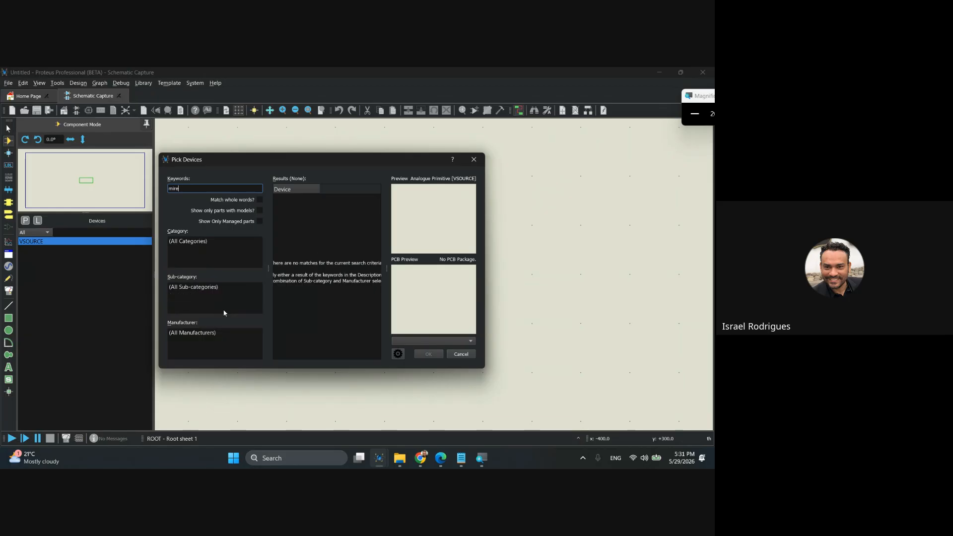
text(nre)
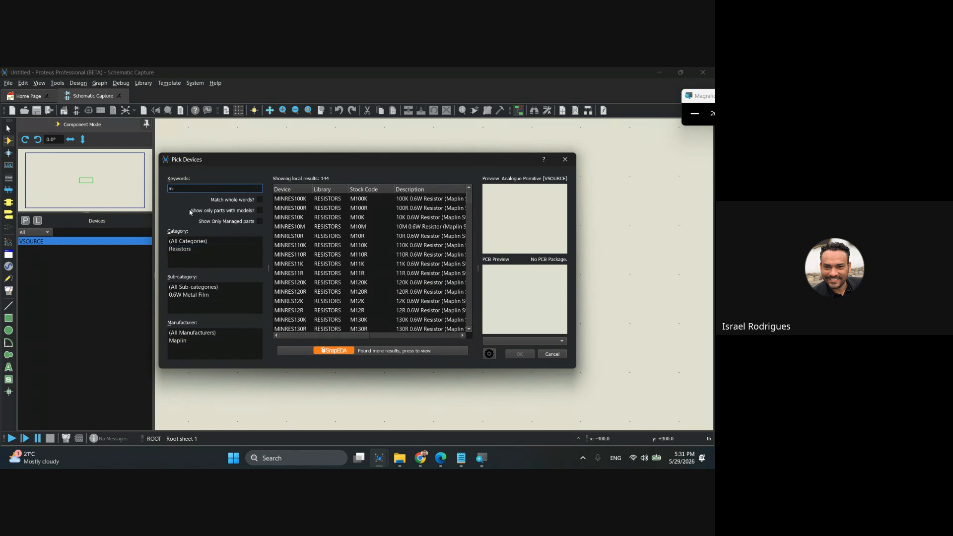
Clear the keyword and filter the devices by the Resistors category and the 0.6W Metal Film sub-category.
key(BackSpace)
key(BackSpace)
key(BackSpace)
key(BackSpace)
key(BackSpace)
key(BackSpace)
scroll(213, 247, down, 3)
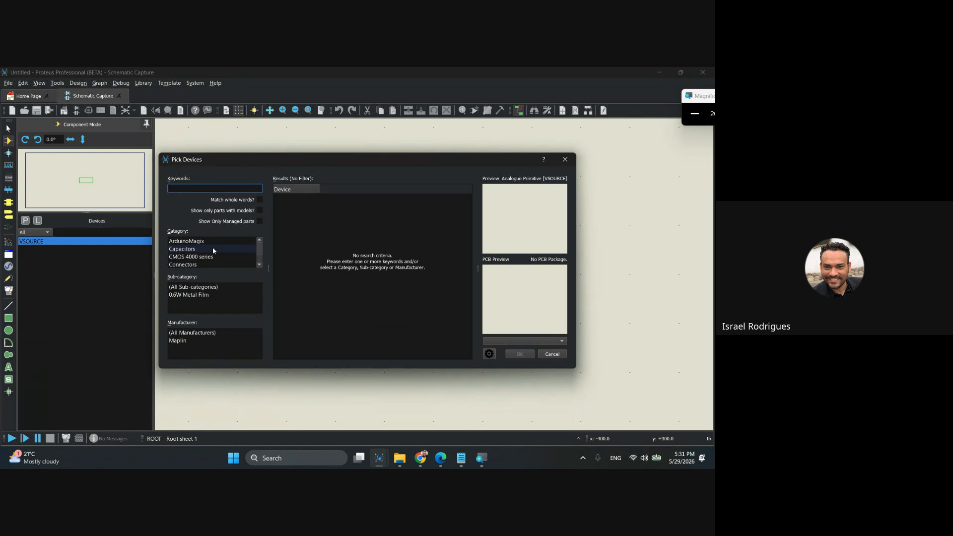
scroll(213, 256, down, 4)
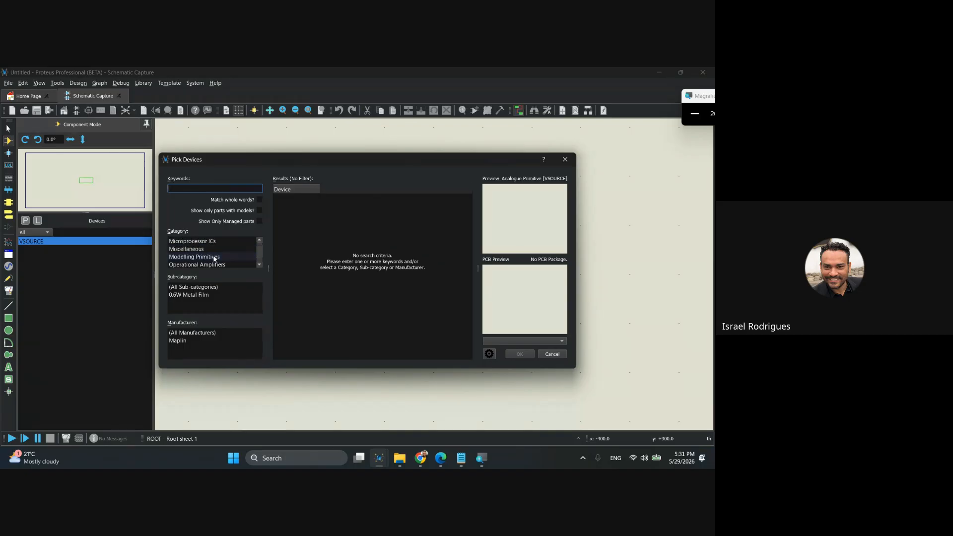
scroll(211, 259, down, 3)
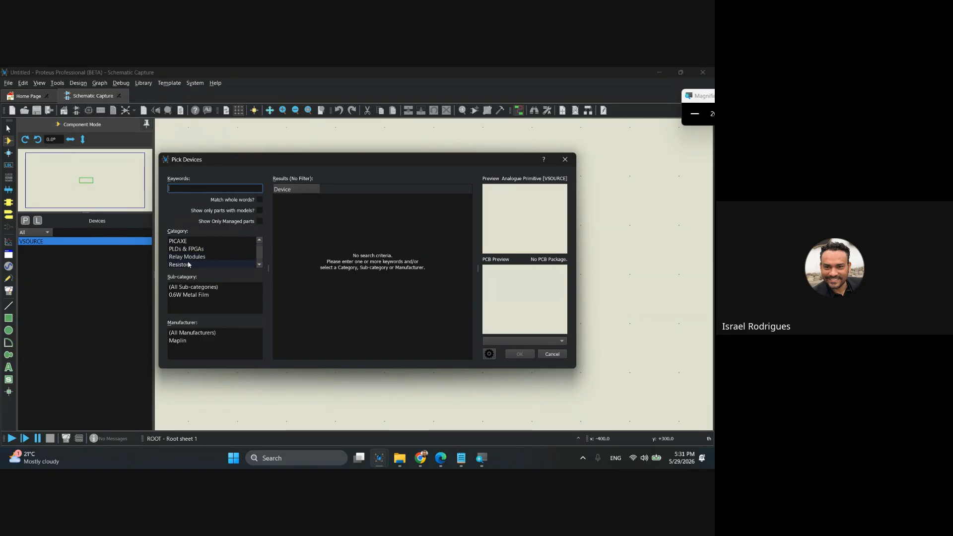
click(185, 264)
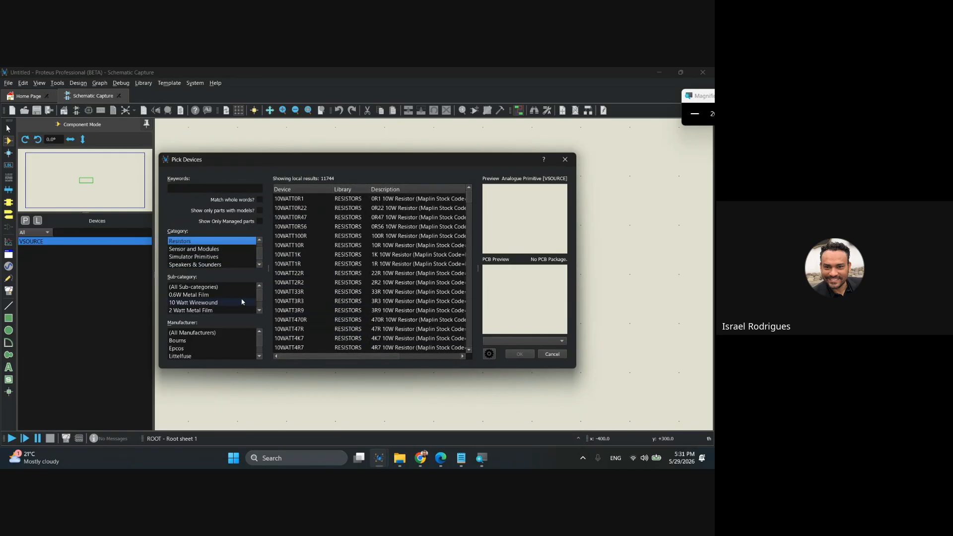
click(187, 294)
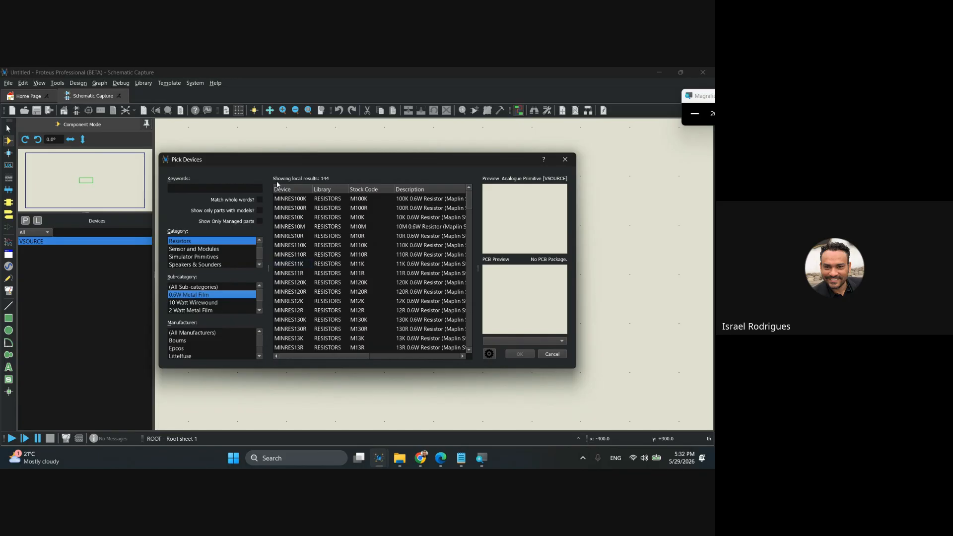
Browse the 0.6W metal film resistors and select MINRES560R.
mouse_move(291, 258)
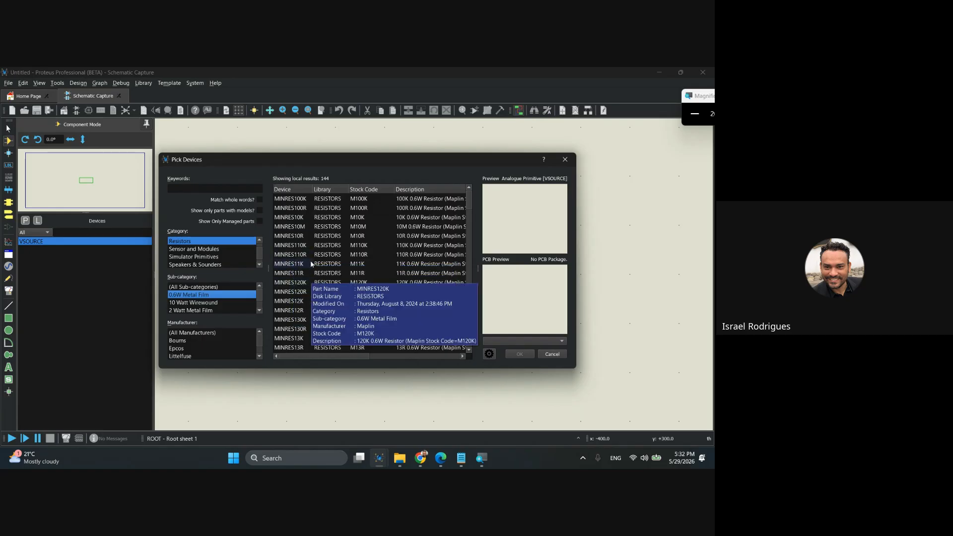
scroll(316, 293, down, 9)
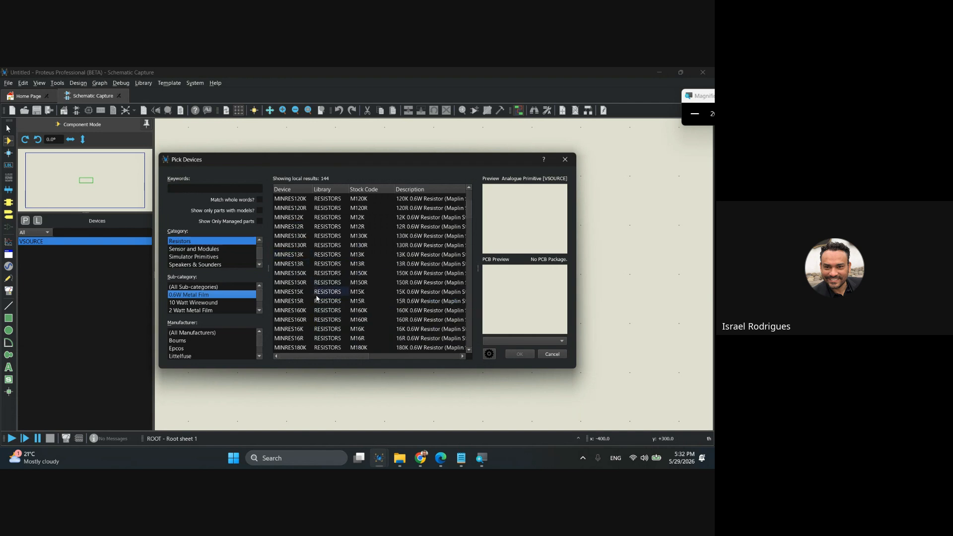
scroll(317, 297, down, 12)
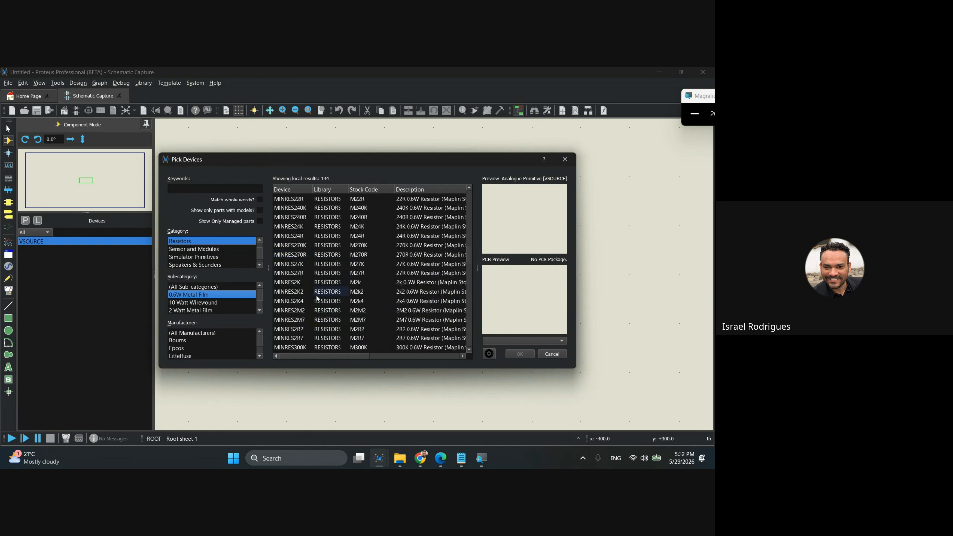
scroll(317, 298, down, 12)
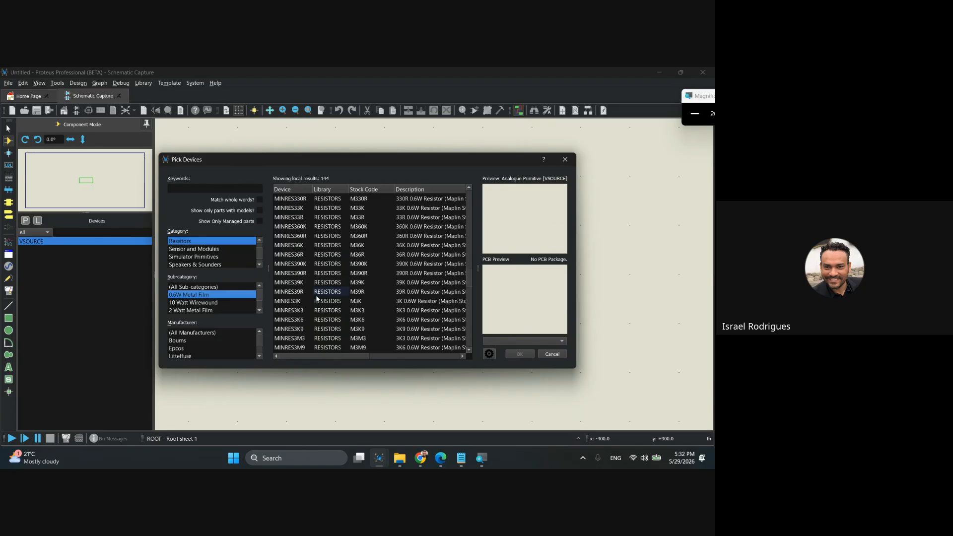
scroll(317, 298, down, 2)
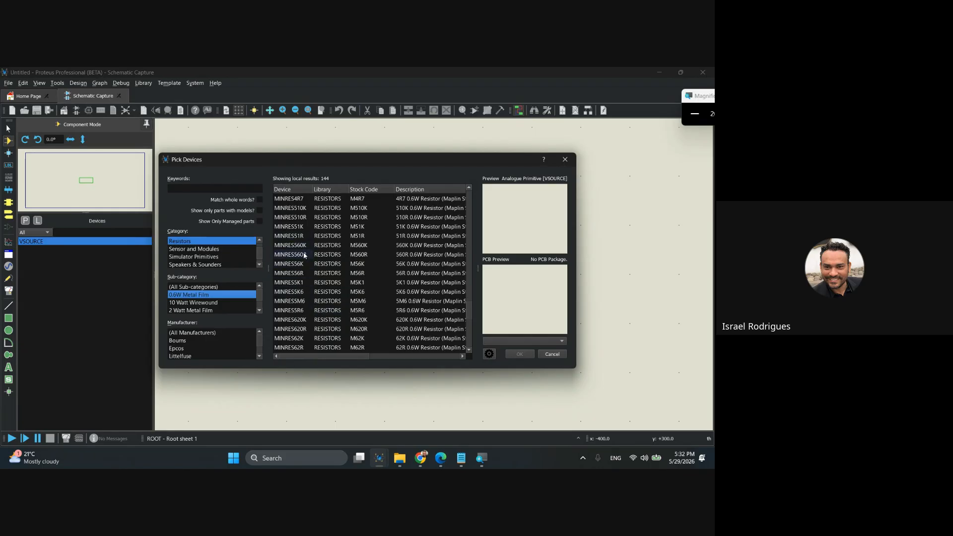
click(305, 256)
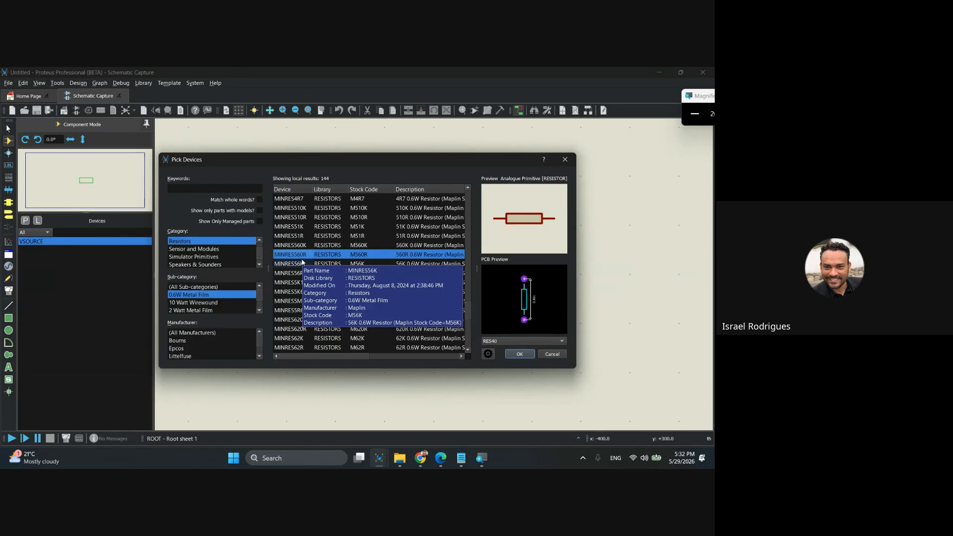
Switch to the DC Sweep - Zener project window and check the value of resistor R1.
key(alt+Tab)
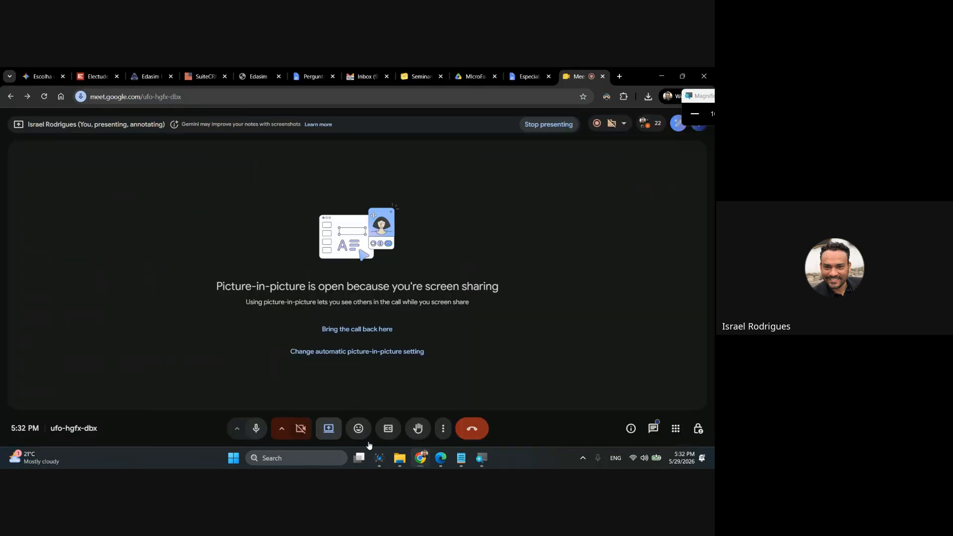
mouse_move(379, 458)
click(327, 407)
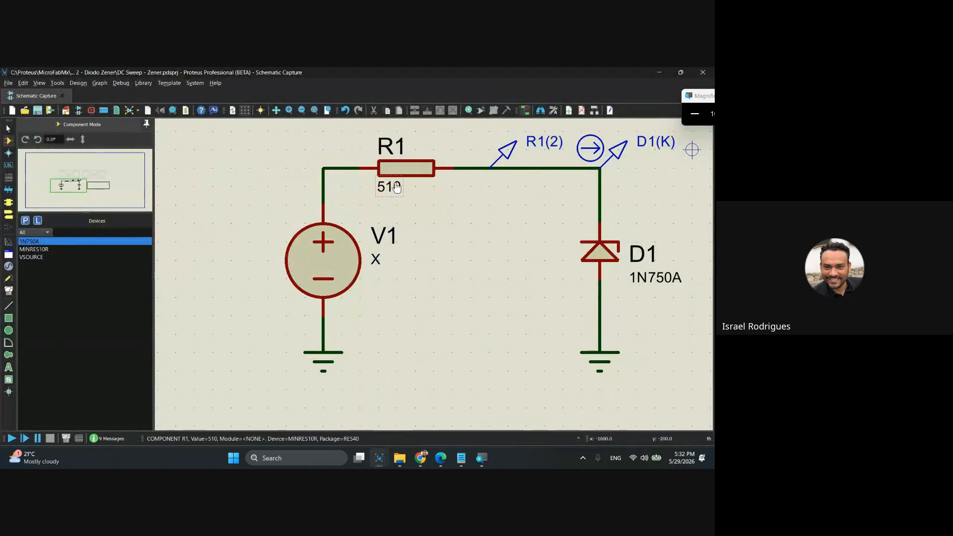
Return to the untitled project's device browser and select the MINRES510R resistor.
mouse_move(421, 459)
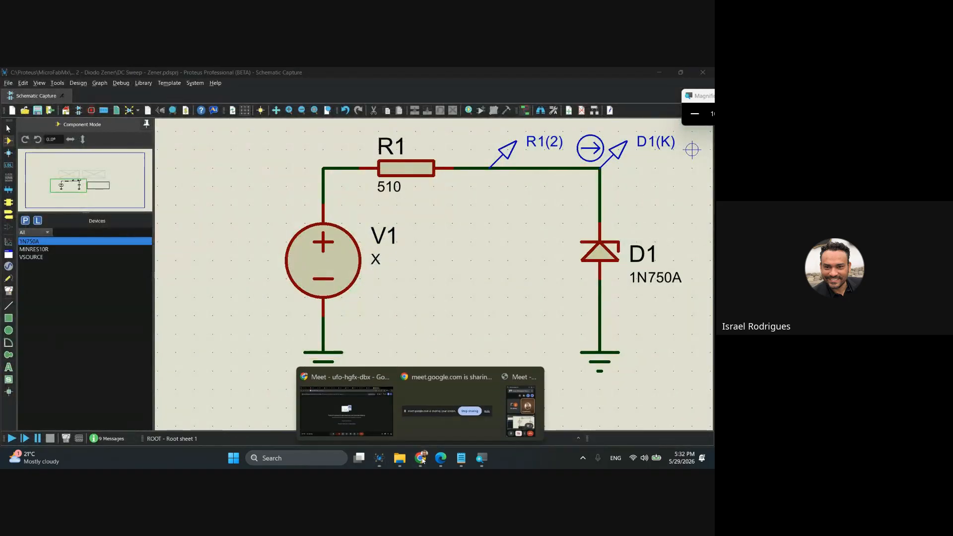
click(377, 411)
mouse_move(380, 457)
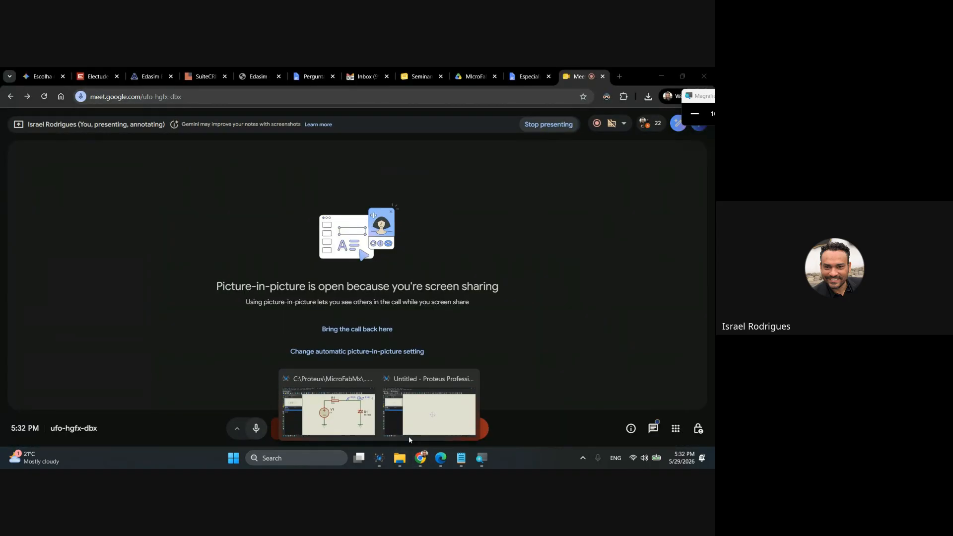
click(423, 420)
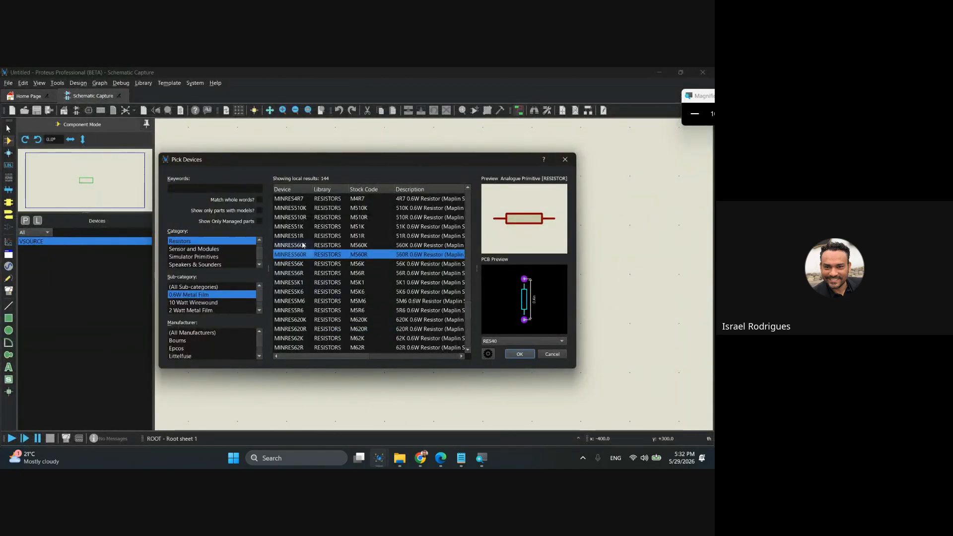
click(304, 219)
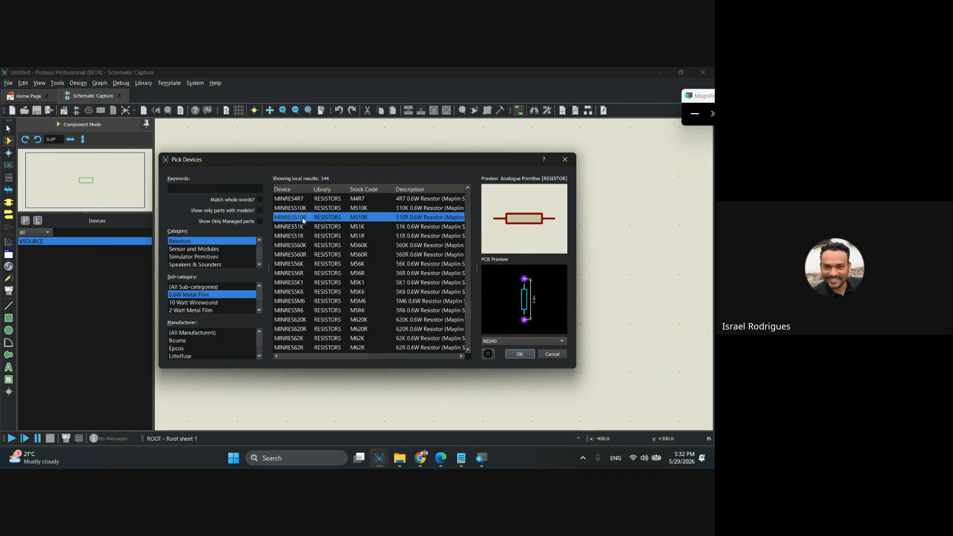
mouse_move(303, 220)
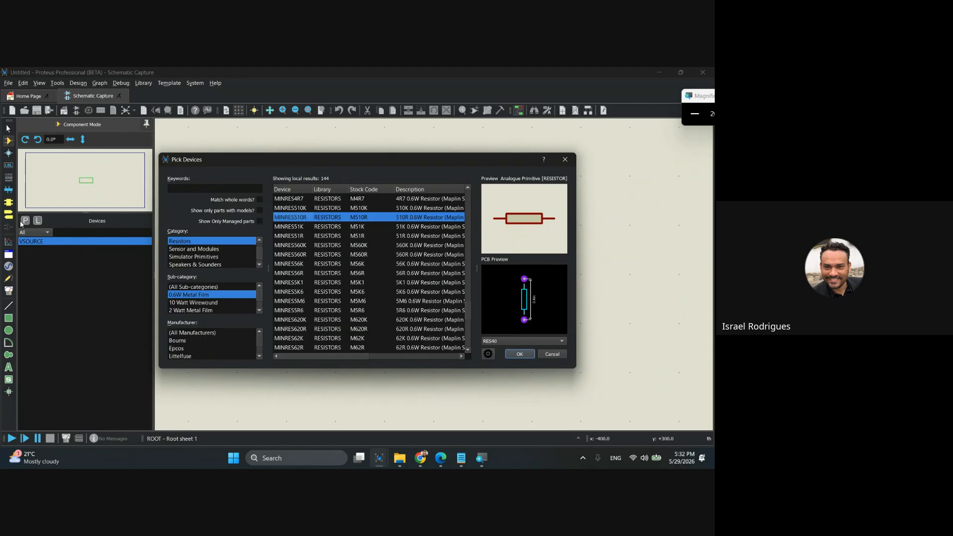
Add the MINRES510R resistor to the project's devices and search the component library for 1n750.
double_click(293, 219)
click(194, 188)
text(1)
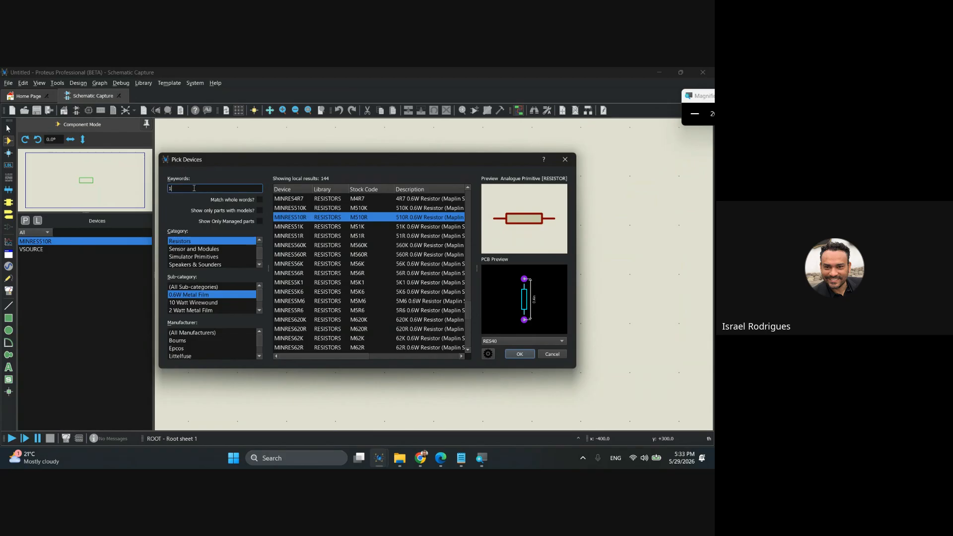
text(750)
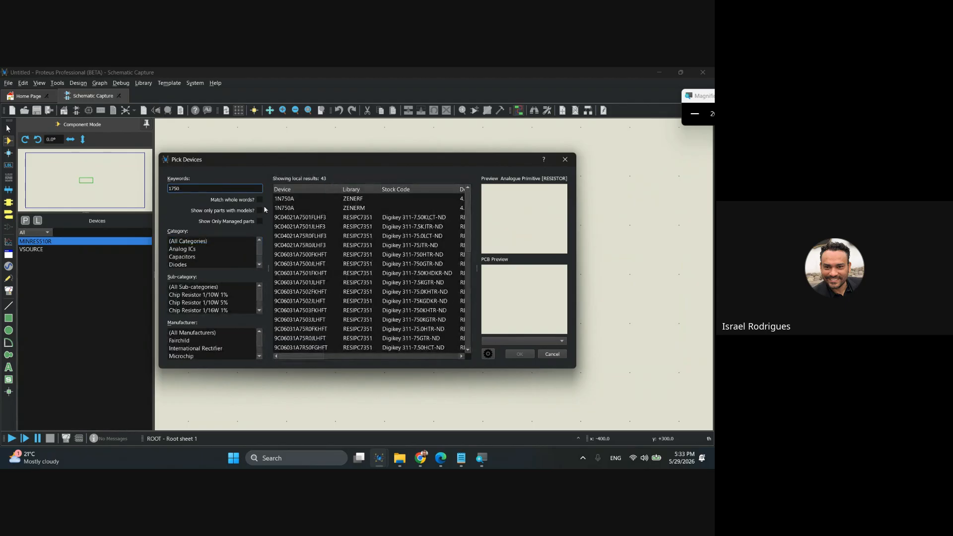
text(n)
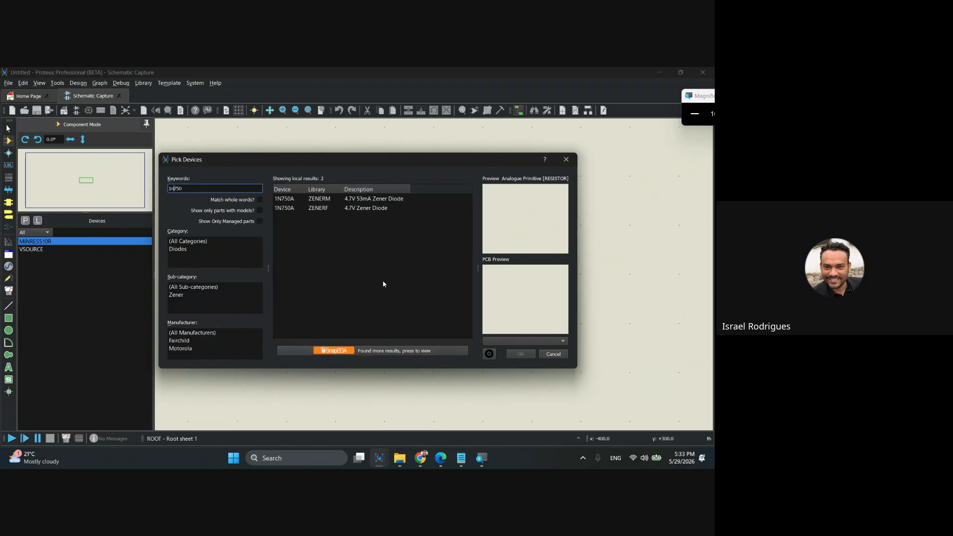
Compare the two 1N750A Zener diode entries and select the one from the ZENERM library.
click(321, 201)
click(321, 208)
click(321, 201)
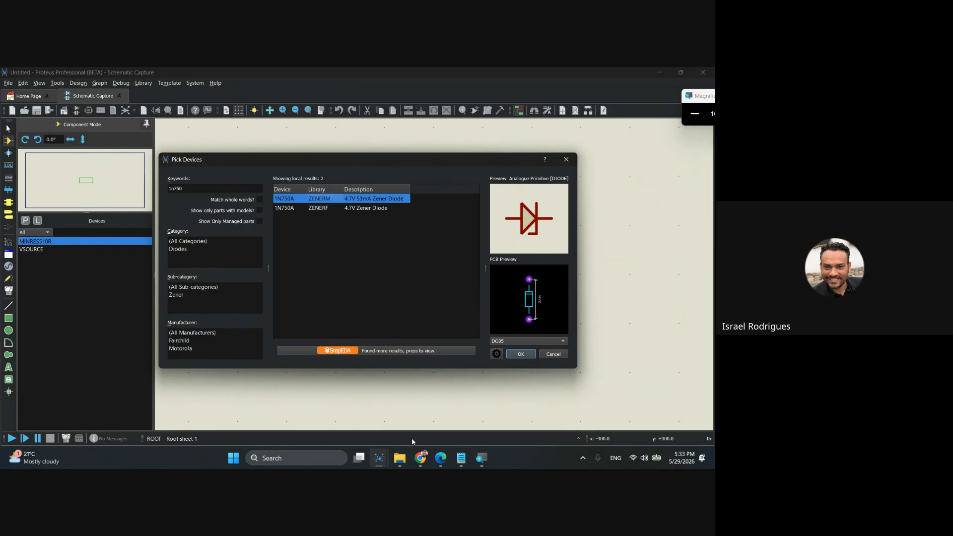
Switch to the DC Sweep - Zener project window and check the properties of diode D1.
mouse_move(379, 458)
click(328, 402)
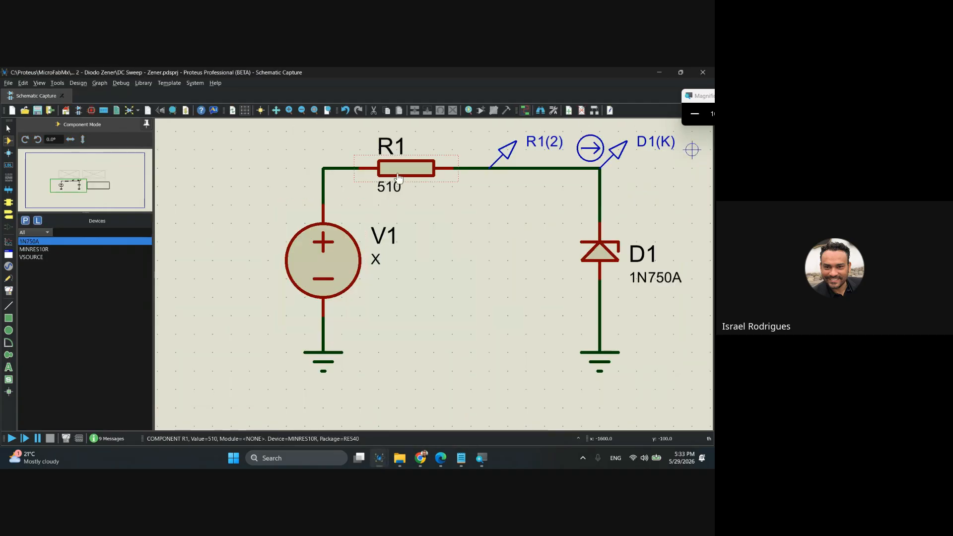
double_click(600, 253)
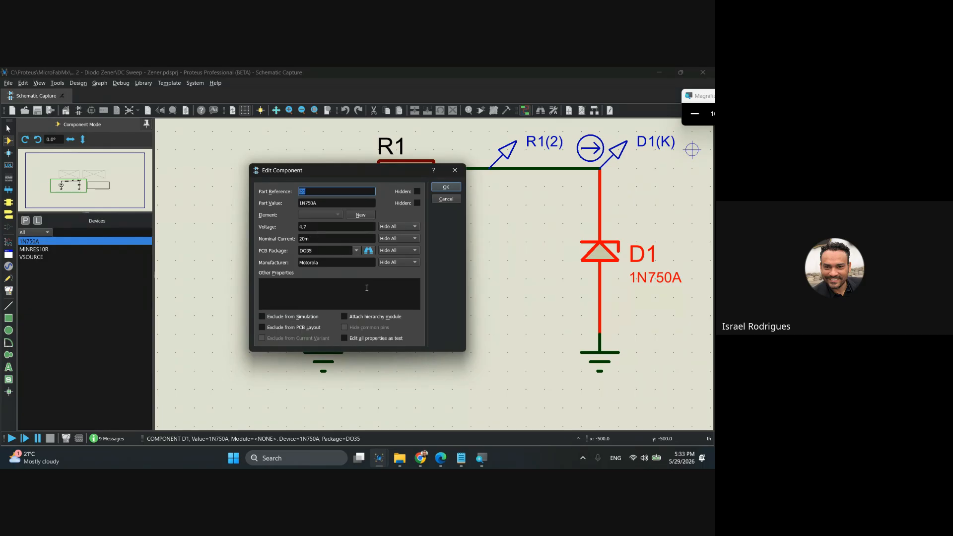
click(455, 170)
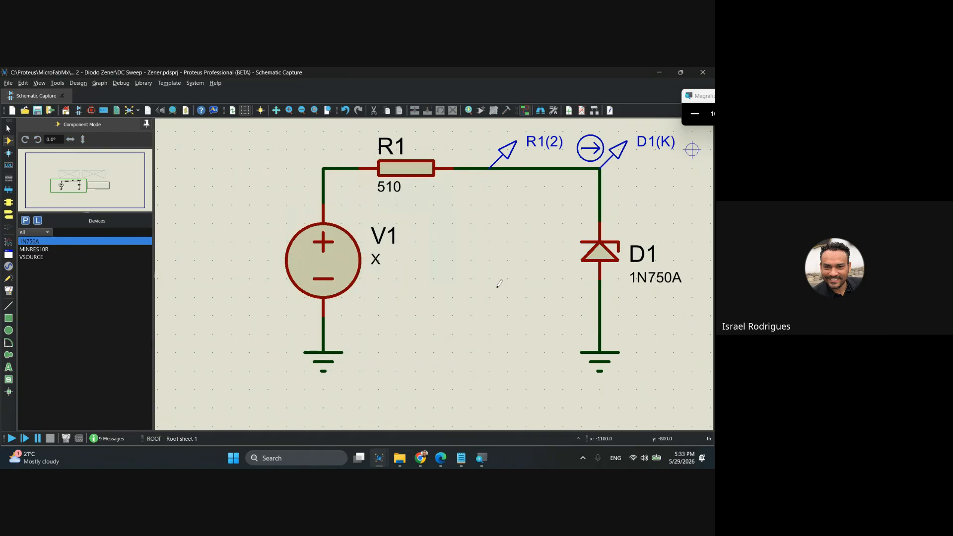
Return to the device browser, check the 1N750A results for Motorola, and reselect the ZENERM entry with all manufacturers shown.
key(alt+Tab)
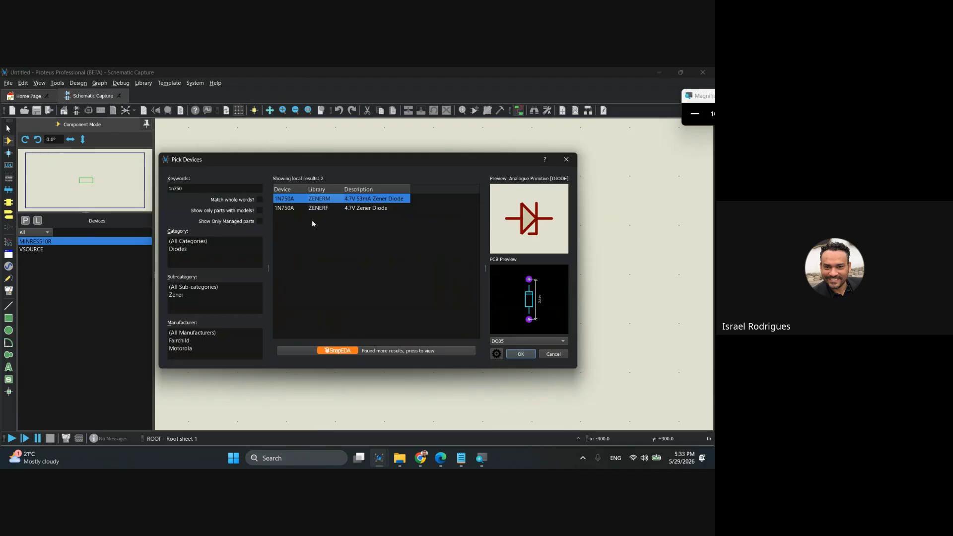
click(186, 350)
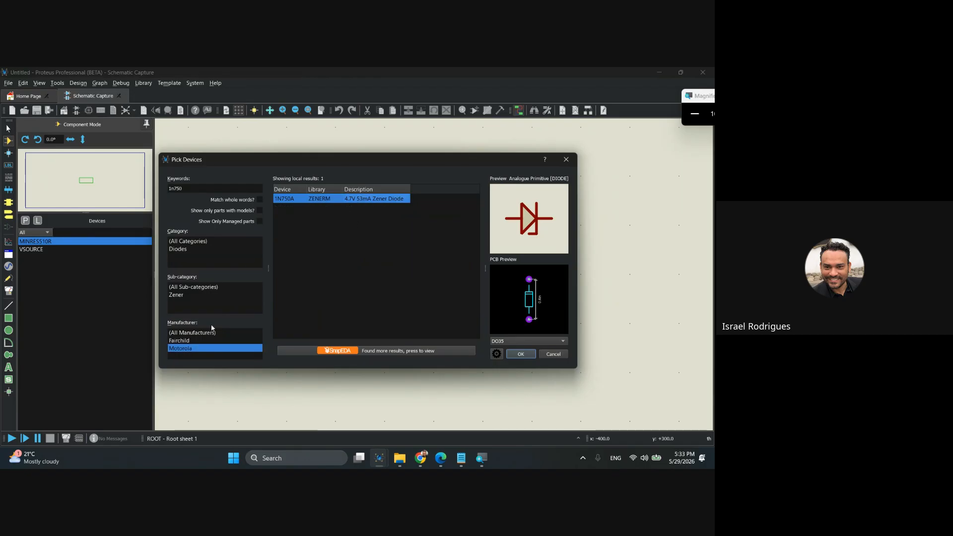
click(183, 333)
click(366, 199)
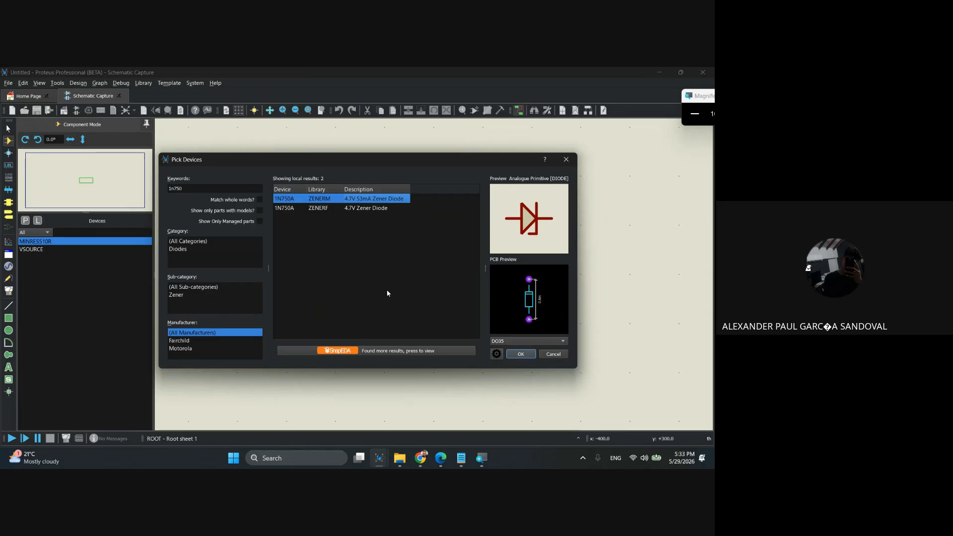
mouse_move(317, 200)
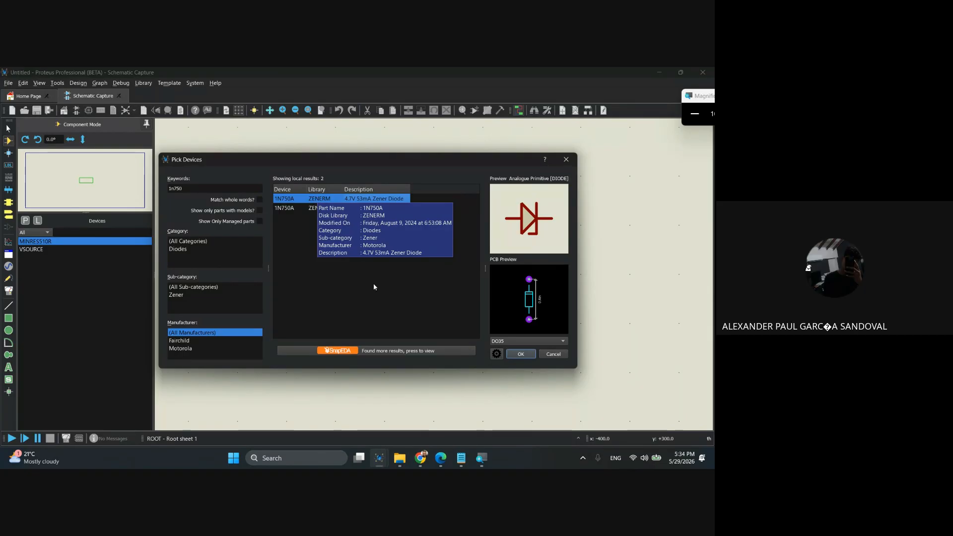
Switch to Chrome and open the bookmarked Proteus Cloud Service login page in a new tab.
mouse_move(421, 458)
click(342, 407)
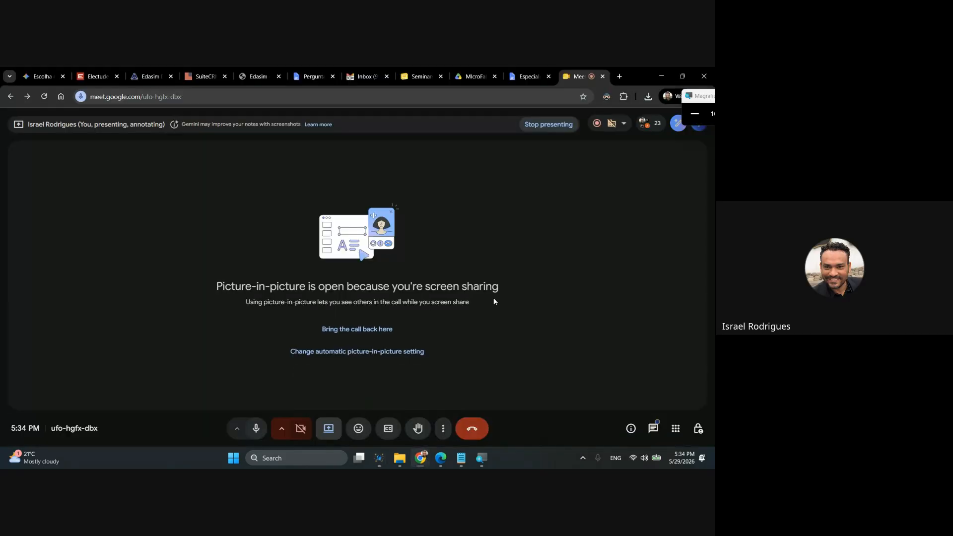
key(ctrl+t)
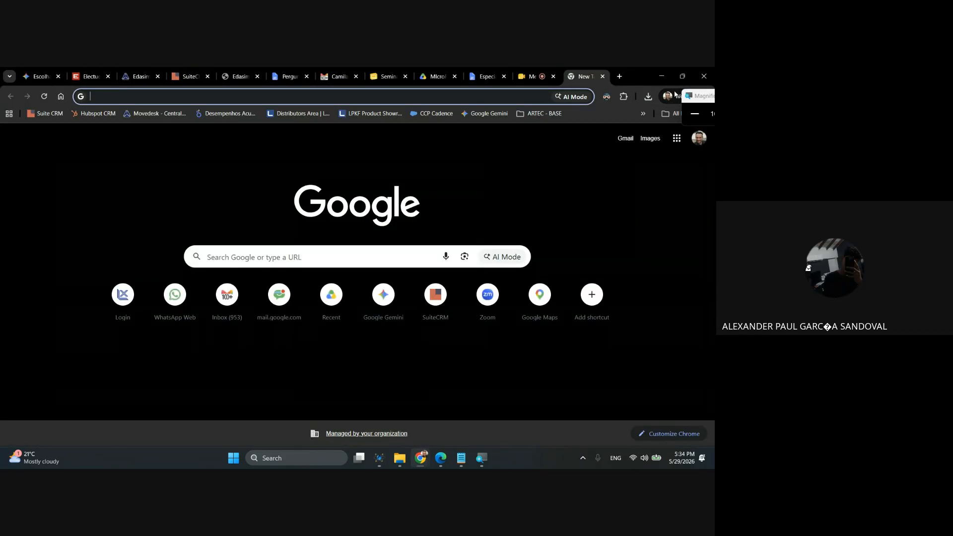
drag(693, 95, 643, 180)
click(674, 114)
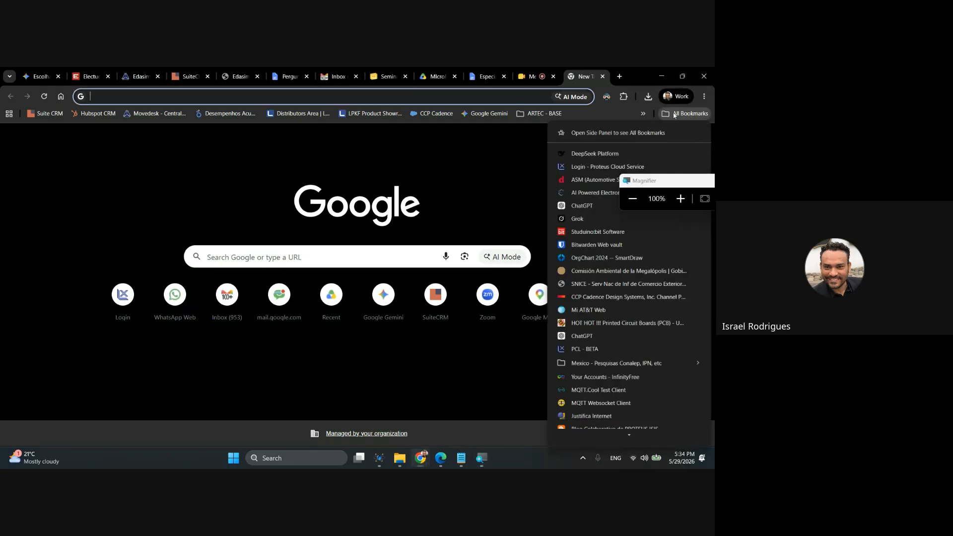
click(591, 167)
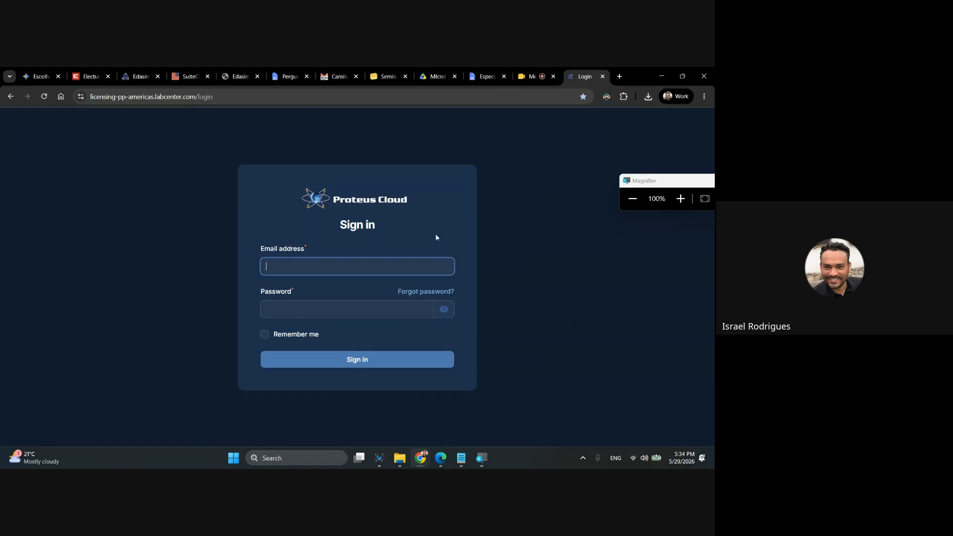
Fill in the saved account e-mail and password and sign in to Proteus Cloud.
click(327, 263)
click(515, 144)
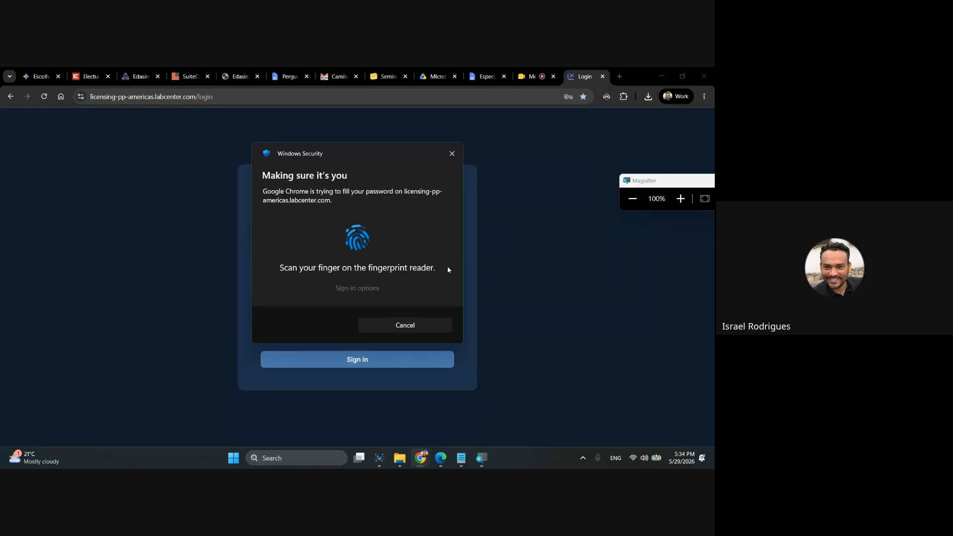
click(372, 364)
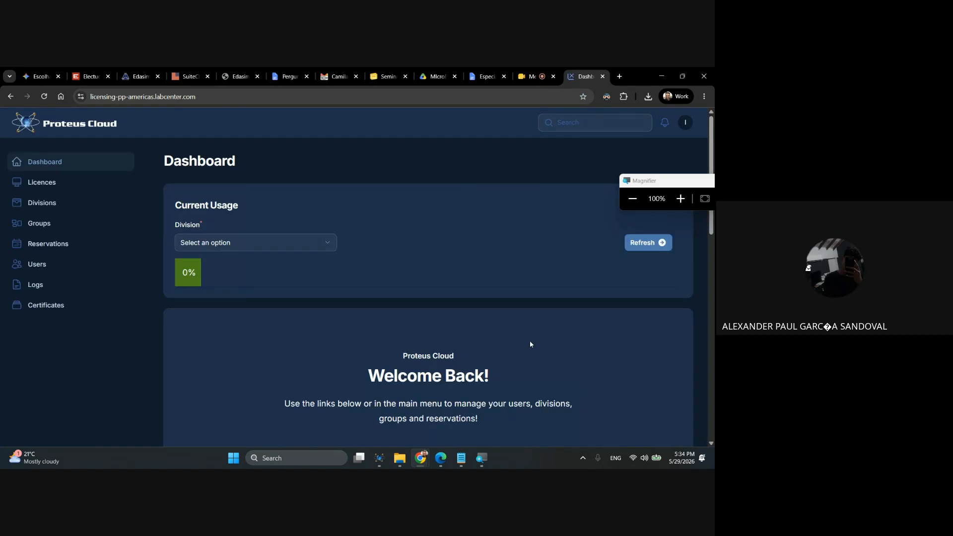
Open the Reservations list and display all entries on one page.
click(38, 264)
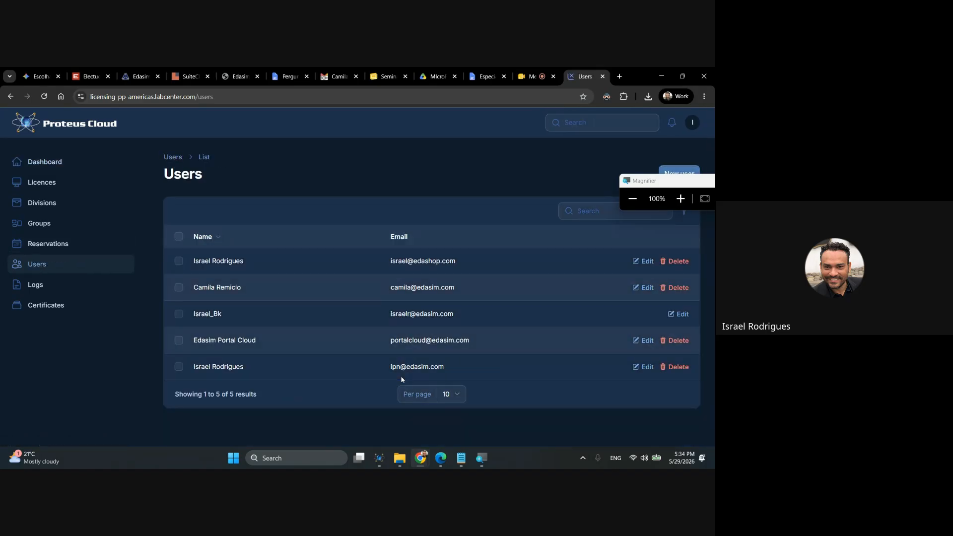
click(43, 242)
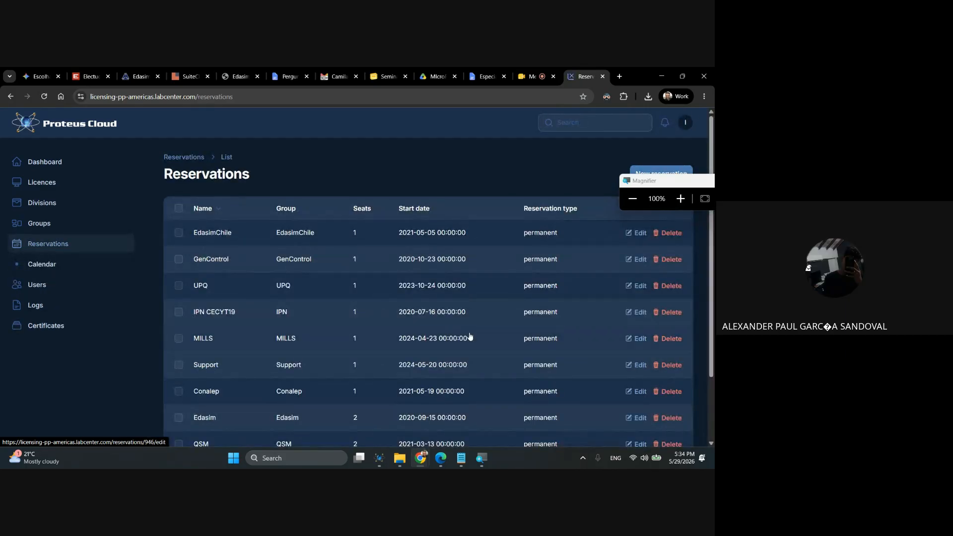
scroll(470, 336, down, 3)
click(450, 418)
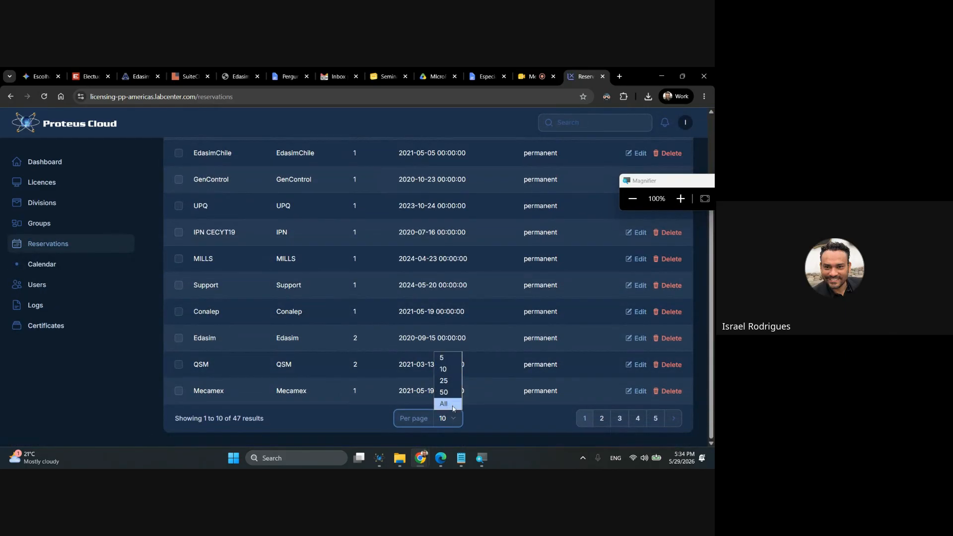
click(452, 406)
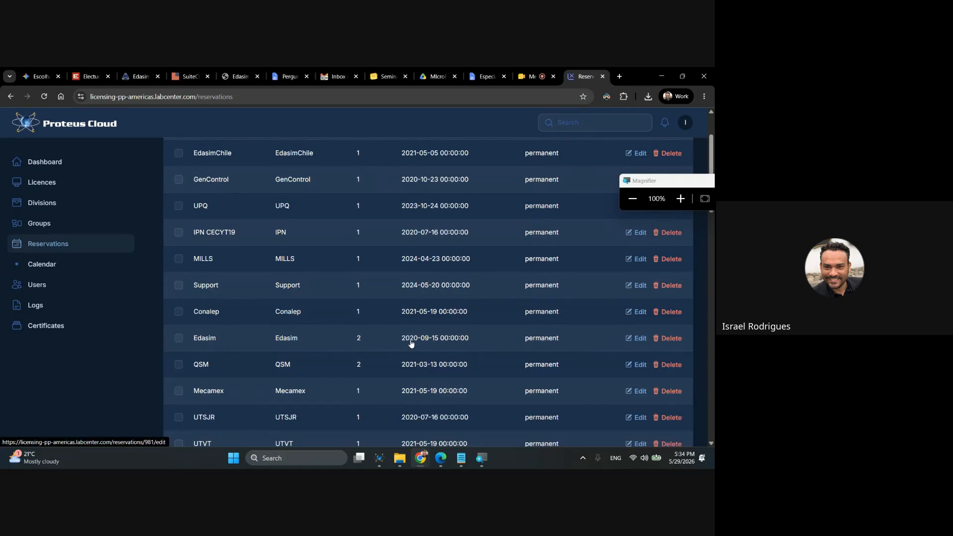
Set the UTP reservation's seats to 2 and save the changes.
scroll(412, 343, down, 12)
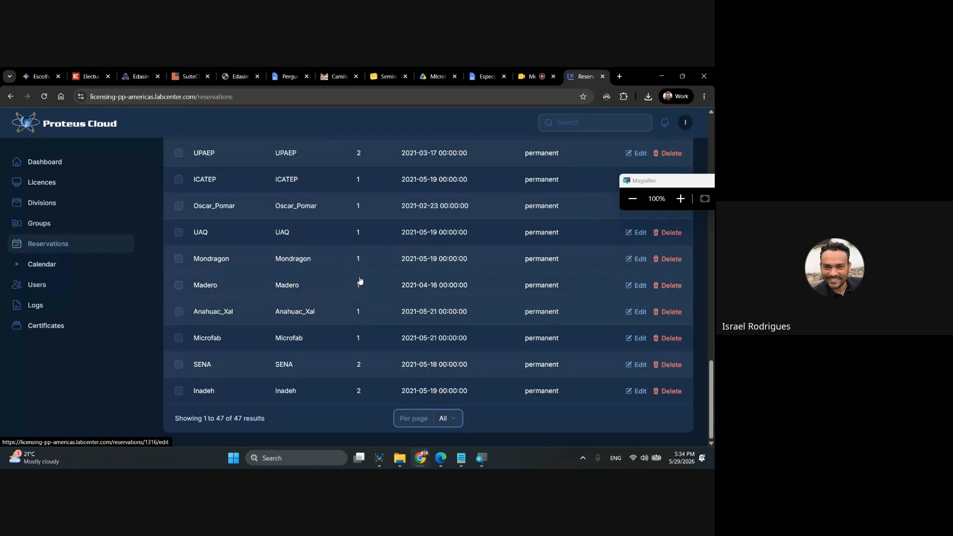
scroll(361, 276, up, 4)
scroll(358, 276, down, 4)
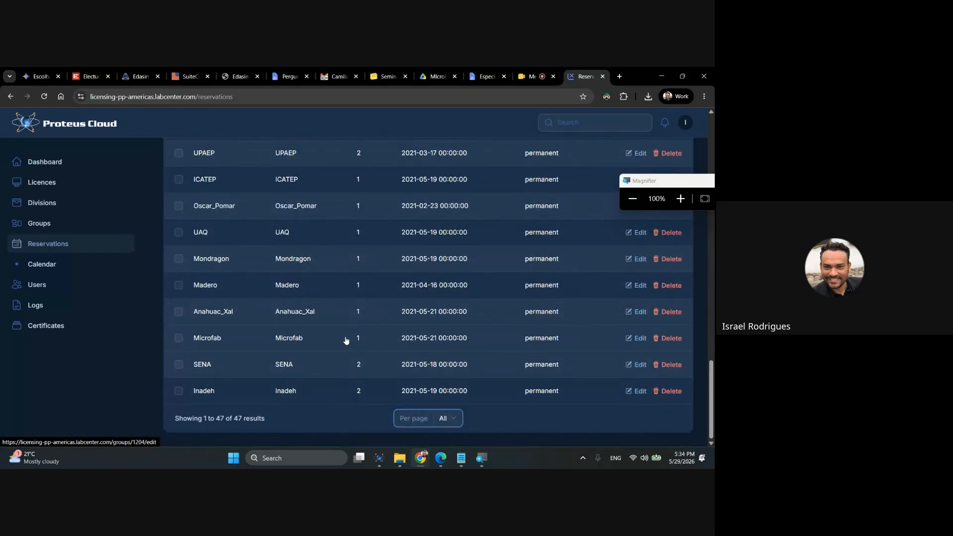
scroll(356, 339, up, 10)
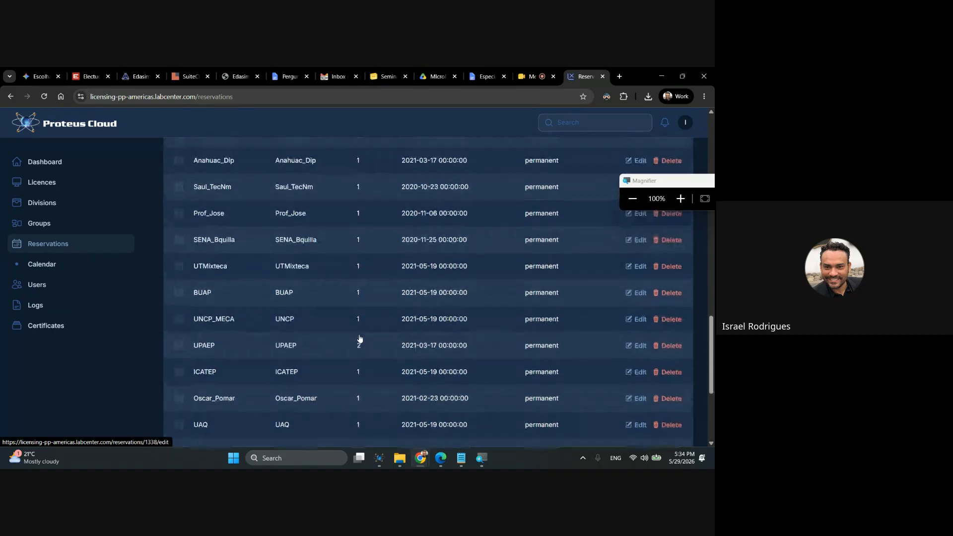
scroll(360, 338, up, 4)
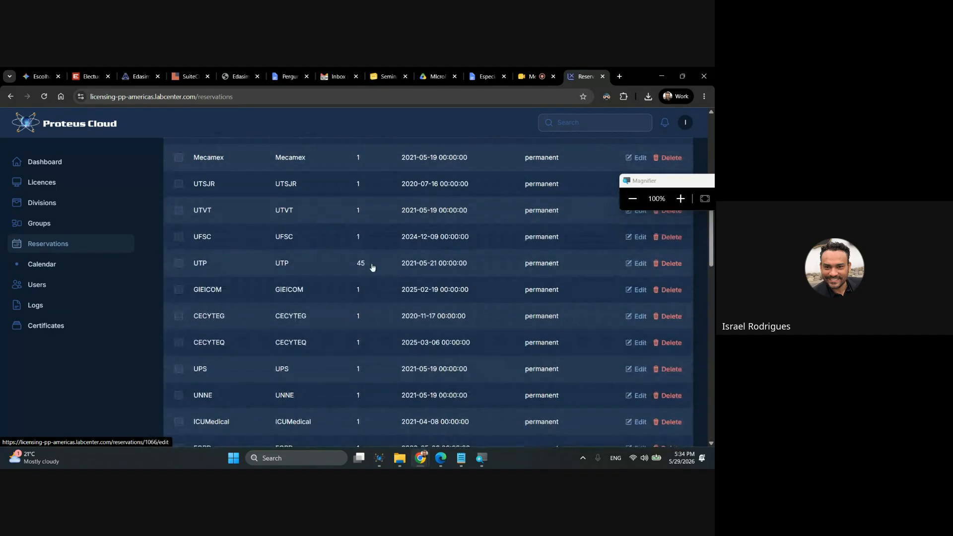
click(635, 263)
drag(201, 344, 175, 349)
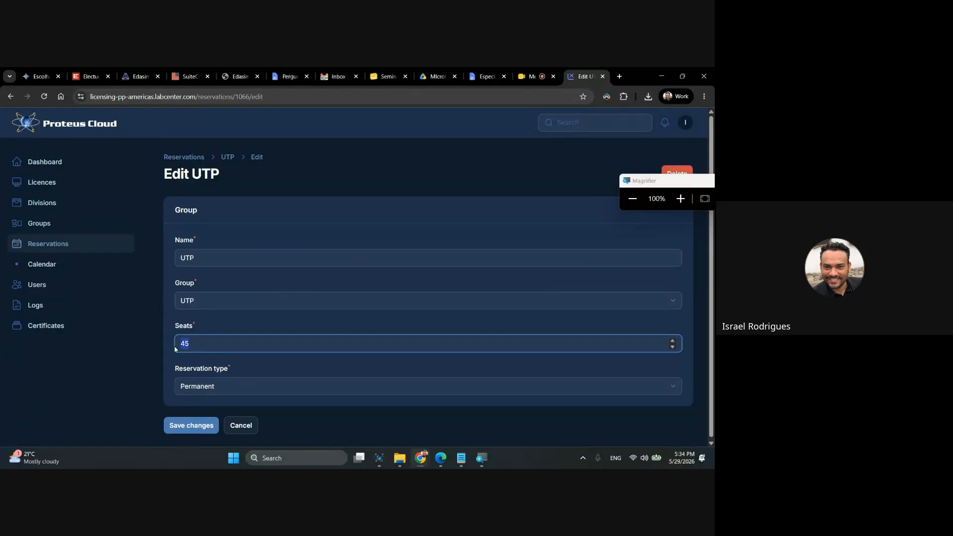
text(2)
click(192, 425)
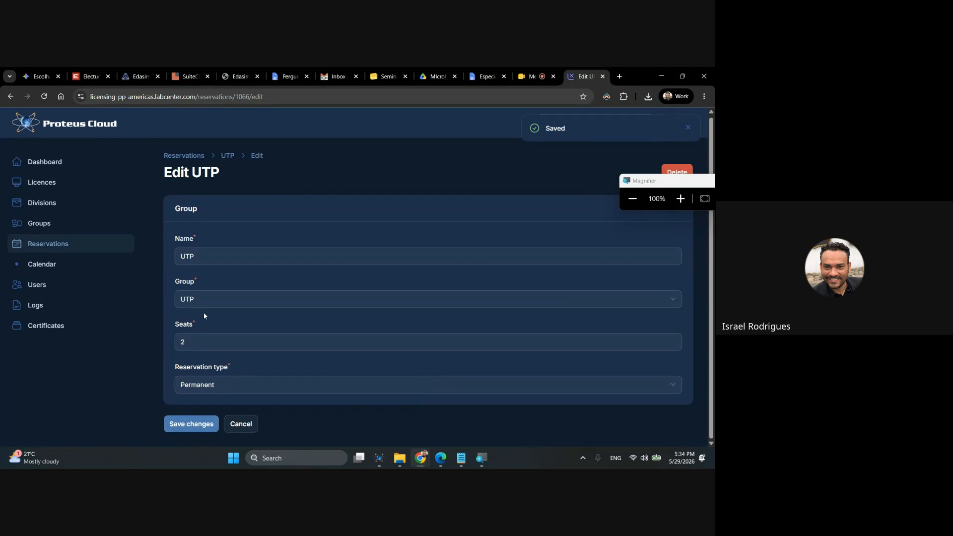
Set the Microfab reservation's seats to 40 and save the changes.
click(37, 245)
scroll(405, 382, down, 10)
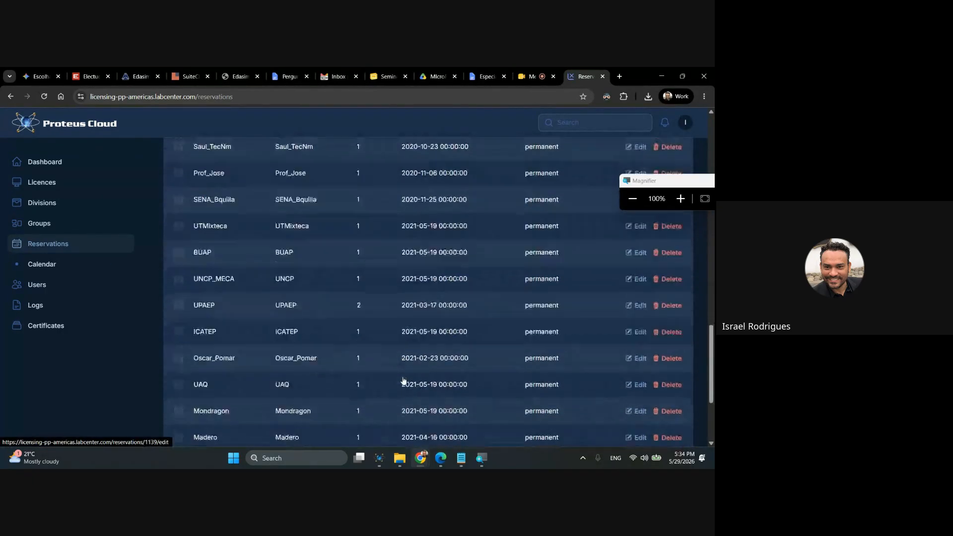
scroll(404, 382, down, 3)
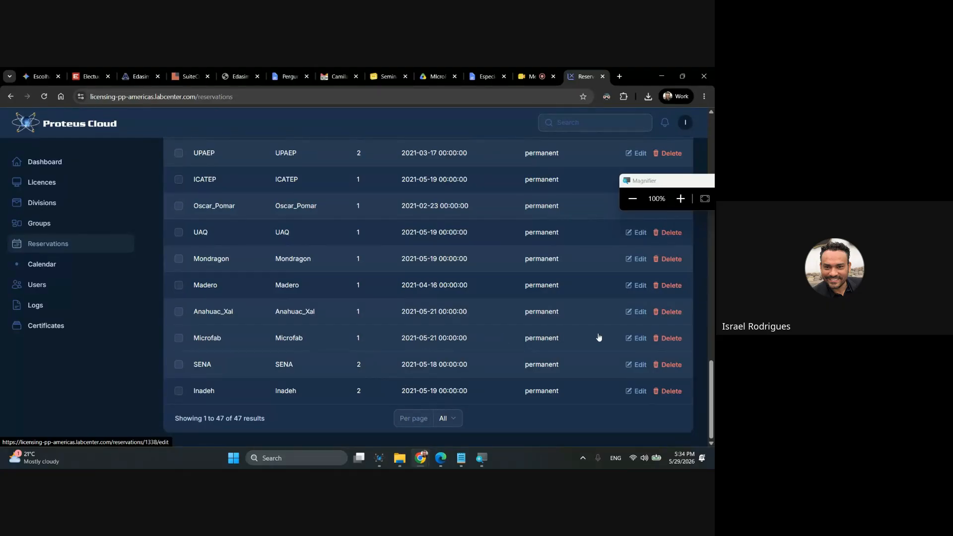
click(636, 338)
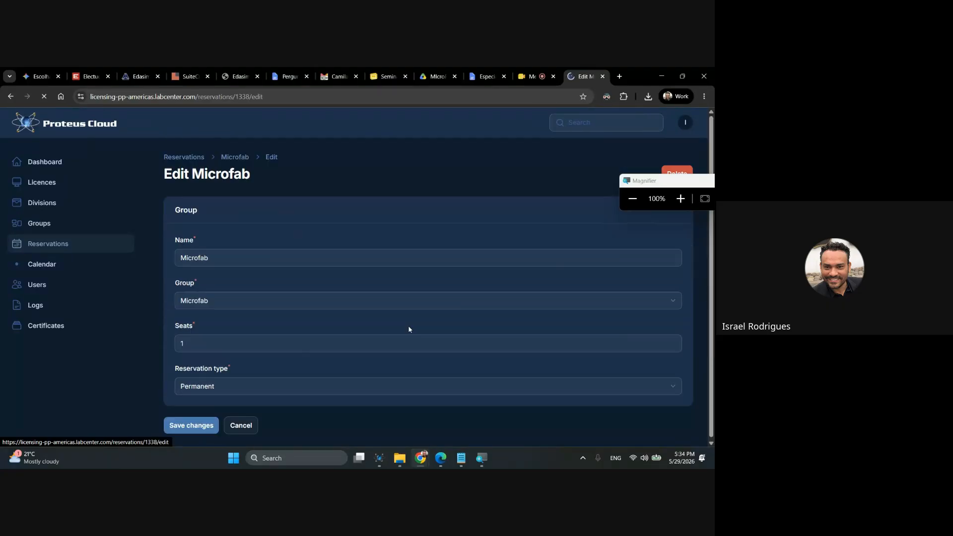
click(192, 347)
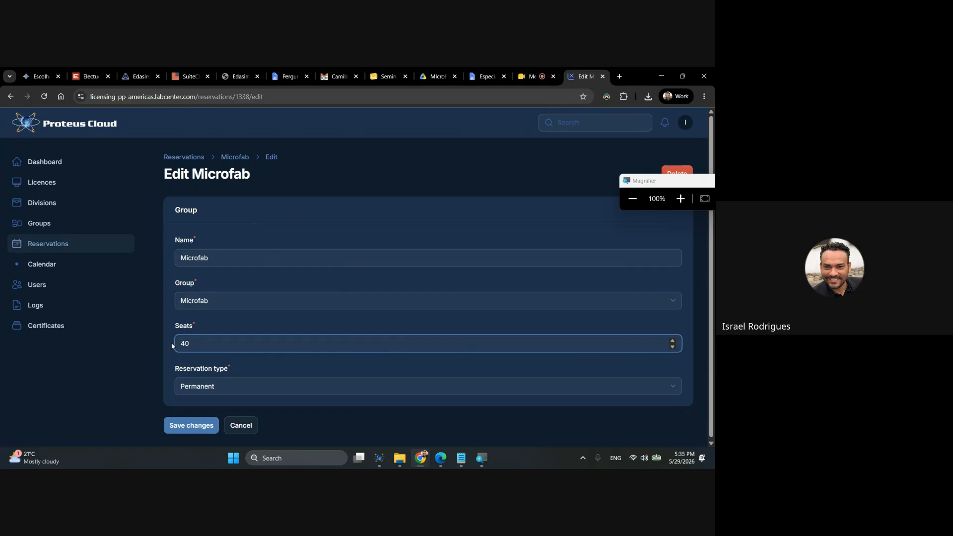
text(40)
click(215, 428)
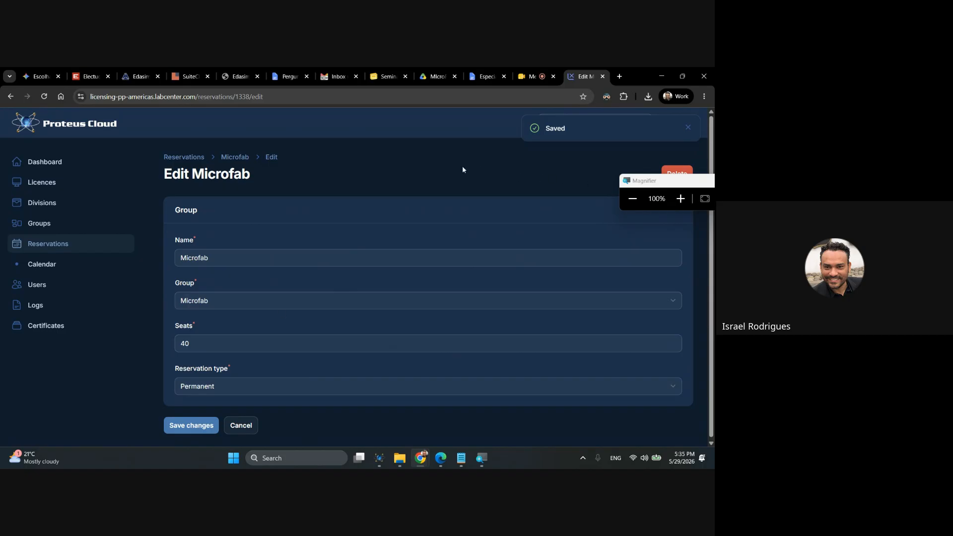
Return to the Reservations list and check the seats of the Microfab entry.
click(35, 226)
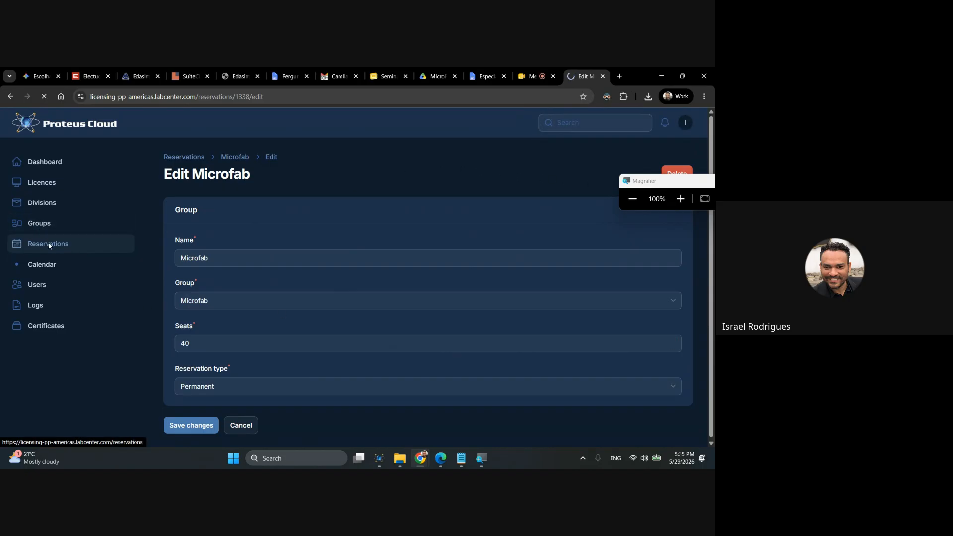
click(51, 245)
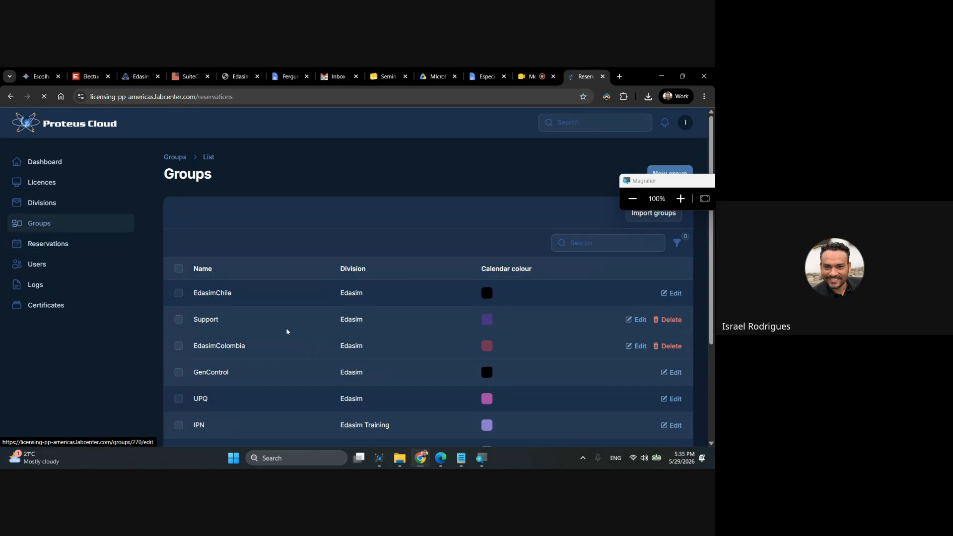
scroll(363, 397, down, 20)
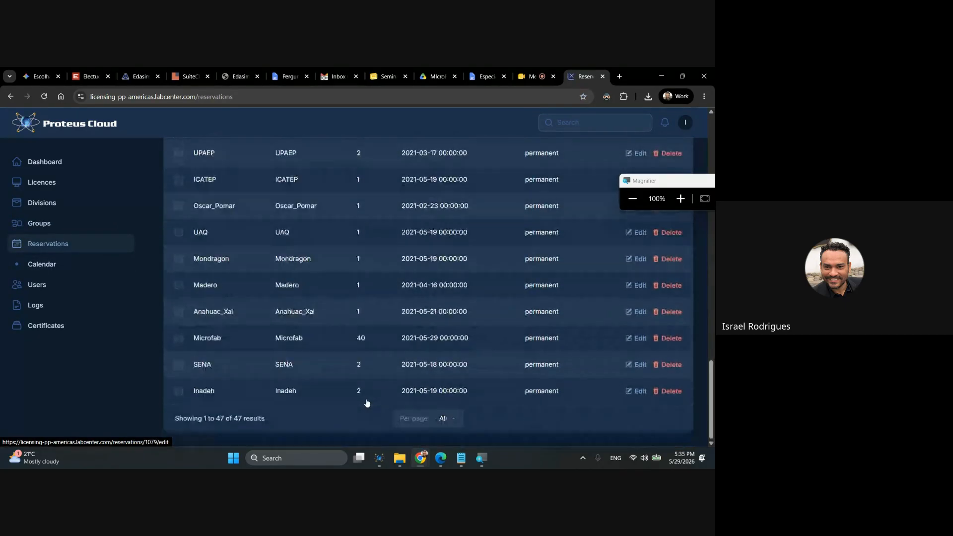
Close the Proteus Cloud reservations page and switch to the untitled Proteus schematic project.
scroll(557, 357, up, 10)
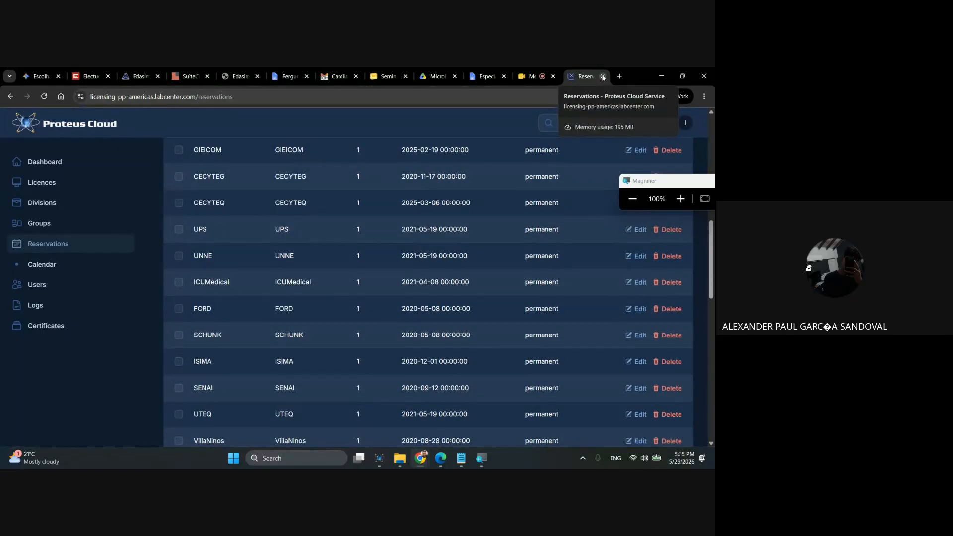
click(603, 78)
click(438, 465)
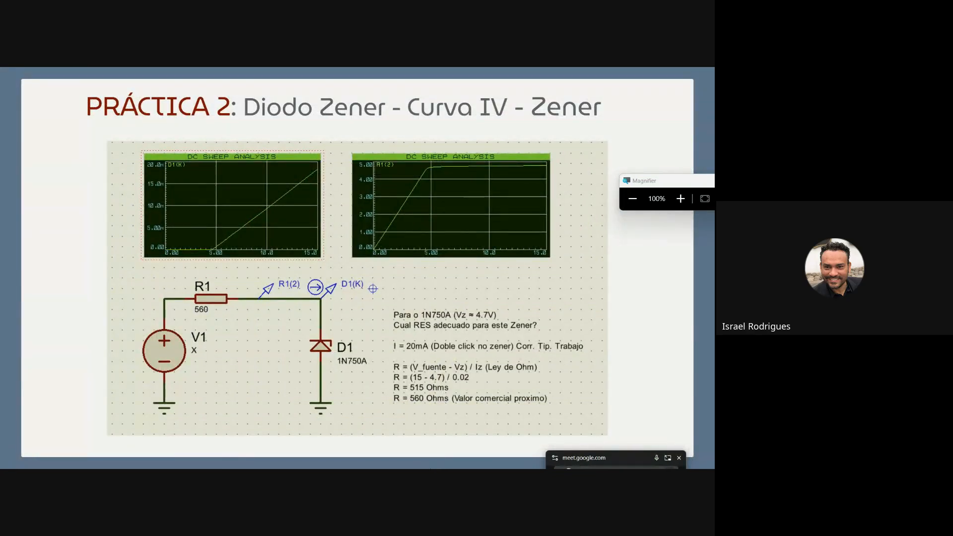
key(super)
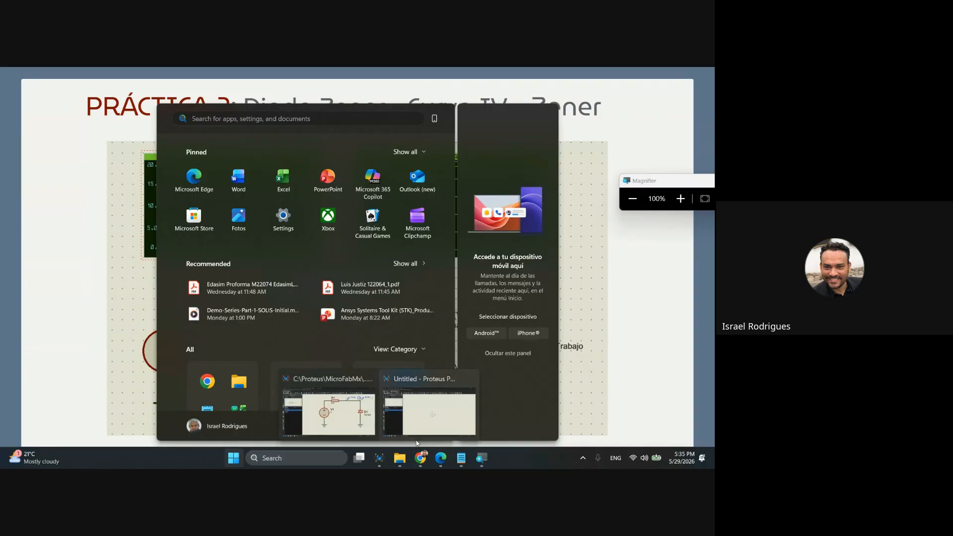
click(430, 421)
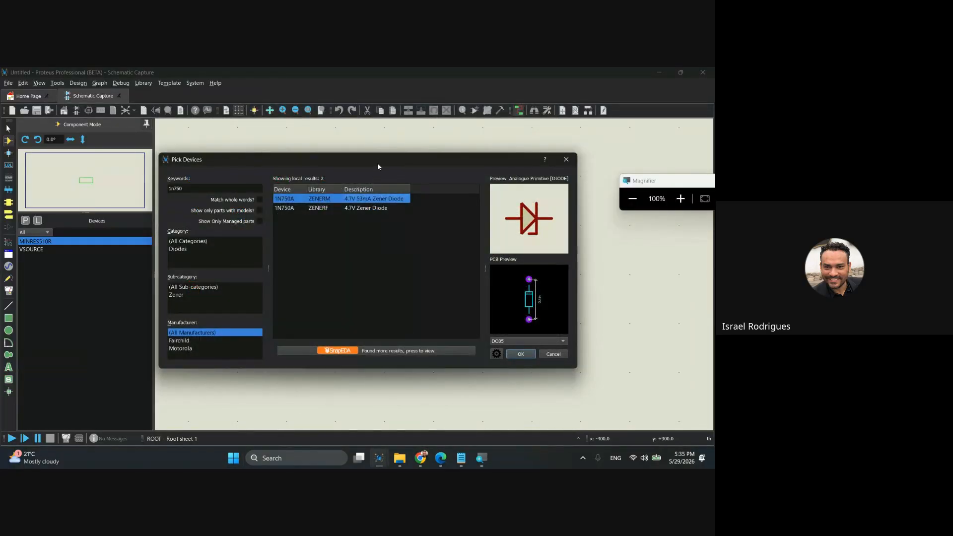
Add the 1N750A Zener diode from the ZENERM library to the project's devices and finish picking devices.
drag(378, 164, 419, 154)
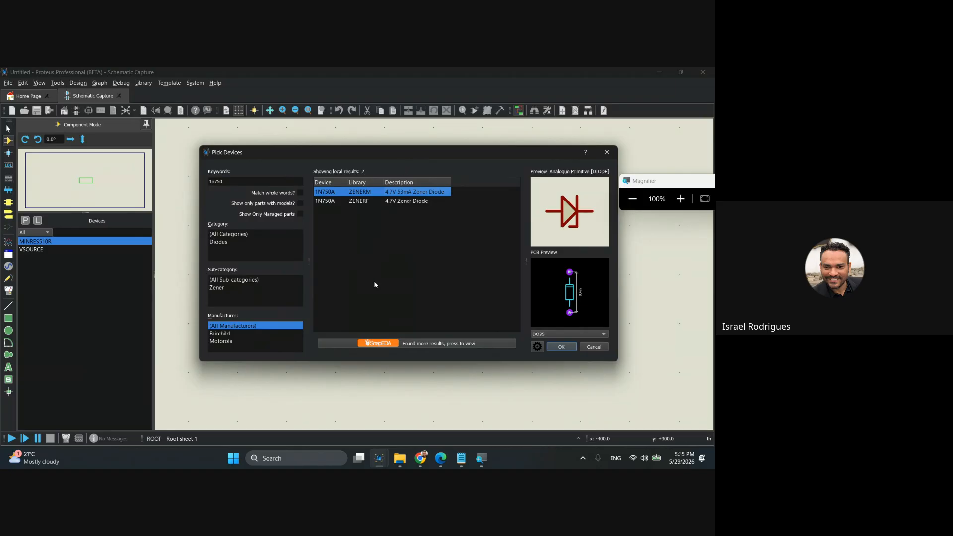
key(super+plus)
mouse_move(422, 193)
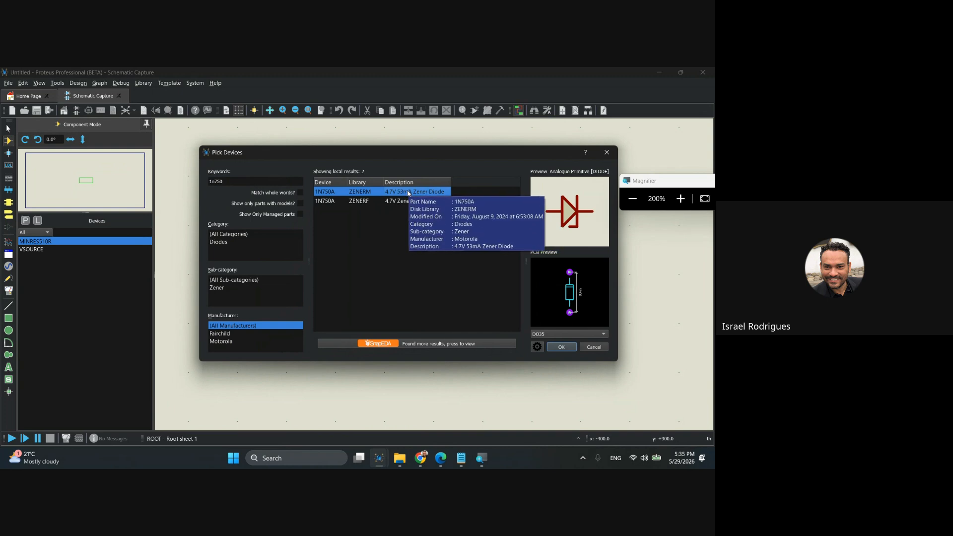
double_click(369, 193)
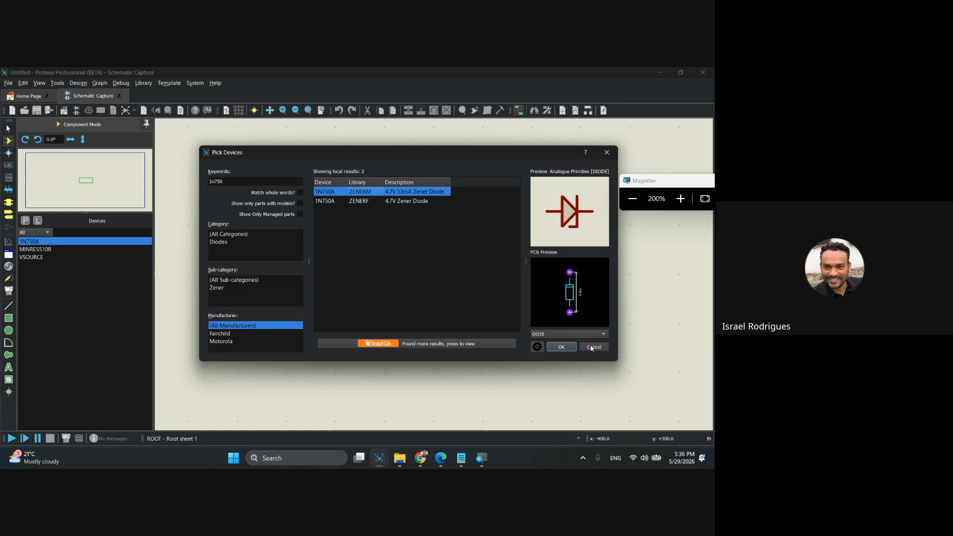
click(557, 348)
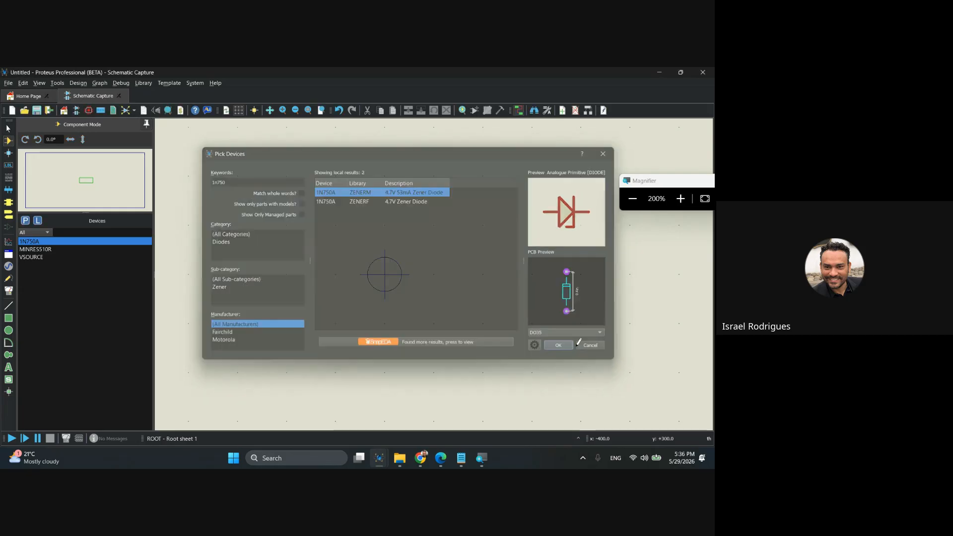
click(31, 257)
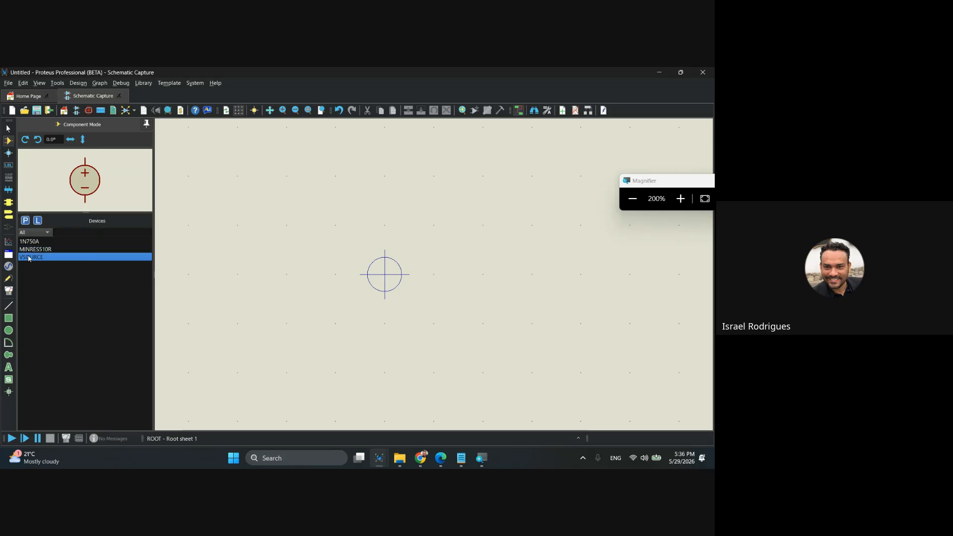
key(super+minus)
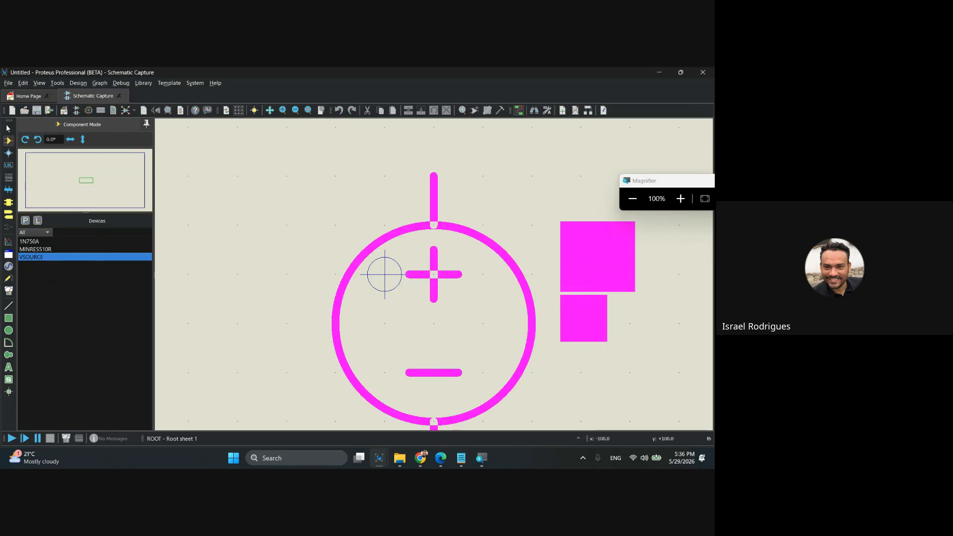
scroll(385, 274, down, 1)
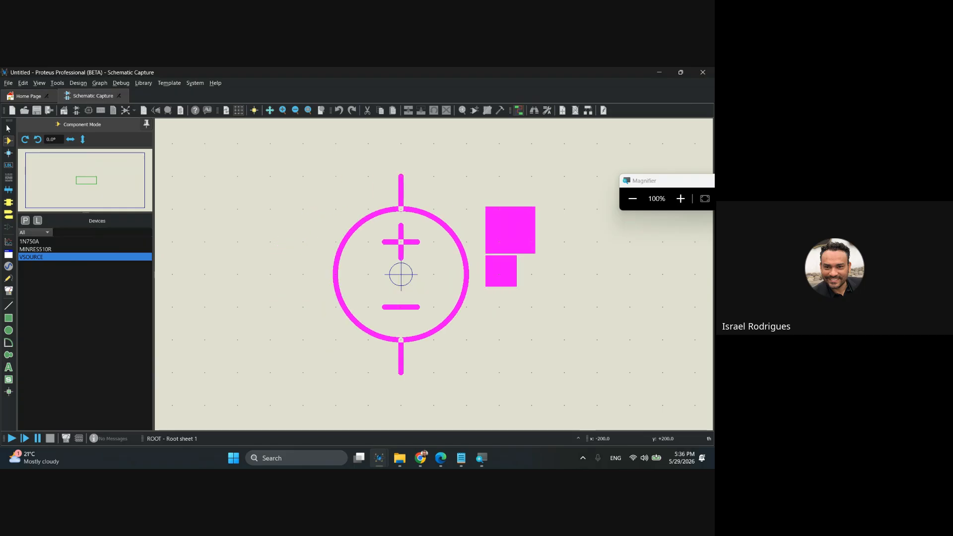
key(Escape)
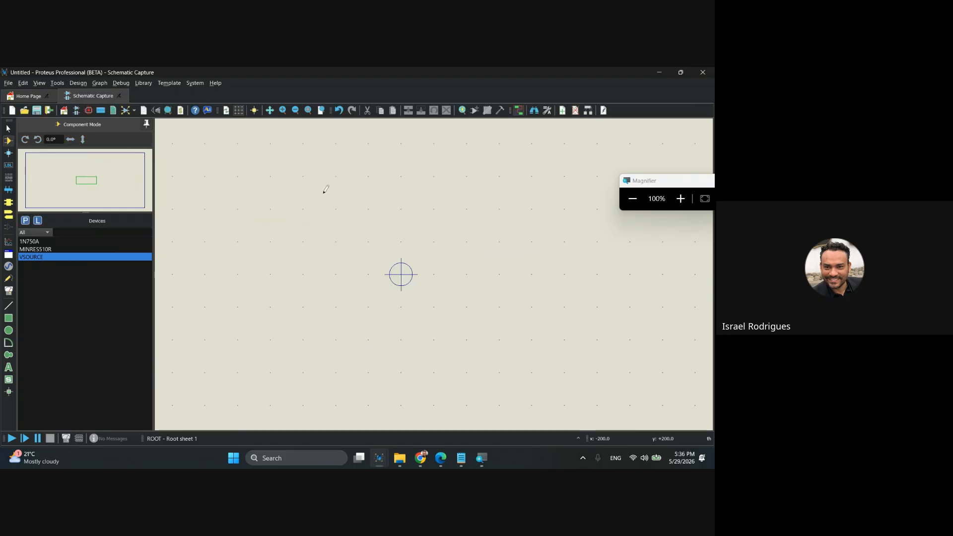
Place the VSOURCE voltage source at the centre of the schematic sheet.
click(30, 257)
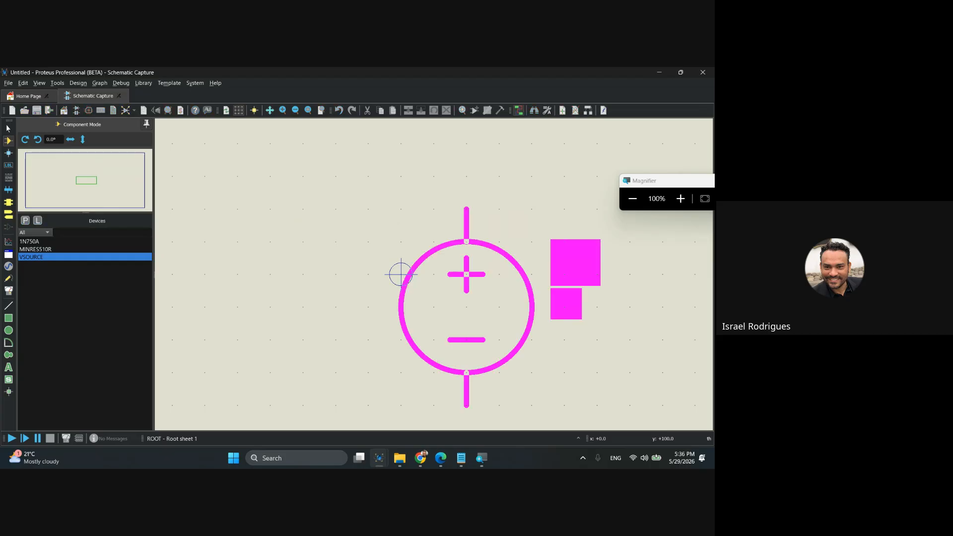
scroll(401, 274, down, 4)
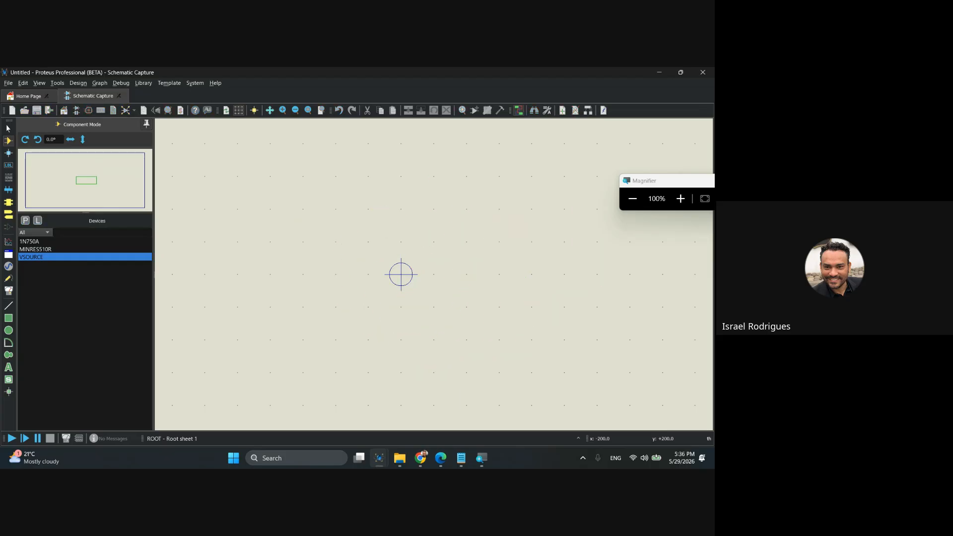
scroll(431, 275, up, 4)
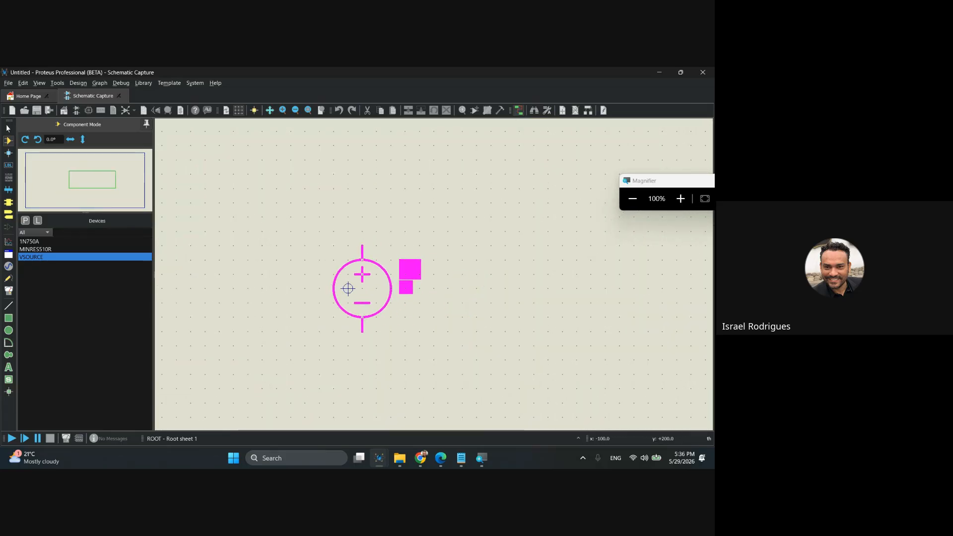
click(348, 288)
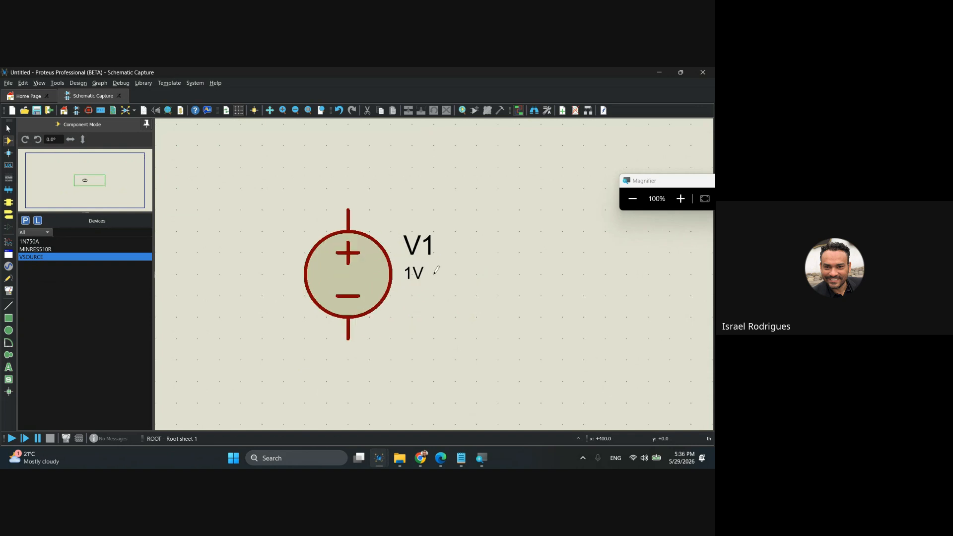
scroll(494, 290, up, 2)
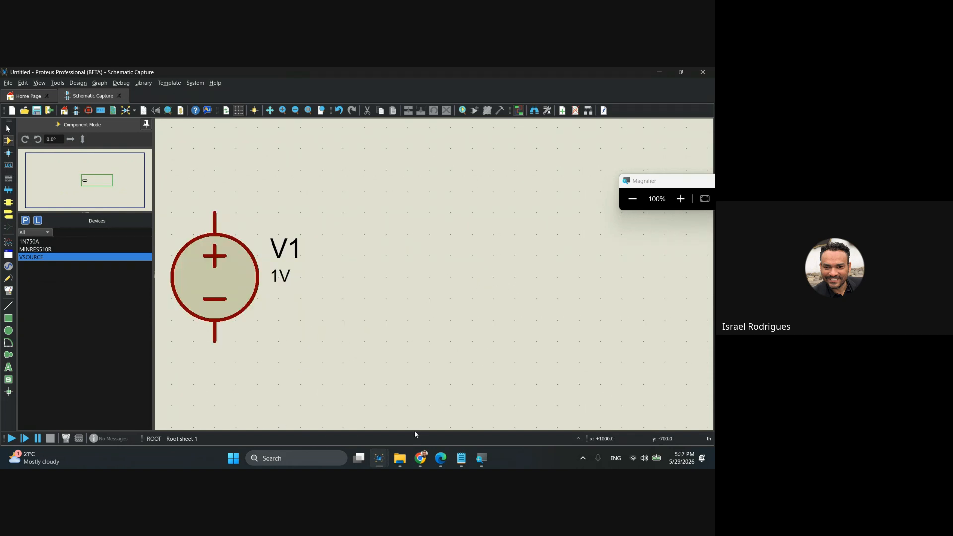
Check the practice slide's circuit and place the MINRES510R resistor horizontally, above and to the right of the voltage source.
key(alt+Tab)
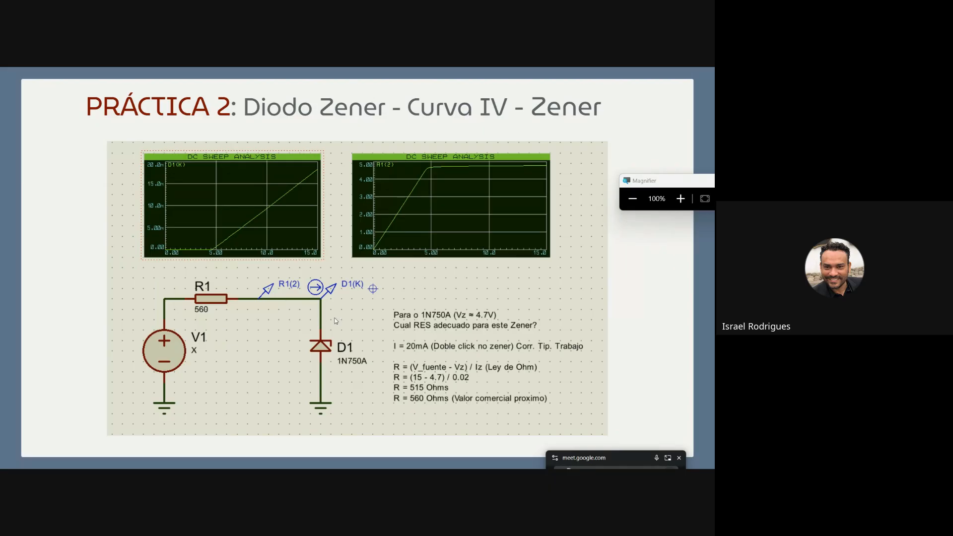
key(alt+Tab)
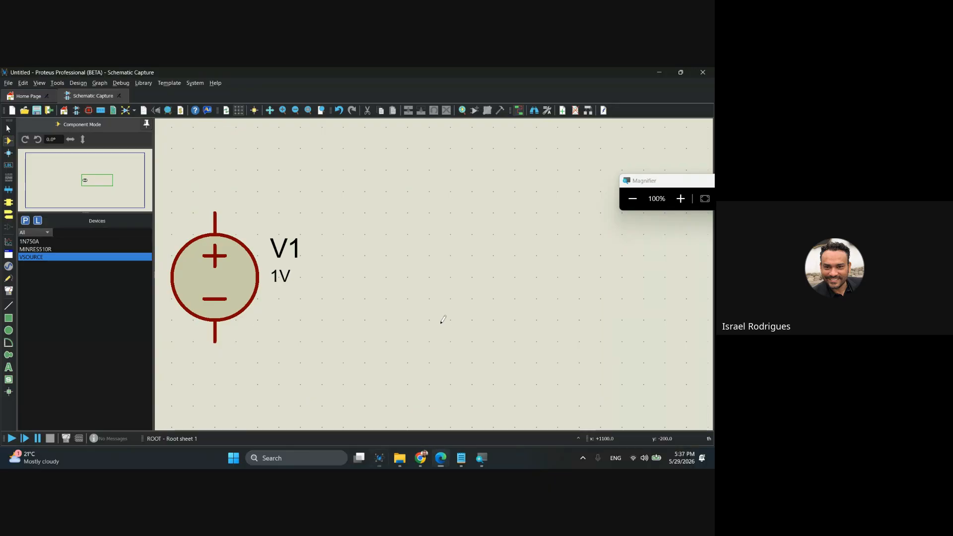
click(33, 250)
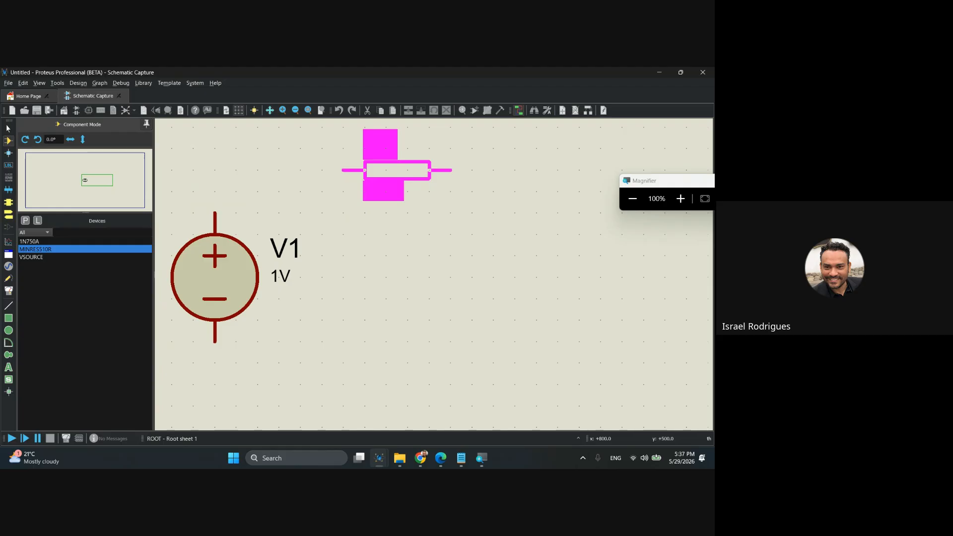
click(398, 170)
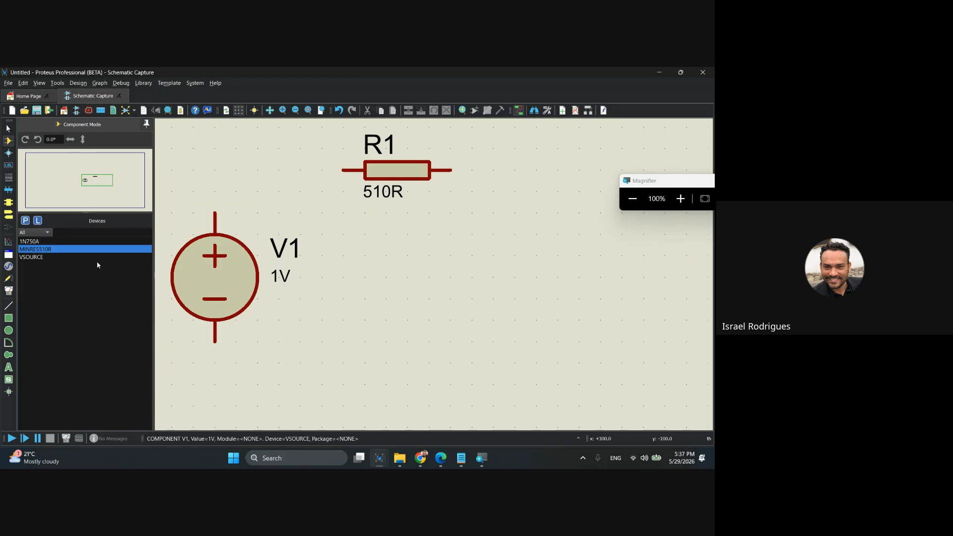
Place the 1N750A Zener diode vertically with its cathode up, to the right of and below the resistor, and compare with the slide.
click(29, 242)
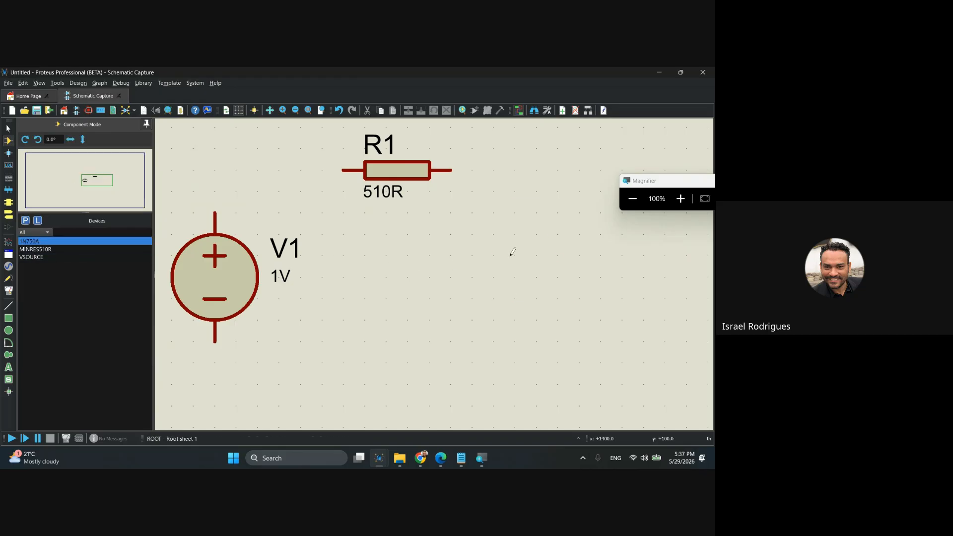
key(minus)
key(minus)
key(minus)
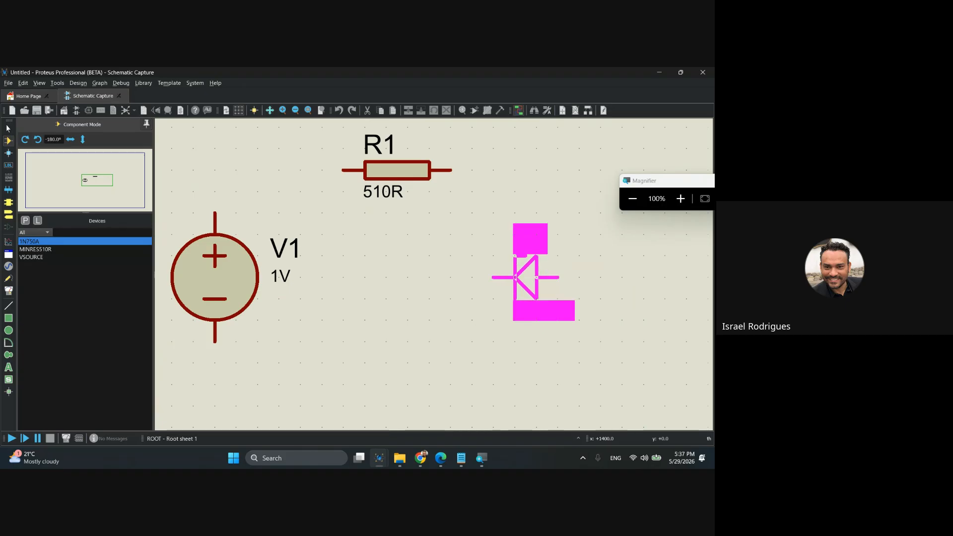
click(559, 267)
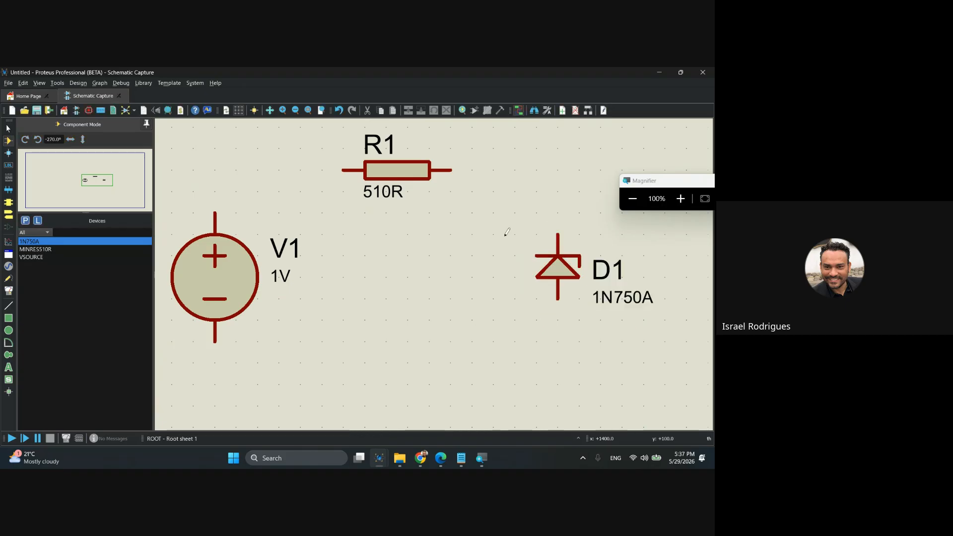
key(alt+Tab)
key(alt+Tab)
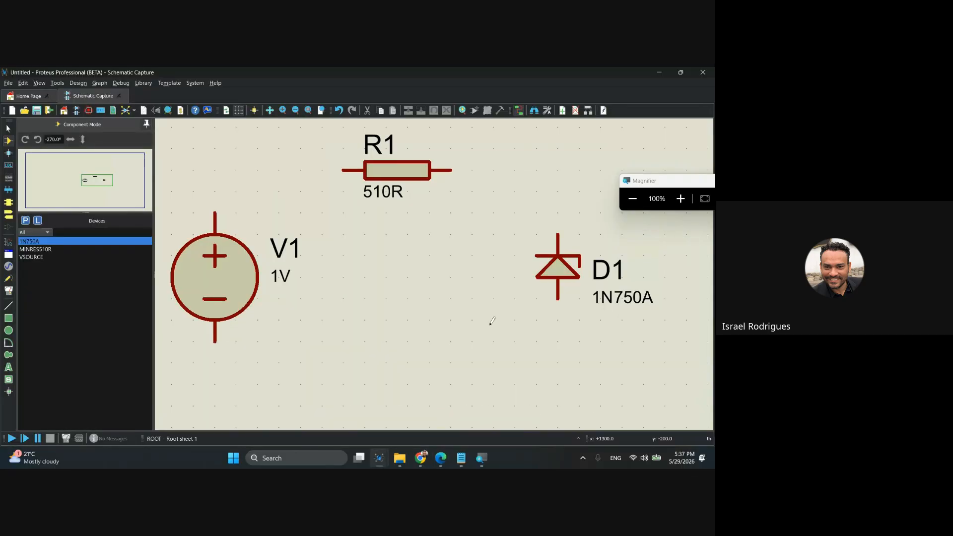
Wire the source's positive pin through the resistor to the diode's cathode, and the diode's anode back to the source's negative pin.
middle_click(473, 333)
click(479, 322)
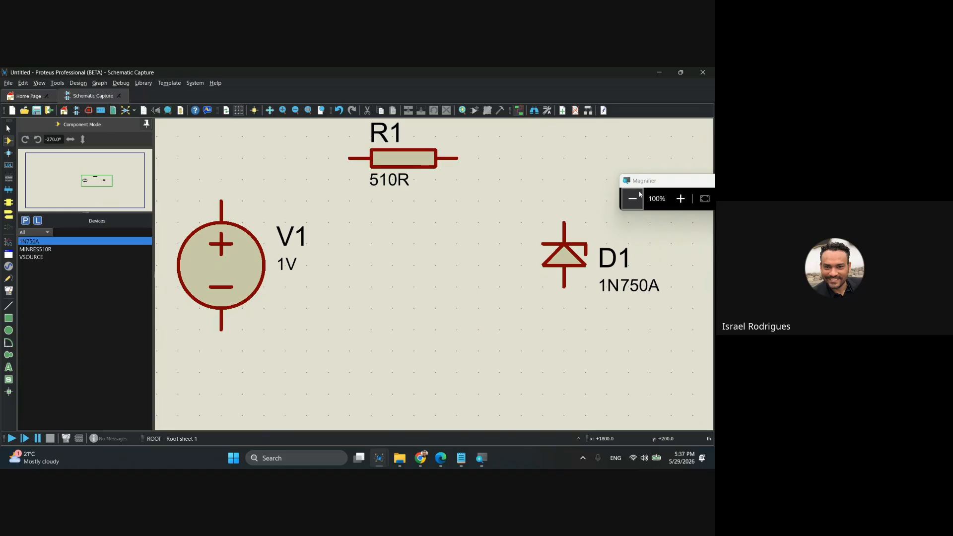
drag(651, 181, 653, 135)
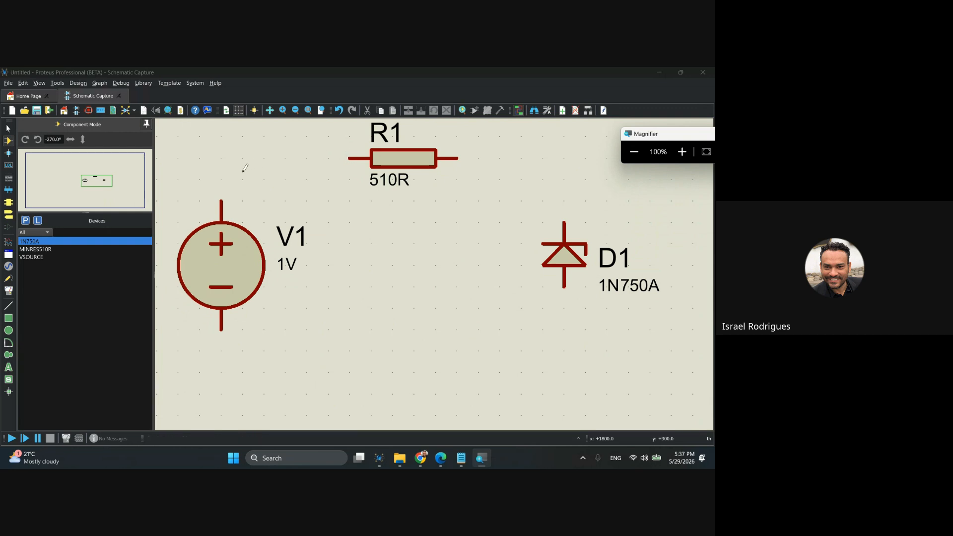
click(349, 158)
click(222, 202)
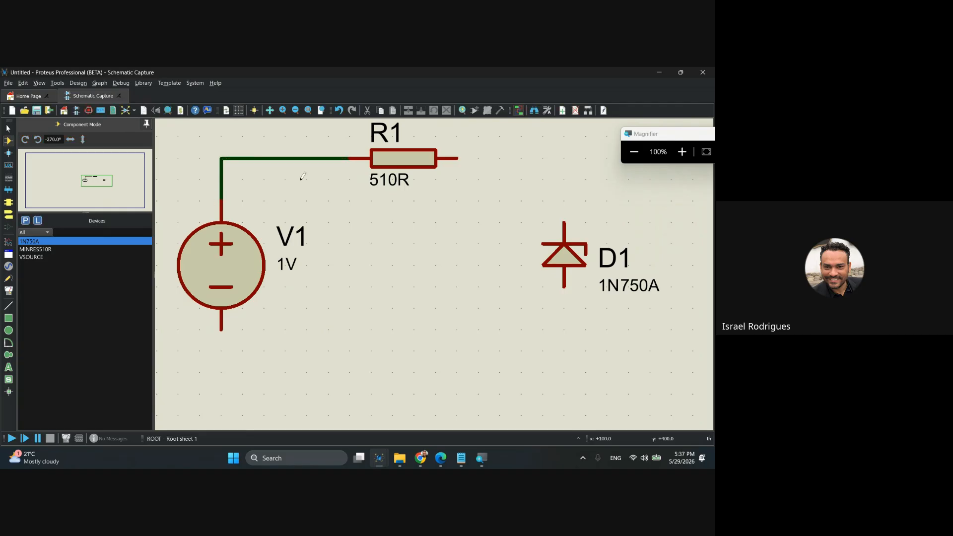
click(458, 157)
click(565, 222)
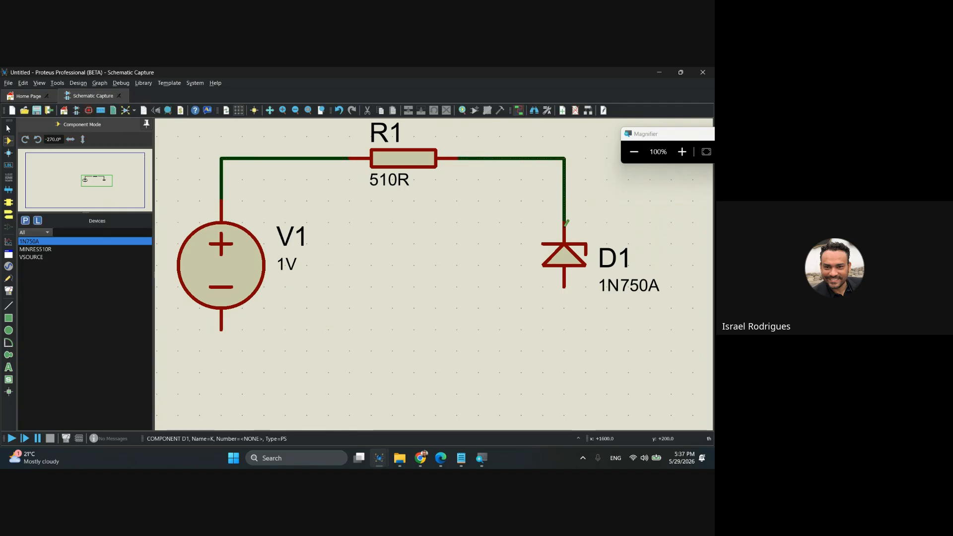
click(565, 287)
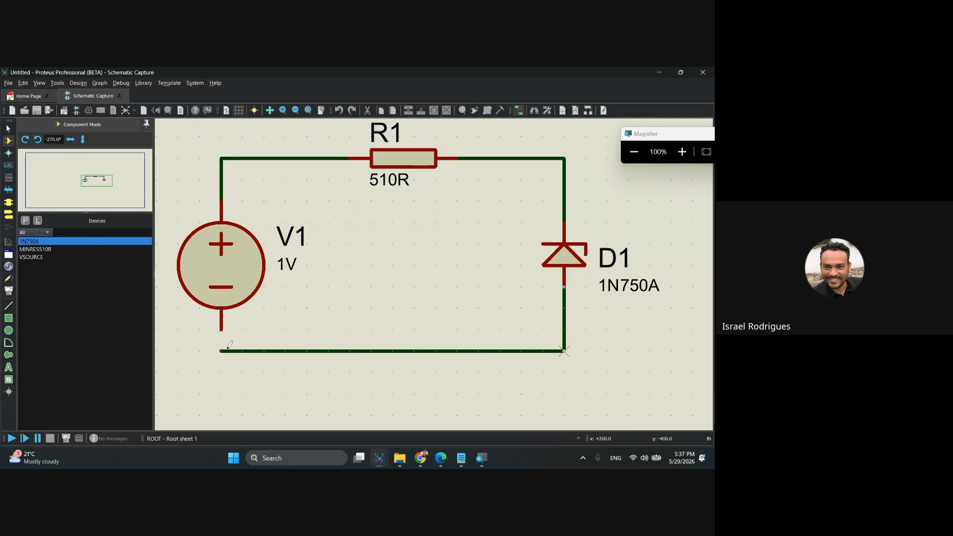
click(222, 329)
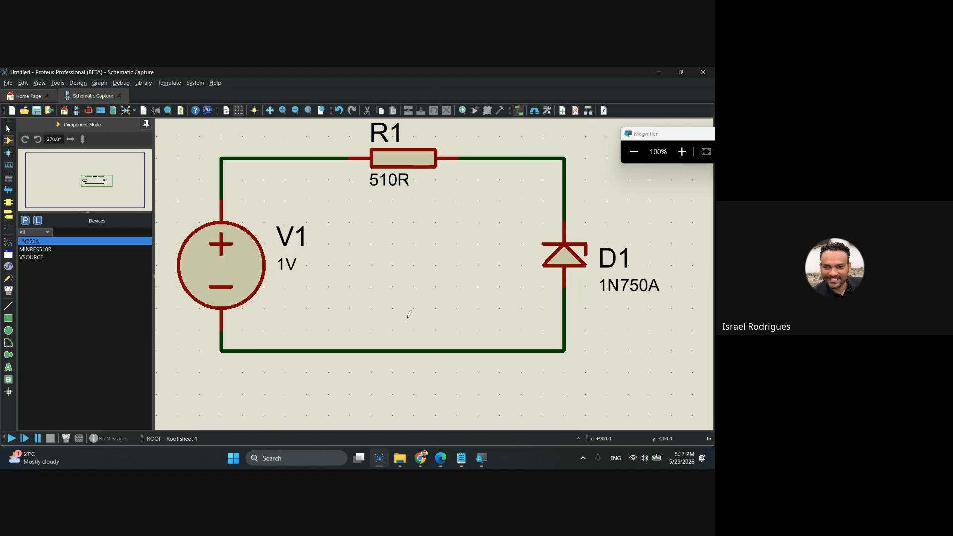
Select the GROUND terminal for placement.
click(8, 128)
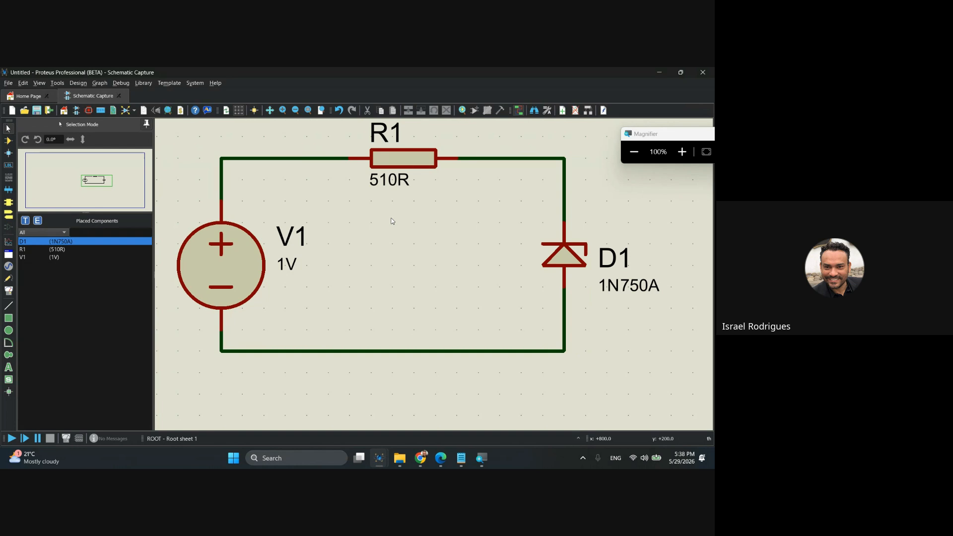
drag(402, 226, 414, 227)
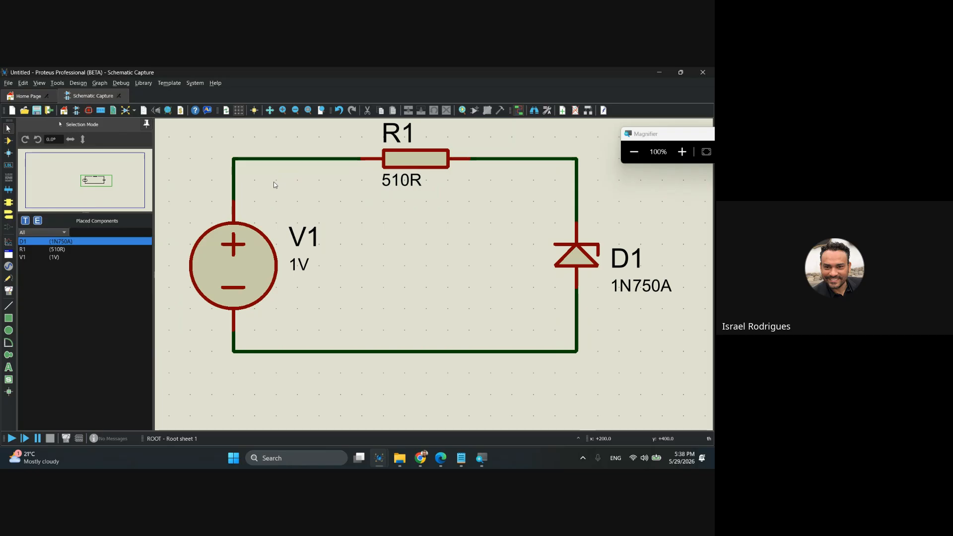
key(super+plus)
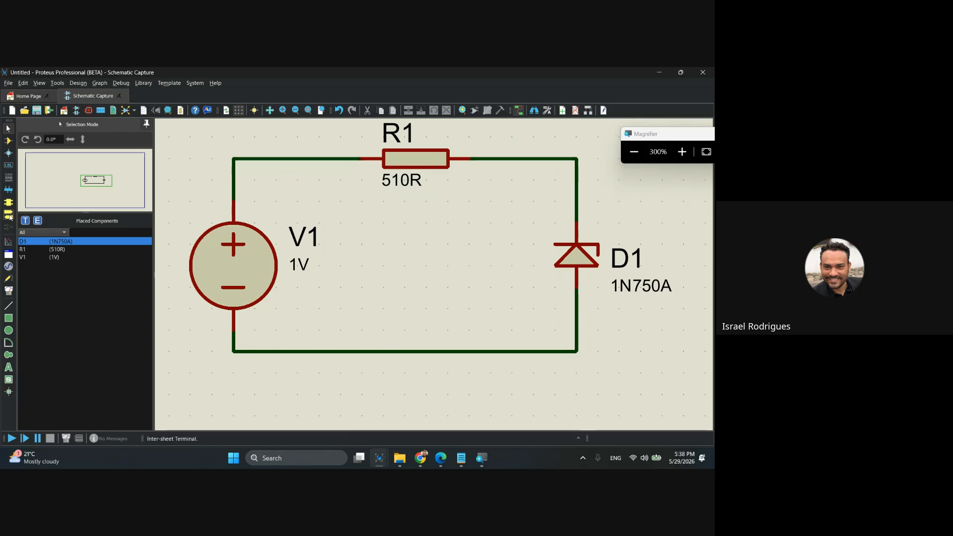
click(9, 214)
click(38, 272)
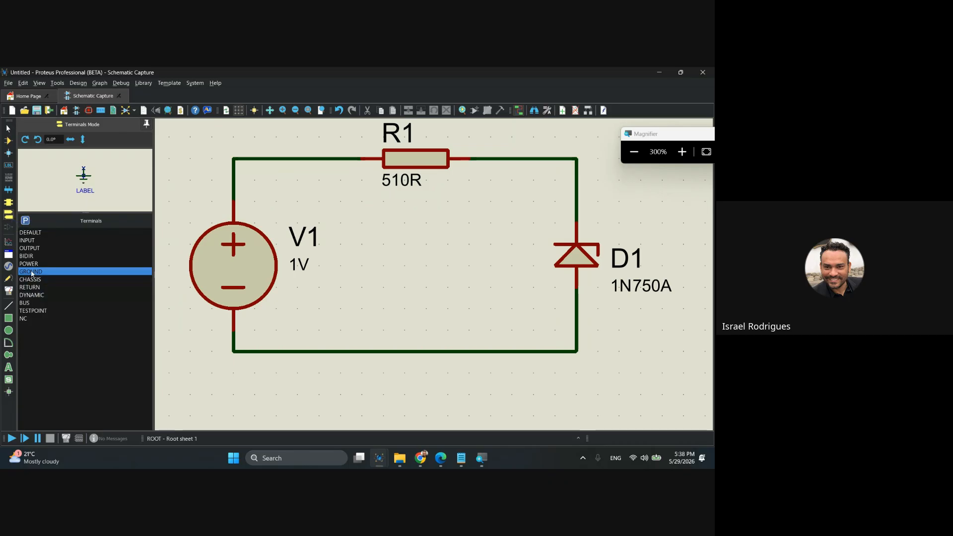
key(super+minus)
key(super+minus)
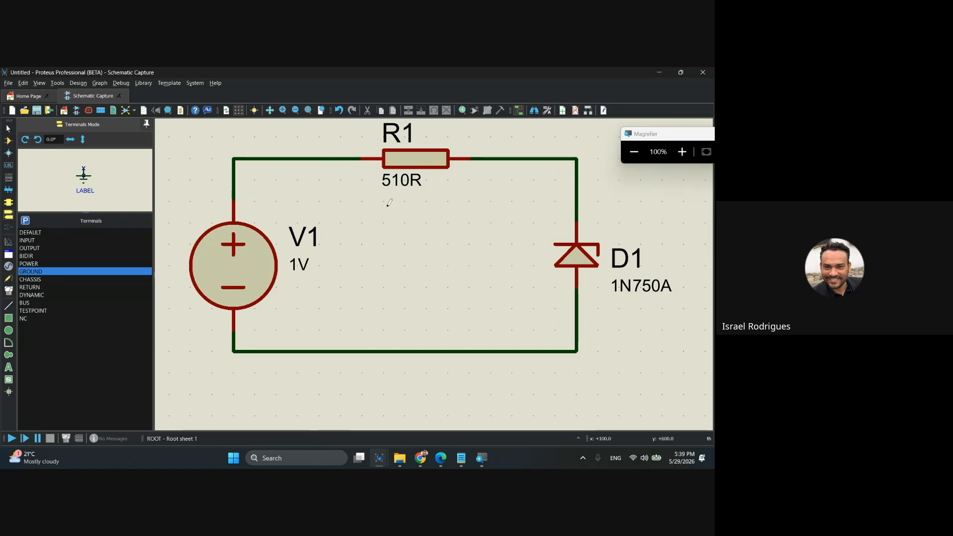
Place a GROUND terminal just below the lower wire corner, directly under the voltage source.
right_click(219, 143)
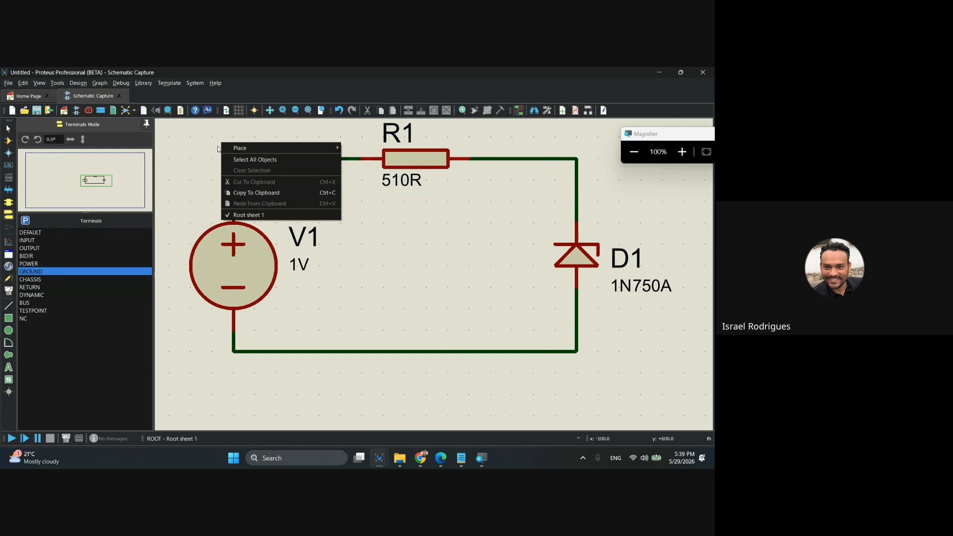
mouse_move(278, 148)
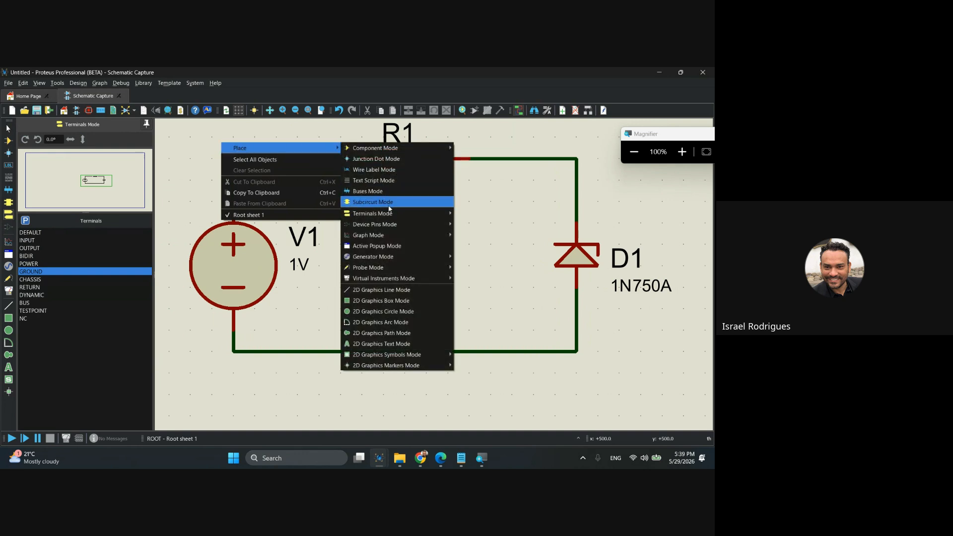
mouse_move(395, 215)
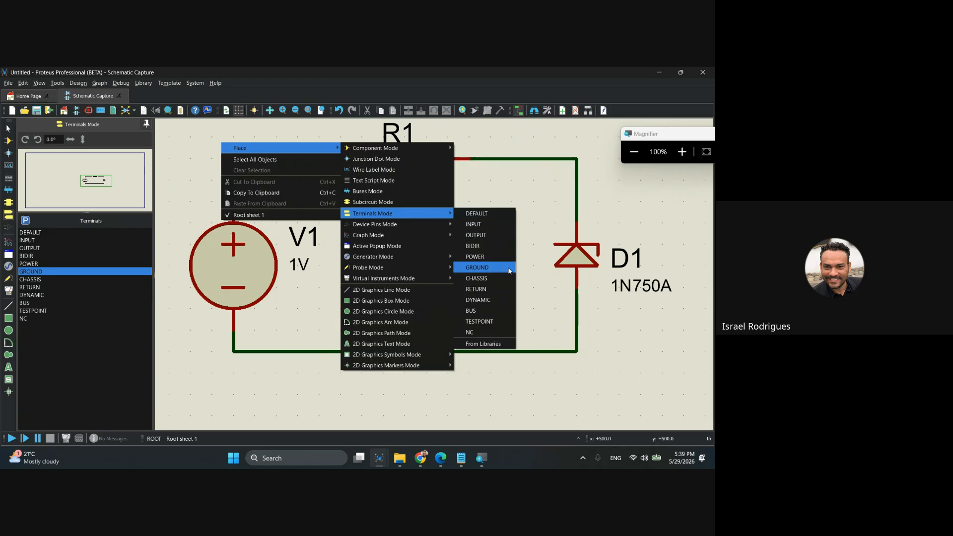
key(super+plus)
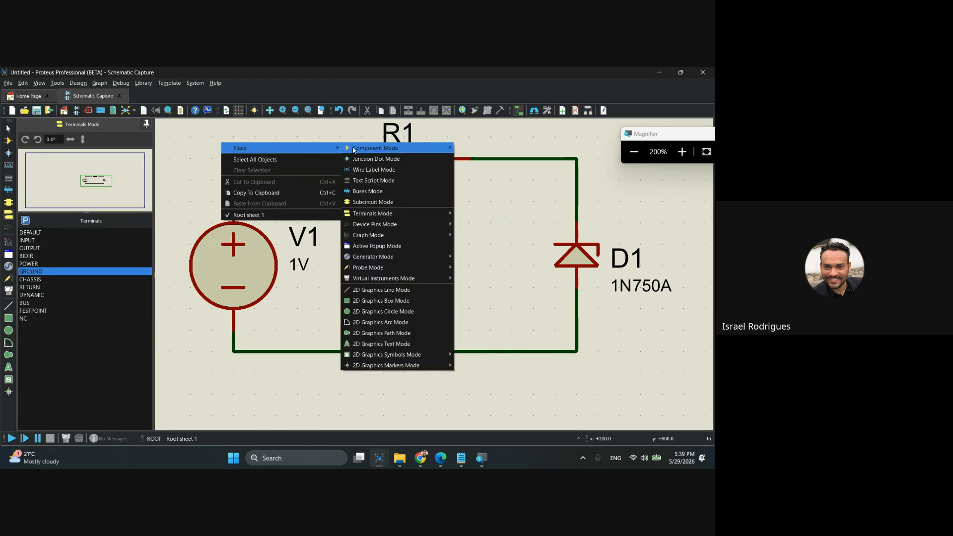
mouse_move(437, 214)
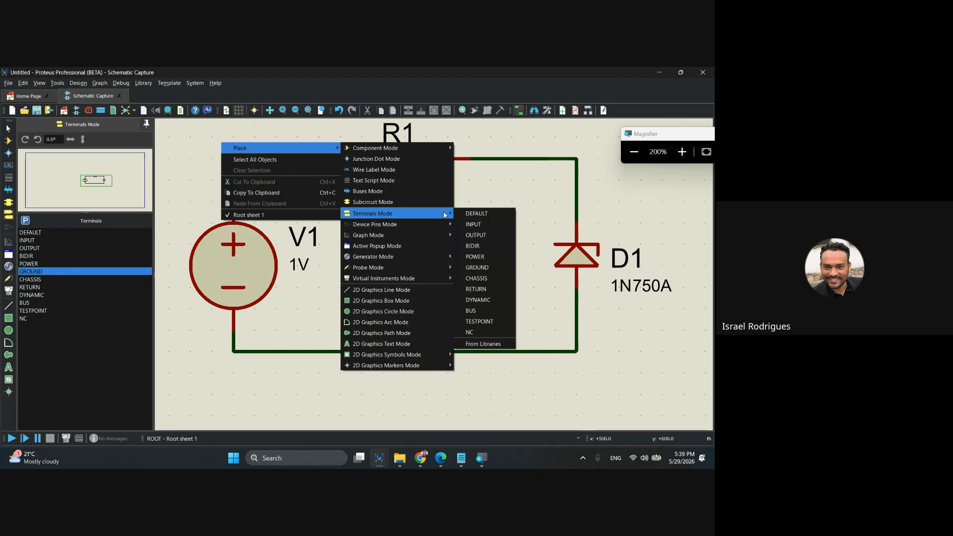
click(503, 269)
scroll(490, 266, down, 1)
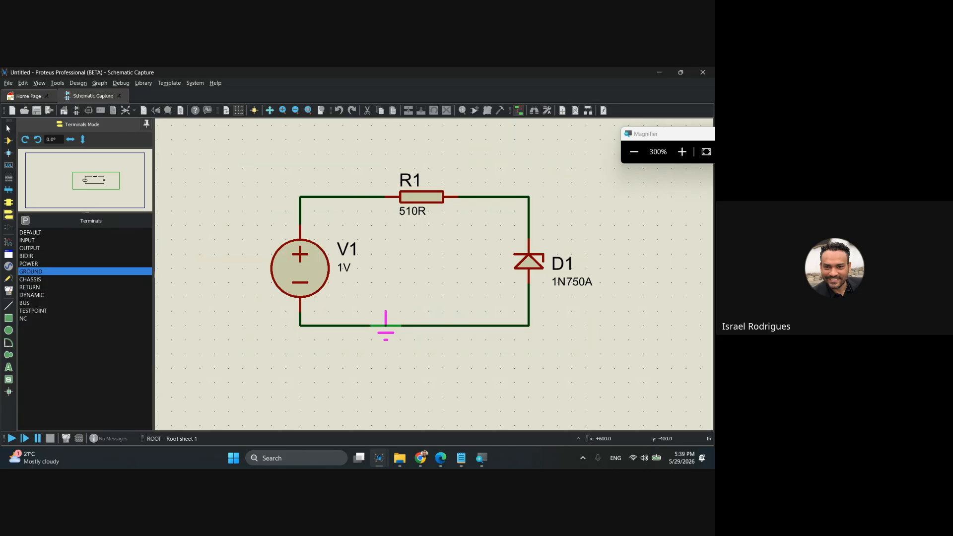
key(super+minus)
key(super+minus)
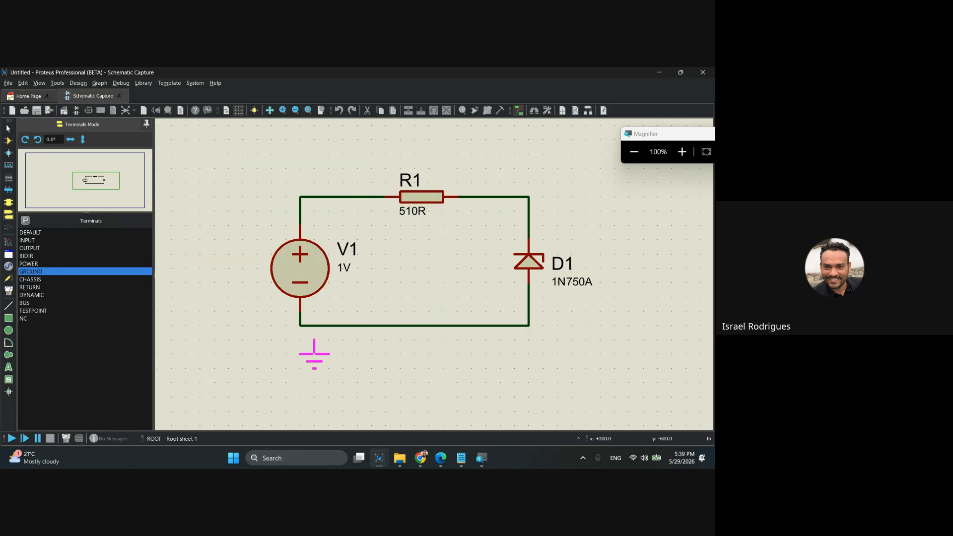
click(304, 353)
Wire the ground terminal up to the return wire at the source's negative pin.
click(300, 341)
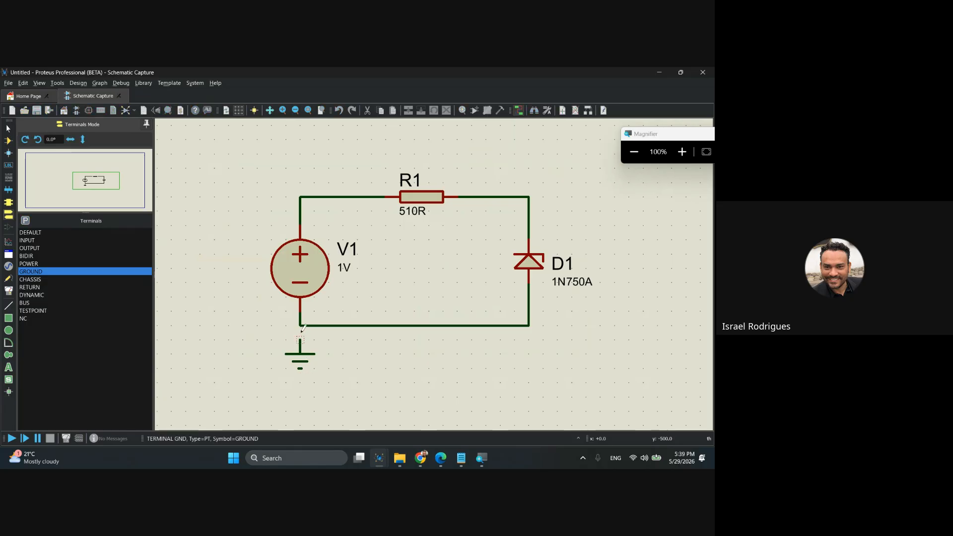
click(300, 326)
scroll(446, 248, up, 2)
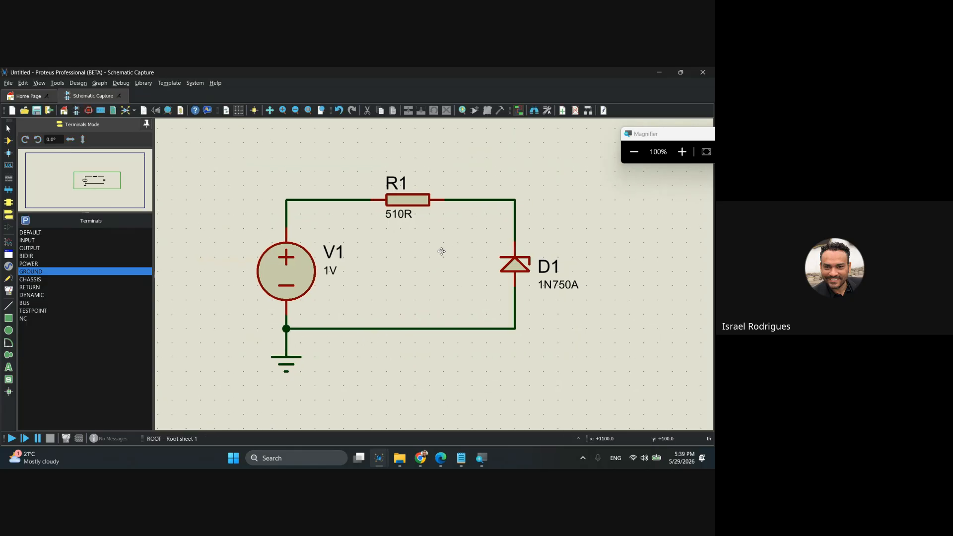
drag(452, 281, 408, 274)
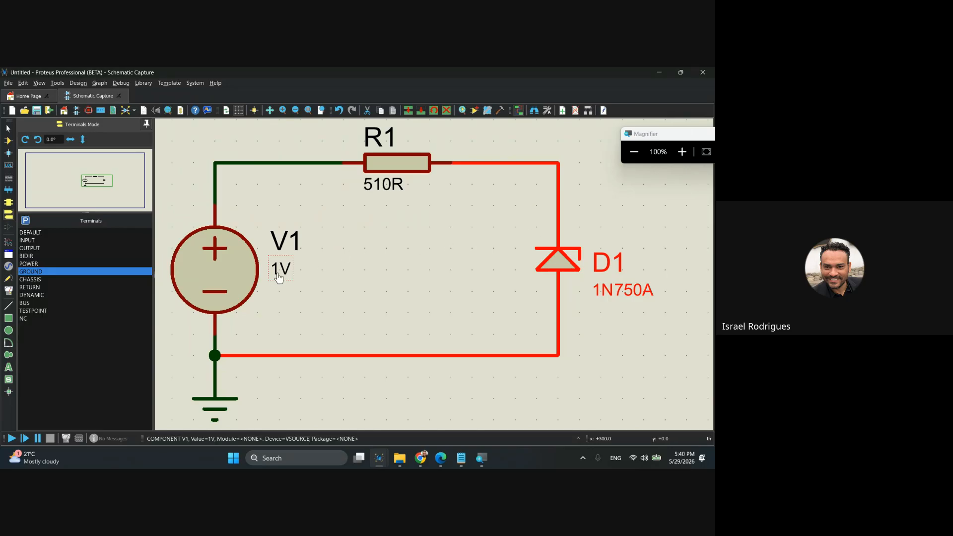
Check the Zener diode's voltage in its component properties, and close them without changes.
double_click(560, 263)
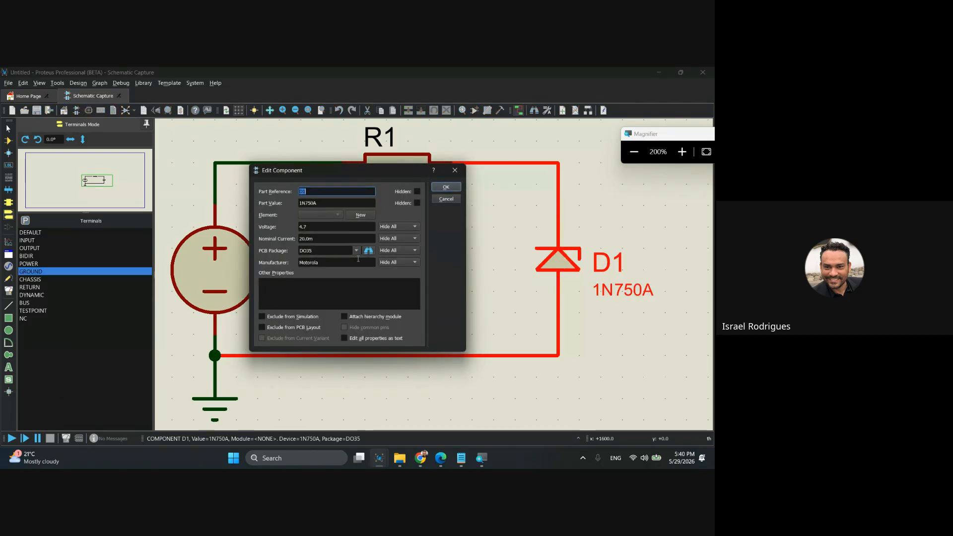
double_click(314, 227)
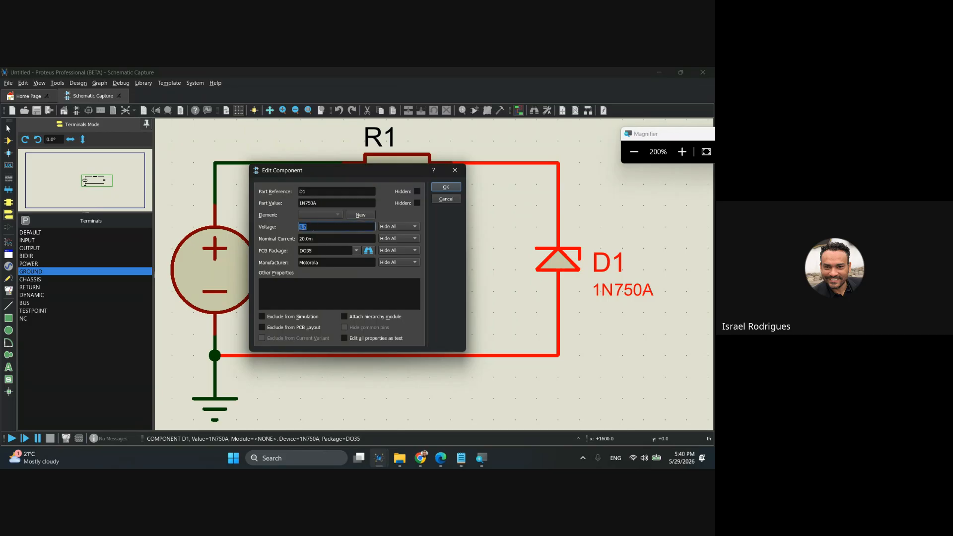
click(455, 172)
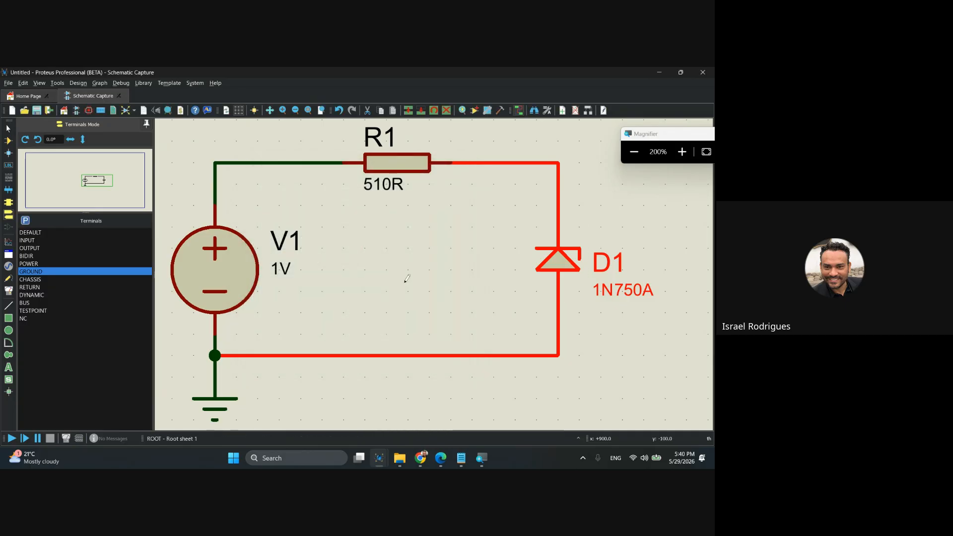
key(super+minus)
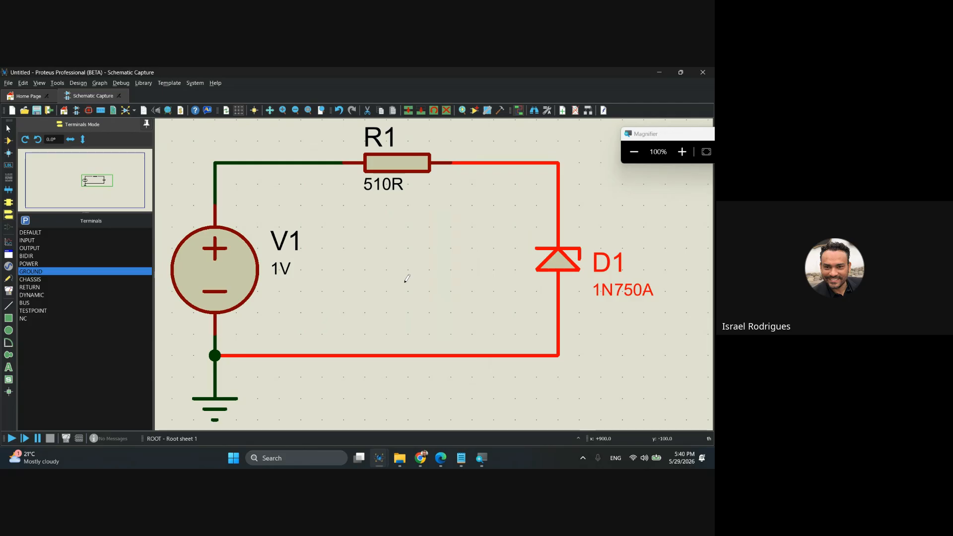
click(405, 283)
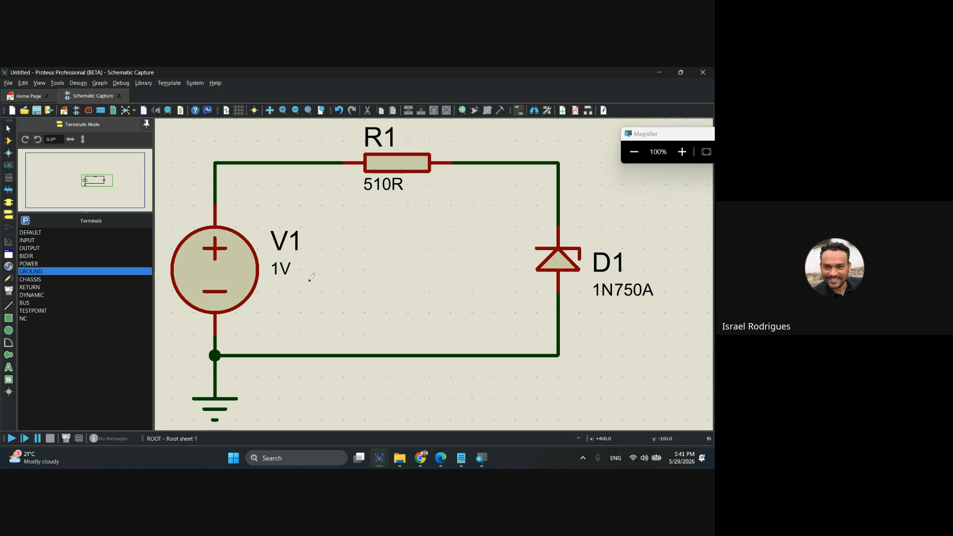
Examine the voltage source's value and its place in the circuit relative to the Zener diode.
scroll(282, 270, up, 2)
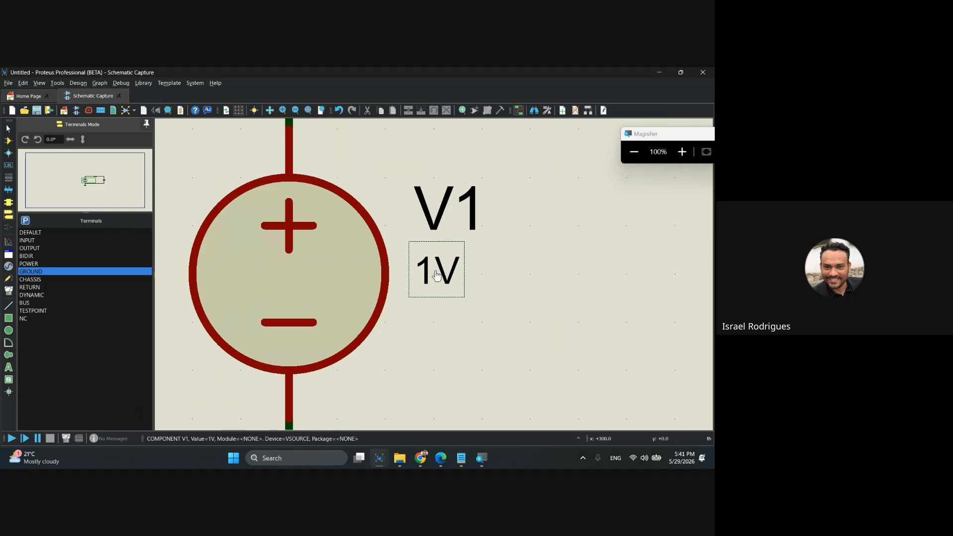
click(436, 275)
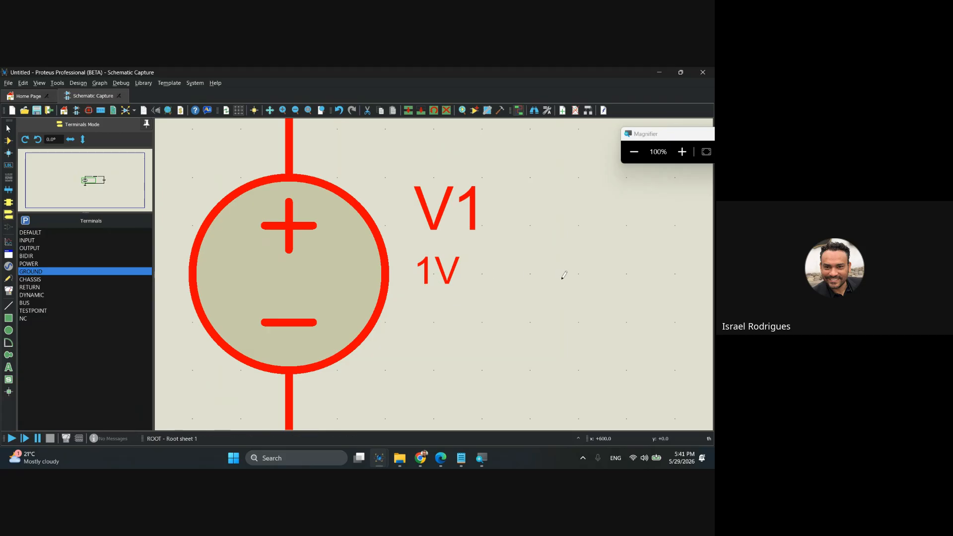
scroll(564, 272, down, 3)
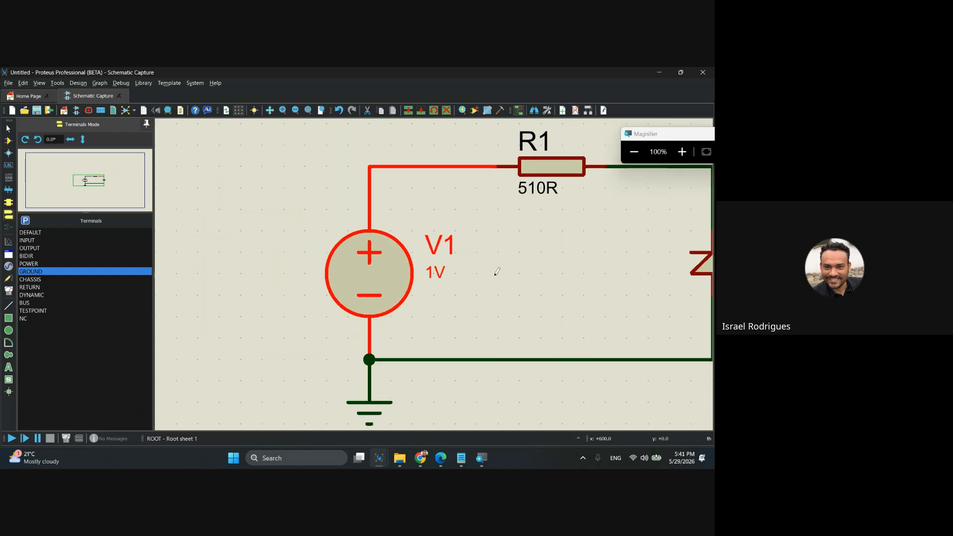
click(334, 288)
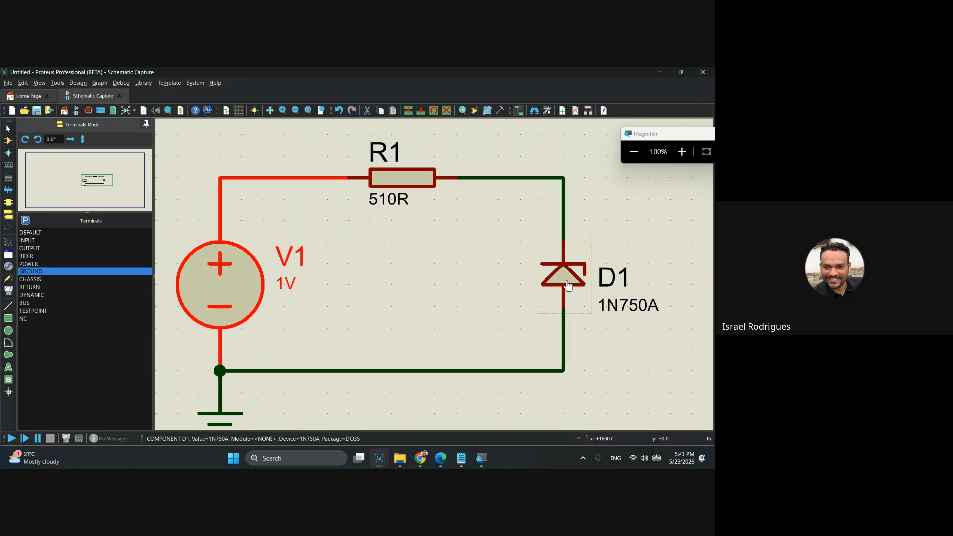
click(404, 281)
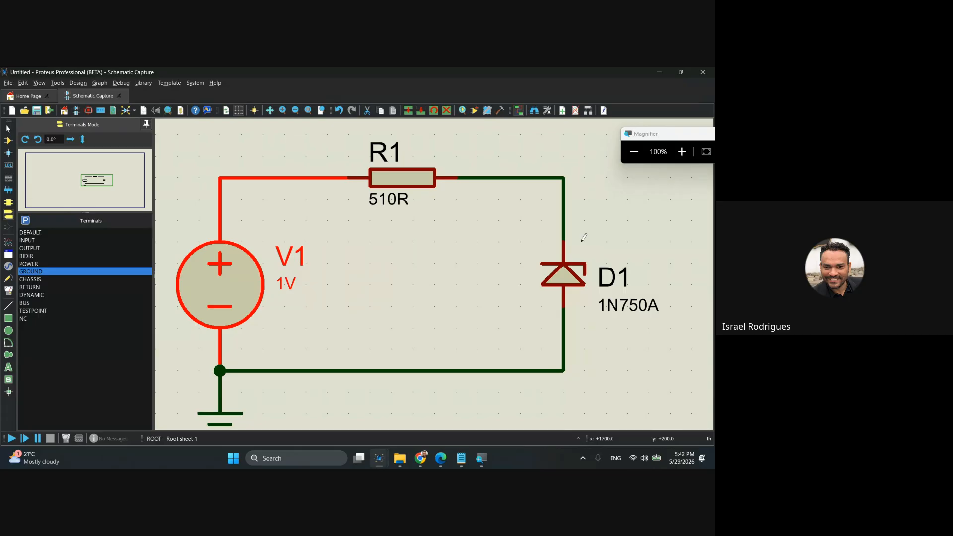
click(426, 262)
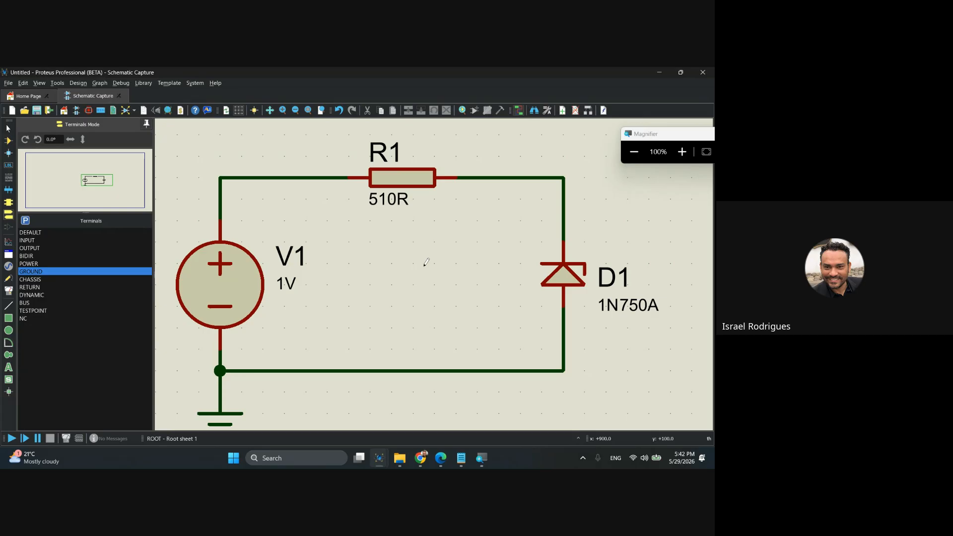
Switch to the Práctica 2 slide and examine its DC sweep analysis graphs for the Zener circuit.
click(421, 458)
click(378, 427)
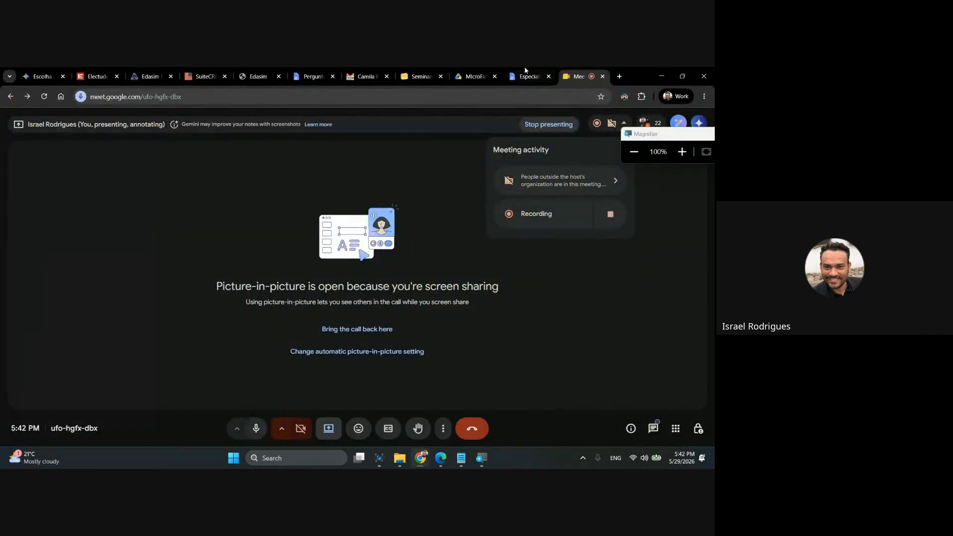
click(441, 459)
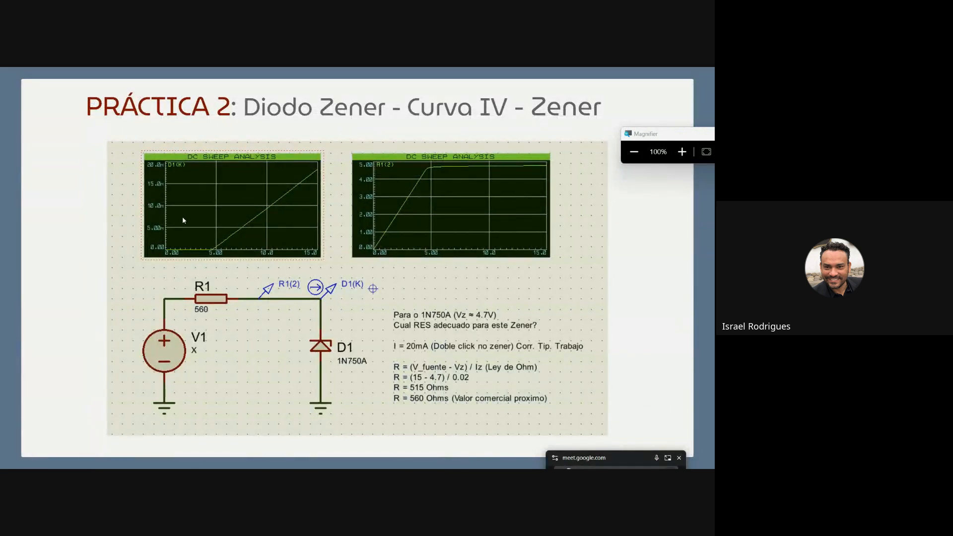
key(super+plus)
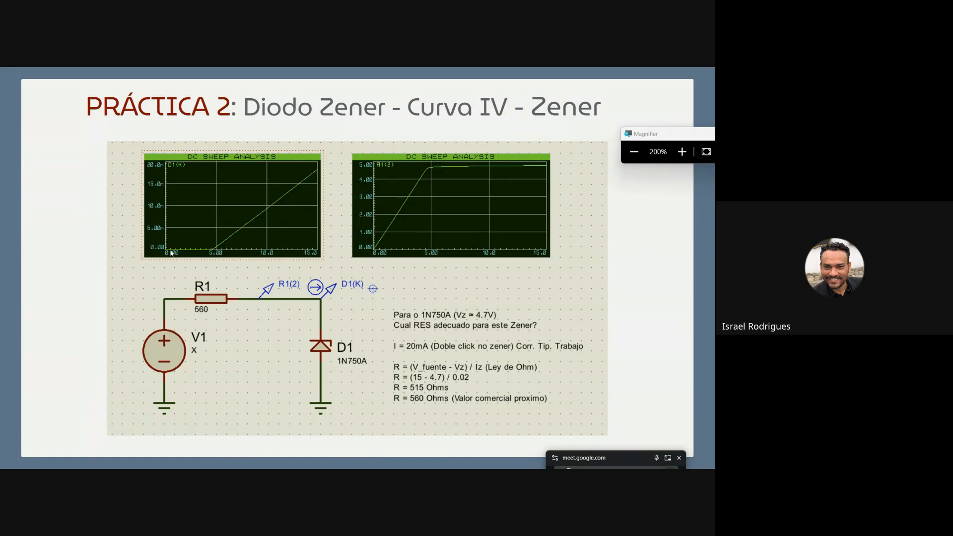
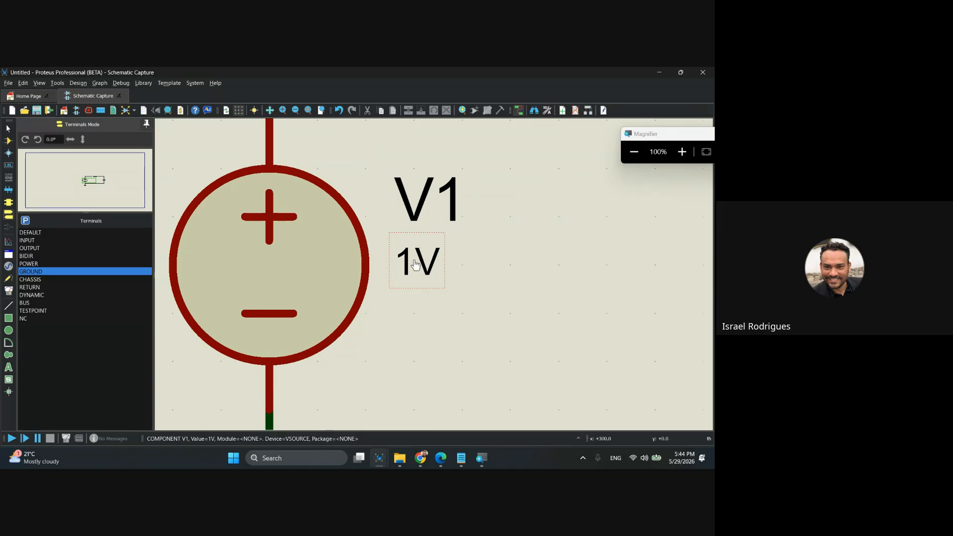
Set the voltage source V1's value to the sweep variable X.
scroll(421, 268, up, 1)
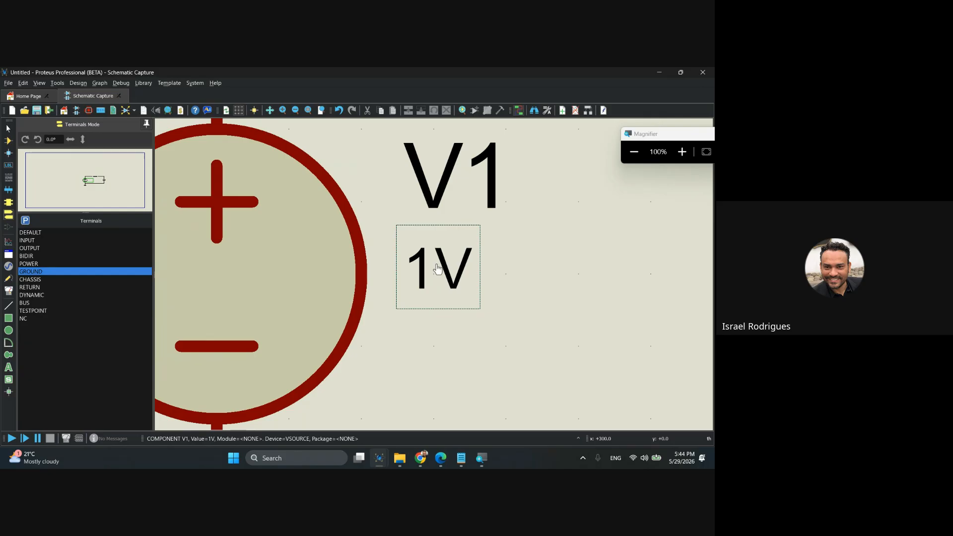
click(435, 279)
click(435, 279)
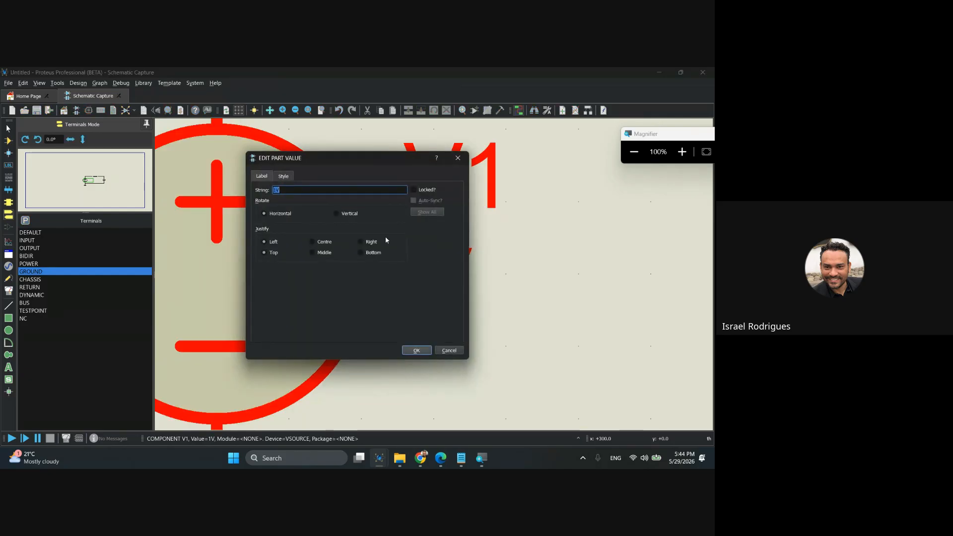
key(super+plus)
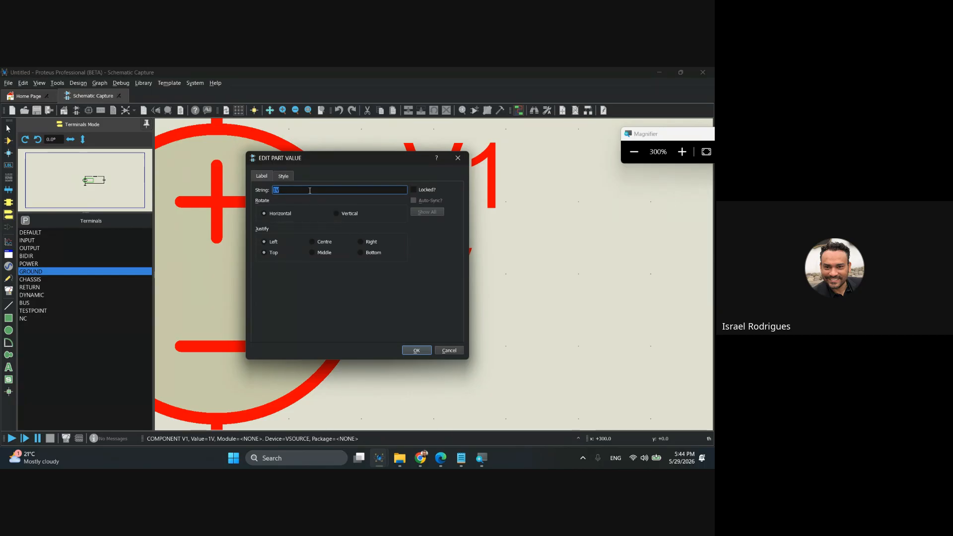
text(X)
key(BackSpace)
key(BackSpace)
text(x)
click(425, 352)
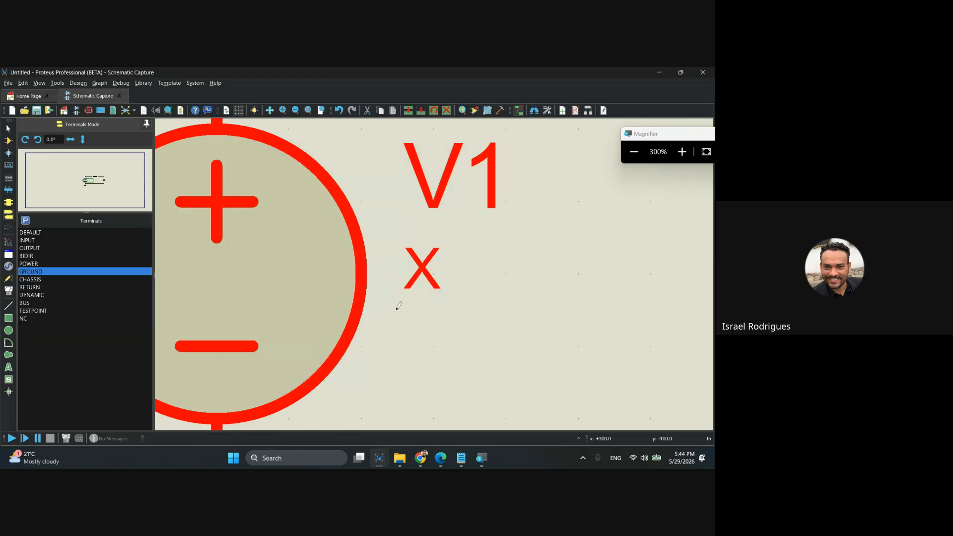
key(super+minus)
Examine the voltage source's value label and its place in the circuit with the resistor and the Zener diode.
scroll(483, 268, down, 3)
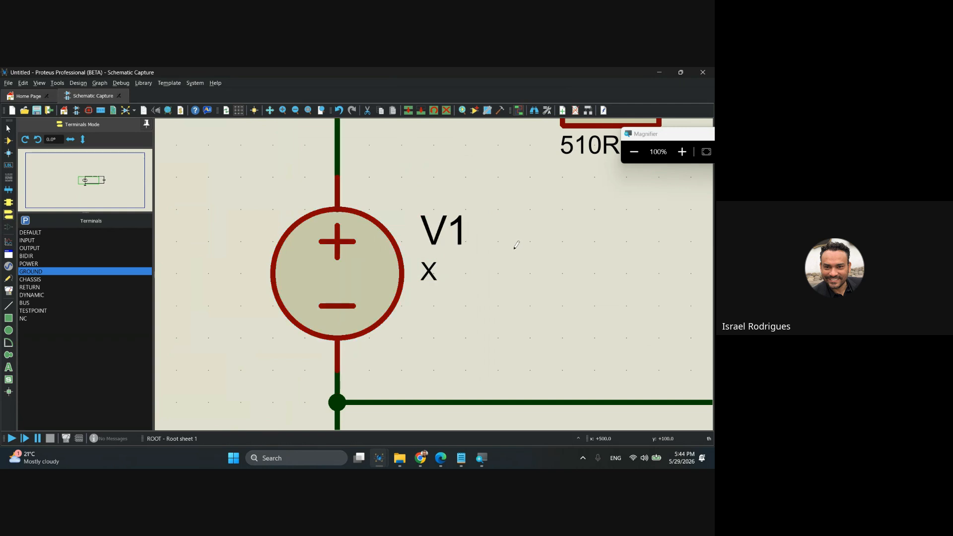
scroll(477, 251, down, 2)
scroll(466, 263, up, 1)
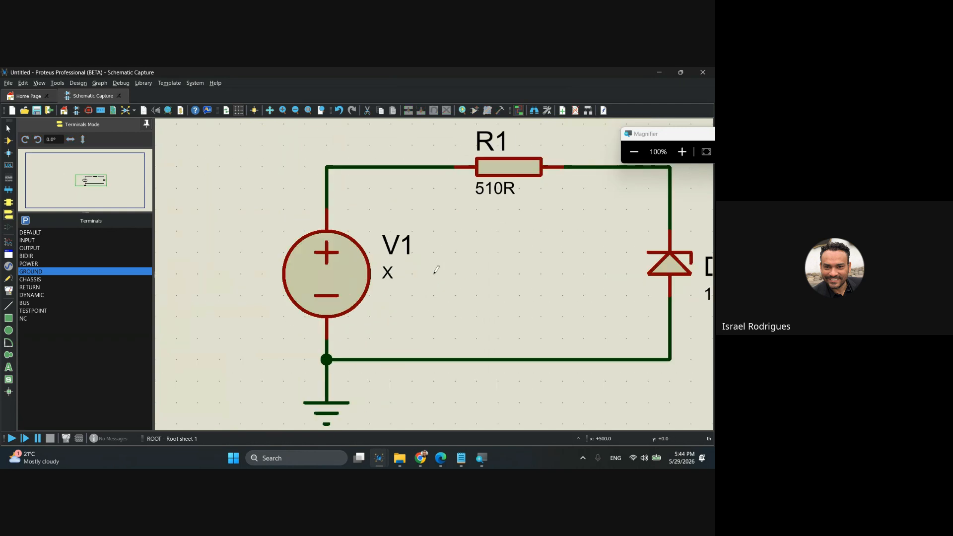
middle_click(483, 272)
scroll(345, 273, up, 2)
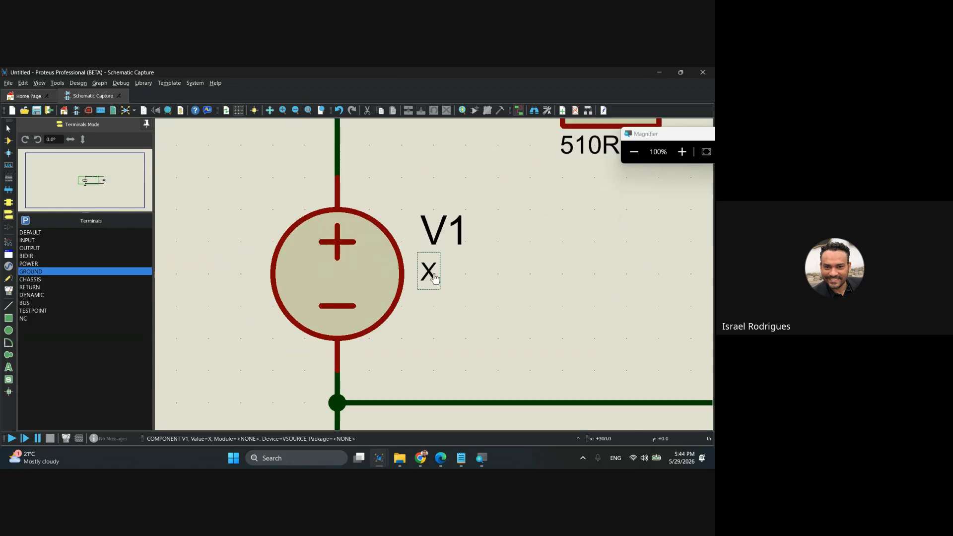
scroll(436, 270, up, 1)
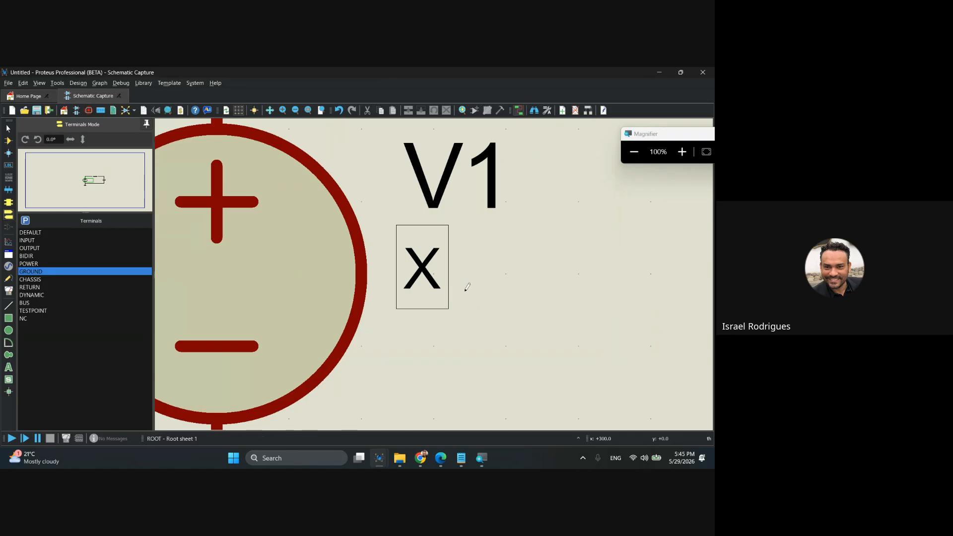
scroll(468, 286, down, 2)
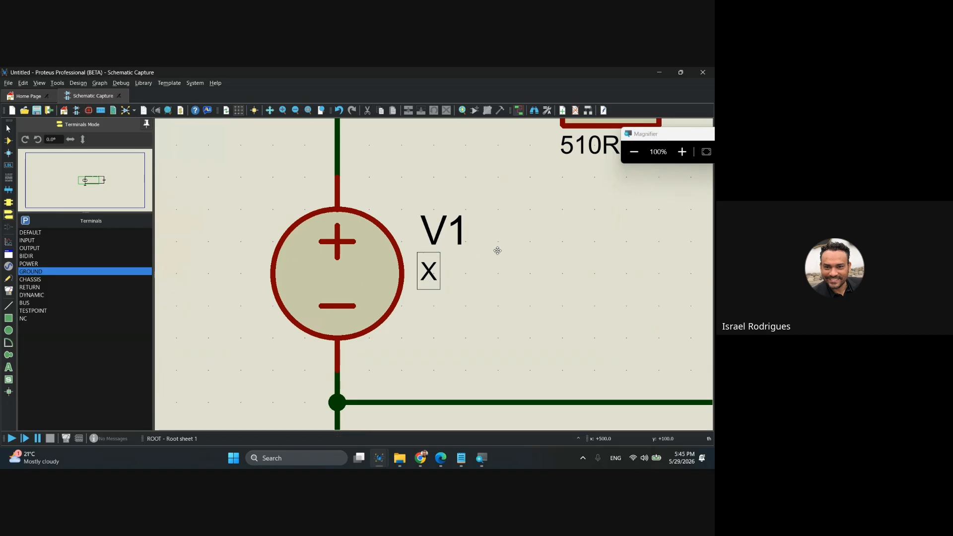
drag(496, 248, 421, 317)
scroll(421, 316, down, 1)
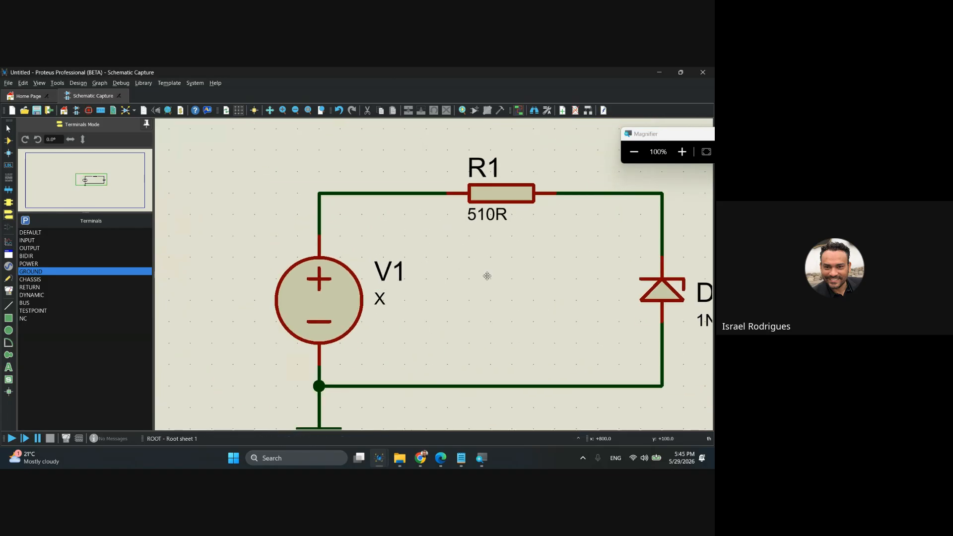
mouse_move(486, 273)
mouse_down()
mouse_move(434, 248)
mouse_move(422, 256)
mouse_up()
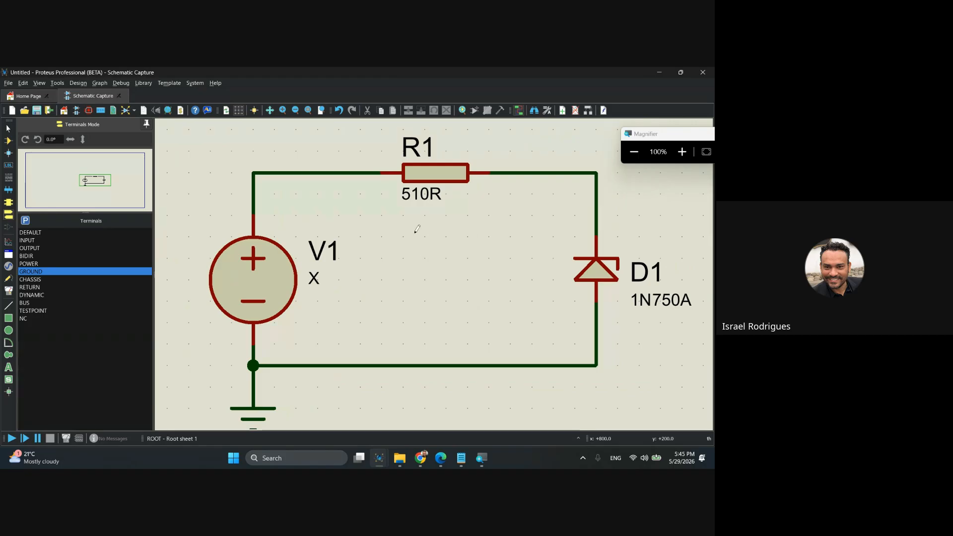
Look through the available simulation graph types, from analogue to DC sweep, with the empty area above the circuit in view.
drag(429, 224, 432, 381)
drag(641, 134, 658, 101)
scroll(501, 213, down, 2)
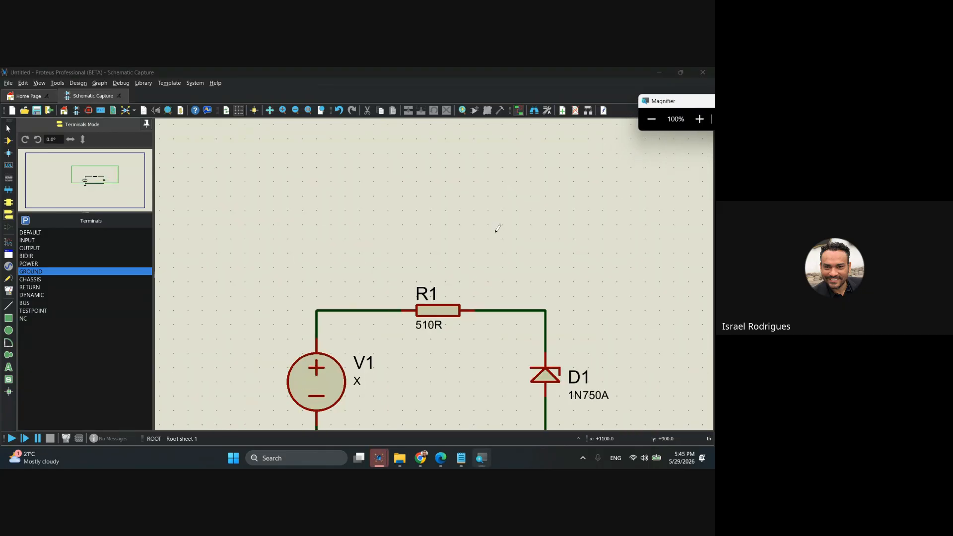
drag(485, 210, 447, 243)
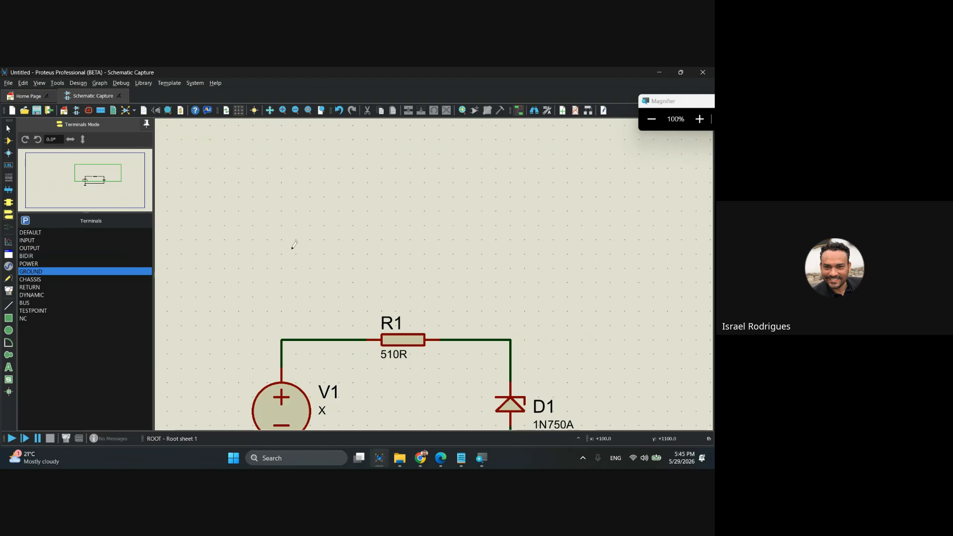
key(super+plus)
key(super+plus)
click(9, 243)
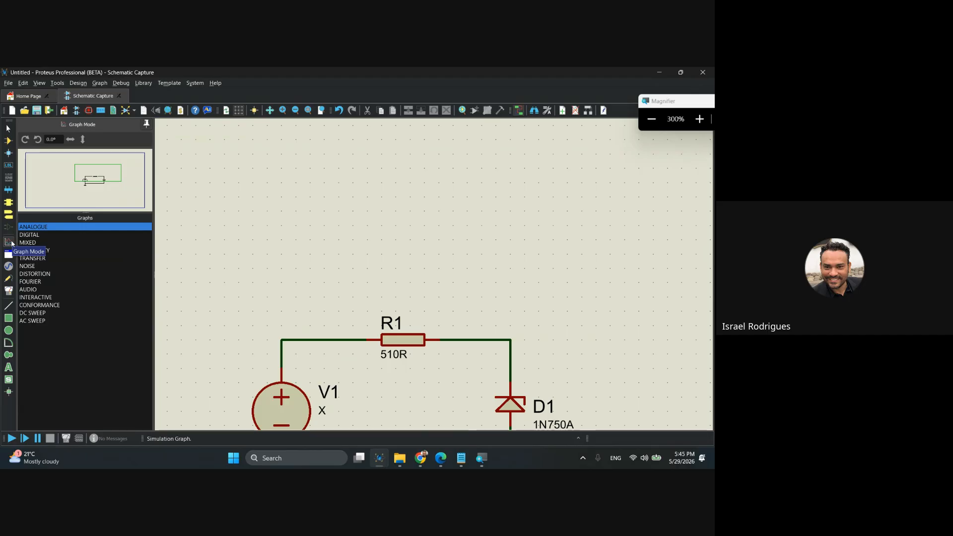
click(40, 234)
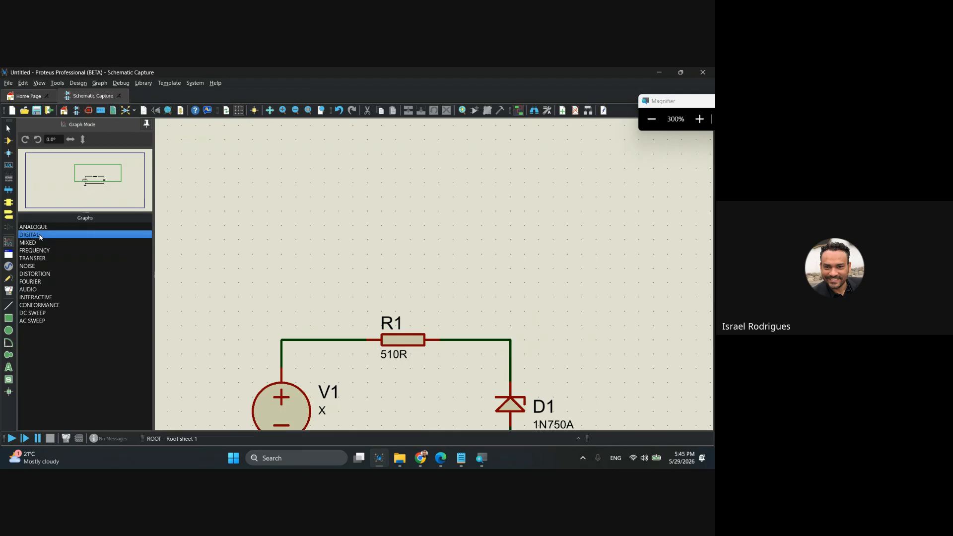
click(37, 243)
click(37, 250)
click(37, 258)
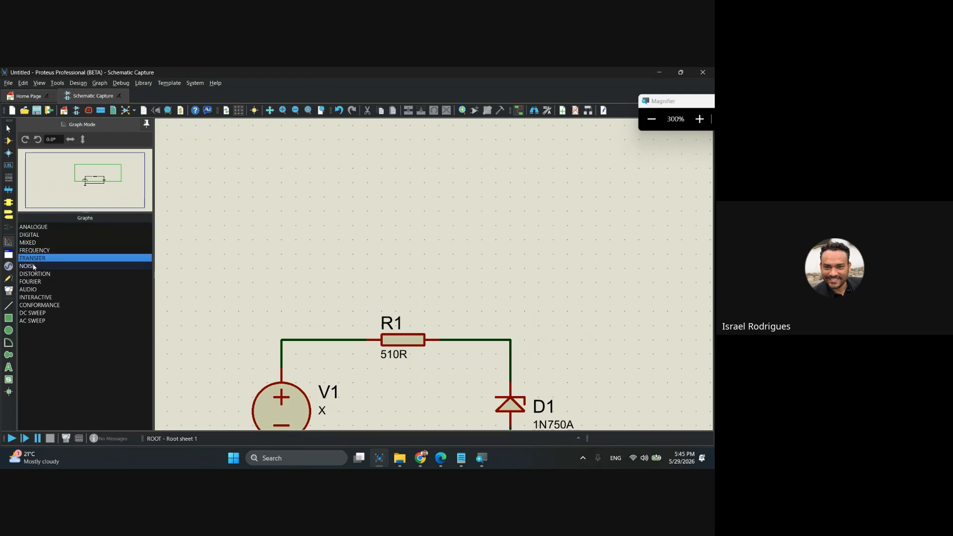
click(34, 267)
click(34, 274)
click(35, 281)
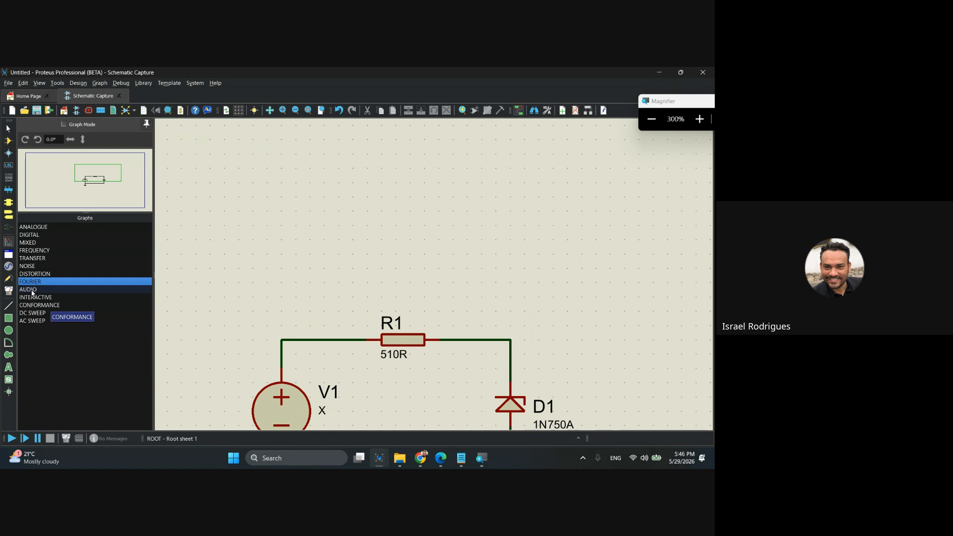
click(31, 313)
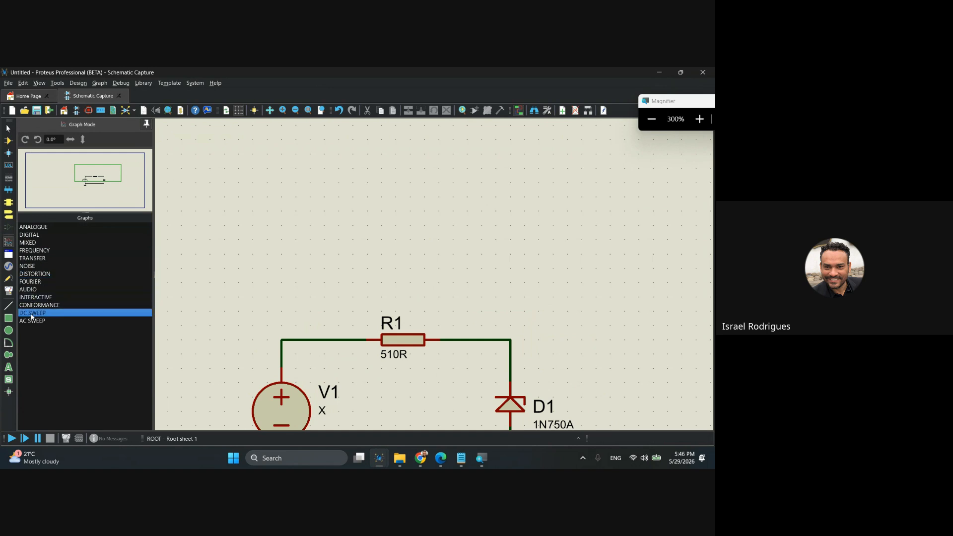
click(30, 228)
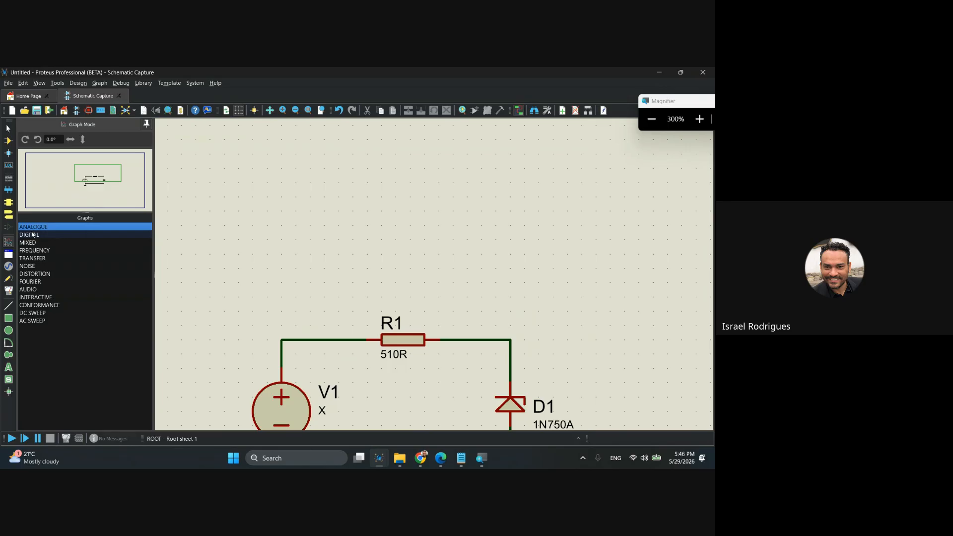
Draw a DC sweep graph above the circuit, roughly spanning from the source to the Zener diode.
click(31, 314)
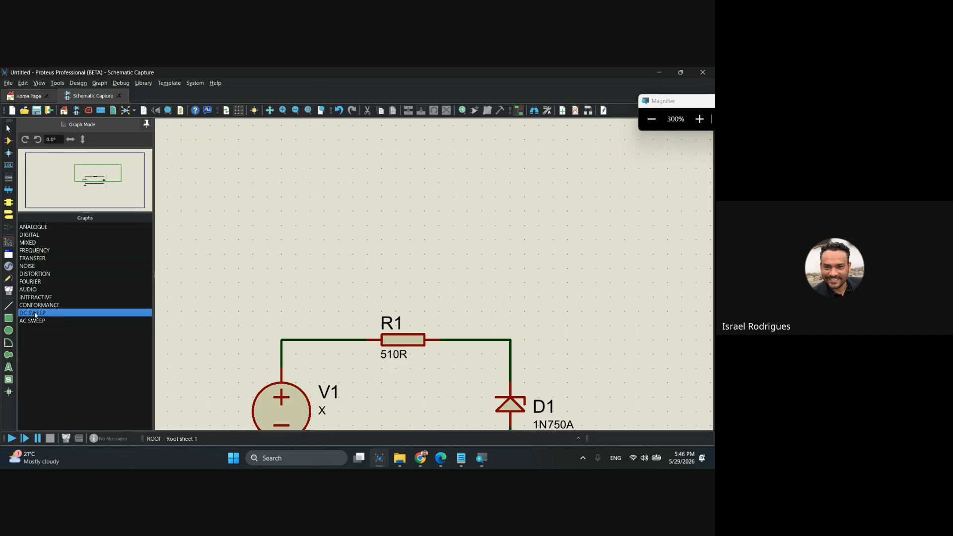
key(super+minus)
key(super+minus)
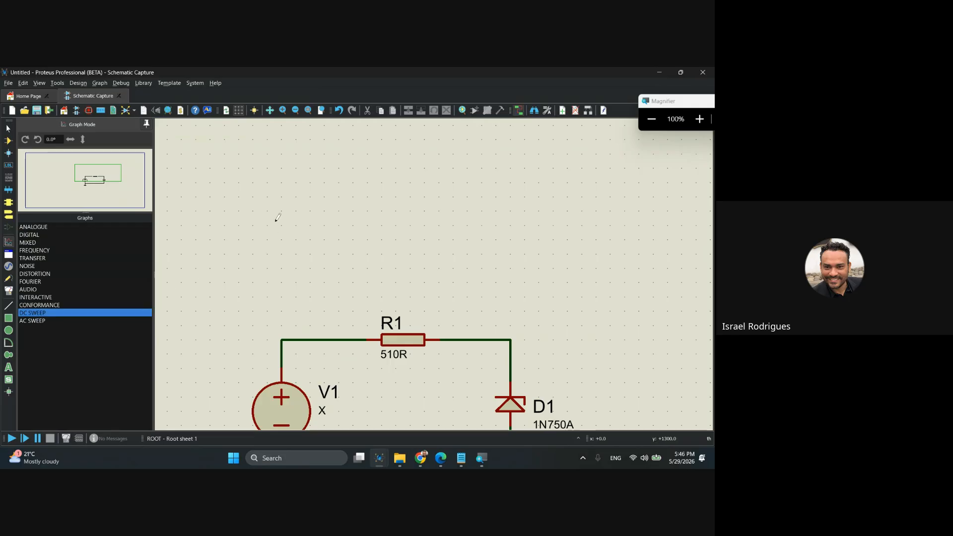
drag(268, 197, 509, 293)
click(413, 246)
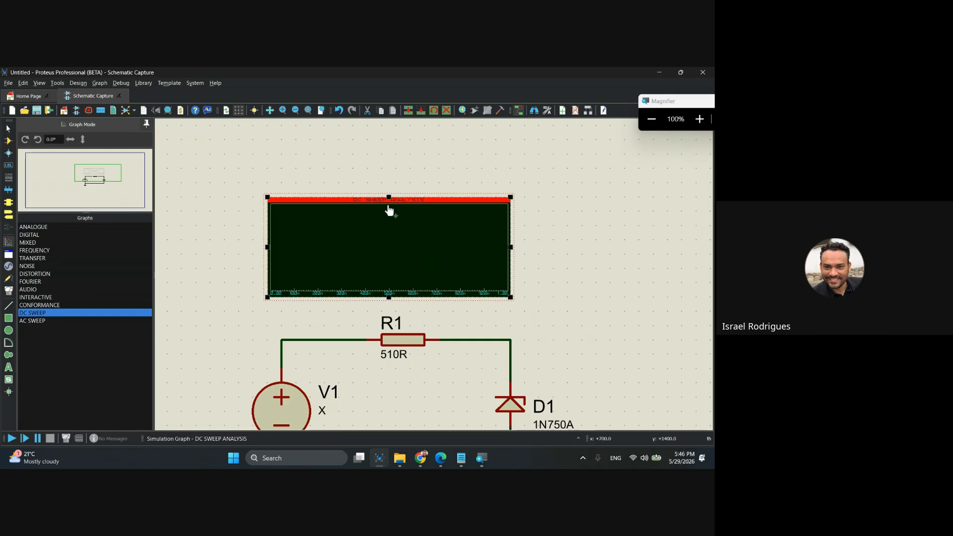
Make the DC sweep graph taller by raising its upper edge, then try a further upward stretch and undo it.
drag(388, 197, 387, 183)
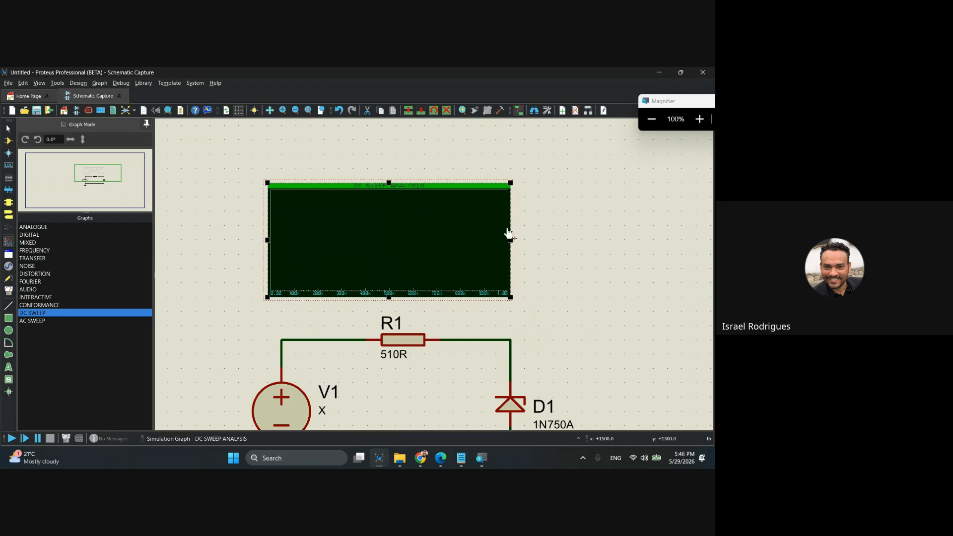
mouse_move(509, 240)
mouse_down()
mouse_move(554, 240)
mouse_move(510, 240)
mouse_up()
click(368, 155)
click(390, 207)
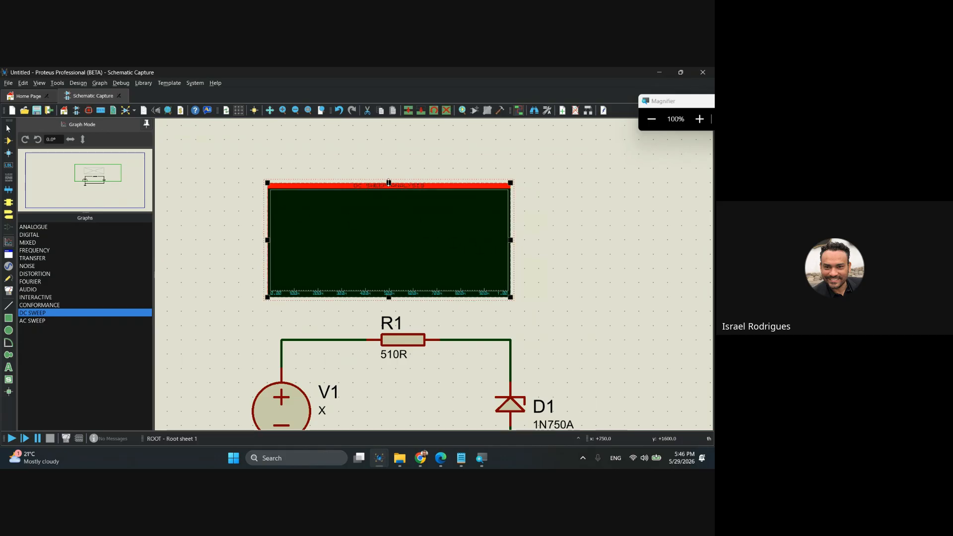
drag(389, 183, 390, 155)
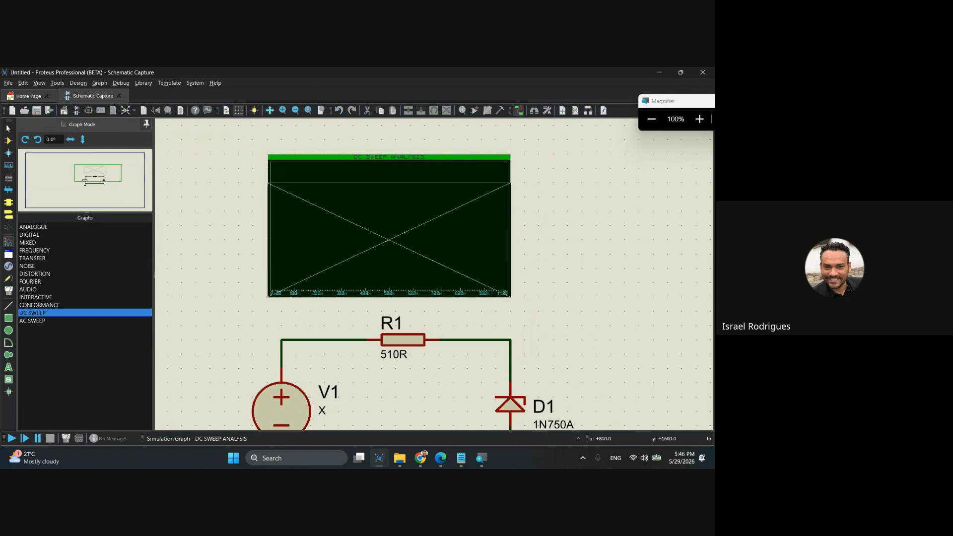
key(ctrl+z)
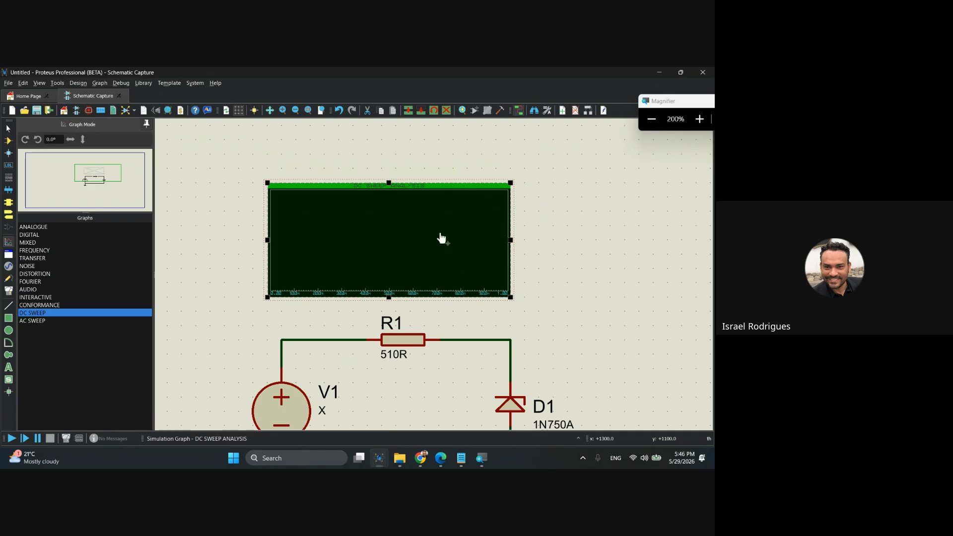
Widen the DC sweep graph slightly past the Zener diode's branch and raise its upper edge a little.
mouse_move(511, 233)
mouse_down()
mouse_move(524, 240)
mouse_move(514, 246)
mouse_up()
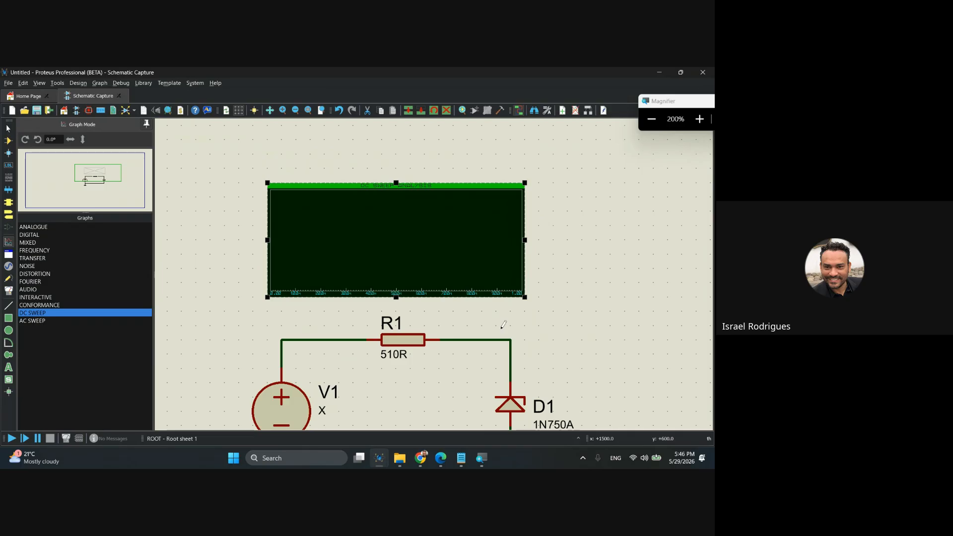
scroll(537, 303, down, 2)
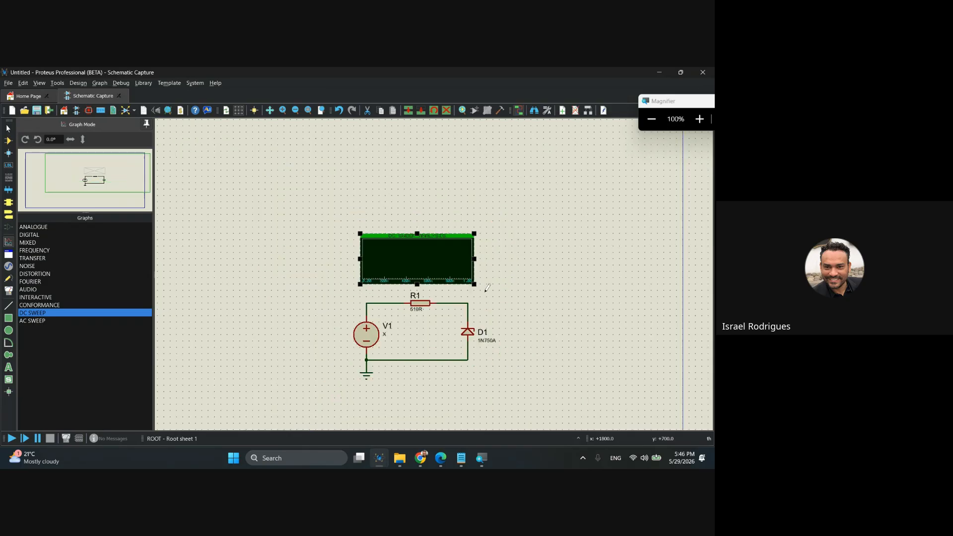
scroll(441, 293, up, 1)
click(415, 202)
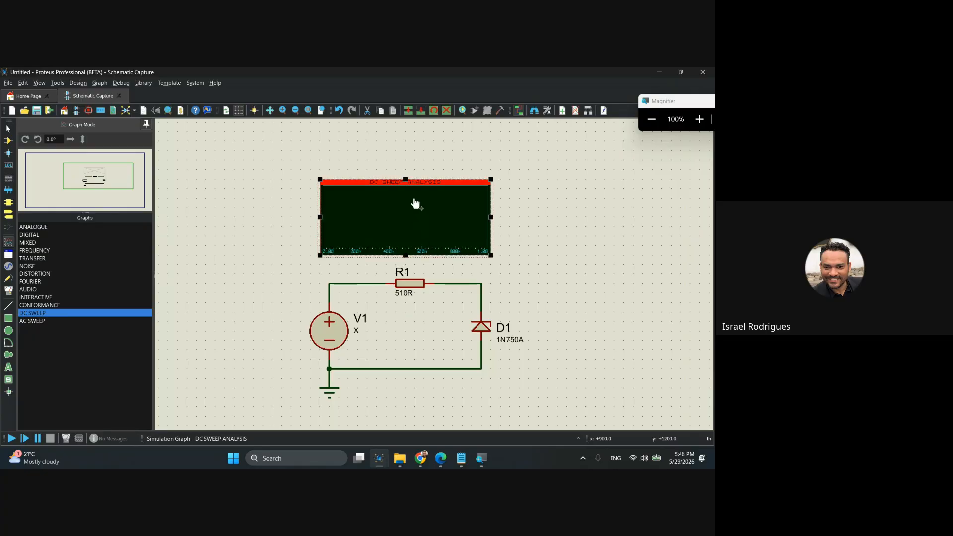
drag(406, 179, 406, 170)
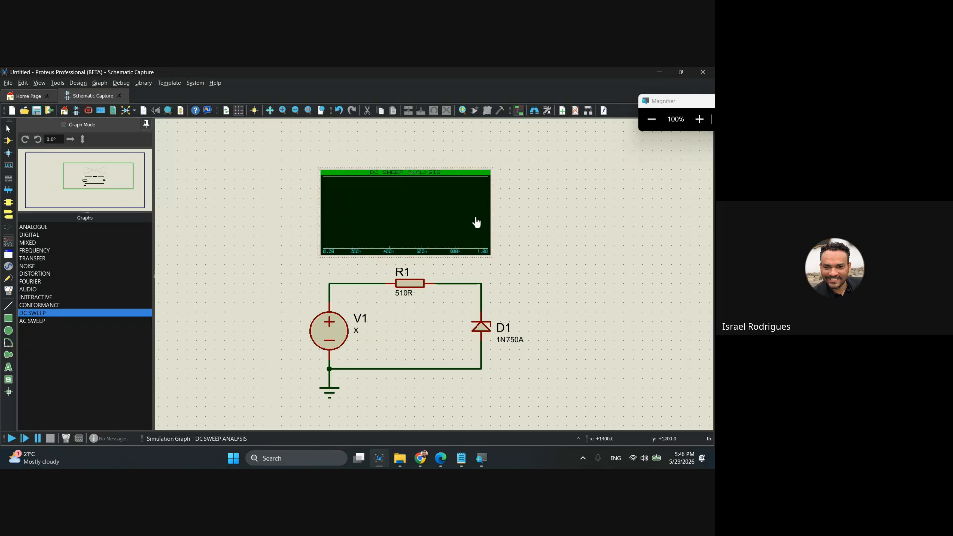
drag(526, 225, 498, 221)
scroll(416, 251, up, 1)
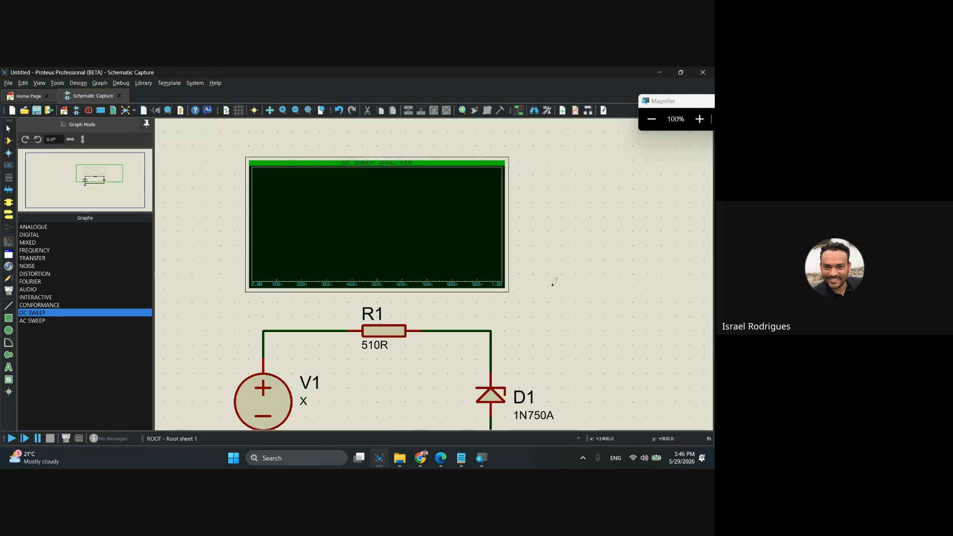
drag(556, 291, 565, 259)
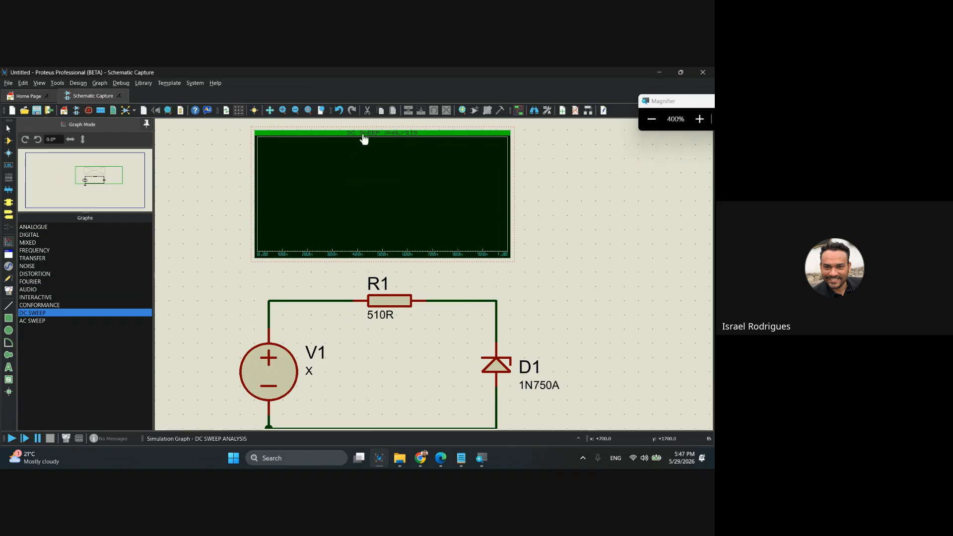
Open the DC sweep graph's properties and enter X as the sweep variable.
key(super+minus)
key(super+minus)
key(super+minus)
double_click(378, 195)
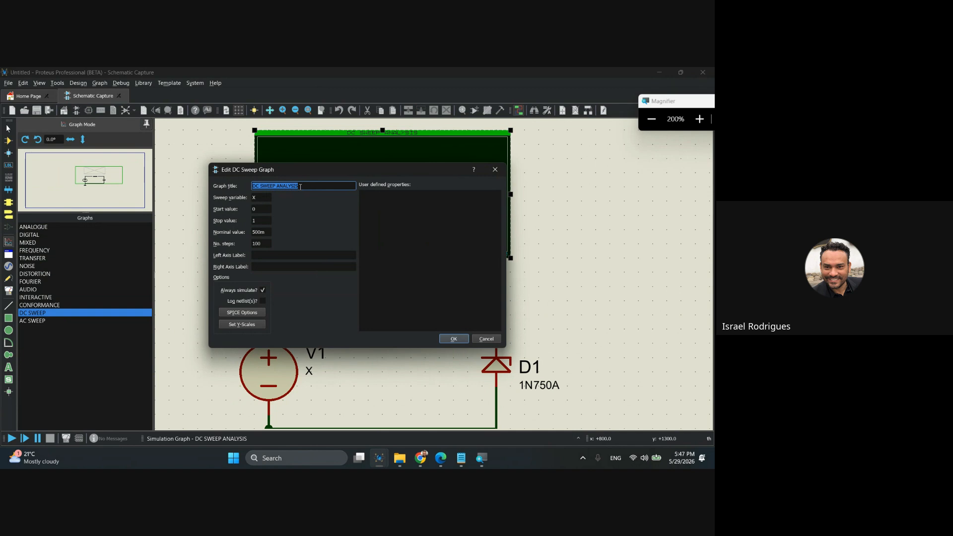
click(266, 197)
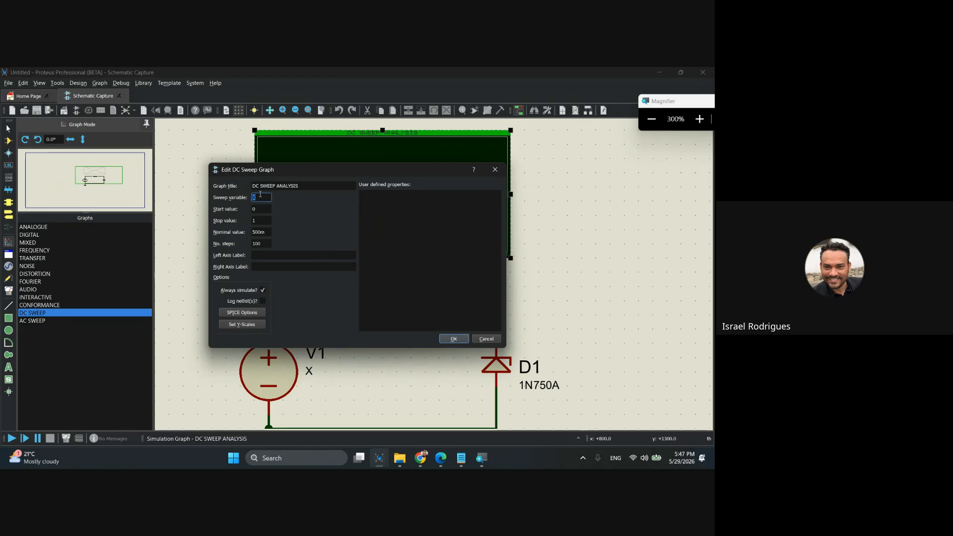
text(x)
key(BackSpace)
text(X)
double_click(259, 197)
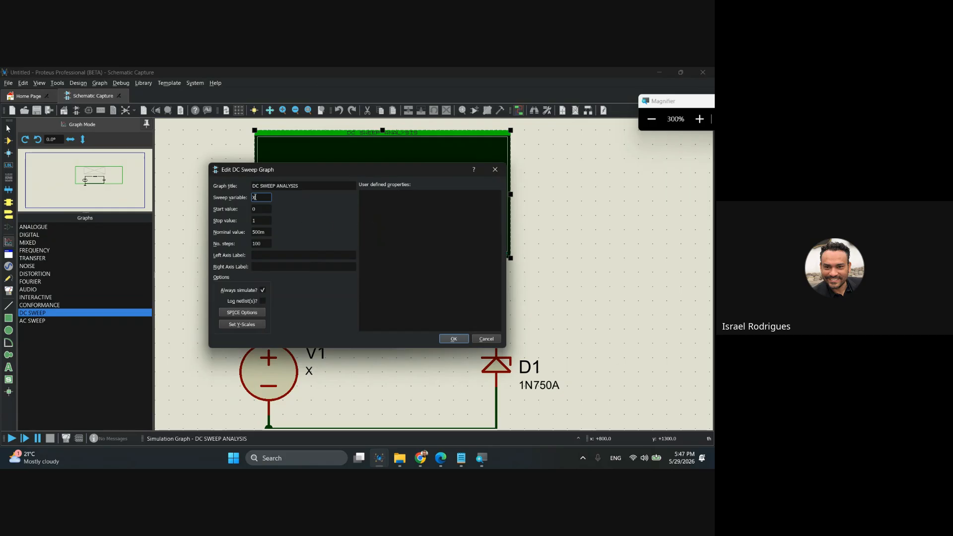
click(261, 197)
Raise the sweep's stop value past 14, keep its start at 0, review the nominal value and step count, and apply the settings.
click(261, 210)
click(261, 220)
text(1)
click(269, 232)
click(268, 243)
text(0)
key(BackSpace)
click(262, 197)
click(262, 209)
click(264, 222)
click(268, 231)
click(267, 243)
click(453, 339)
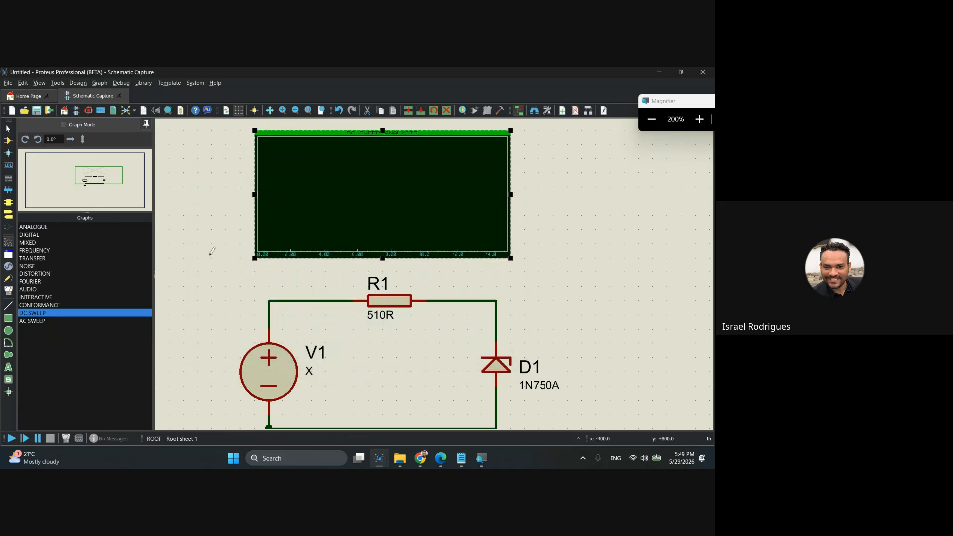
Move resistor R1 slightly left along the circuit's upper wire, toward source V1.
scroll(435, 276, down, 2)
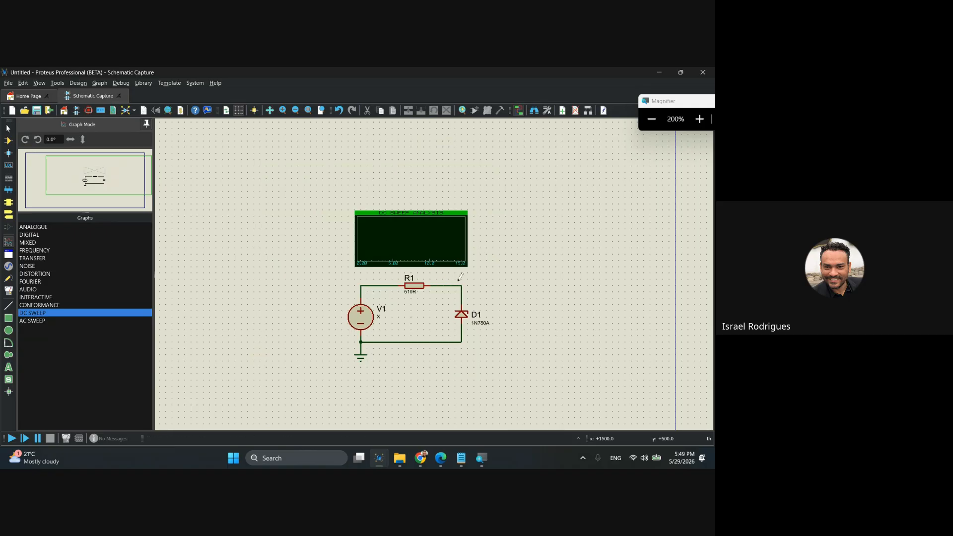
scroll(459, 279, up, 1)
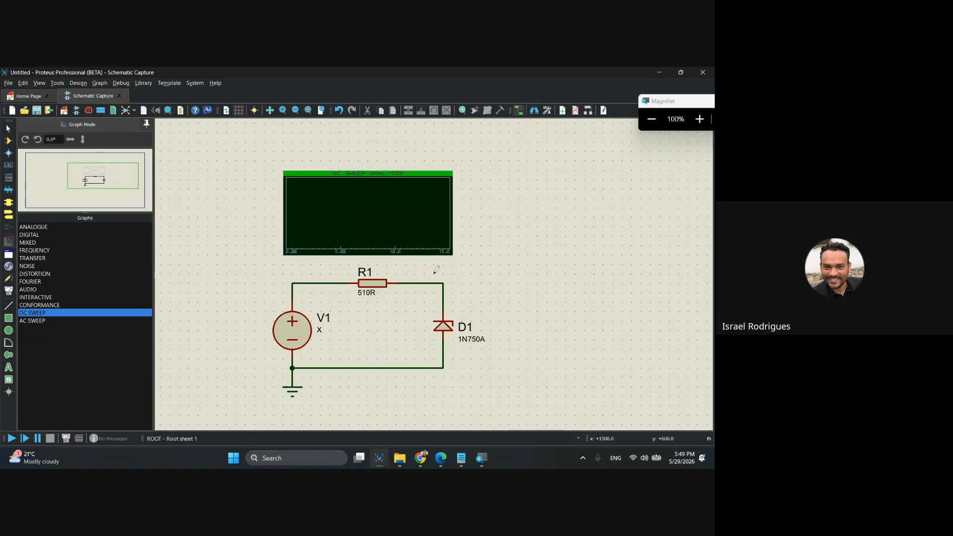
click(375, 229)
key(super+plus)
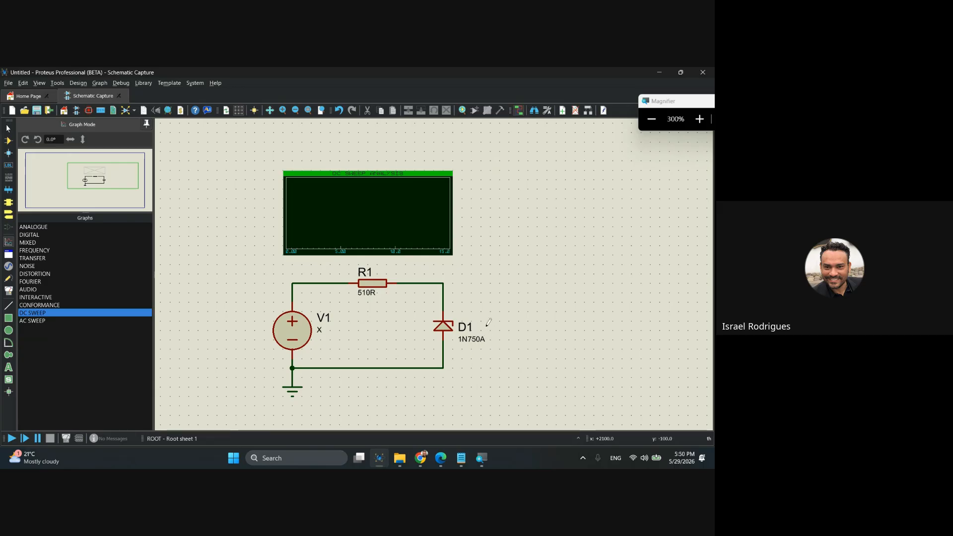
click(370, 286)
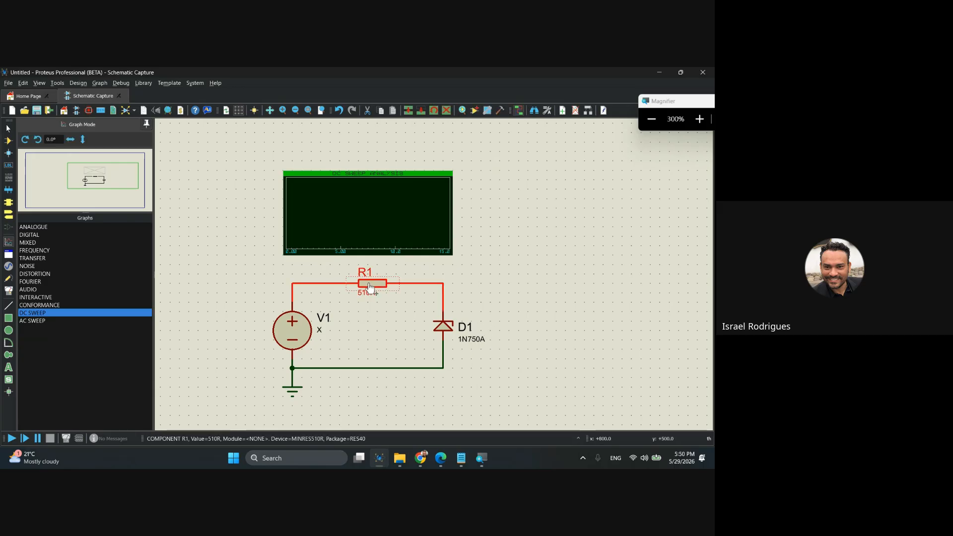
drag(370, 286, 341, 286)
click(456, 263)
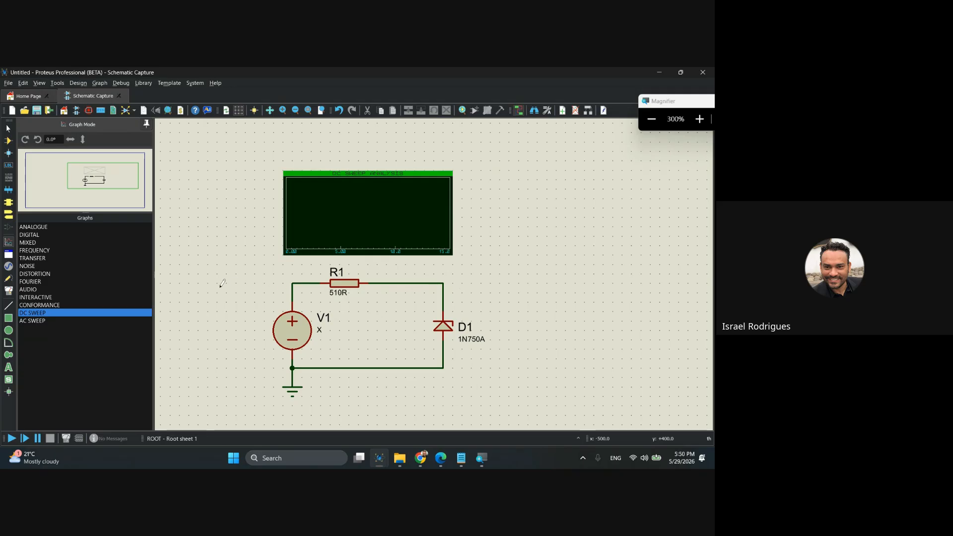
Place a voltage probe on the upper wire near the corner above Zener diode D1.
click(9, 279)
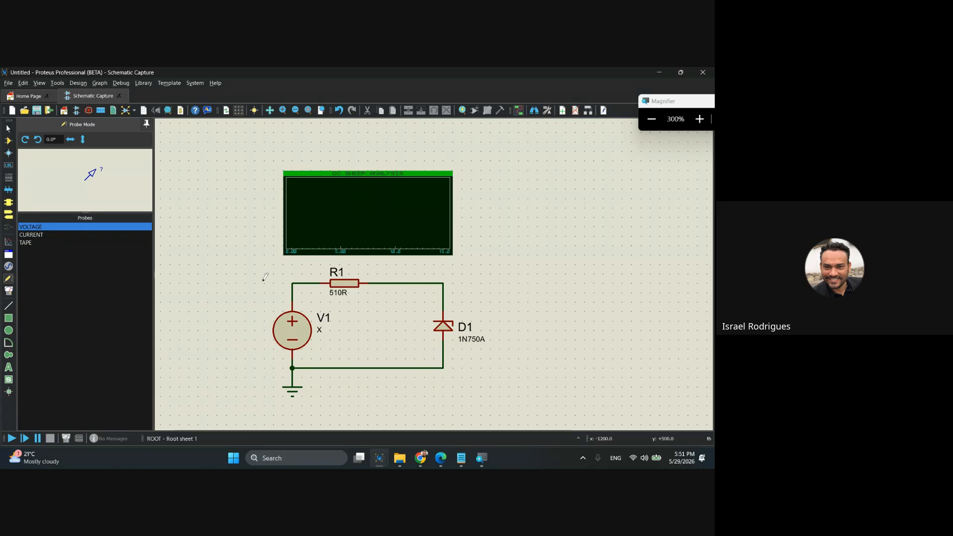
key(super+minus)
right_click(165, 177)
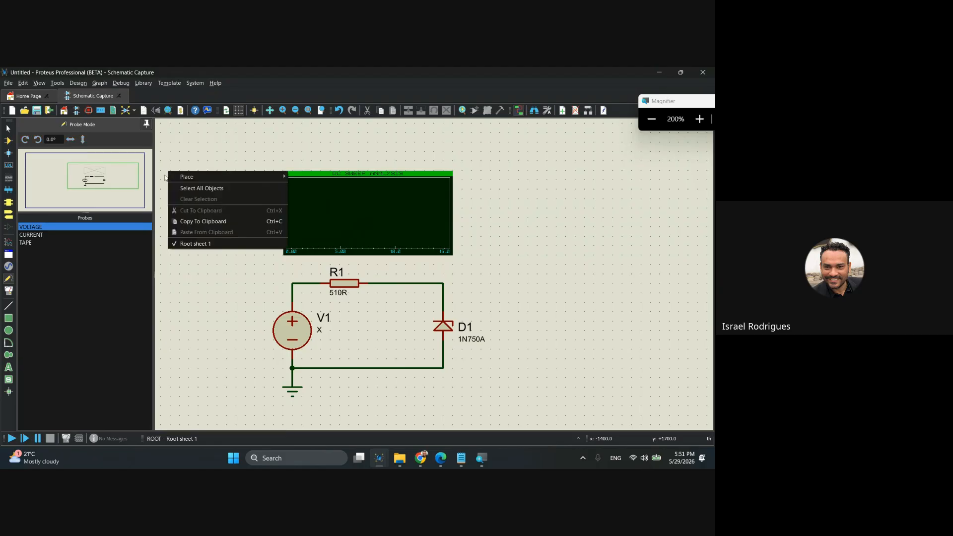
mouse_move(211, 174)
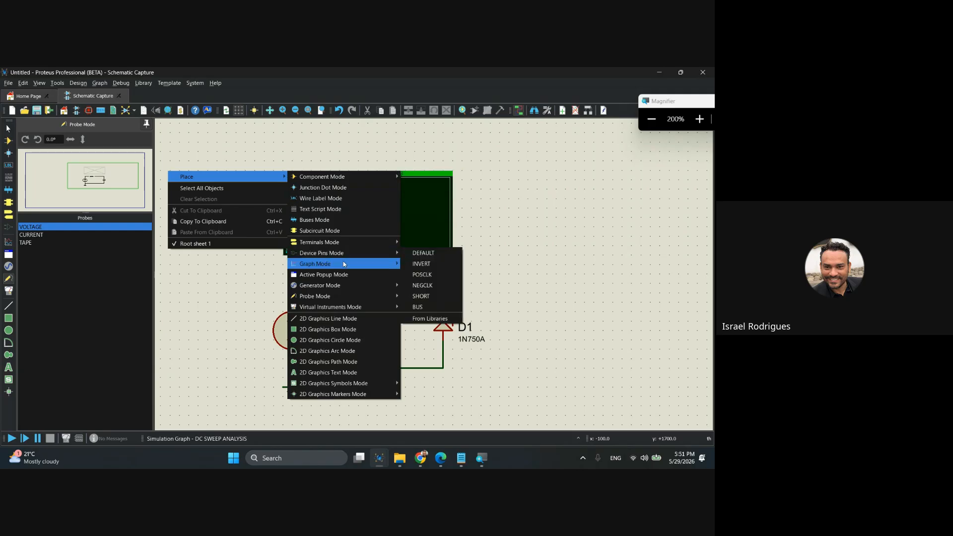
mouse_move(342, 297)
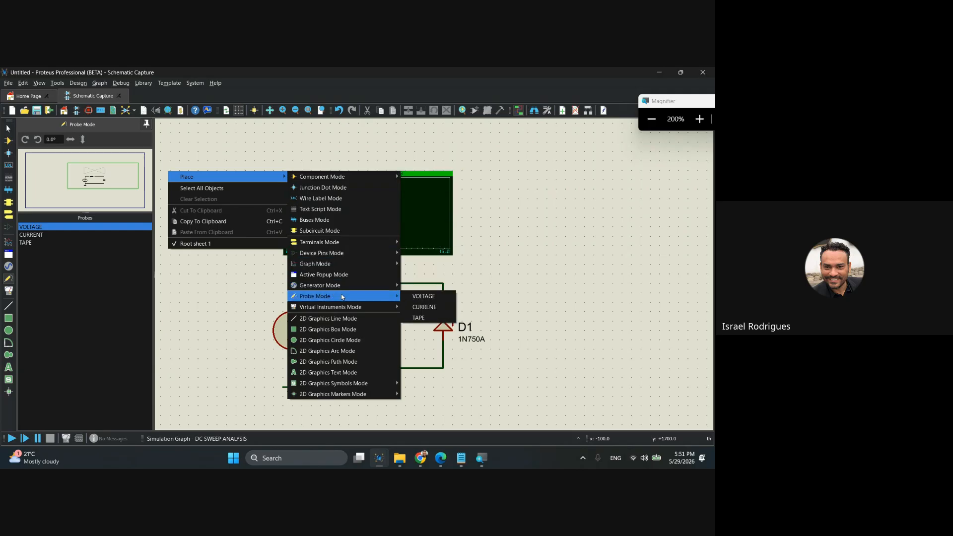
click(430, 299)
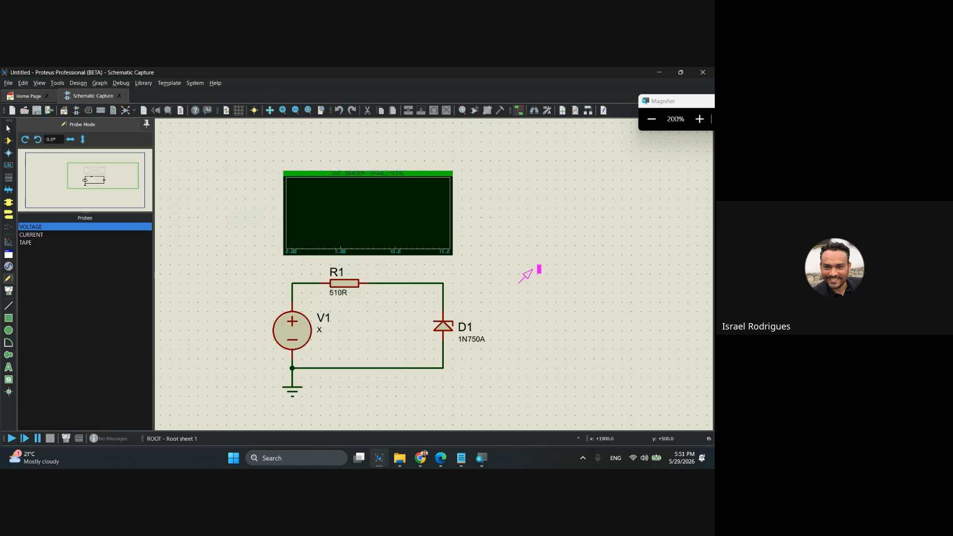
click(434, 283)
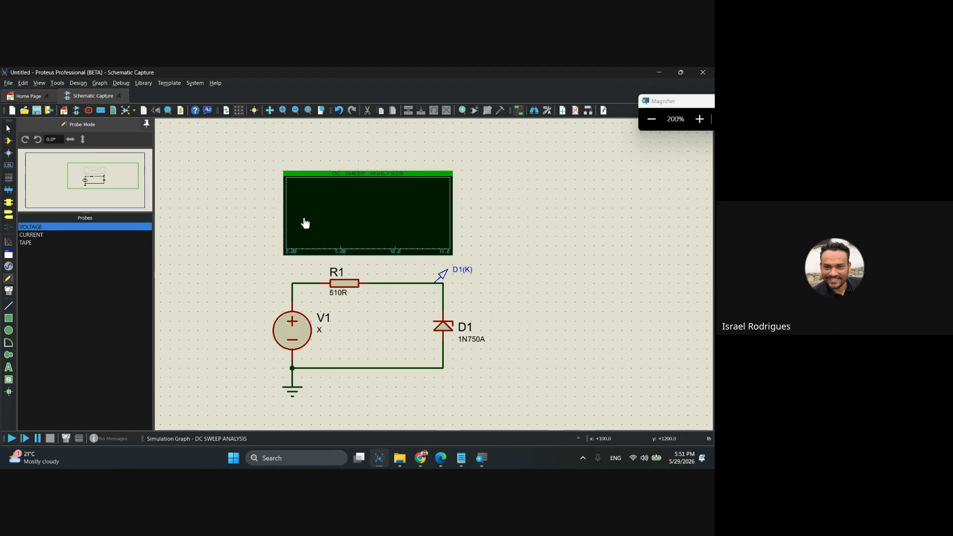
Add the D1(K) voltage probe to the DC sweep graph as a trace.
click(445, 276)
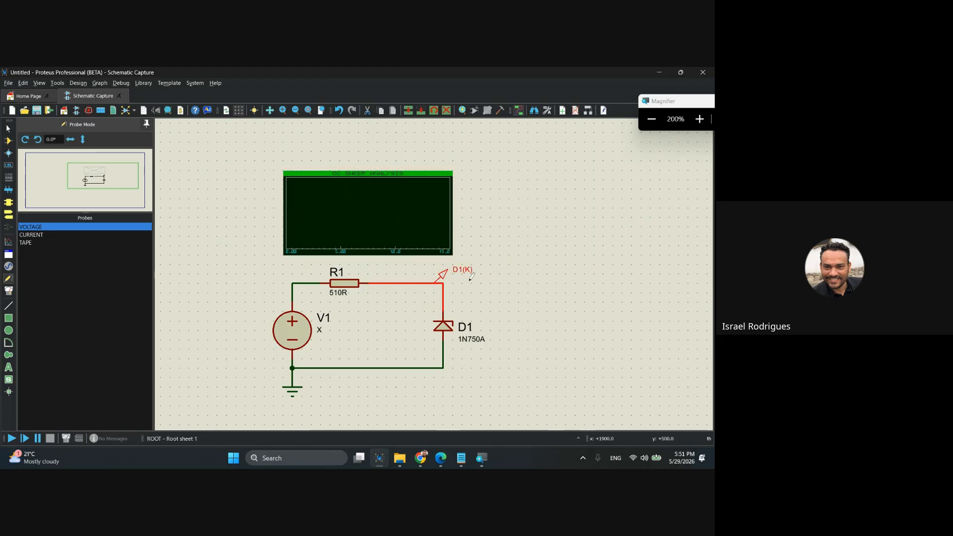
click(301, 213)
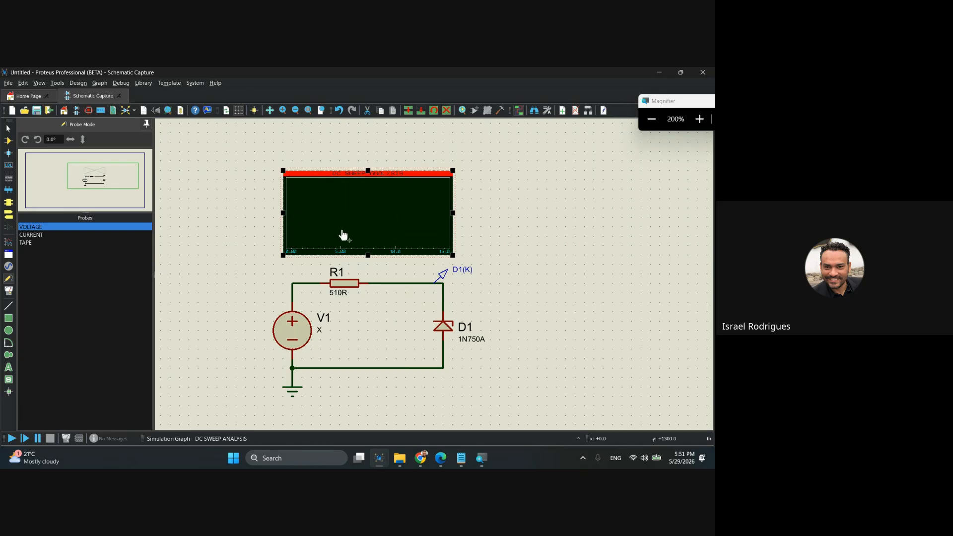
click(440, 280)
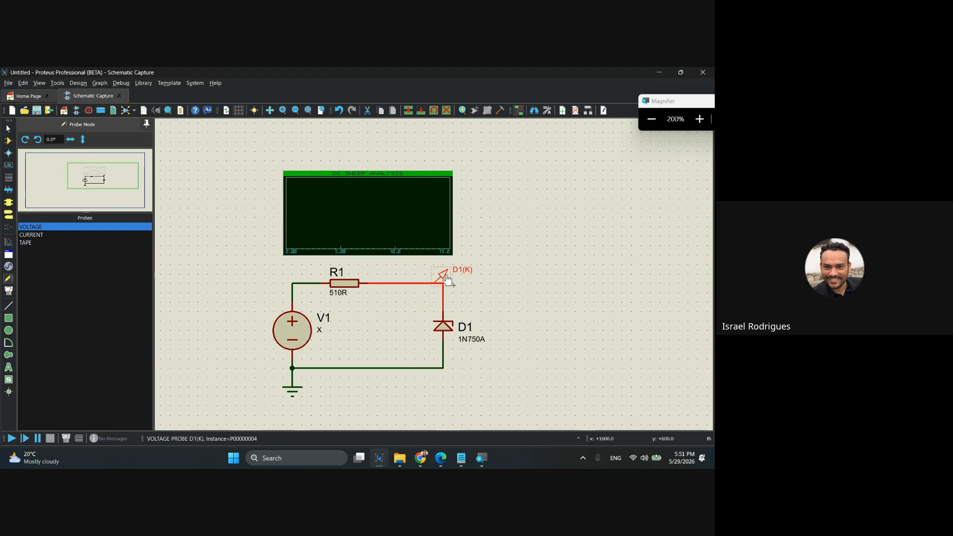
mouse_move(444, 279)
mouse_down()
mouse_move(434, 251)
mouse_move(294, 217)
mouse_move(415, 217)
mouse_move(293, 217)
mouse_move(302, 187)
mouse_move(293, 208)
mouse_move(284, 189)
mouse_move(293, 227)
mouse_move(293, 198)
mouse_move(293, 227)
mouse_move(427, 223)
mouse_move(434, 199)
mouse_move(424, 256)
mouse_move(433, 227)
mouse_move(423, 199)
mouse_move(424, 227)
mouse_move(434, 227)
mouse_move(433, 218)
mouse_move(434, 227)
mouse_move(311, 227)
mouse_move(424, 219)
mouse_up()
drag(348, 217, 247, 247)
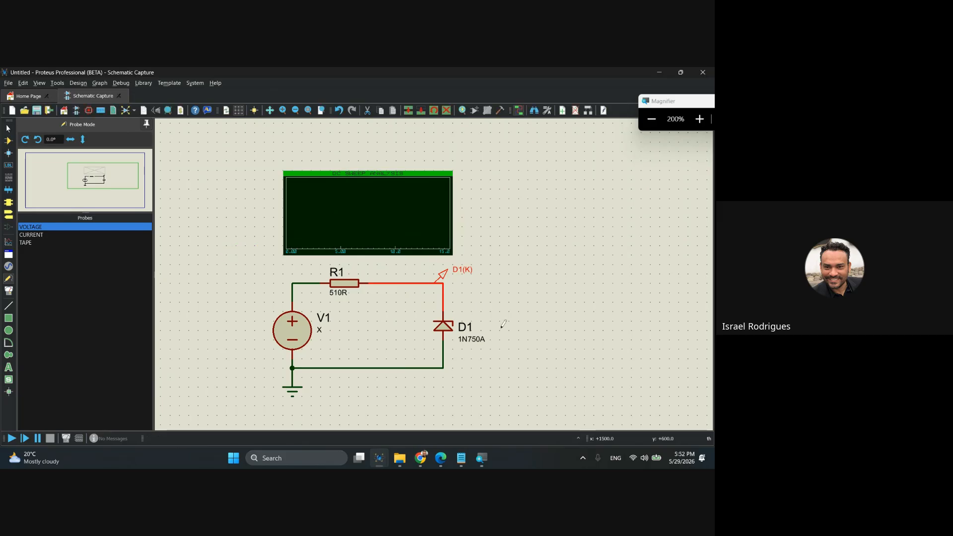
drag(448, 281, 300, 211)
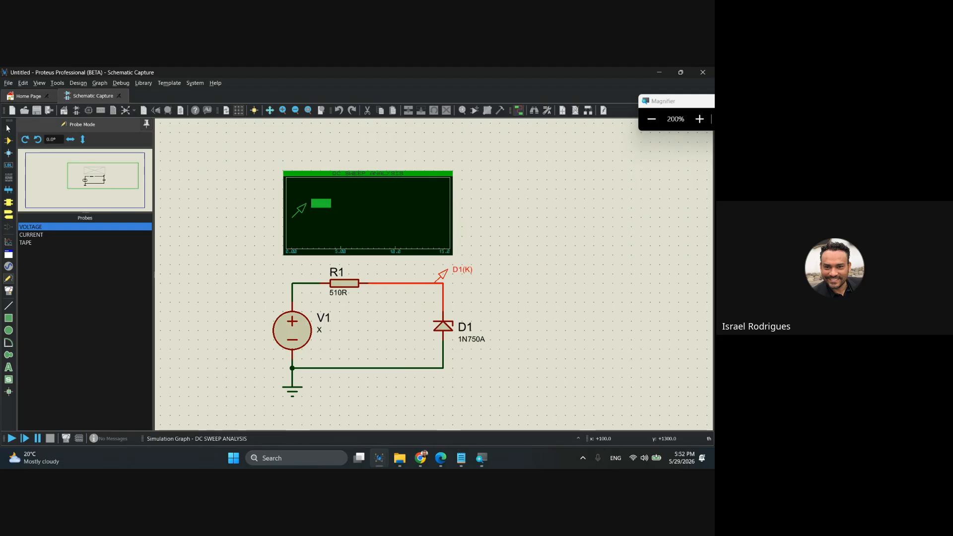
drag(299, 211, 311, 211)
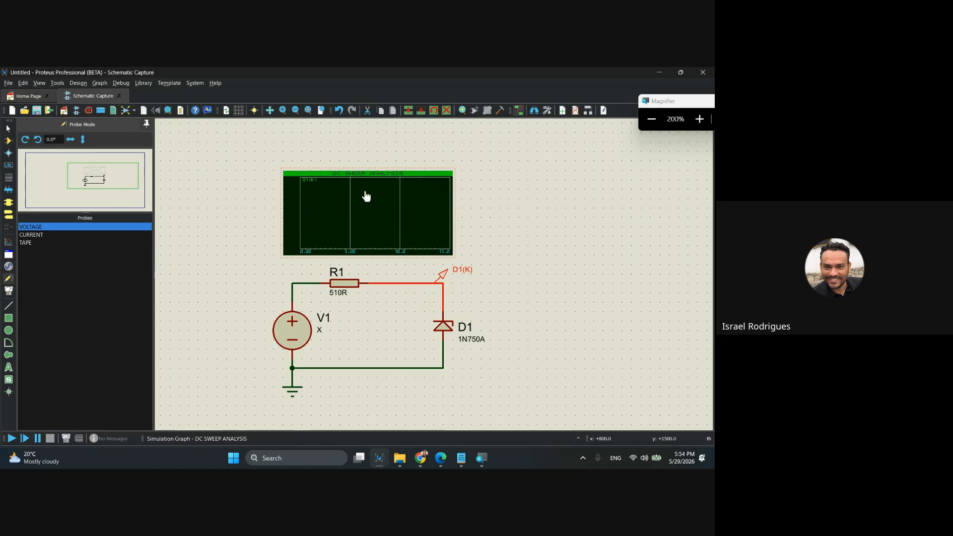
Simulate the DC sweep graph with its D1(K) trace.
right_click(338, 181)
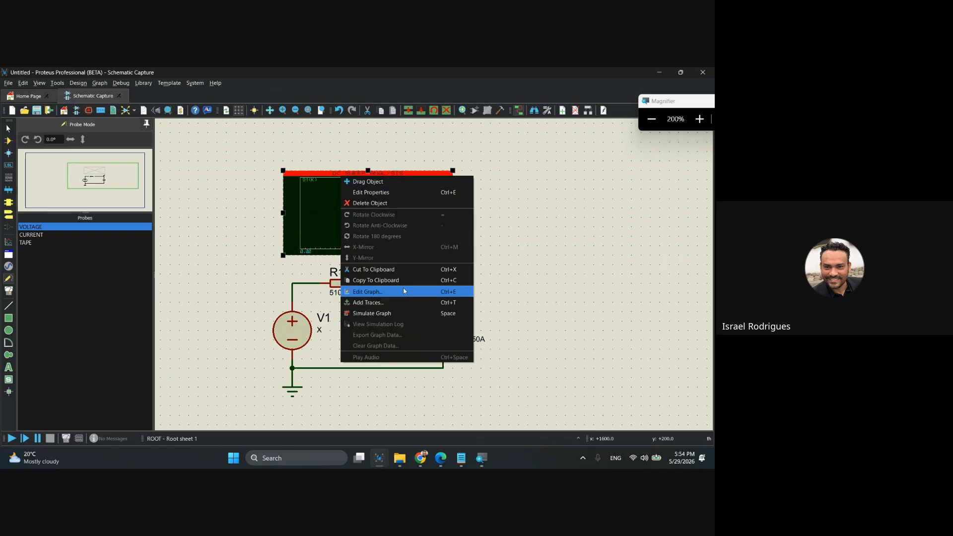
click(332, 149)
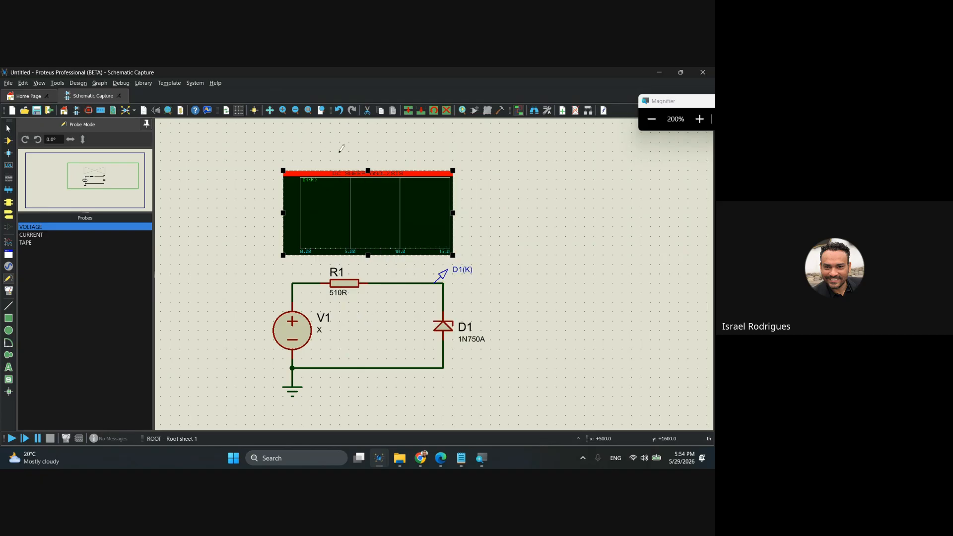
right_click(326, 184)
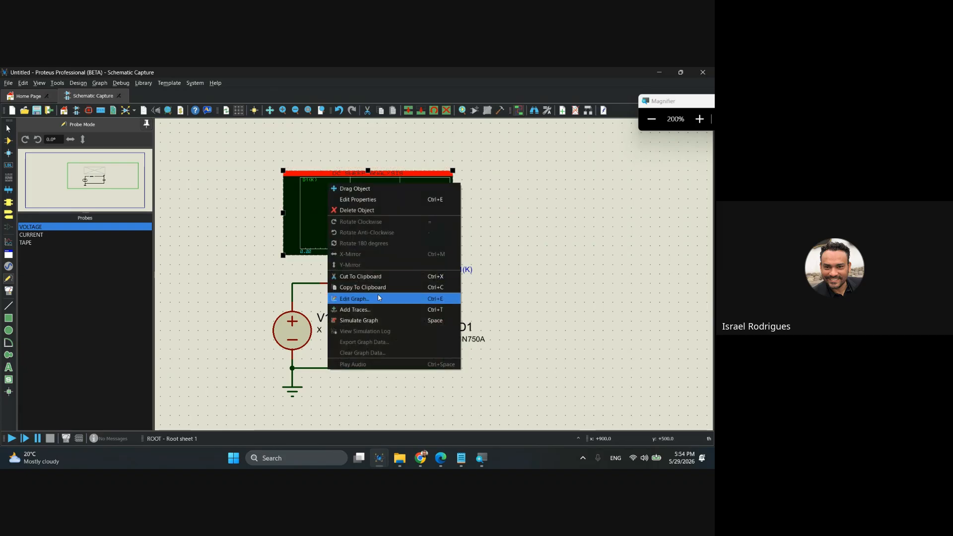
click(441, 322)
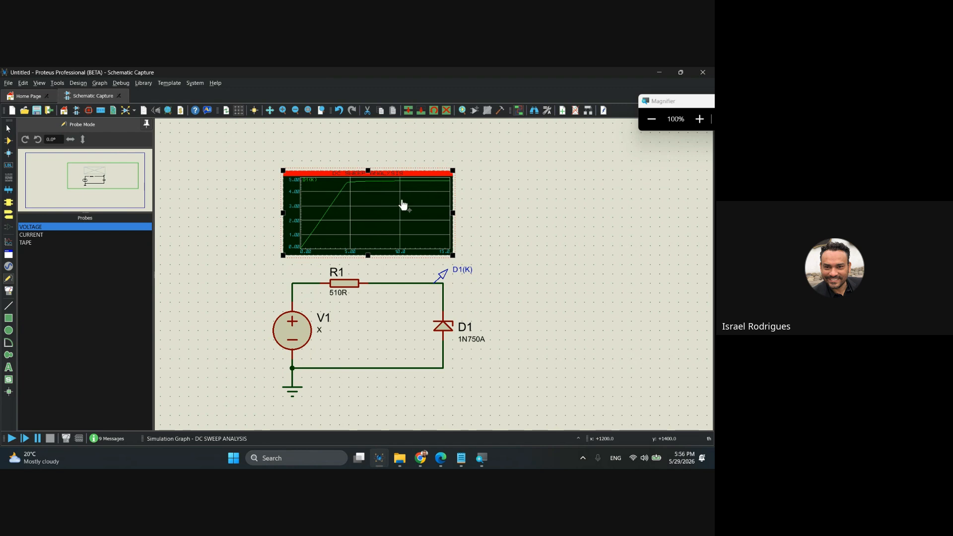
Move the DC sweep graph up and to the left, clear of the circuit, leaving room beside it.
click(481, 203)
drag(523, 225, 548, 229)
click(427, 216)
drag(427, 216, 343, 206)
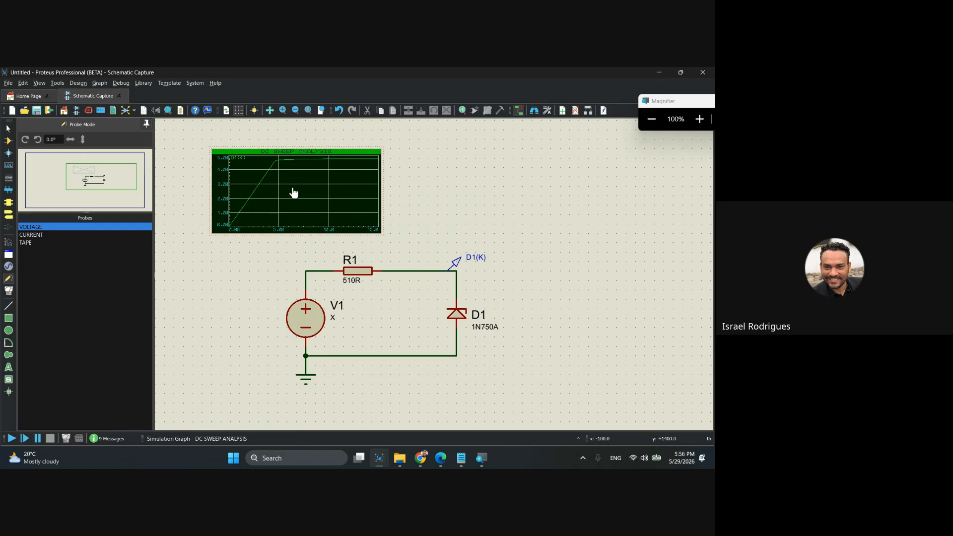
right_click(300, 172)
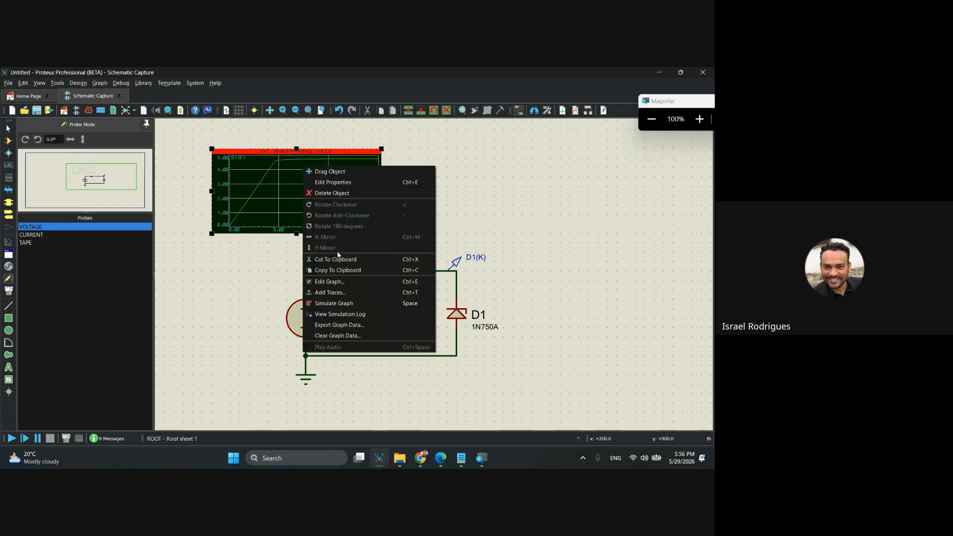
click(480, 186)
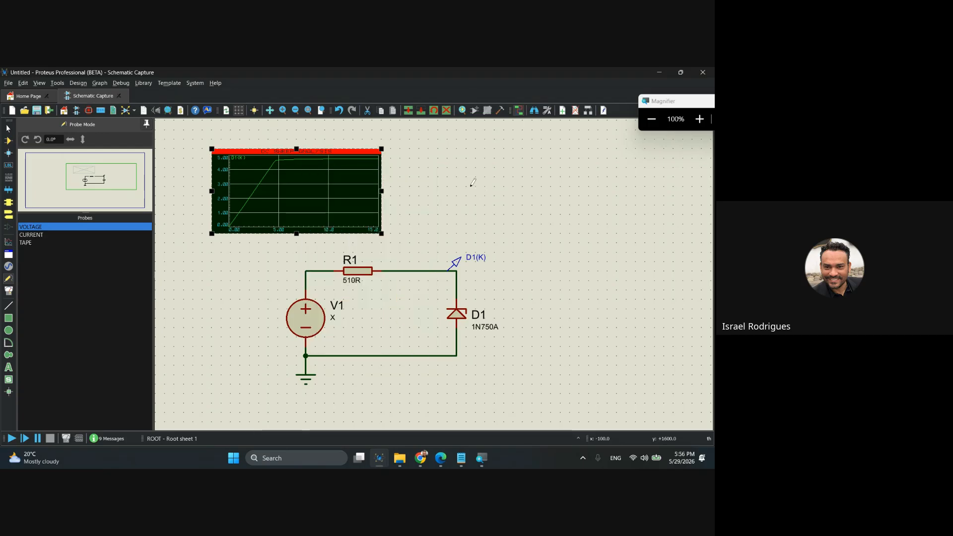
click(446, 177)
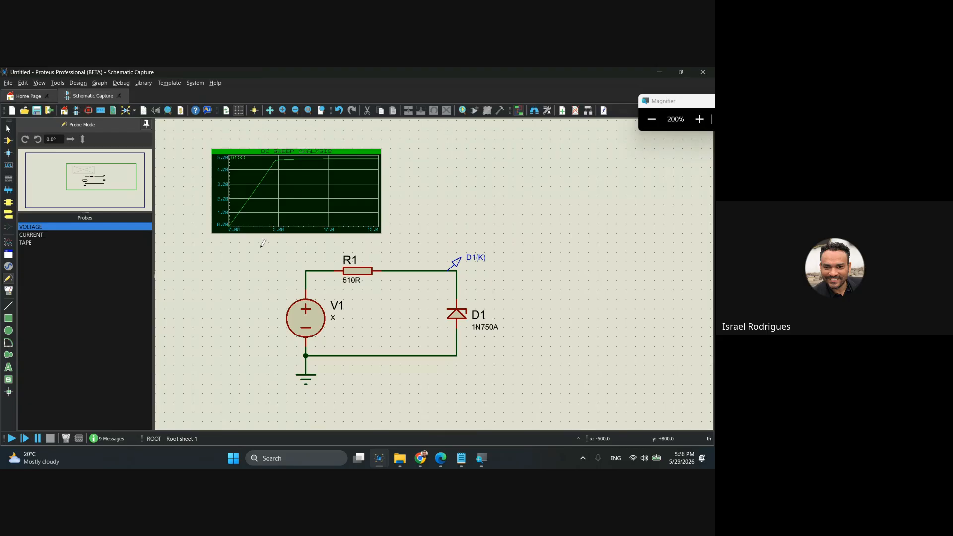
key(super+plus)
click(8, 242)
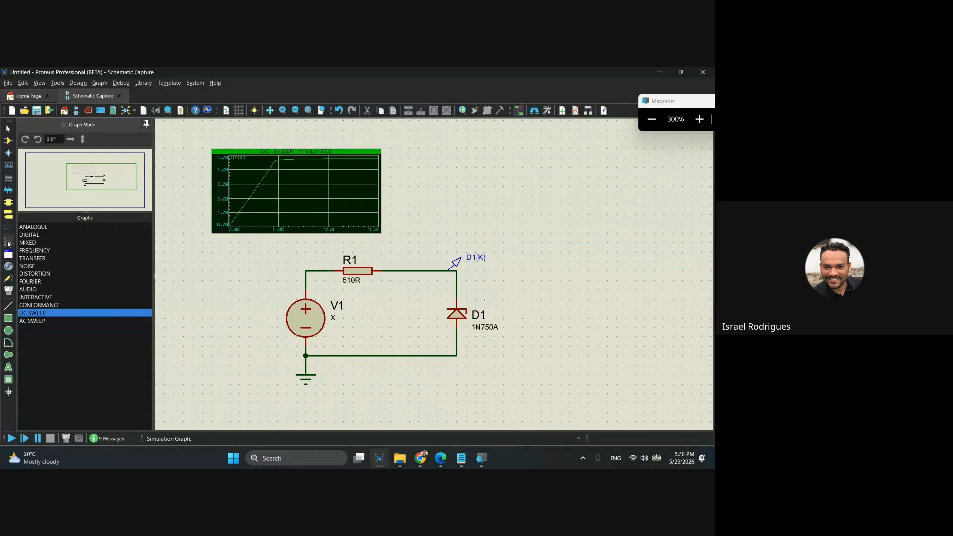
click(9, 279)
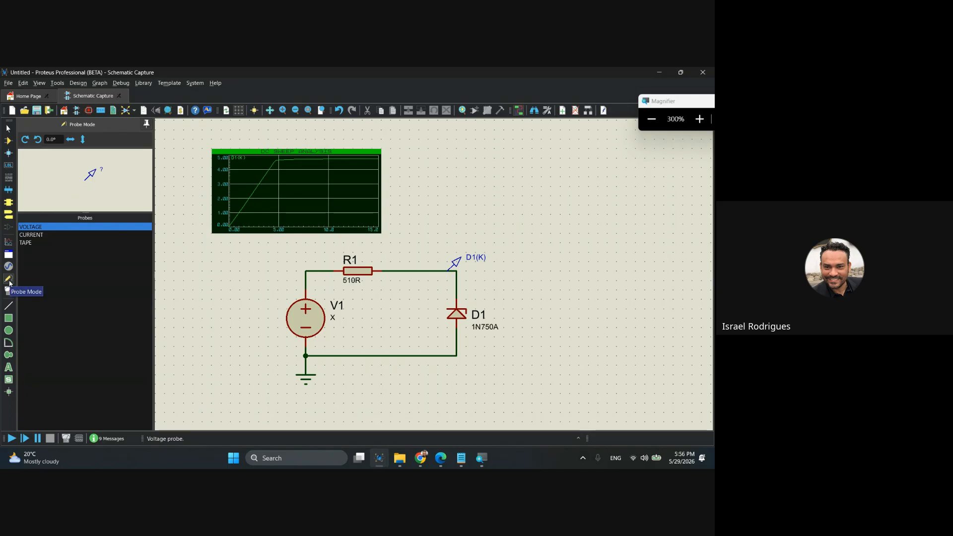
click(27, 235)
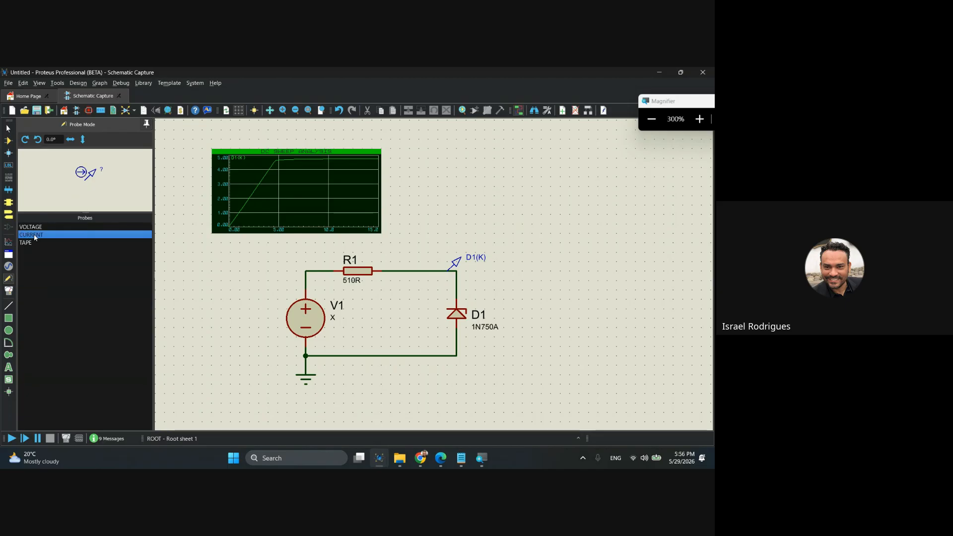
Place a second DC sweep graph of about equal size to the right of the first, and shift the first slightly left.
click(8, 242)
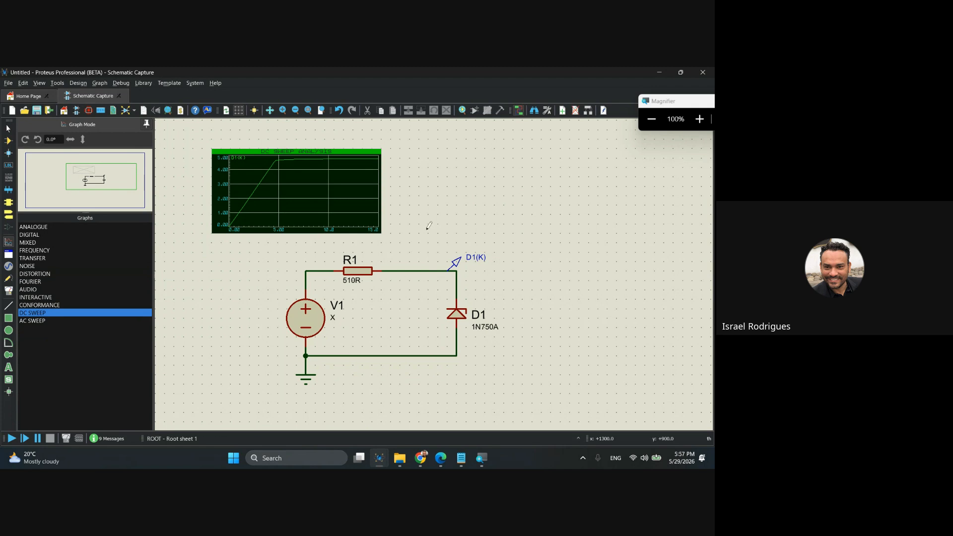
right_click(195, 131)
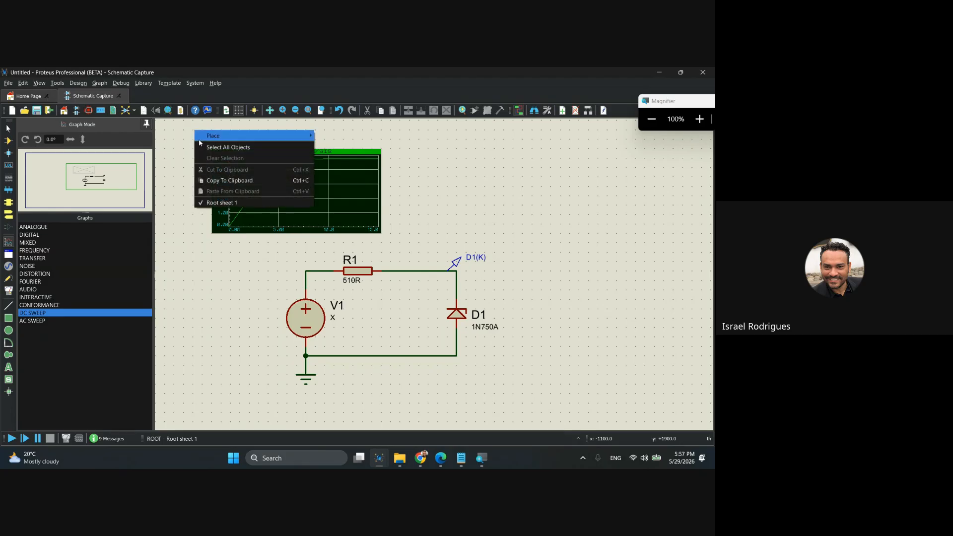
mouse_move(219, 135)
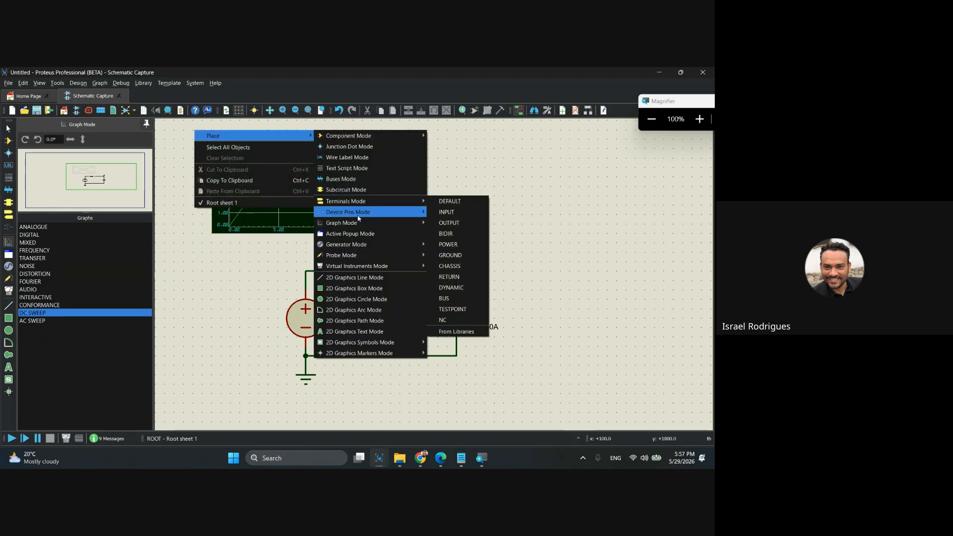
mouse_move(358, 224)
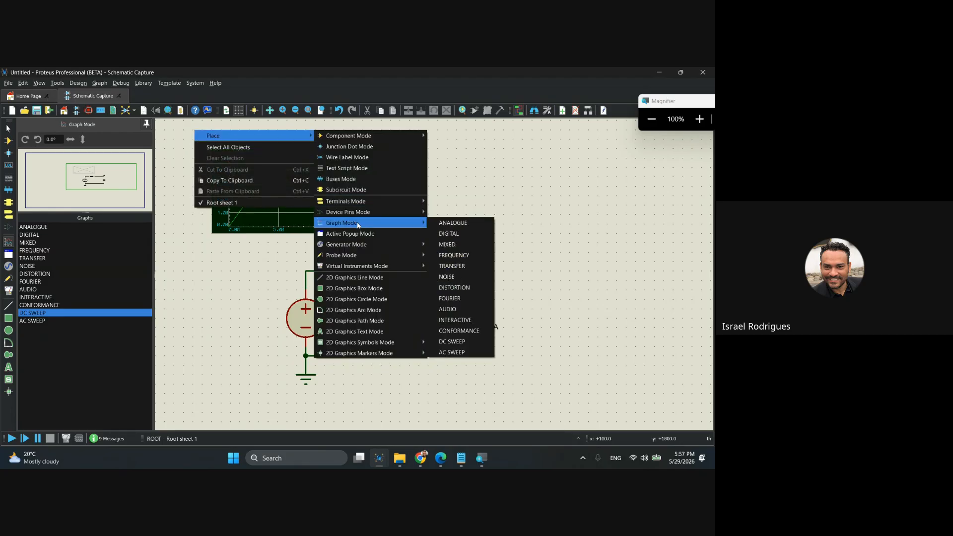
click(461, 343)
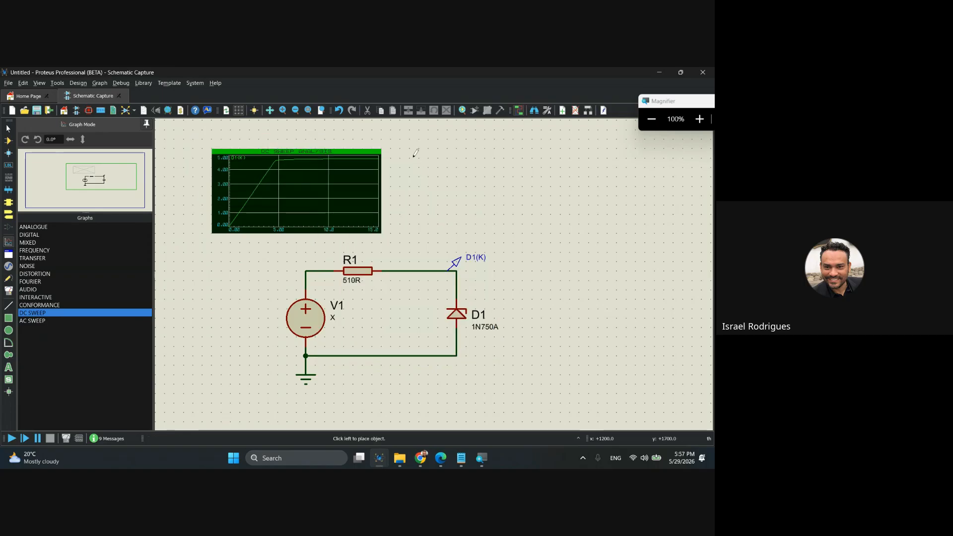
mouse_move(411, 148)
mouse_down()
mouse_move(499, 224)
mouse_move(584, 230)
mouse_up()
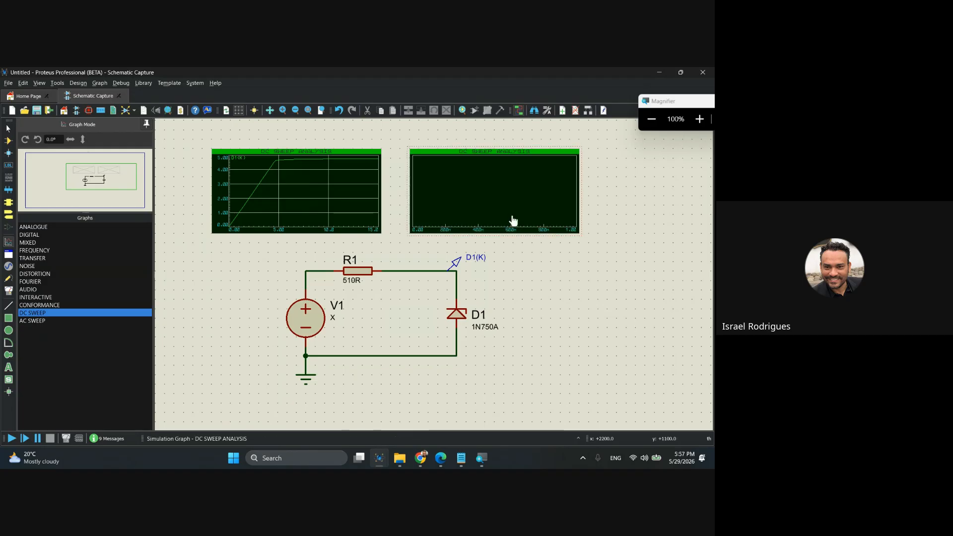
click(338, 195)
drag(338, 194, 320, 194)
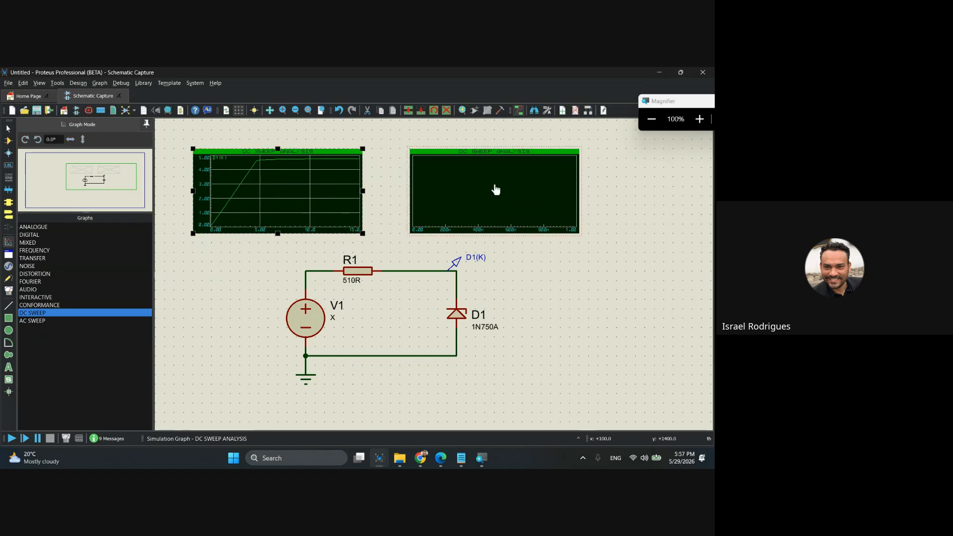
Move the second DC sweep graph slightly left, closer to the first, and widen it a little toward the right.
drag(529, 189, 510, 189)
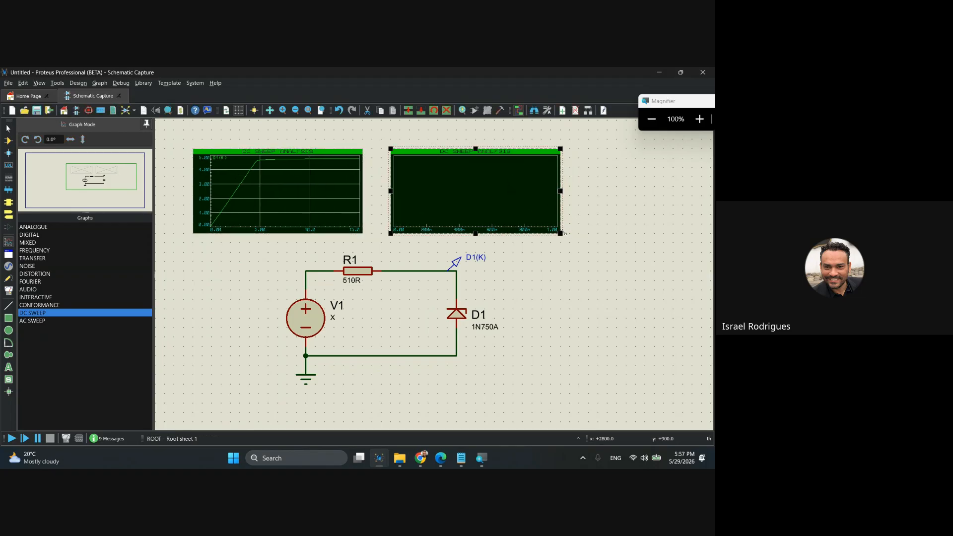
click(608, 210)
click(560, 194)
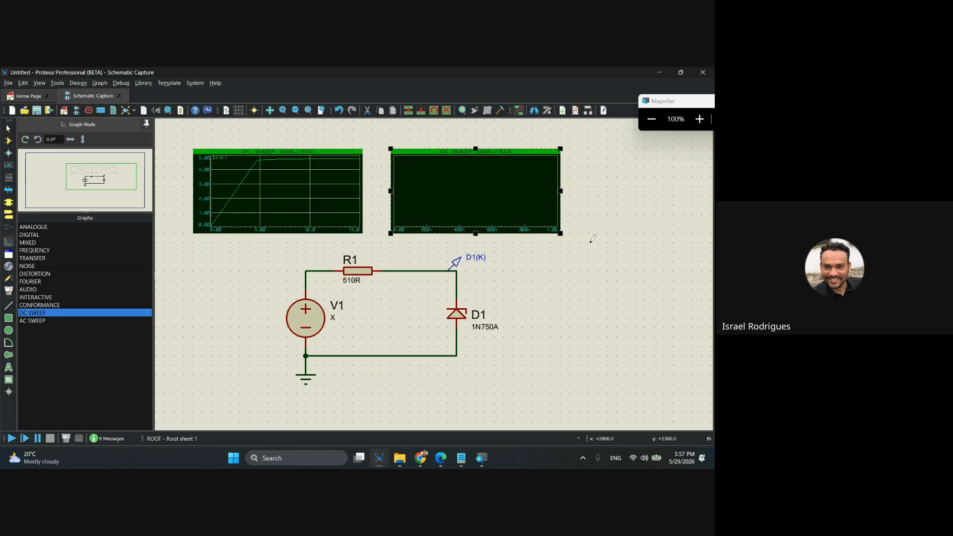
click(594, 246)
click(548, 197)
drag(560, 190, 570, 190)
click(586, 270)
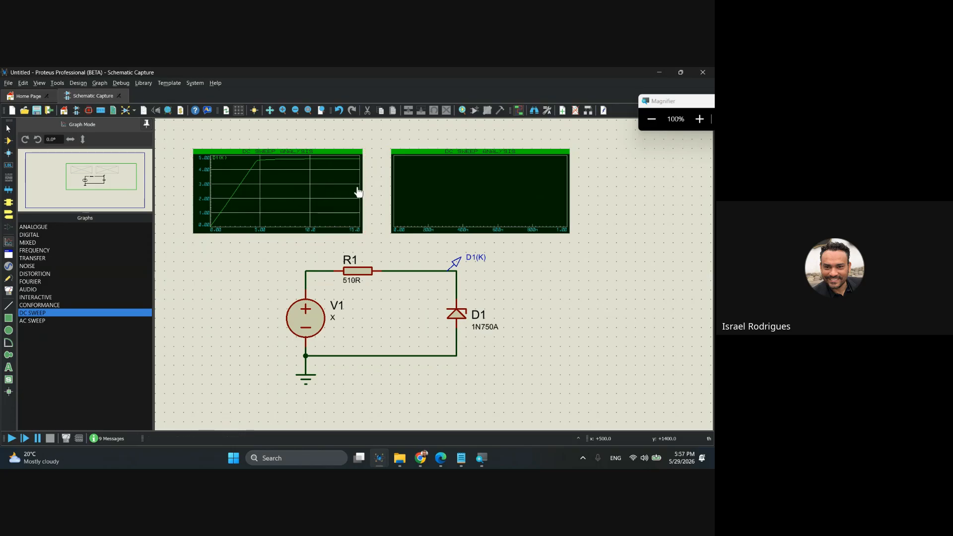
Set the second DC sweep graph's stop value to 15.
double_click(418, 192)
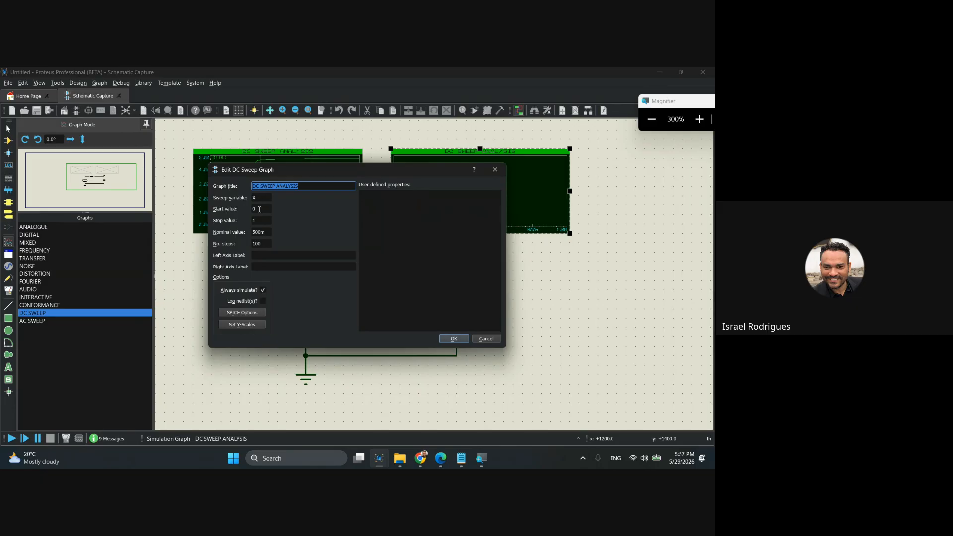
double_click(260, 220)
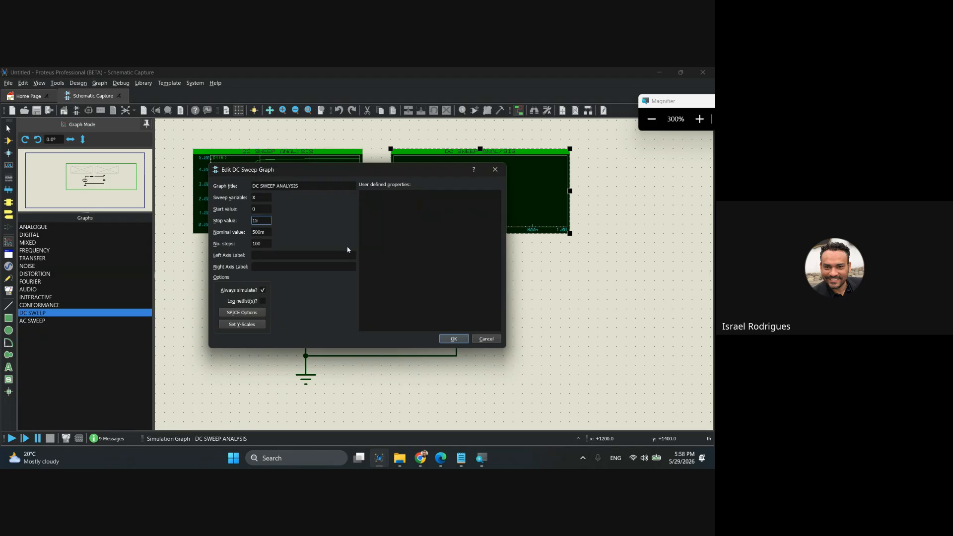
click(453, 339)
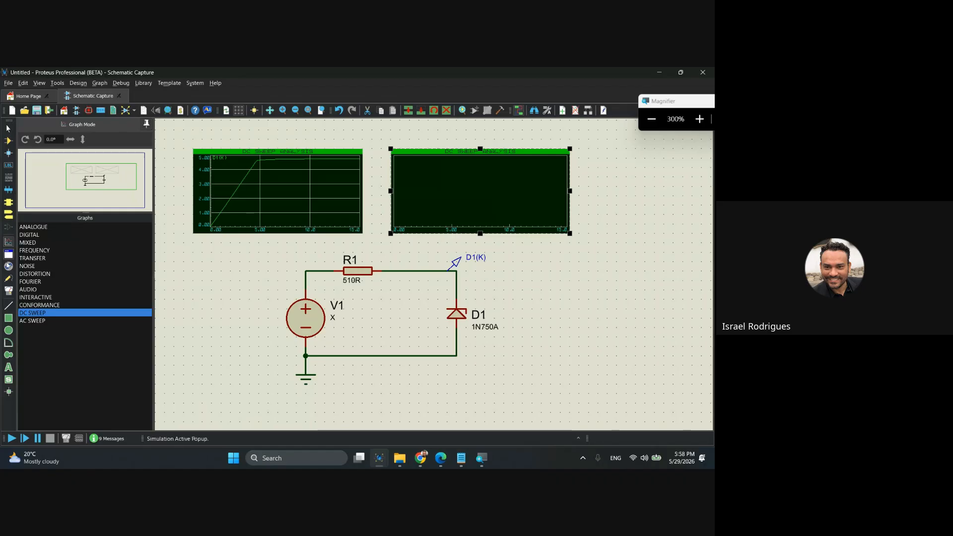
Place a current probe on the wire between resistor R1 and the D1(K) voltage probe.
click(8, 278)
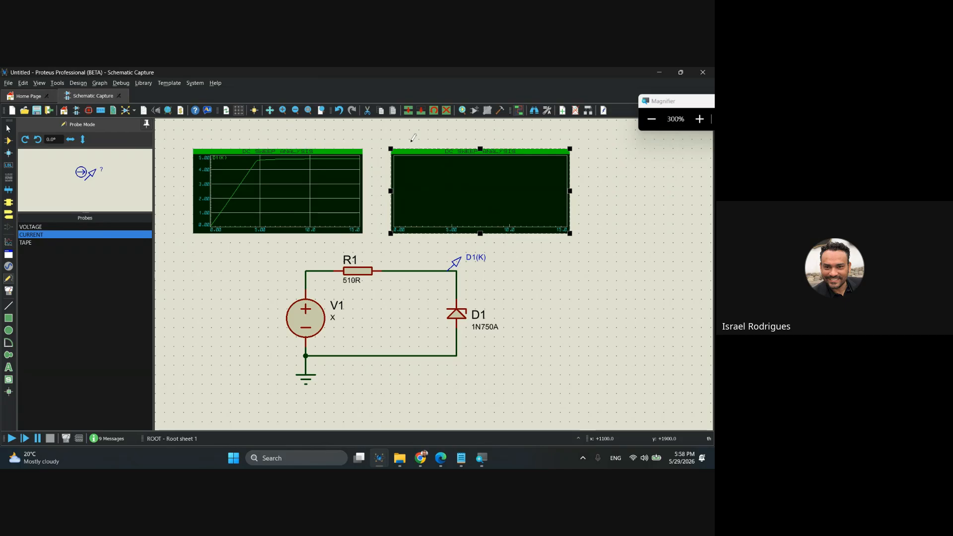
right_click(233, 137)
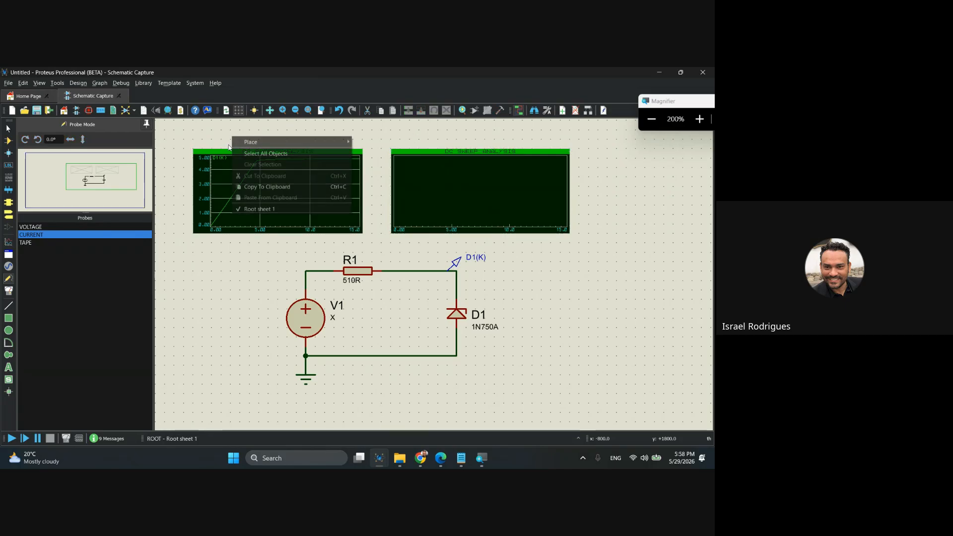
mouse_move(245, 144)
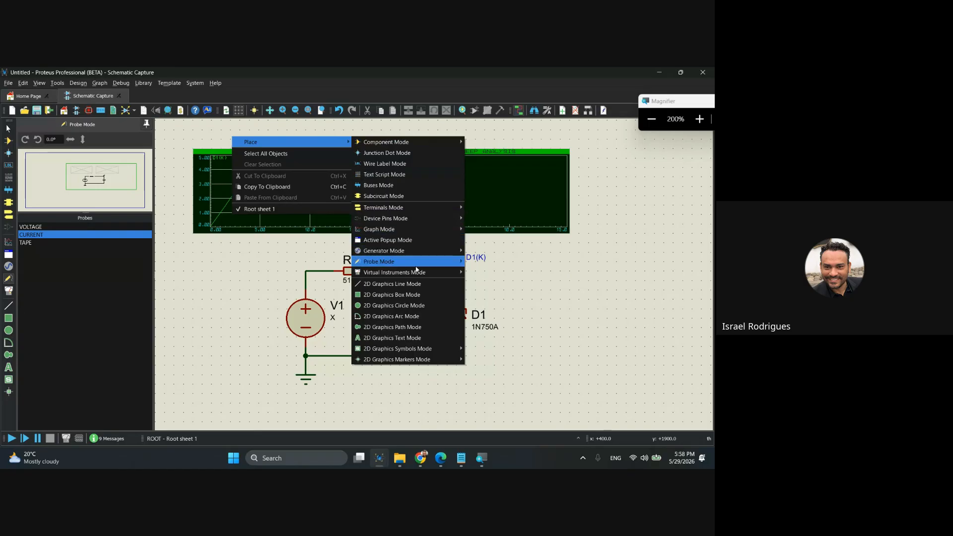
mouse_move(415, 263)
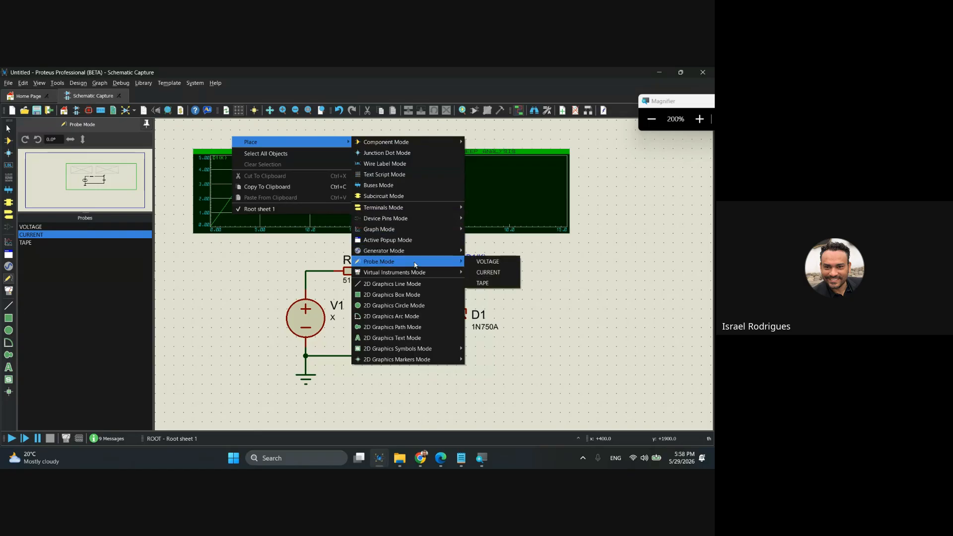
click(499, 273)
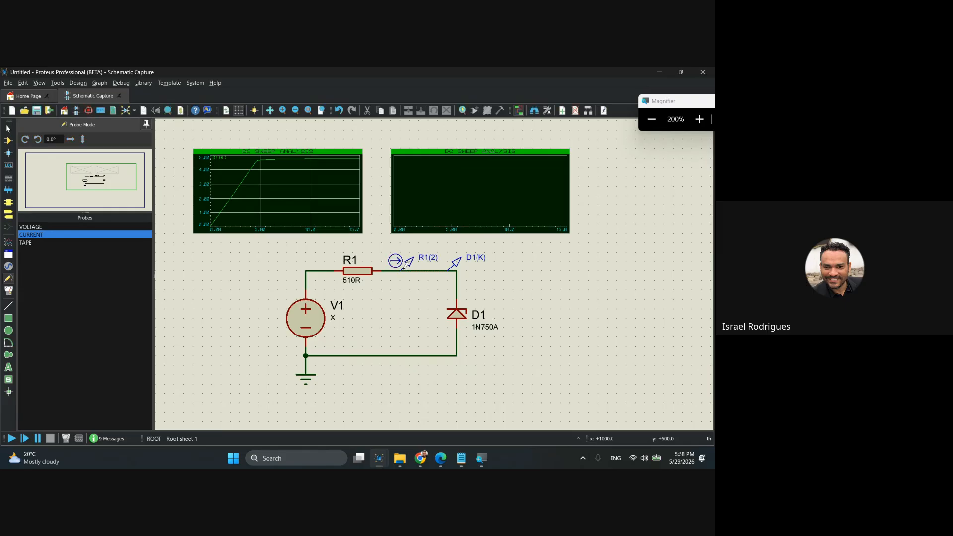
click(403, 269)
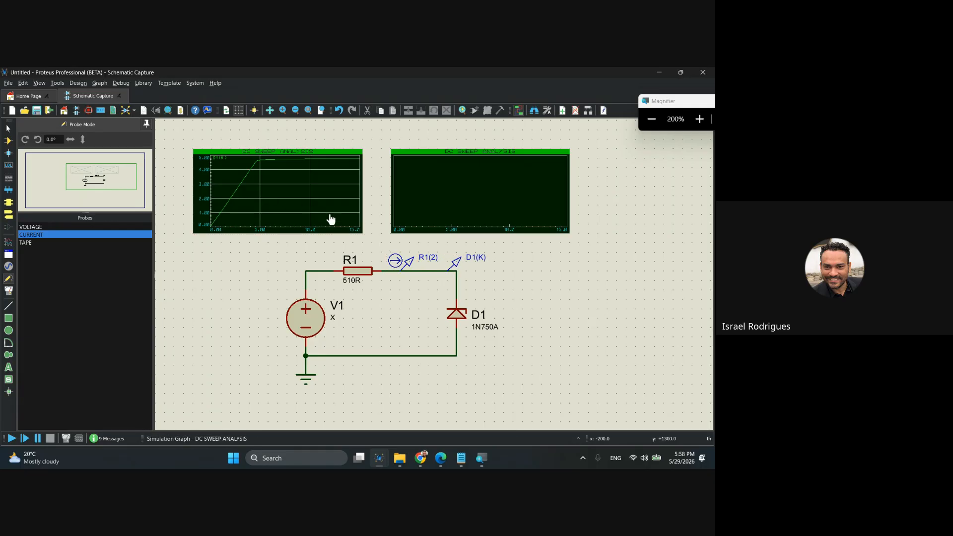
Add the R1(2) current probe to the second DC sweep graph as a trace.
click(410, 263)
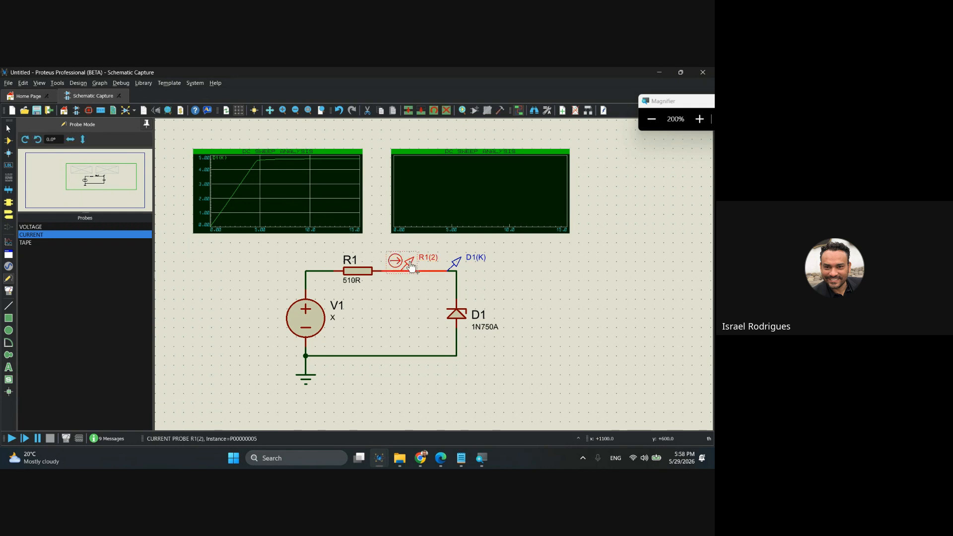
drag(410, 264, 419, 188)
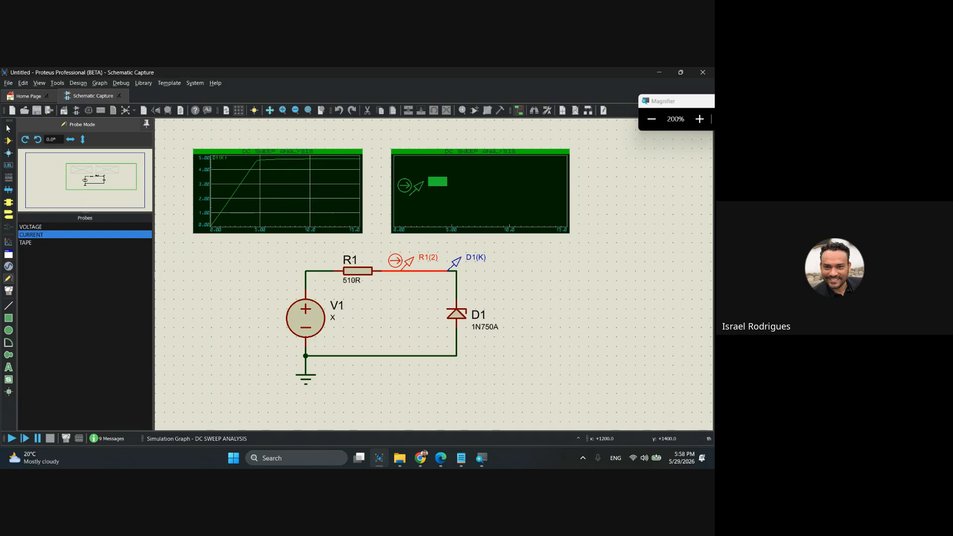
drag(420, 189, 417, 192)
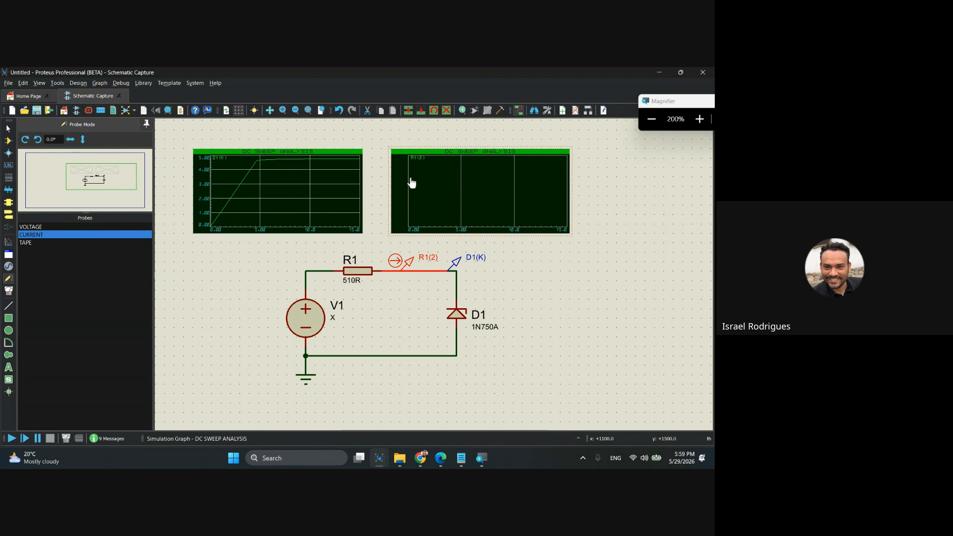
click(366, 235)
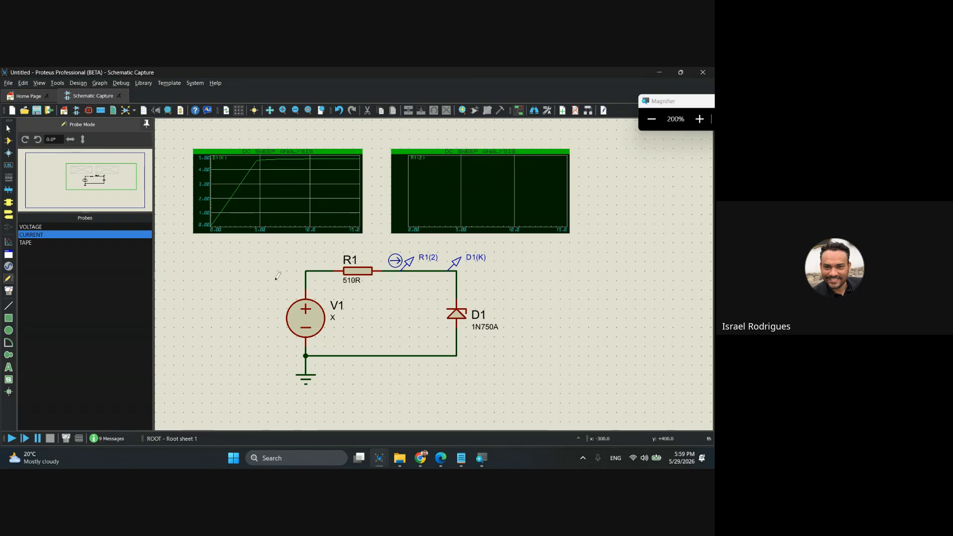
Simulate the second DC sweep graph with its R1(2) current trace.
right_click(432, 172)
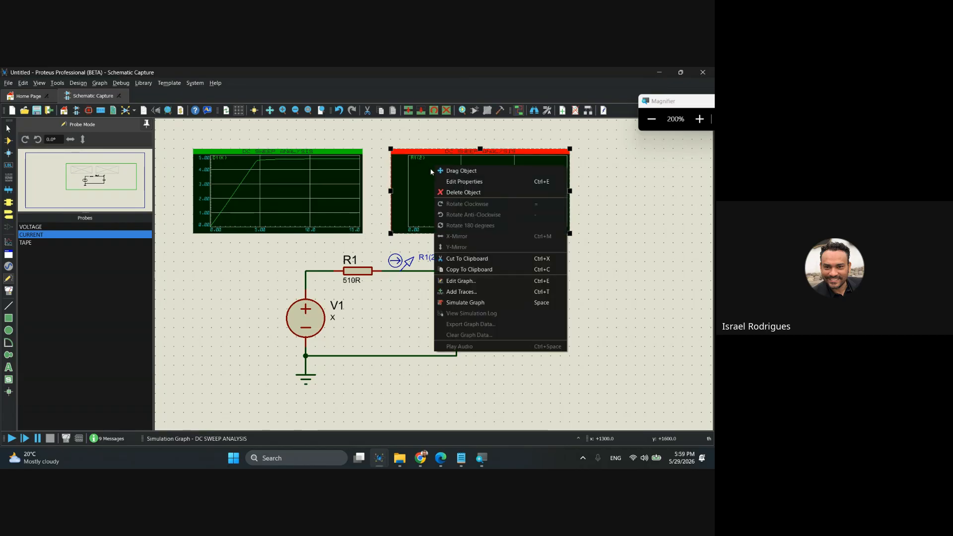
click(493, 307)
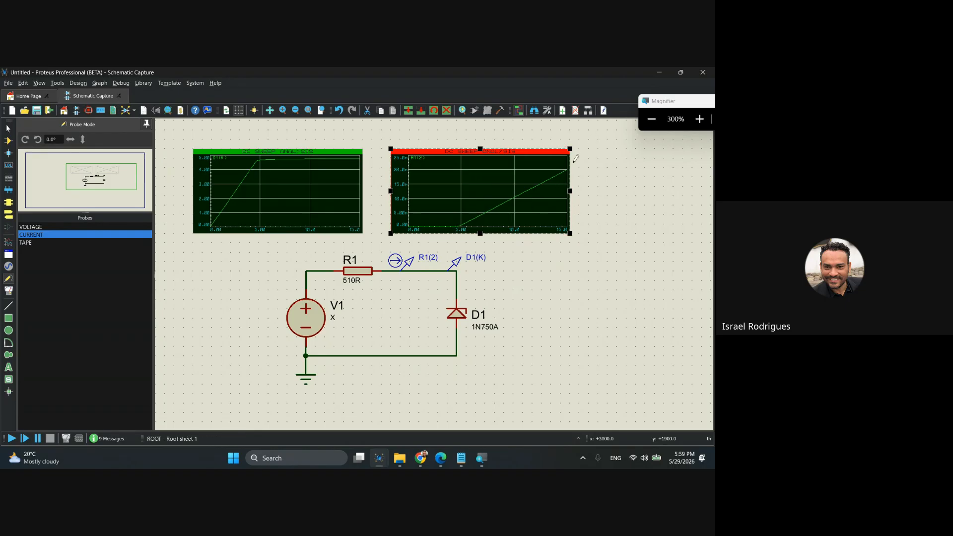
click(591, 142)
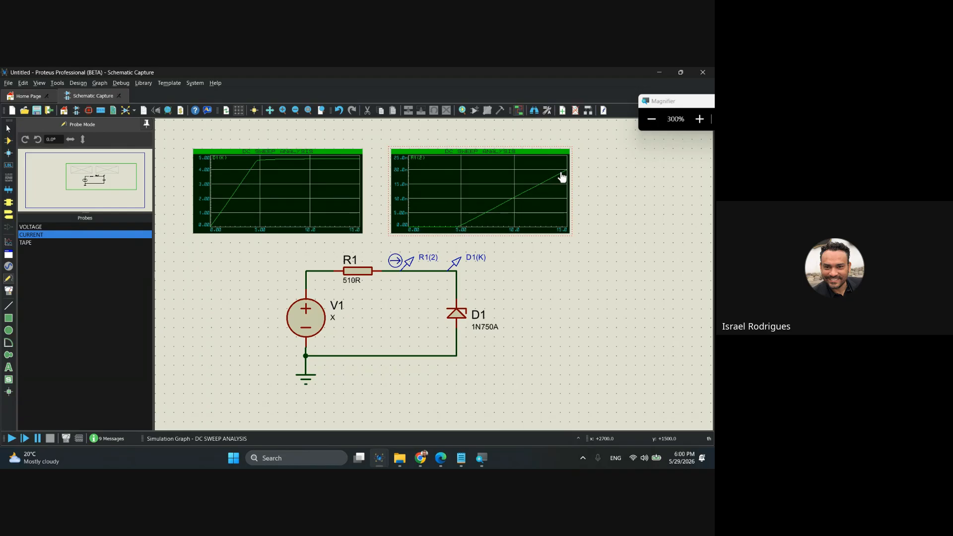
Examine the Zener circuit up close, in particular resistor R1 and its resistance value.
key(super+minus)
key(super+minus)
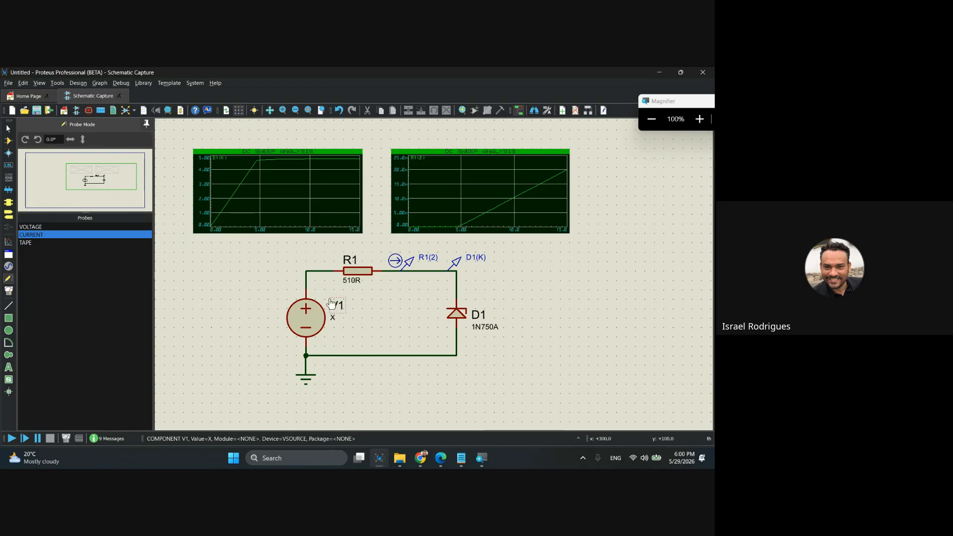
key(F6)
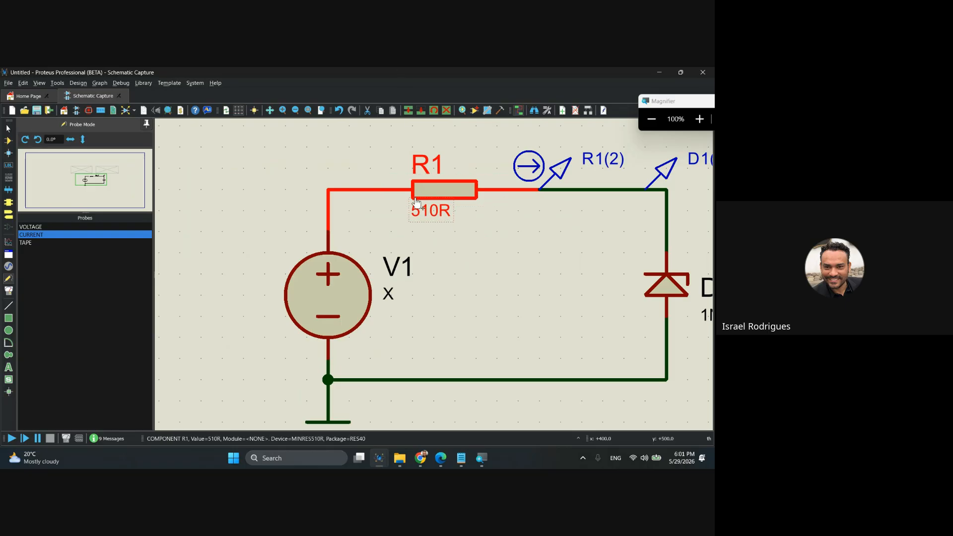
scroll(349, 191, down, 1)
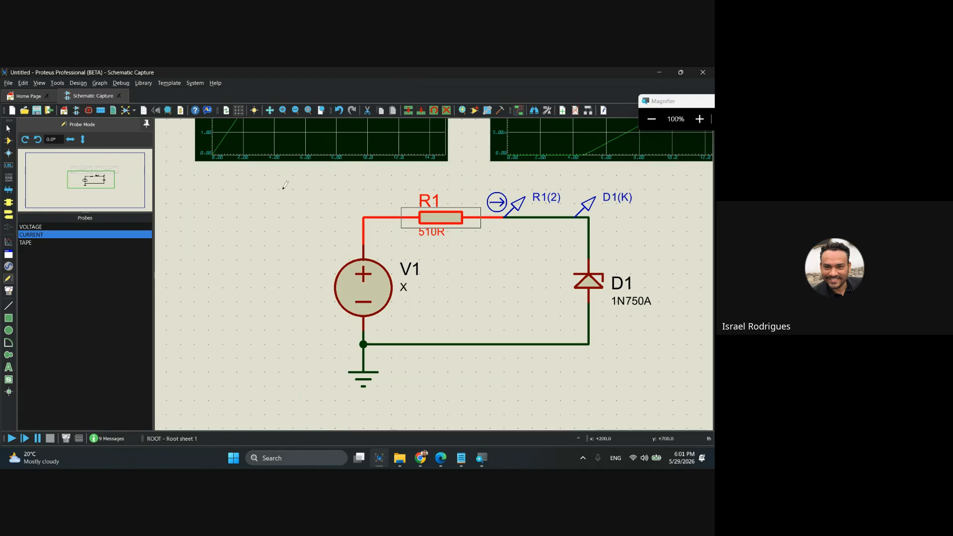
click(239, 210)
scroll(315, 243, down, 1)
scroll(435, 269, up, 1)
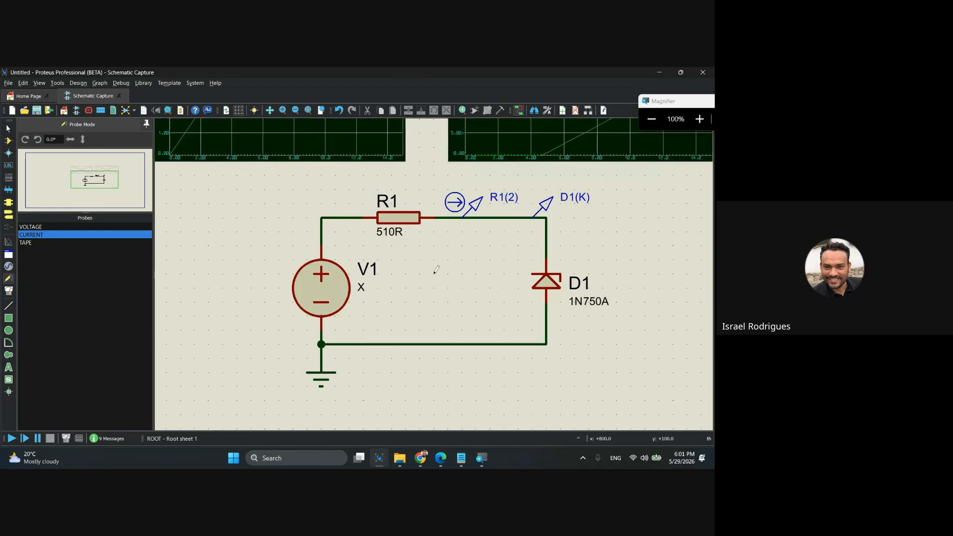
scroll(436, 270, up, 1)
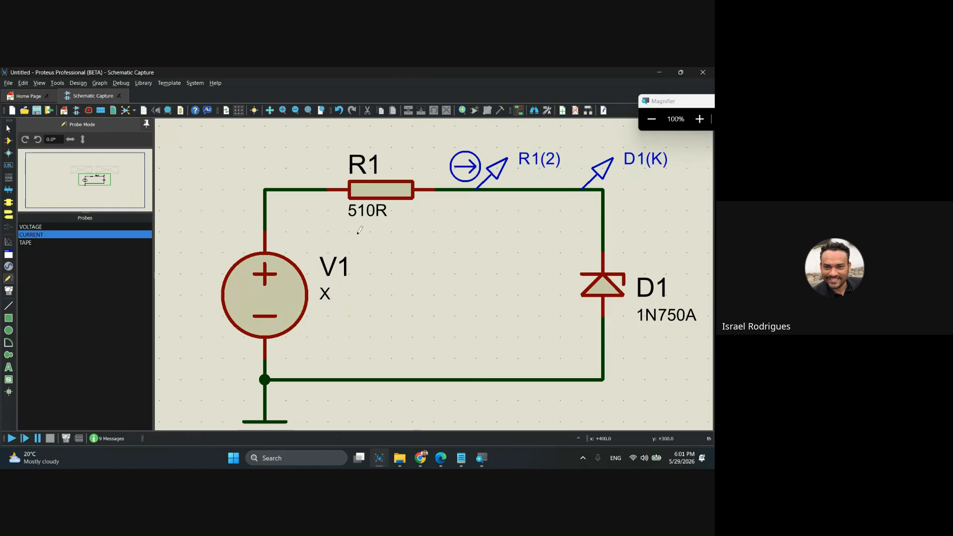
click(369, 214)
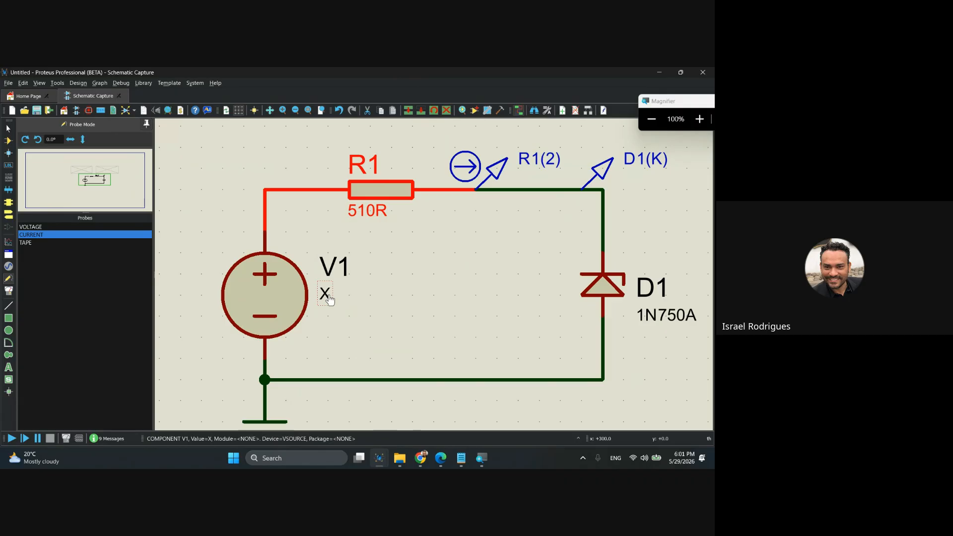
Switch to the presentation in Chrome and review the Zener practice slide with its graphs and series resistor calculation.
click(421, 449)
click(372, 419)
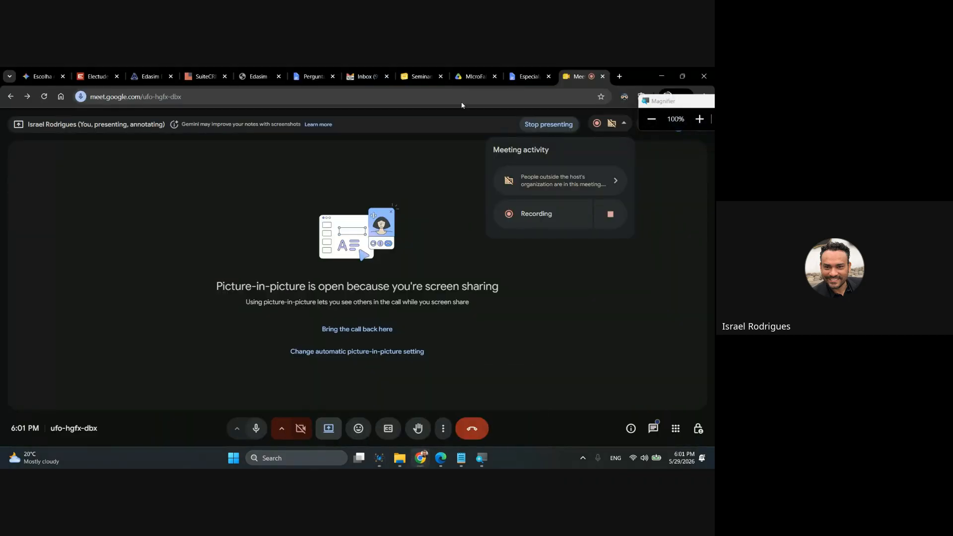
click(433, 457)
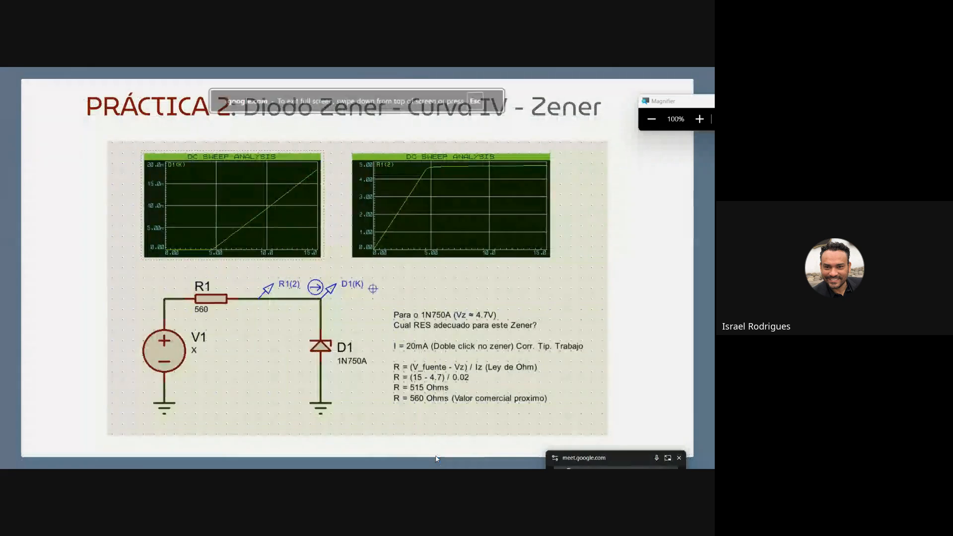
click(286, 234)
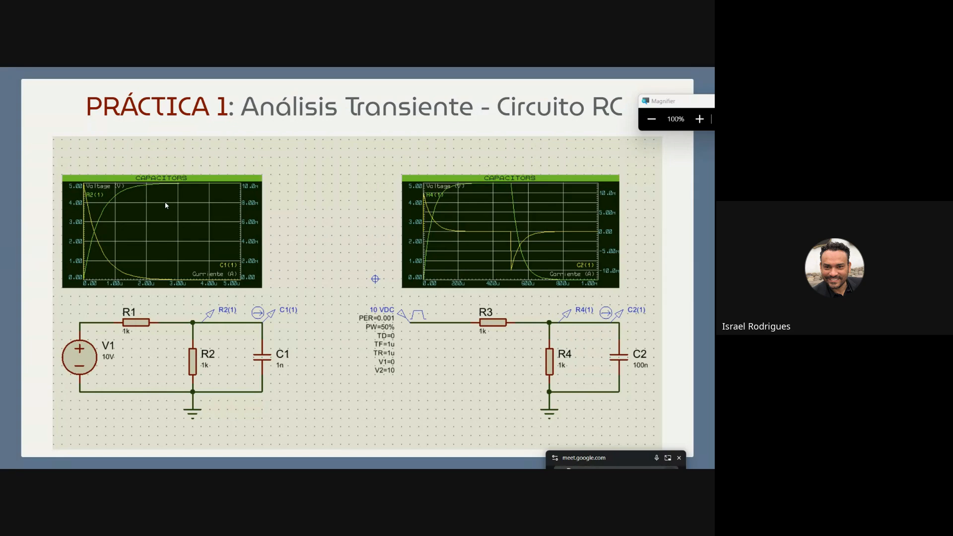
Return to Proteus and switch from the untitled schematic to the open DC Sweep - Zener project.
key(alt+Tab)
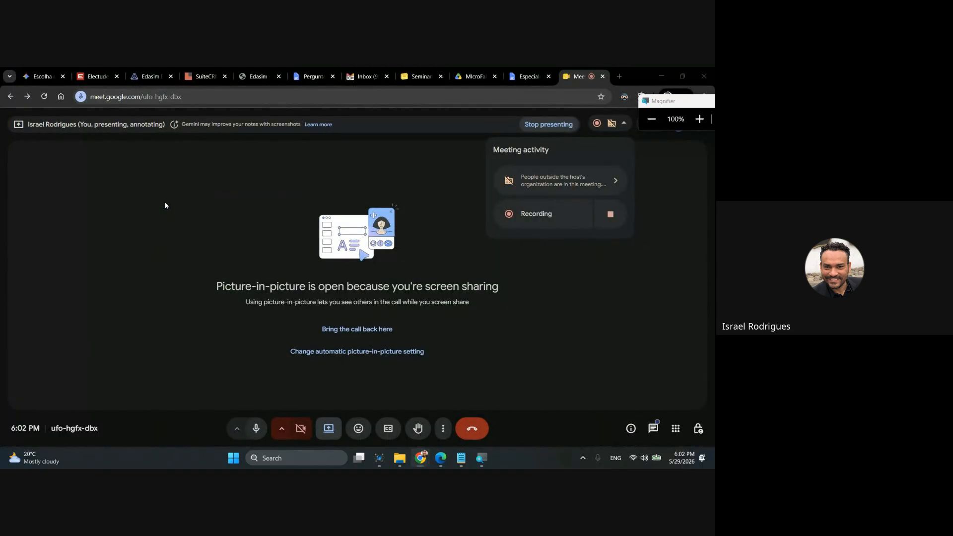
key(alt+Tab)
click(367, 262)
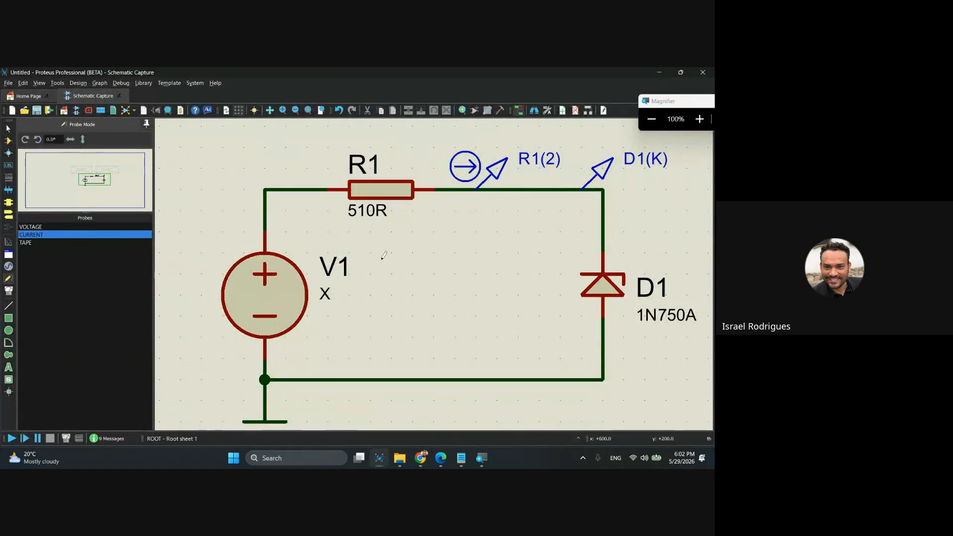
scroll(423, 288, down, 1)
scroll(477, 275, down, 1)
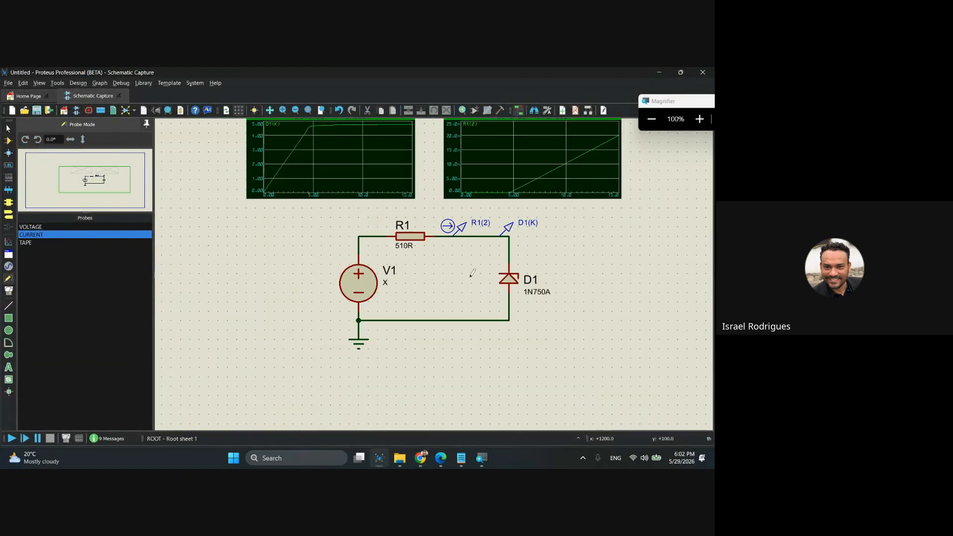
scroll(438, 224, up, 1)
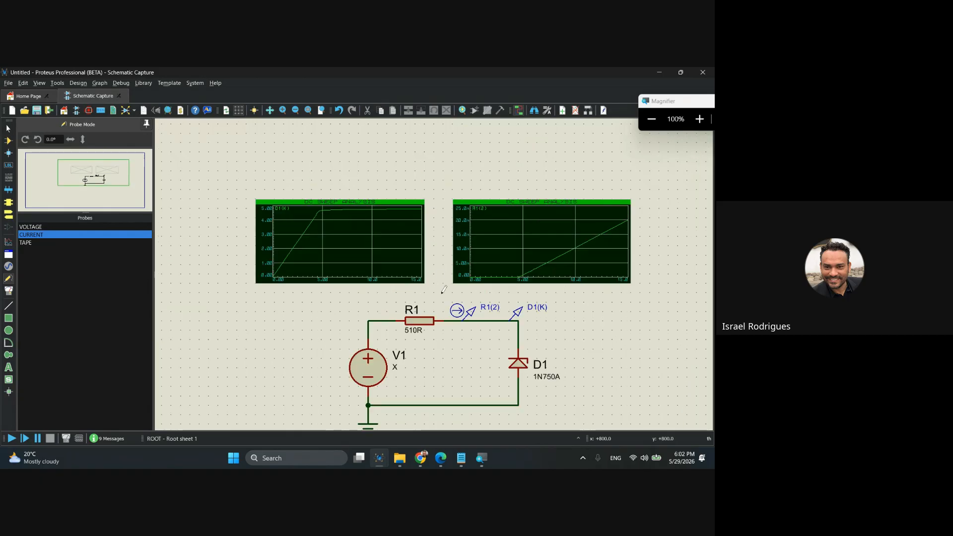
middle_click(442, 293)
click(370, 253)
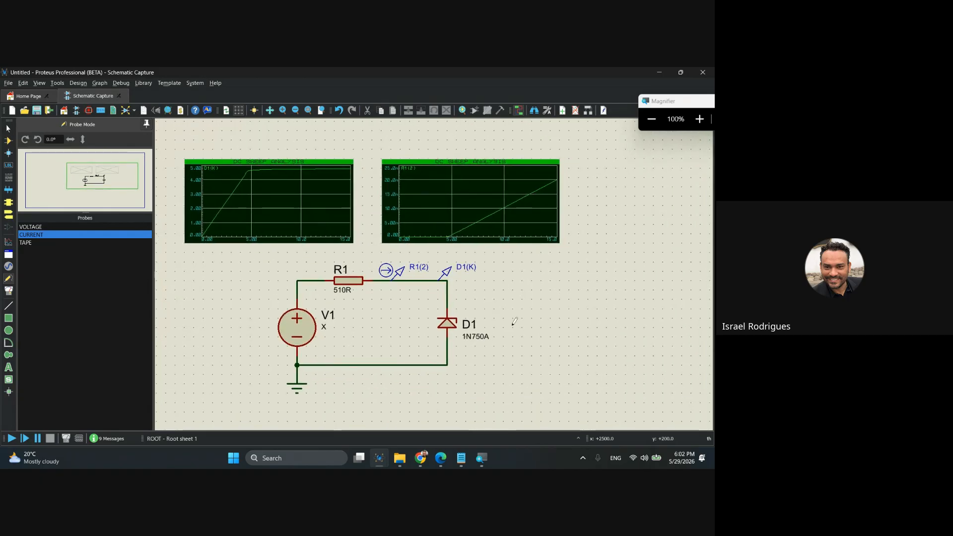
mouse_move(380, 458)
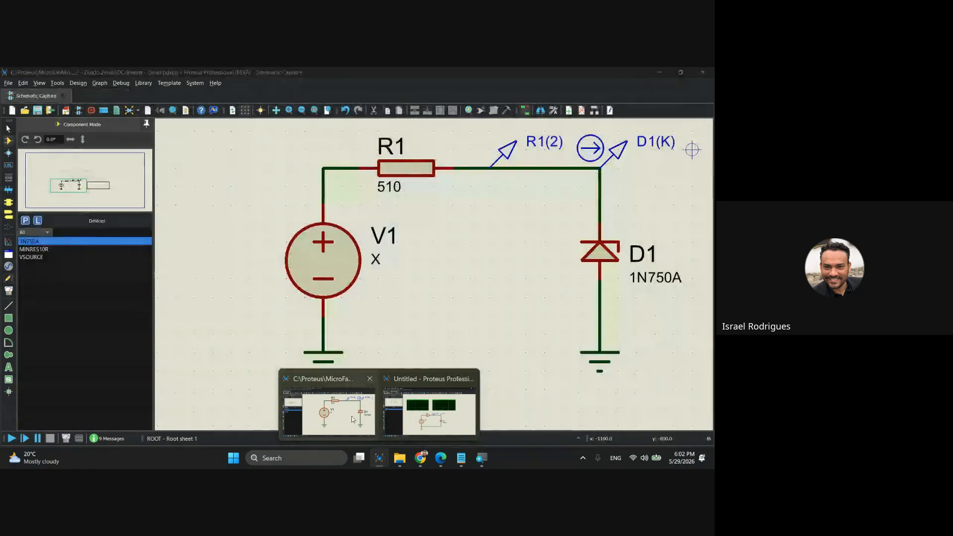
click(342, 412)
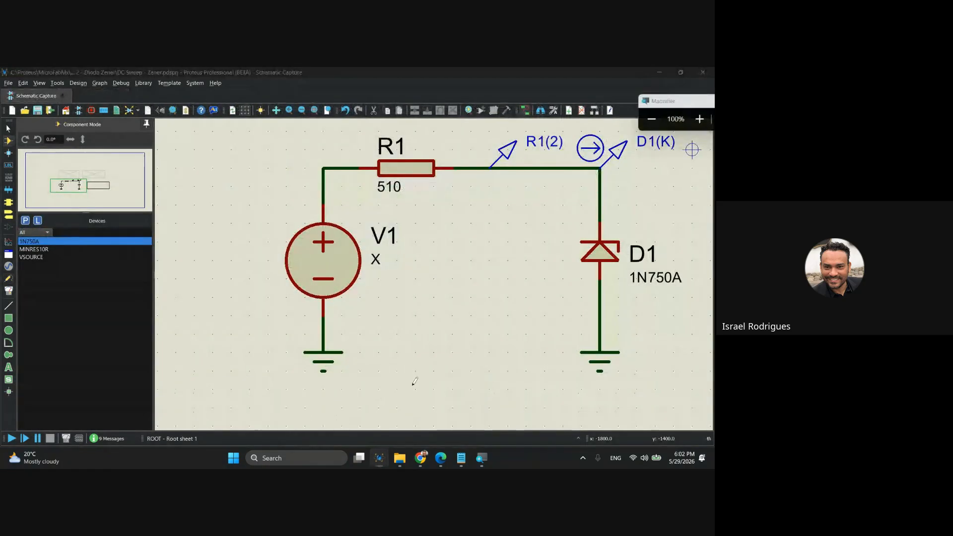
Examine the series resistor calculation note beside D1 and compare it with R1's value in the reference circuit.
scroll(415, 382, down, 1)
scroll(629, 260, up, 1)
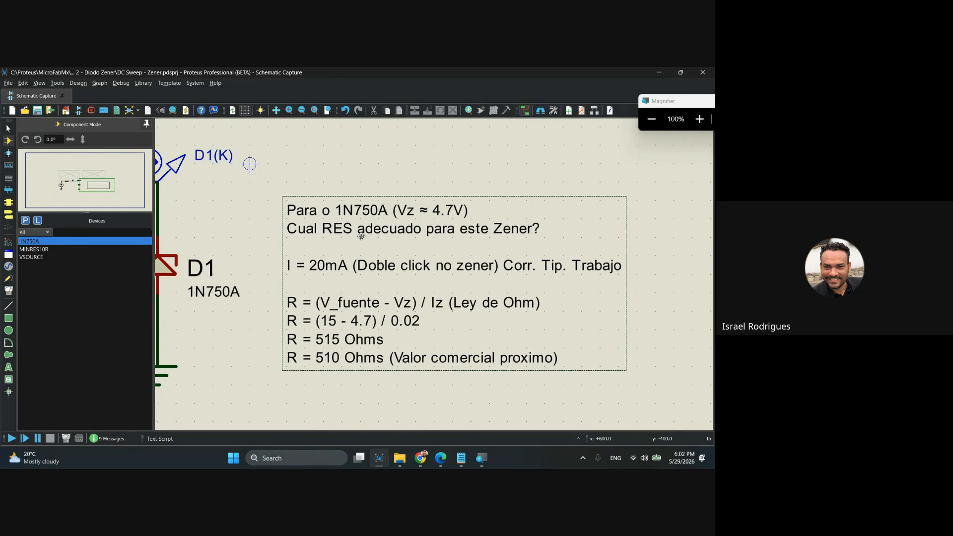
drag(362, 237, 396, 239)
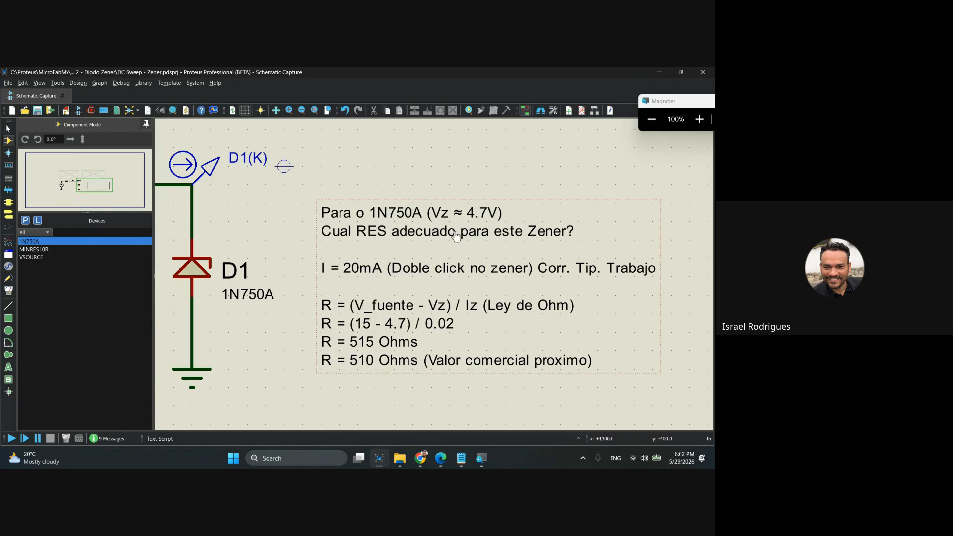
drag(287, 218, 551, 228)
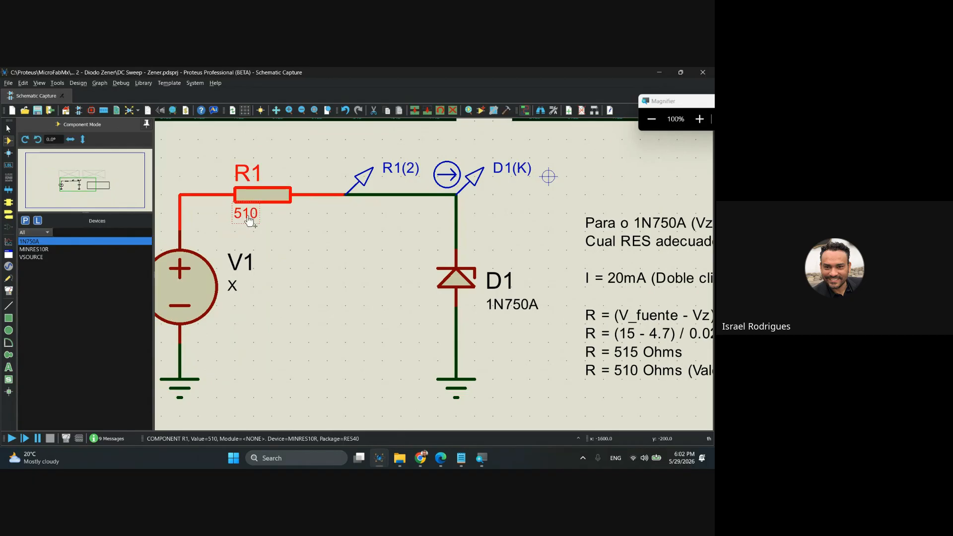
drag(499, 226, 258, 191)
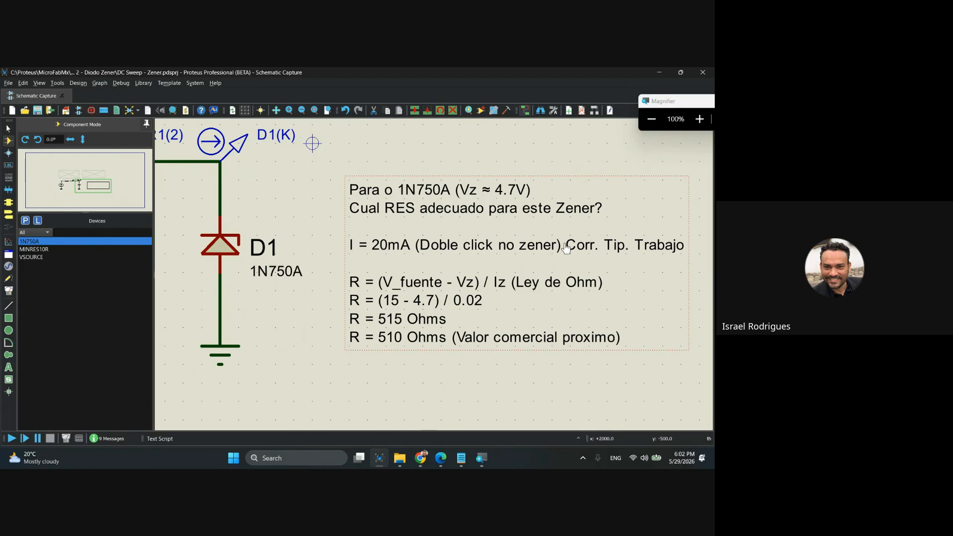
Open the properties of Zener diode D1, examine its voltage and nominal current up close, and close them.
double_click(225, 250)
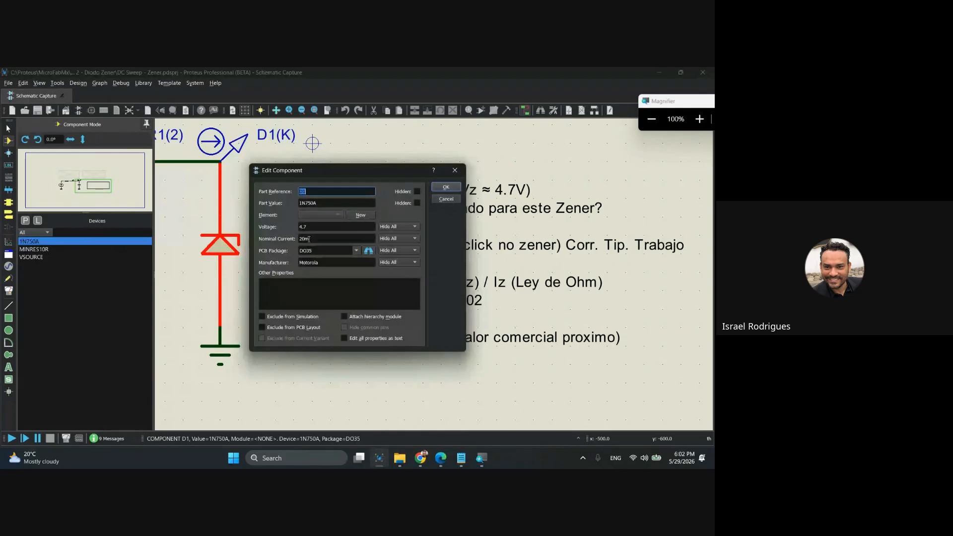
key(super+plus)
key(super+plus)
click(449, 190)
key(super+minus)
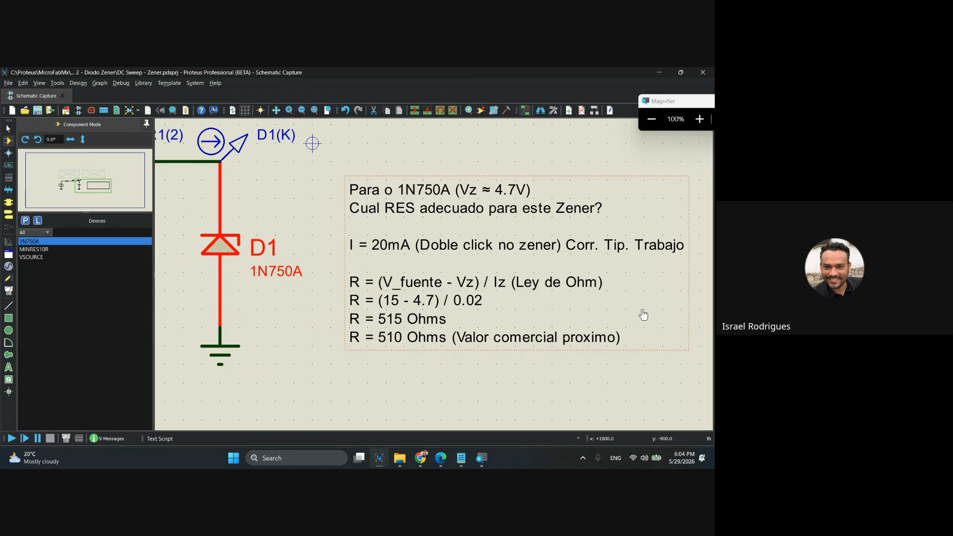
key(super+minus)
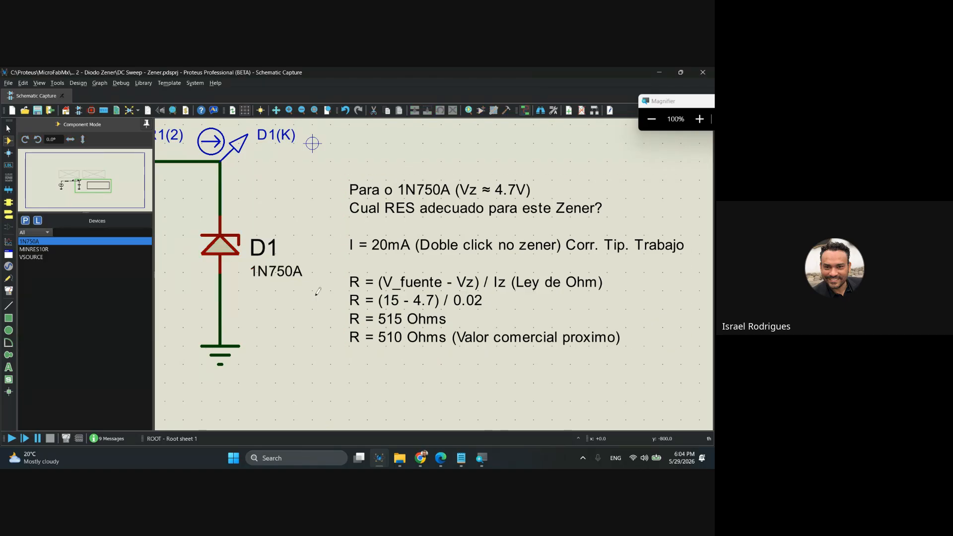
Check the Práctica 1 slide in Edge and the Meet call in Chrome, and return to the untitled Proteus schematic.
scroll(347, 283, down, 2)
drag(386, 290, 409, 283)
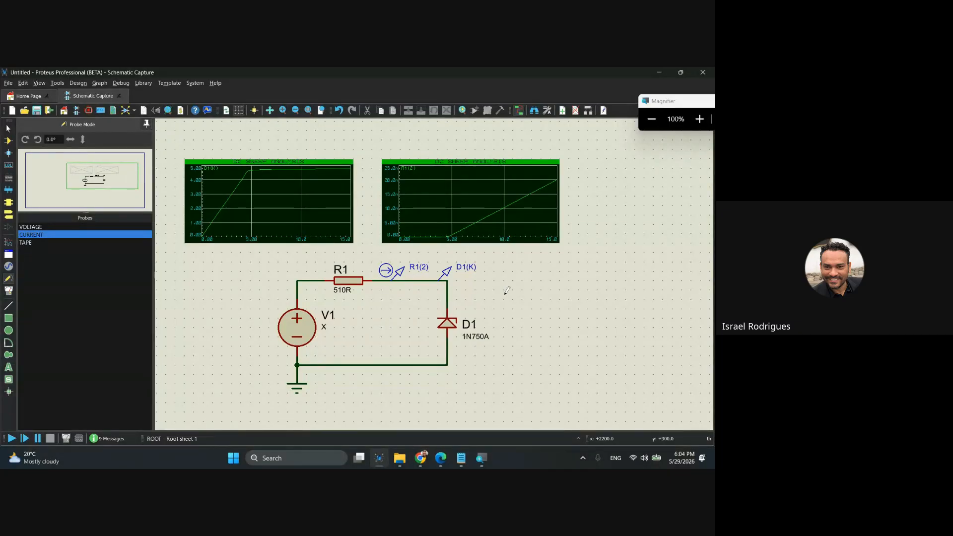
click(437, 460)
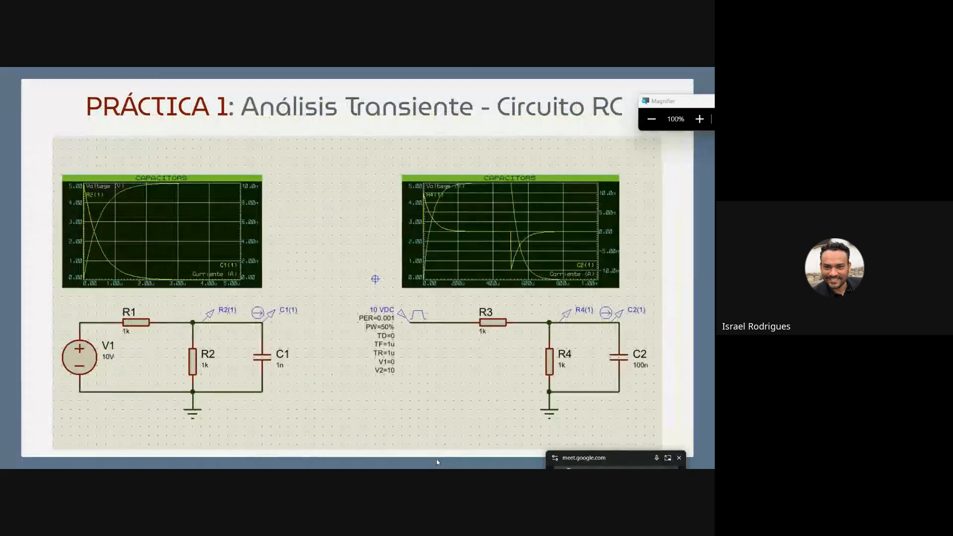
click(437, 460)
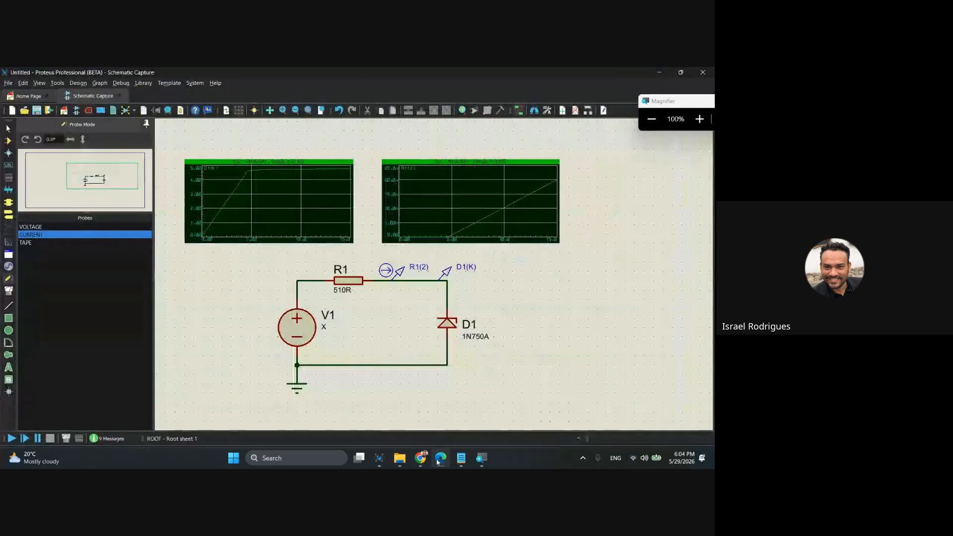
mouse_move(421, 461)
click(435, 419)
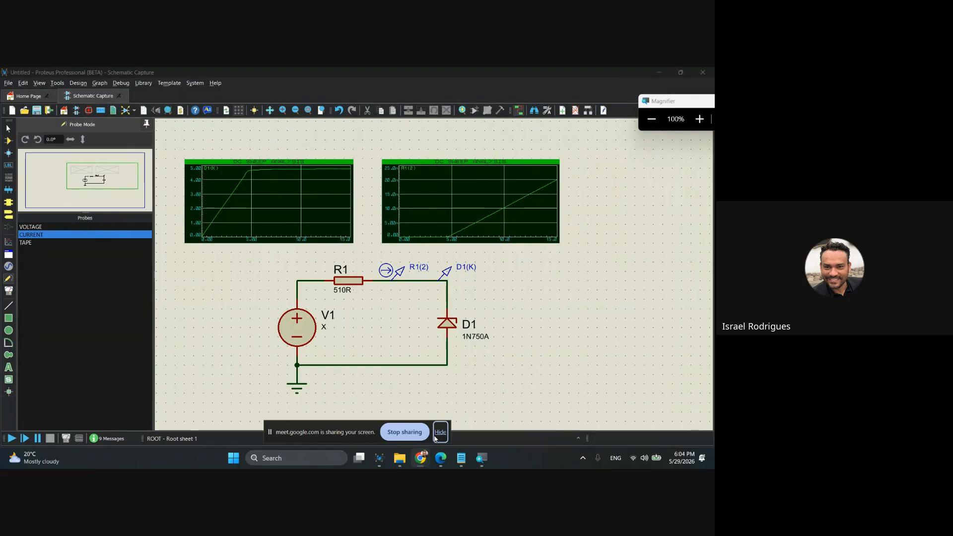
click(369, 423)
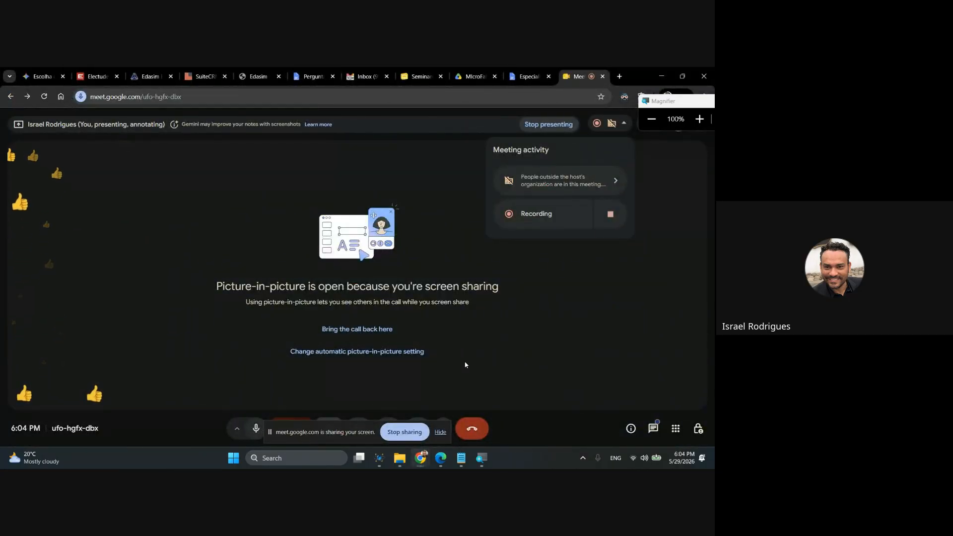
click(444, 458)
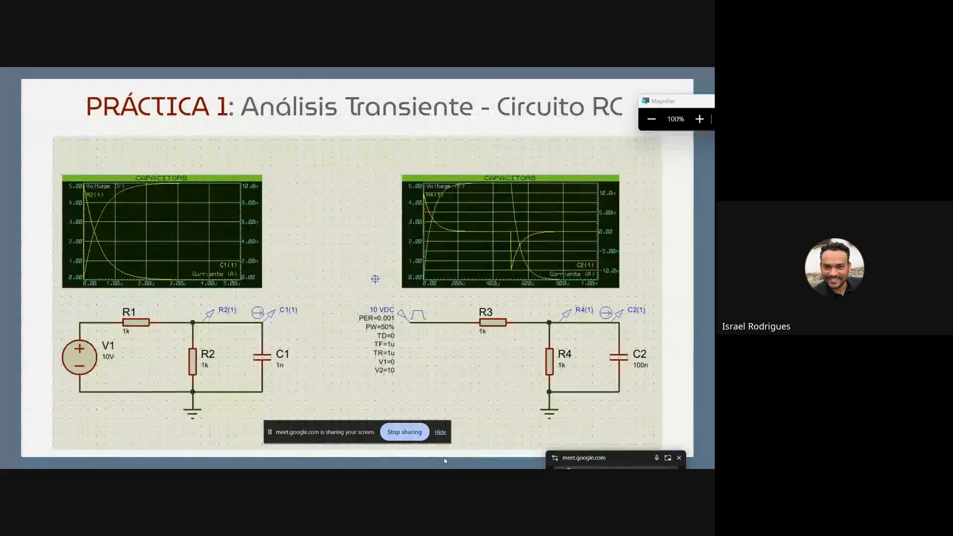
key(alt+Tab)
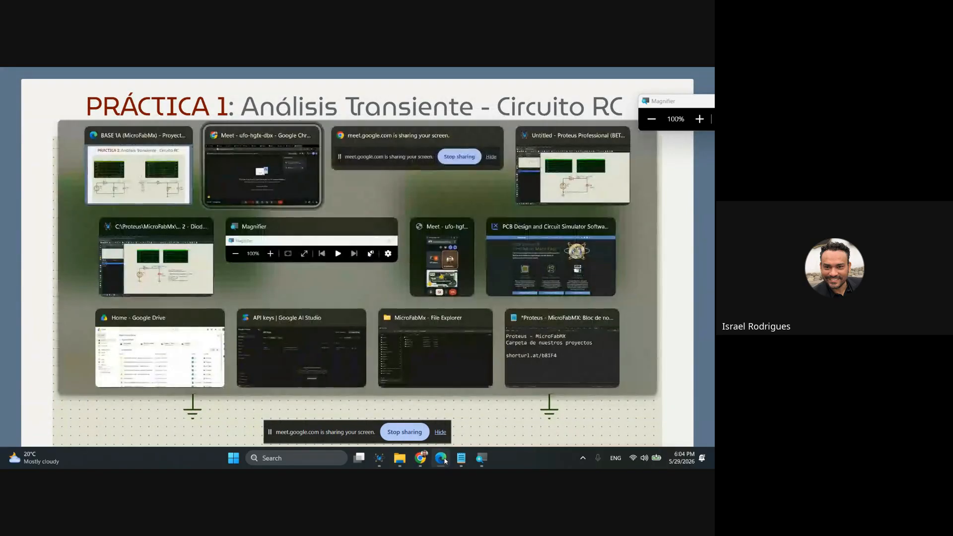
key(alt+Tab)
key(alt+Tab)
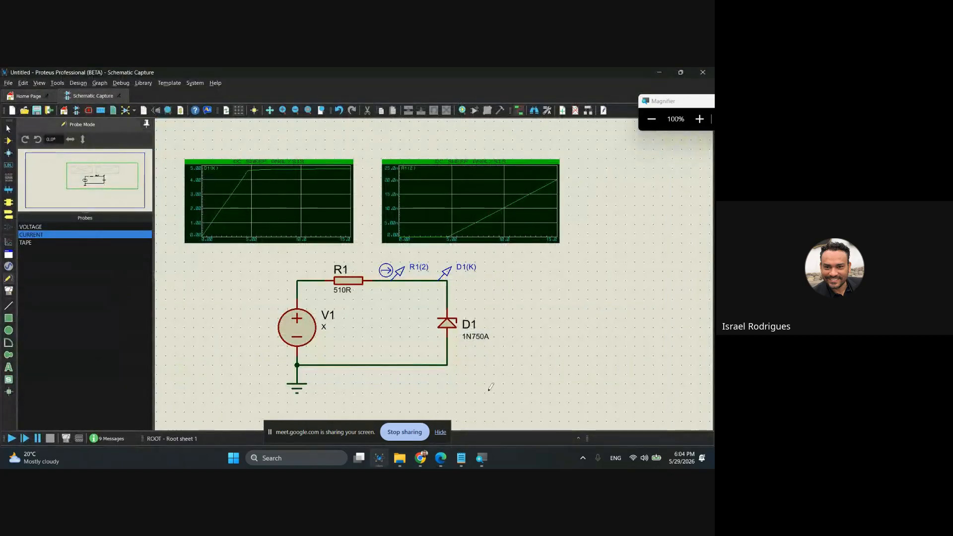
Start saving the untitled project and browse to the MicroFabMx folder inside the Proteus folder.
scroll(435, 275, down, 1)
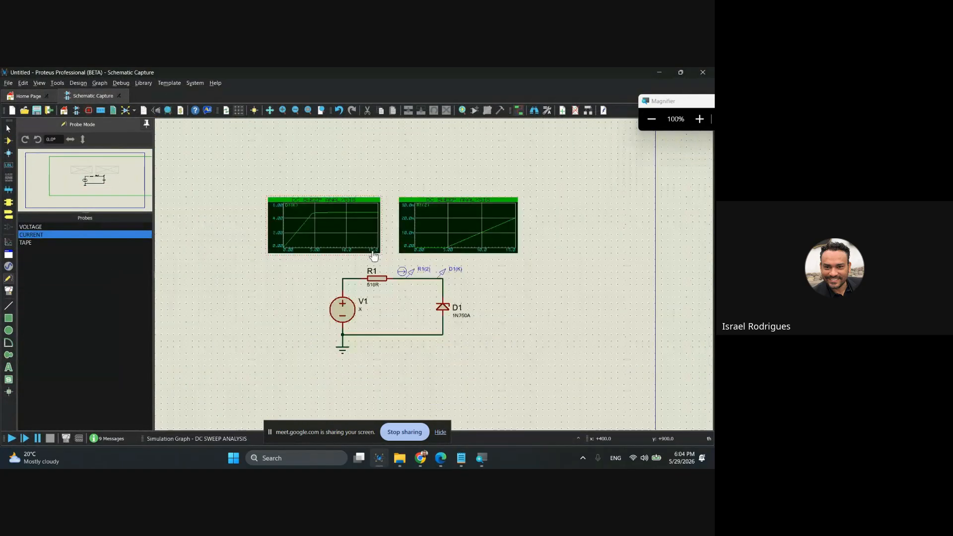
click(8, 84)
click(8, 85)
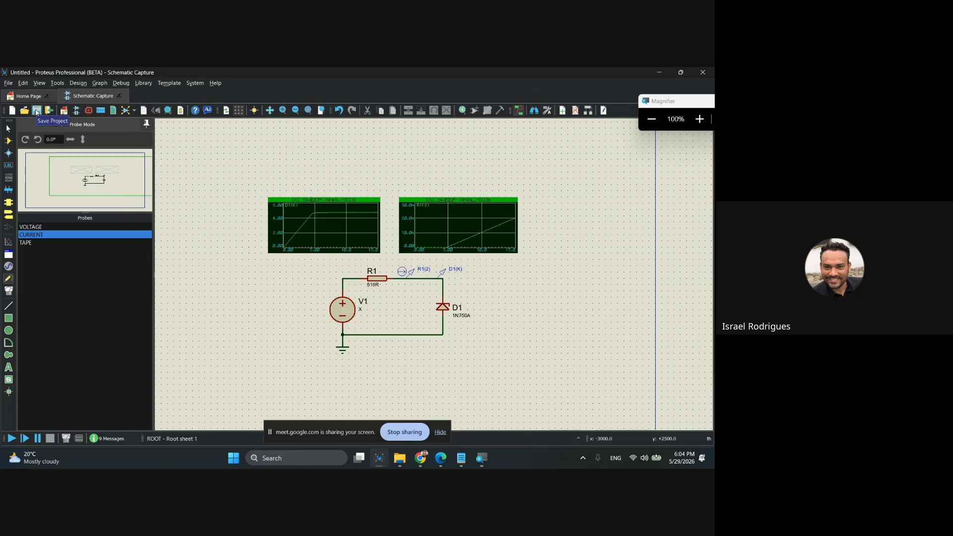
click(37, 111)
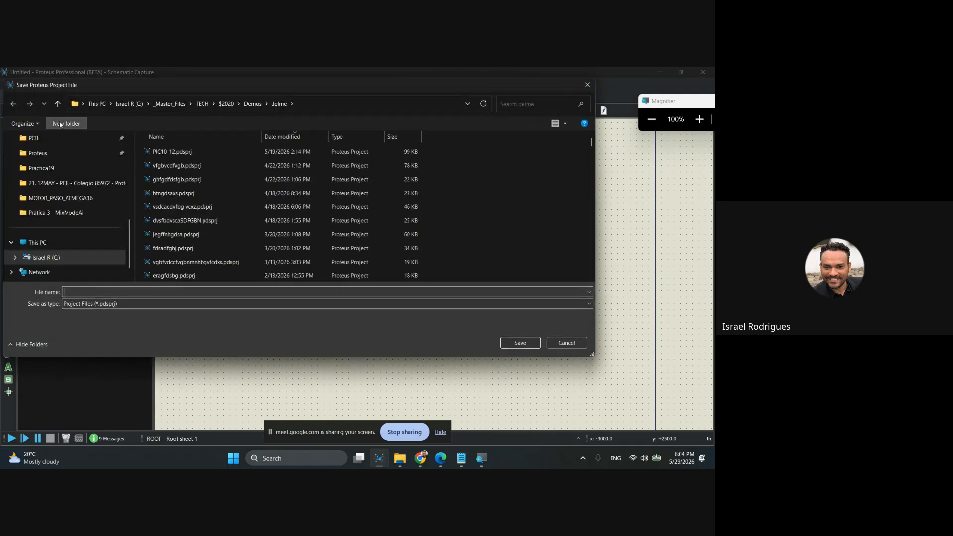
scroll(53, 201, up, 1)
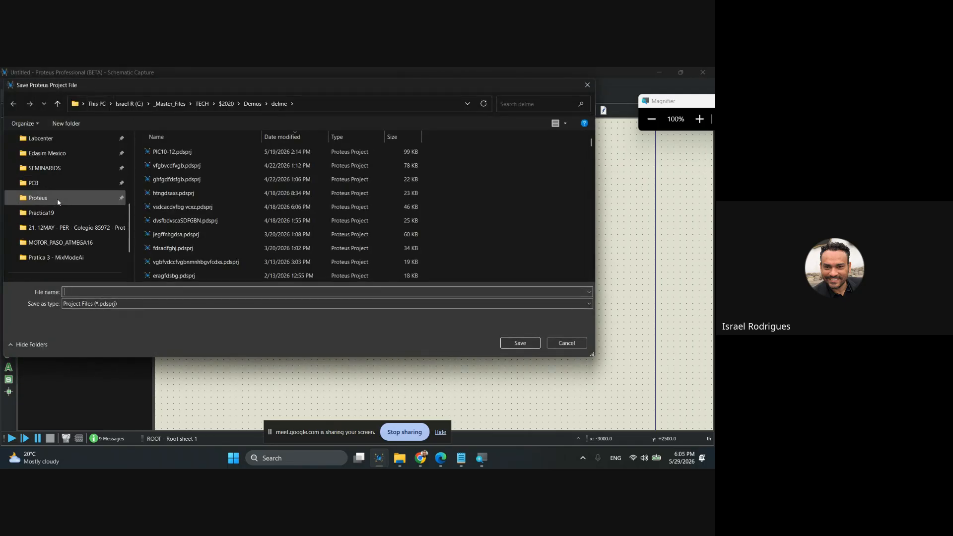
click(52, 200)
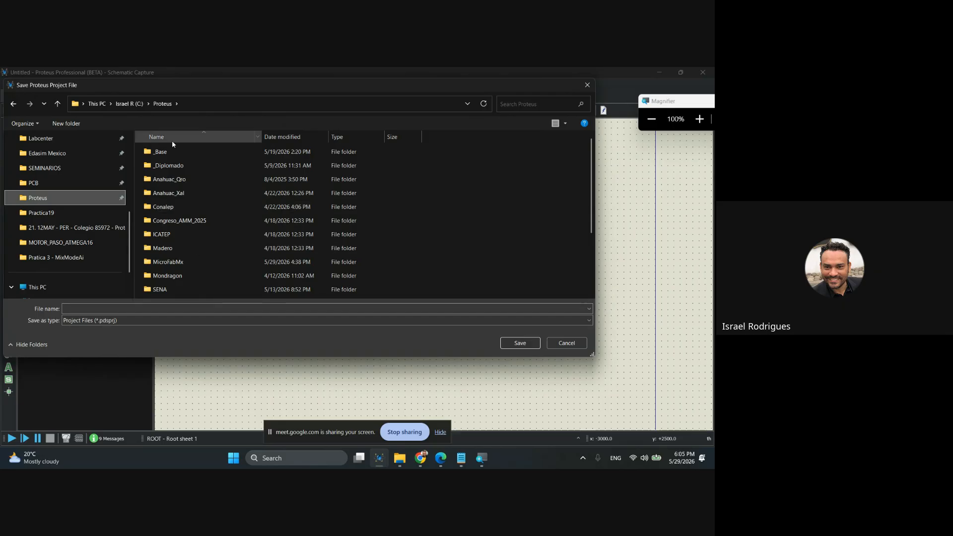
click(168, 262)
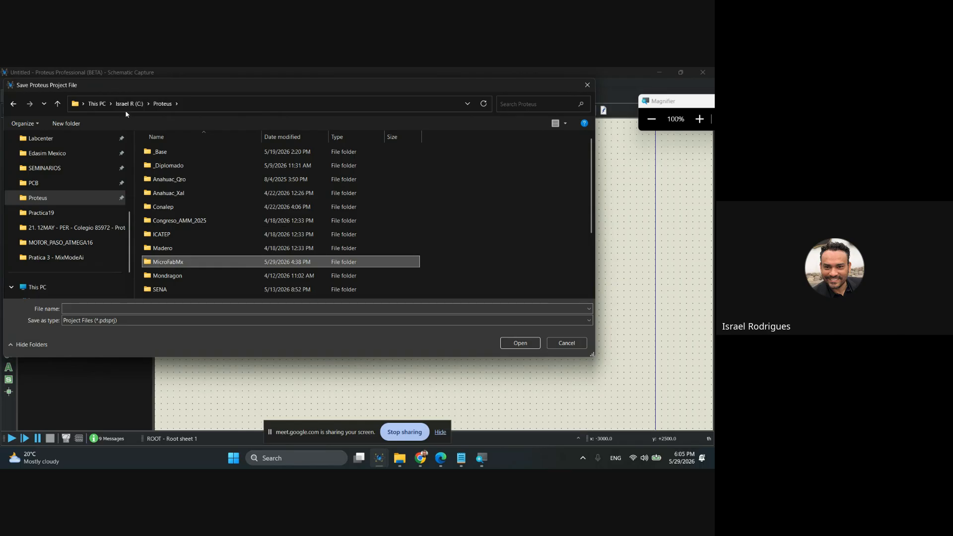
double_click(169, 262)
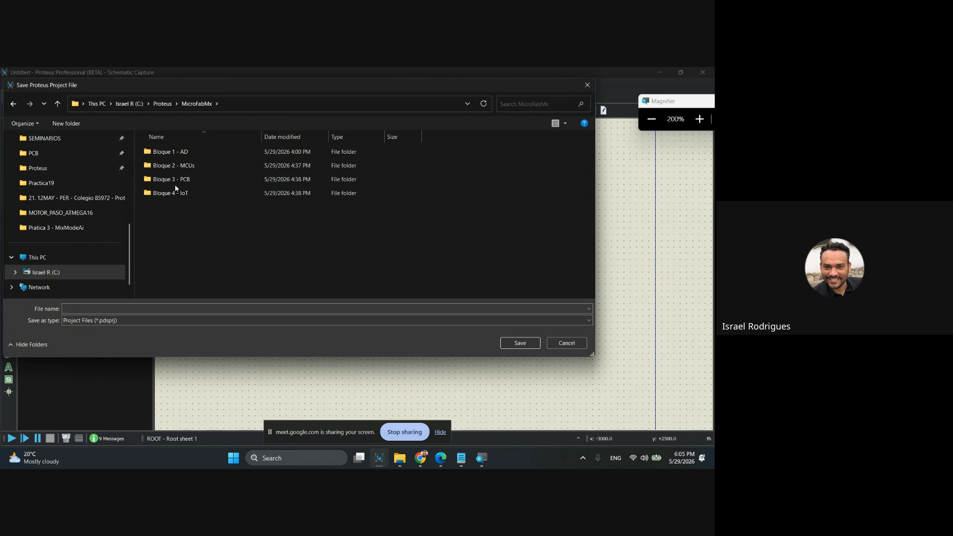
Choose the Pratica 2 - Diodo Zener folder inside Bloque 1 - AD as the save location.
click(168, 150)
click(169, 166)
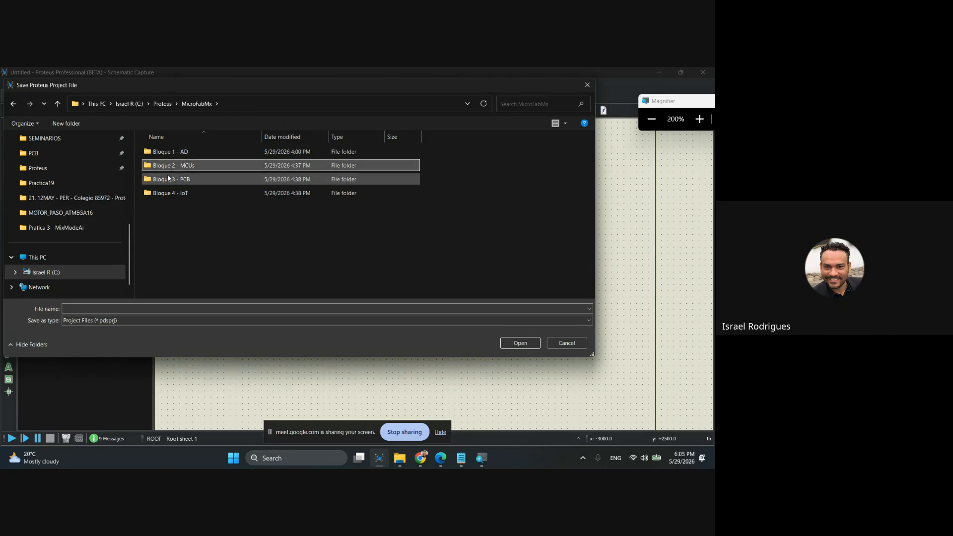
click(168, 179)
click(172, 194)
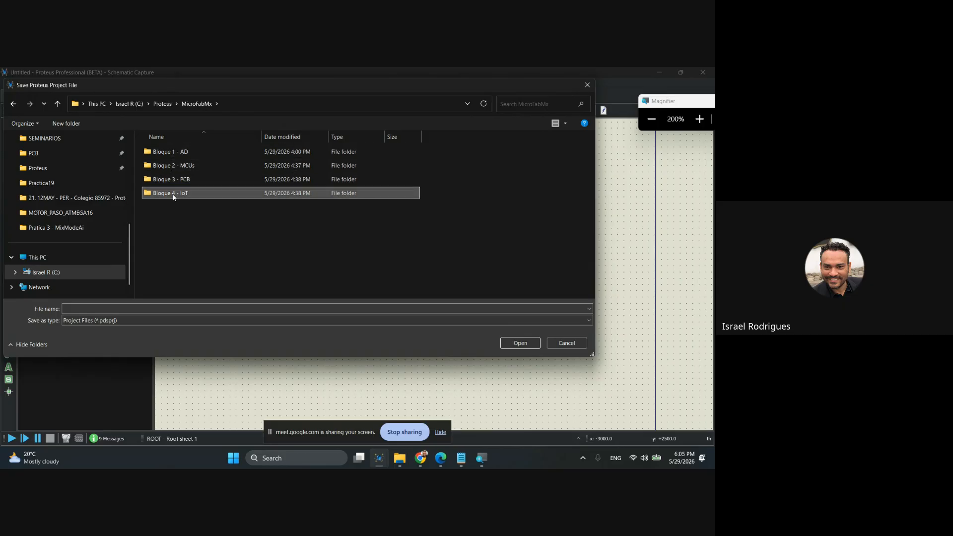
click(171, 152)
double_click(170, 152)
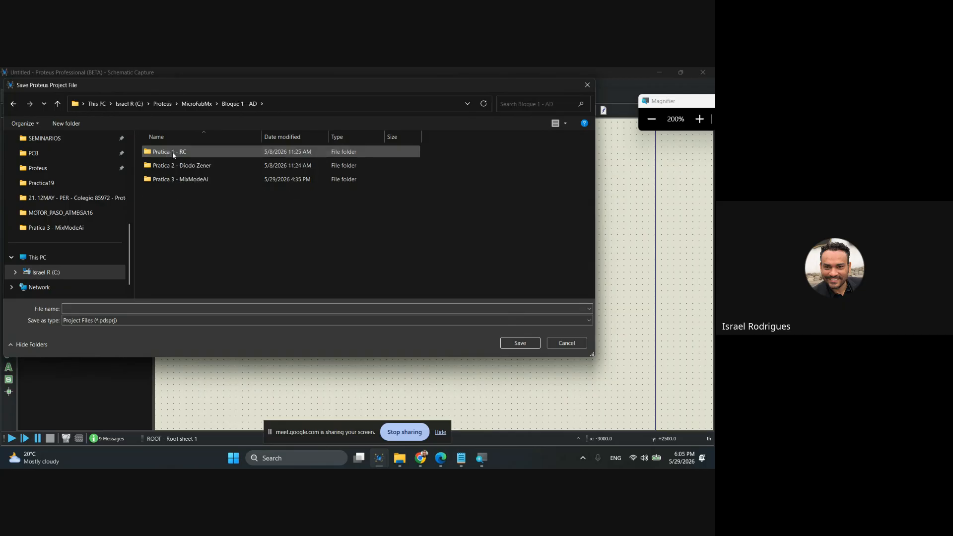
click(173, 153)
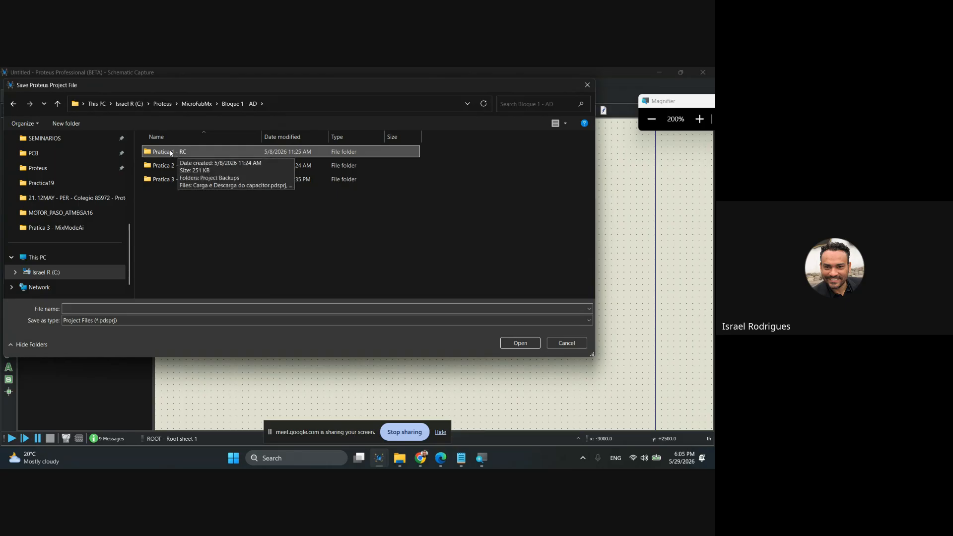
click(175, 169)
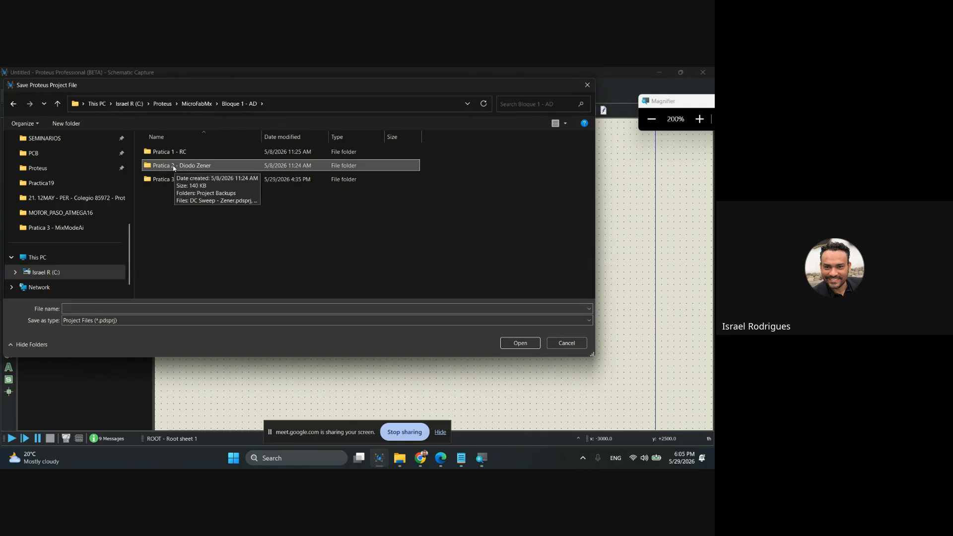
key(super+minus)
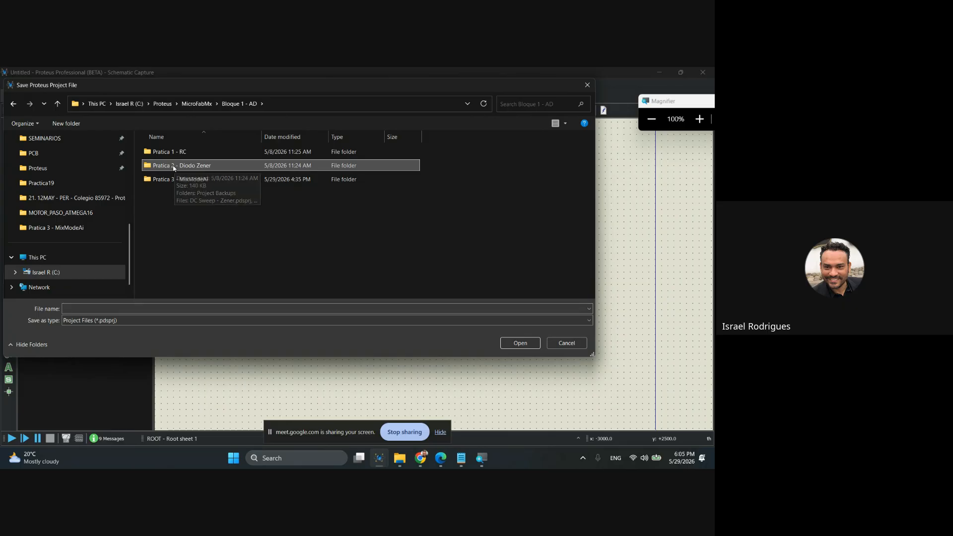
double_click(174, 168)
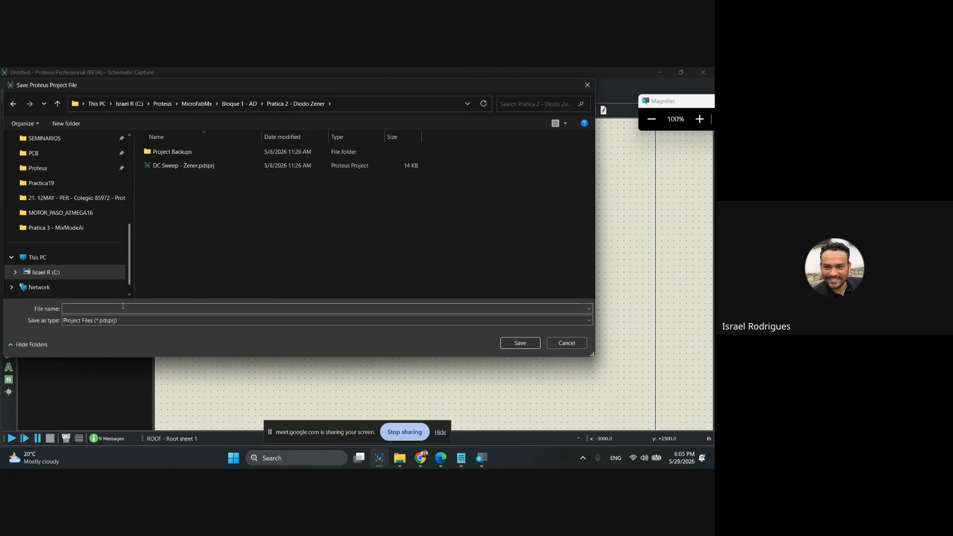
Name the project file Zener_DC_Sweep and save it.
click(141, 309)
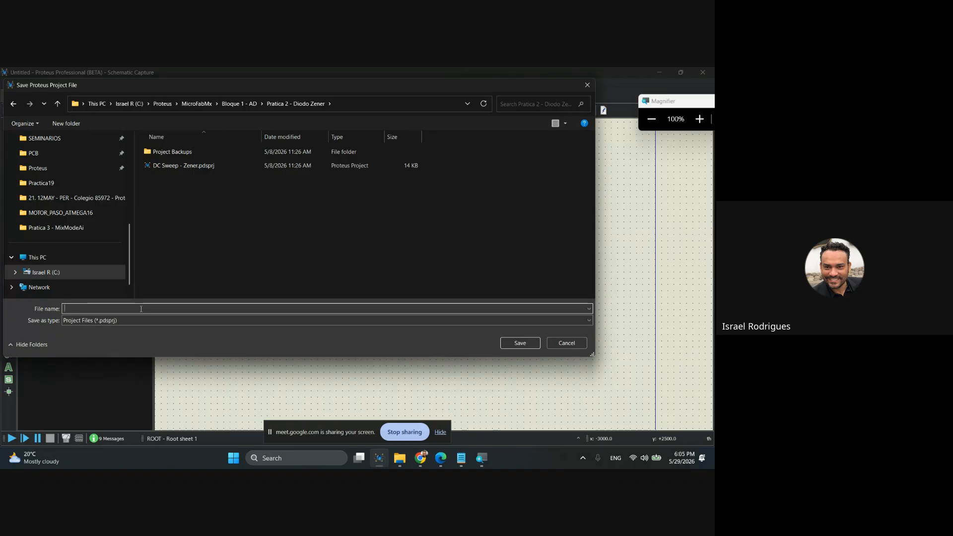
text(Zener_)
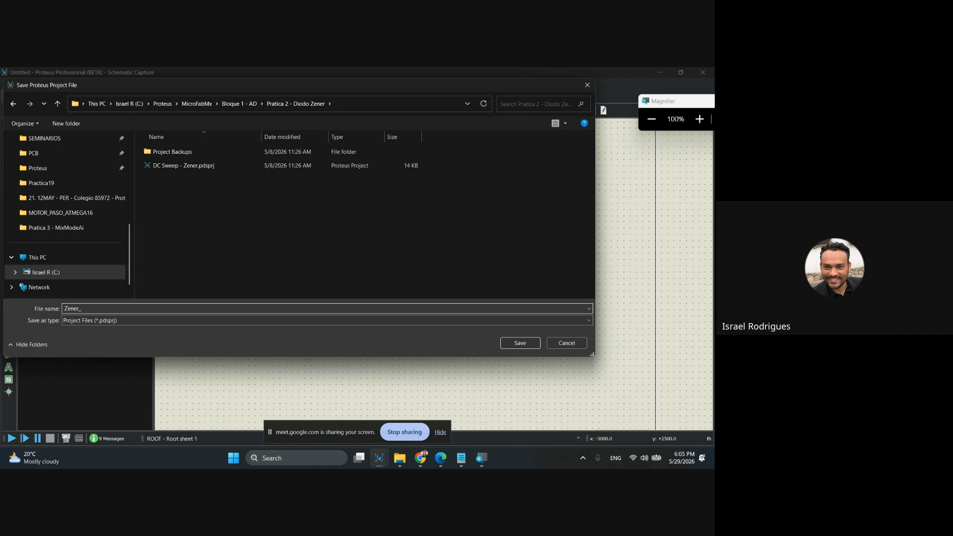
text(DC_Sweep)
click(520, 344)
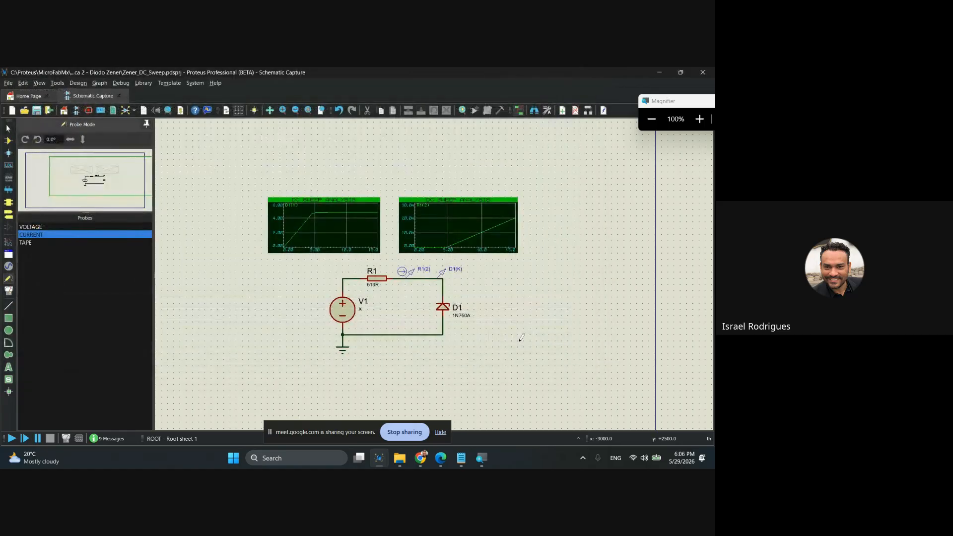
Switch to File Explorer and open the Pratica 2 - Diodo Zener folder inside Bloque 1 - AD.
click(399, 458)
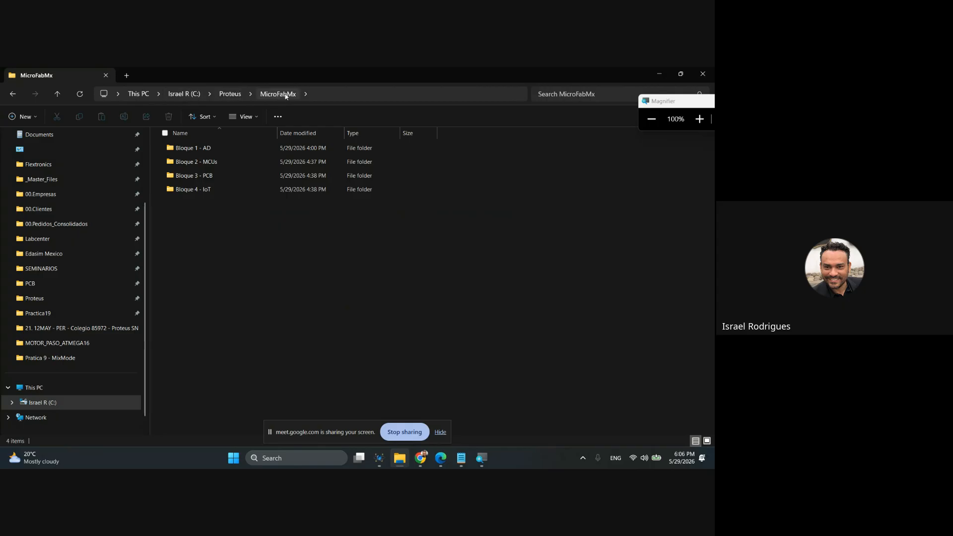
click(203, 148)
double_click(203, 150)
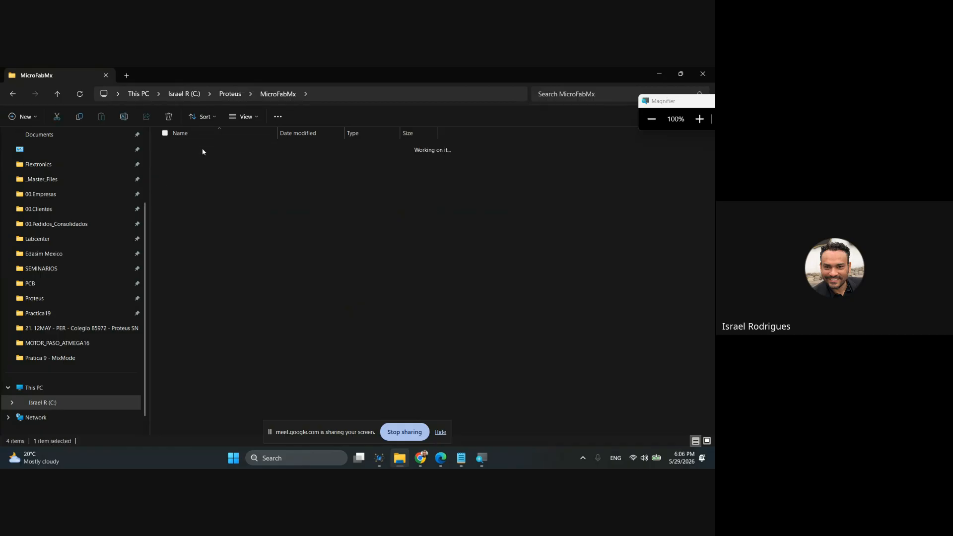
click(203, 150)
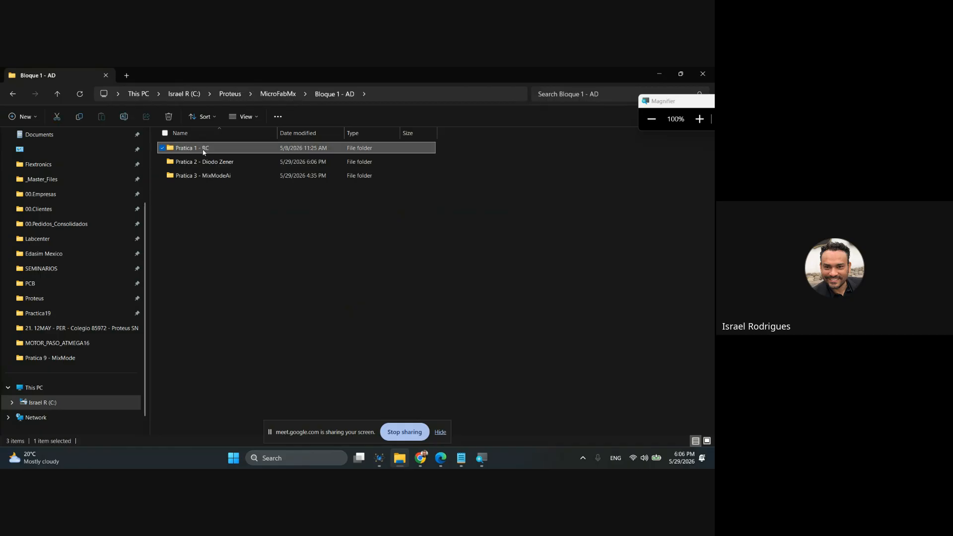
click(203, 163)
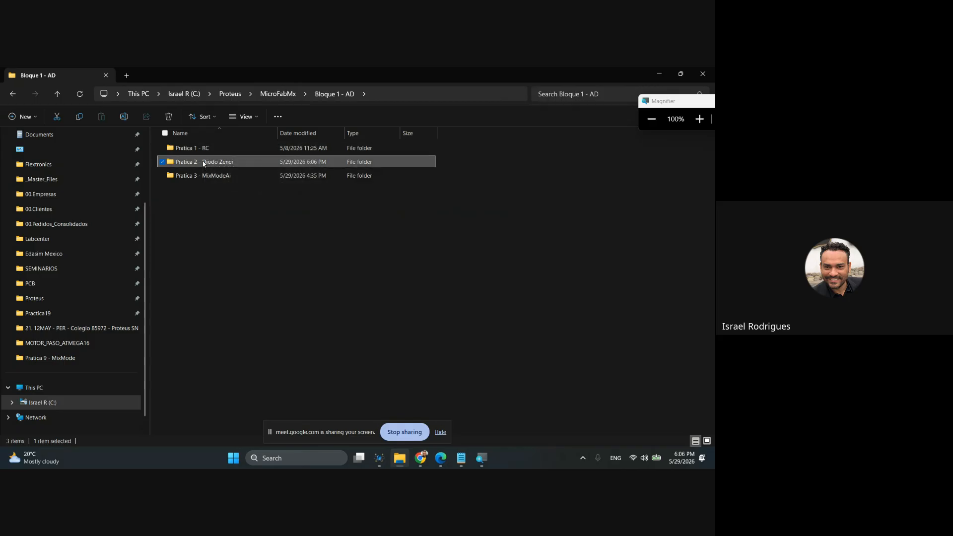
double_click(222, 162)
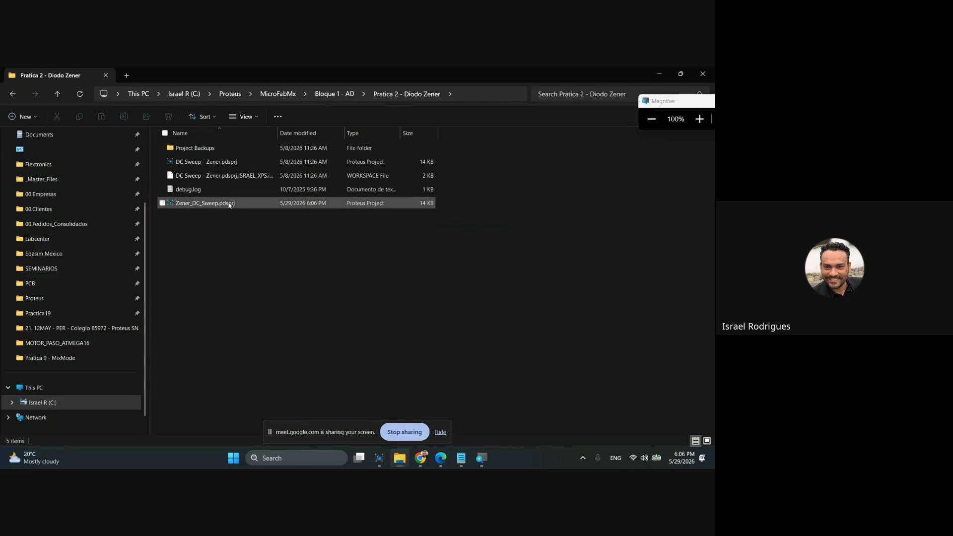
Check the Zener_DC_Sweep and DC Sweep - Zener project files, and go back to the Bloque 1 - AD folder.
click(190, 207)
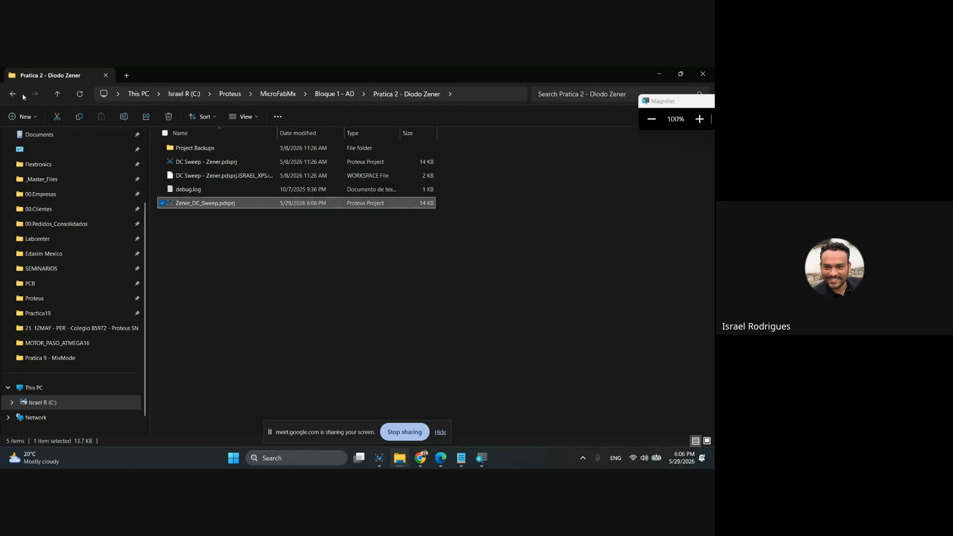
click(183, 164)
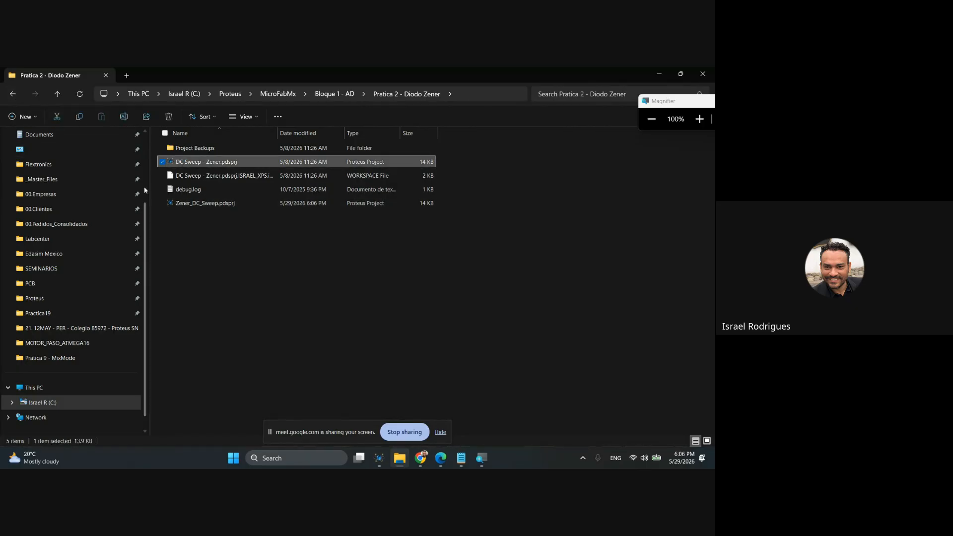
click(187, 203)
click(12, 93)
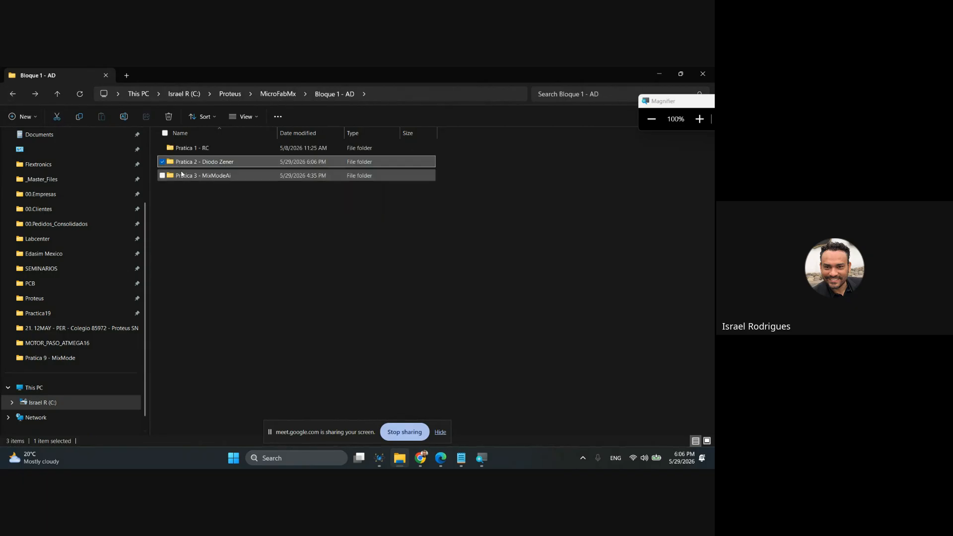
click(229, 206)
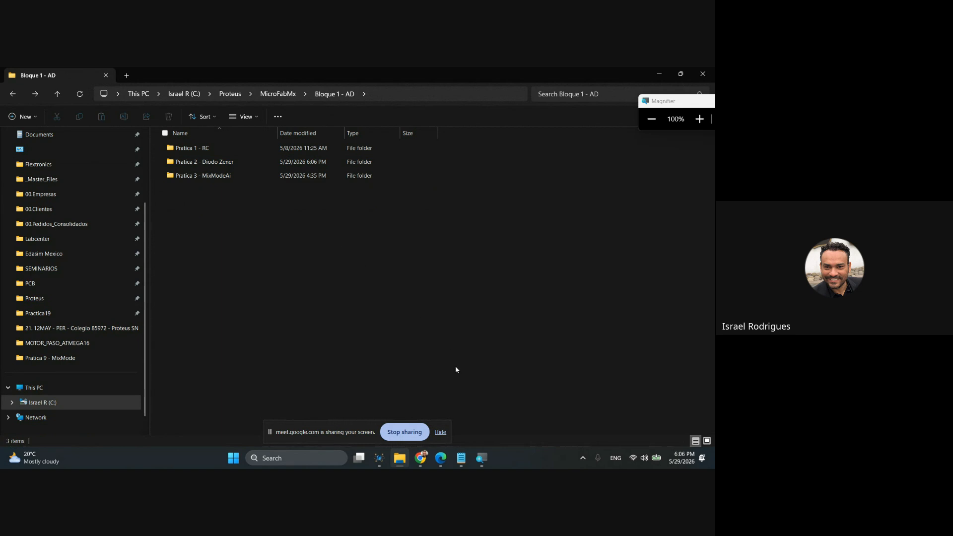
Switch to the MicroFab MX - QSM Drive folder in Chrome, open Bloque 1 - Simulación A/D and check its three practice folders.
mouse_move(420, 458)
click(429, 383)
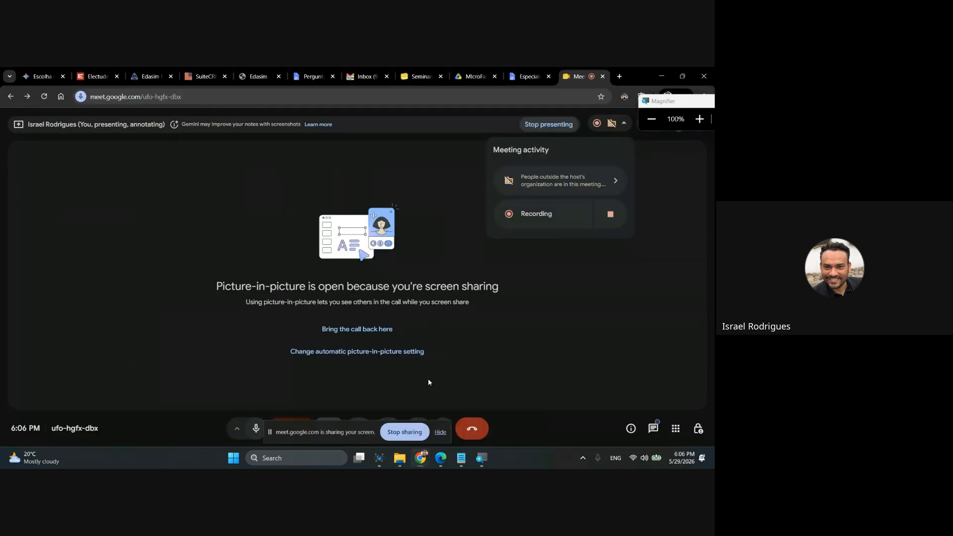
click(467, 76)
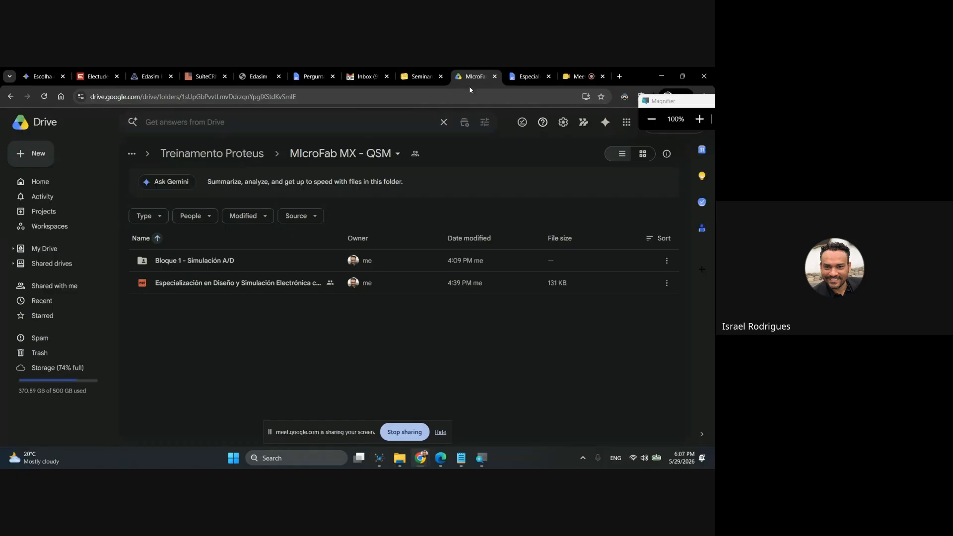
double_click(217, 262)
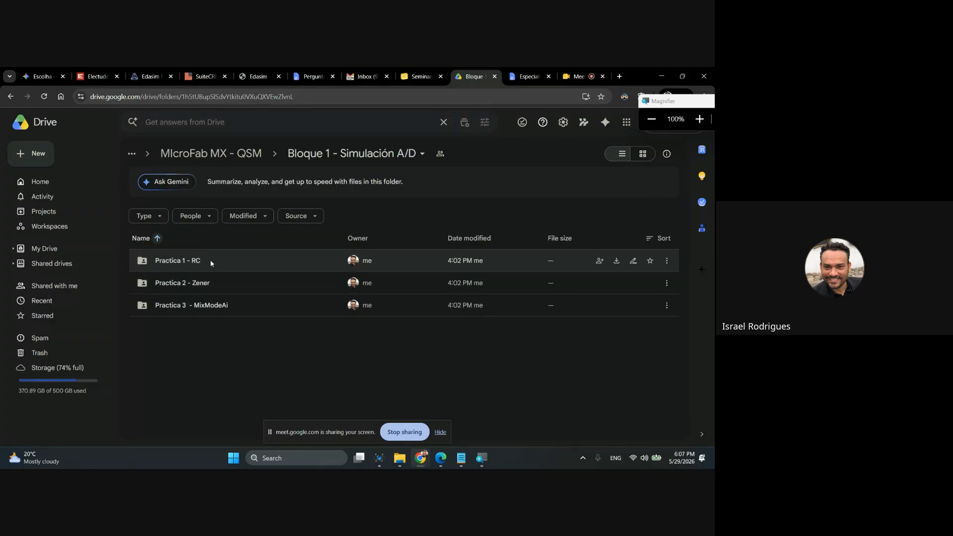
click(210, 260)
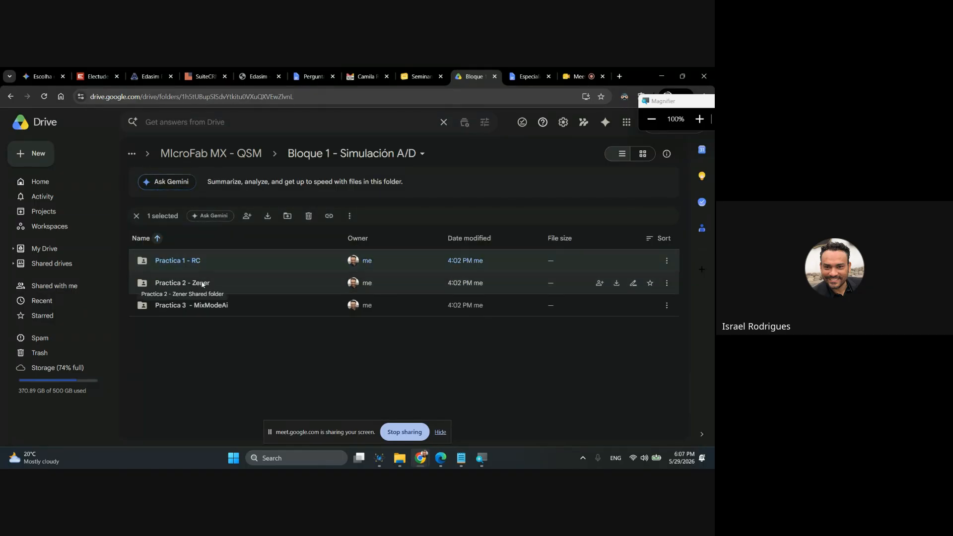
click(202, 283)
click(208, 307)
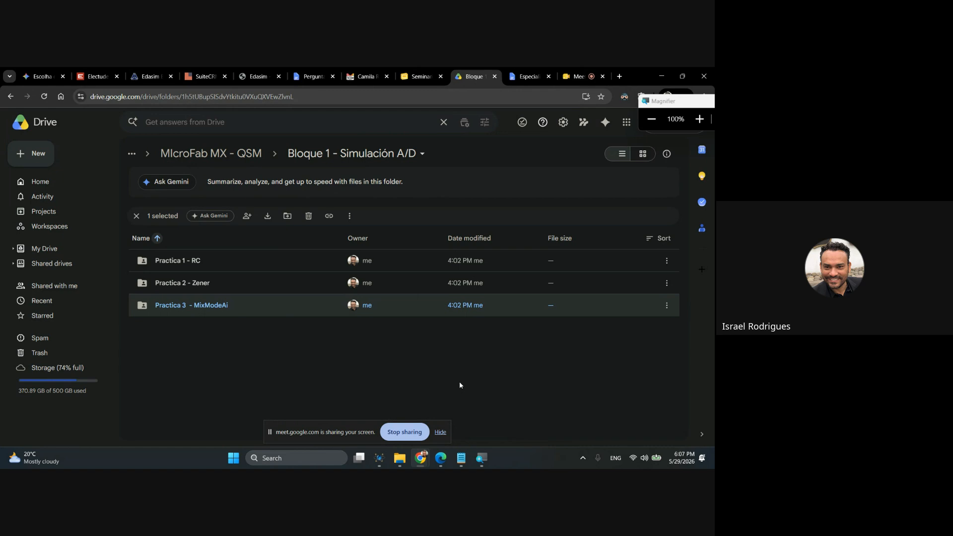
Open the Especialización en Diseño y Simulación Electrónica con Proteus document in Google Docs.
click(420, 79)
click(528, 77)
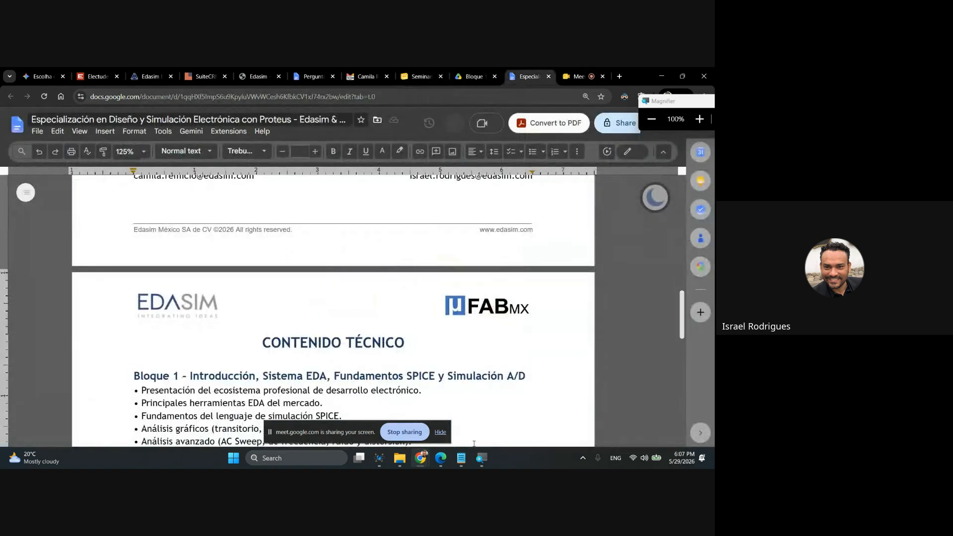
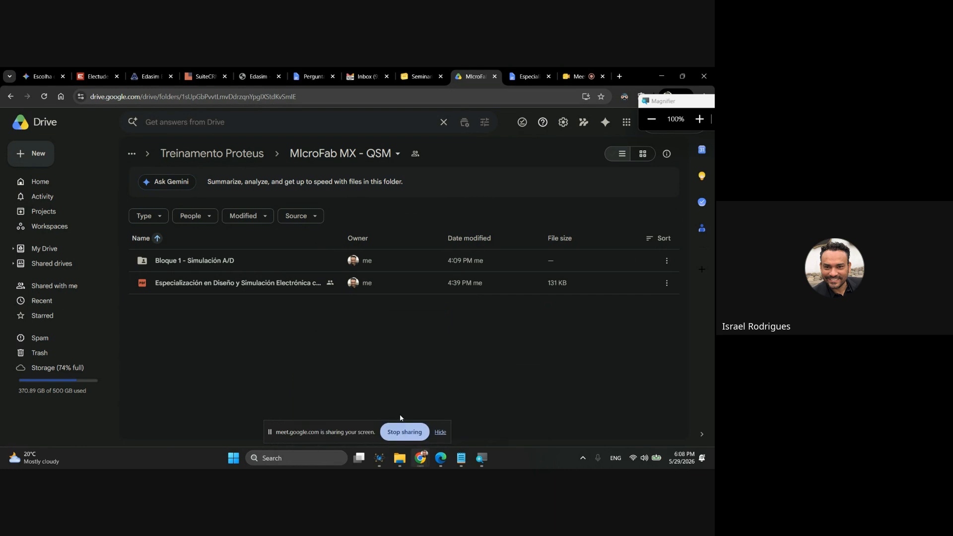
Switch to the Google Meet call in Chrome and hide the screen-sharing notice covering the call controls.
click(576, 76)
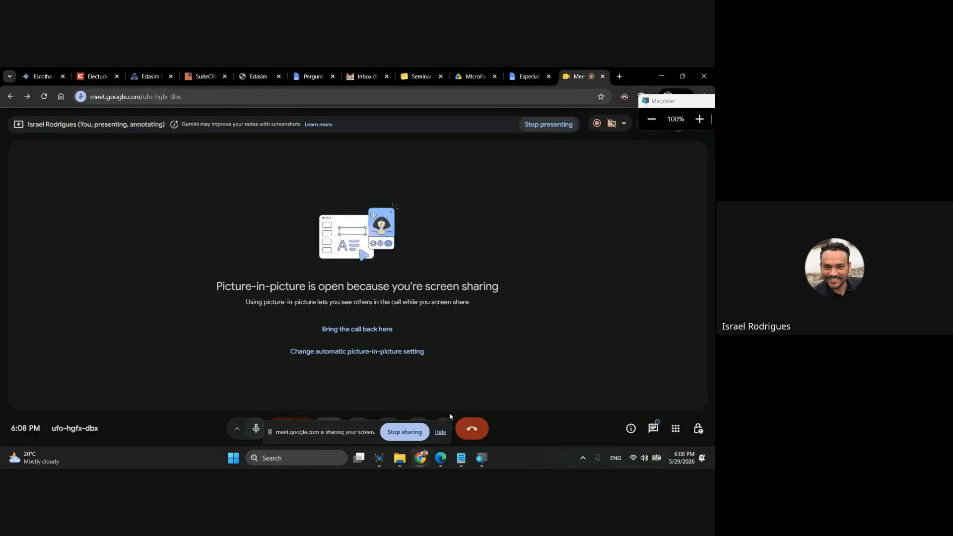
click(421, 462)
click(460, 439)
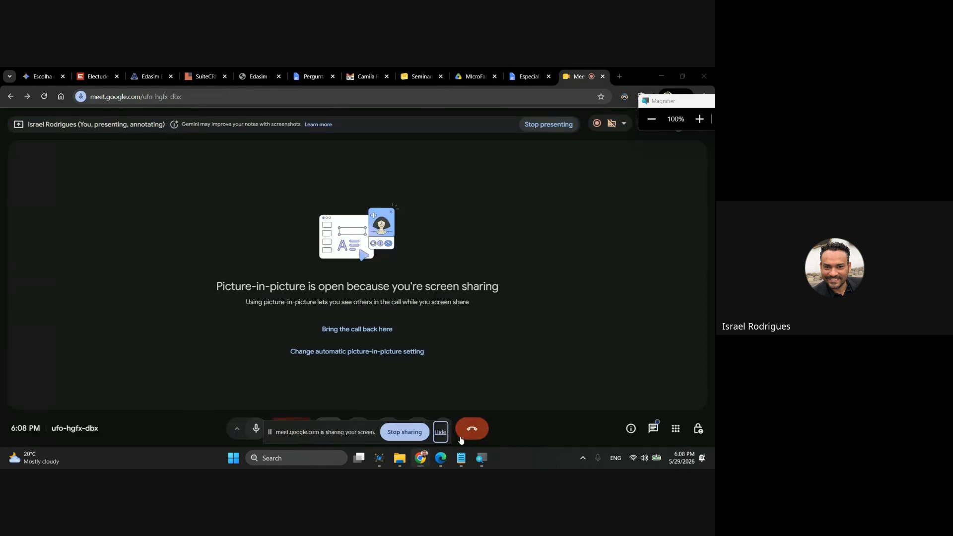
click(421, 461)
click(357, 412)
click(526, 70)
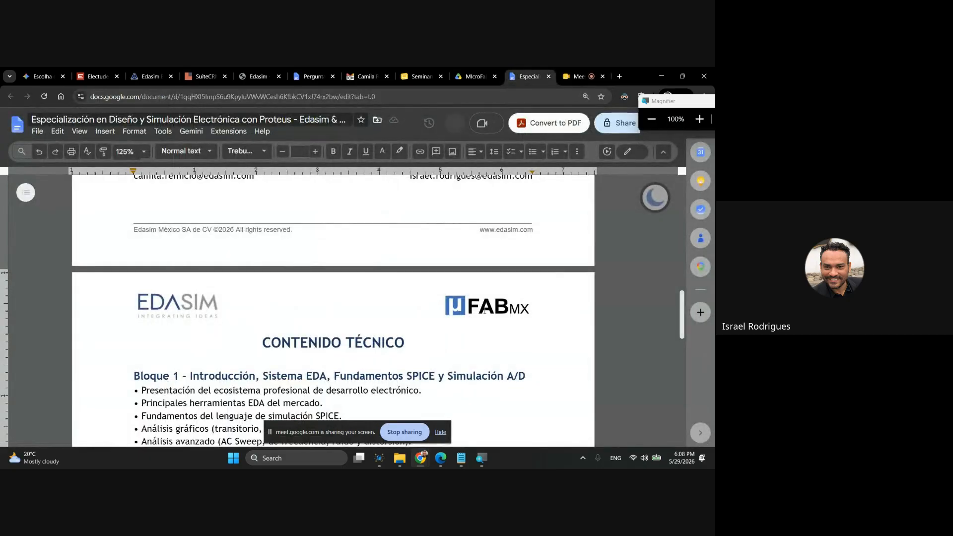
click(575, 76)
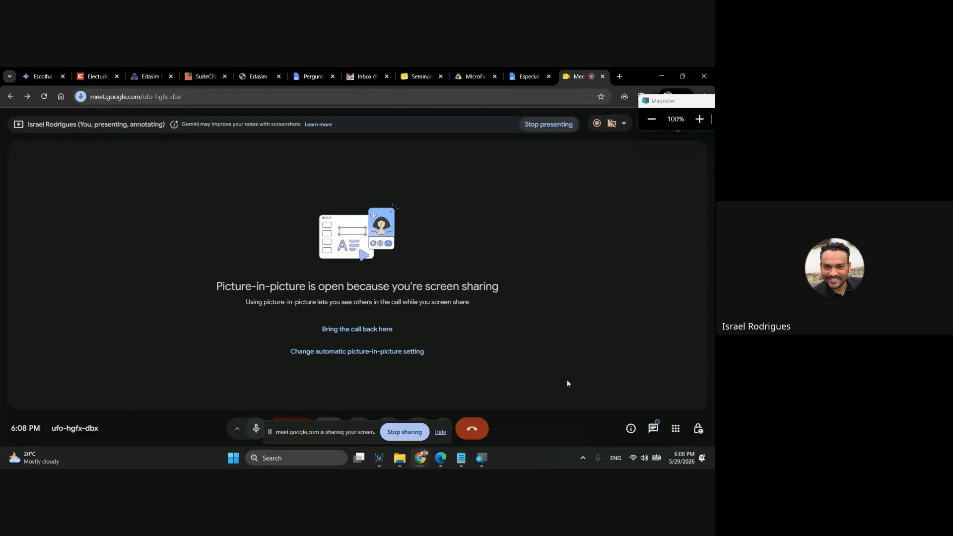
click(438, 432)
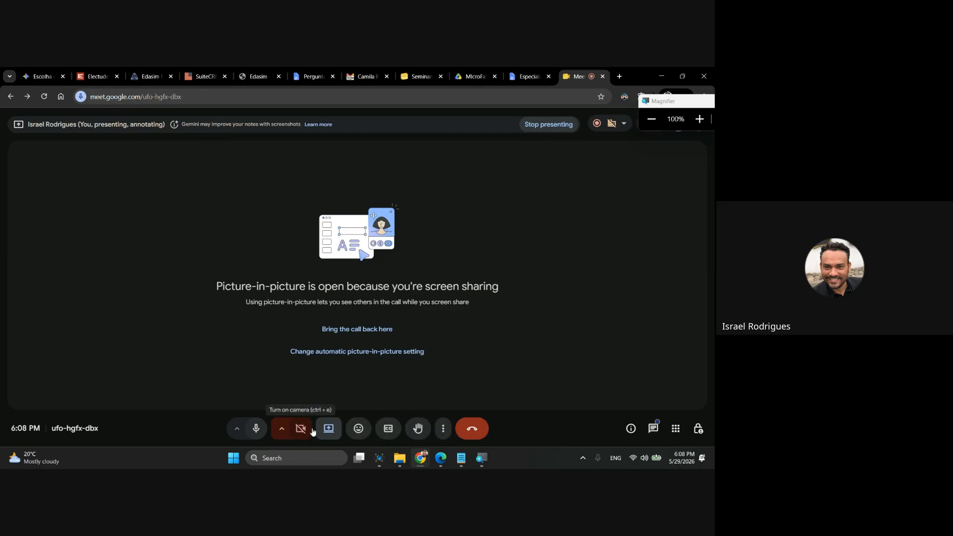
Open the call's side panel and move the floating call window clear of it.
click(442, 432)
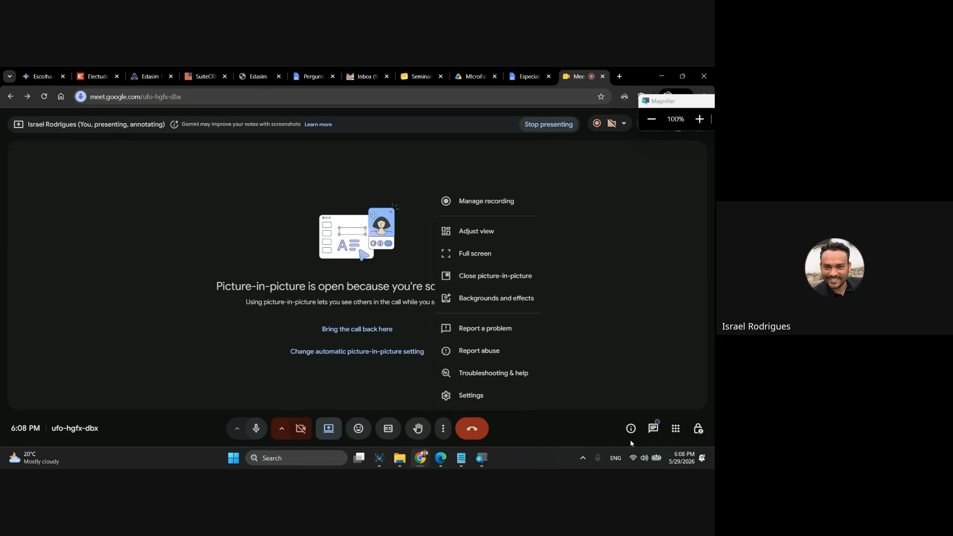
click(652, 432)
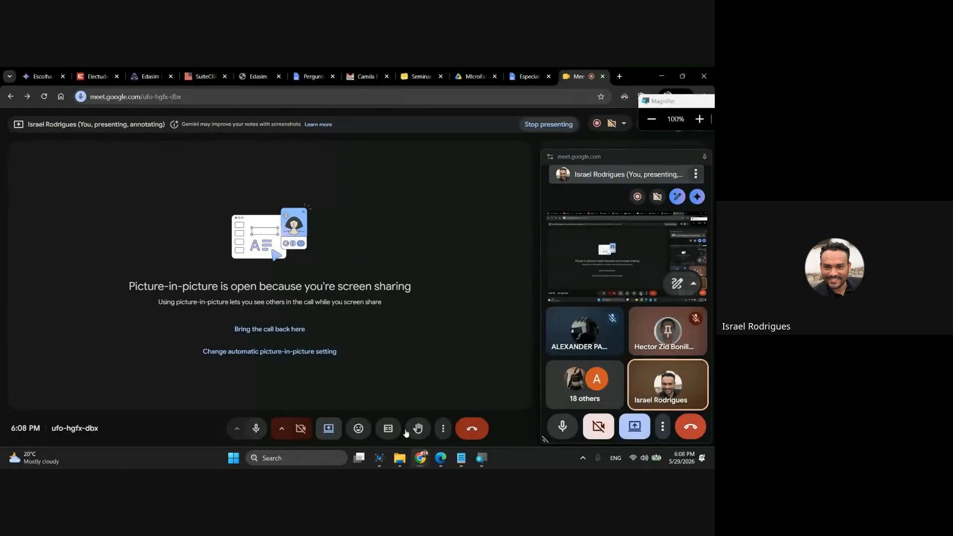
click(443, 430)
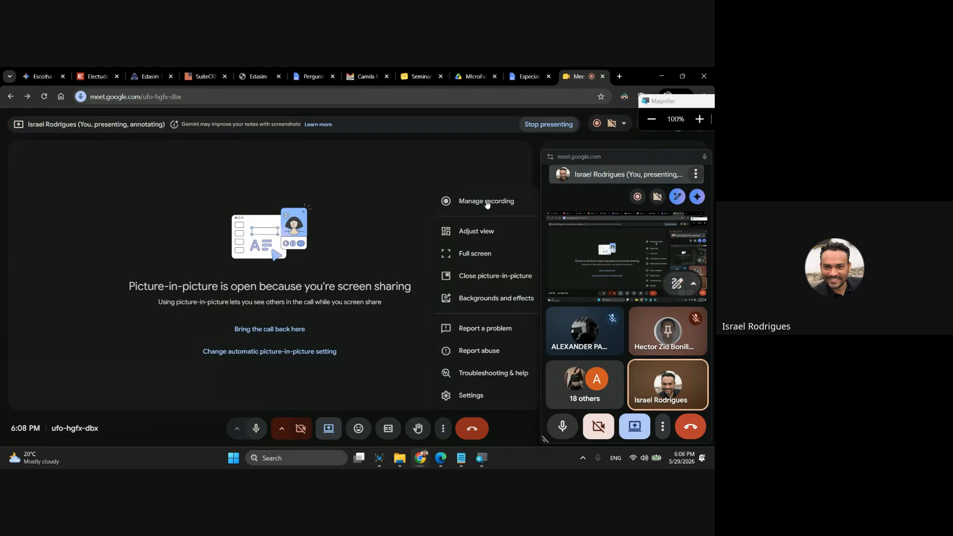
click(497, 148)
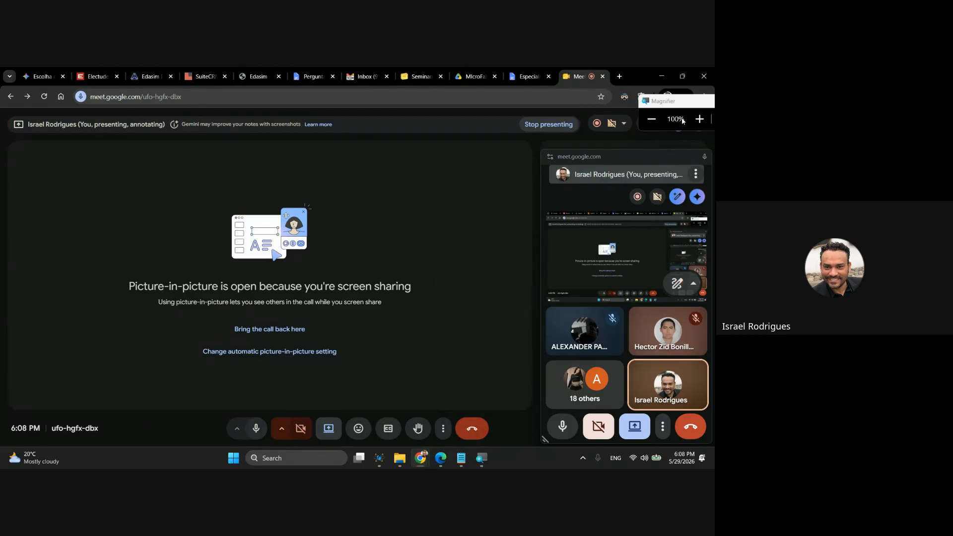
click(660, 433)
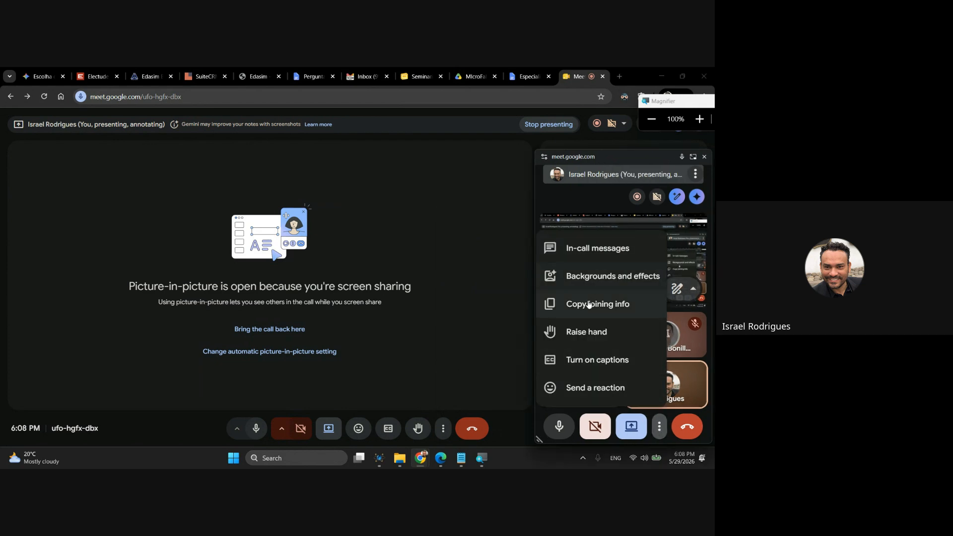
click(502, 339)
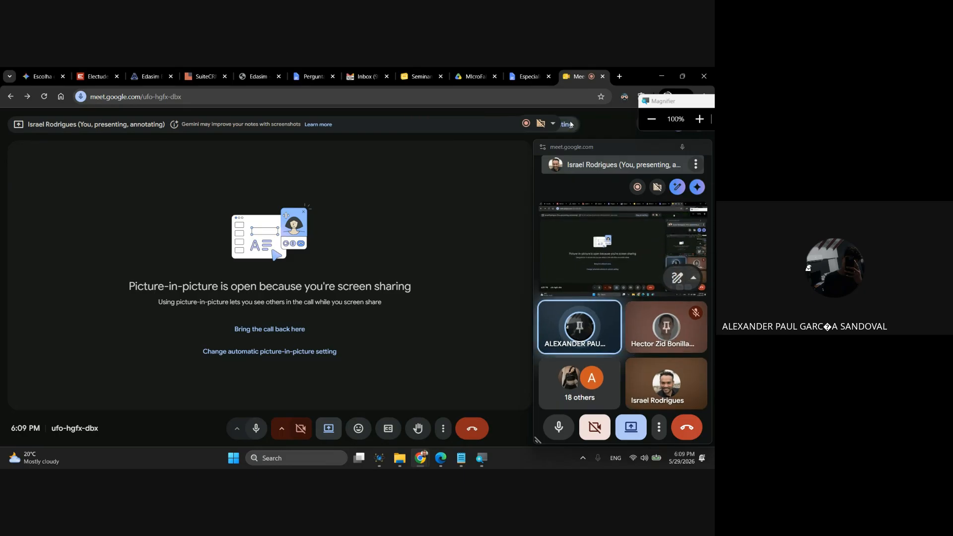
click(622, 125)
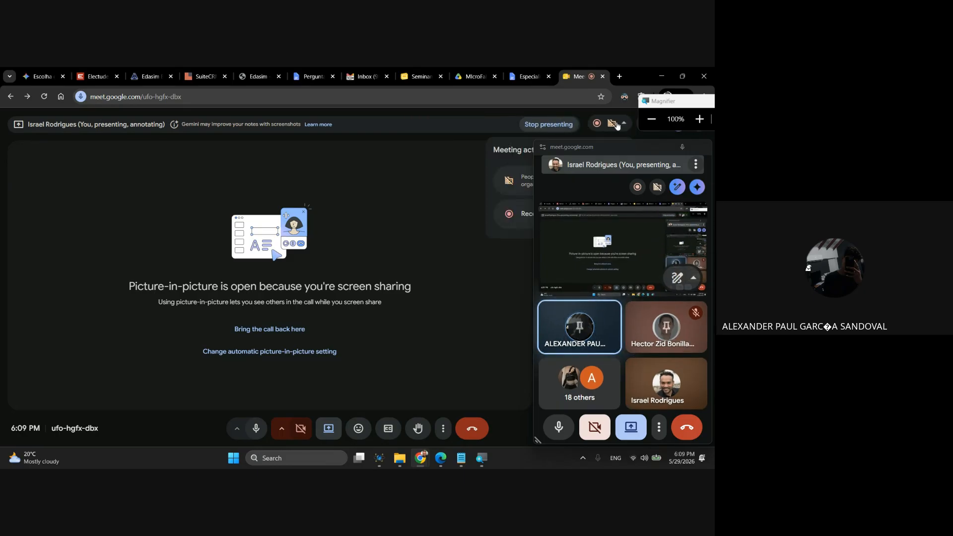
drag(623, 151, 378, 165)
click(603, 215)
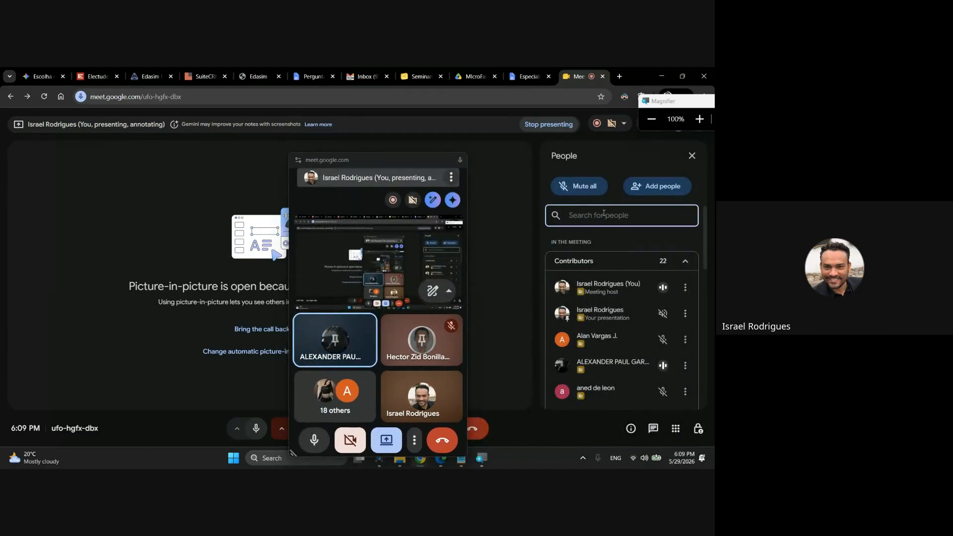
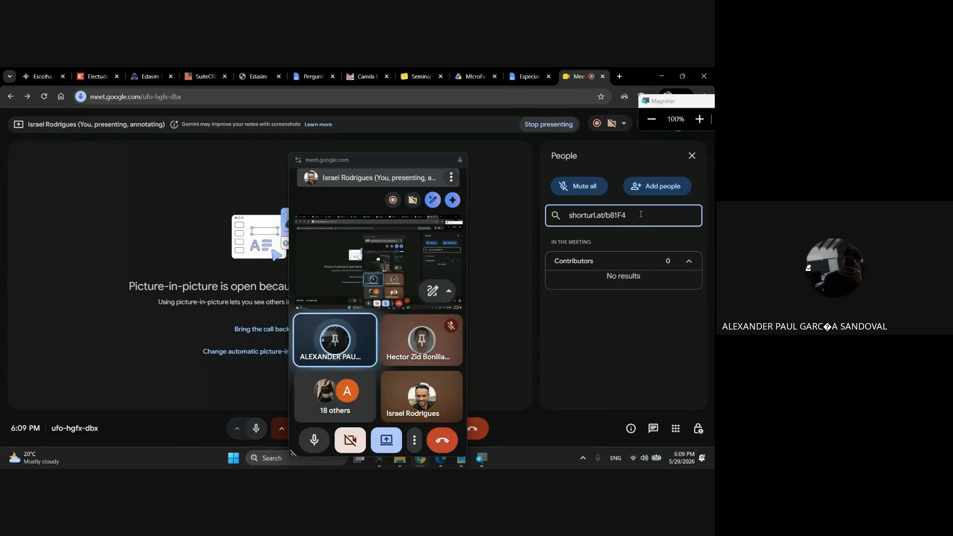
key(ctrl+z)
click(527, 243)
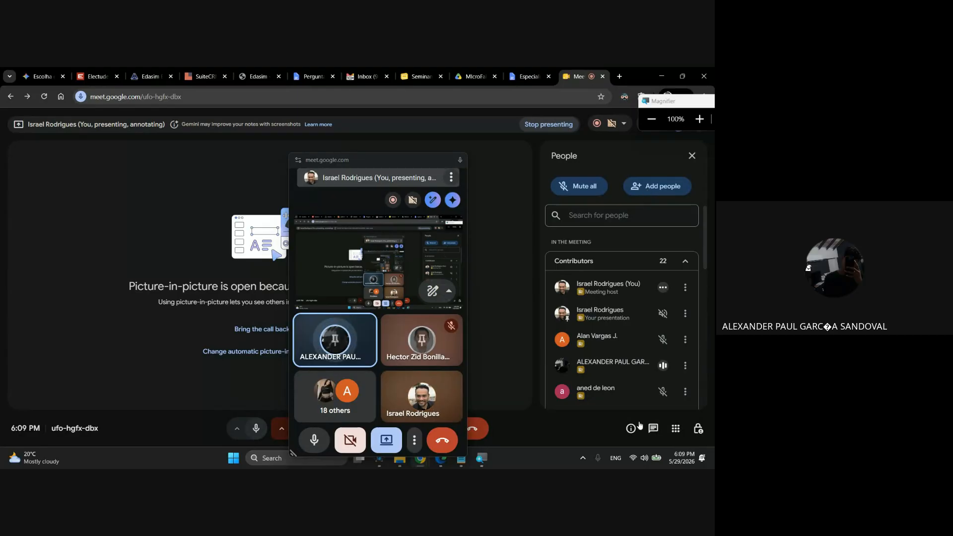
click(663, 431)
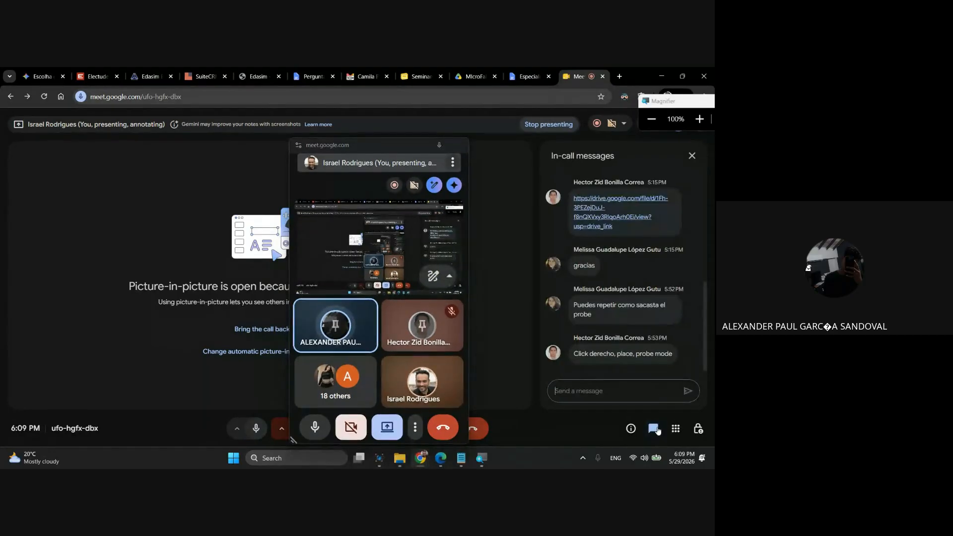
key(Return)
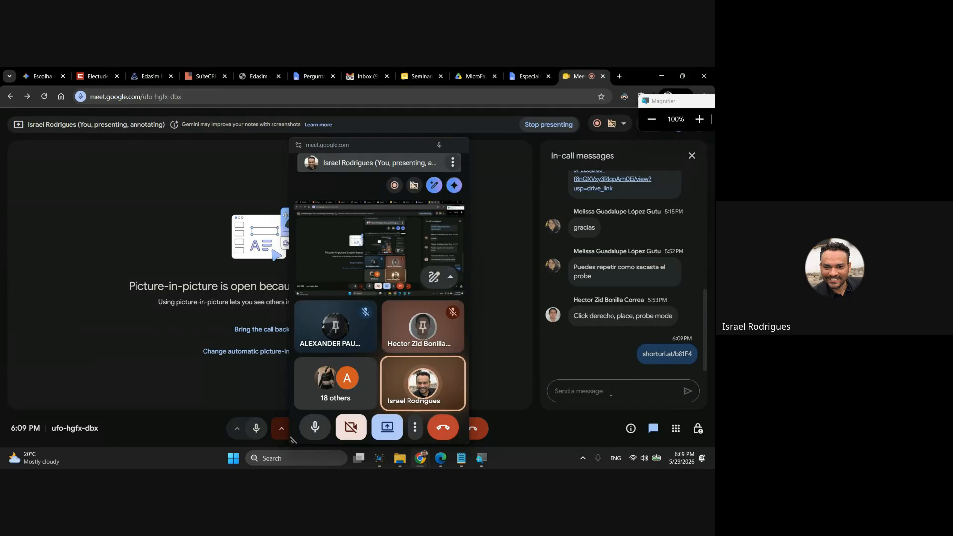
drag(377, 146, 119, 309)
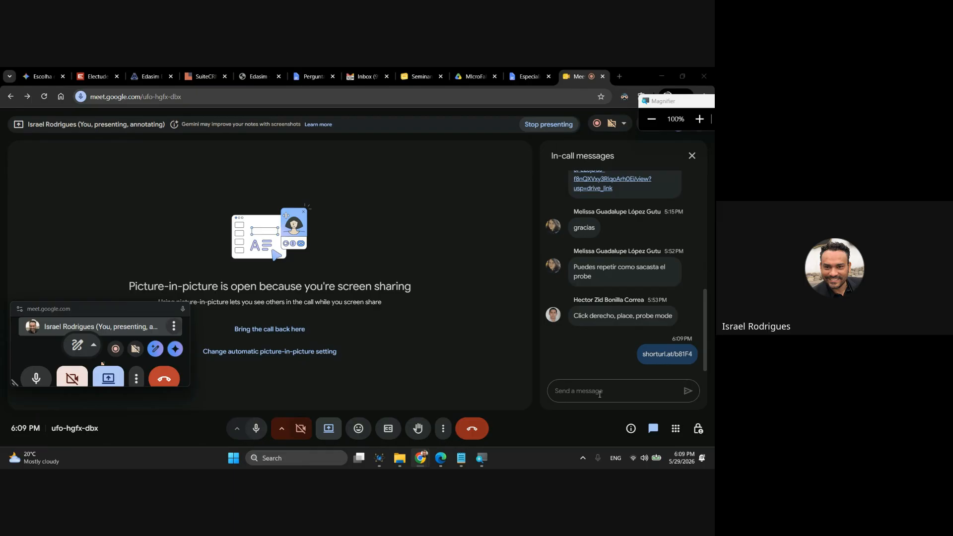
click(462, 458)
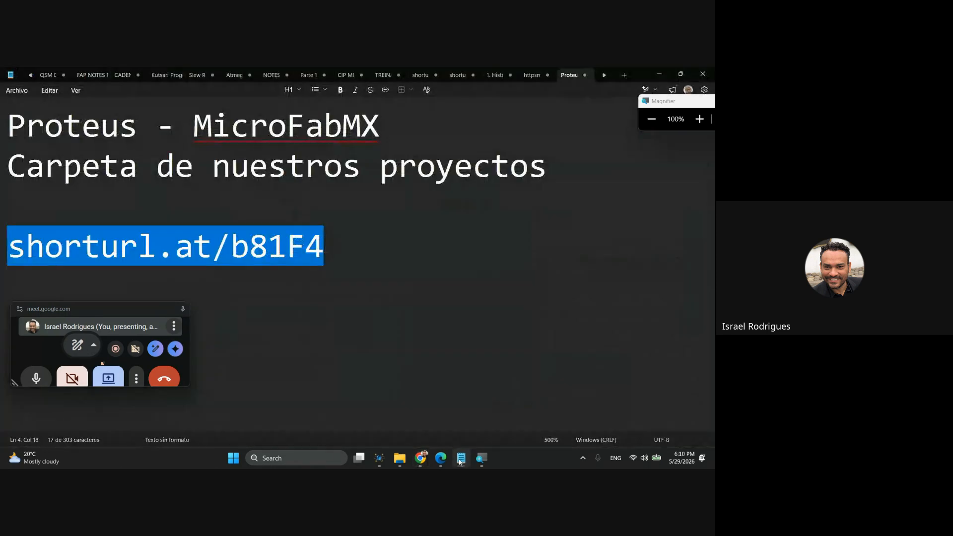
click(375, 265)
triple_click(376, 265)
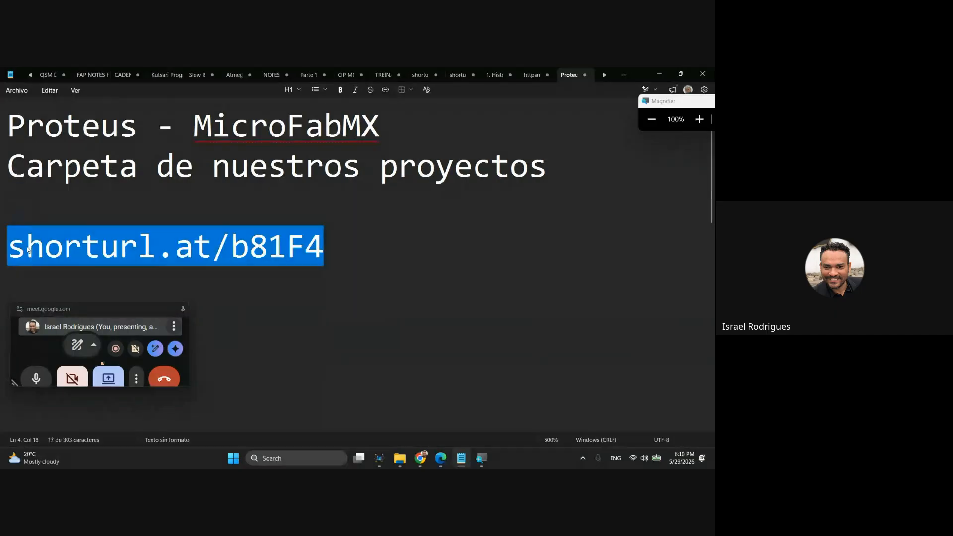
mouse_move(419, 463)
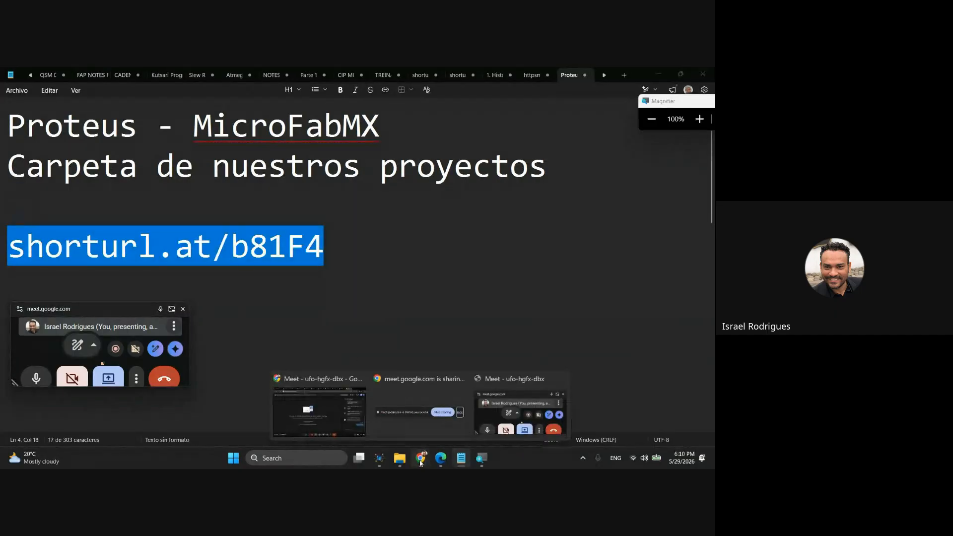
Return to the MicroFab MX - QSM Drive folder in Chrome and move the floating call window clear of the file list.
click(357, 421)
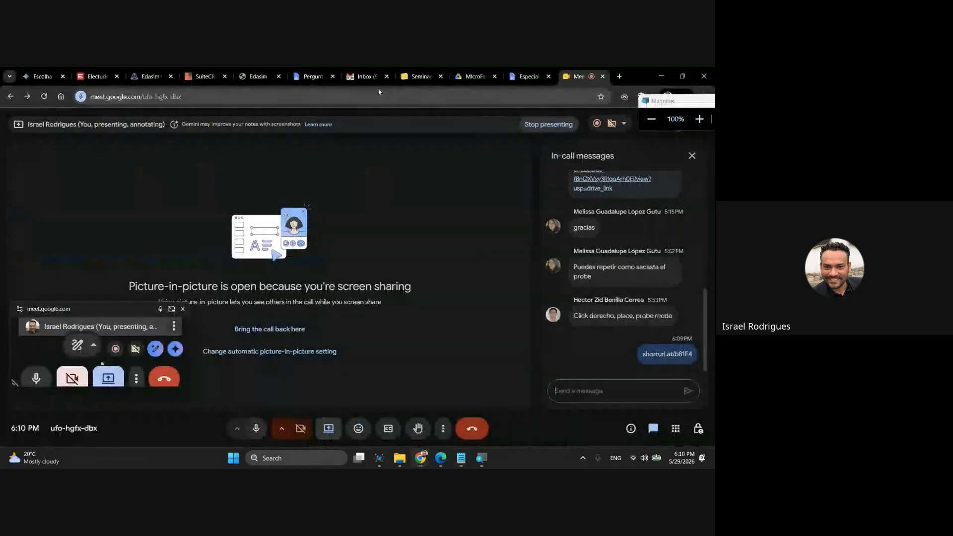
click(474, 76)
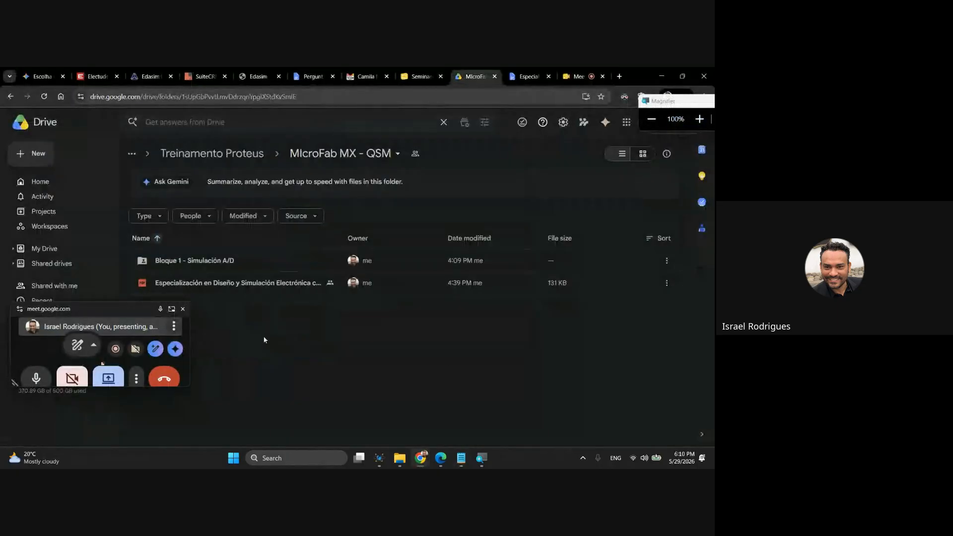
drag(115, 309, 588, 329)
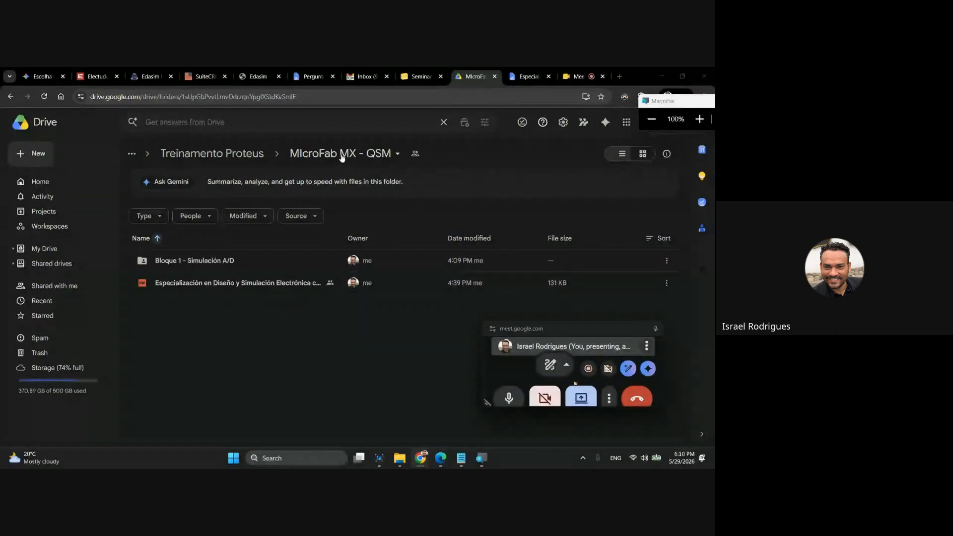
click(355, 154)
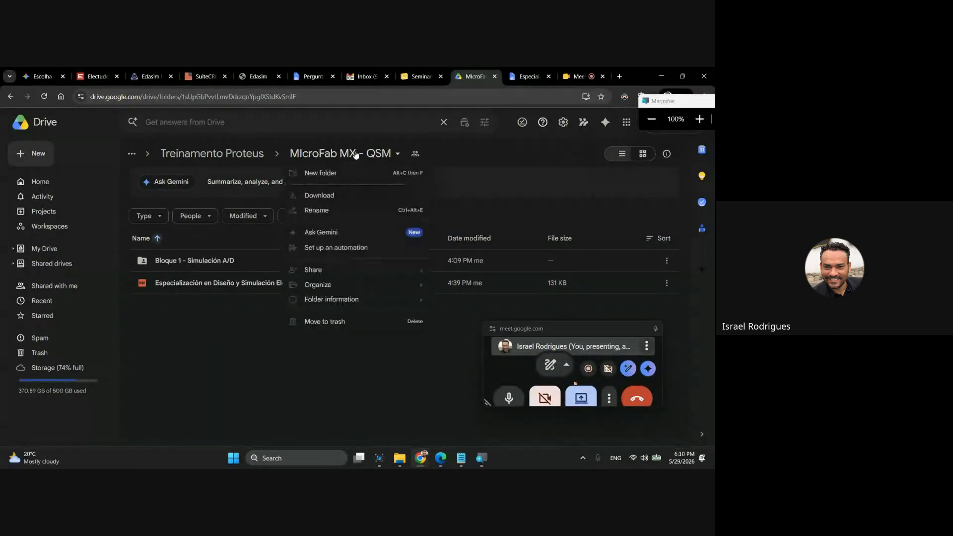
click(321, 136)
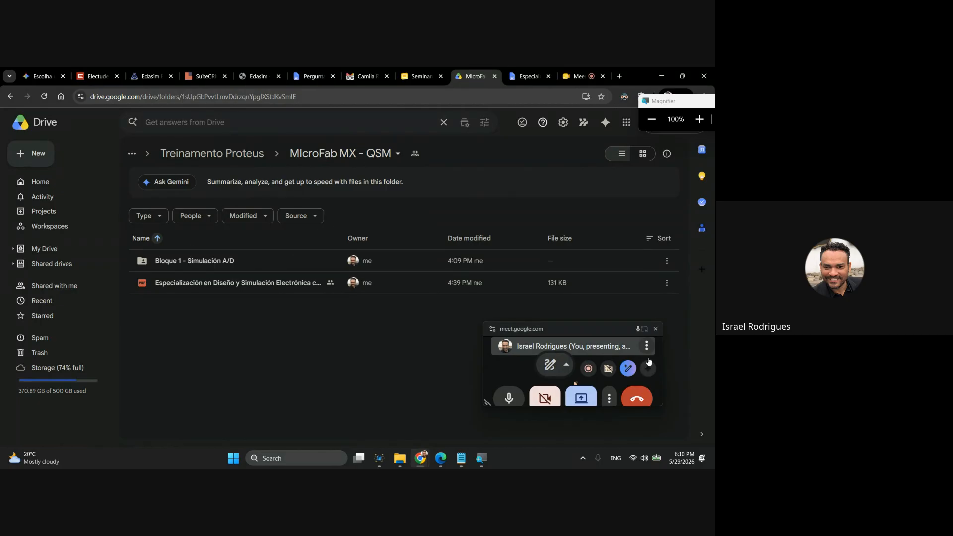
drag(591, 326, 600, 329)
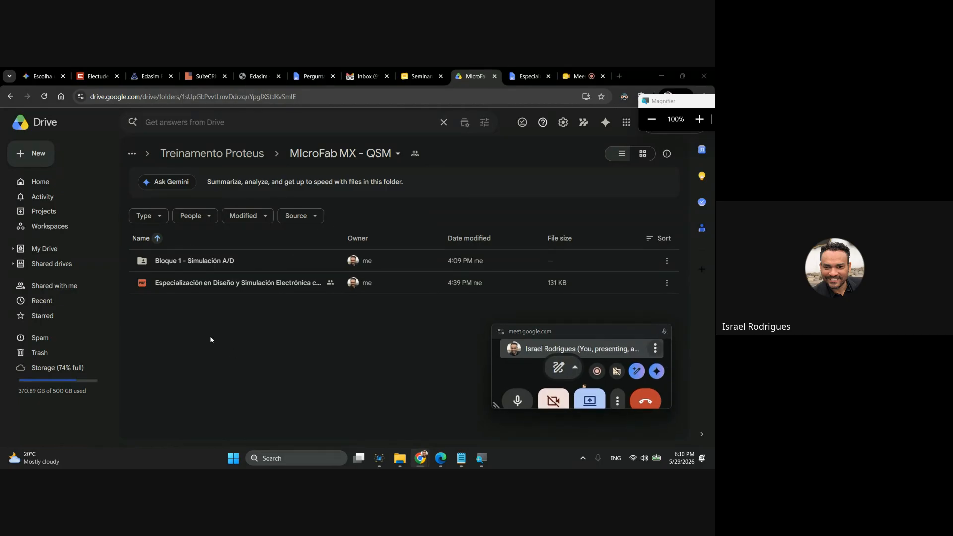
Open Bloque 1 - Simulación A/D and check the contents of its Practica 1 - RC and Practica 2 - Zener folders.
click(191, 284)
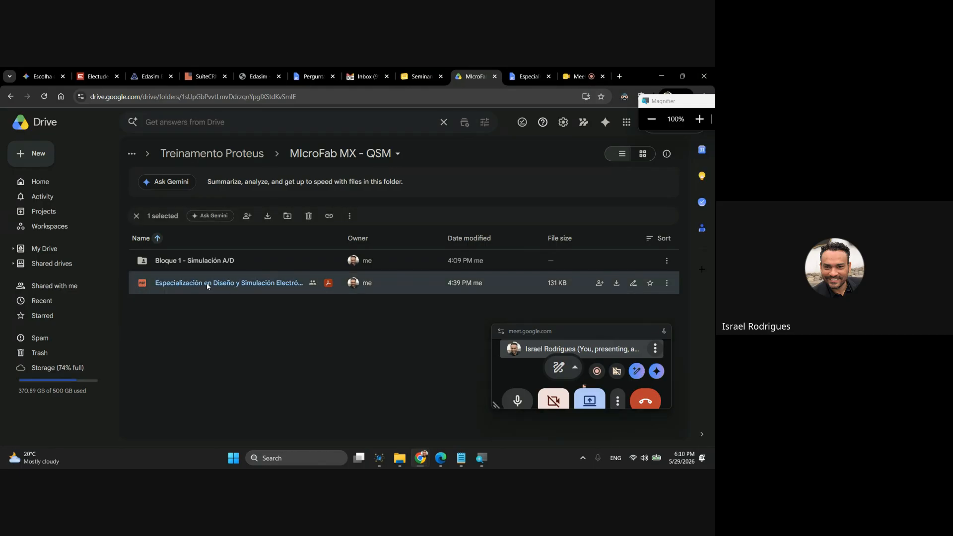
double_click(220, 261)
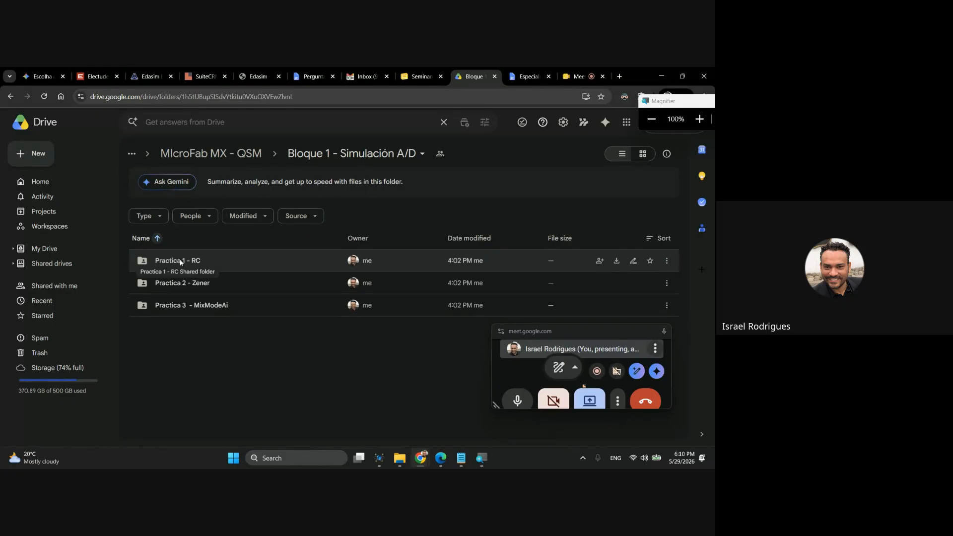
double_click(196, 262)
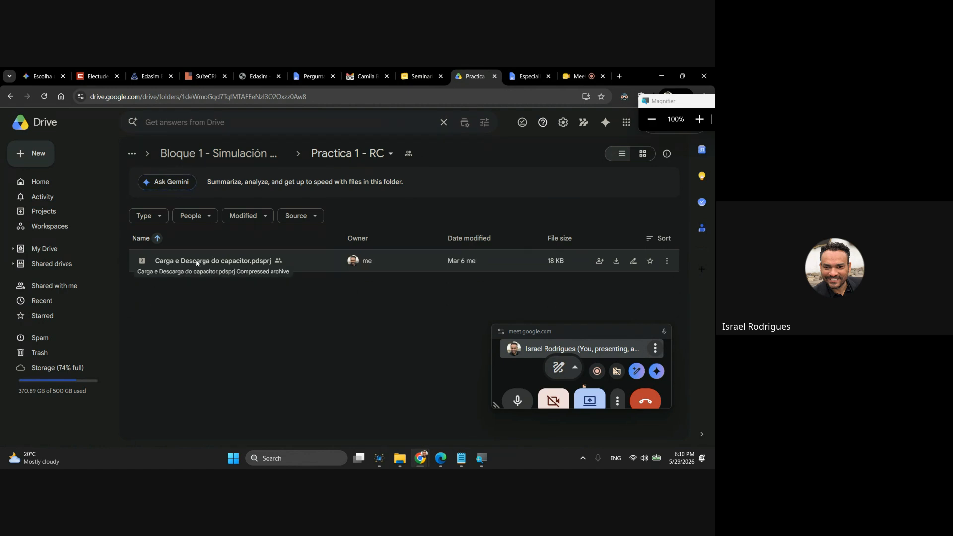
click(10, 98)
double_click(188, 283)
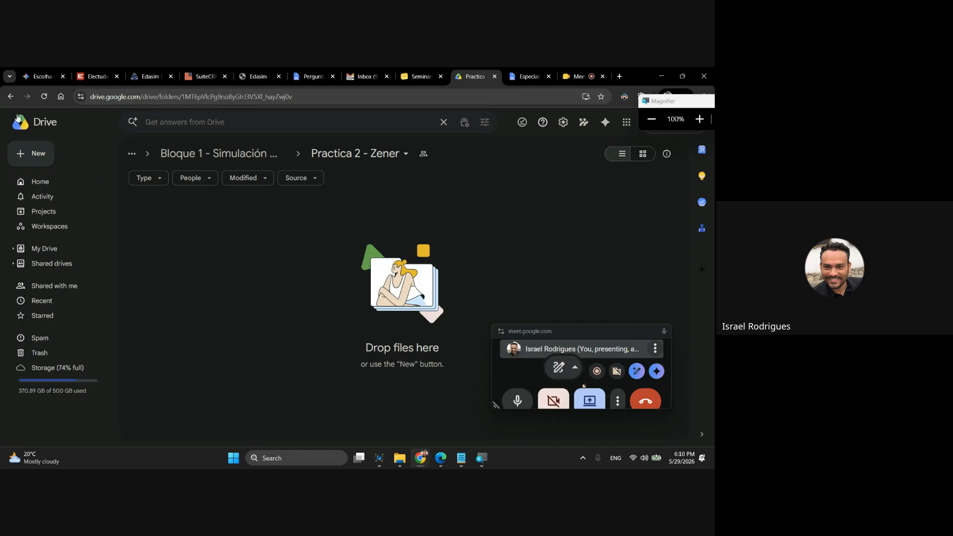
click(10, 96)
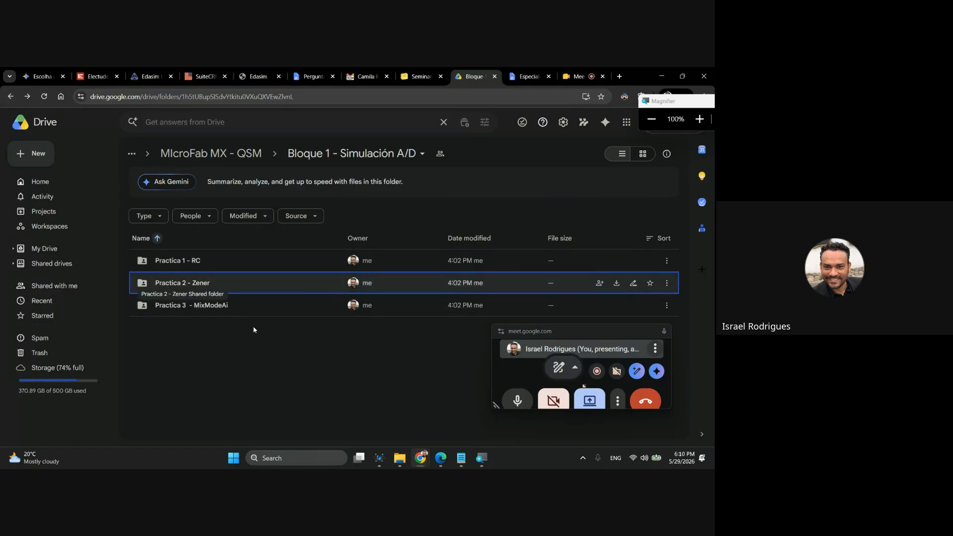
Open the Practica 3 - MixModeAi folder and select the Schmitt Trigger - Digital Osc - AI.pdsprj file.
click(290, 369)
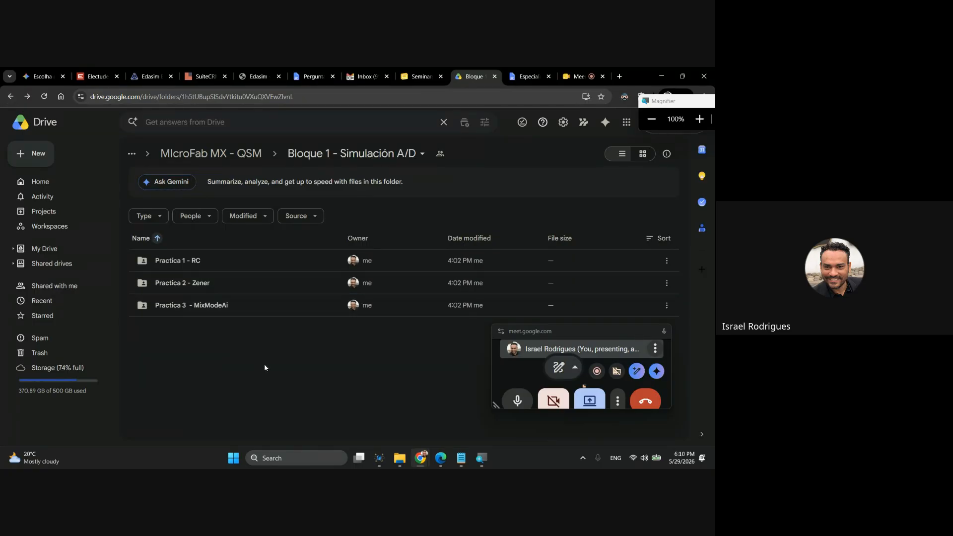
double_click(203, 306)
click(207, 262)
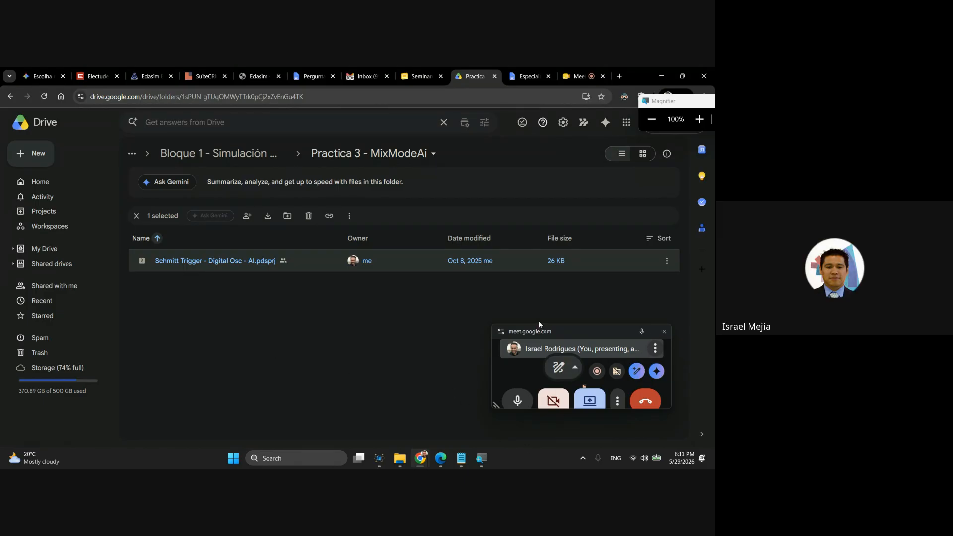
drag(540, 327, 541, 136)
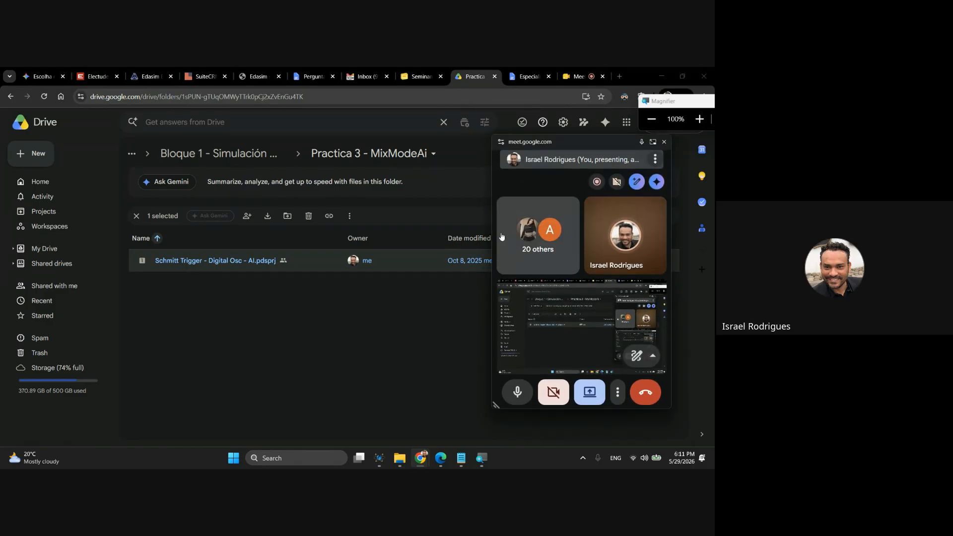
Clear the file selection and resize the floating call window to a narrow column that uncovers the file list.
drag(492, 237, 393, 232)
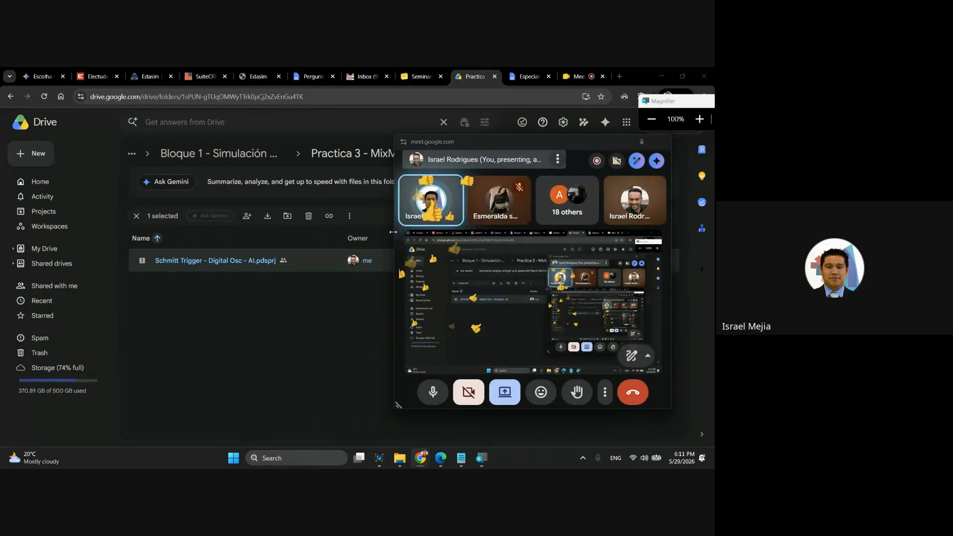
click(305, 313)
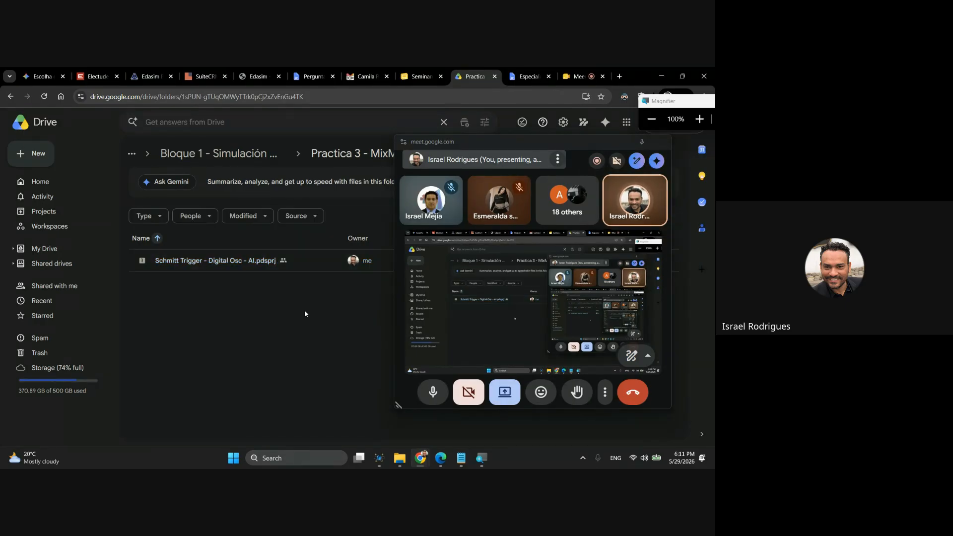
drag(392, 269, 555, 268)
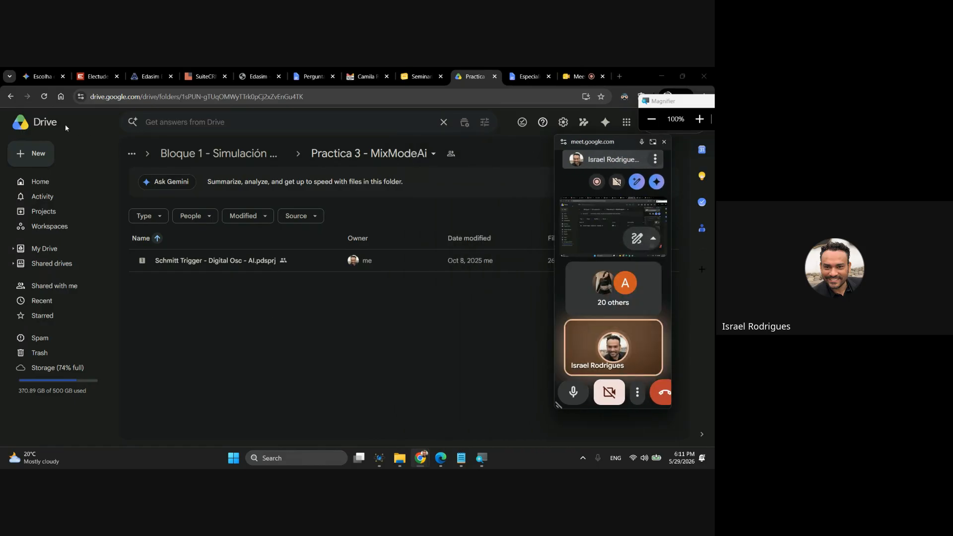
Go back up to the MIcroFab MX - QSM folder and reopen Bloque 1 - Simulación A/D.
click(10, 96)
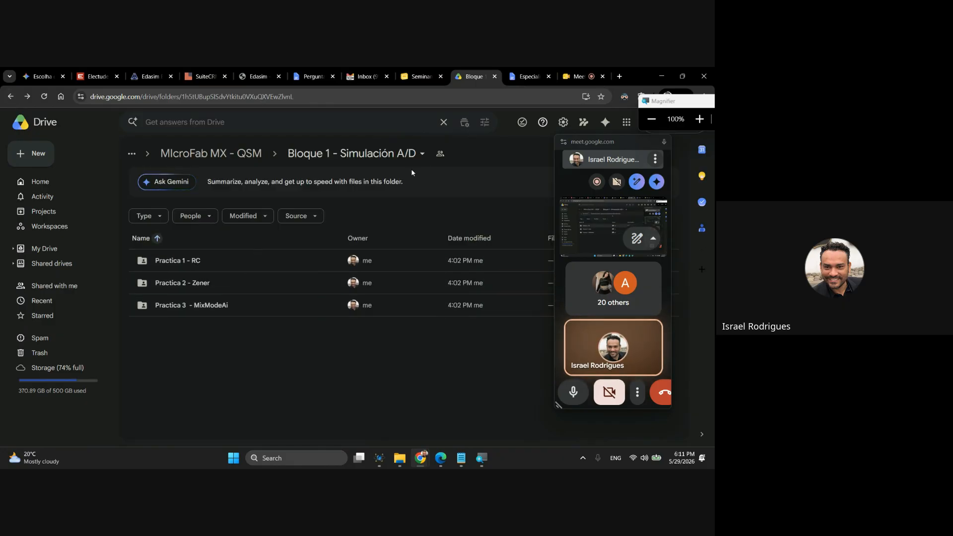
click(211, 153)
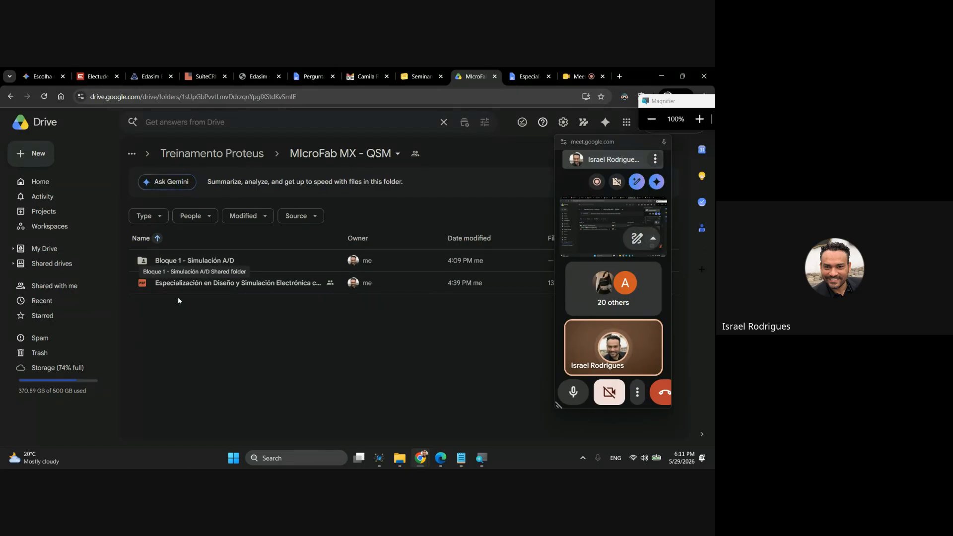
click(180, 264)
double_click(180, 261)
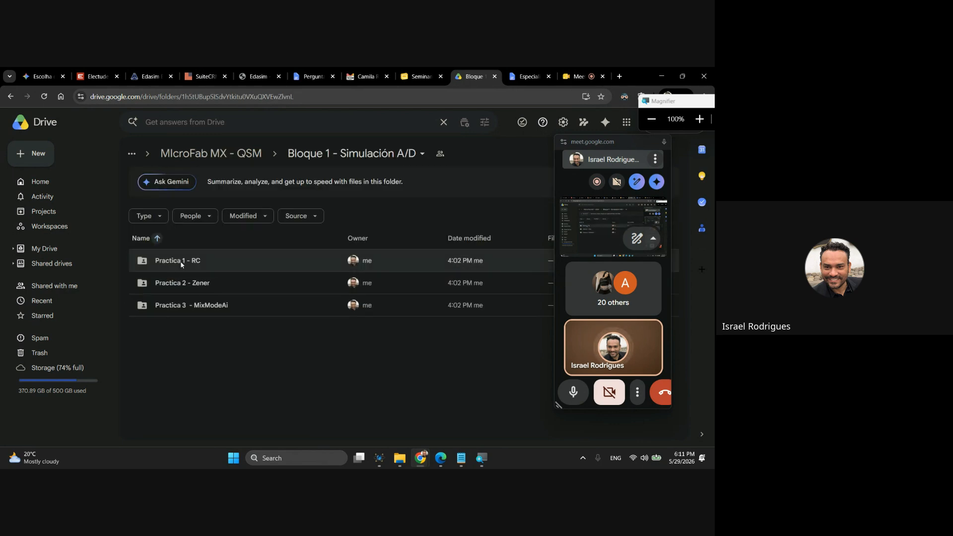
Open the Practica 3 - MixModeAi folder and show the Download option for Schmitt Trigger - Digital Osc - AI.pdsprj without downloading it.
click(194, 305)
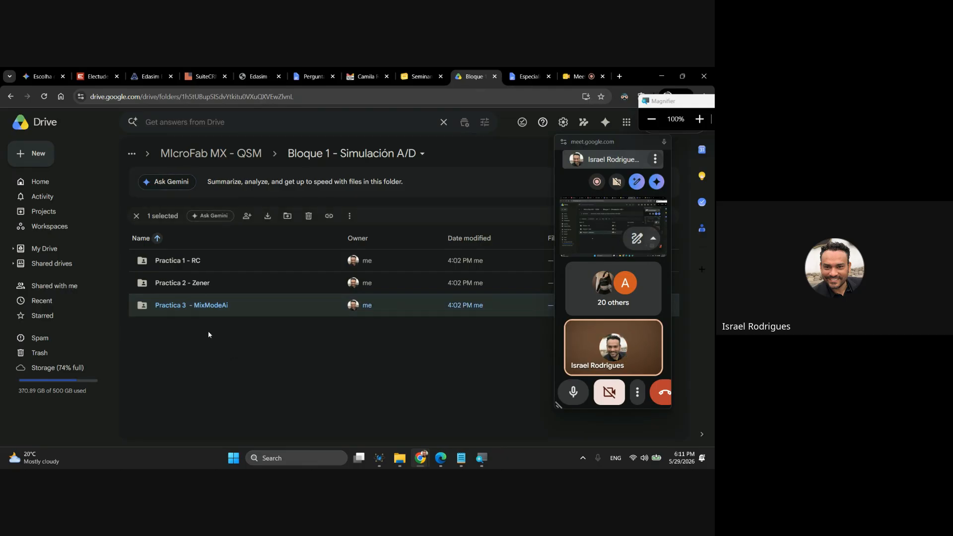
double_click(212, 306)
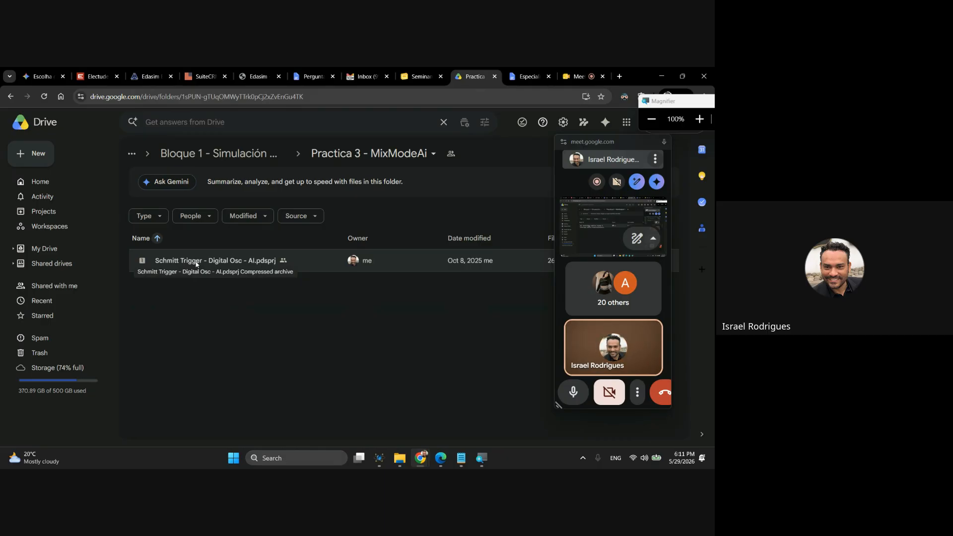
right_click(195, 263)
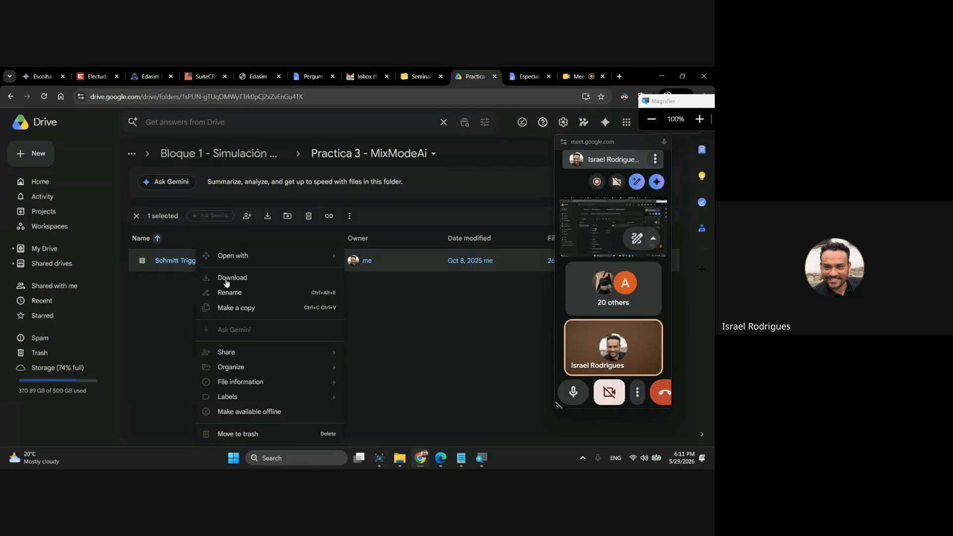
click(167, 292)
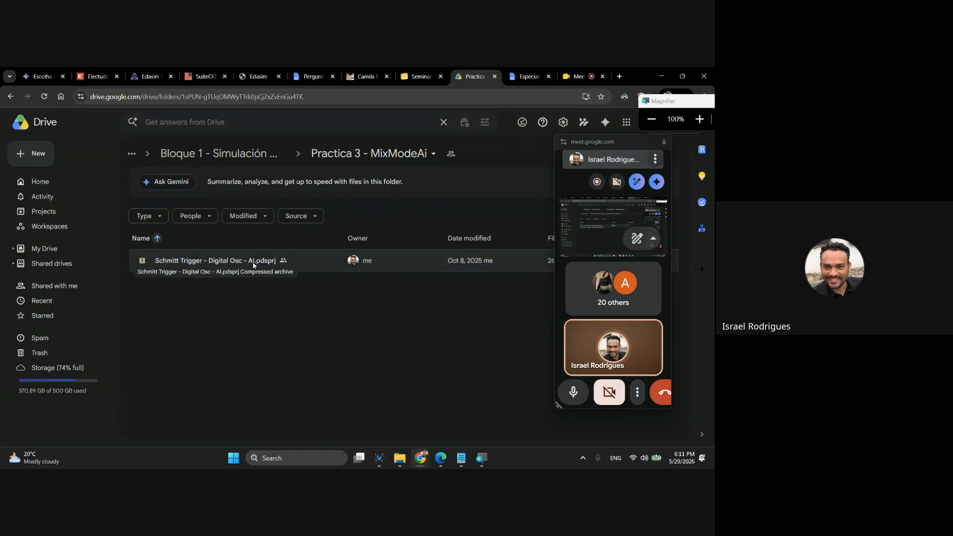
Switch to File Explorer, place its window below the Drive file list and open the local Pratica 3 - MixModeAi folder.
click(399, 456)
drag(293, 78, 307, 296)
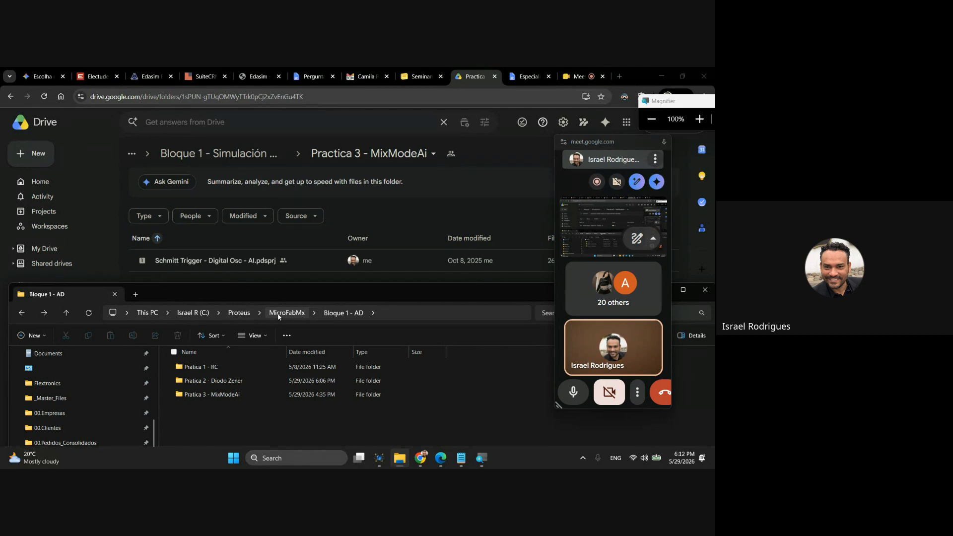
double_click(225, 397)
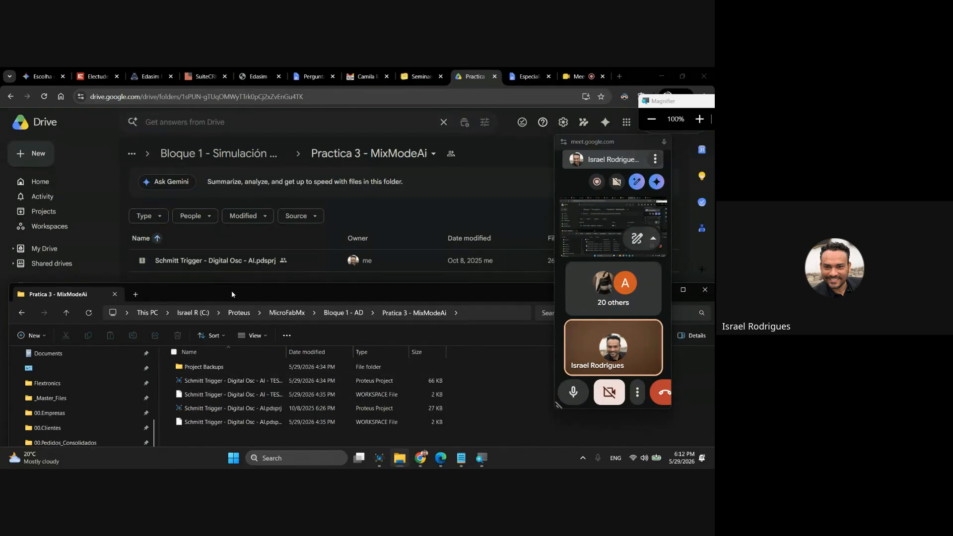
drag(230, 293, 235, 290)
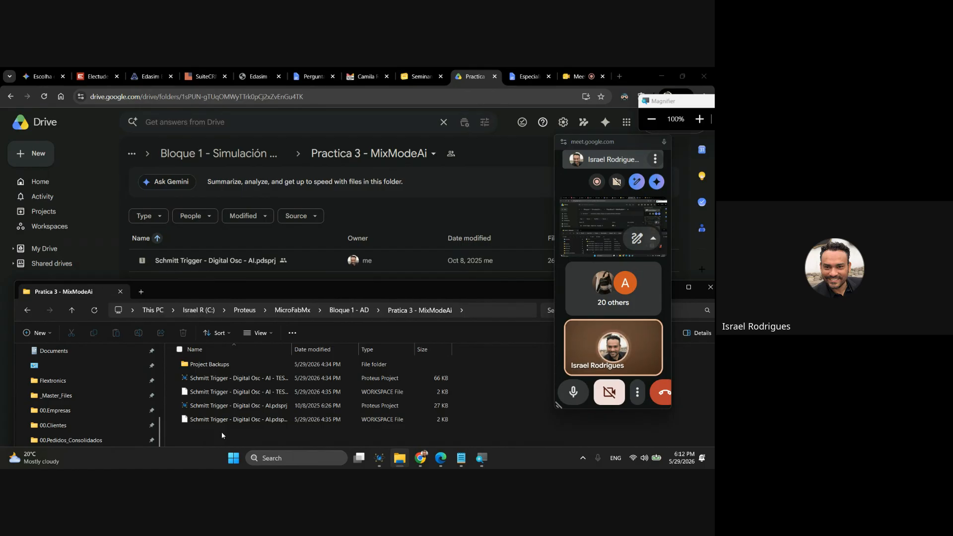
Widen the Name column to show full file names and open Schmitt Trigger - Digital Osc - AI.pdsprj in Proteus.
drag(293, 345, 378, 344)
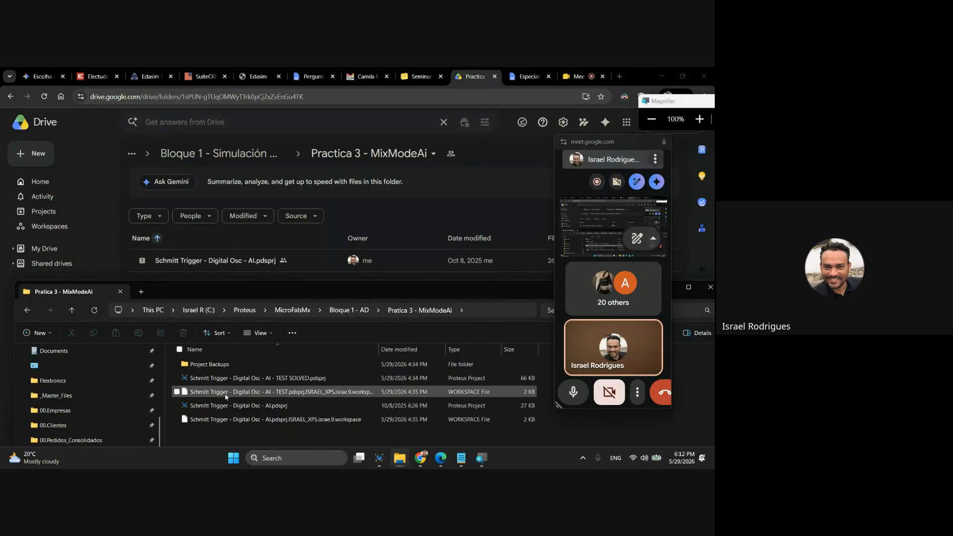
click(215, 406)
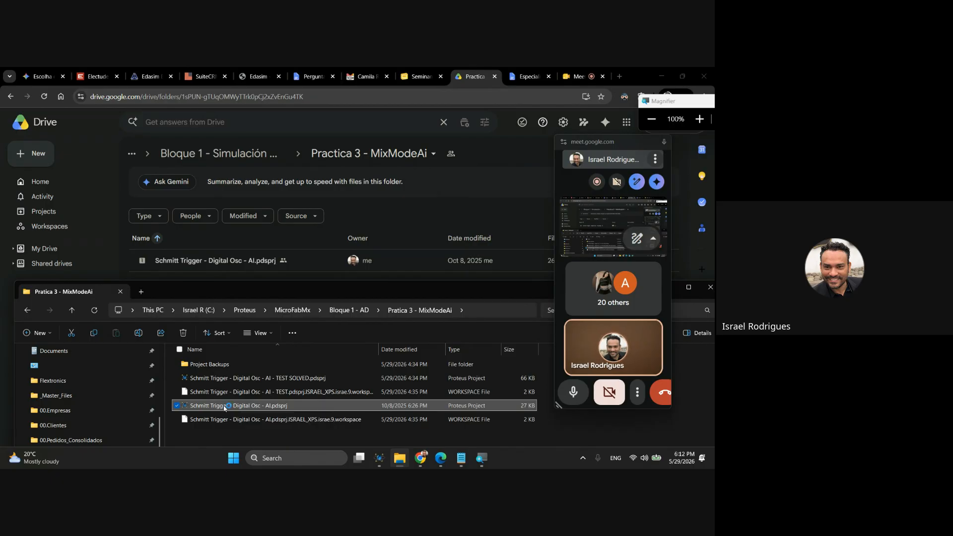
double_click(224, 406)
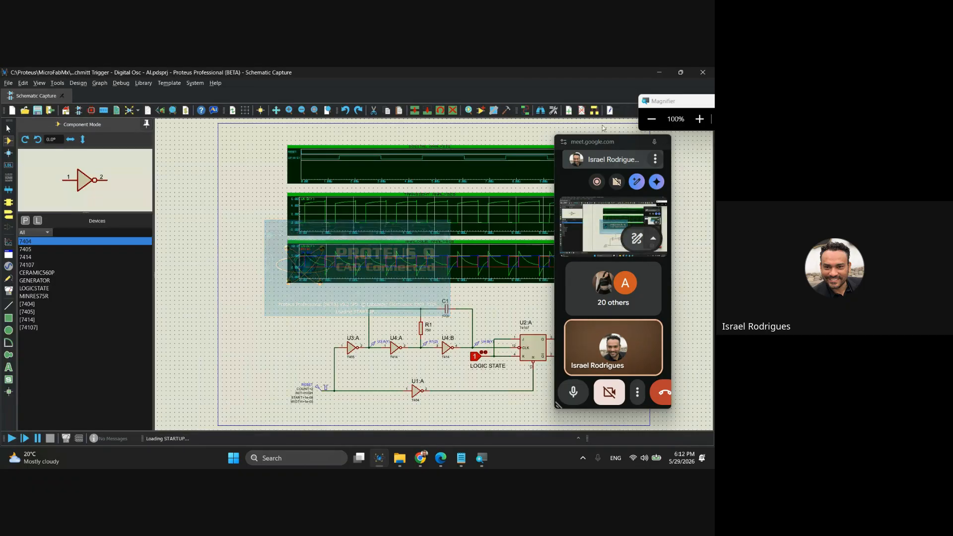
Shift the Schmitt trigger schematic and its graphs clear of the floating call window and place that window beside them.
drag(580, 143, 634, 146)
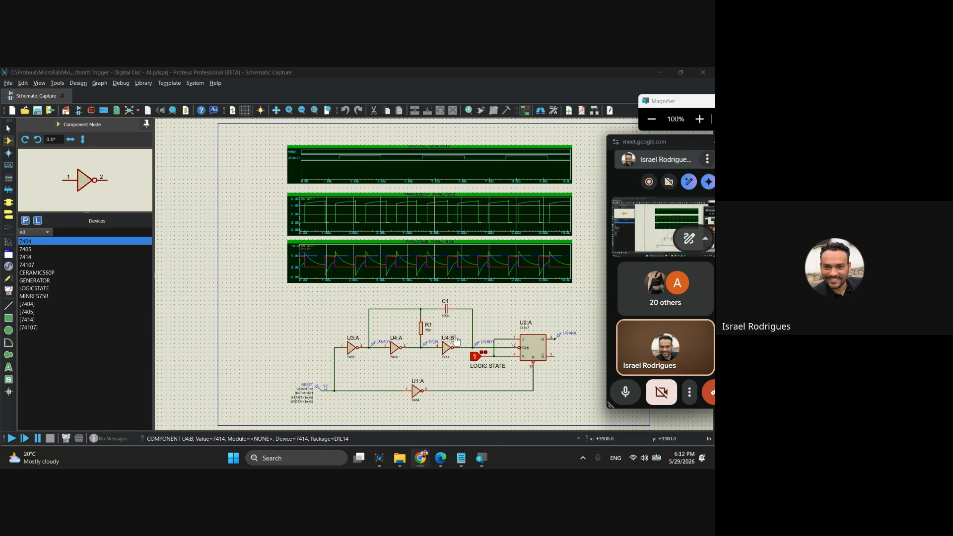
middle_click(494, 301)
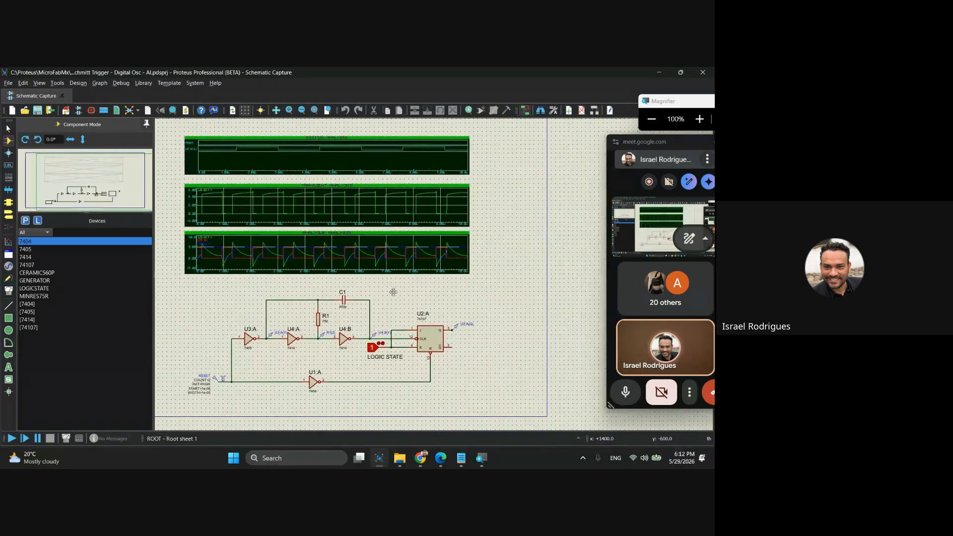
click(387, 291)
drag(657, 143, 602, 143)
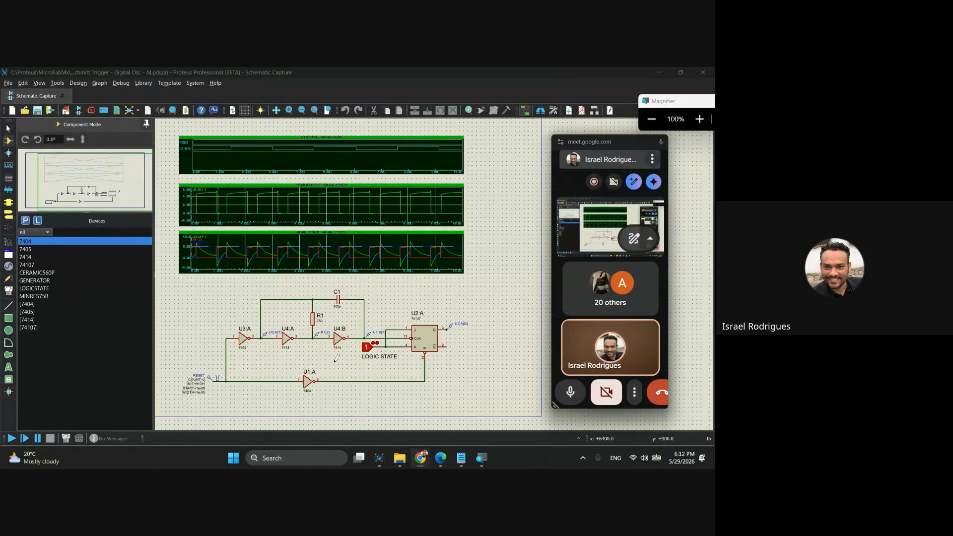
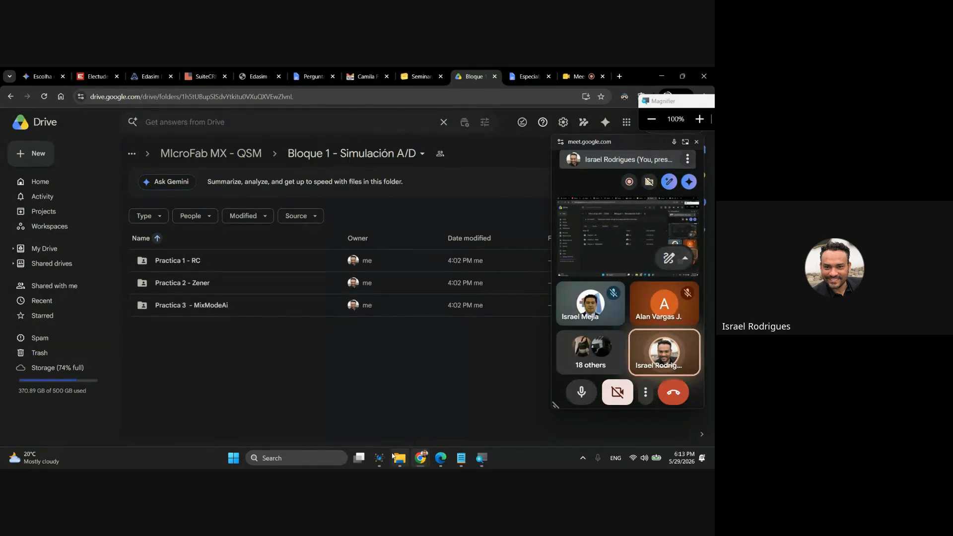
Close the two other Proteus project windows so that only the Schmitt Trigger - Digital Osc - AI project remains open.
mouse_move(379, 458)
mouse_move(414, 398)
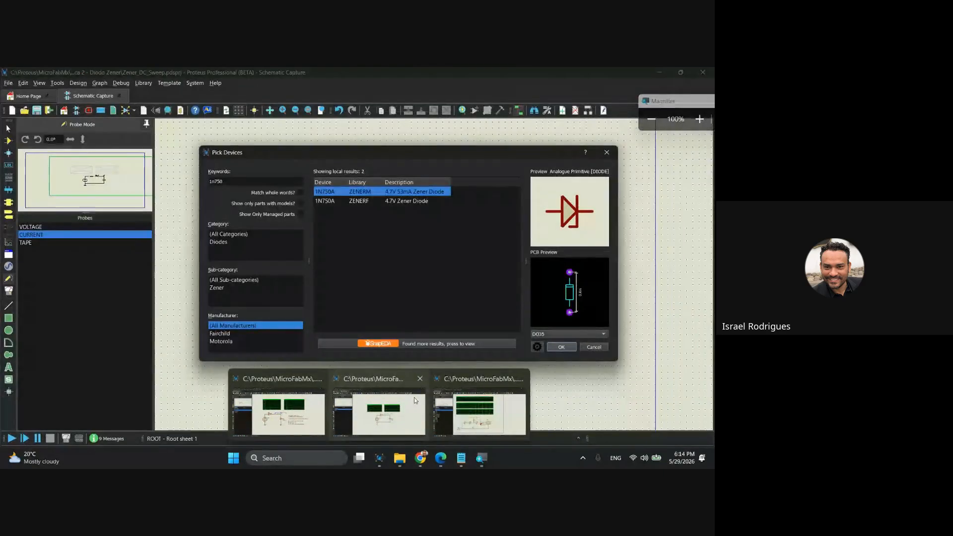
click(420, 379)
click(369, 379)
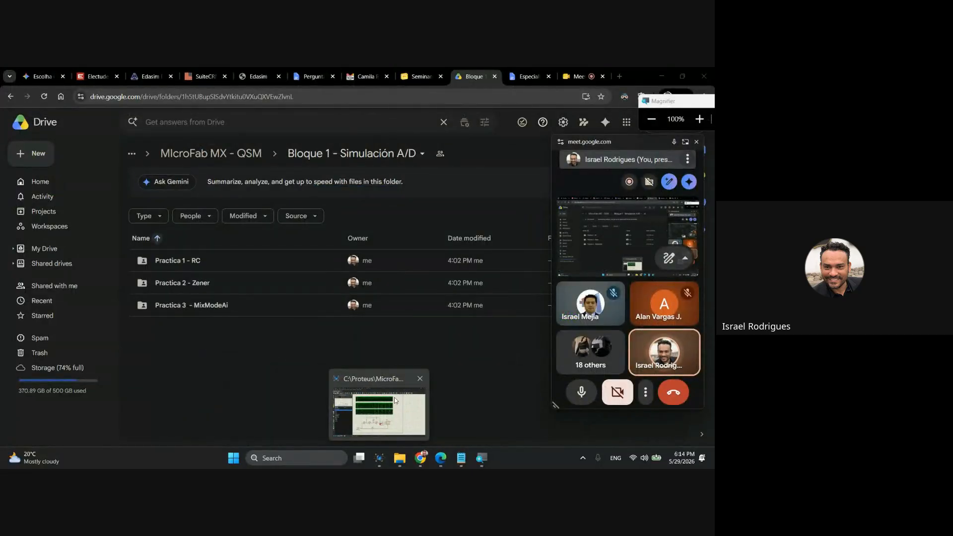
mouse_move(406, 416)
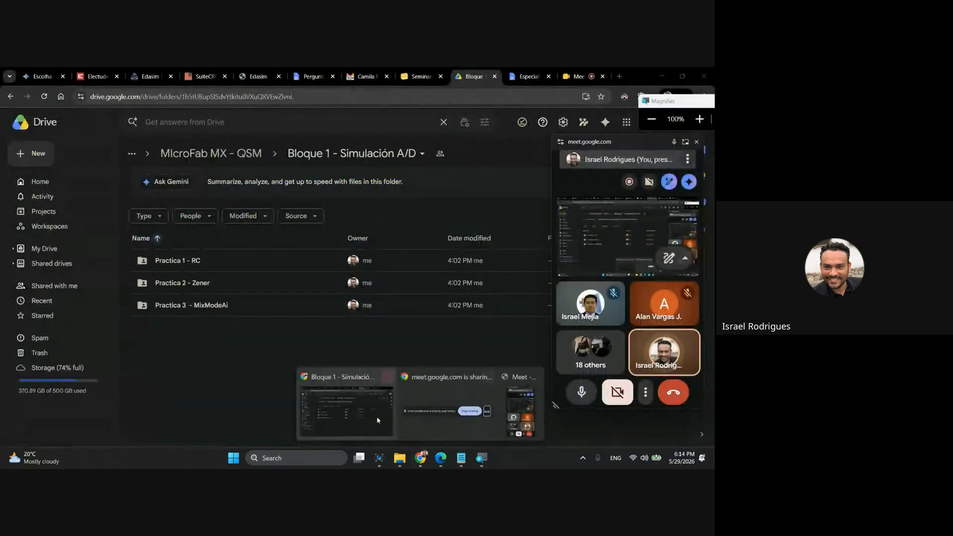
Switch from the Drive folder list to the Schmitt trigger project in Proteus and shrink the floating call window clear of the graphs and circuit.
click(195, 284)
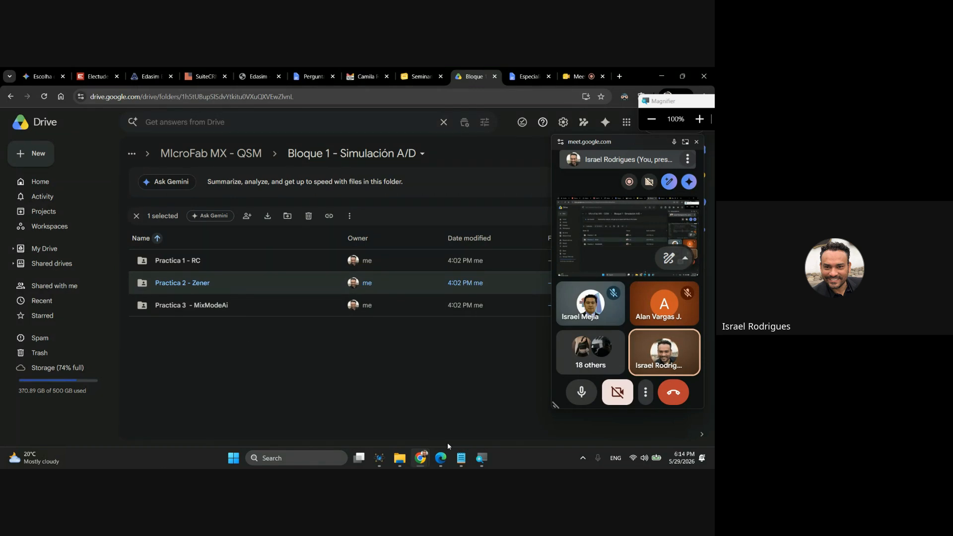
click(380, 458)
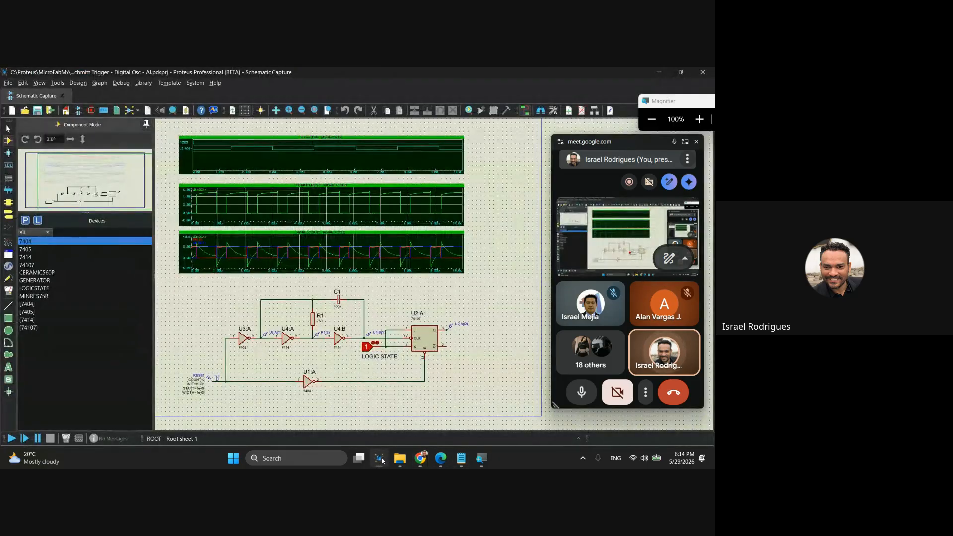
drag(607, 134, 630, 385)
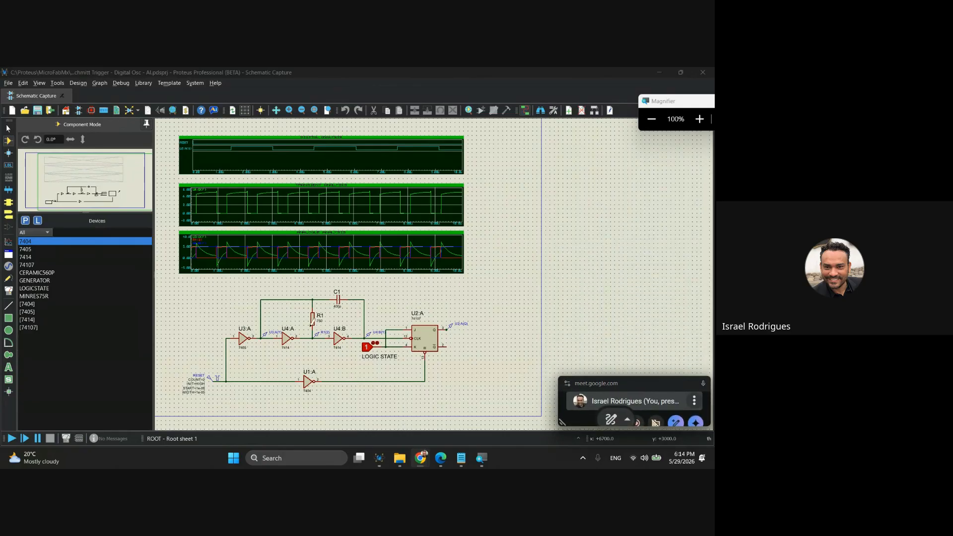
Examine the oscillator circuit by highlighting flip-flop U2:A, capacitor C1, resistor R1 and inverters U1:A and U3:A in turn.
scroll(269, 353, up, 1)
scroll(271, 349, up, 1)
scroll(341, 273, up, 1)
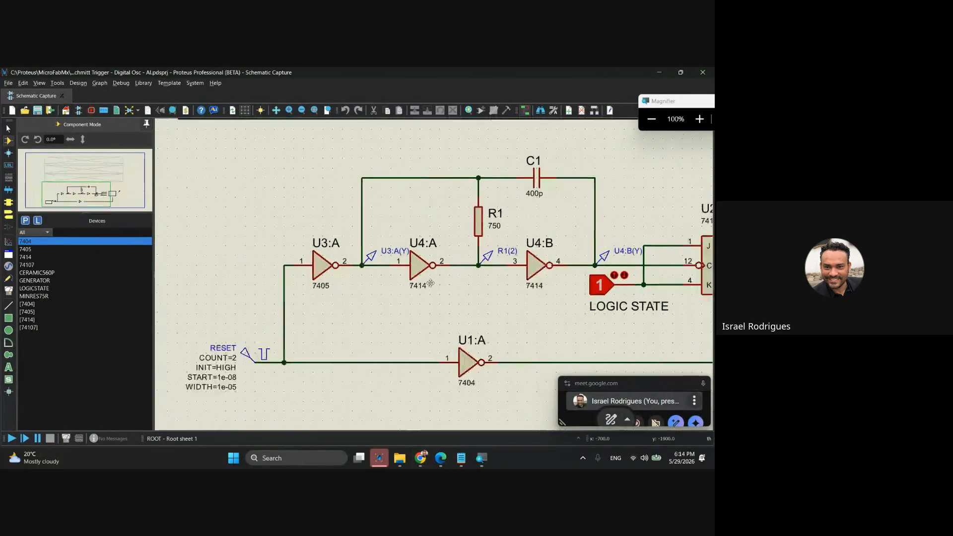
mouse_move(341, 273)
mouse_down()
mouse_move(377, 274)
mouse_move(362, 274)
mouse_up()
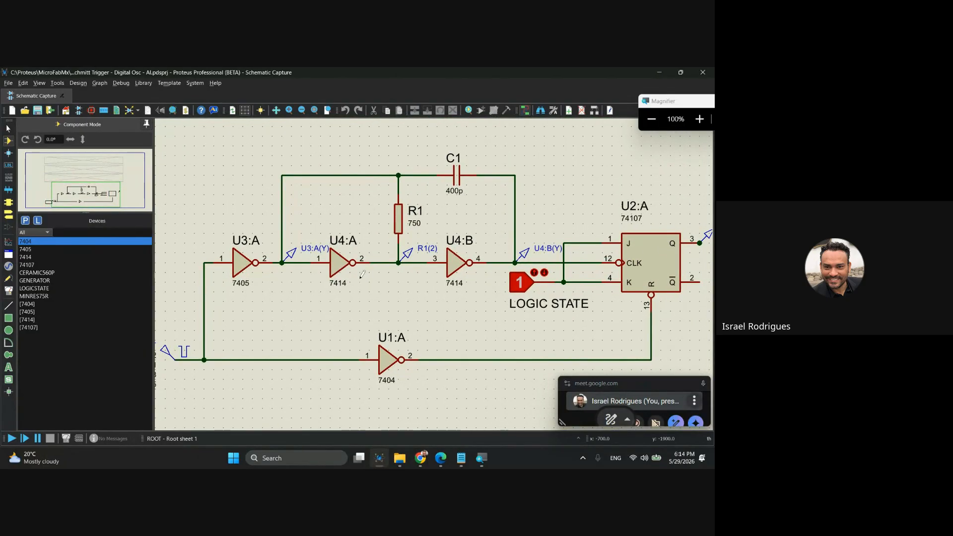
click(642, 257)
click(458, 179)
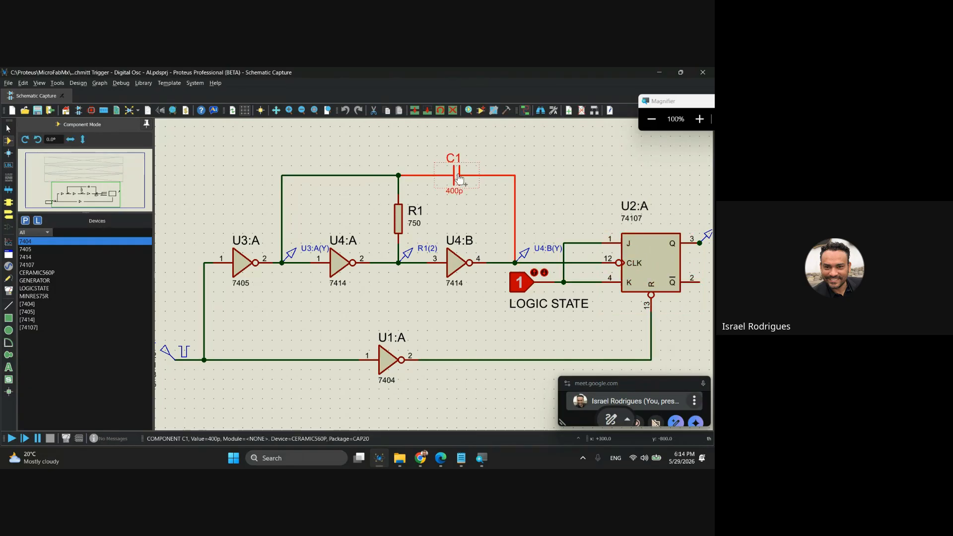
click(398, 218)
click(458, 183)
drag(365, 309, 393, 294)
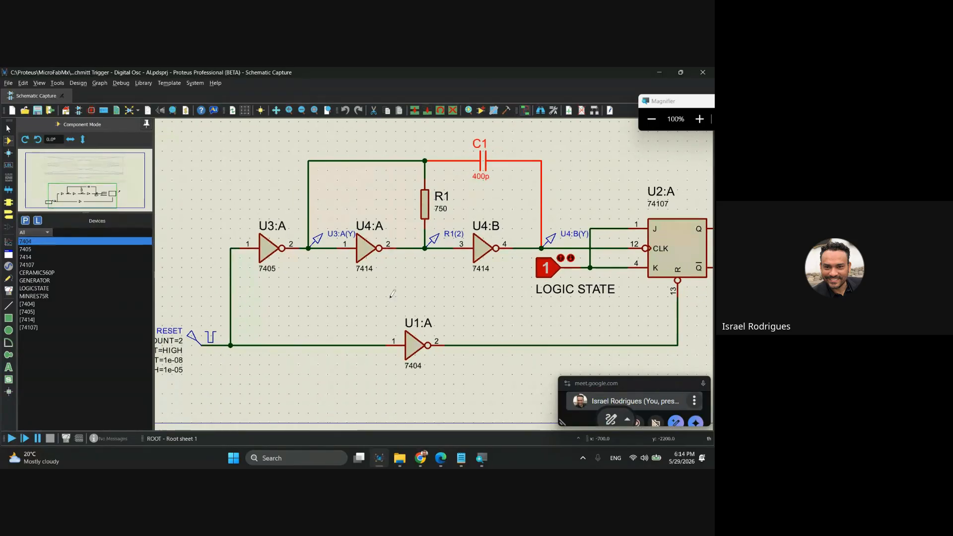
click(411, 347)
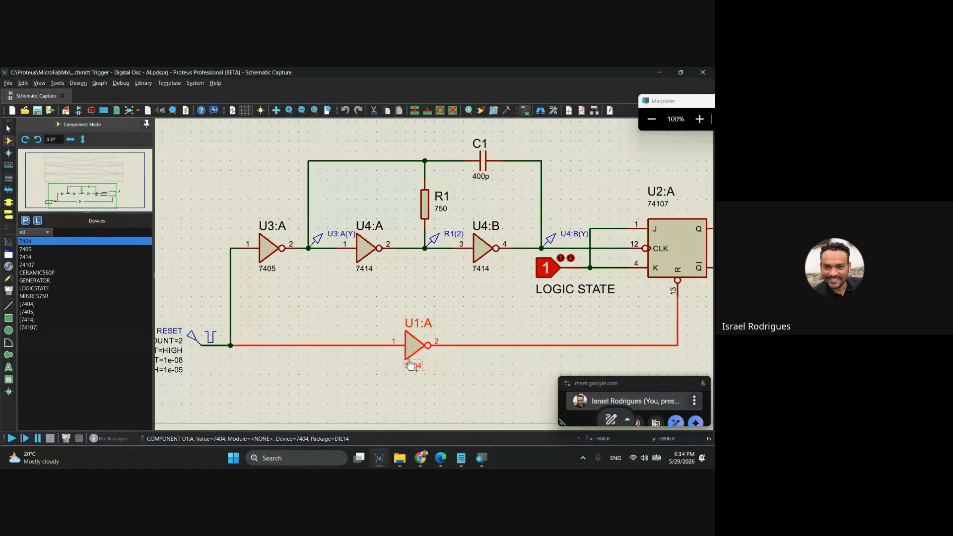
click(266, 257)
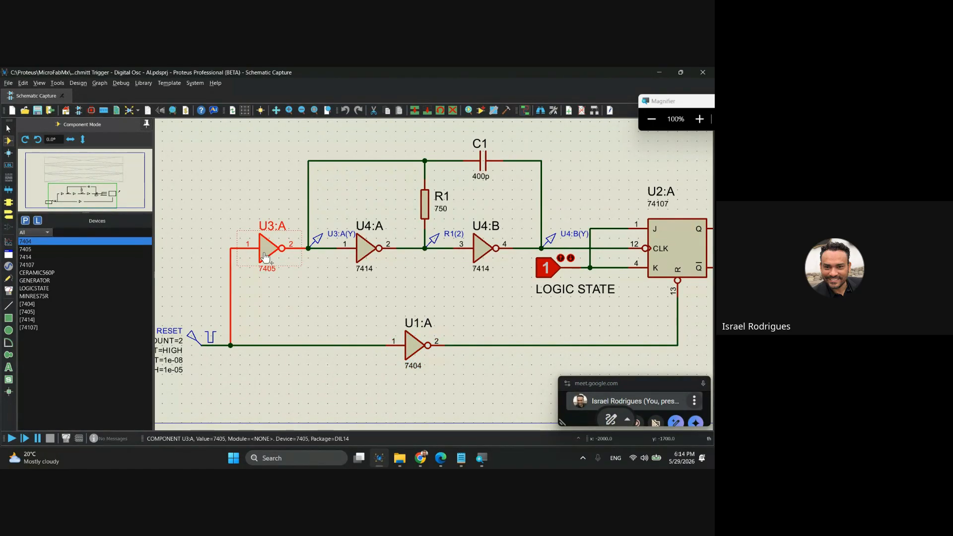
drag(315, 301, 385, 281)
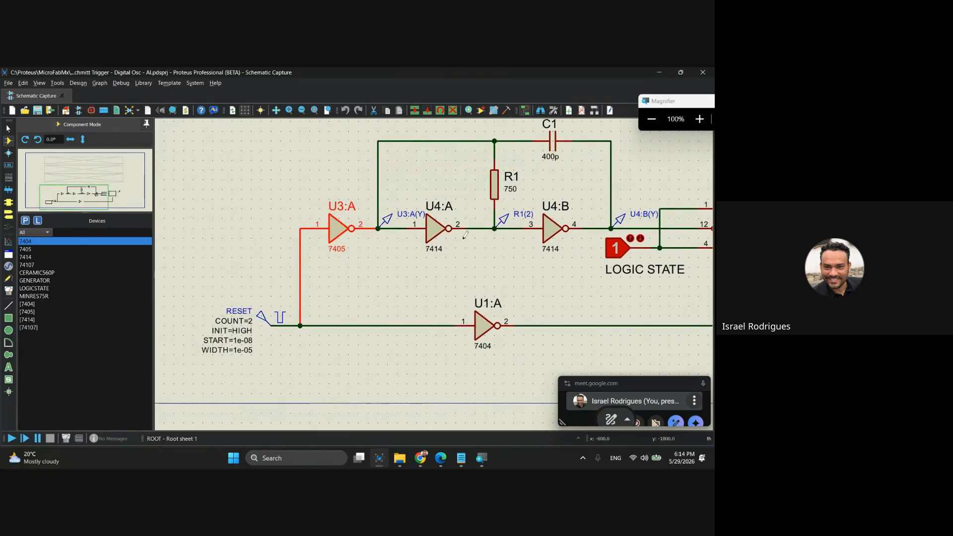
Highlight the 7414 Schmitt inverters U4:A and U4:B, and examine how feedback capacitor C1 connects to them.
scroll(463, 239, up, 1)
drag(456, 296, 373, 298)
click(306, 268)
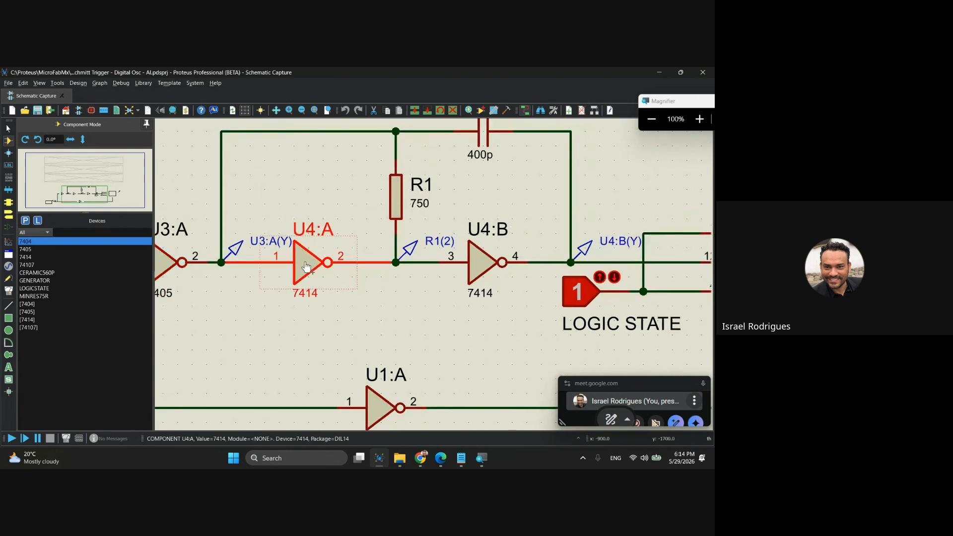
click(485, 267)
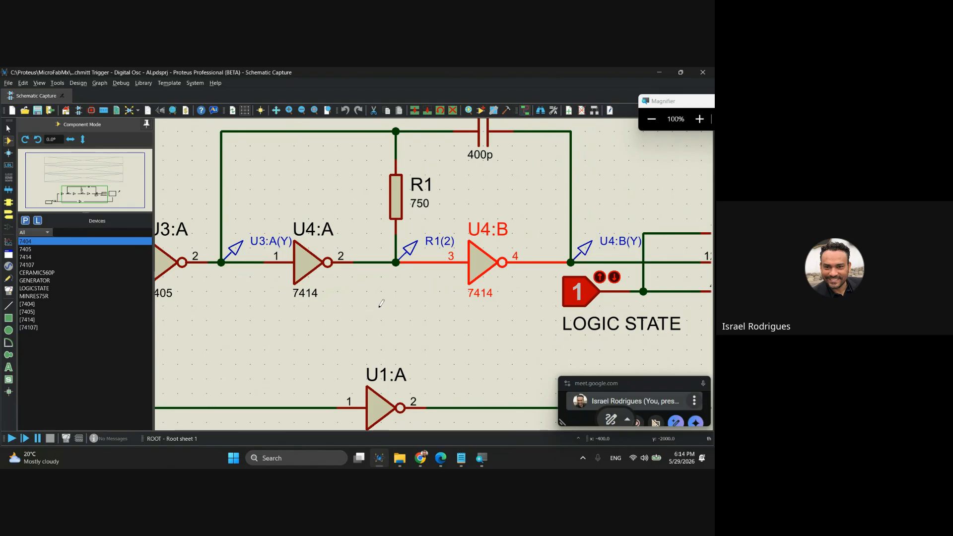
middle_click(396, 311)
click(370, 350)
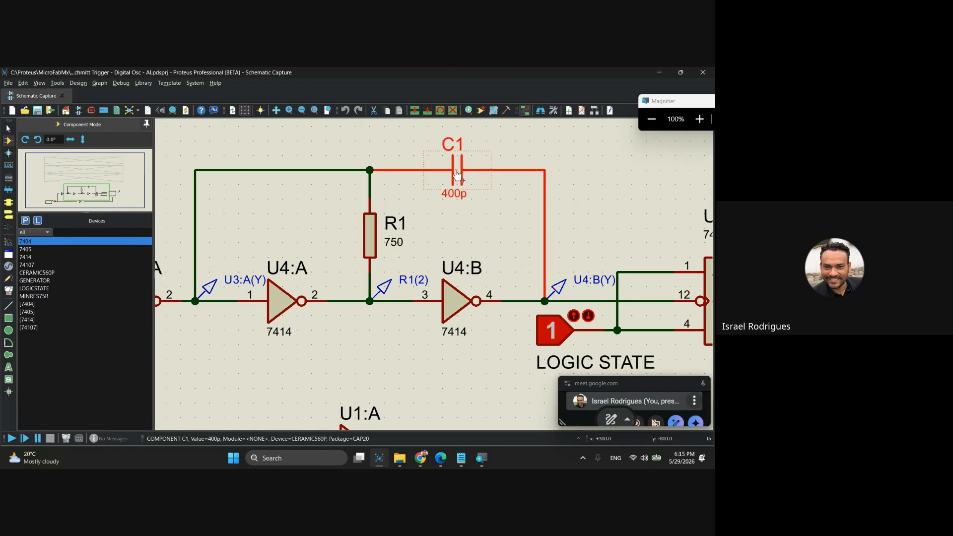
scroll(458, 175, down, 1)
scroll(421, 263, down, 2)
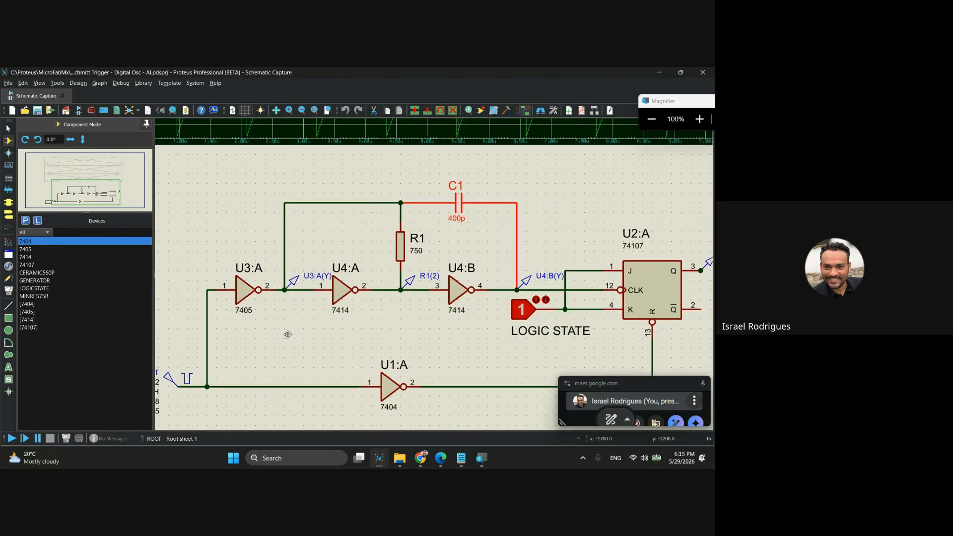
Inspect the RESET pulse generator's COUNT, INIT, START and WIDTH settings and its connection to the circuit.
scroll(190, 385, up, 2)
scroll(436, 270, up, 1)
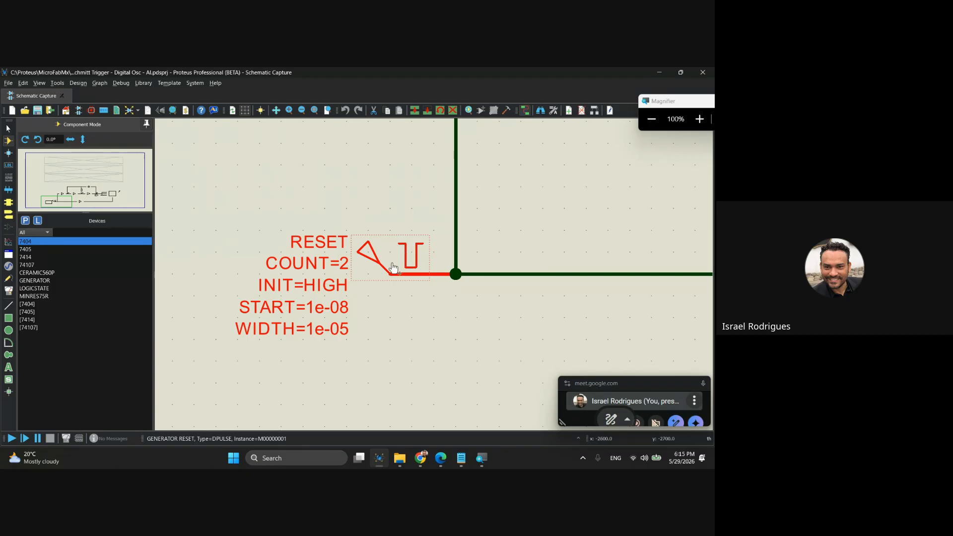
drag(515, 204, 181, 367)
drag(460, 285, 330, 344)
scroll(351, 298, down, 2)
Trace the RC feedback loop by highlighting C1, R1 and inverters U4:A and U4:B around probe R1(2).
click(498, 153)
drag(508, 204, 445, 240)
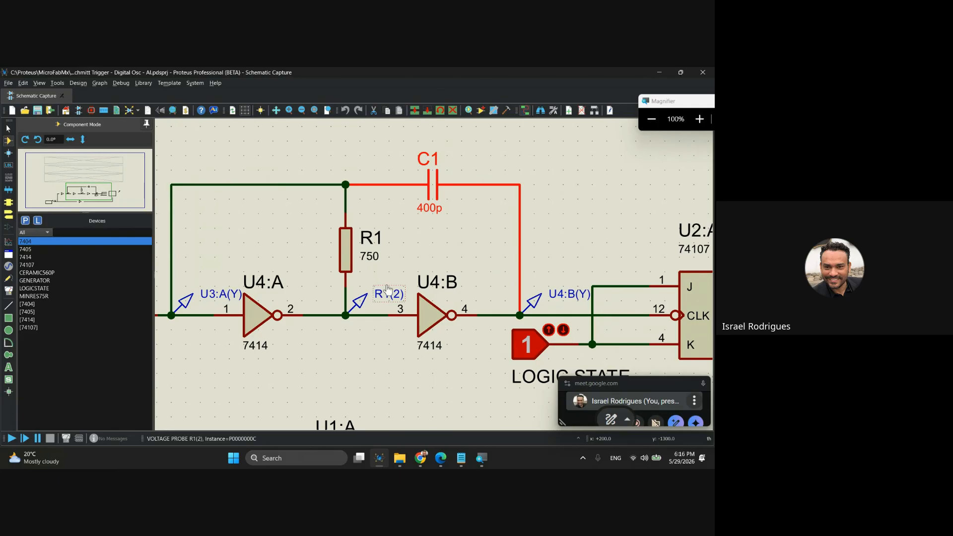
click(259, 324)
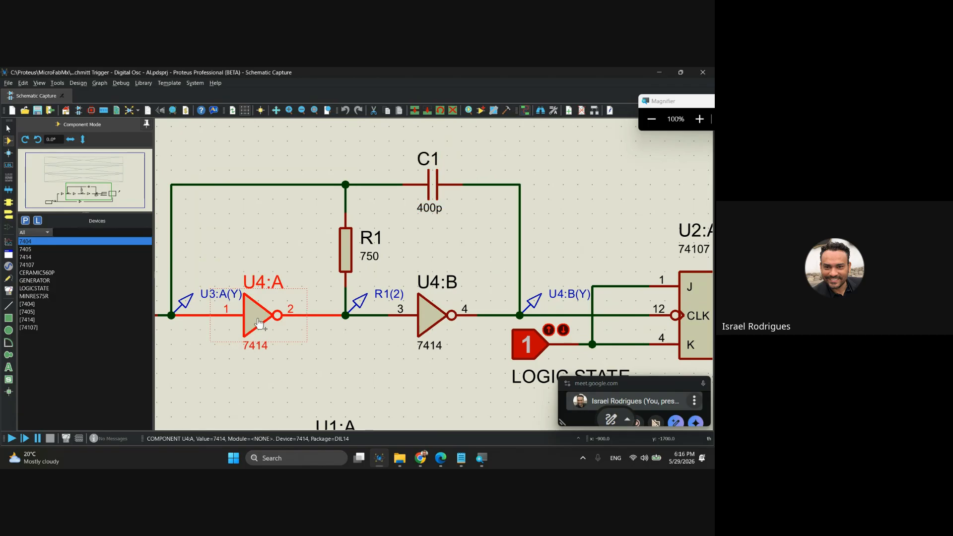
click(431, 192)
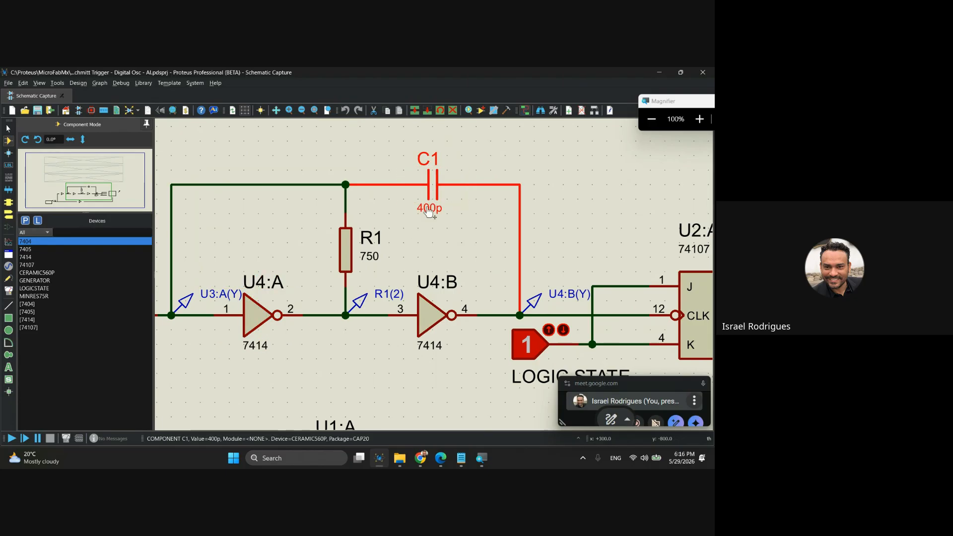
click(490, 151)
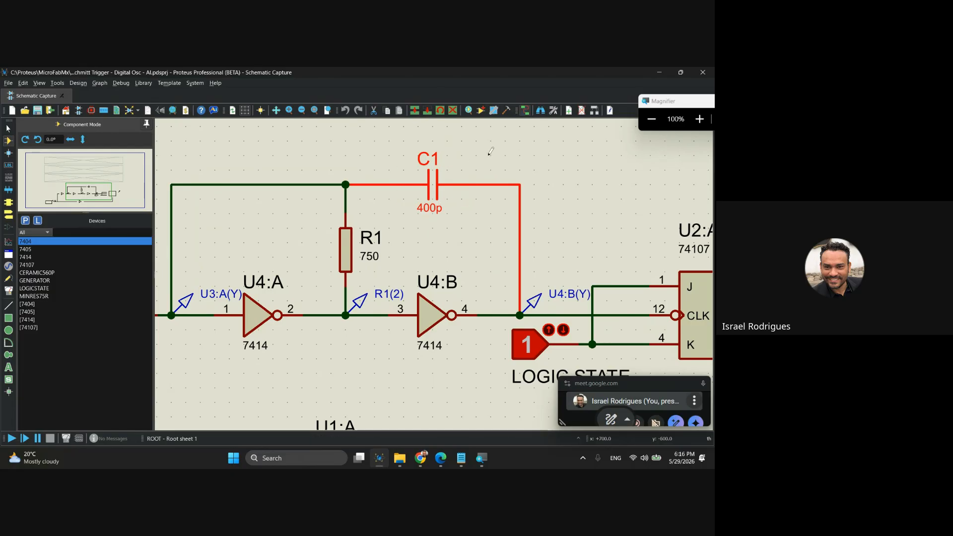
click(435, 319)
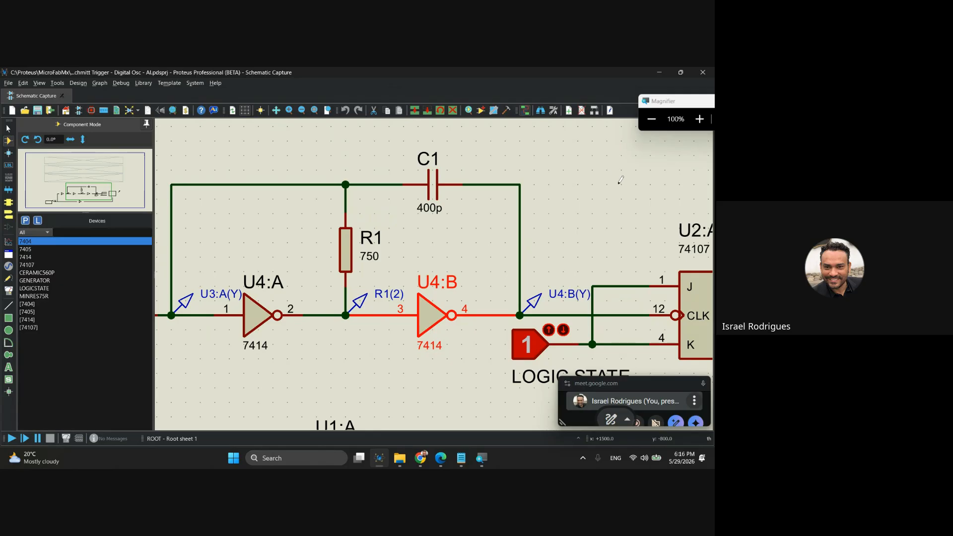
click(431, 210)
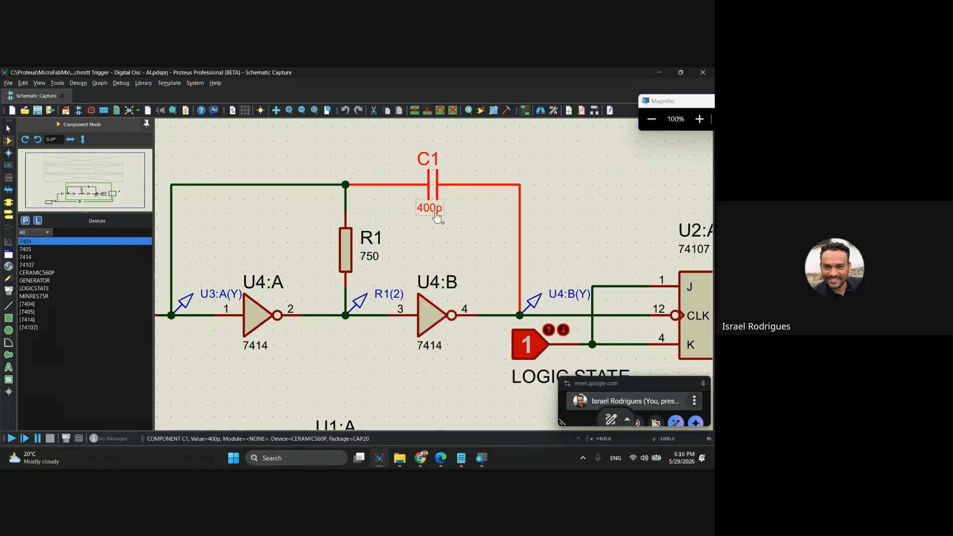
click(346, 249)
click(435, 193)
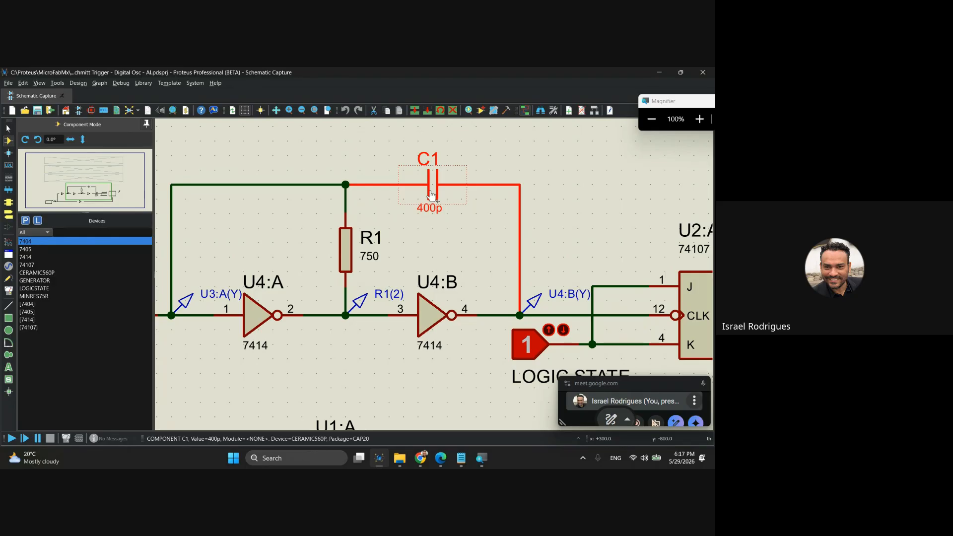
click(346, 252)
click(460, 305)
Highlight the 74107 flip-flop U2:A and examine its J, K, clock and reset inputs with the LOGIC STATE source.
middle_click(581, 238)
click(417, 209)
middle_click(558, 286)
click(441, 244)
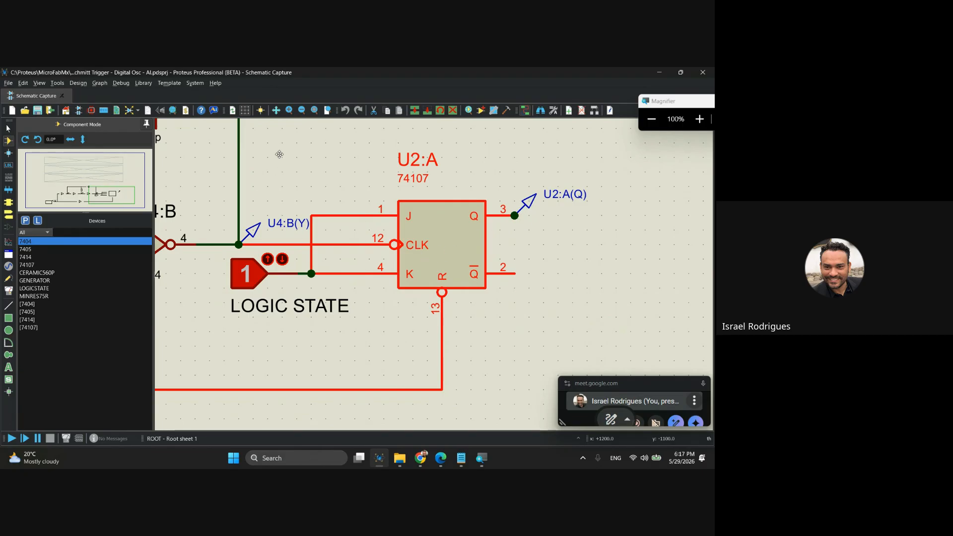
drag(280, 155, 377, 233)
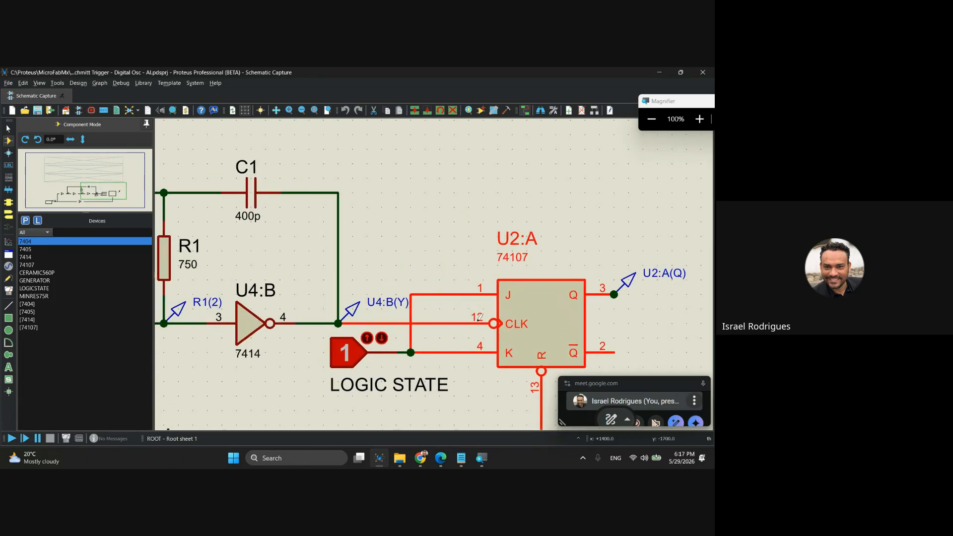
click(387, 217)
scroll(491, 328, up, 1)
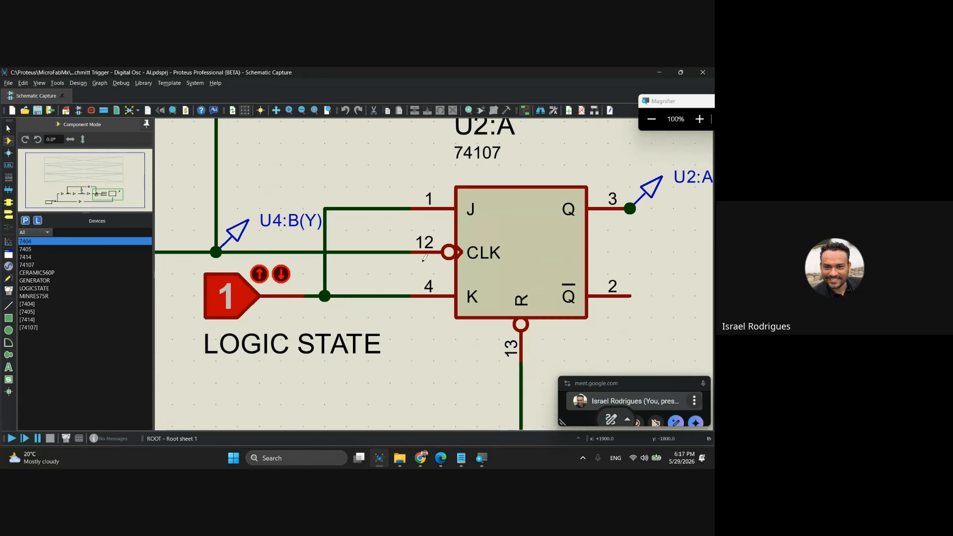
scroll(457, 253, down, 1)
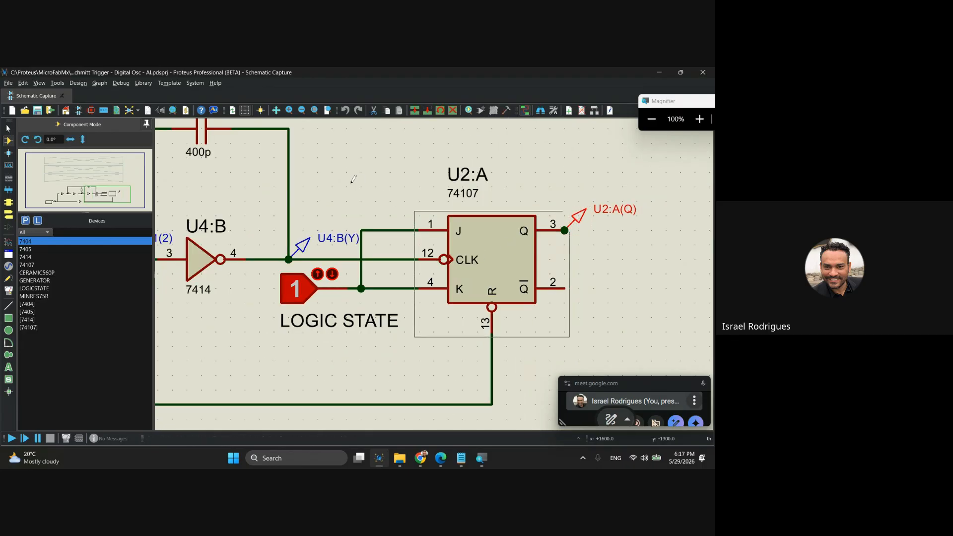
Compare the analogue and transient analysis graphs with the circuit's voltage probes, including U4:B(Y), and examine the analogue traces closely.
drag(351, 184, 499, 249)
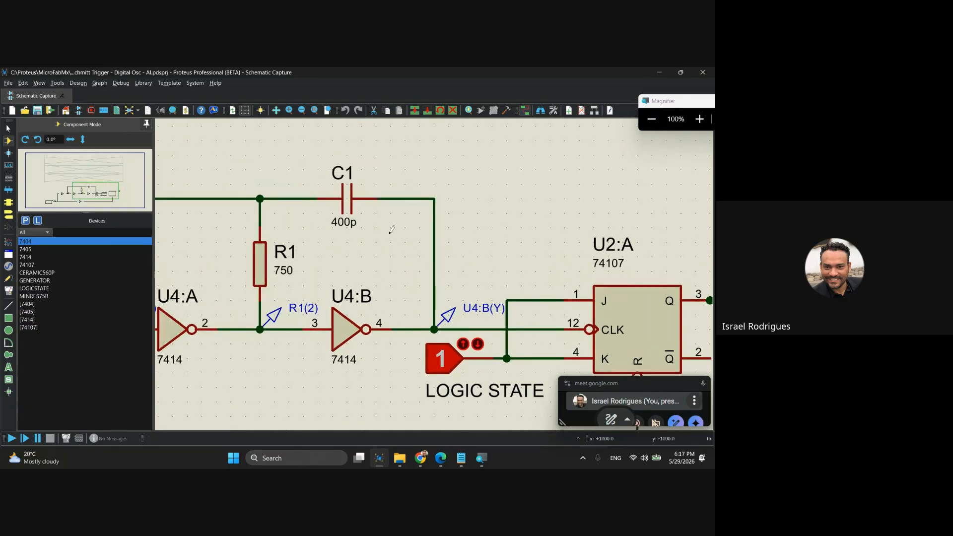
scroll(395, 231, down, 2)
drag(367, 224, 435, 292)
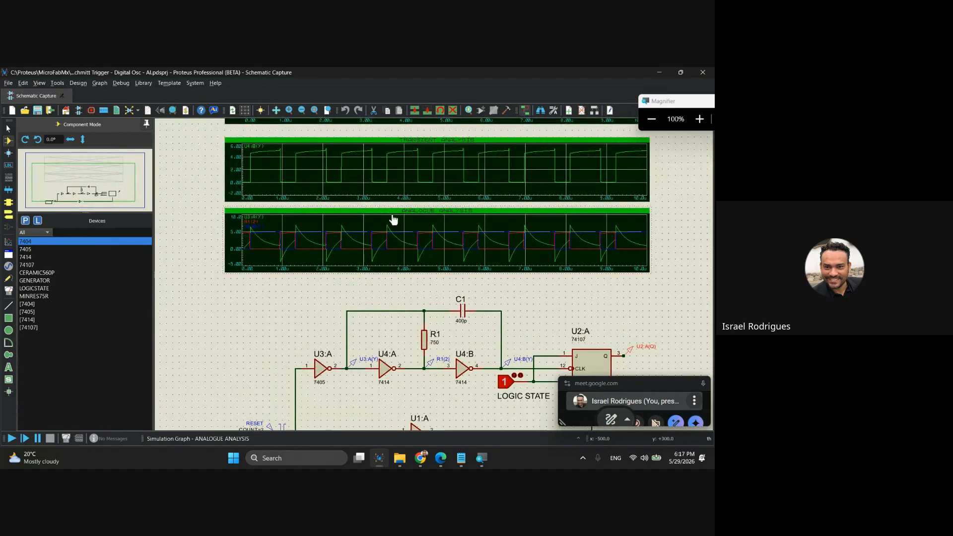
scroll(392, 217, up, 1)
scroll(467, 329, down, 1)
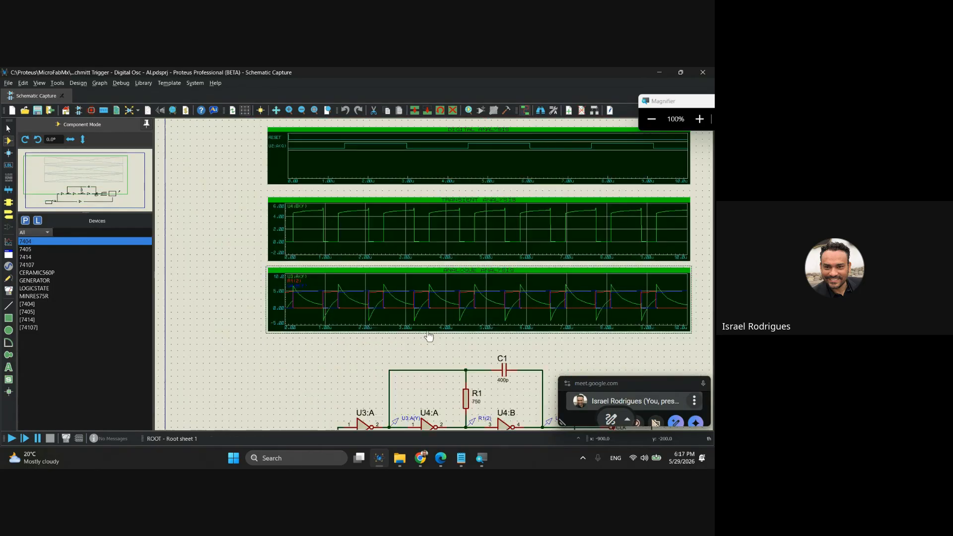
drag(495, 336, 376, 221)
scroll(451, 327, up, 2)
scroll(435, 277, up, 1)
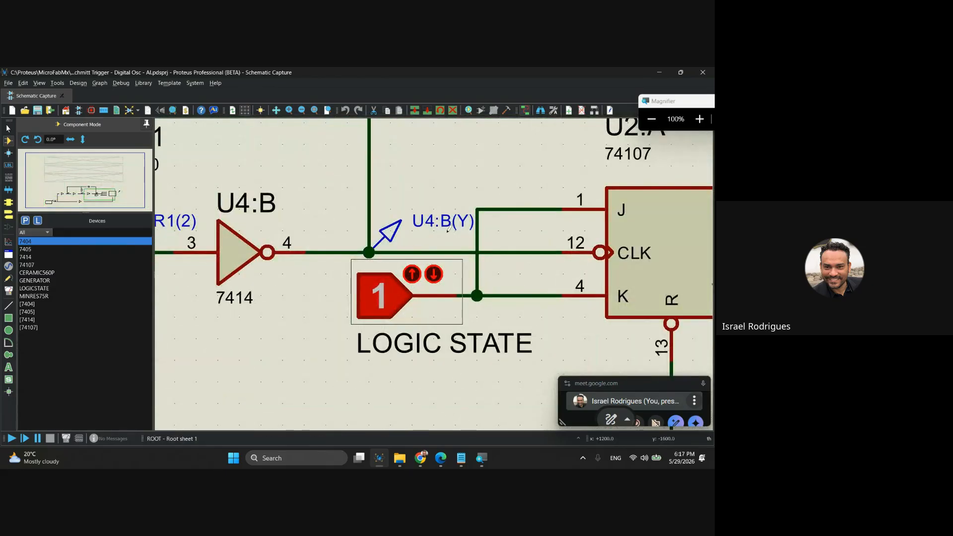
scroll(450, 230, down, 3)
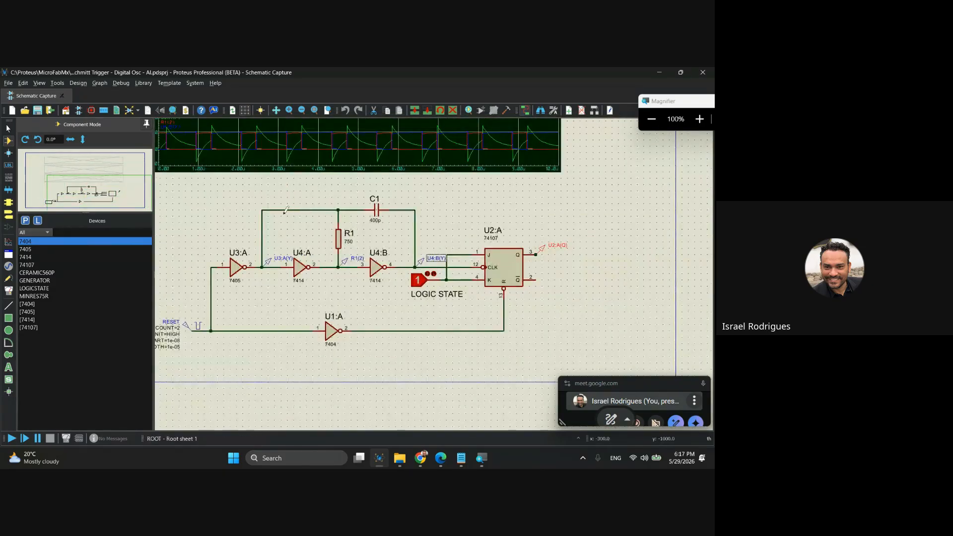
scroll(434, 277, up, 2)
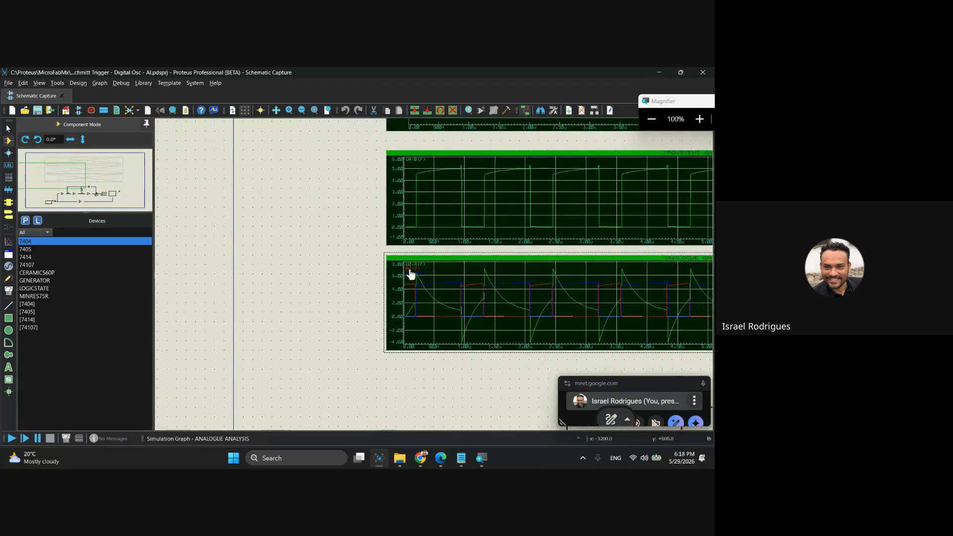
Match the analogue analysis traces to the circuit's voltage probes U3:A(Y) and R1(2).
middle_click(487, 292)
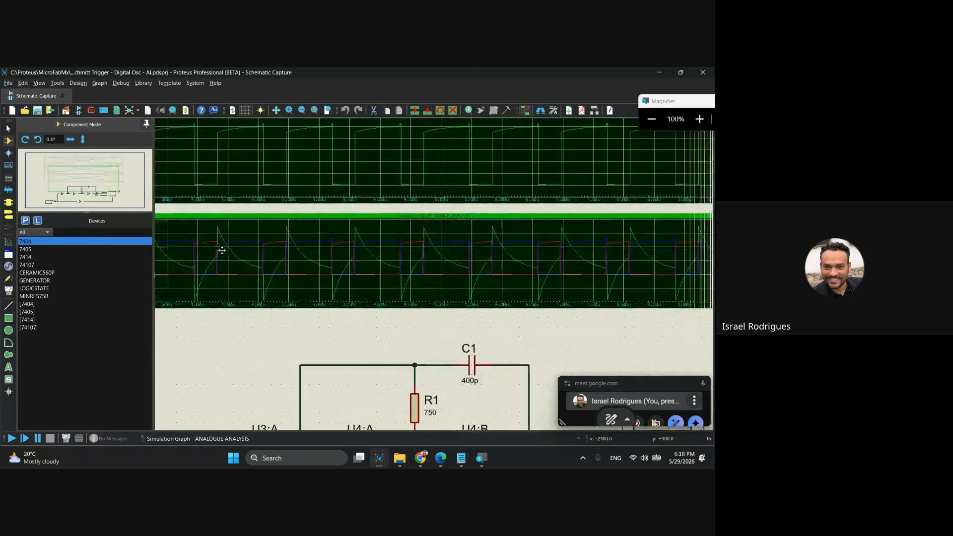
click(252, 232)
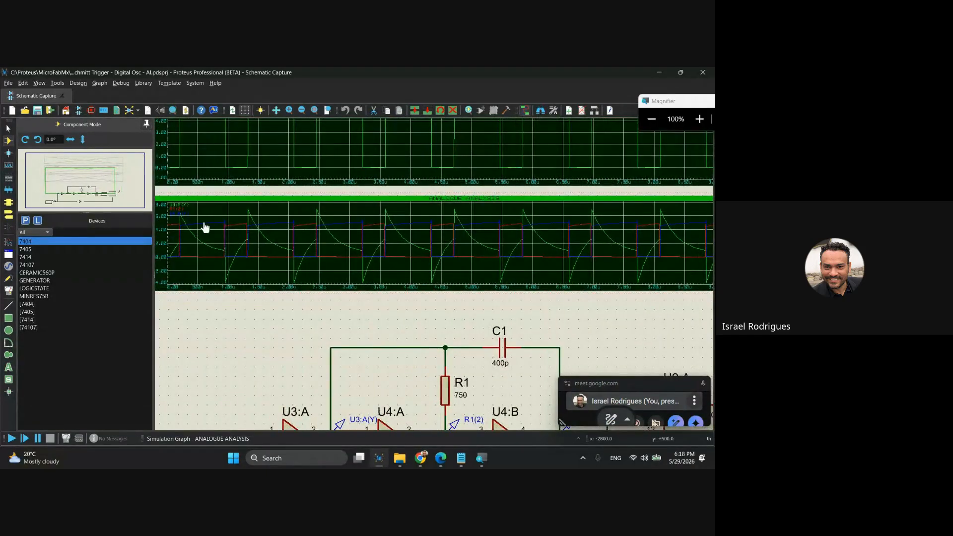
key(super+plus)
drag(398, 372, 382, 282)
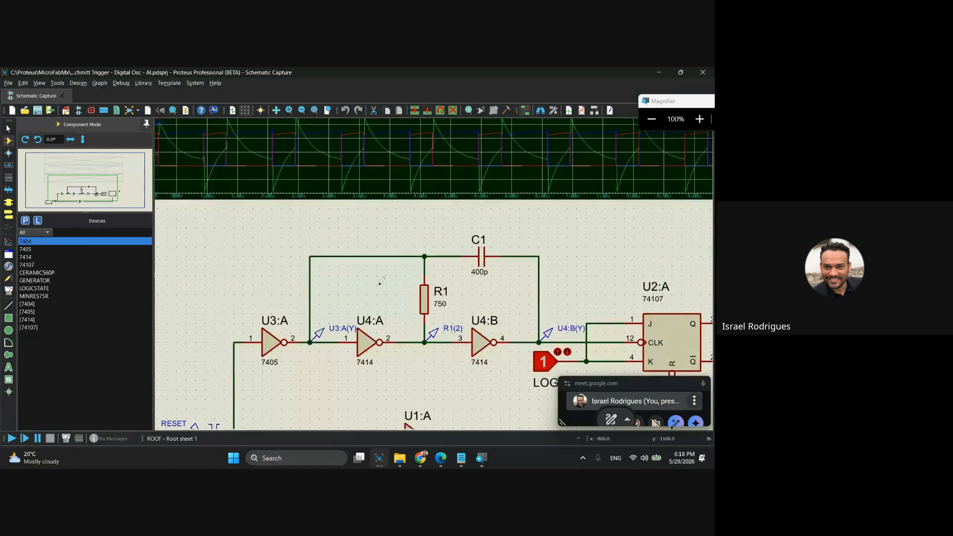
click(321, 337)
click(433, 336)
drag(248, 191, 388, 262)
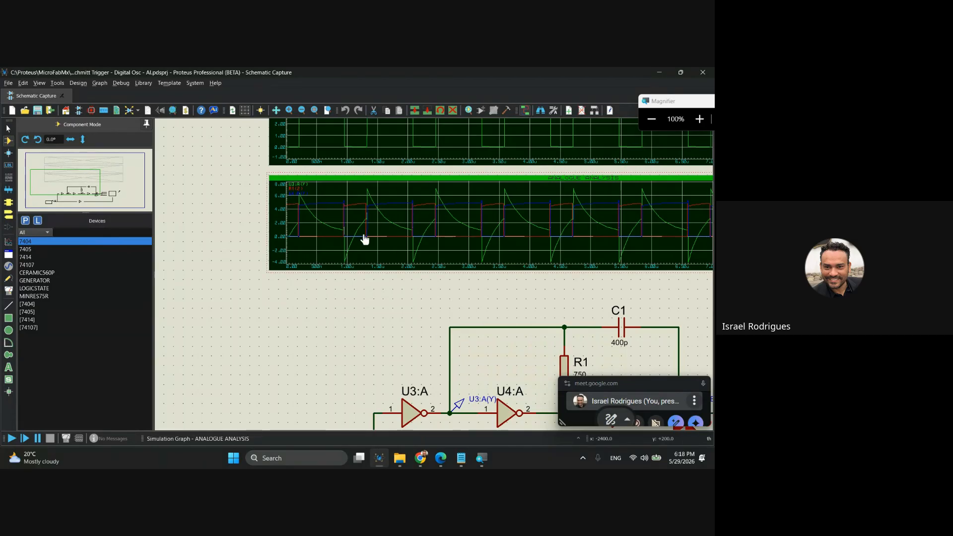
Trace the R1, C1 and Schmitt inverter section, and examine the first transitions of the analogue analysis traces closely.
scroll(461, 359, down, 2)
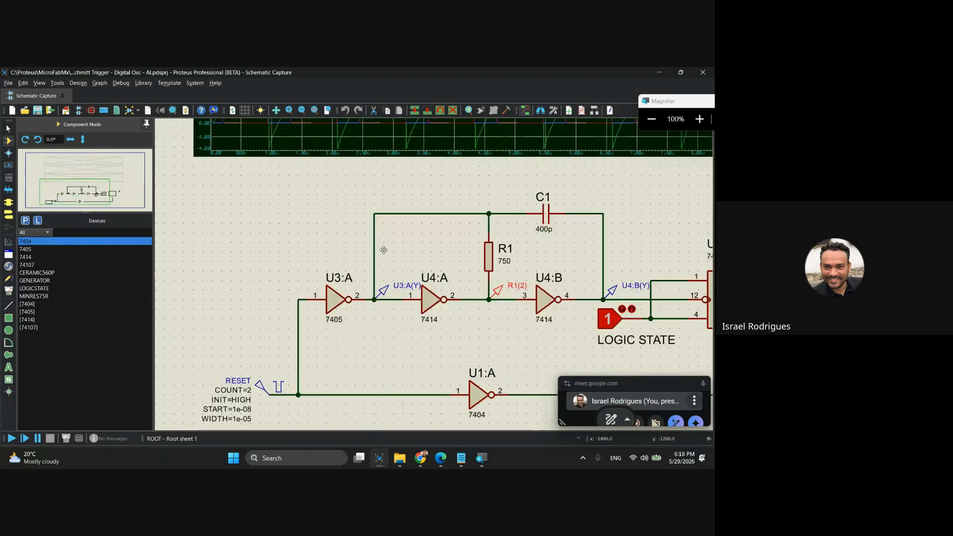
scroll(412, 292, up, 2)
middle_click(398, 217)
click(455, 313)
scroll(338, 313, up, 2)
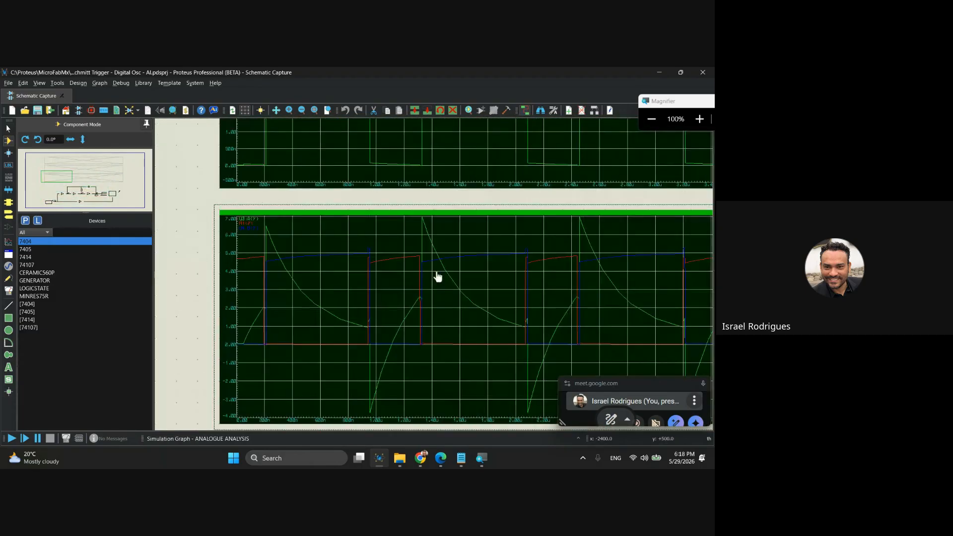
middle_click(375, 239)
click(371, 380)
Compare the U4:B(Y) pulses in the transient analysis graph with the edges of the analogue analysis traces.
scroll(371, 252, down, 1)
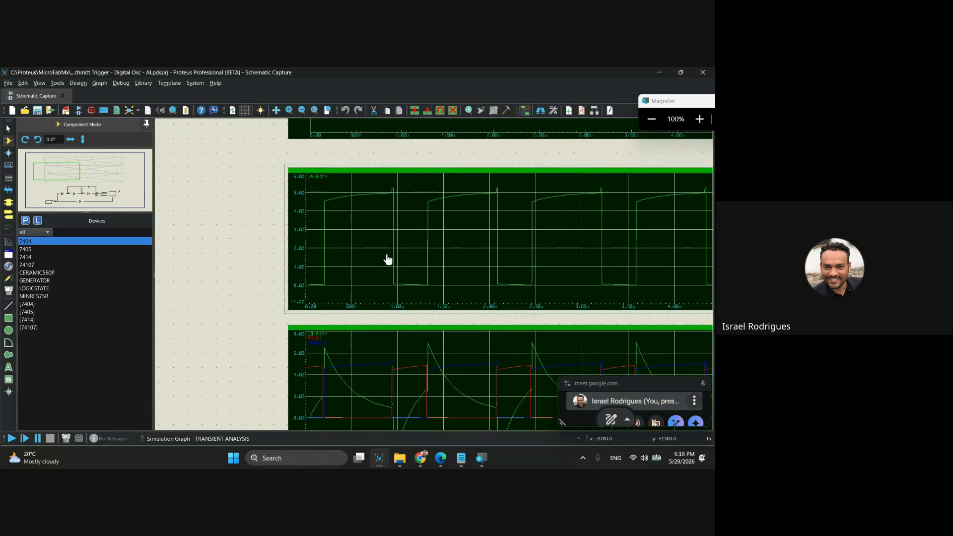
click(404, 341)
click(421, 252)
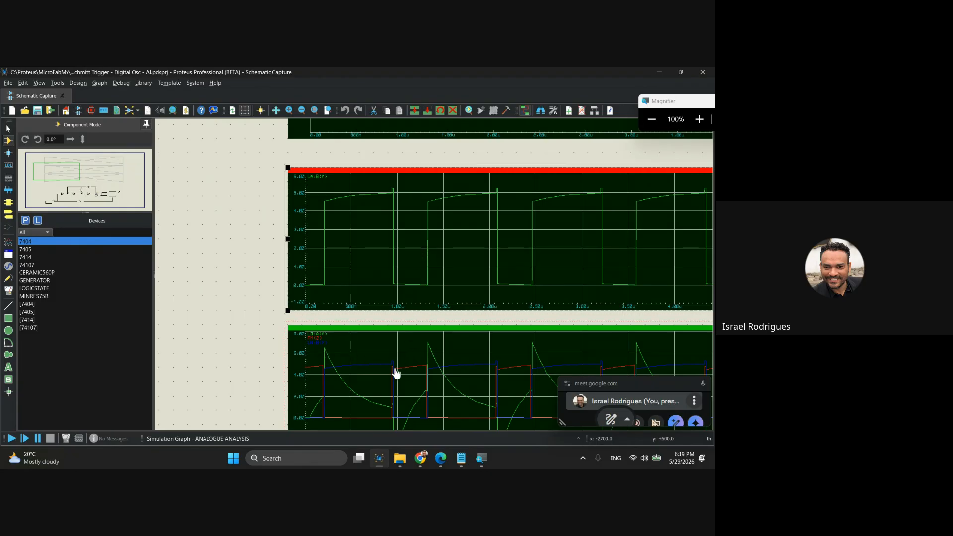
scroll(394, 368, up, 1)
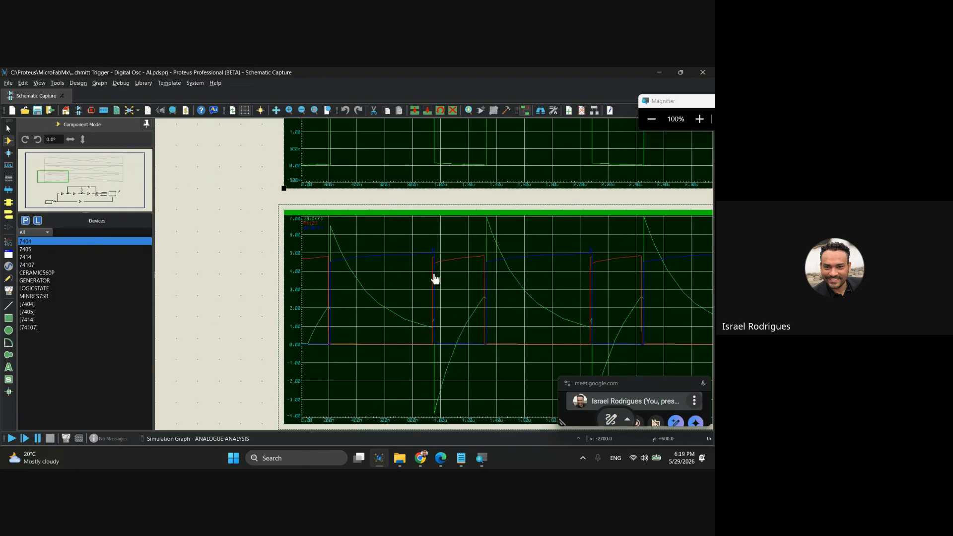
drag(417, 195, 412, 324)
drag(364, 194, 374, 288)
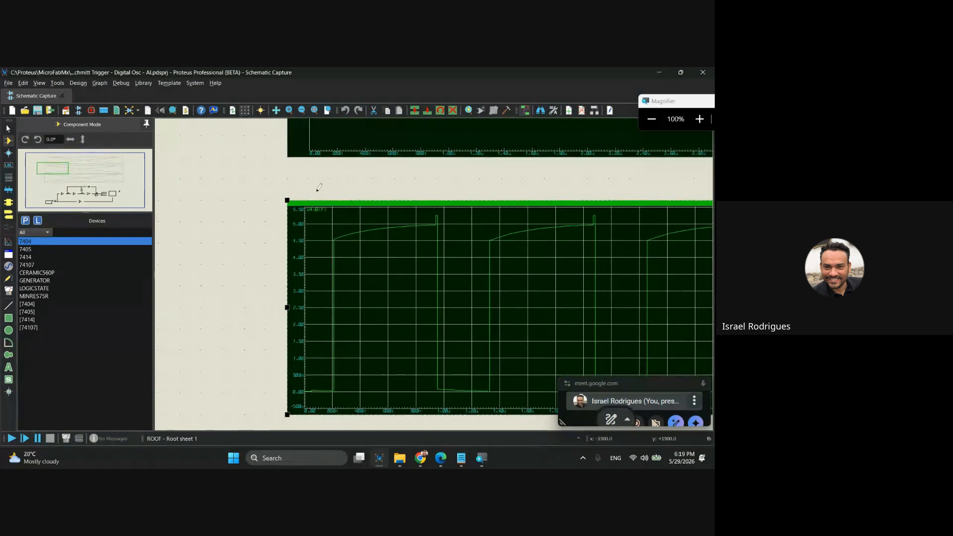
click(316, 213)
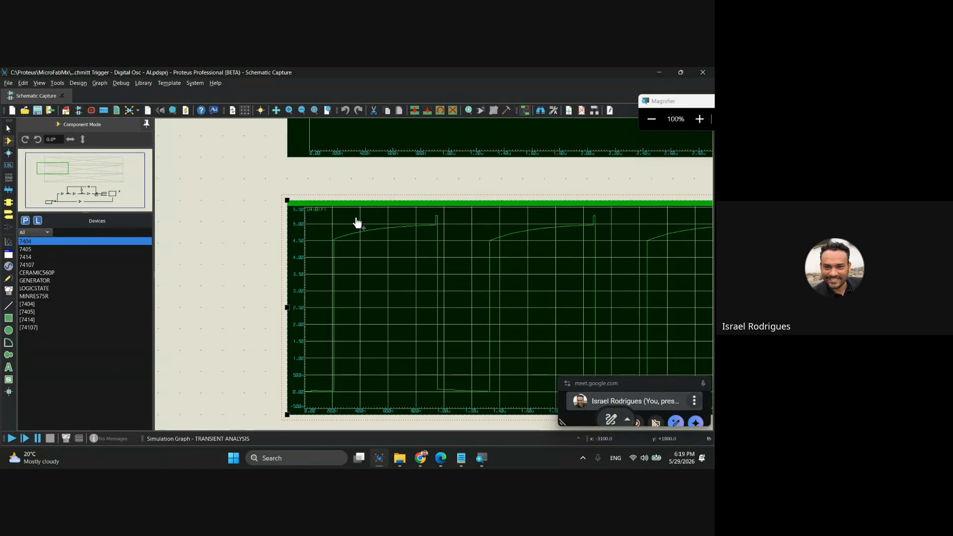
scroll(437, 278, down, 3)
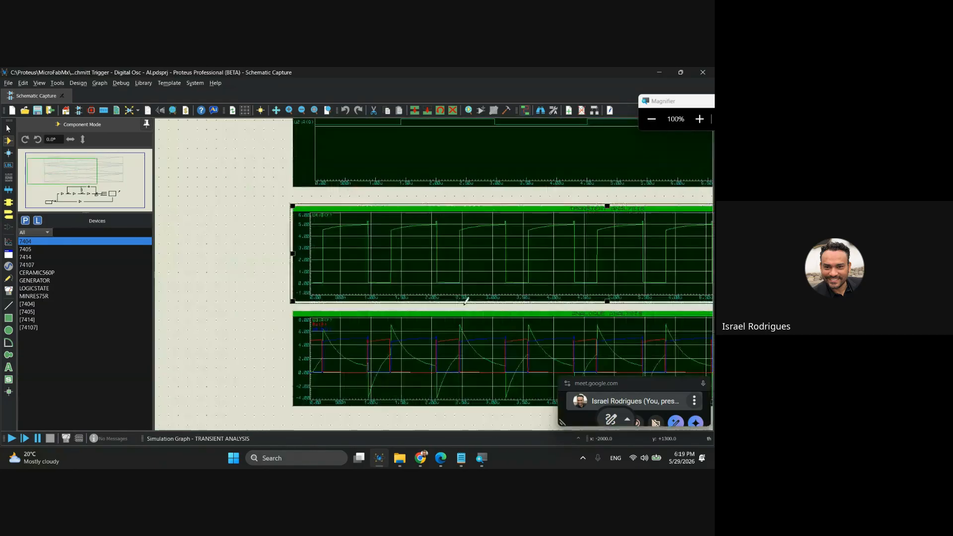
Inspect probe U4:B(Y) and its connection to the clock input of flip-flop U2:A.
scroll(437, 278, up, 3)
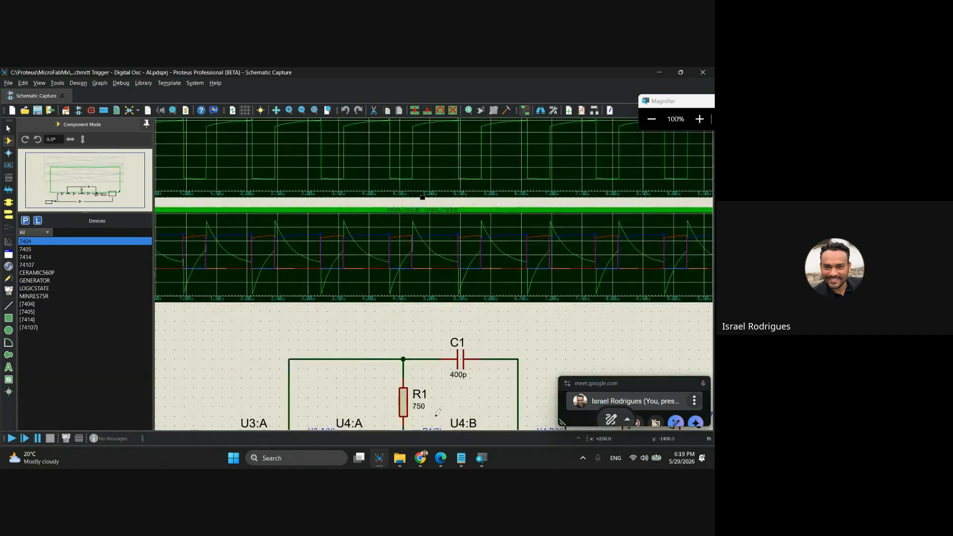
scroll(436, 269, up, 4)
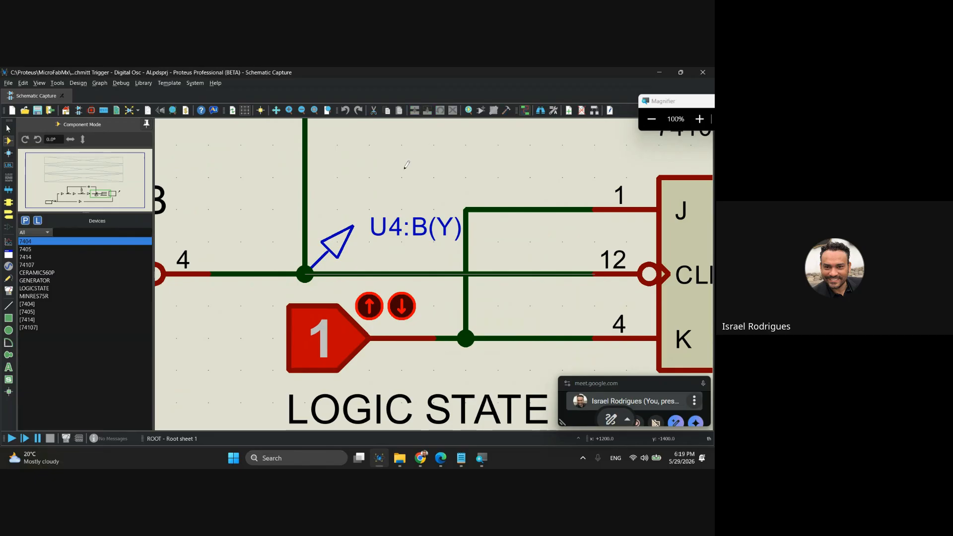
key(super+space)
key(super+space)
scroll(354, 168, down, 5)
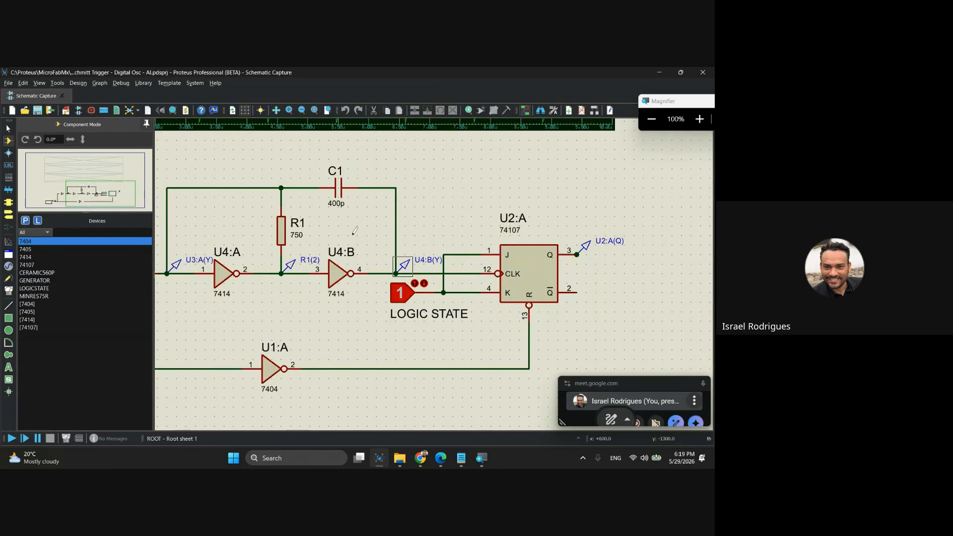
Compare the RESET and U2:A(Q) traces in the digital analysis graph with the transient analysis waveform.
drag(370, 206, 422, 337)
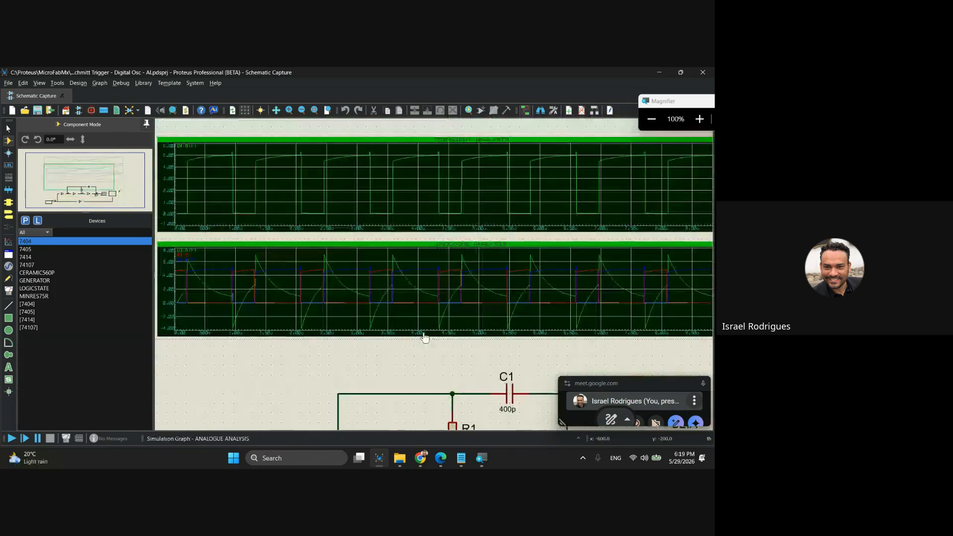
drag(485, 286, 507, 364)
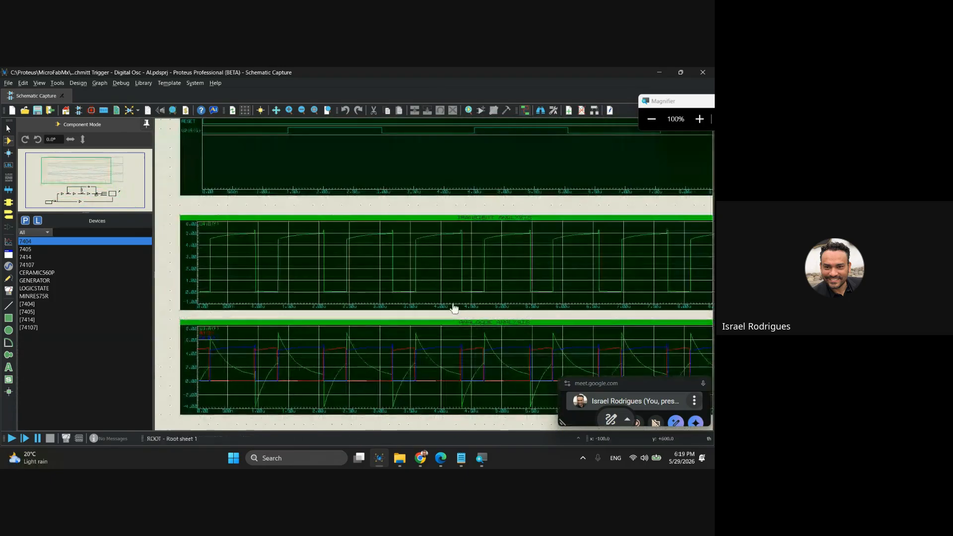
drag(364, 245, 419, 296)
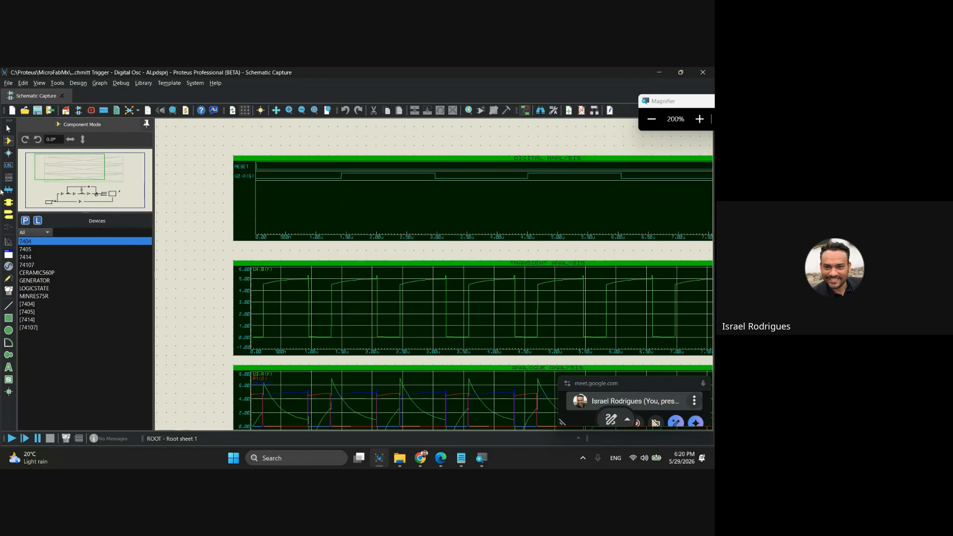
Review the available simulation graph types, including ANALOGUE and DC SWEEP, and leave DIGITAL selected.
click(8, 241)
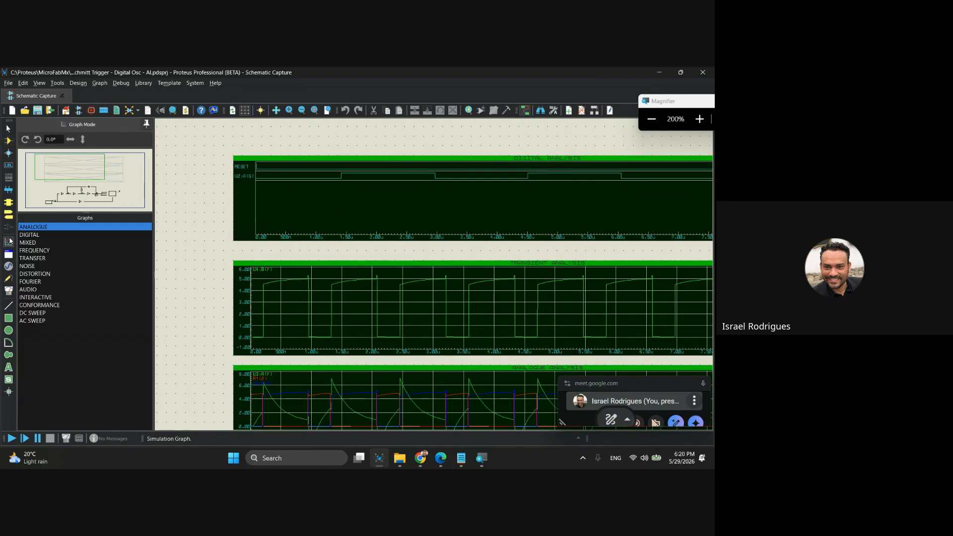
click(31, 235)
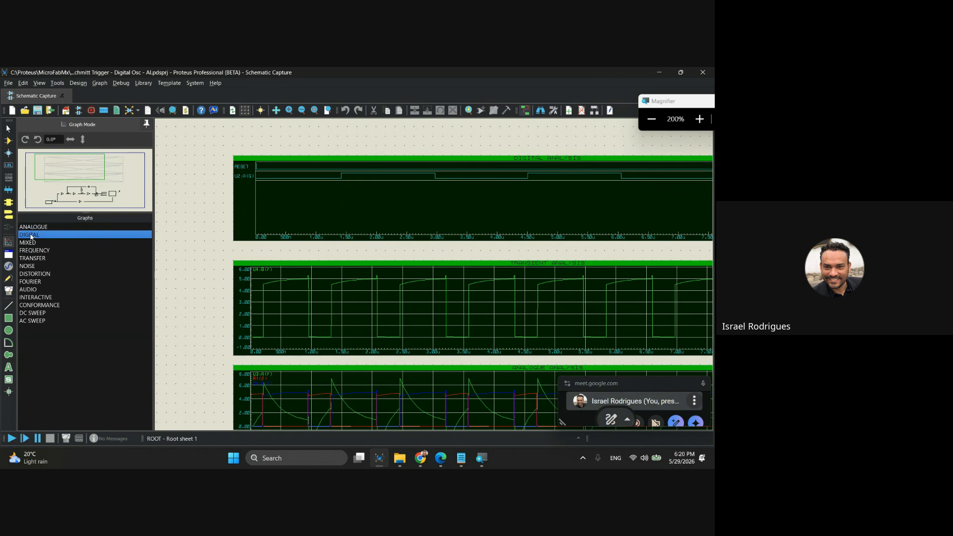
click(33, 228)
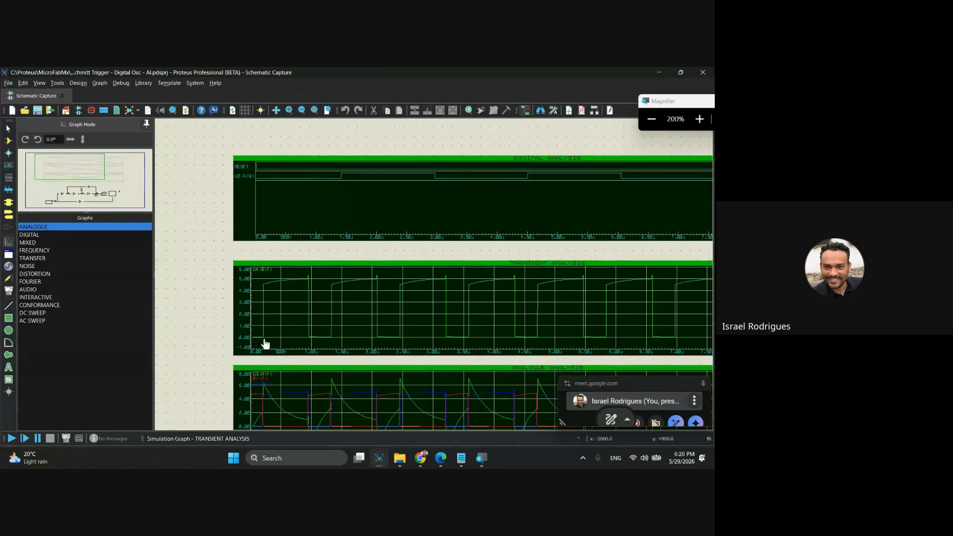
click(32, 315)
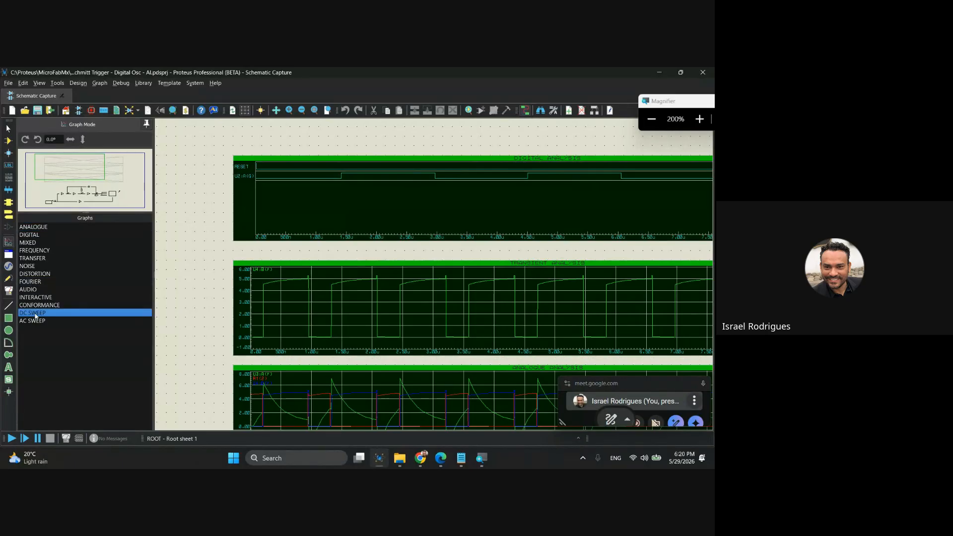
click(29, 235)
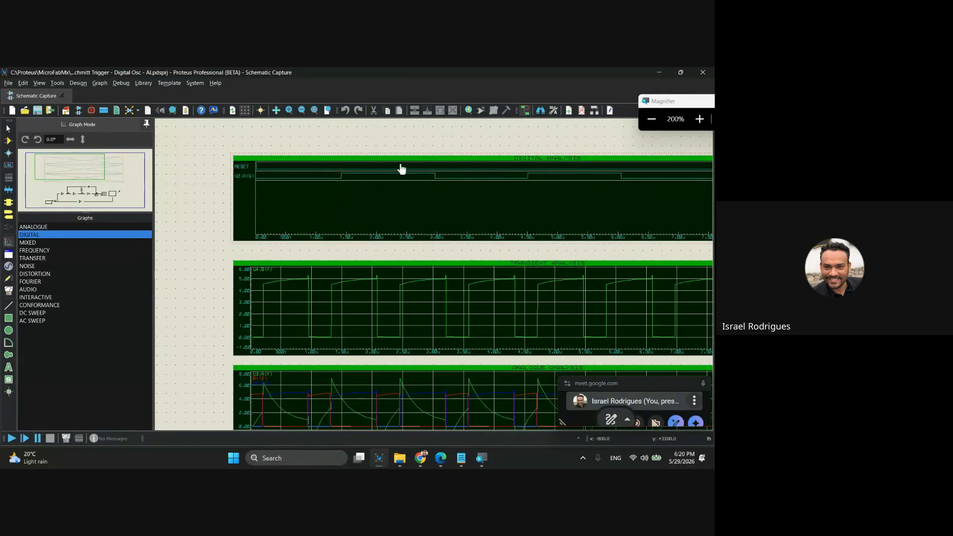
click(314, 271)
click(423, 197)
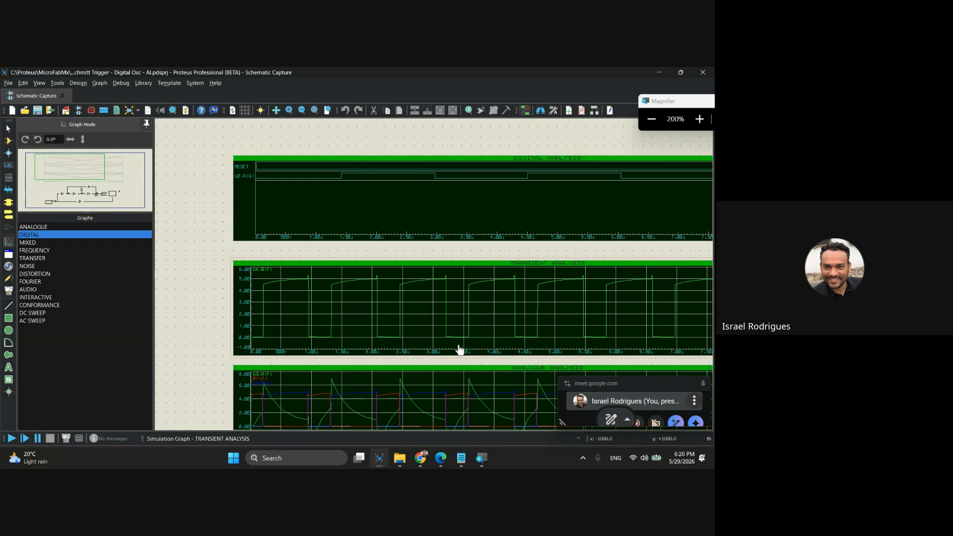
Simulate the analogue analysis graph again to refresh its traces.
middle_click(496, 347)
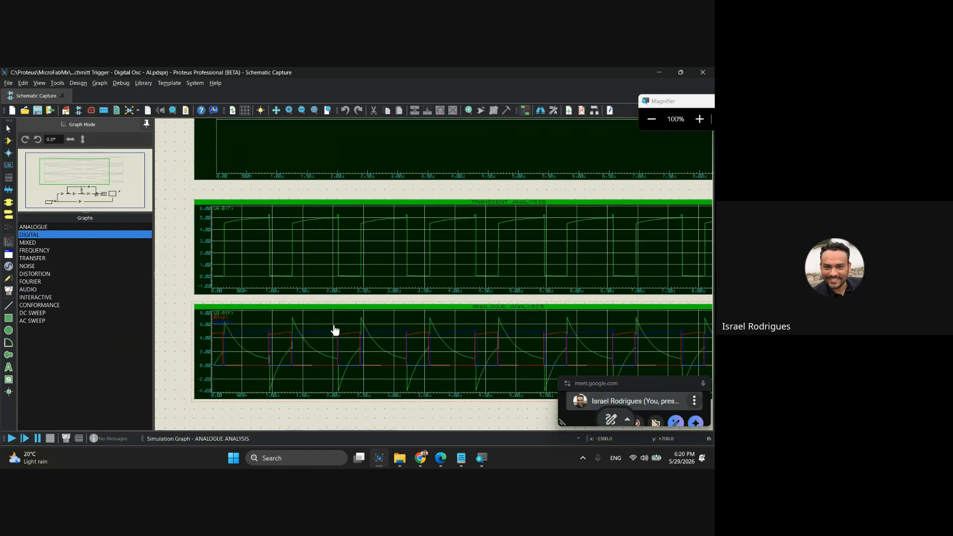
right_click(309, 318)
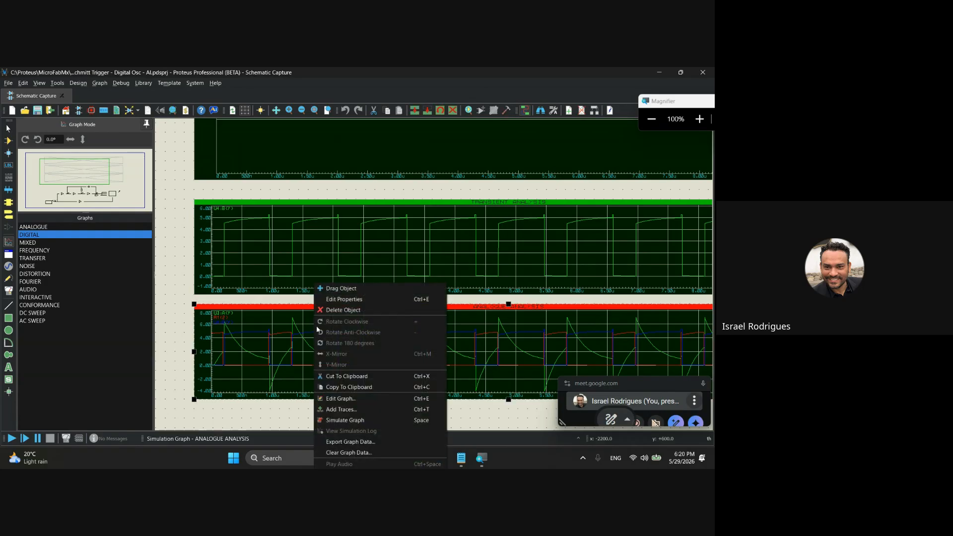
click(353, 420)
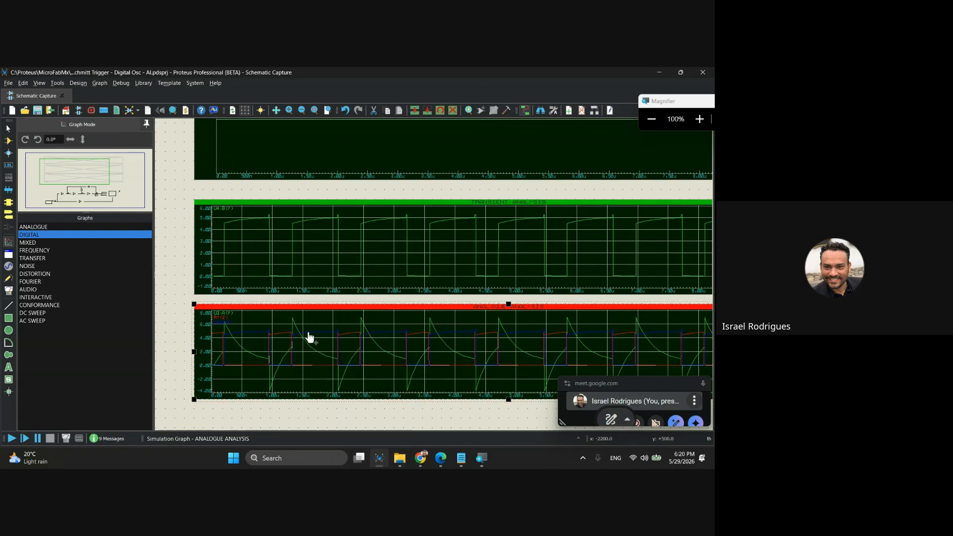
right_click(311, 328)
click(359, 421)
Rerun the simulations of the transient analysis graph and the digital analysis graph.
click(347, 252)
key(space)
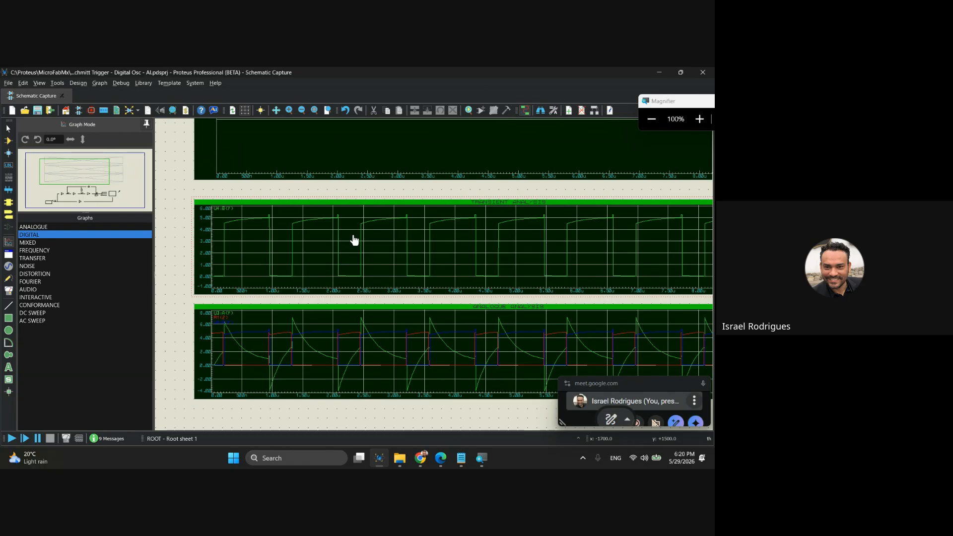
scroll(354, 240, up, 3)
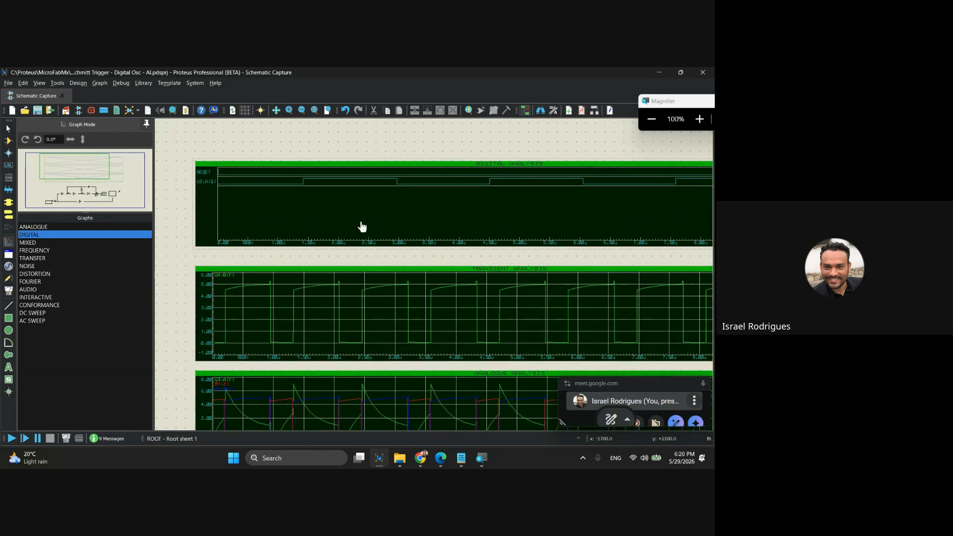
click(366, 216)
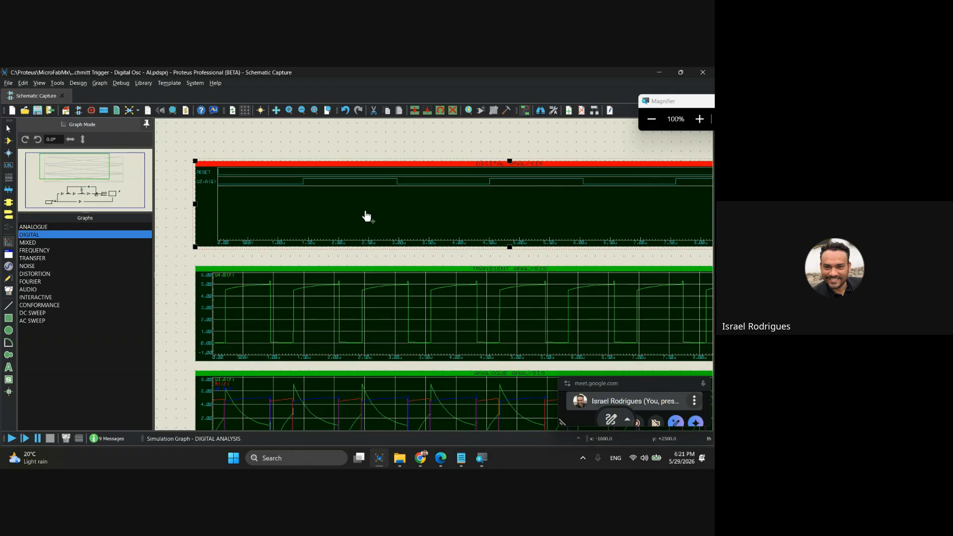
key(space)
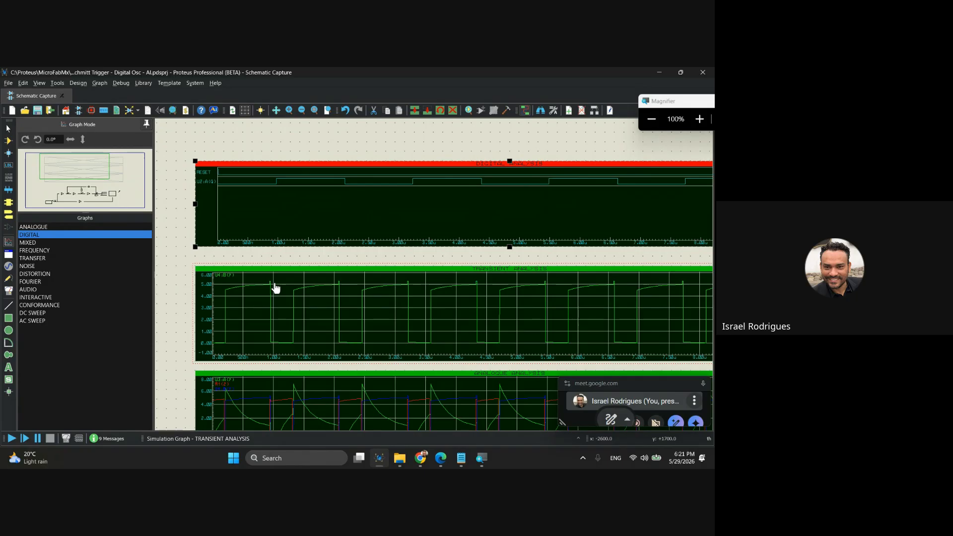
Deselect the digital graph, and highlight the RESET generator in the circuit to examine its pulse settings.
click(313, 144)
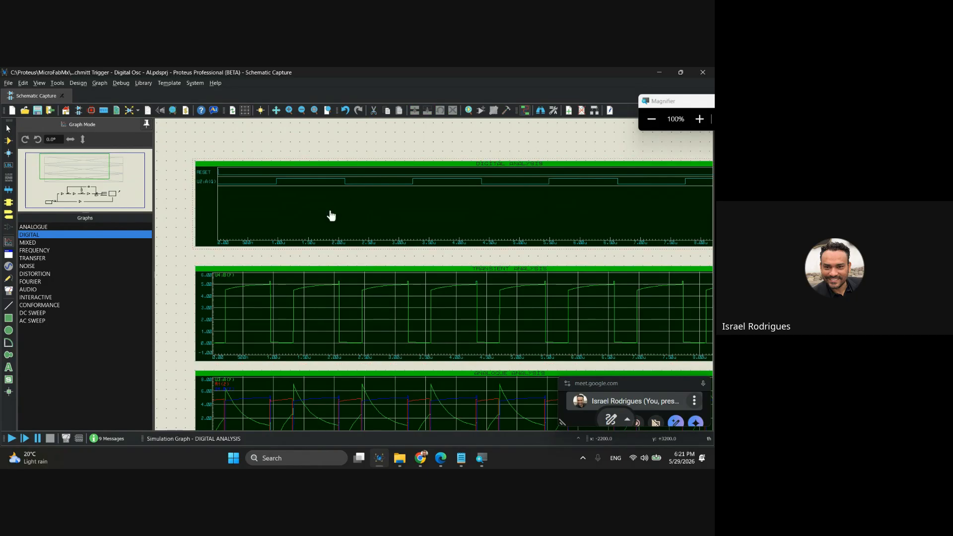
scroll(313, 153, down, 2)
scroll(434, 278, up, 1)
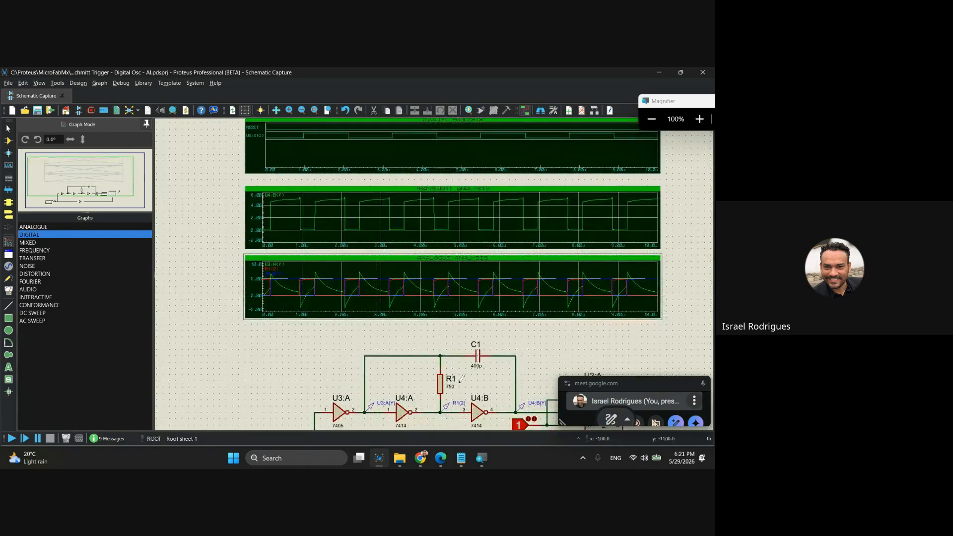
scroll(326, 264, up, 2)
scroll(326, 264, down, 1)
scroll(251, 298, up, 2)
scroll(436, 269, up, 1)
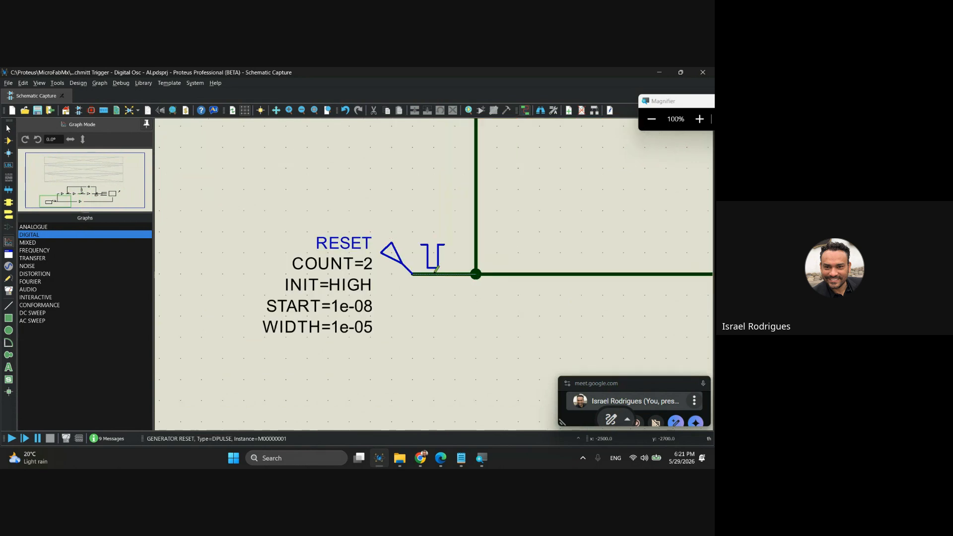
click(390, 253)
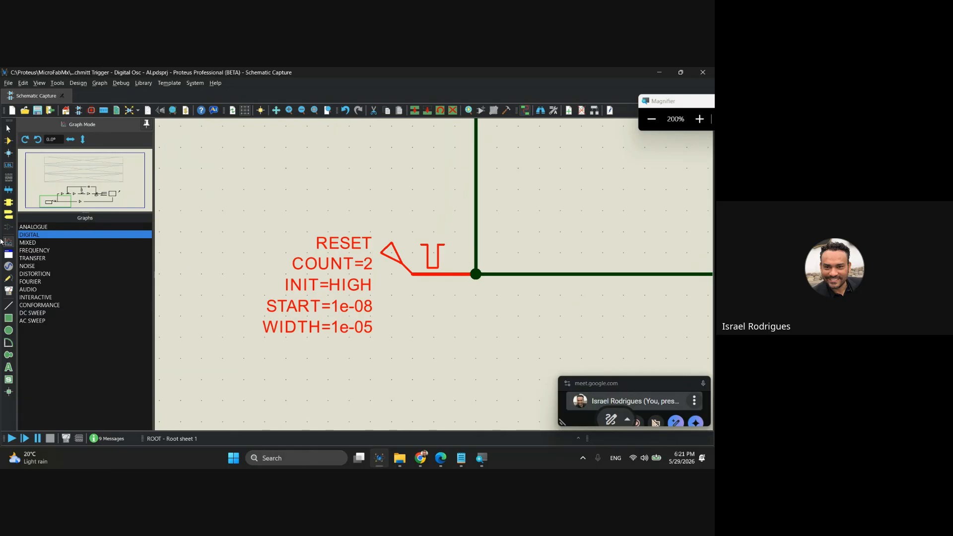
Review the available signal generator types, from DC, SINE and PULSE through RANDOM and DSTATE, and leave DPULSE selected.
click(9, 267)
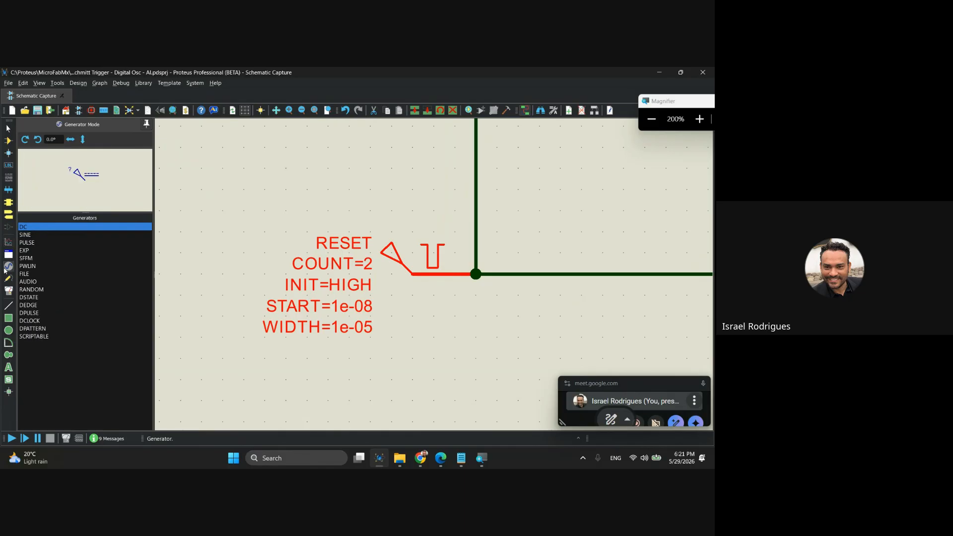
click(34, 235)
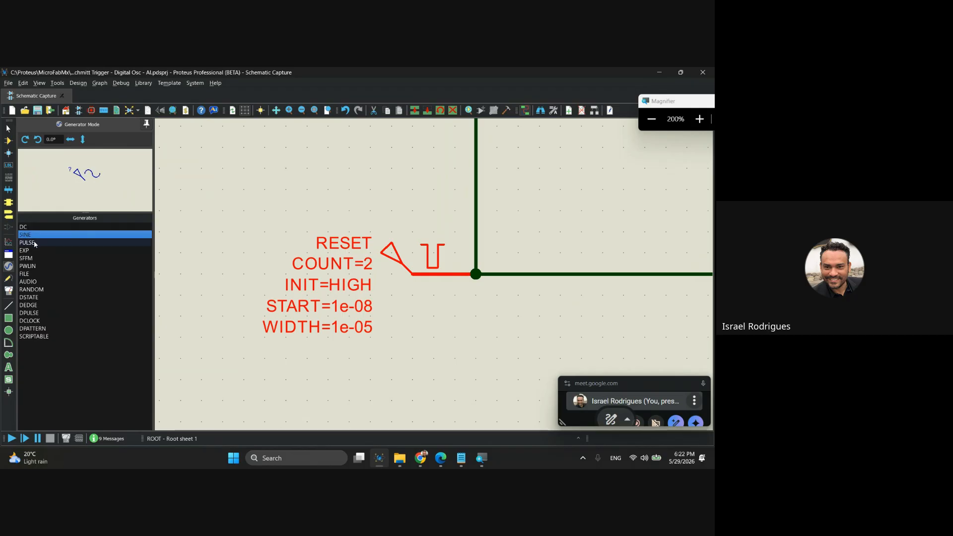
click(35, 243)
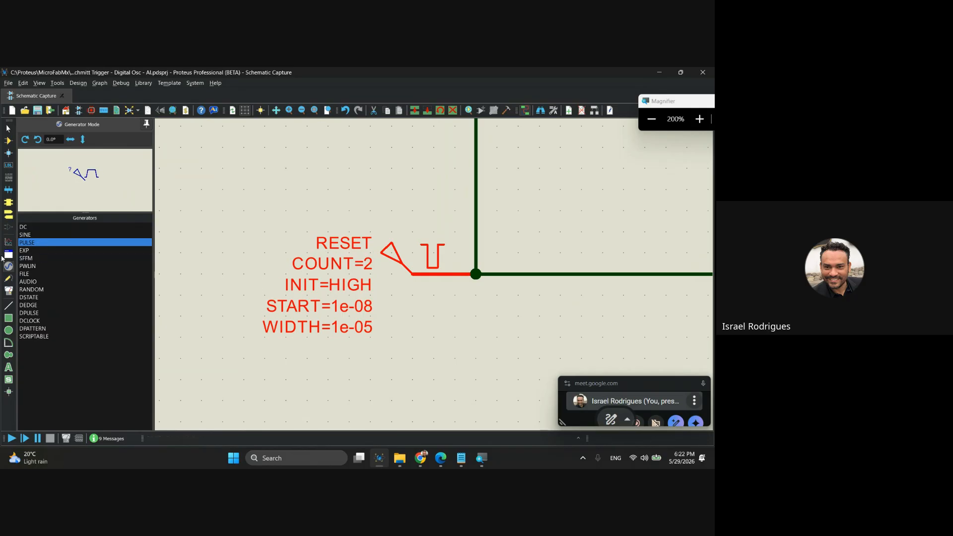
click(35, 252)
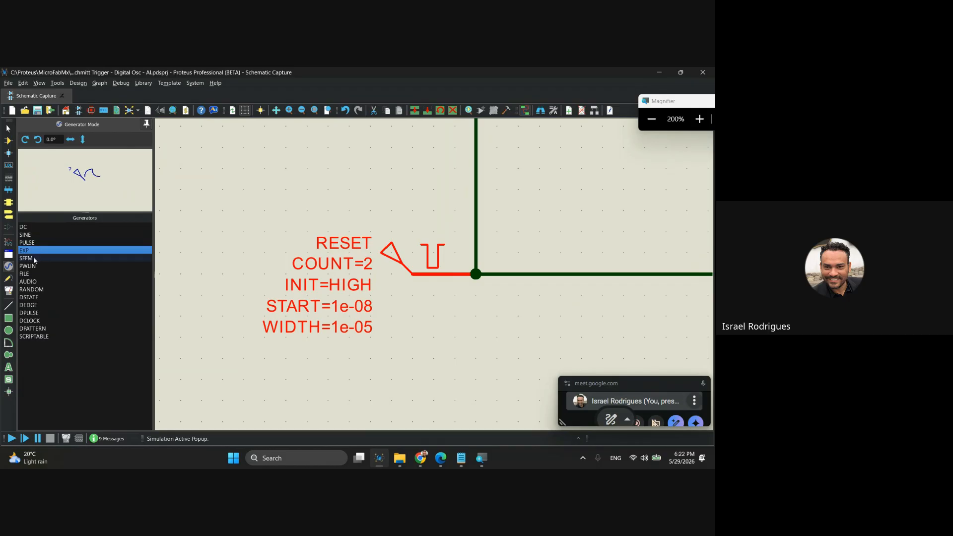
click(34, 259)
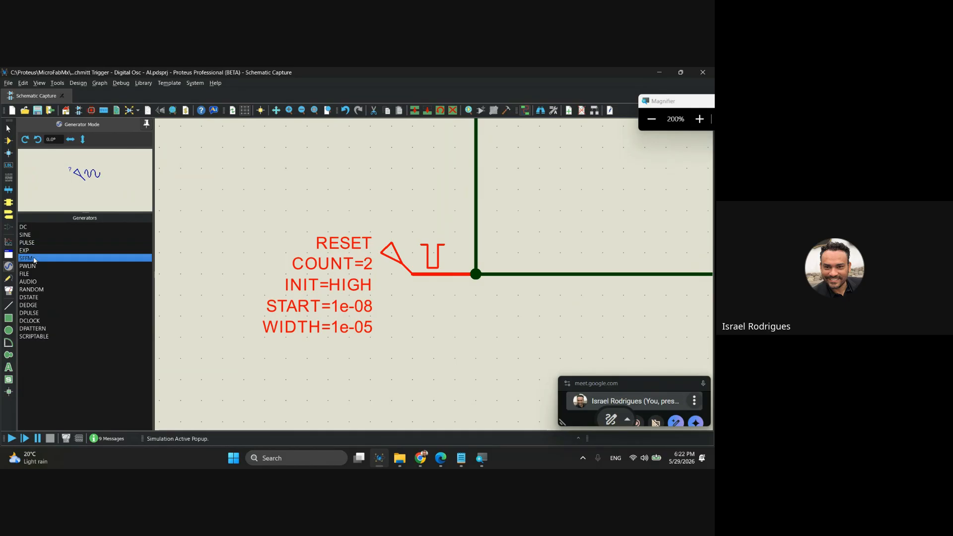
click(35, 266)
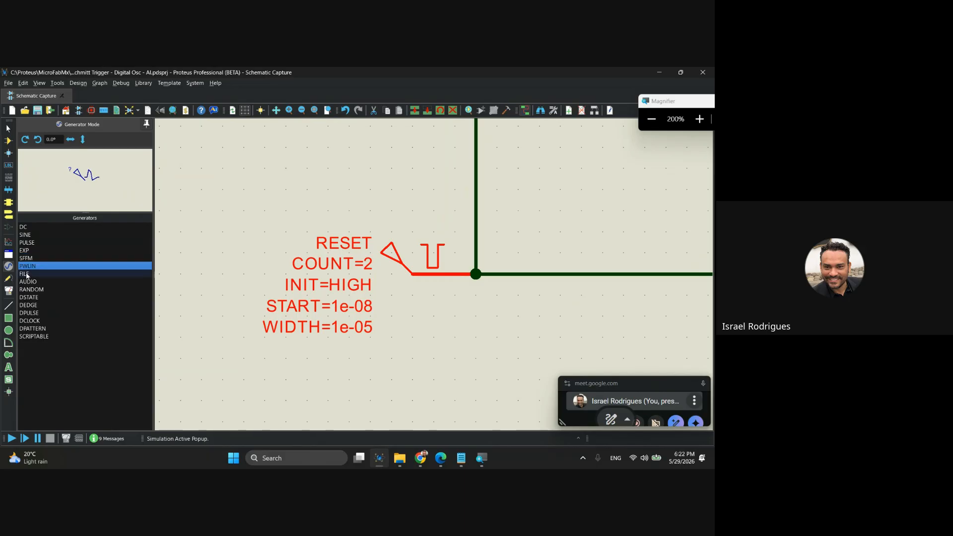
click(31, 274)
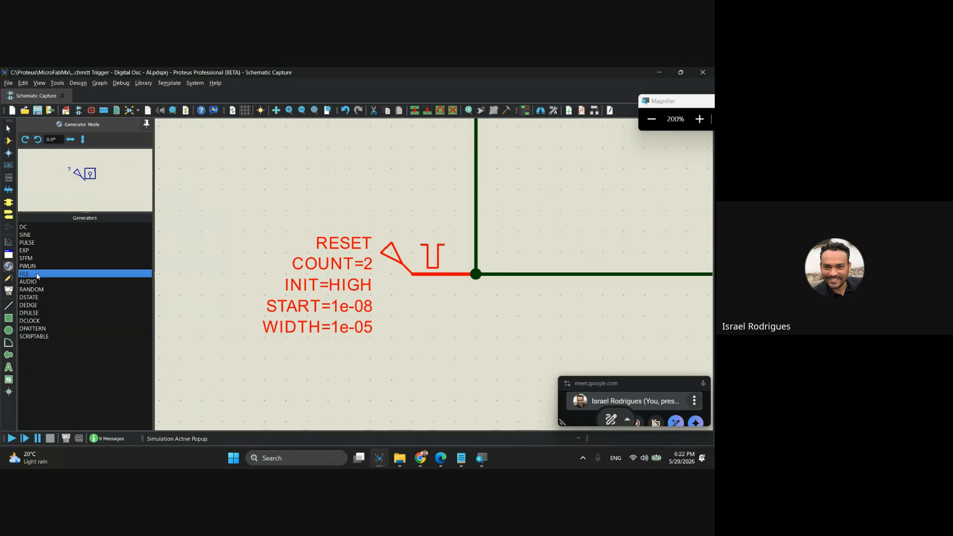
click(33, 281)
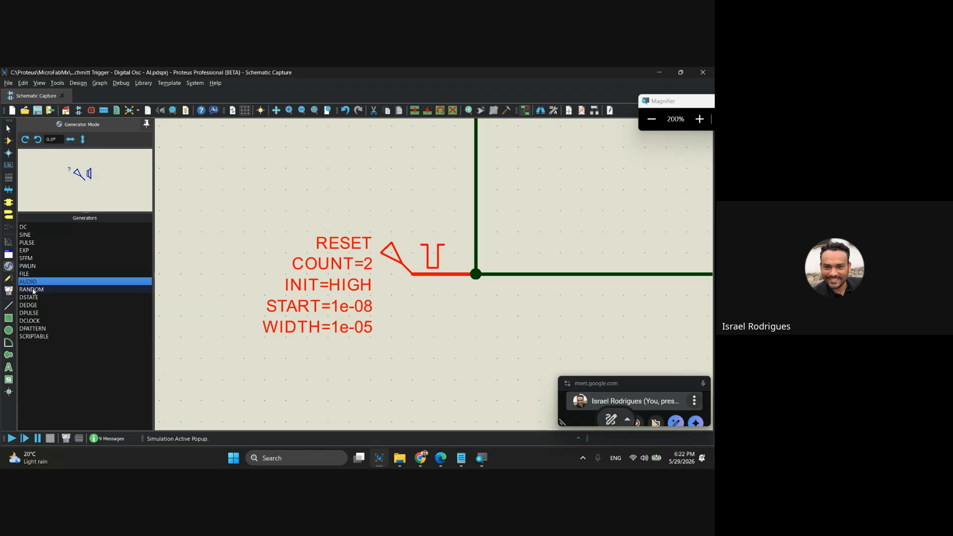
click(32, 289)
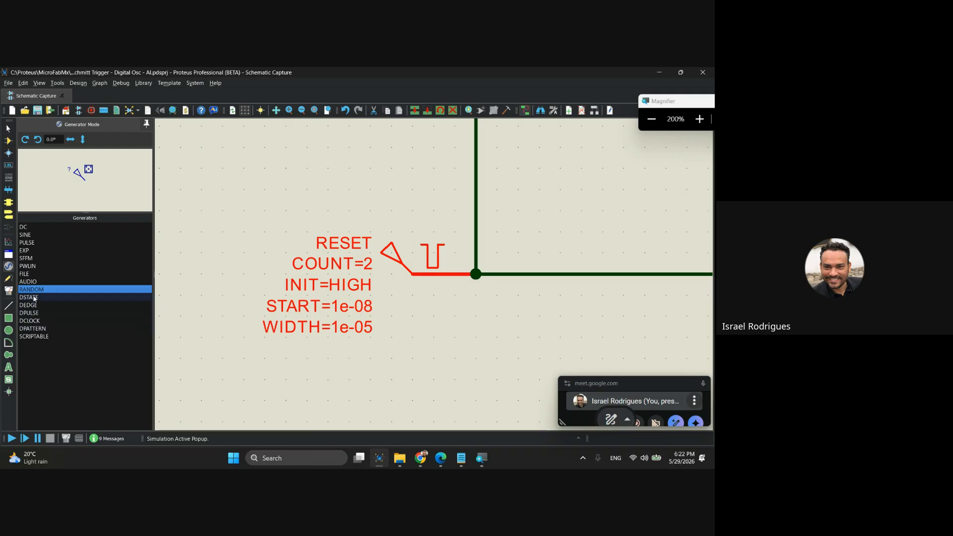
click(34, 298)
click(33, 313)
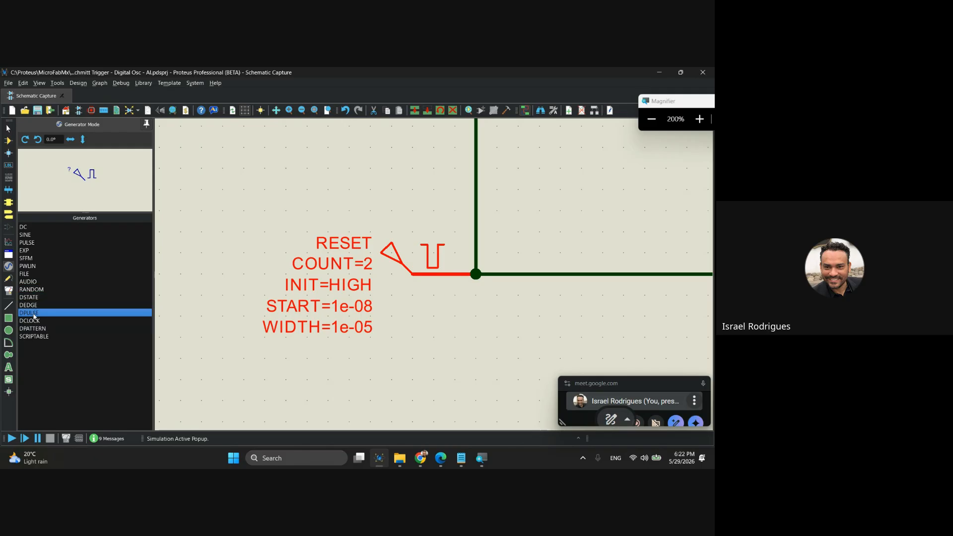
Examine the RESET generator's pulse polarity and timing in its digital pulse properties, and close them without changes.
double_click(391, 258)
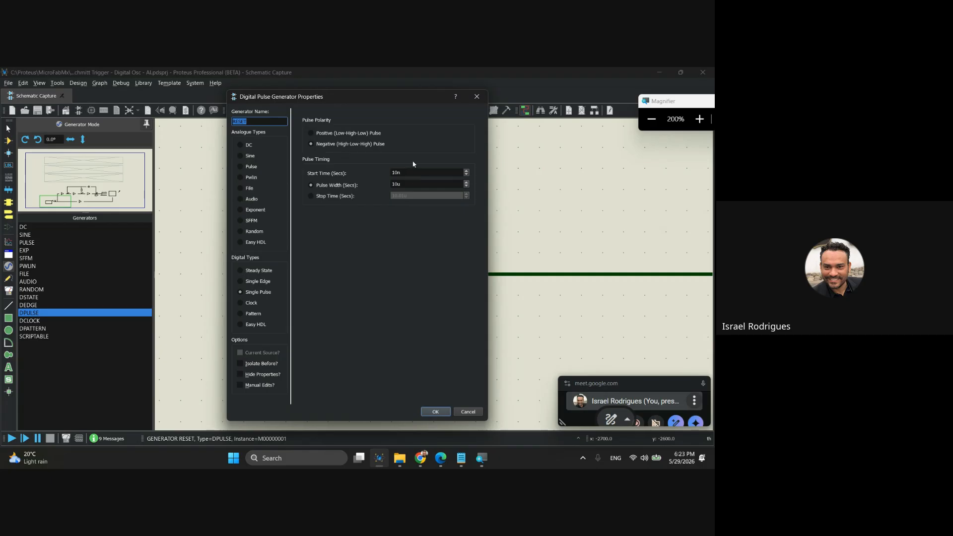
click(477, 96)
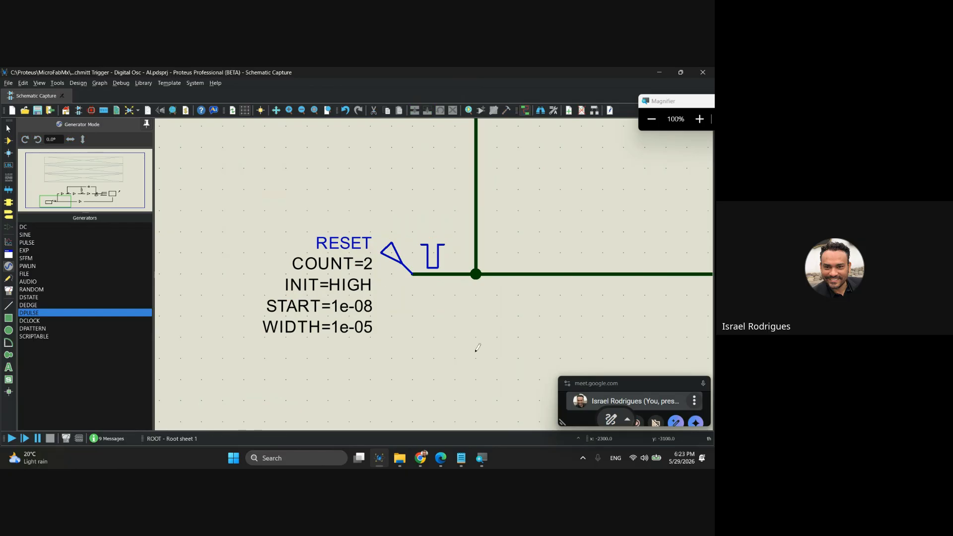
Toggle the LOGIC STATE input feeding the 74107 flip-flop's J and K pins between 0 and 1, ending at 1.
scroll(475, 352, down, 1)
middle_click(496, 241)
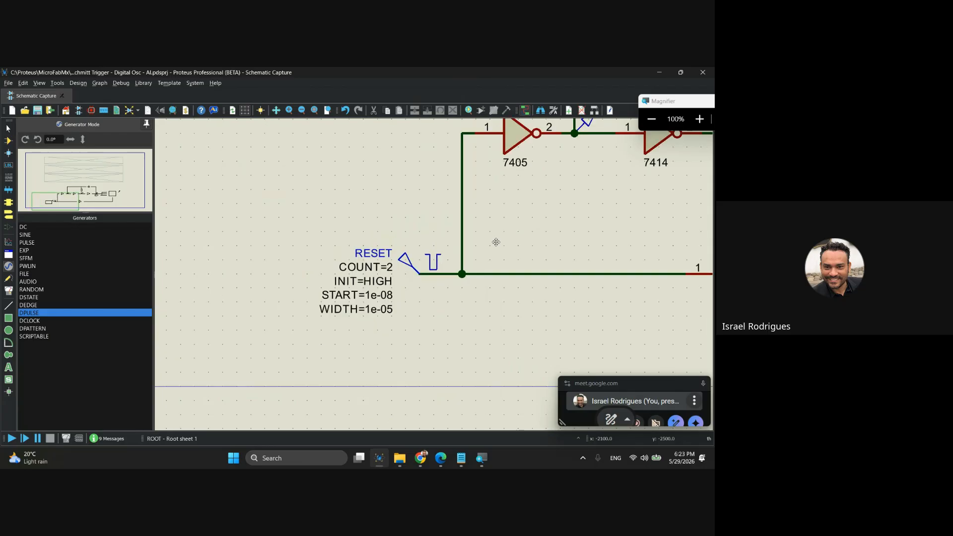
click(346, 342)
scroll(419, 299, down, 1)
middle_click(440, 302)
click(347, 299)
scroll(615, 262, up, 2)
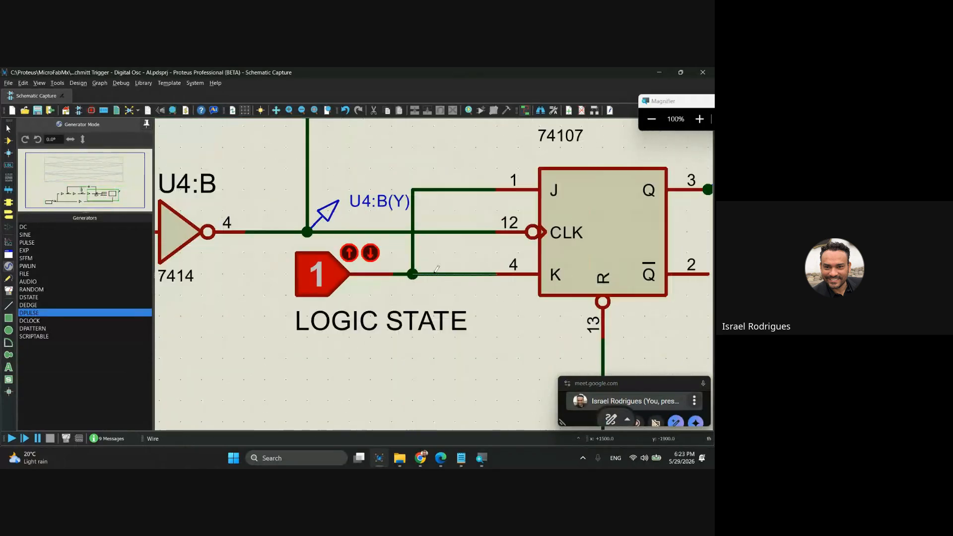
scroll(335, 281, up, 1)
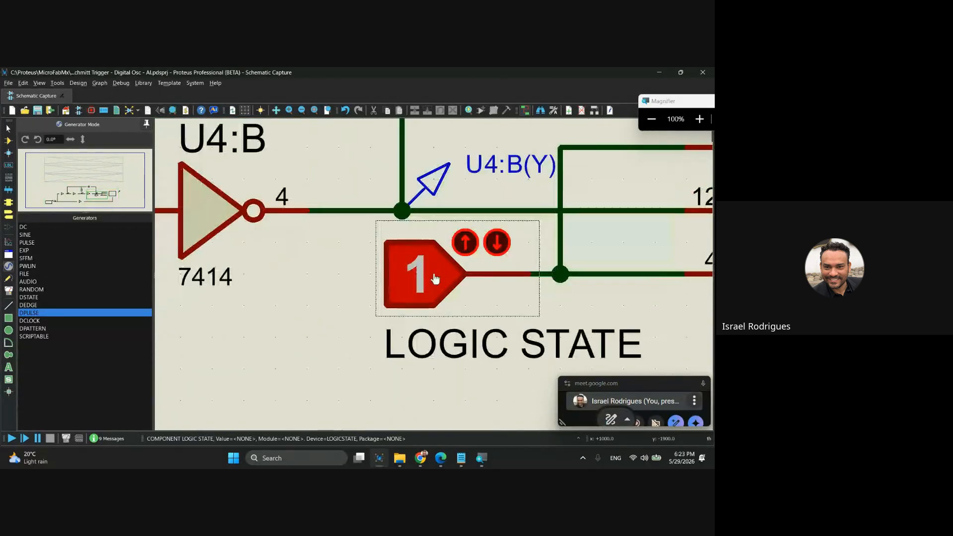
middle_click(468, 271)
click(348, 258)
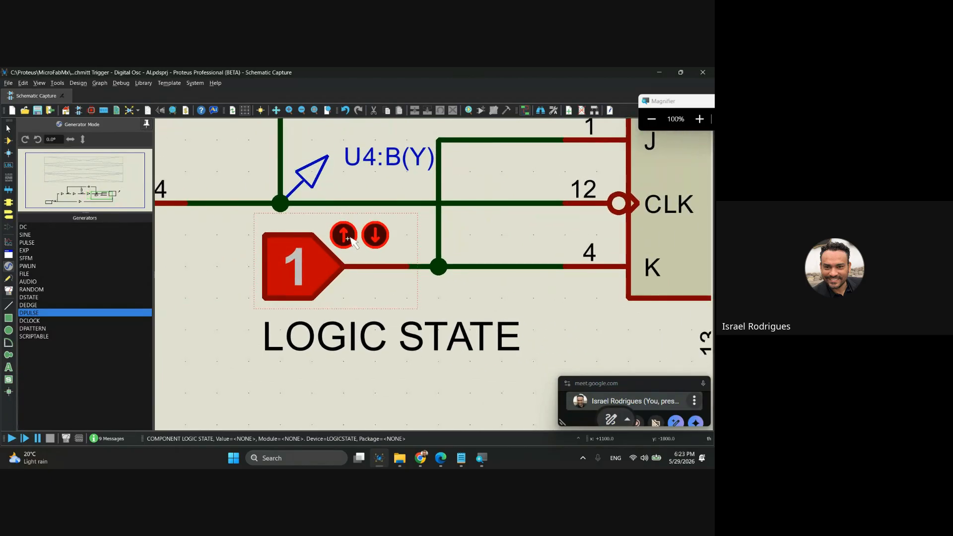
click(368, 237)
click(367, 237)
click(367, 237)
click(368, 237)
click(371, 239)
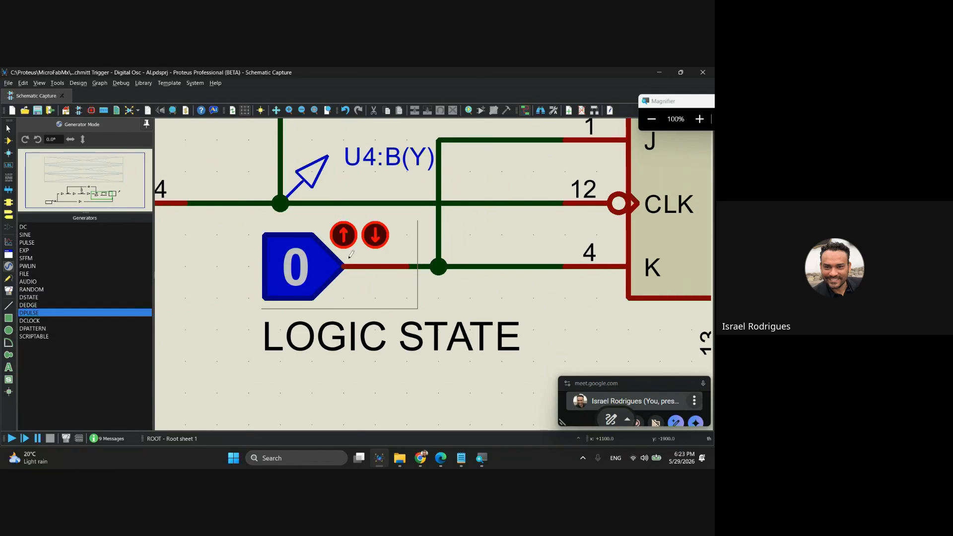
click(345, 237)
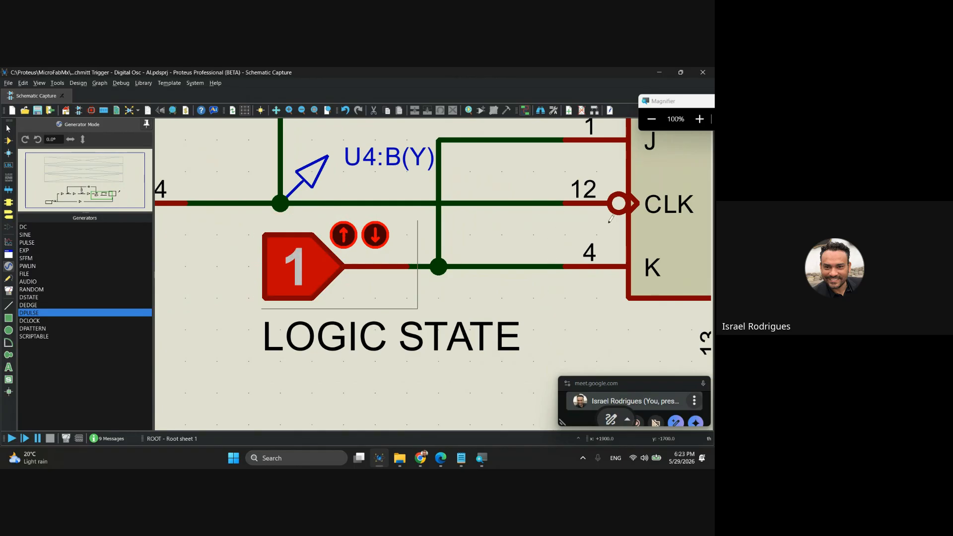
click(356, 238)
click(357, 238)
click(373, 237)
click(344, 235)
Review the whole circuit and the digital, transient and analogue analysis graphs above it.
scroll(366, 280, down, 4)
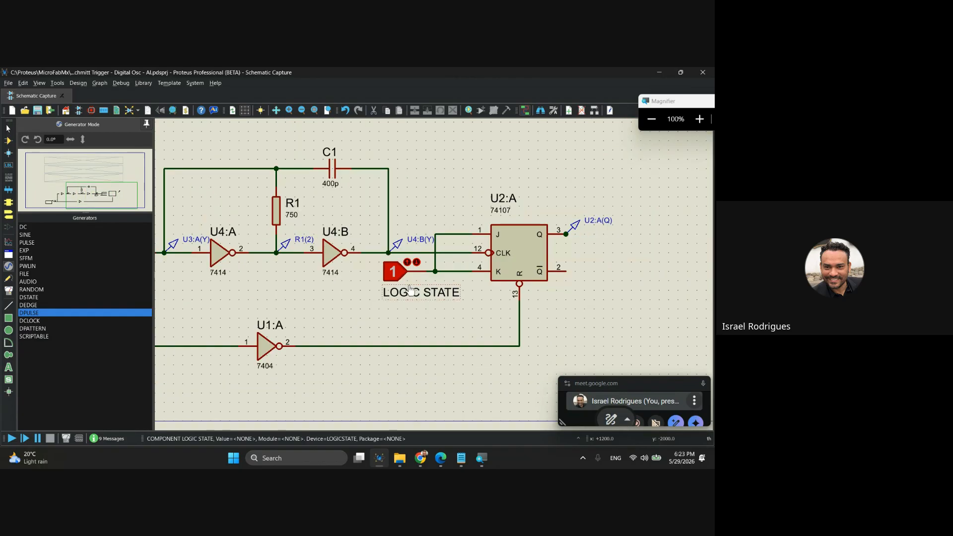
scroll(346, 209, down, 3)
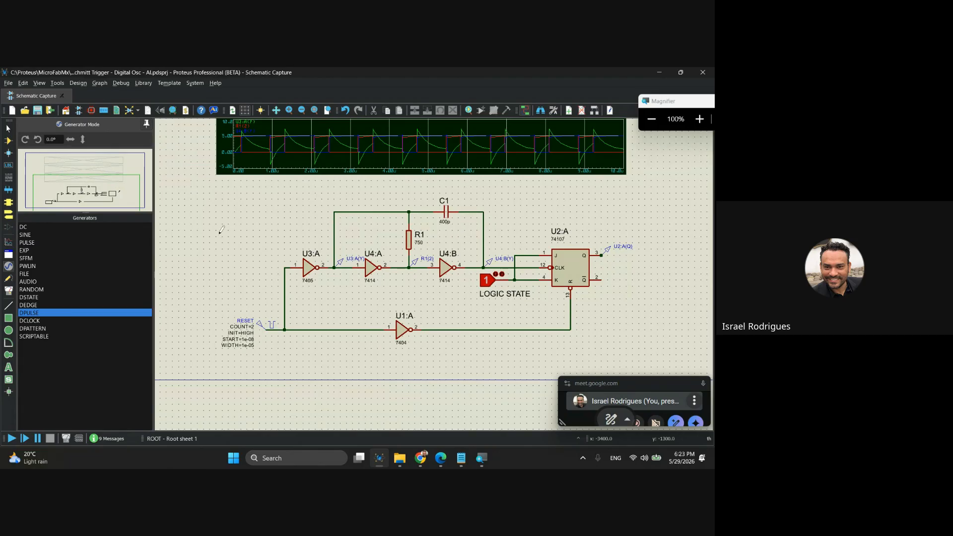
drag(276, 198, 296, 359)
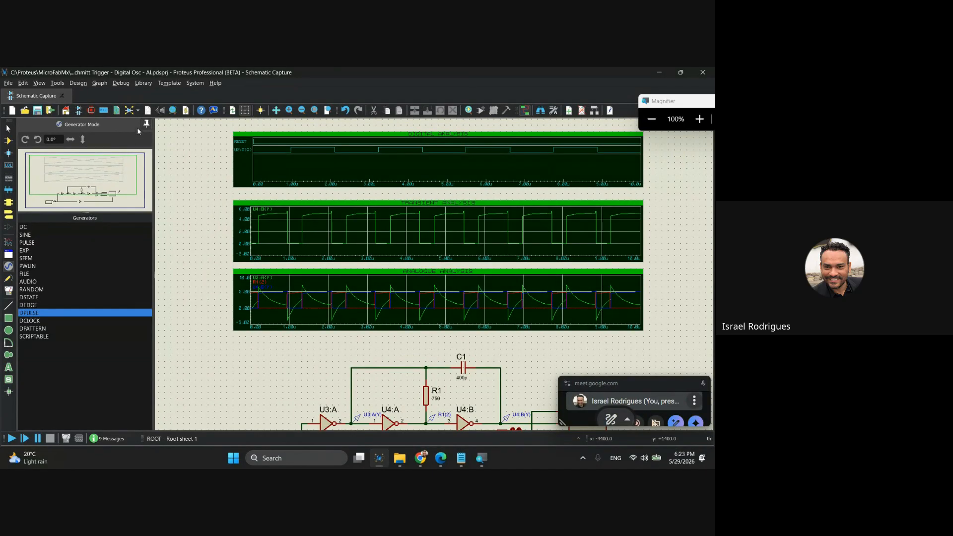
scroll(322, 171, up, 1)
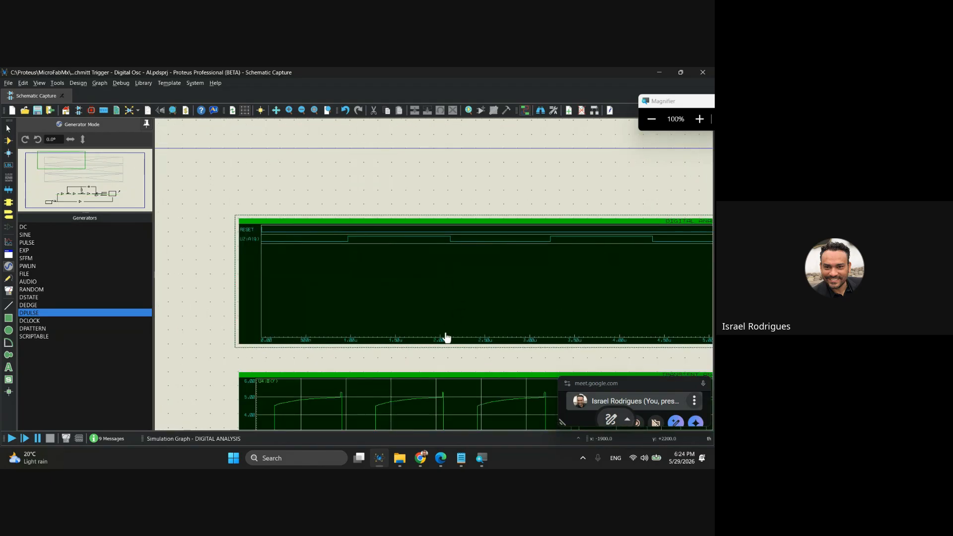
drag(517, 353, 422, 229)
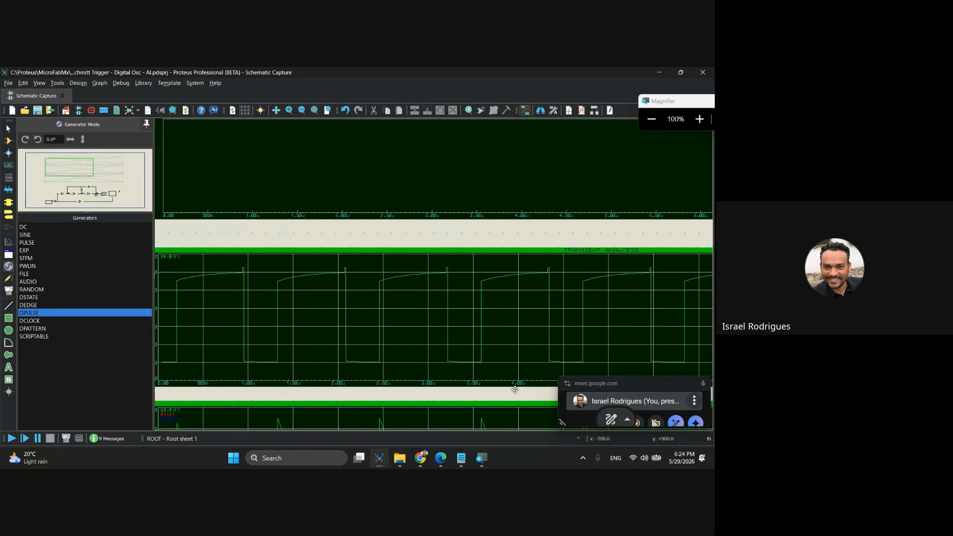
drag(515, 389, 419, 202)
drag(485, 385, 375, 221)
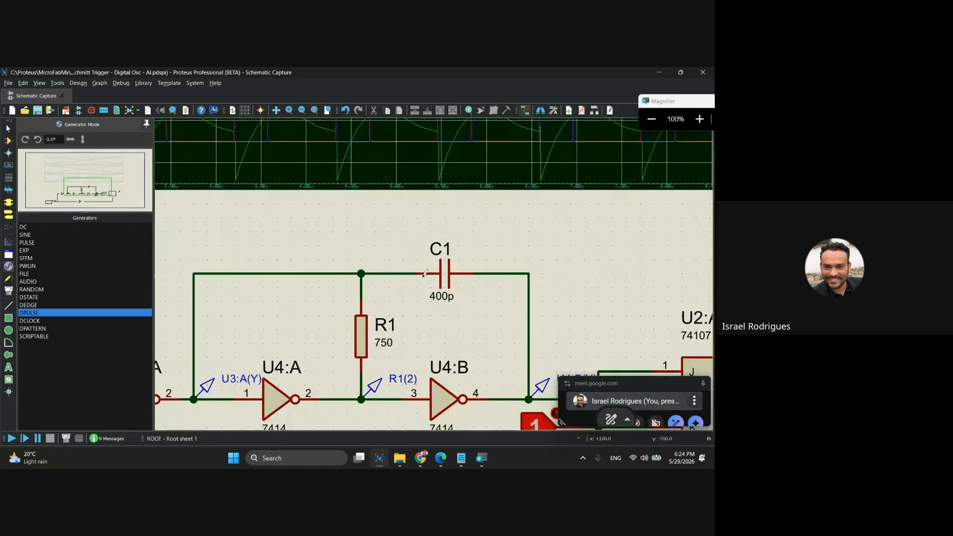
Highlight capacitor C1 and resistor R1 in the oscillator, and examine the output period on the digital analysis graph.
click(442, 300)
click(385, 347)
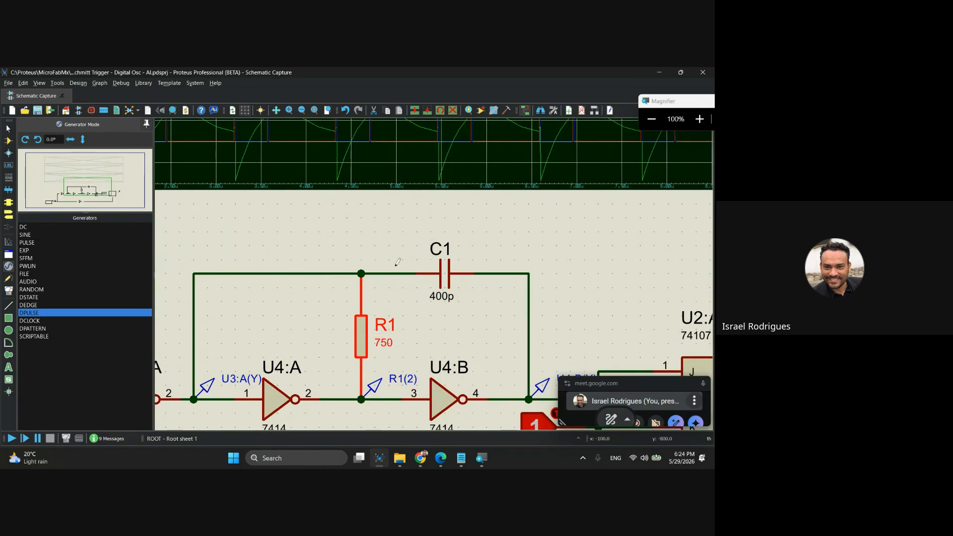
scroll(402, 258, down, 2)
drag(378, 192, 434, 369)
scroll(405, 276, up, 2)
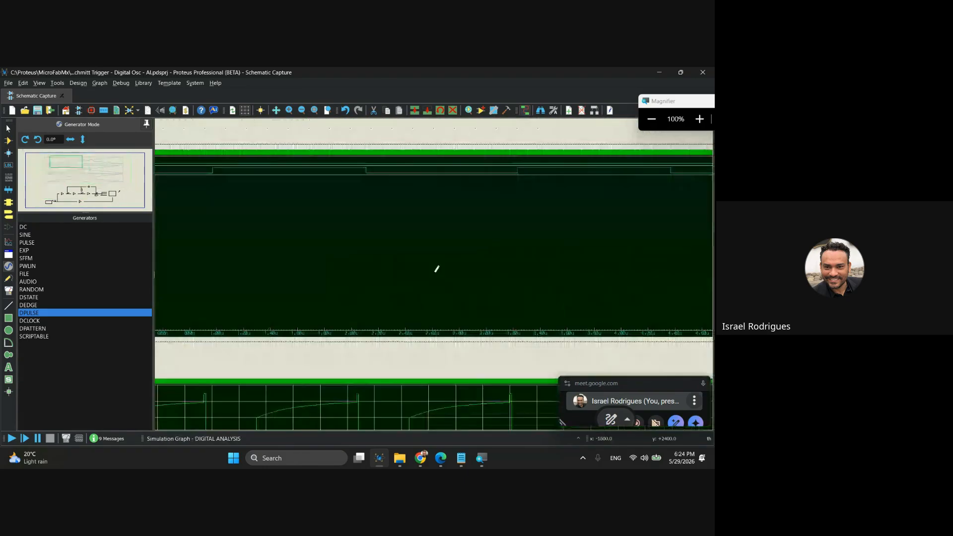
scroll(380, 287, down, 1)
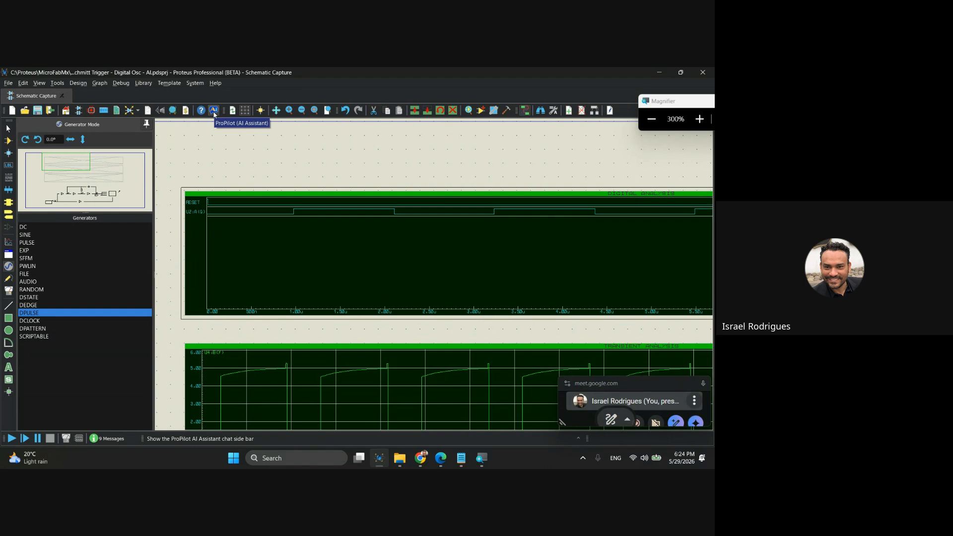
Return the screen magnification to 100% and open the ProPilot AI Assistant chat beside the schematic.
key(super+minus)
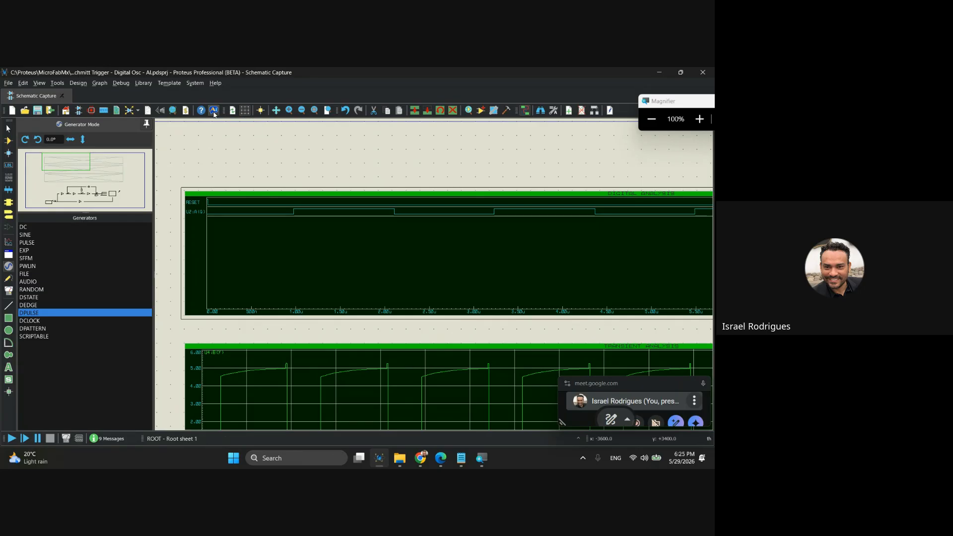
click(214, 112)
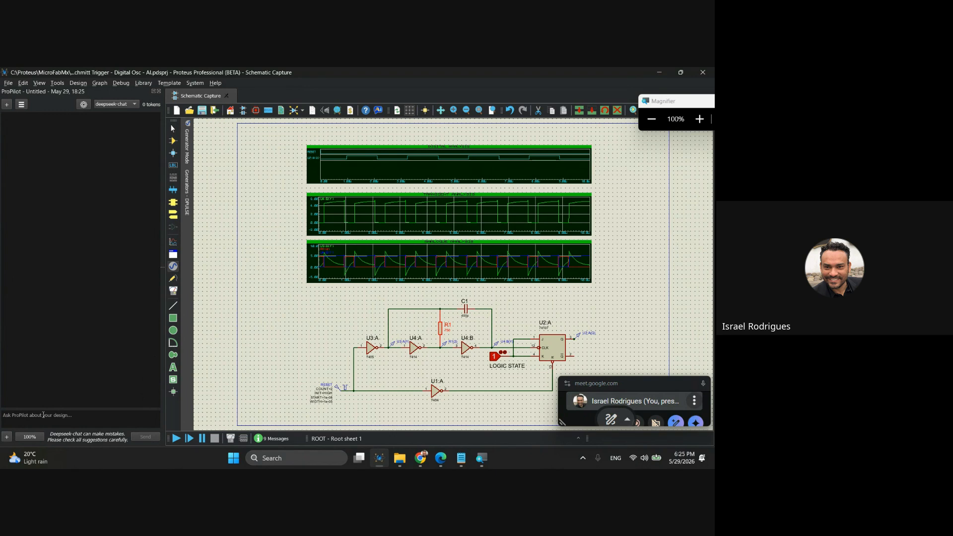
Switch to the course presentation in Google Slides and show slide 60 on creating a Gemini API key.
mouse_move(421, 457)
click(356, 412)
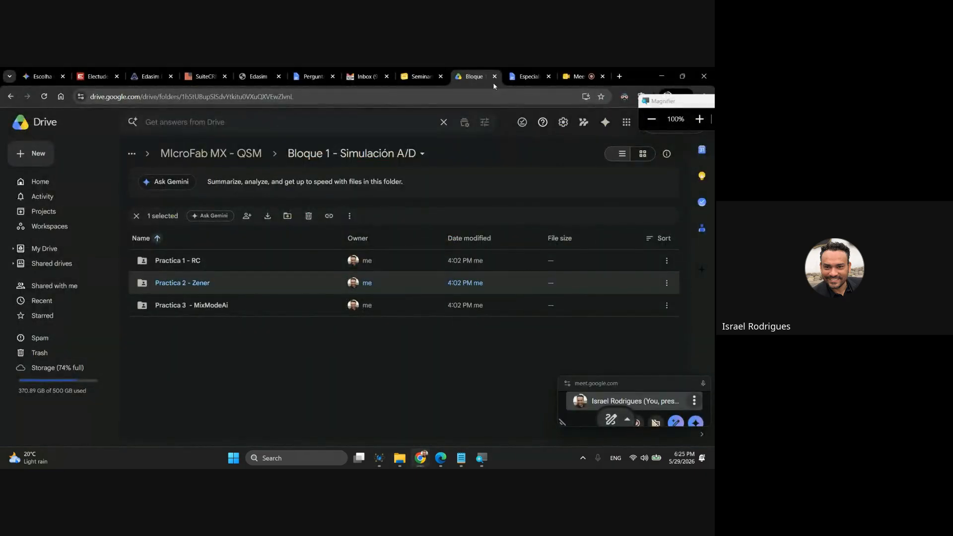
click(441, 458)
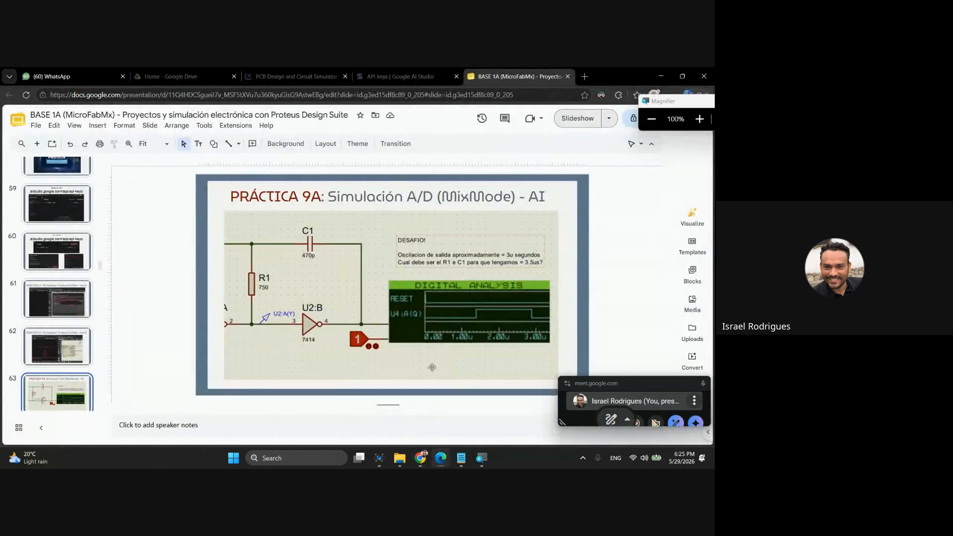
click(52, 245)
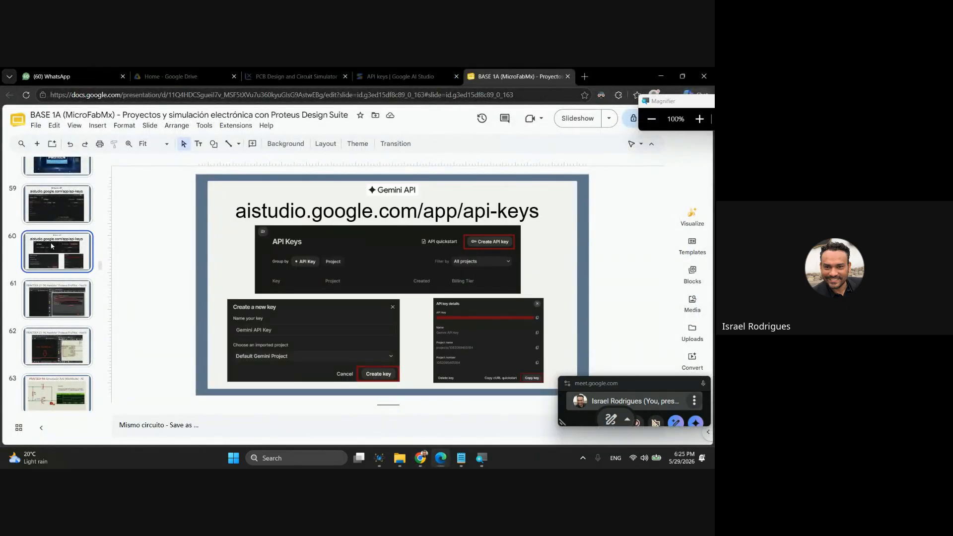
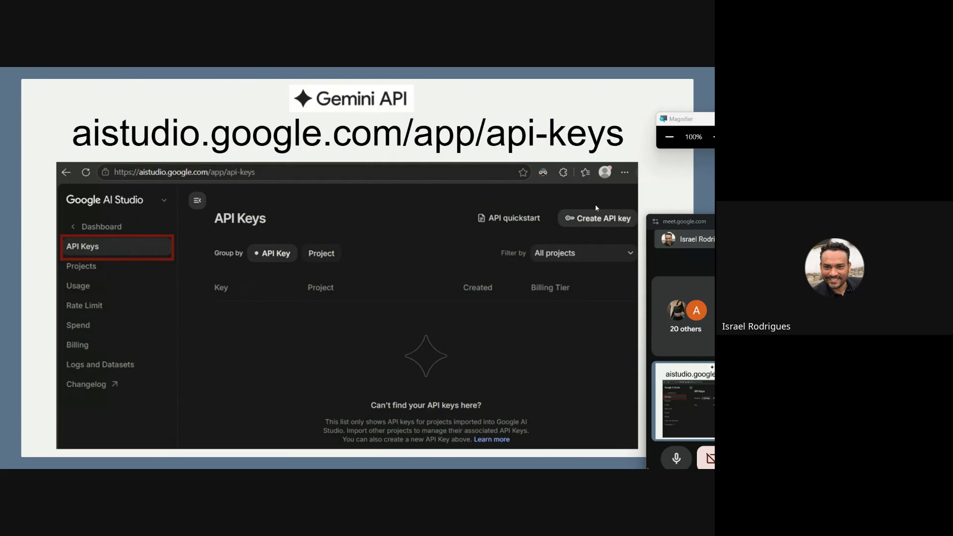
Show the next slide on creating and copying a Gemini API key, and switch back to the Proteus schematic.
key(Right)
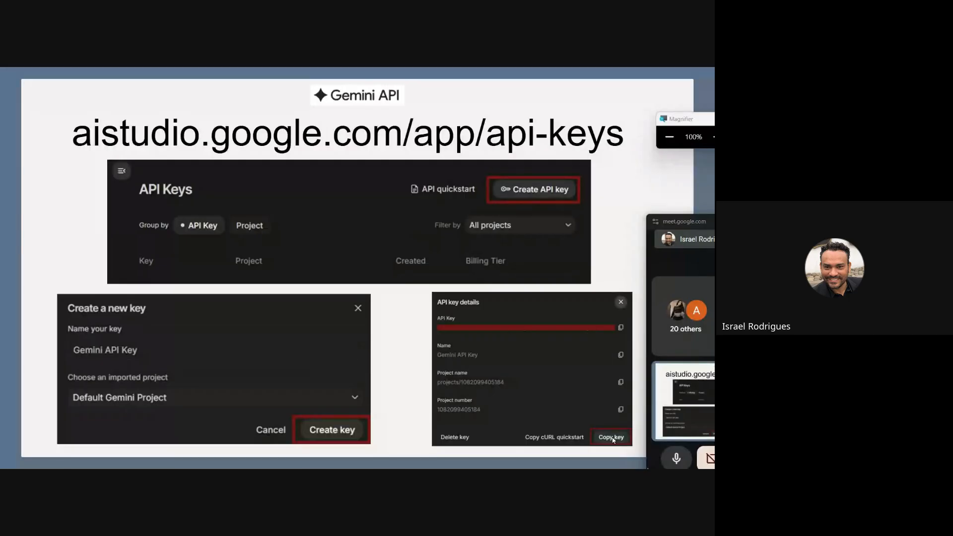
key(super)
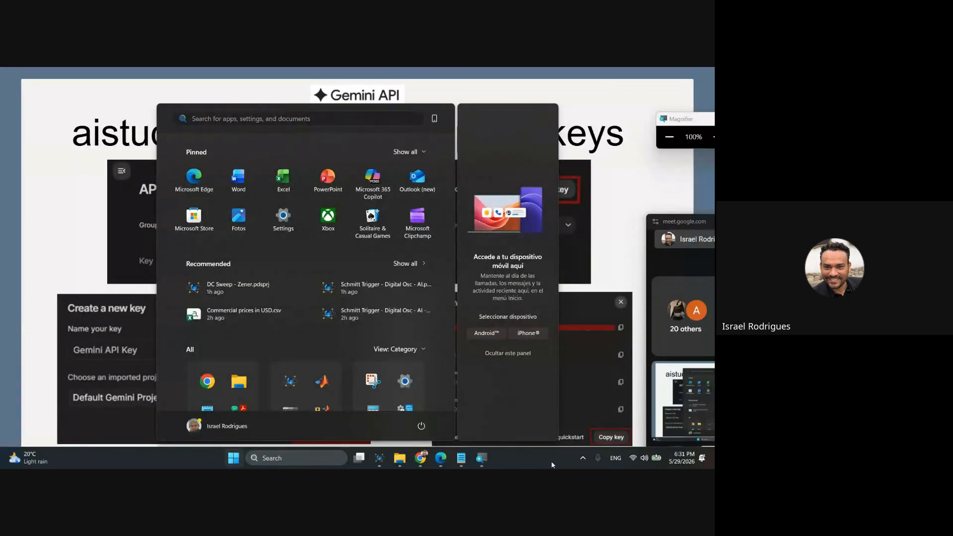
click(432, 462)
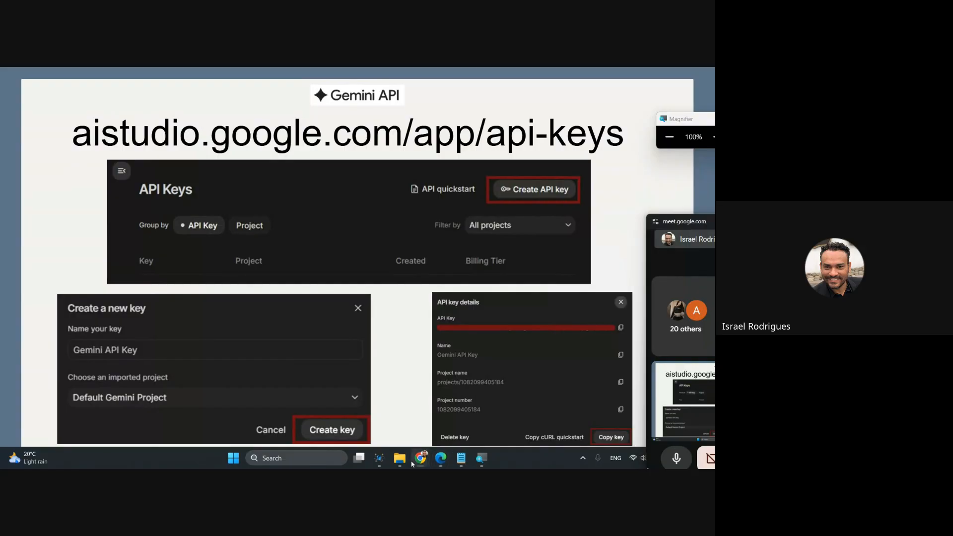
key(alt+Tab)
key(alt+Tab)
key(alt+Tab)
key(alt+Tab)
key(alt+Tab)
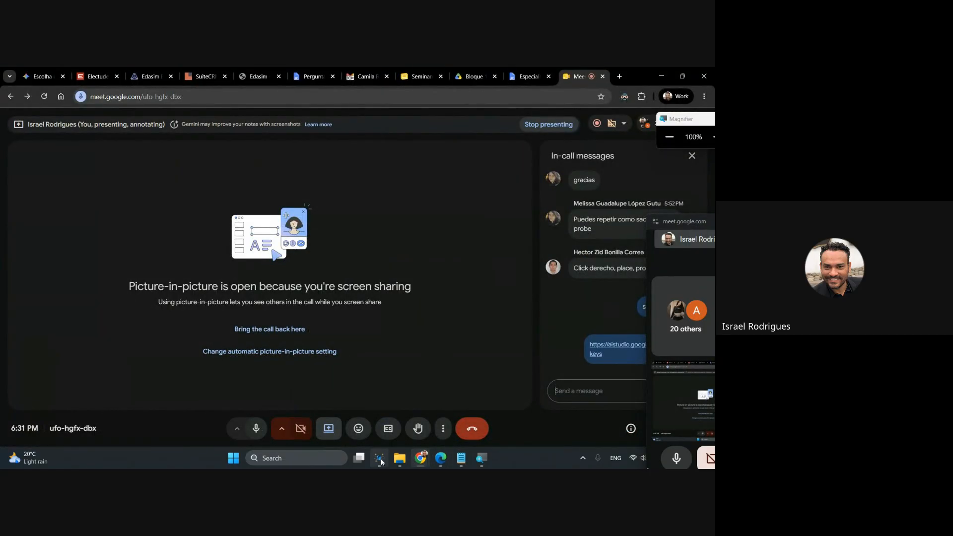
click(380, 460)
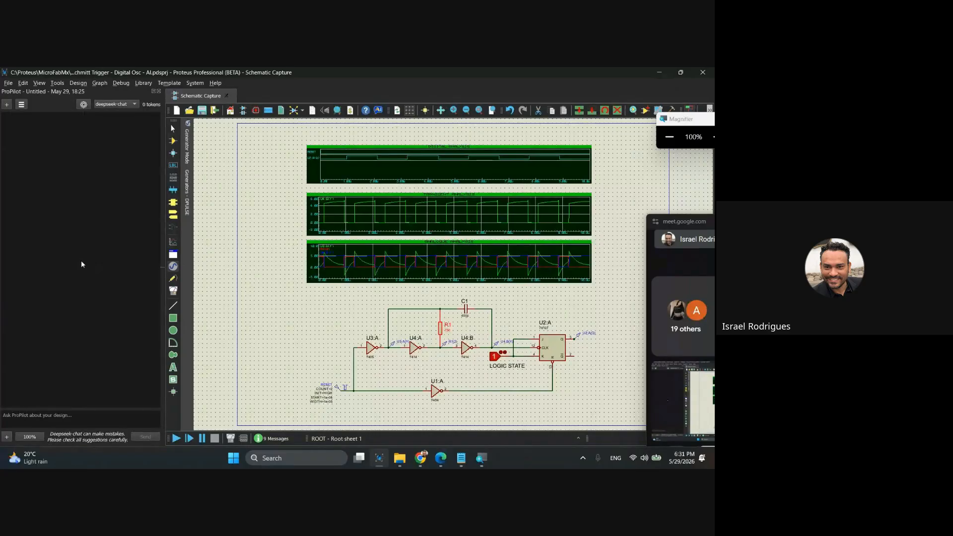
Open the ProPilot configuration and set the LLM provider to Google (Gemini).
key(super+plus)
click(84, 105)
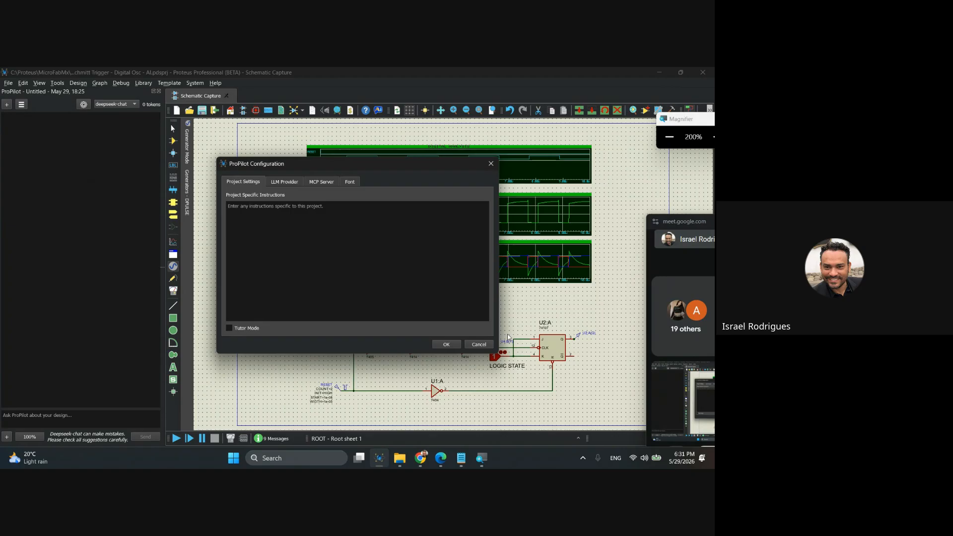
click(287, 184)
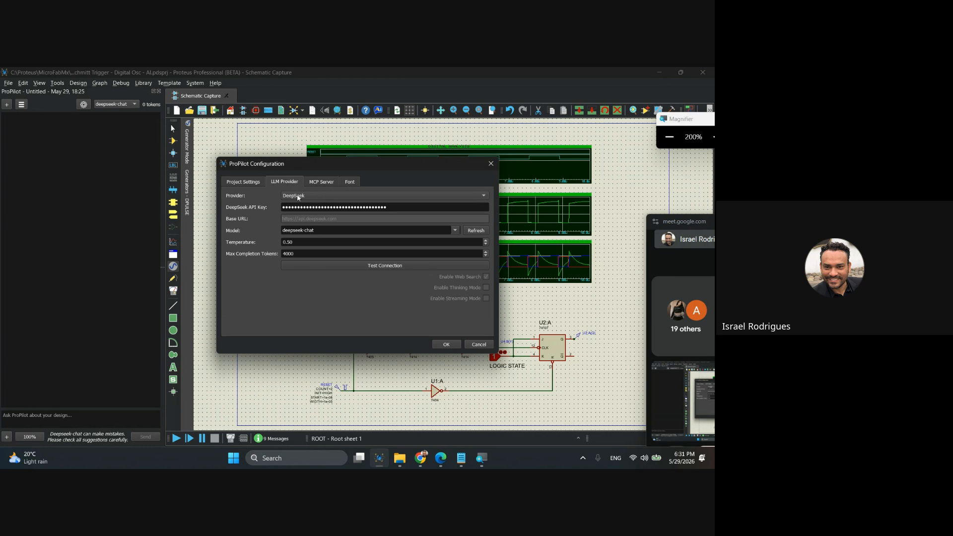
click(303, 197)
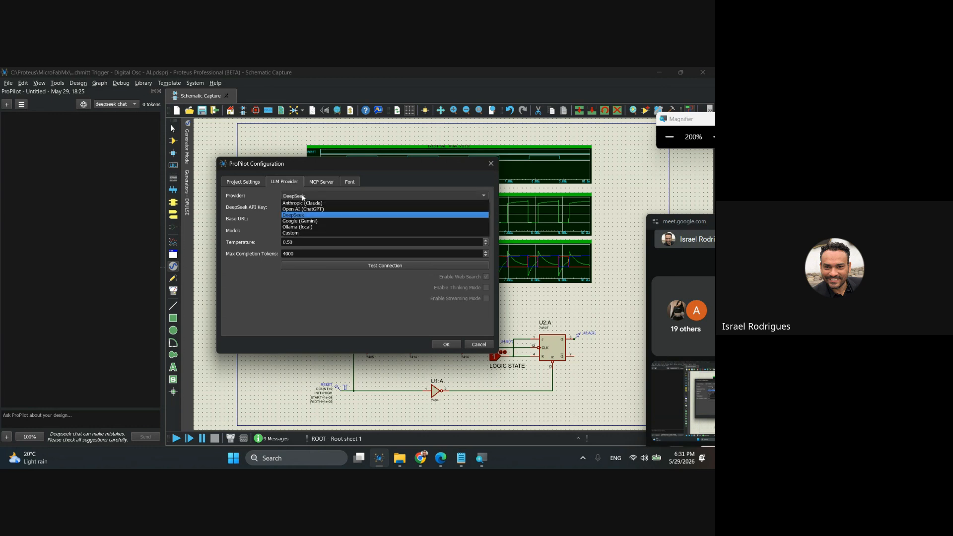
click(316, 222)
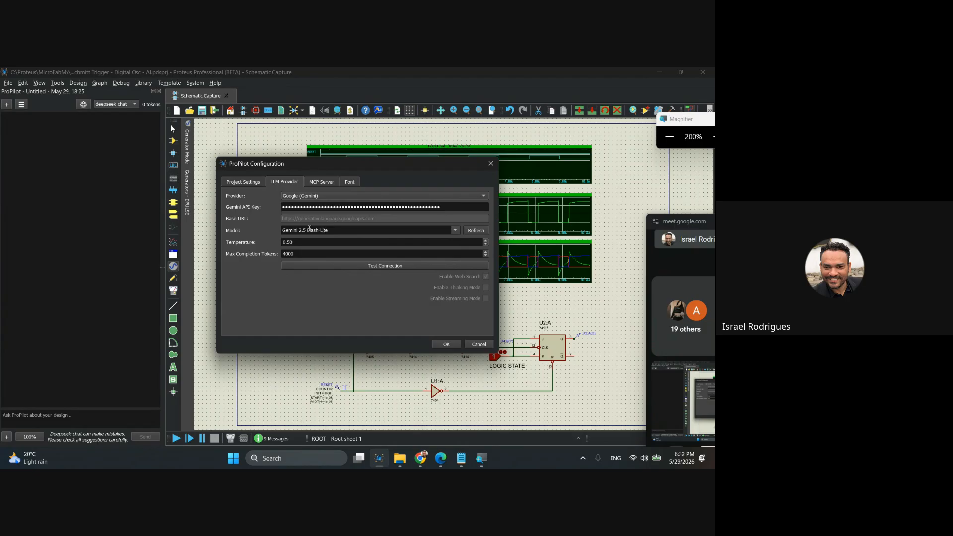
Look through the available Gemini models in the LLM provider settings, keeping Gemini 2.5 Flash-Lite as the model.
click(454, 231)
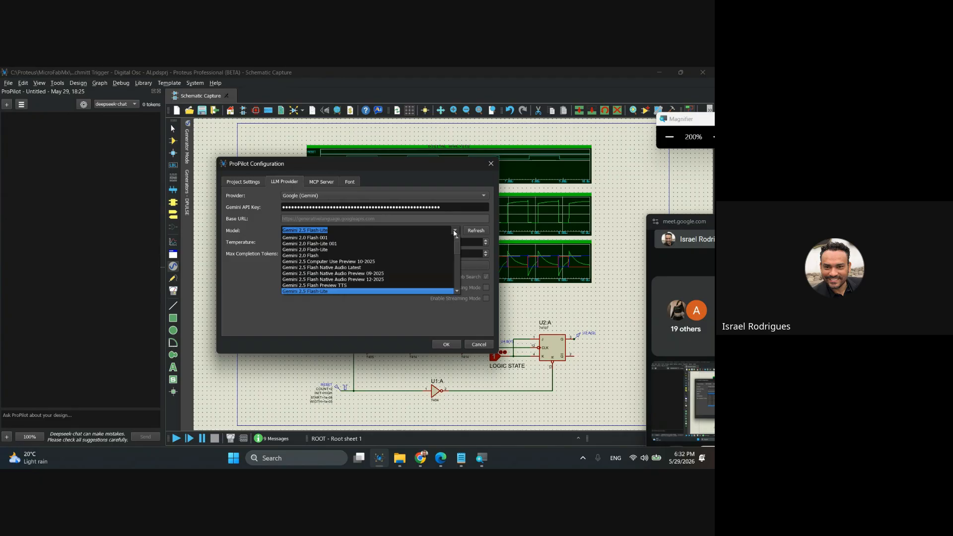
scroll(328, 244, down, 3)
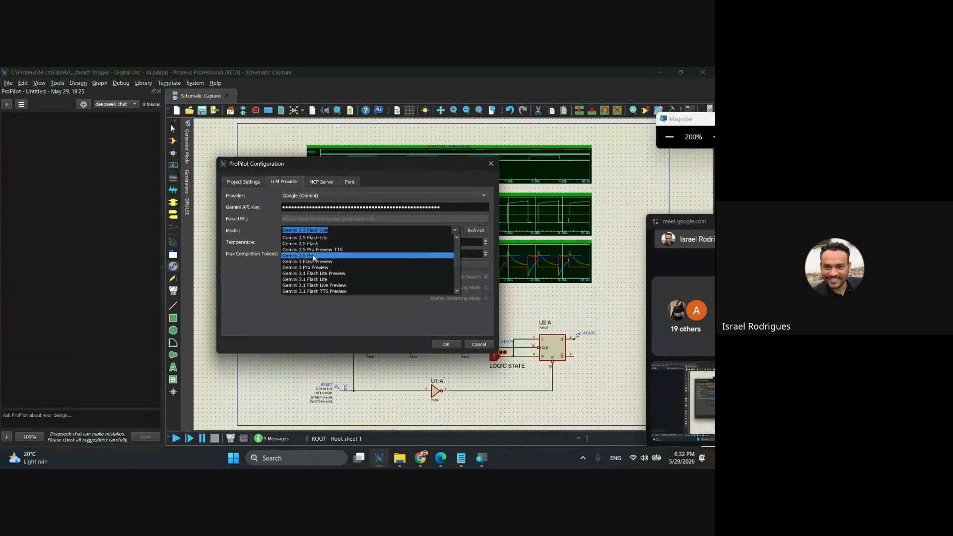
scroll(310, 283, down, 5)
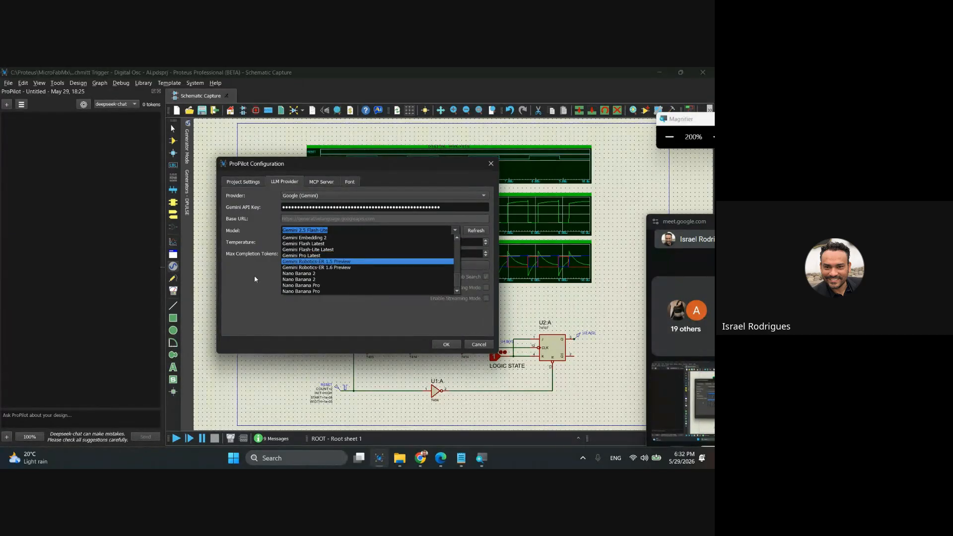
scroll(334, 276, down, 1)
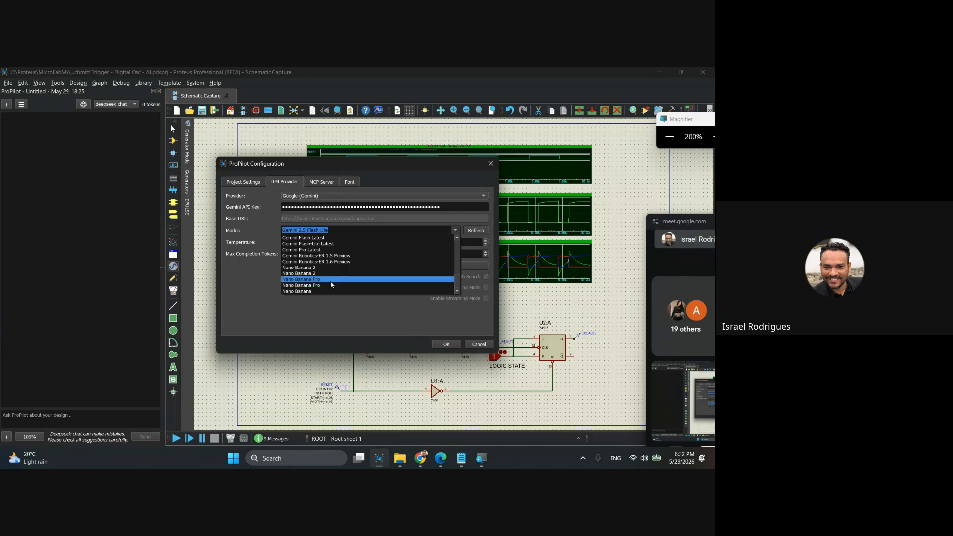
scroll(328, 283, up, 5)
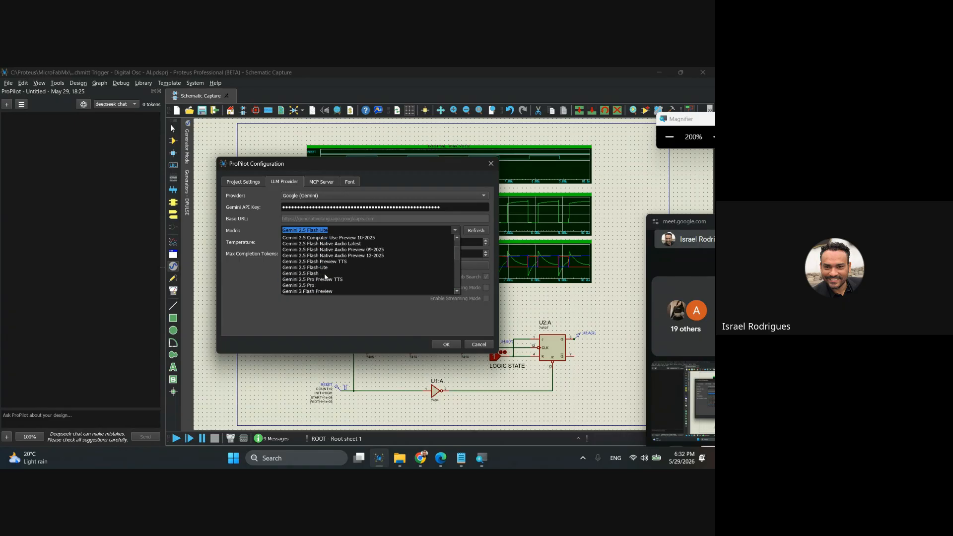
click(244, 284)
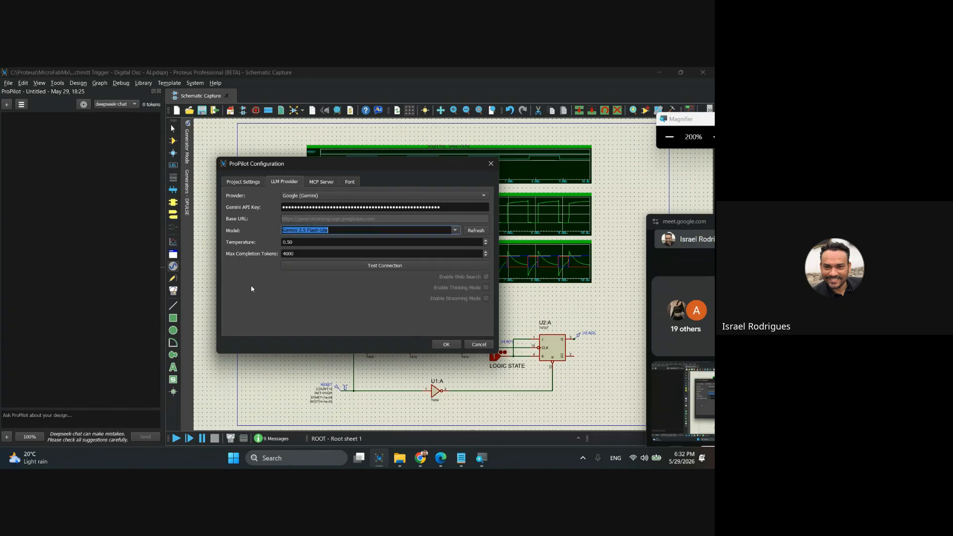
click(339, 231)
Test ProPilot's connection to the Gemini provider and accept the configuration.
click(387, 266)
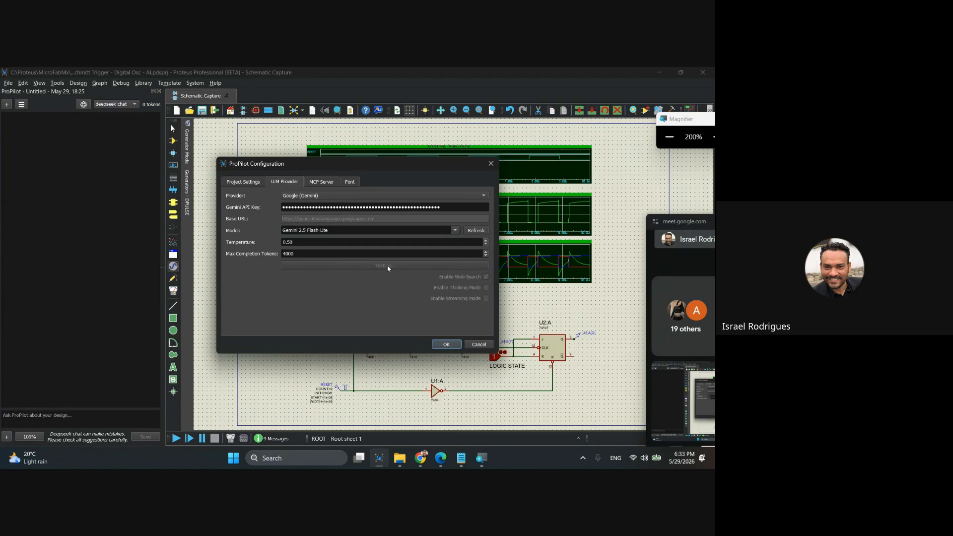
drag(362, 237, 334, 269)
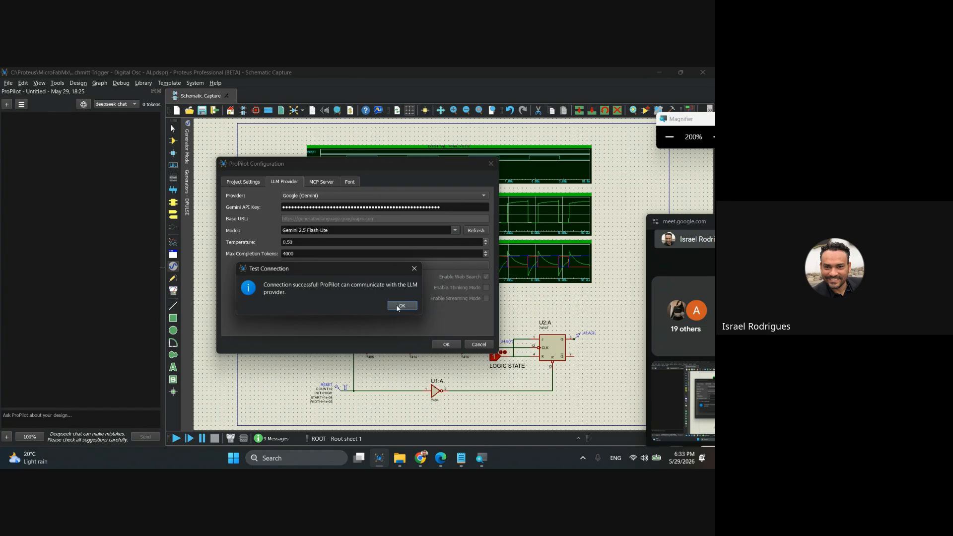
drag(362, 268, 364, 277)
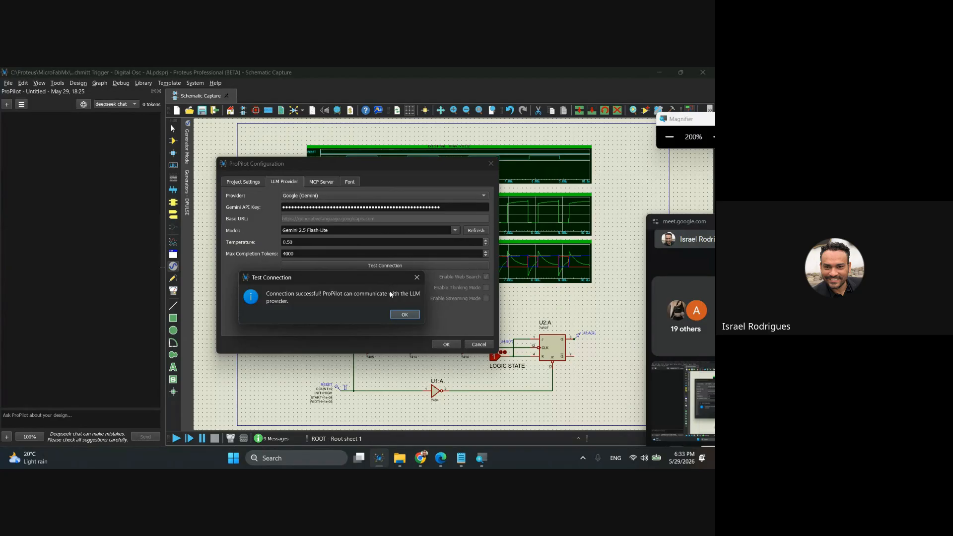
click(400, 314)
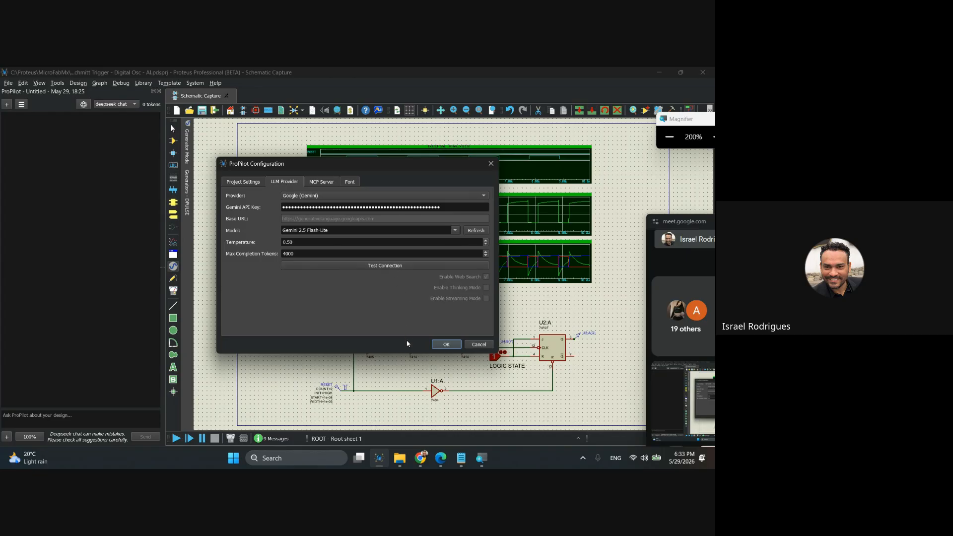
click(444, 345)
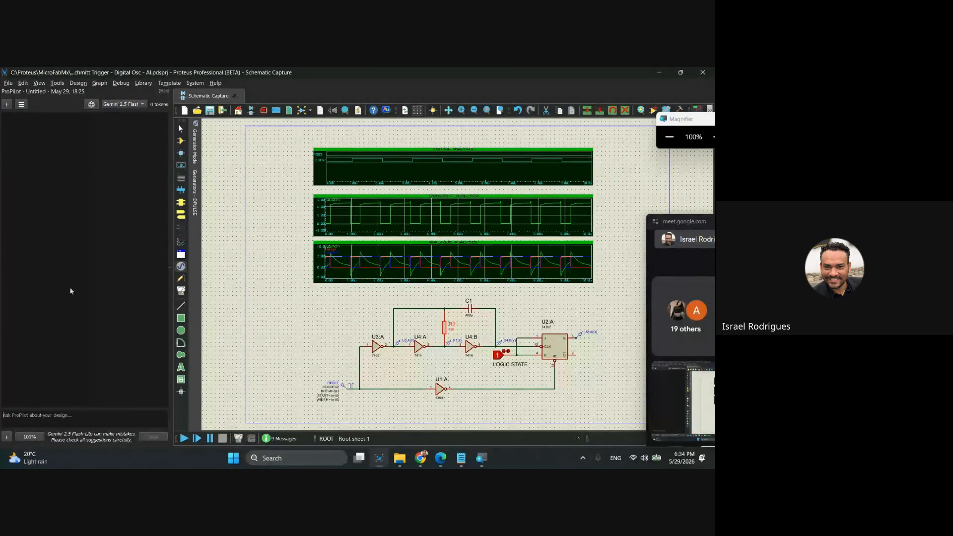
Switch to Notepad and copy the prompt asking for the period value at U2:A(Q) on the digital graph.
key(super+plus)
key(super+plus)
click(461, 457)
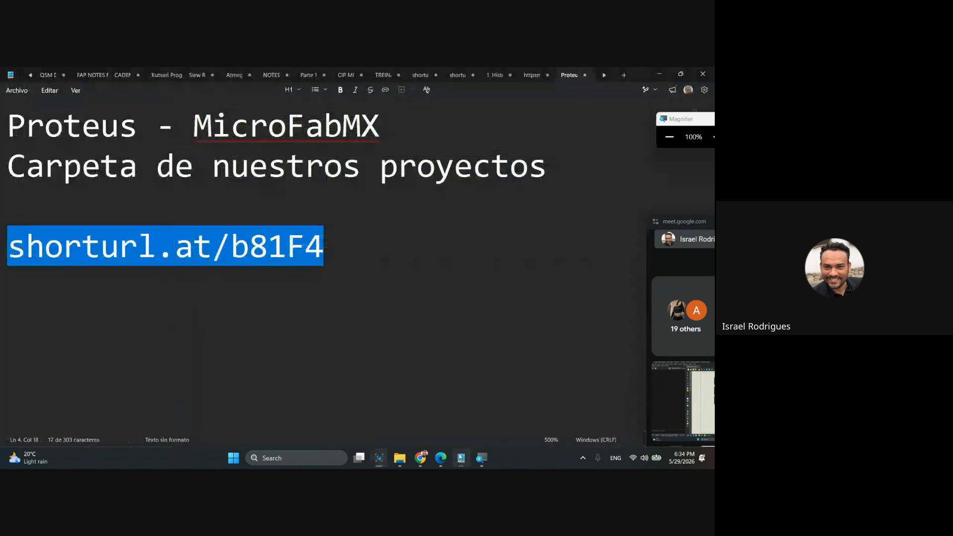
scroll(383, 354, down, 3)
scroll(389, 304, up, 1)
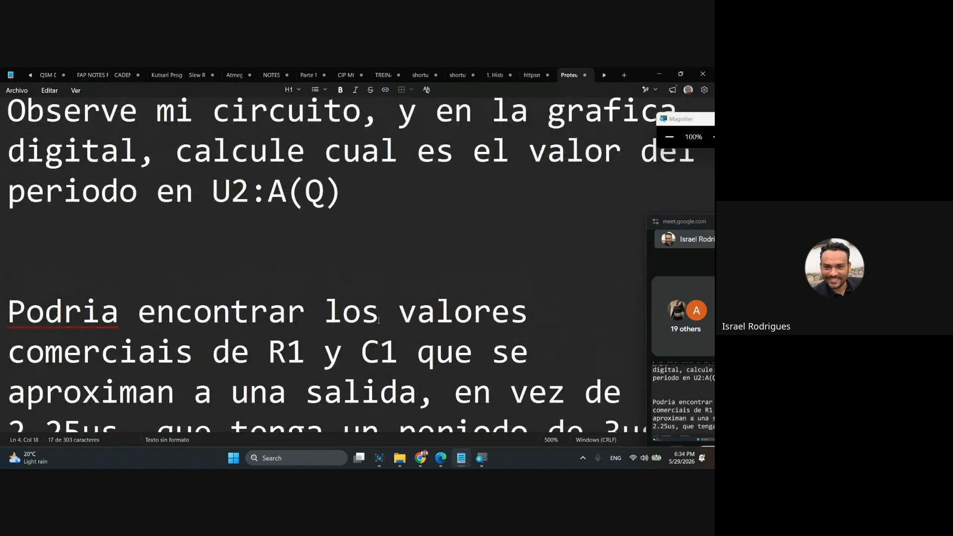
drag(341, 272, 1, 190)
key(ctrl+c)
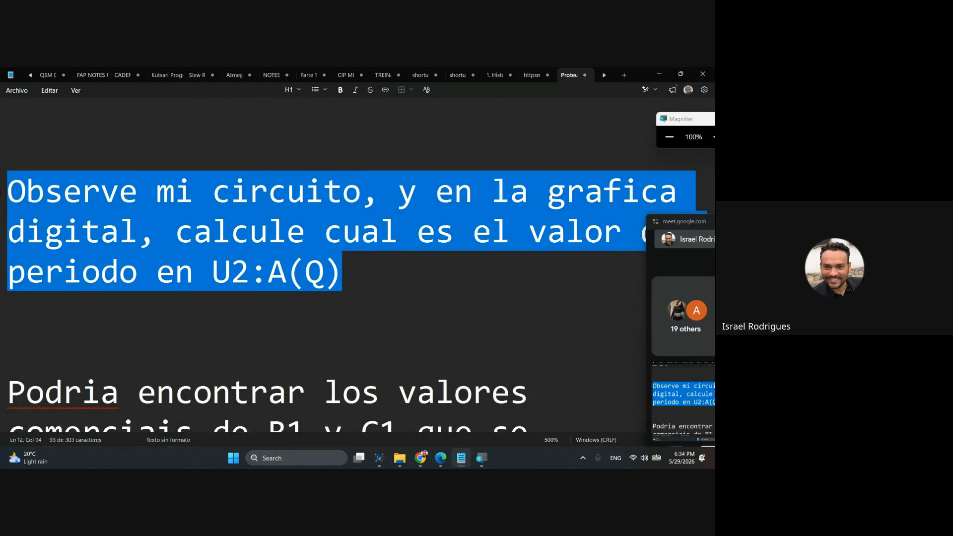
Switch to Google Meet, move the floating call window off the chat, and send the copied U2:A(Q) period prompt as an in-call message.
key(alt+Tab)
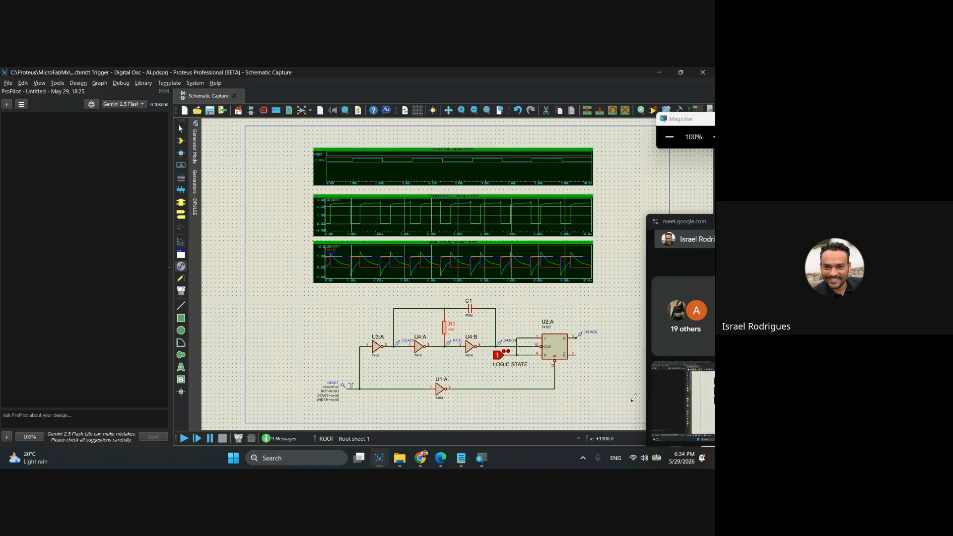
drag(685, 221, 465, 140)
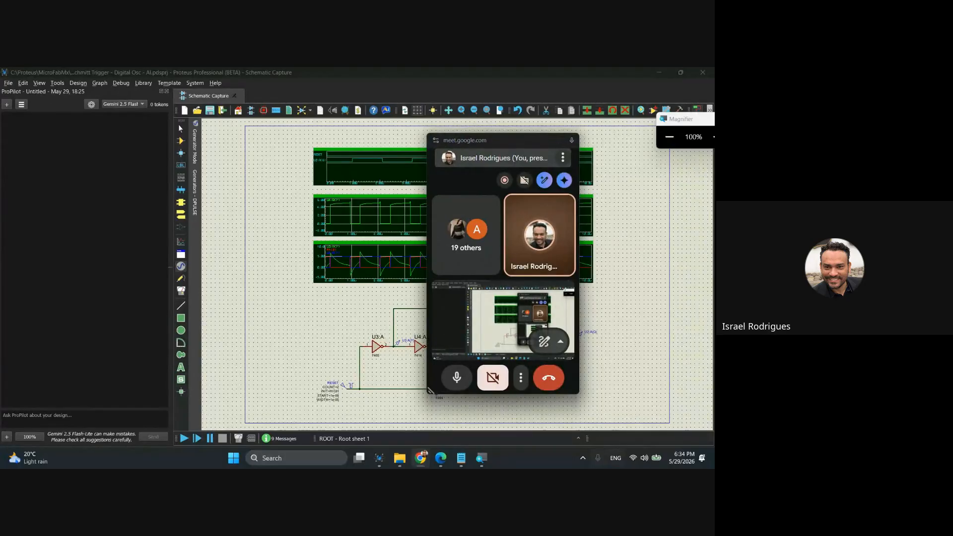
mouse_move(425, 464)
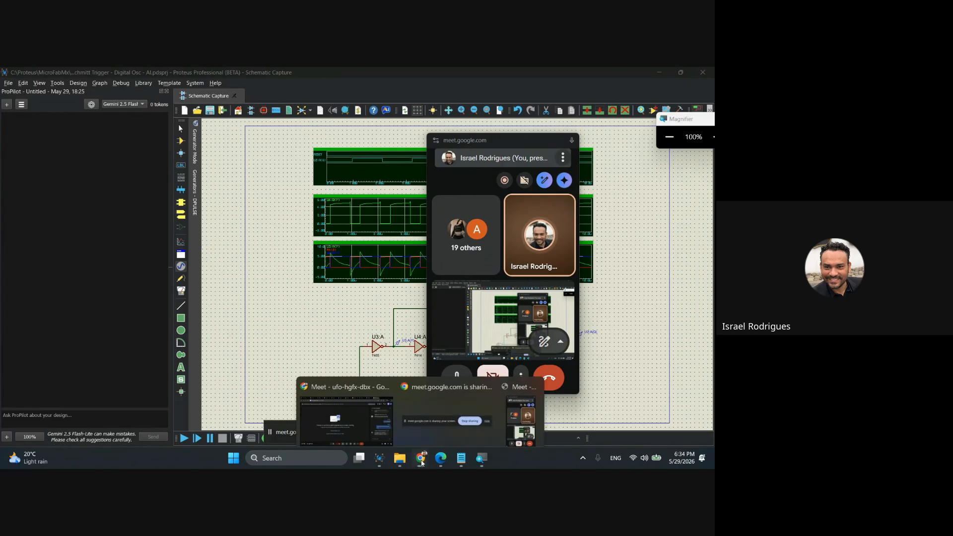
click(362, 414)
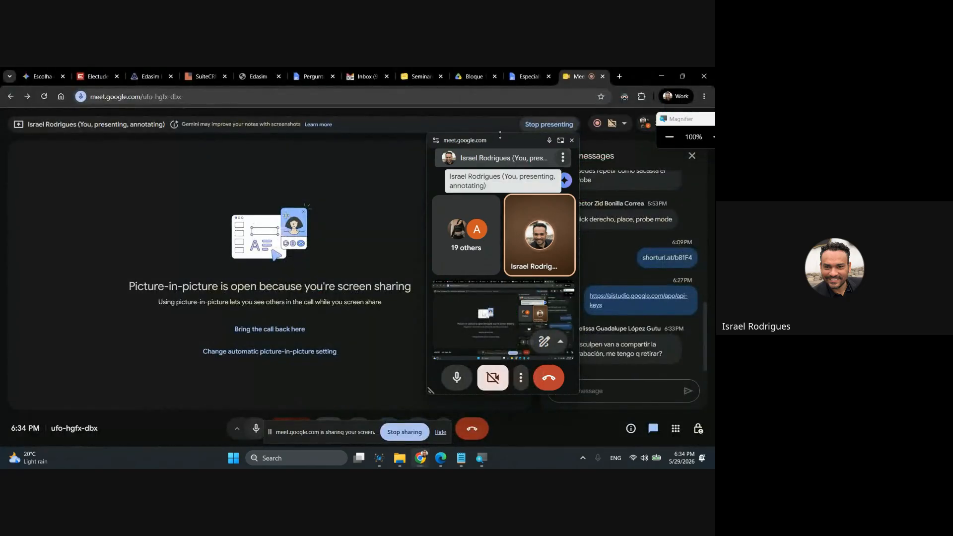
drag(500, 135, 379, 125)
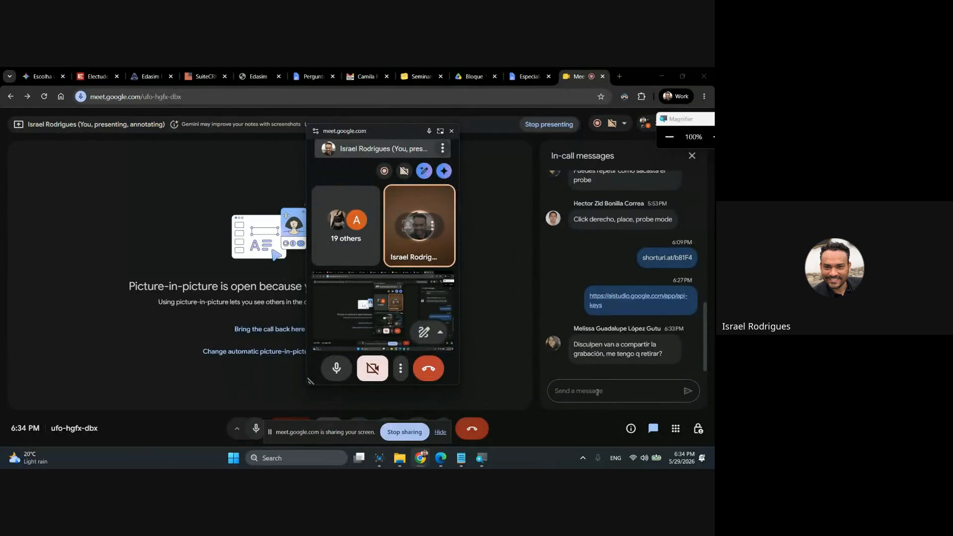
key(ctrl+v)
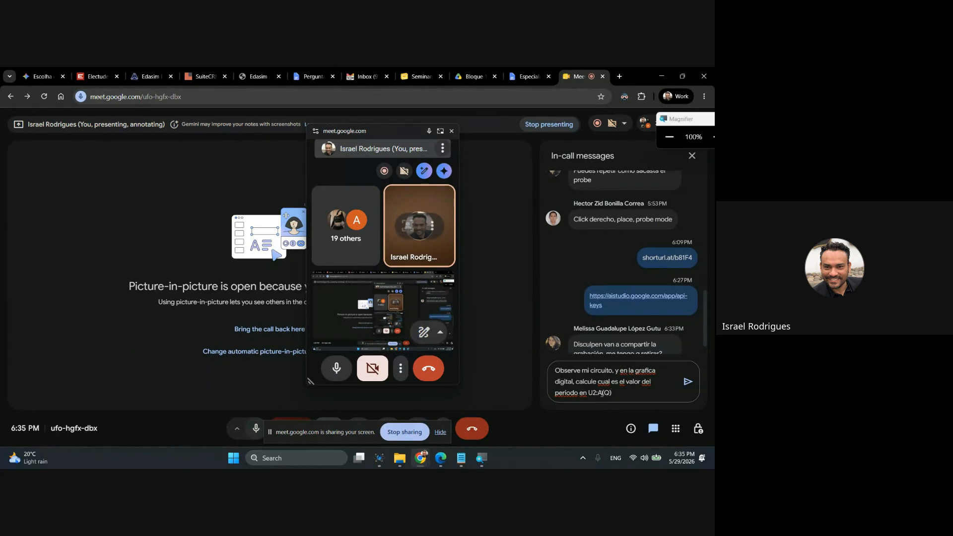
click(687, 381)
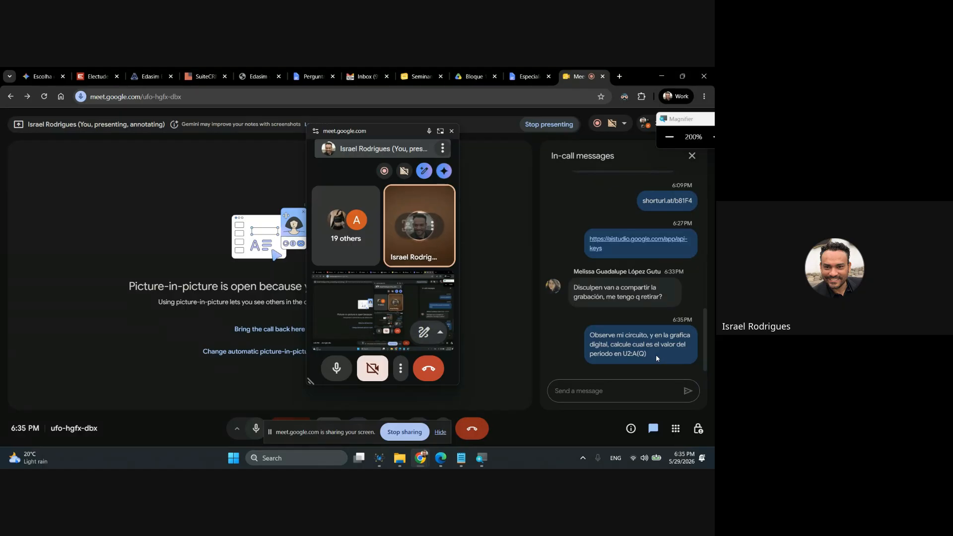
key(super+plus)
key(super)
click(592, 382)
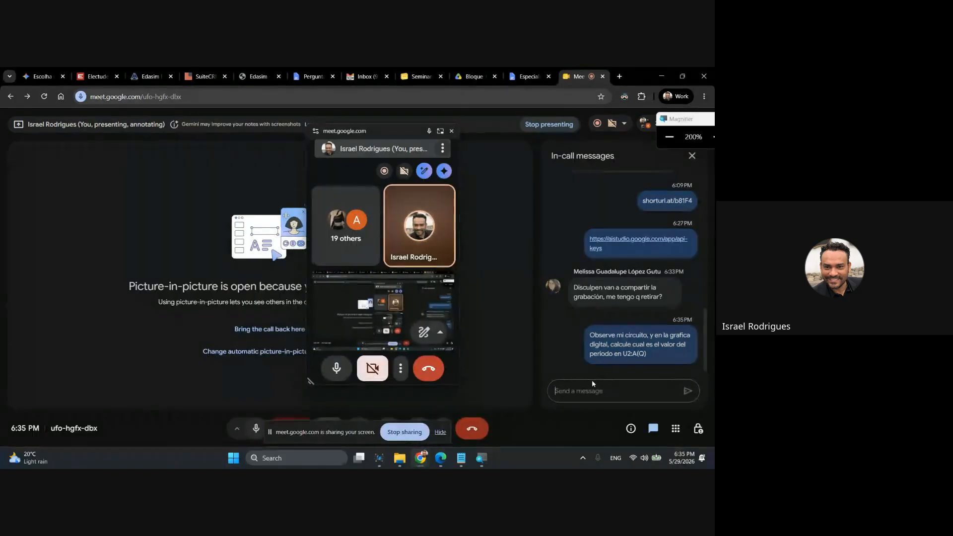
key(super+minus)
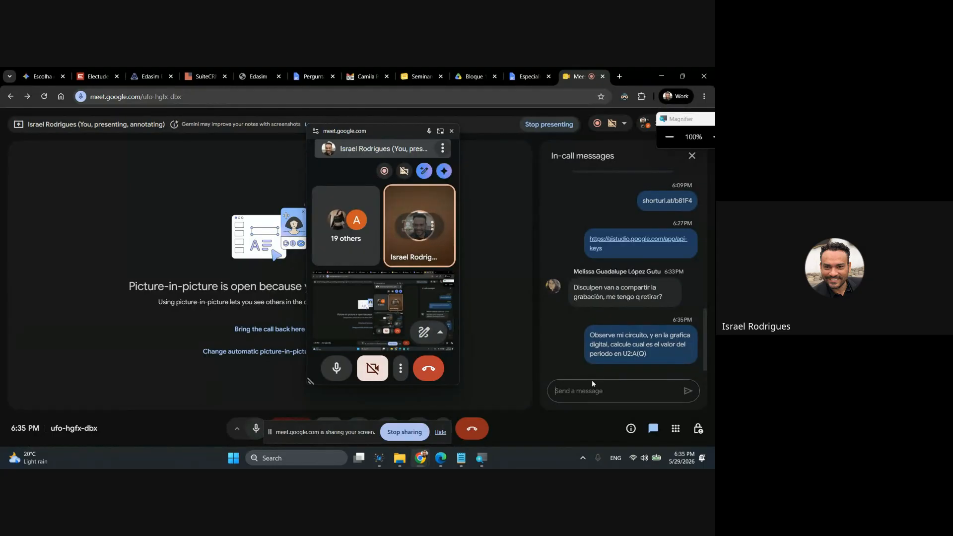
Switch back to Proteus, paste the U2:A(Q) period prompt into the ProPilot chat, and move the floating call window off the graphs.
click(379, 458)
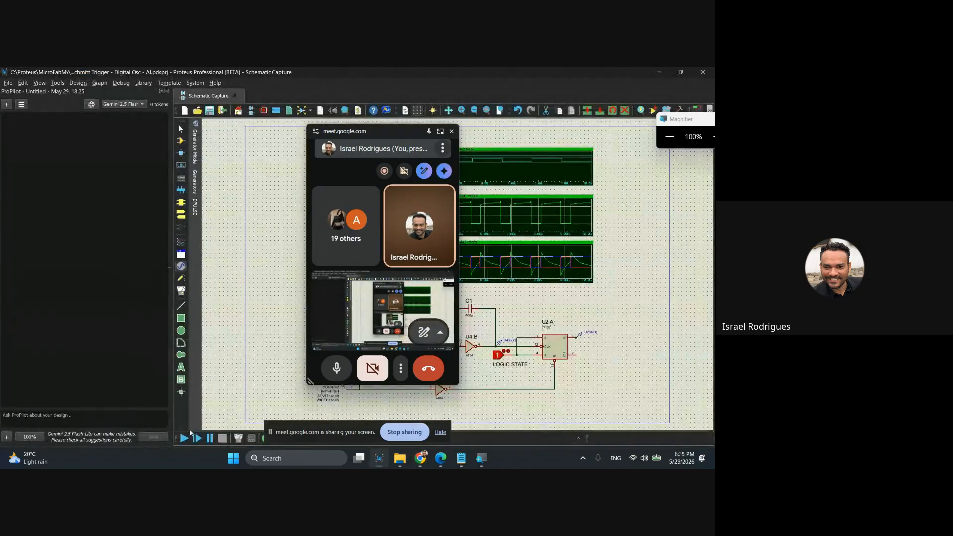
click(90, 418)
text(Observe mi circuito, y en la grafica digital, calcule cual es el valor del periodo en U2:A(Q))
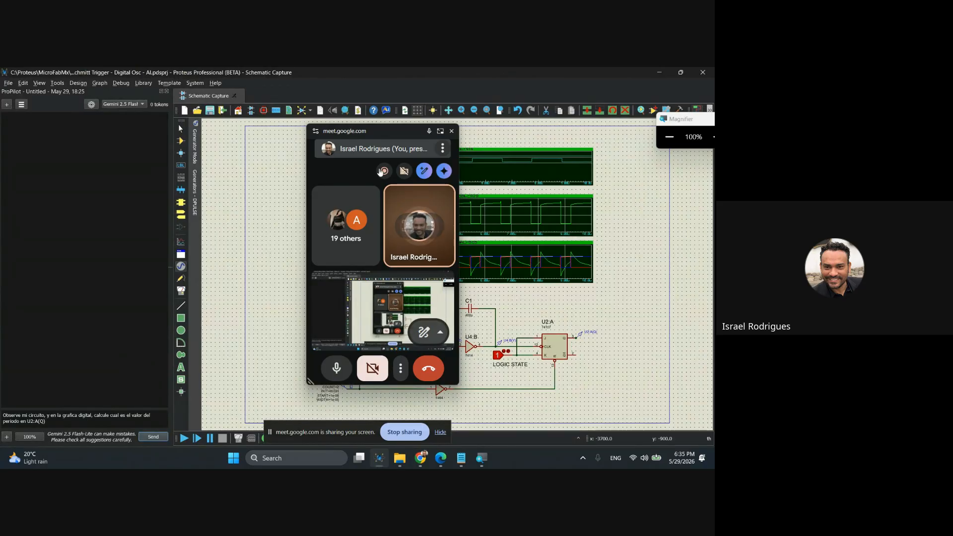
drag(388, 131, 657, 338)
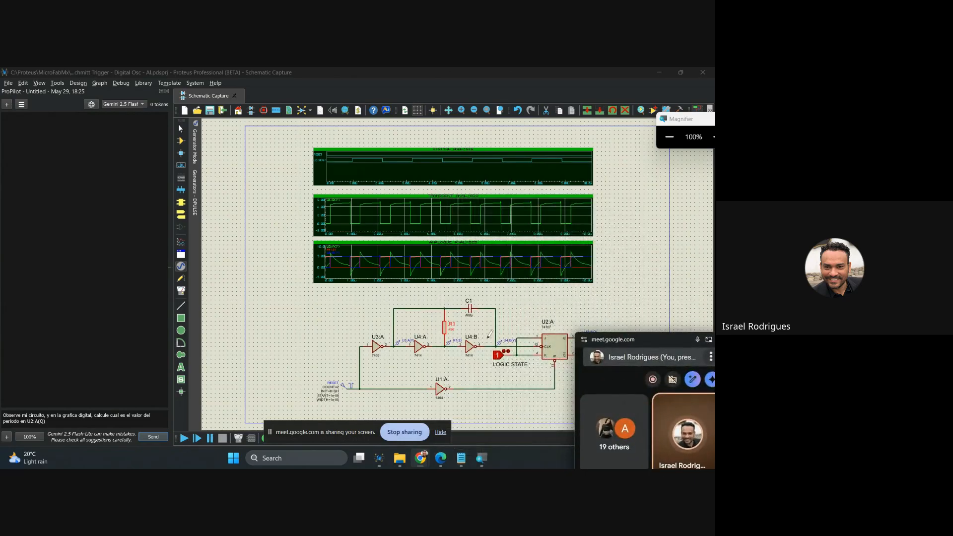
Send ProPilot the prompt asking for the period value at U2:A(Q) on the digital graph, and submit the same prompt again.
click(149, 438)
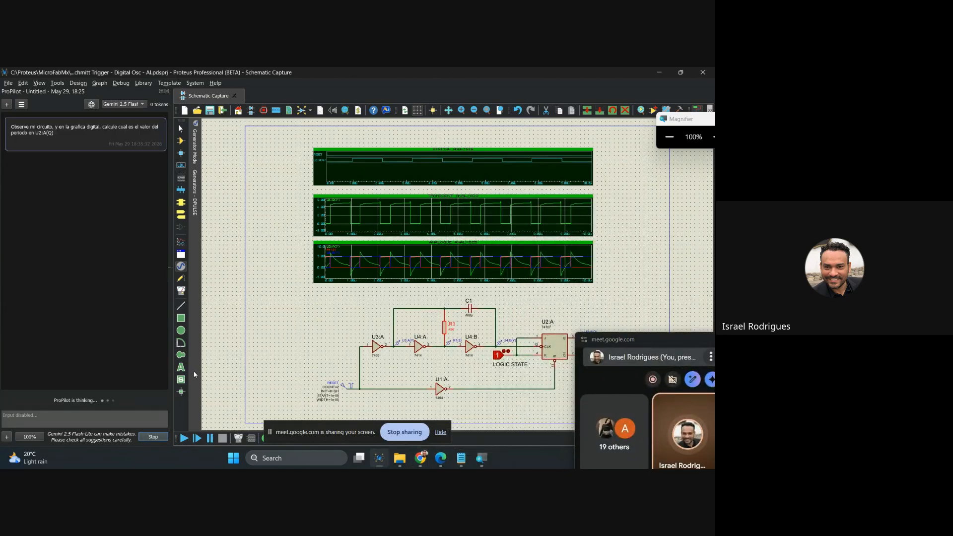
mouse_move(195, 375)
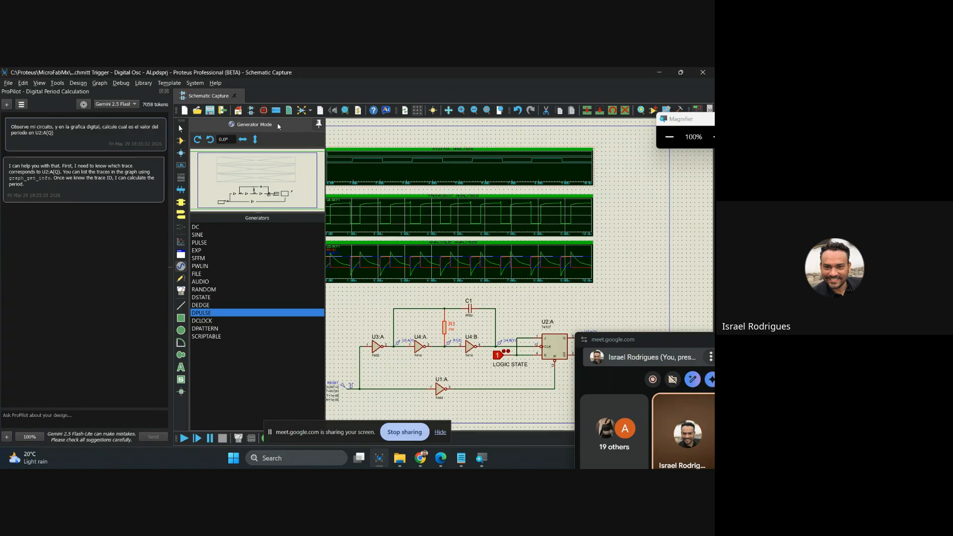
click(78, 413)
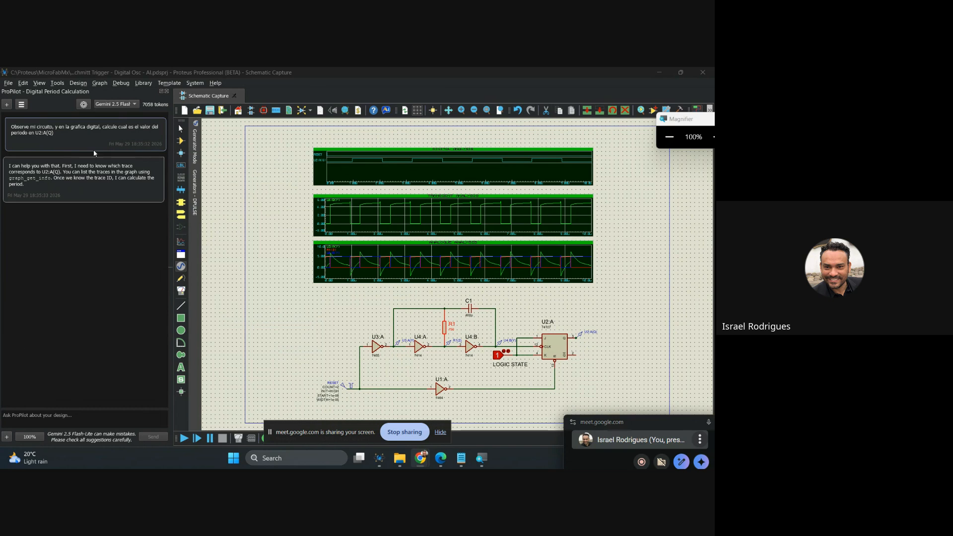
click(59, 411)
text(Observe mi circuito, y en la grafica digital, calcule cual es el valor del periodo en U2:A(Q))
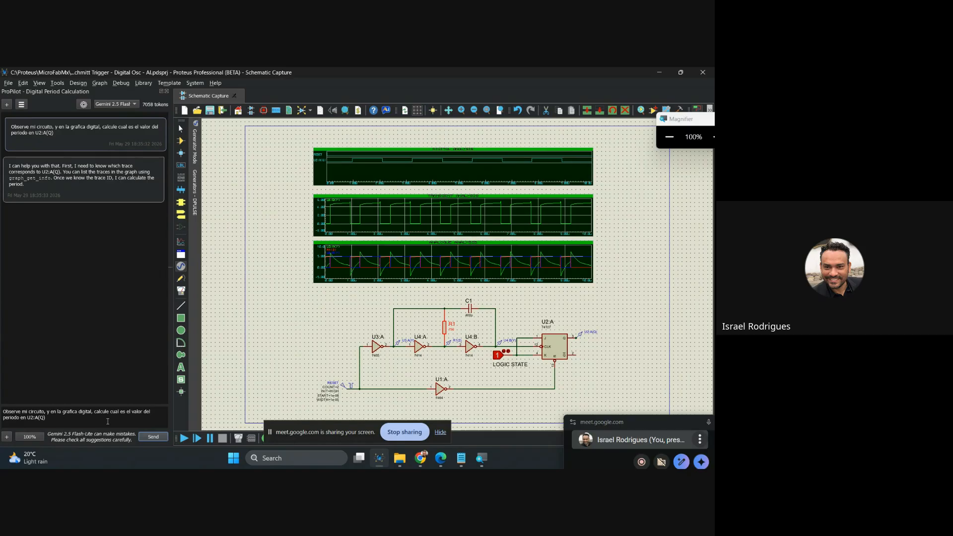
click(156, 438)
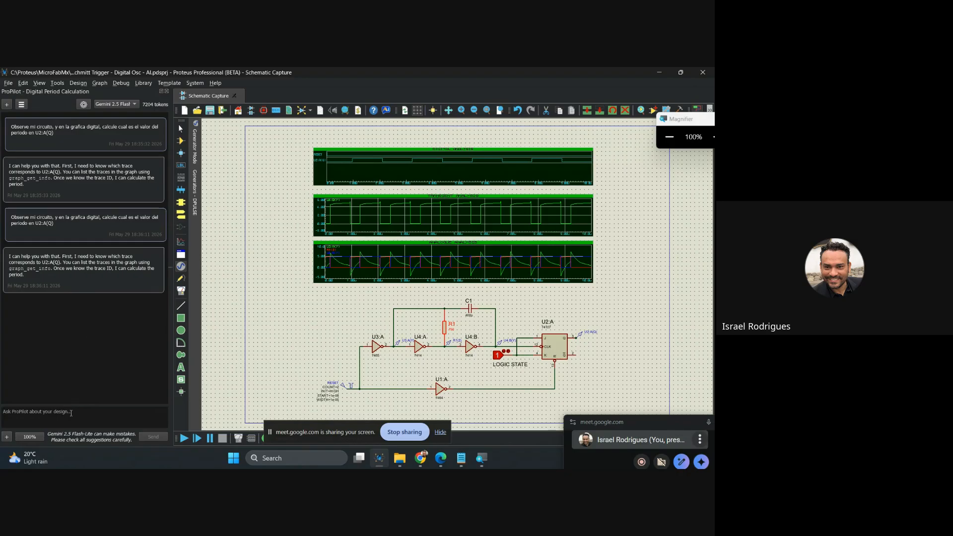
Ask ProPilot "o puedes analisar mi circuito?" in the same chat.
text(o pued)
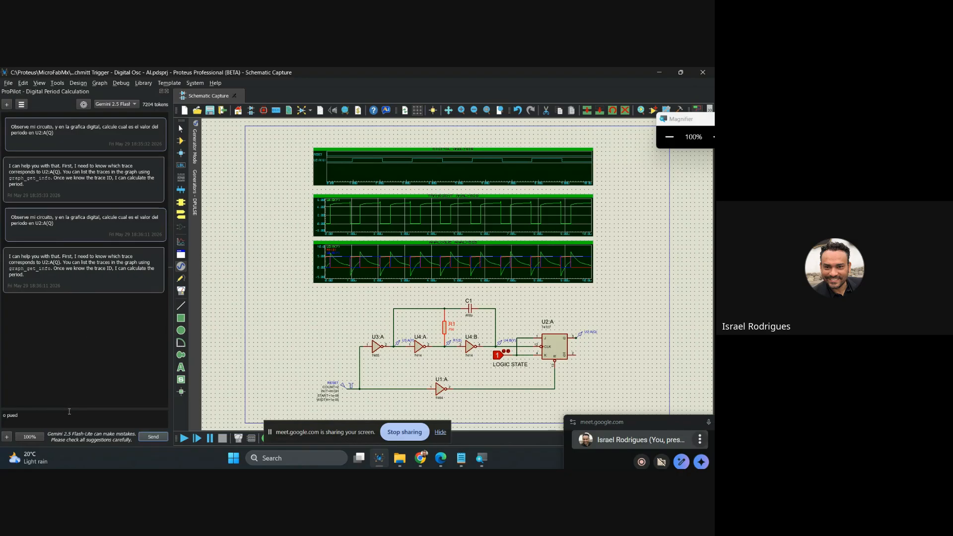
text(es aalis)
key(BackSpace)
key(BackSpace)
key(BackSpace)
key(BackSpace)
text(nalisar mi circuito)
click(153, 437)
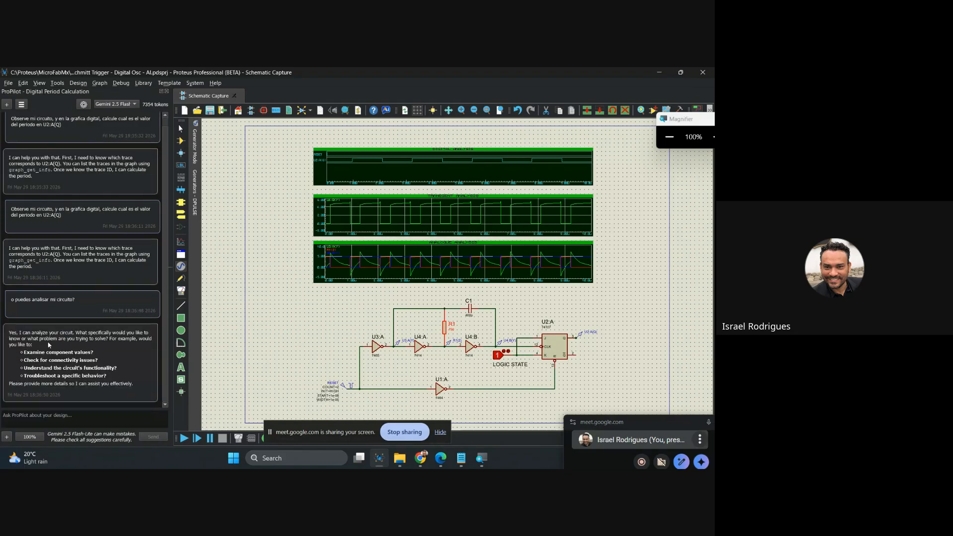
Tell ProPilot "quiero medir el periodo de la grafica digital" as the follow-up request.
text(quier)
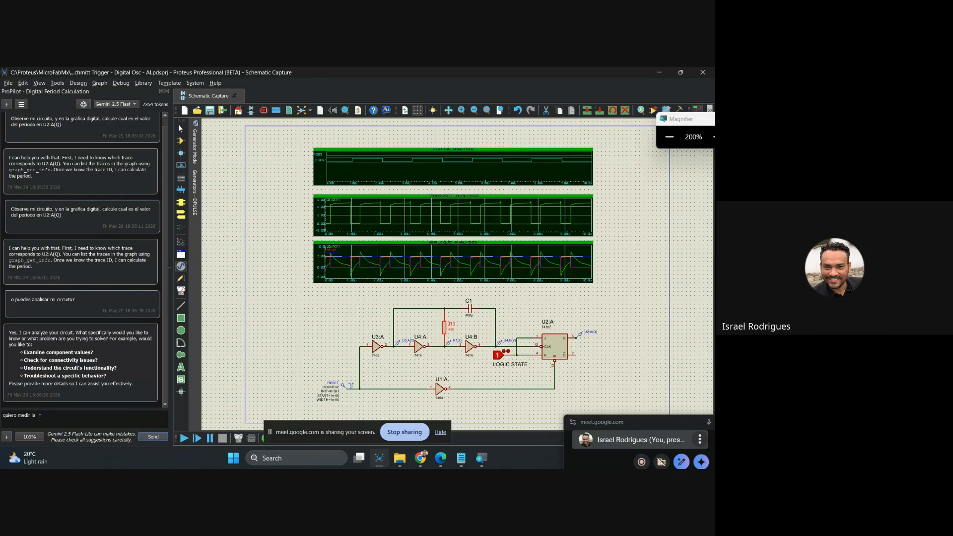
text(o medir el ped)
text(iodo )
text(de la graf)
text(ica digital)
click(154, 437)
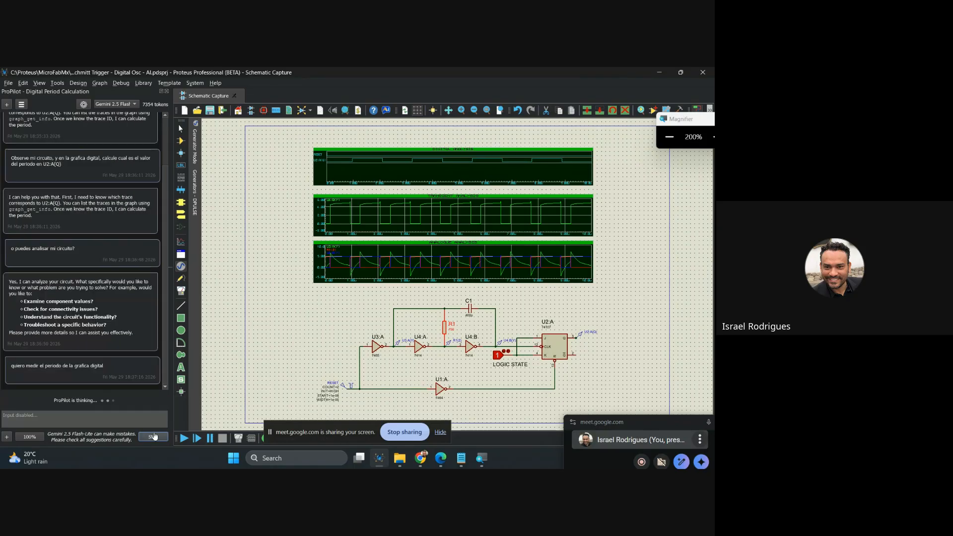
key(super+minus)
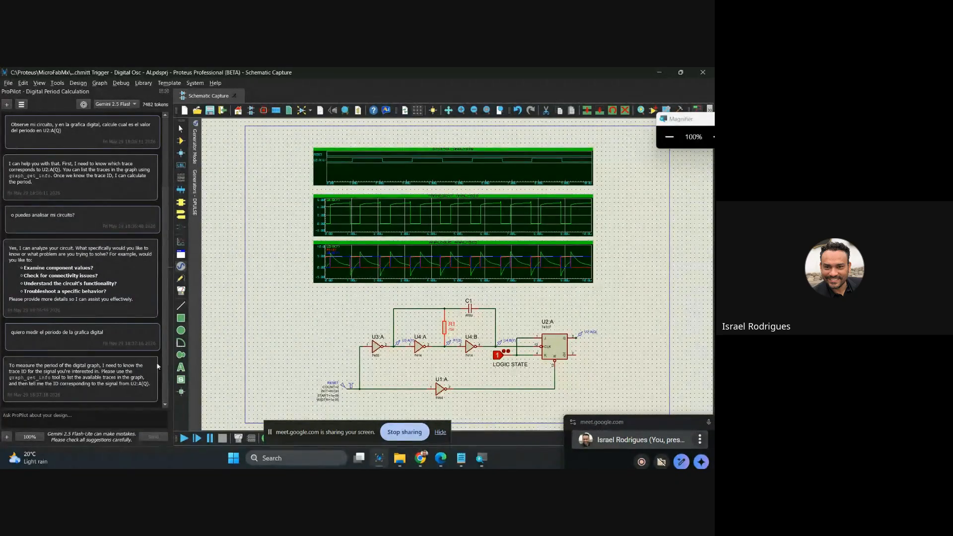
Open ProPilot's LLM provider configuration and change the provider to DeepSeek.
click(241, 257)
click(135, 104)
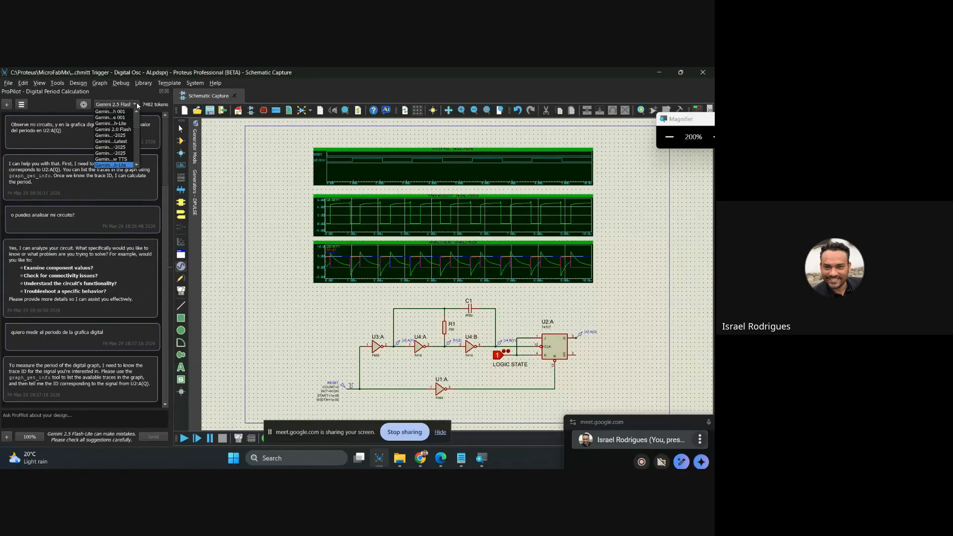
click(83, 104)
click(83, 104)
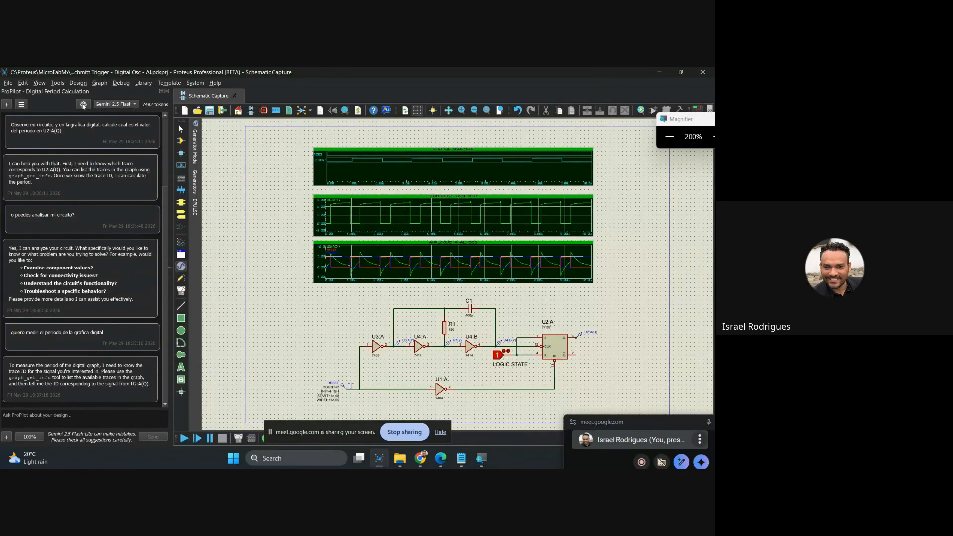
click(284, 182)
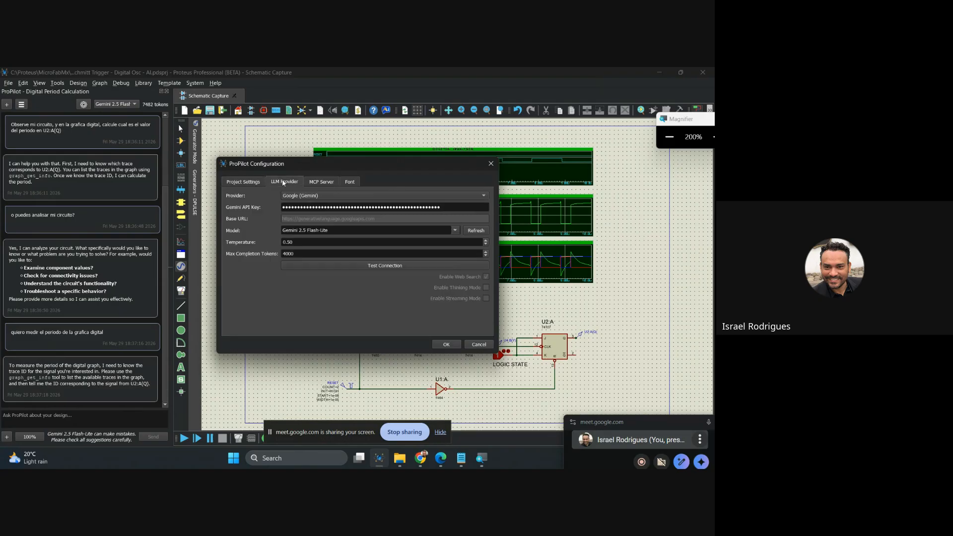
click(476, 195)
click(307, 215)
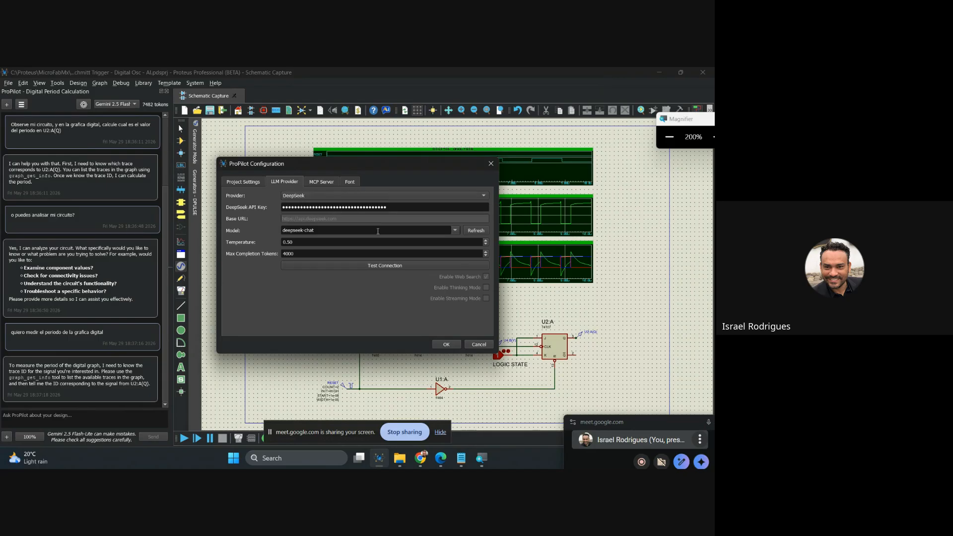
Test ProPilot's connection to DeepSeek with the deepseek-chat model and accept the configuration.
click(404, 264)
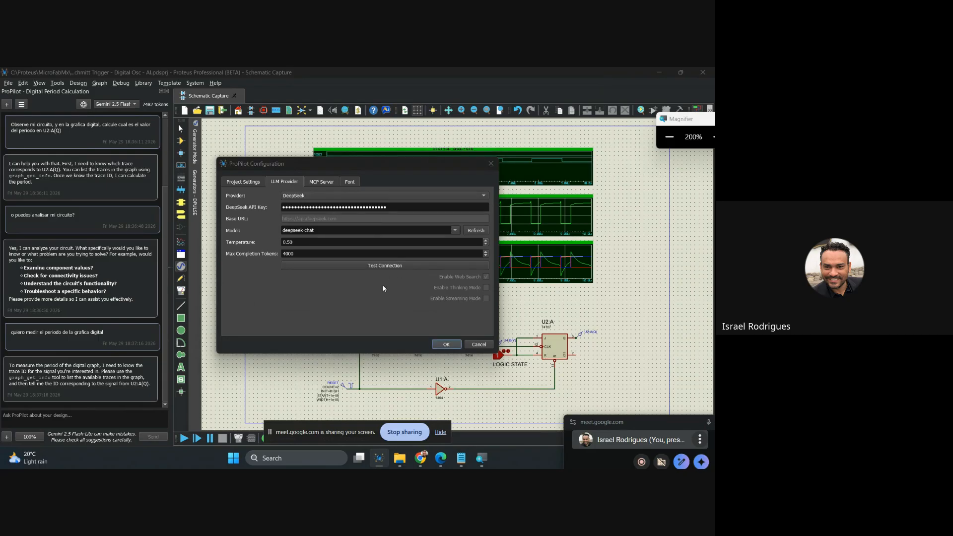
click(430, 273)
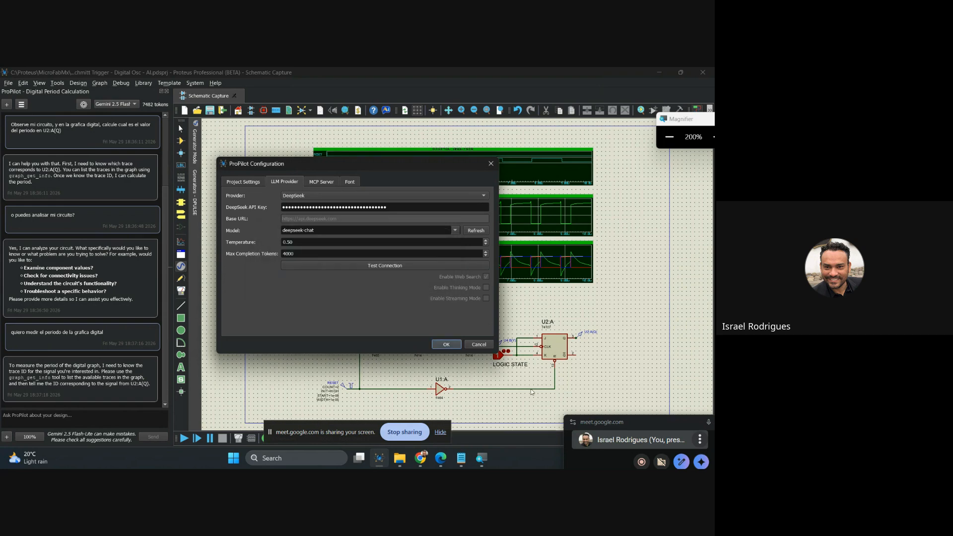
click(446, 344)
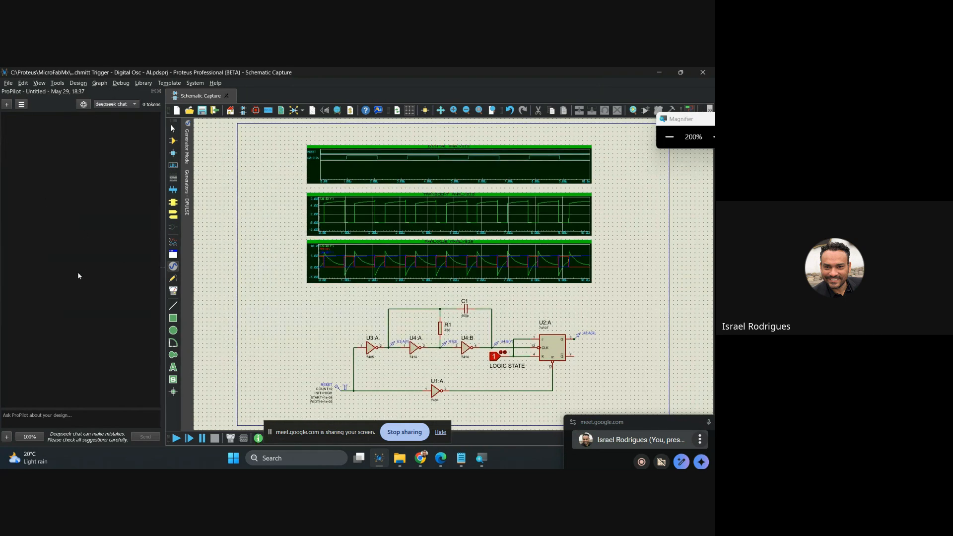
Send the copied U2:A(Q) period prompt to ProPilot in the new deepseek-chat conversation and review the whole answer.
key(super+minus)
text(Observe mi circuito, y en la grafica digital, calcule cual es el valor del periodo en U2:A(Q))
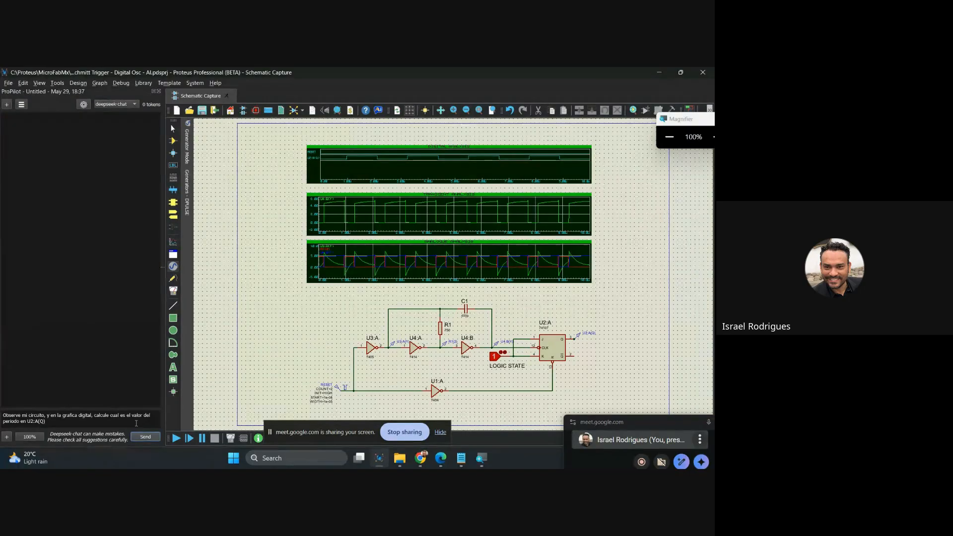
click(146, 437)
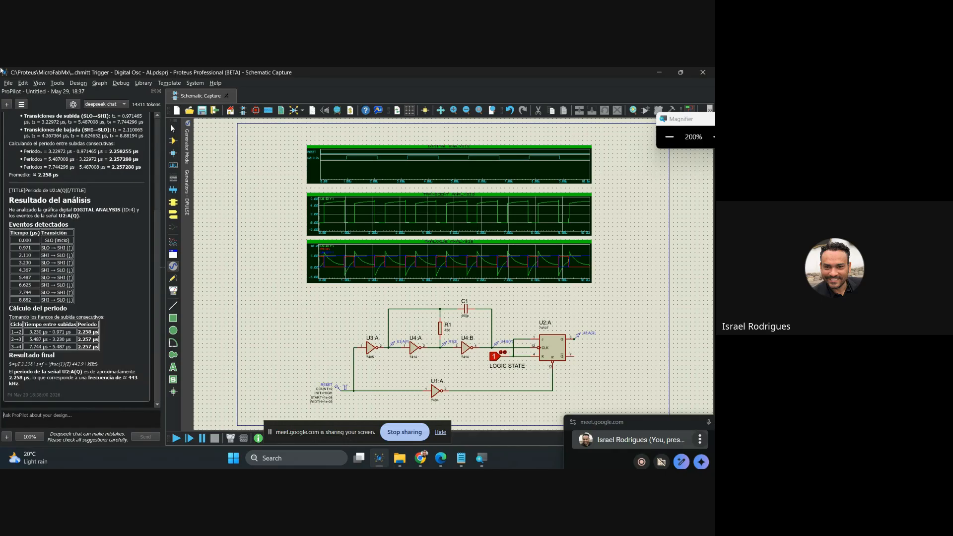
scroll(122, 220, up, 3)
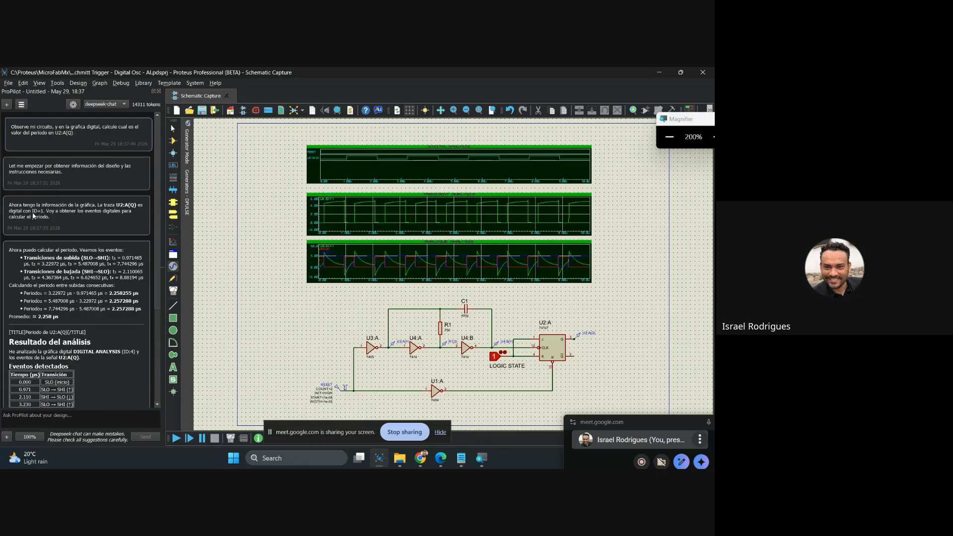
scroll(86, 212, down, 3)
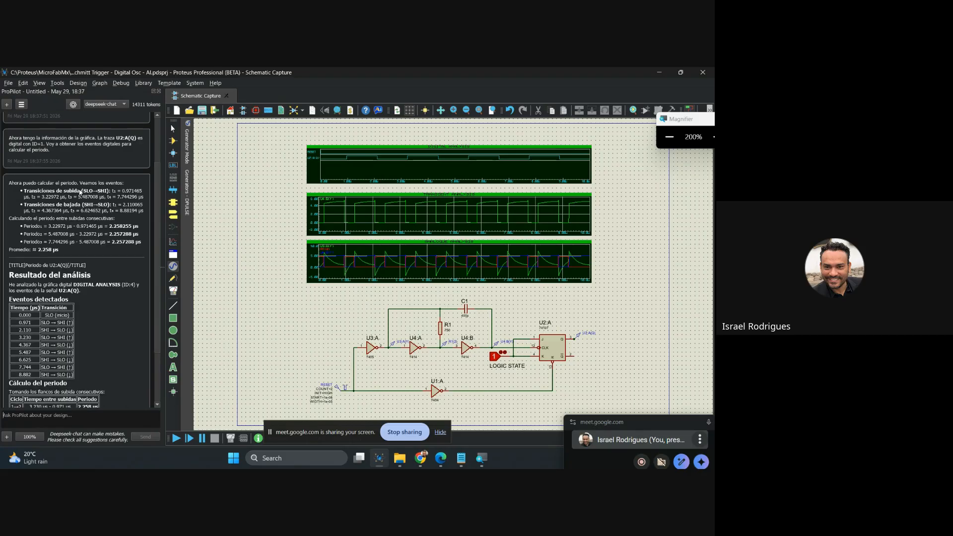
scroll(96, 195, down, 2)
scroll(106, 194, down, 2)
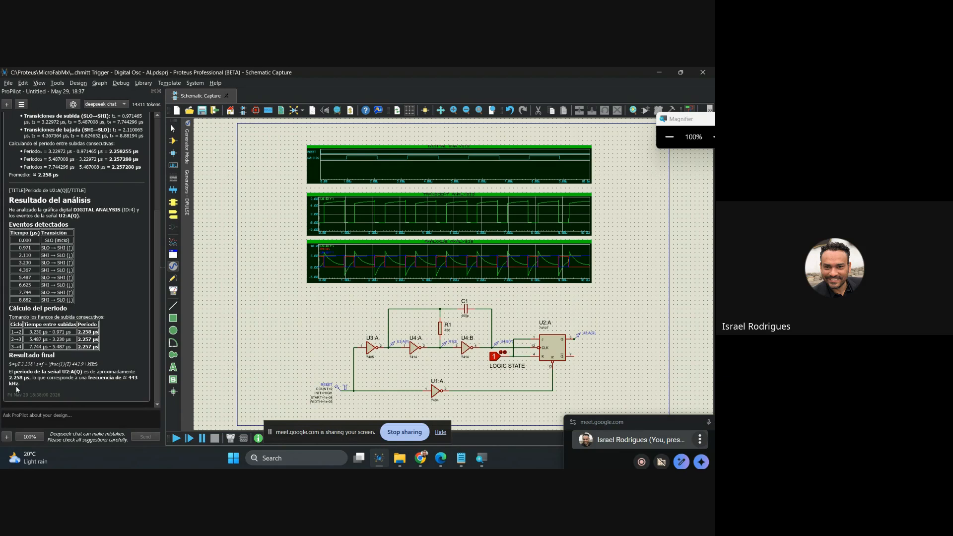
Hide the screen-sharing bar, switch to Notepad, and copy the prompt asking for commercial R1 and C1 values giving a 3us period.
click(444, 432)
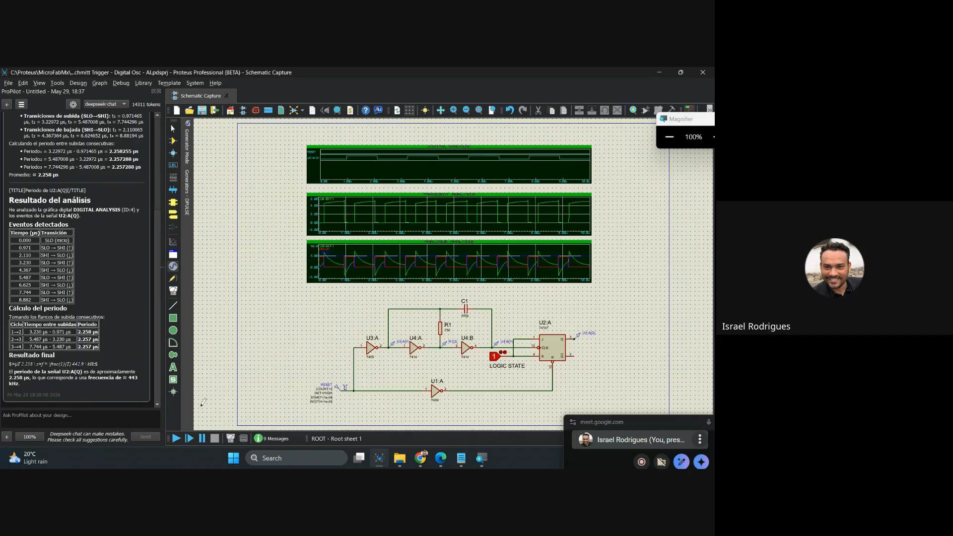
click(461, 457)
scroll(601, 347, down, 3)
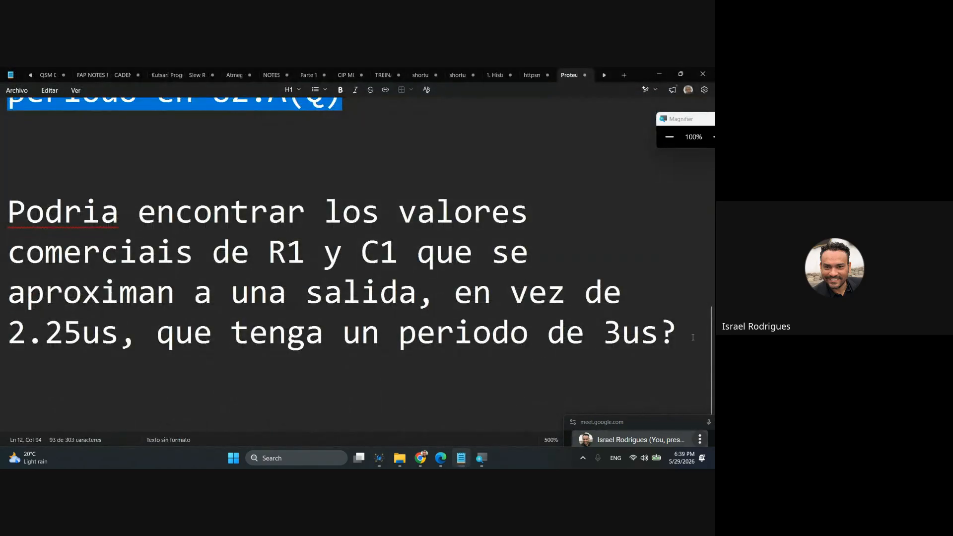
drag(693, 338, 1, 221)
key(ctrl+c)
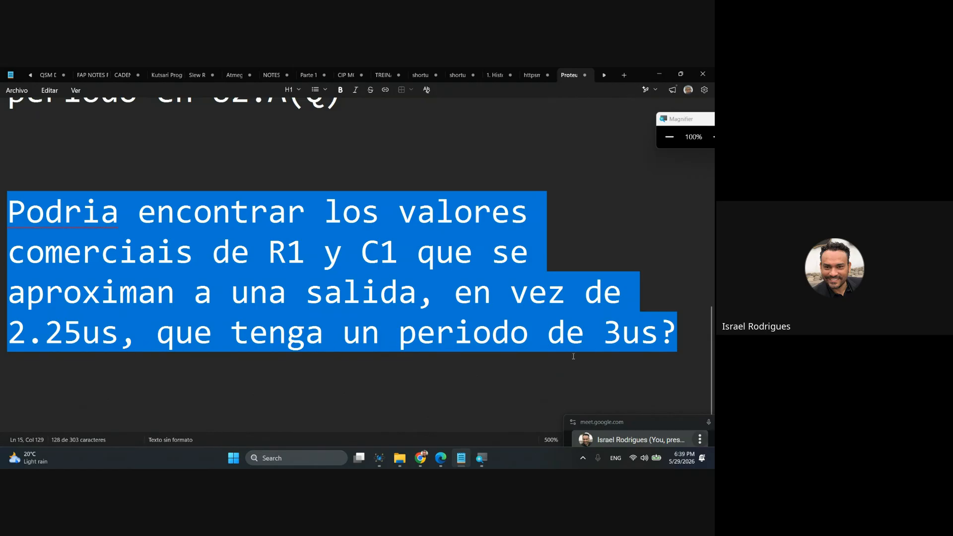
Switch to Google Meet and send the copied R1 and C1 prompt for a 3us period as an in-call message.
click(421, 457)
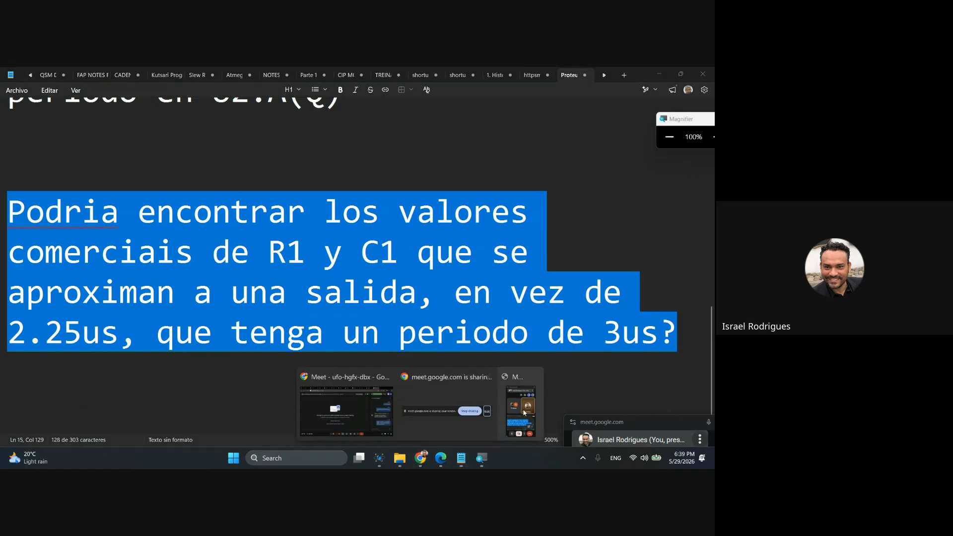
click(468, 413)
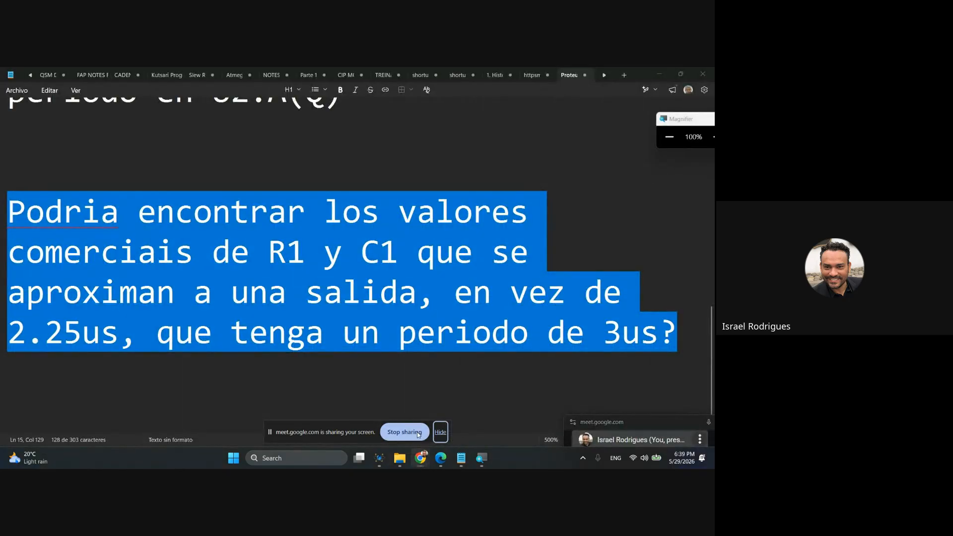
mouse_move(421, 458)
click(380, 433)
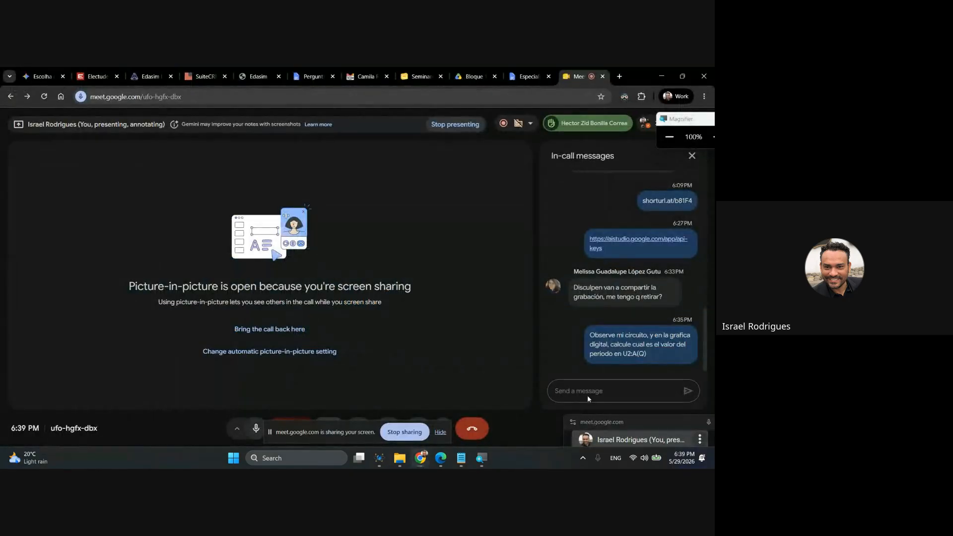
key(ctrl+v)
key(Return)
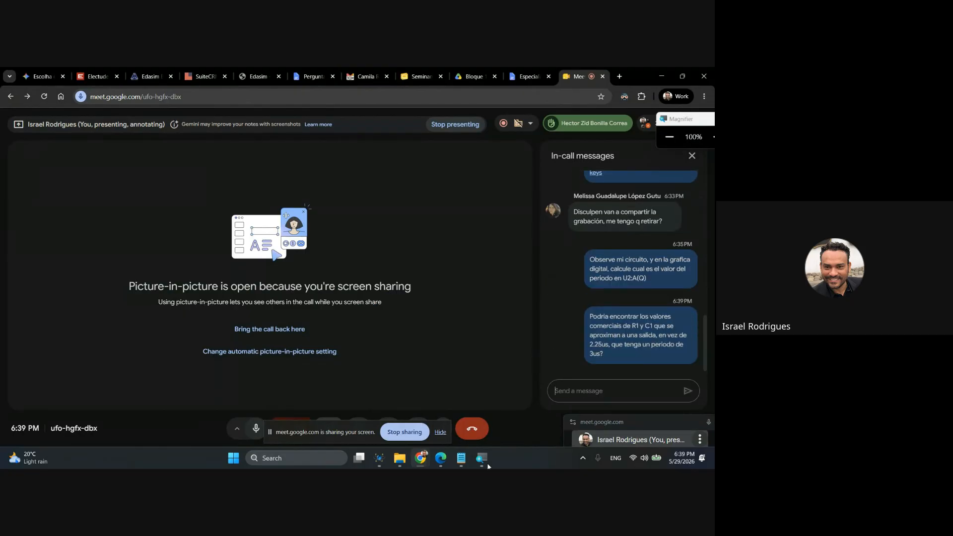
Switch back to Proteus and send ProPilot the copied prompt about commercial R1 and C1 values for a 3us period.
click(383, 460)
click(68, 415)
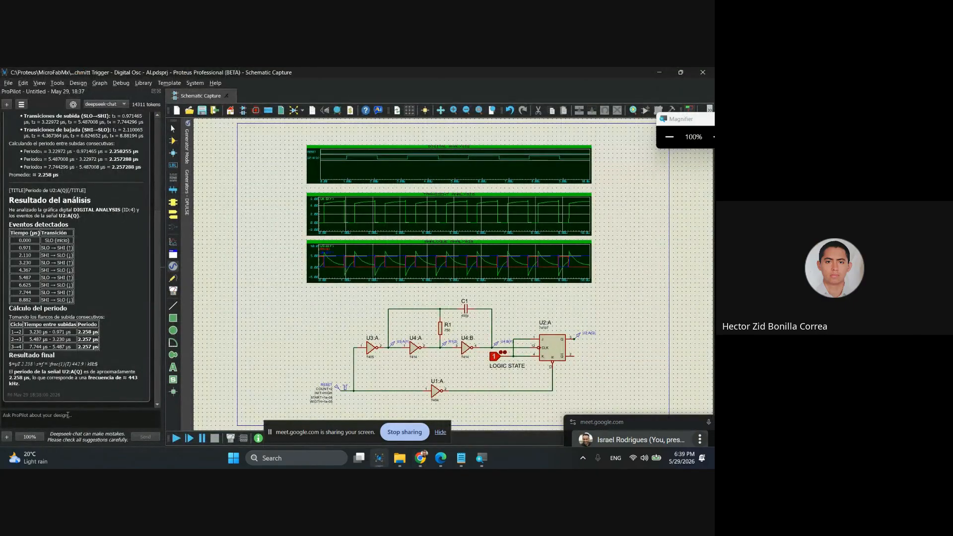
text(Podria encontrar los valores comerciales de R1 y C1 que se aproximan a una salida, en vez de 2.25us, que tenga un periodo de 3us?)
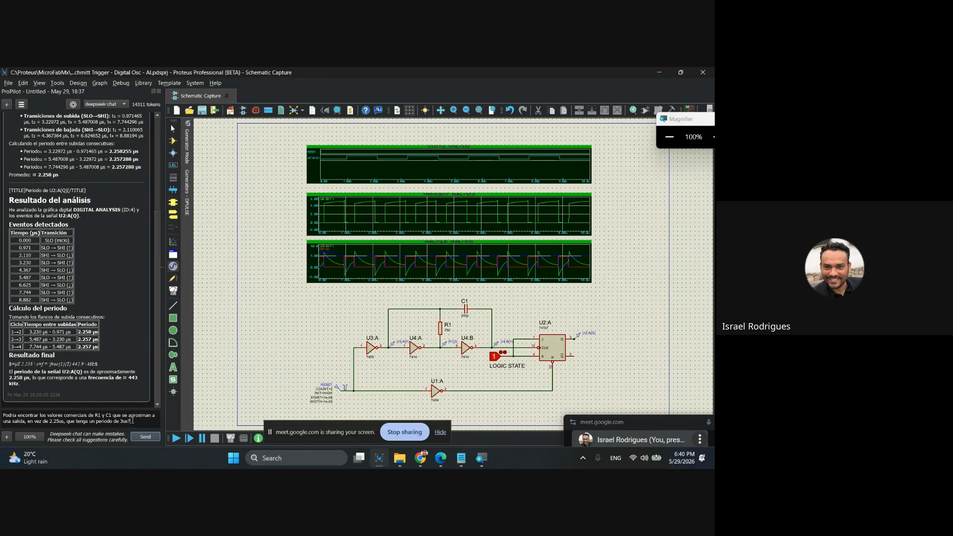
key(super+plus)
click(145, 438)
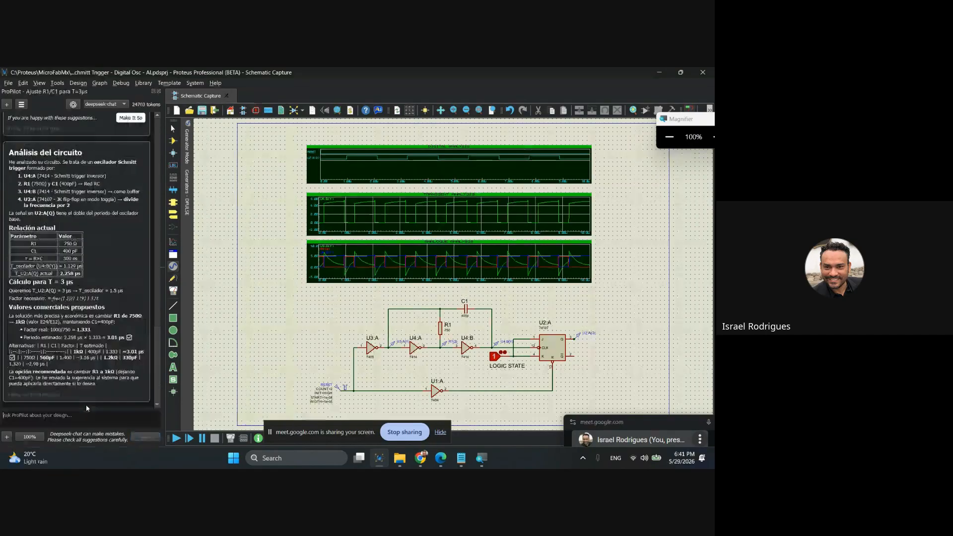
Set the value of resistor R1 in the schematic to 1k.
key(super+plus)
scroll(460, 342, up, 3)
scroll(454, 273, up, 3)
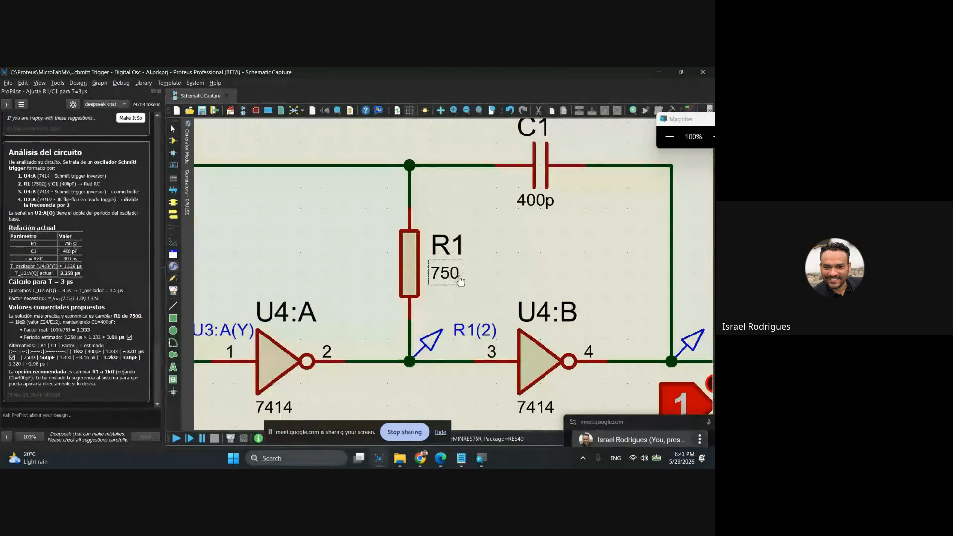
double_click(441, 275)
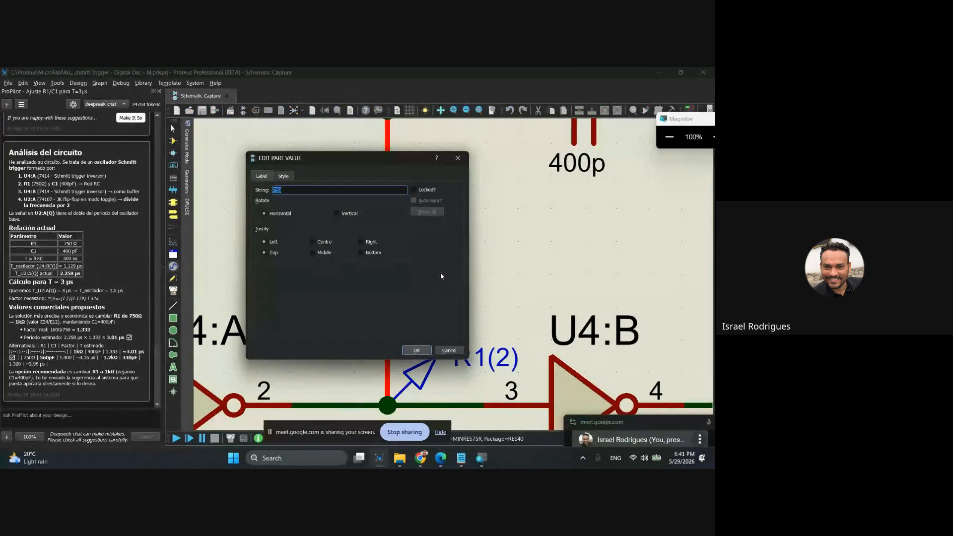
text(1k)
click(429, 351)
click(525, 264)
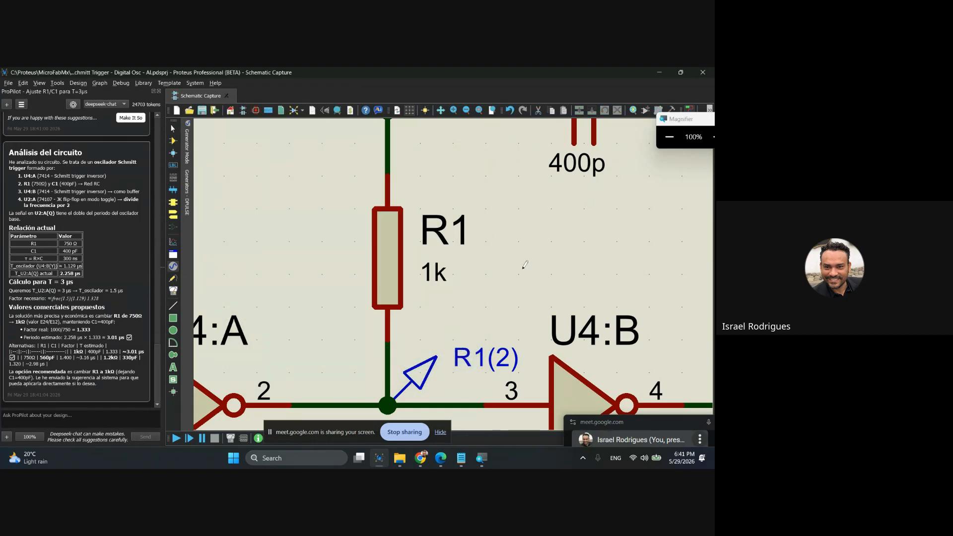
Re-simulate the analogue, transient and digital analysis graphs above the circuit with the changed R1 value.
scroll(525, 265, down, 3)
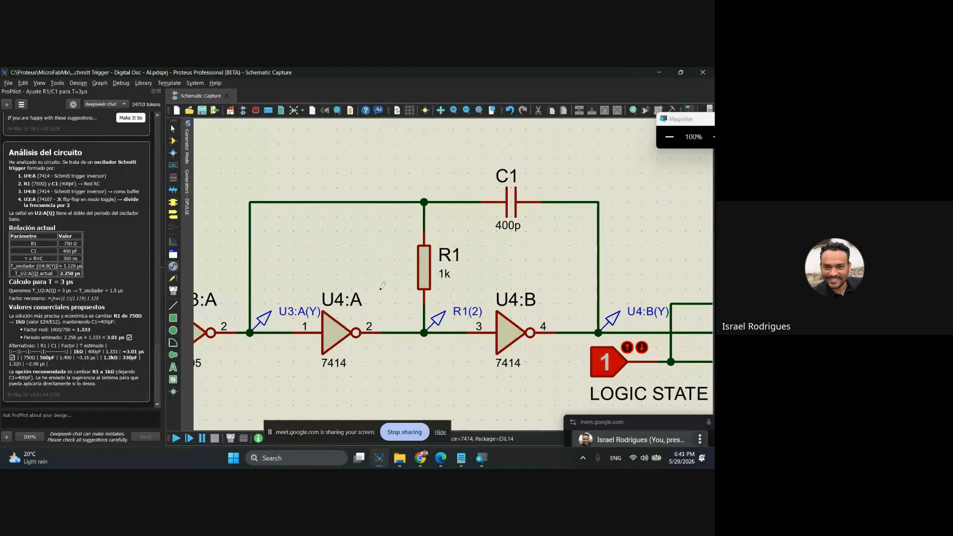
scroll(483, 242, down, 2)
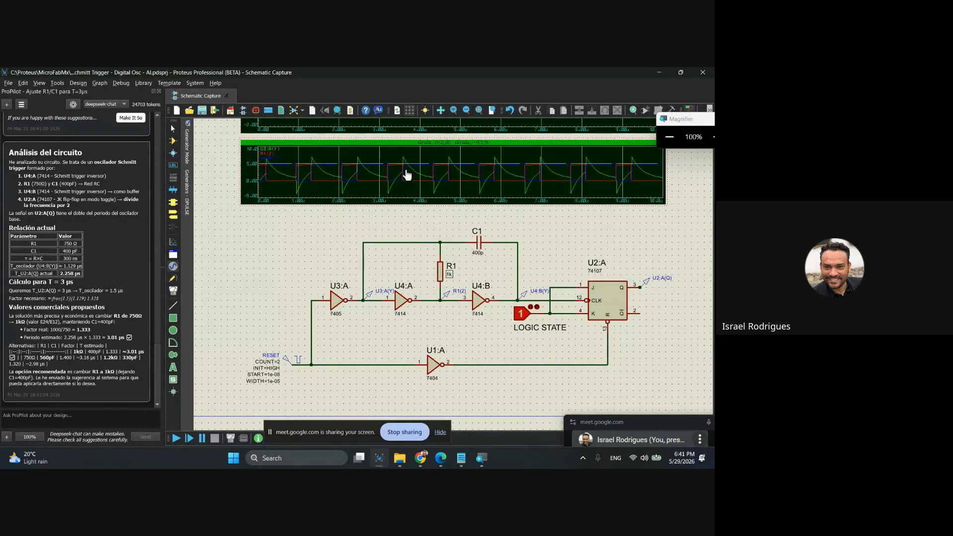
key(space)
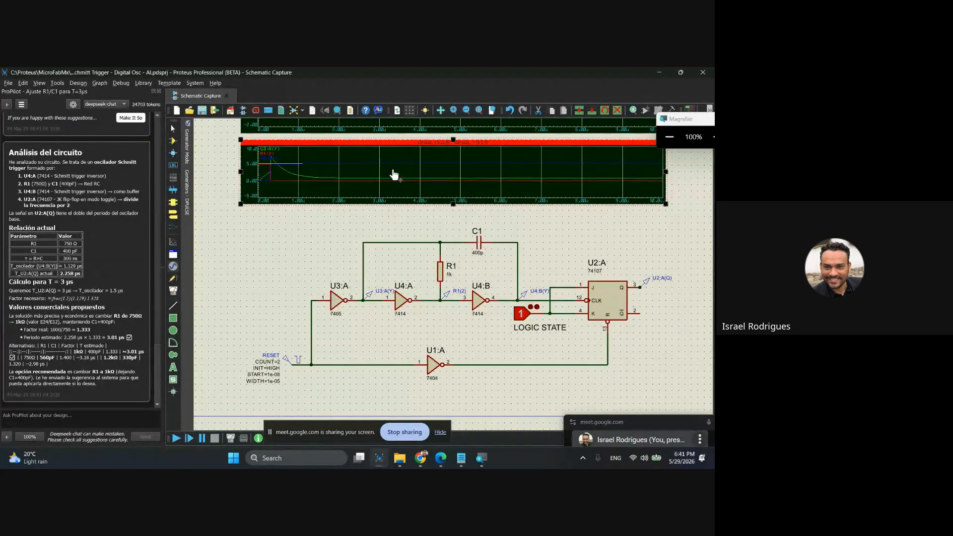
drag(393, 175, 406, 263)
click(409, 196)
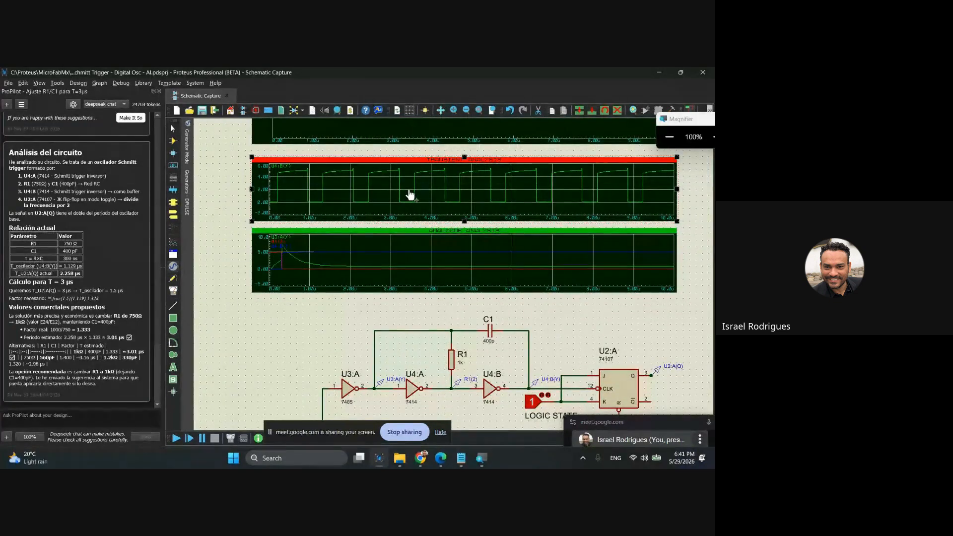
key(space)
drag(413, 187, 413, 248)
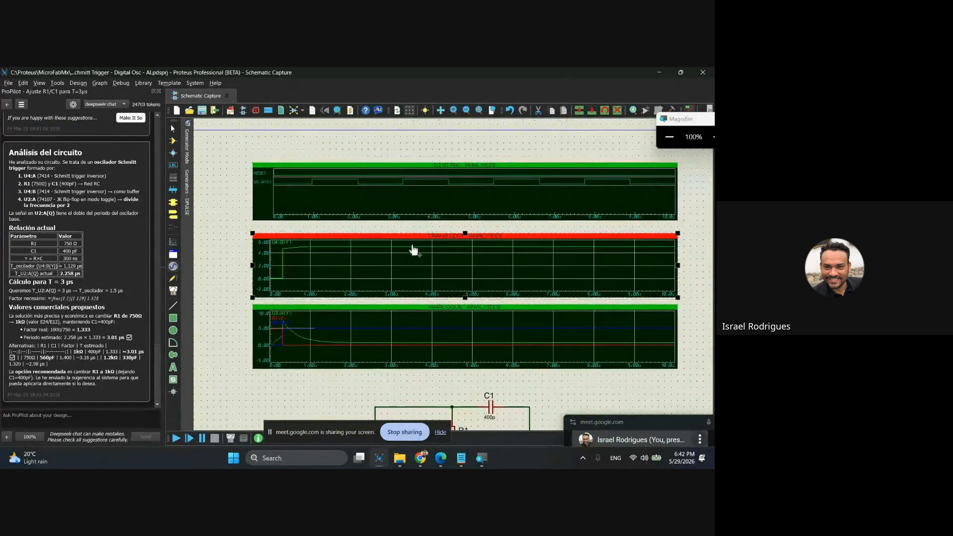
click(400, 195)
key(space)
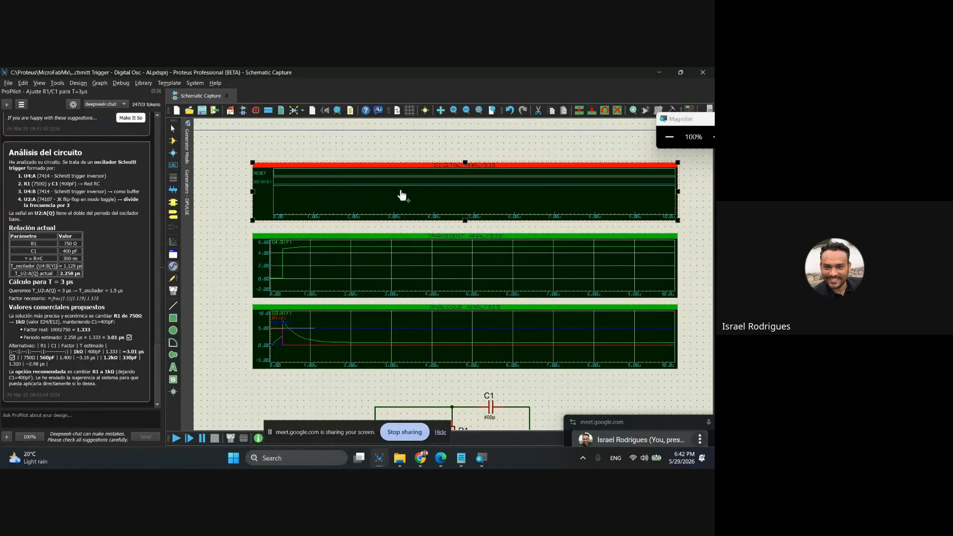
Send ProPilot the message "no oscila, creo que deberias recalcular, lea mi esquemaico" so it recalculates from the schematic.
click(105, 414)
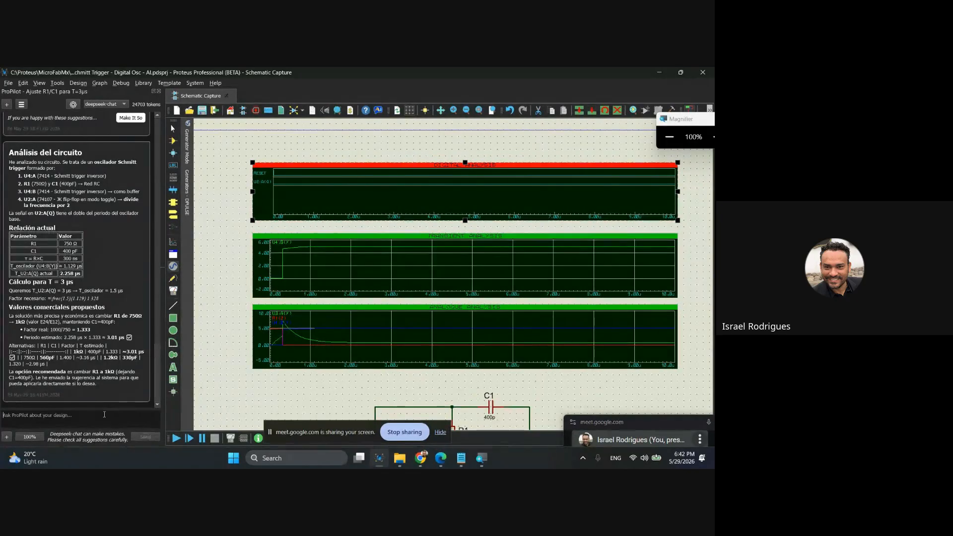
text(no oscila)
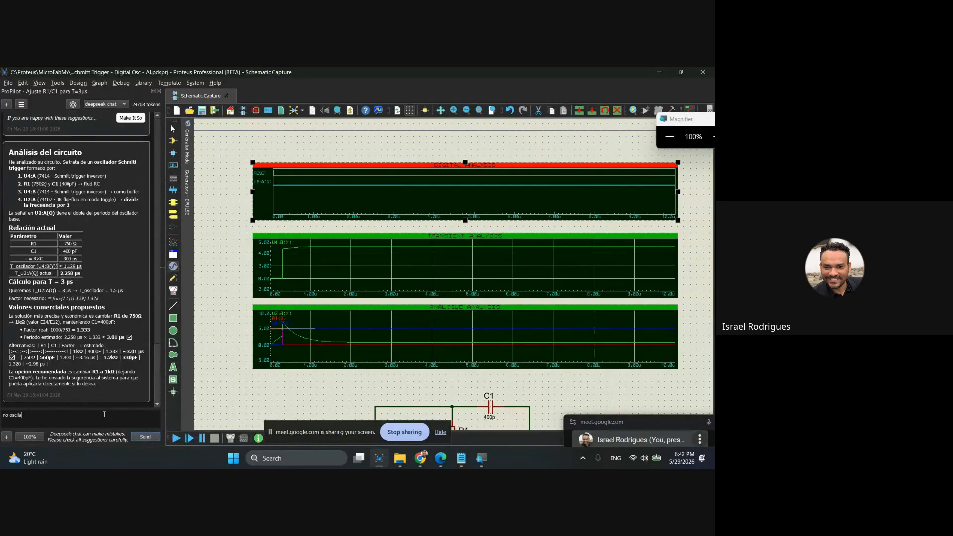
text(, creo que deberias recalcular, lea mi esquemaico)
click(145, 438)
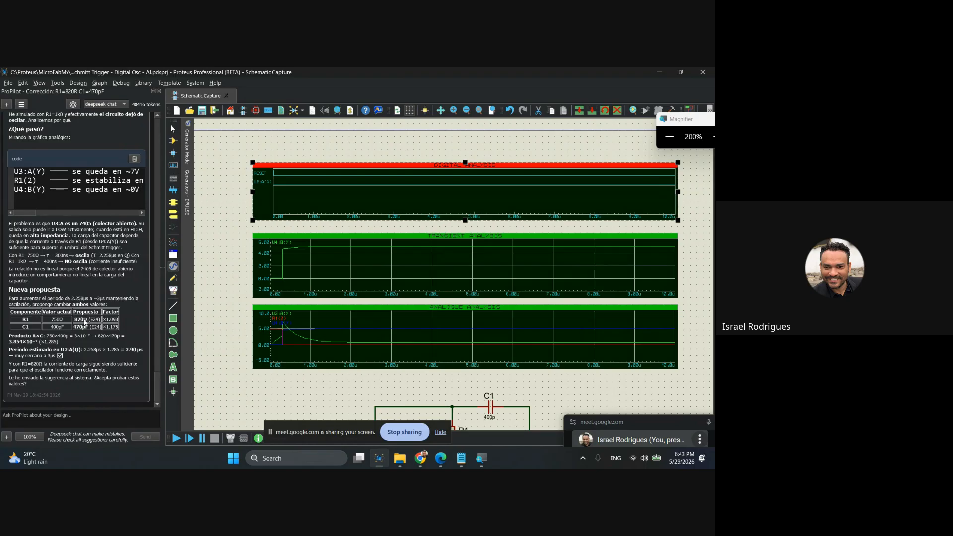
Set the value of resistor R1 to 820, as proposed by ProPilot.
scroll(357, 377, down, 5)
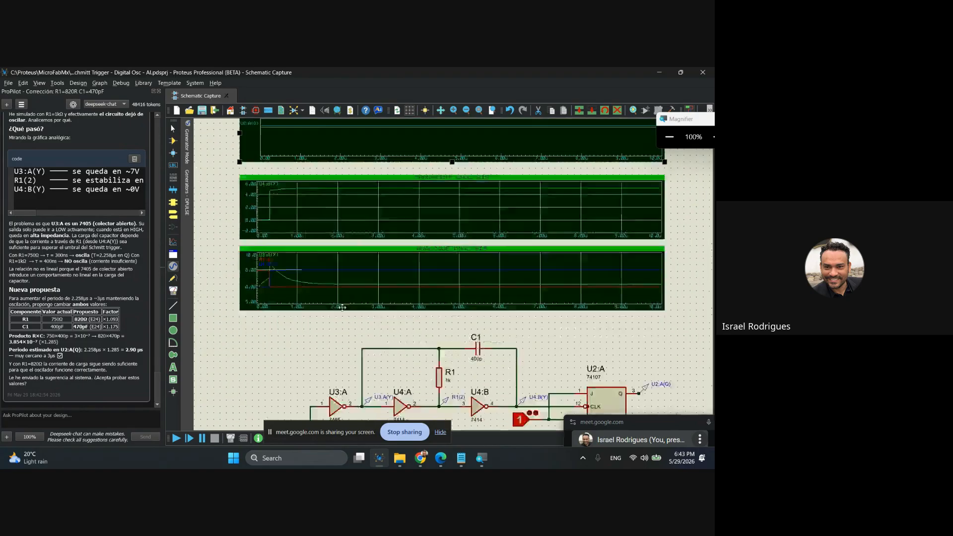
scroll(441, 312, up, 2)
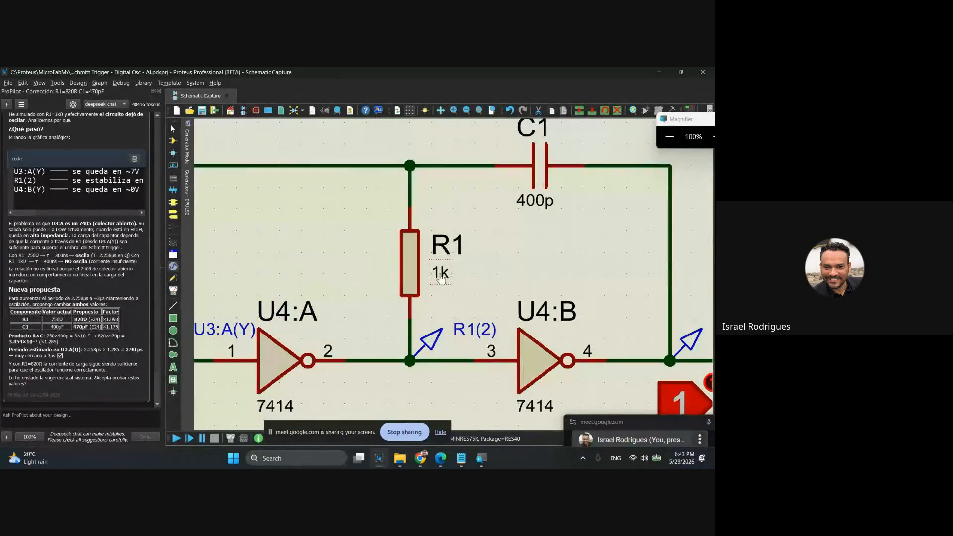
double_click(439, 276)
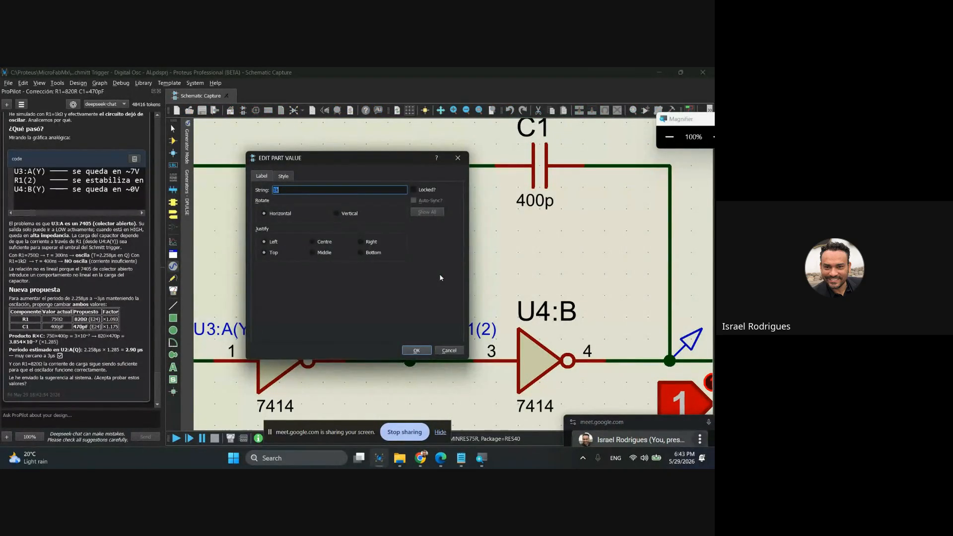
text(820)
click(416, 350)
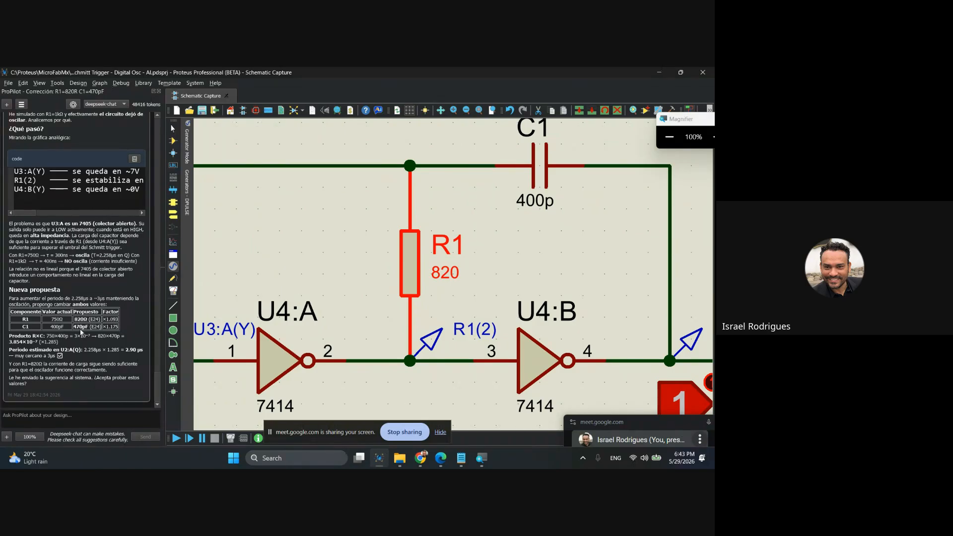
Set the value of capacitor C1 to 470p, as proposed by ProPilot.
double_click(537, 210)
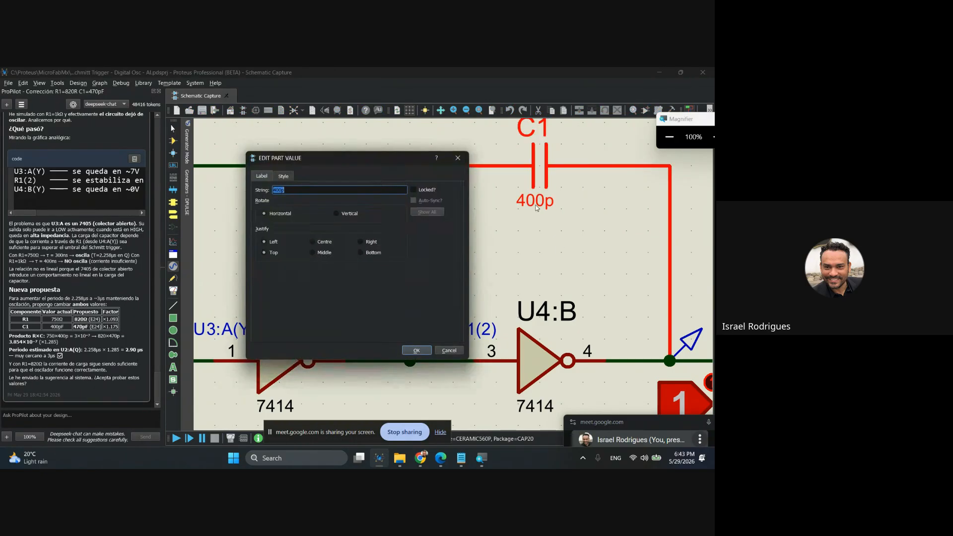
text(370p)
key(BackSpace)
key(BackSpace)
key(BackSpace)
text(470p)
click(426, 350)
click(441, 299)
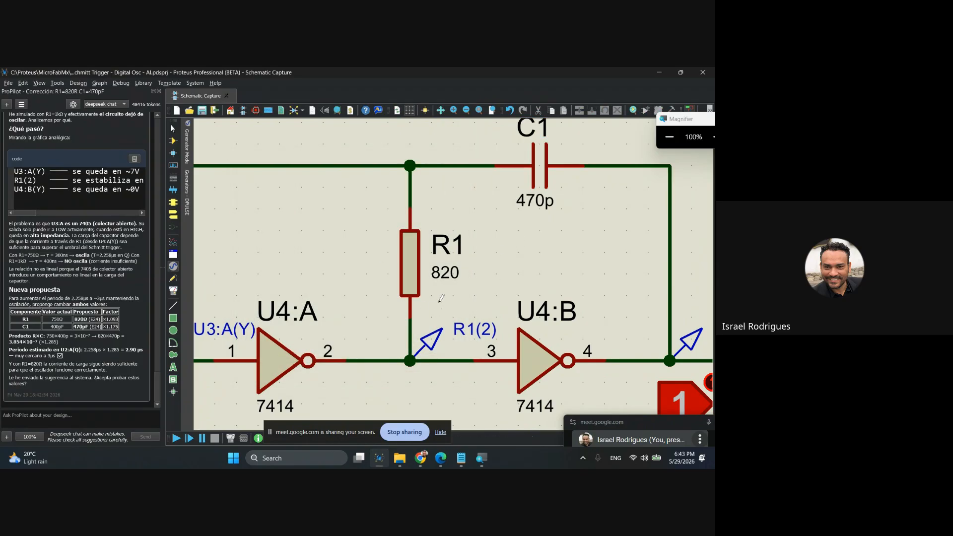
Simulate the analogue, transient and digital analysis graphs again with the new R1 and C1 values.
scroll(441, 298, down, 3)
click(445, 177)
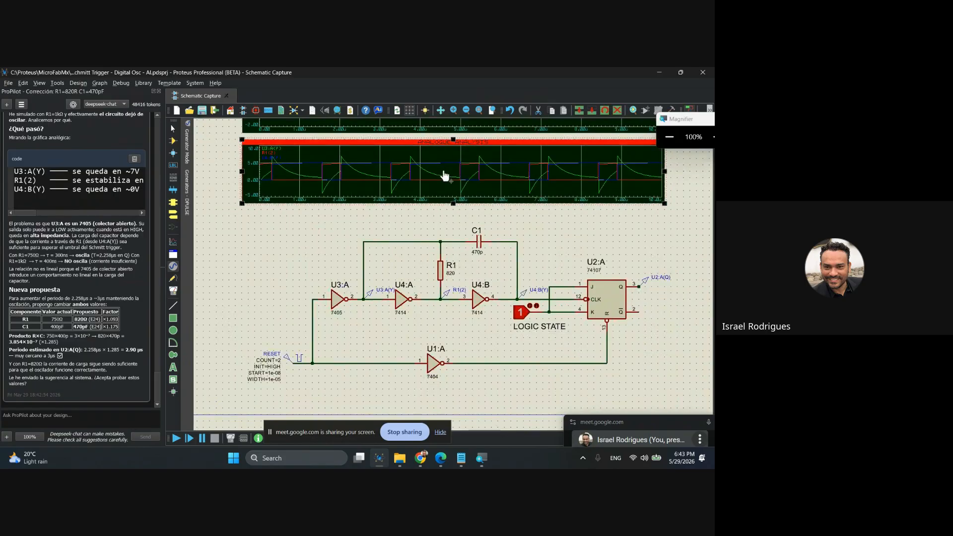
middle_click(406, 177)
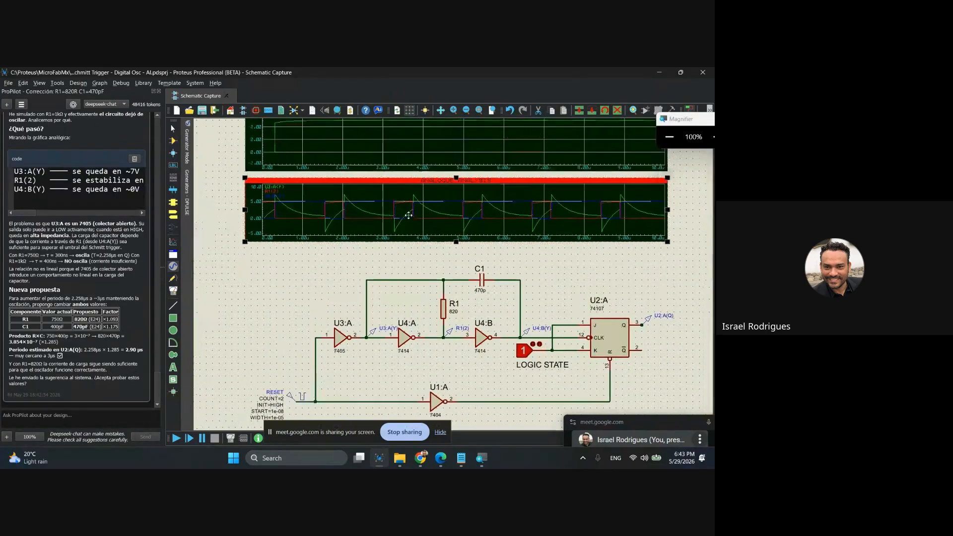
click(405, 179)
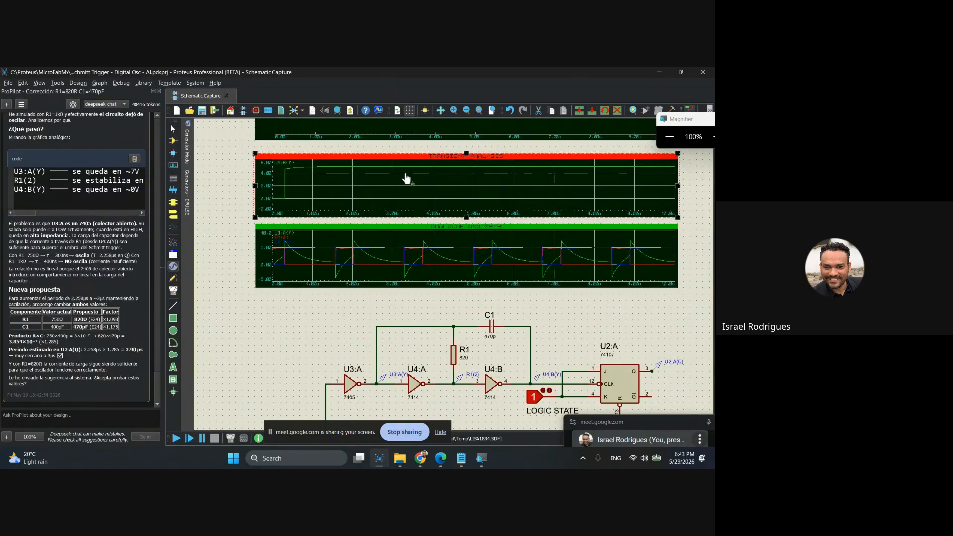
middle_click(390, 172)
click(407, 261)
click(414, 212)
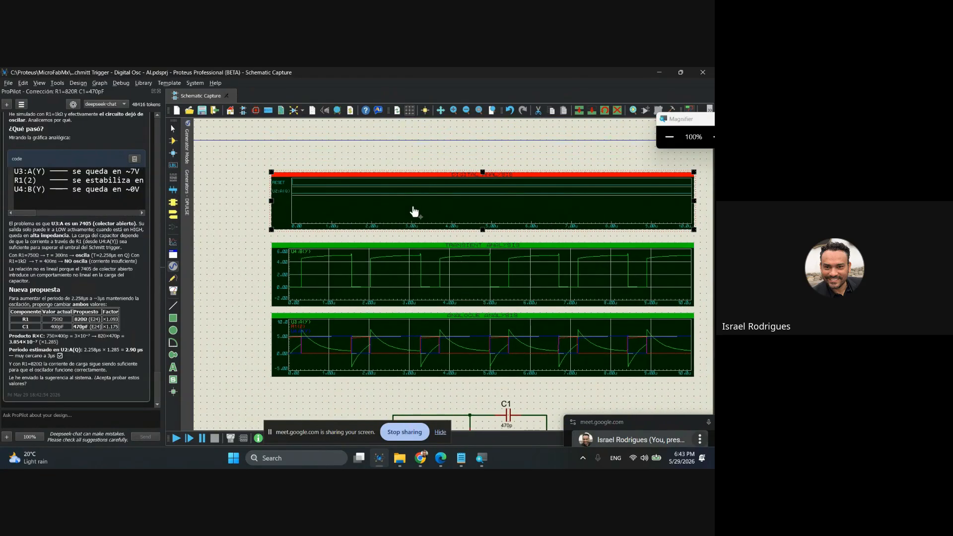
key(space)
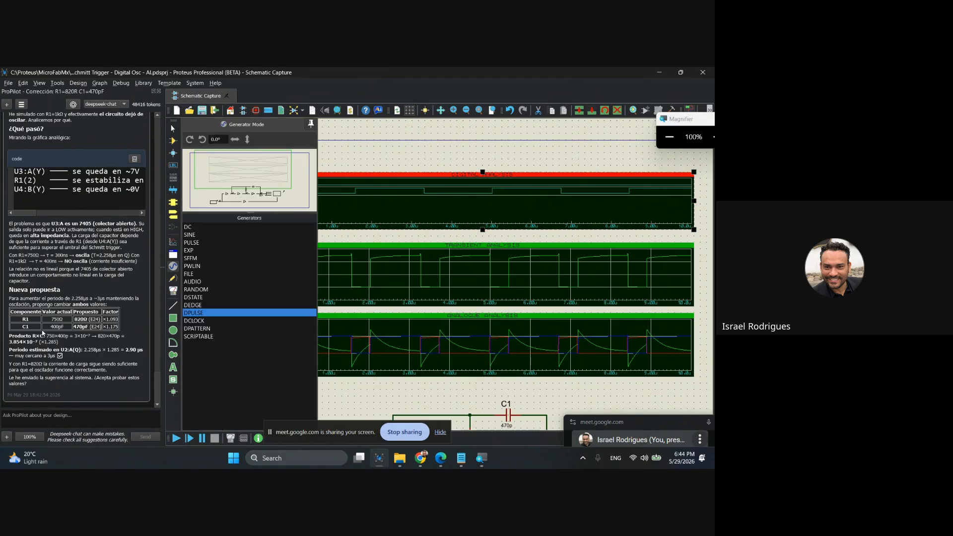
click(49, 415)
scroll(440, 263, down, 3)
scroll(443, 264, up, 2)
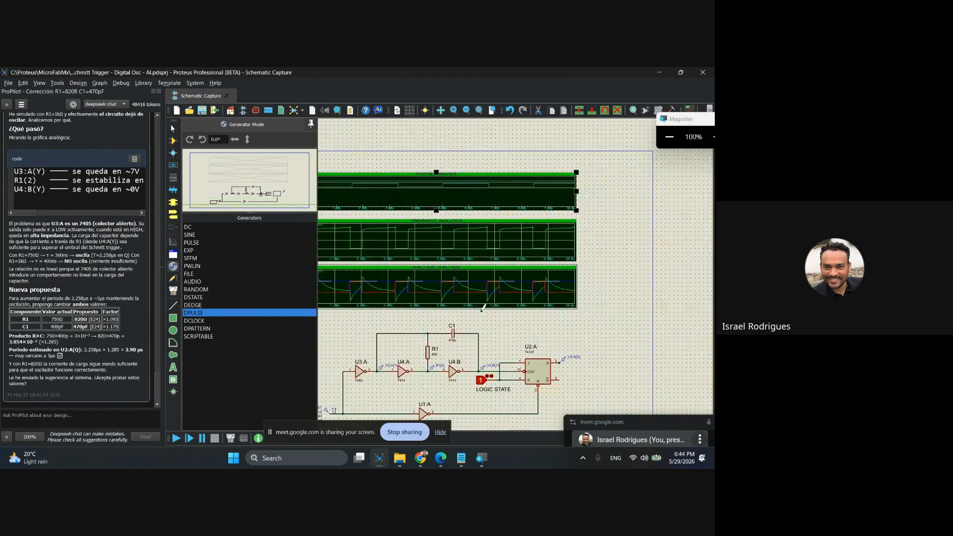
click(593, 278)
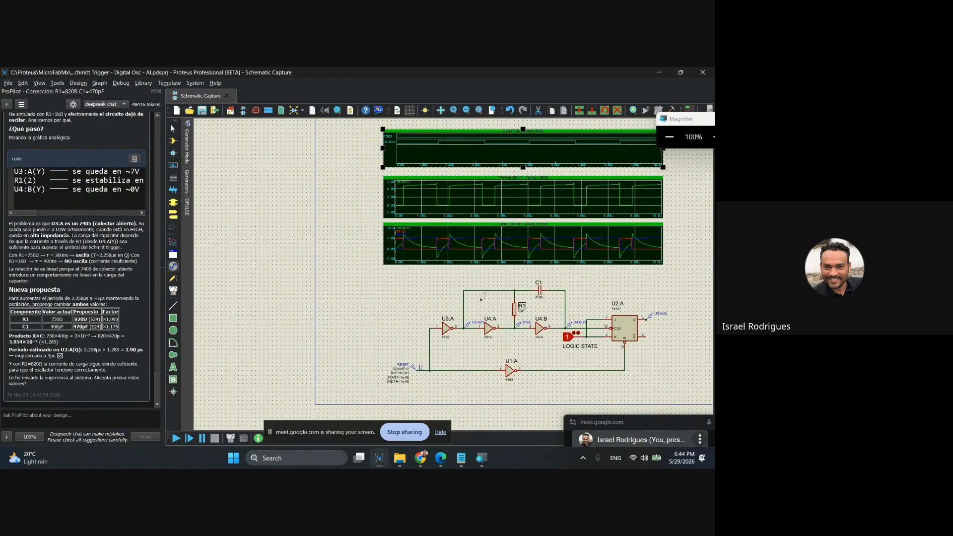
middle_click(472, 278)
click(323, 280)
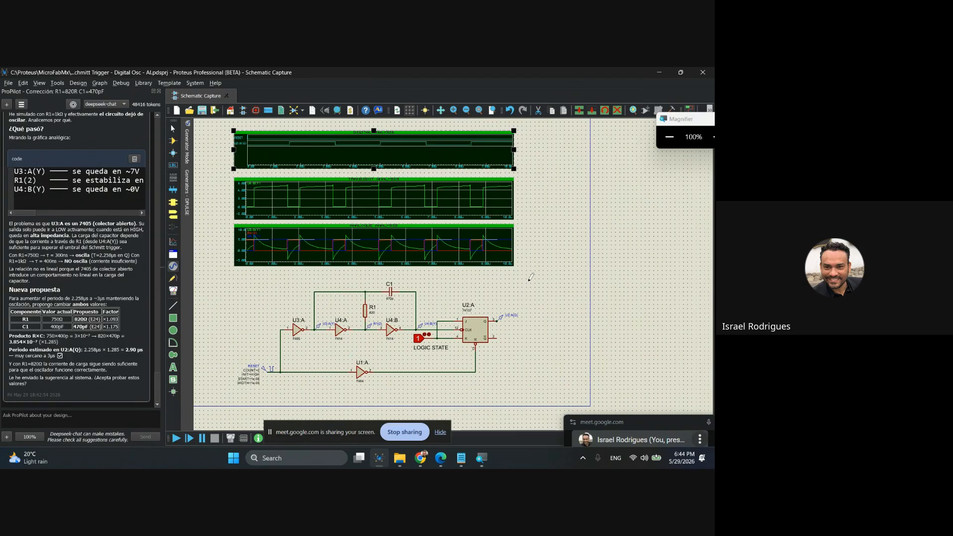
Stop sharing the screen in the Google Meet call.
click(439, 433)
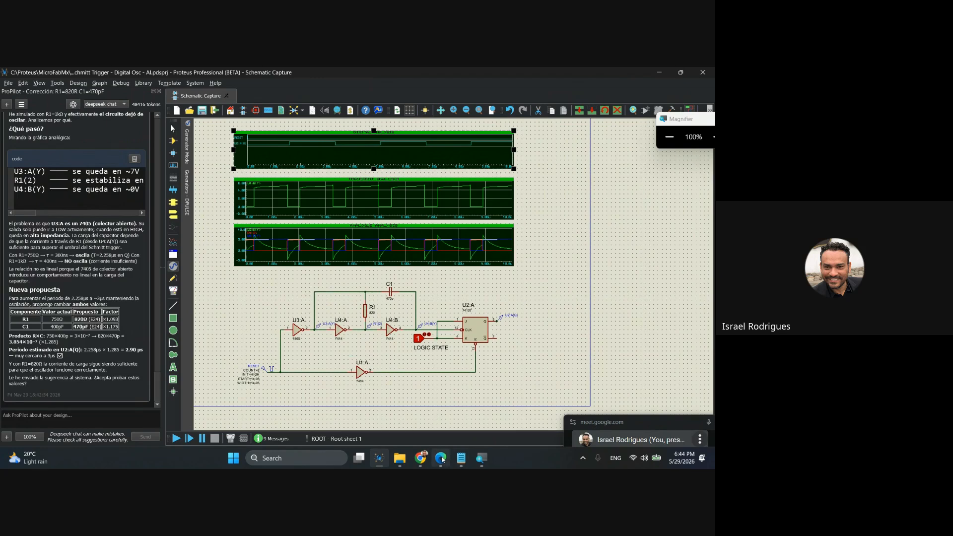
click(421, 459)
click(423, 438)
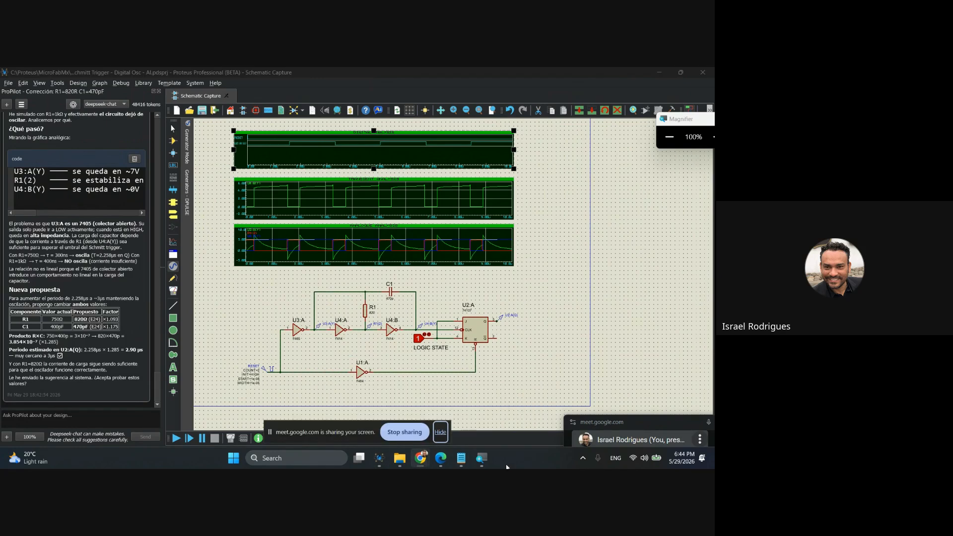
click(416, 433)
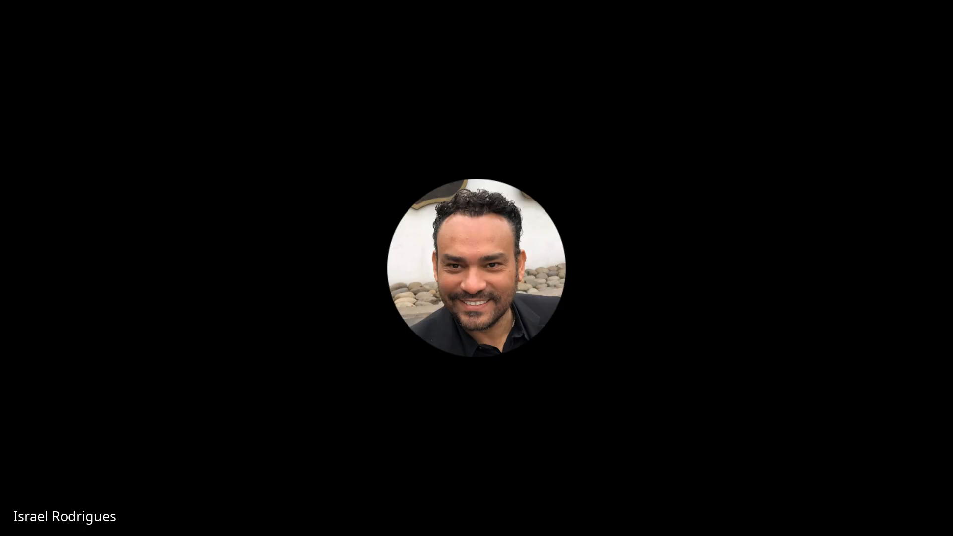
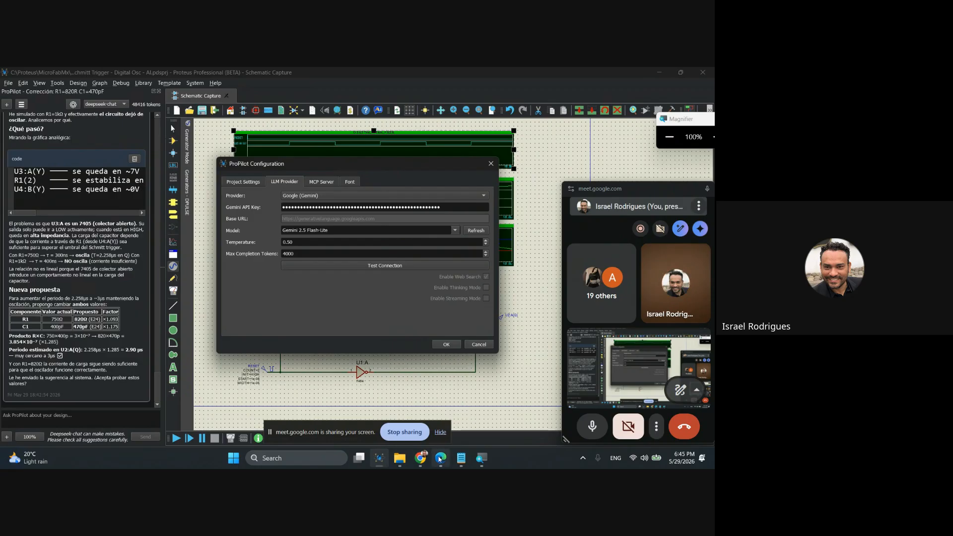
Switch to the presentation and review the slides on creating and copying a Gemini API key in Google AI Studio.
click(440, 453)
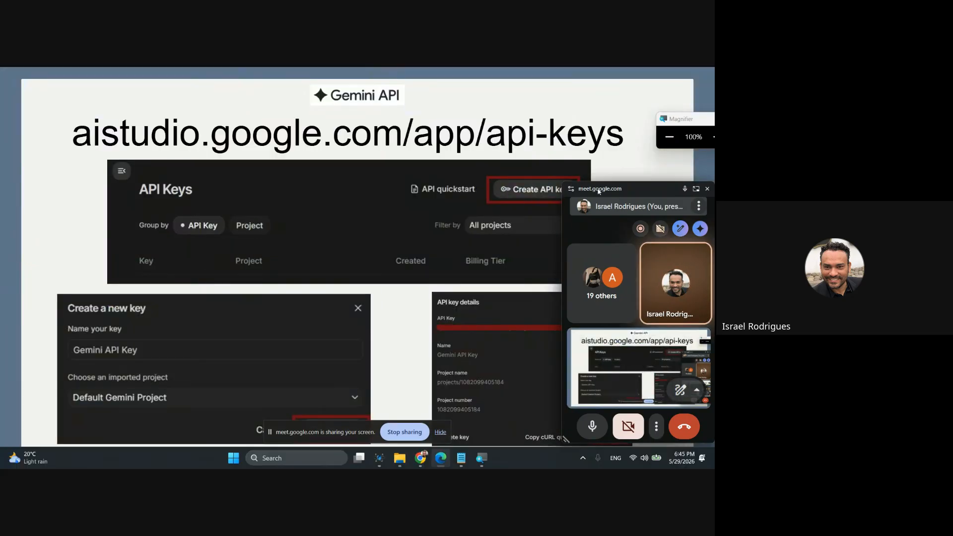
drag(604, 182, 683, 421)
click(392, 222)
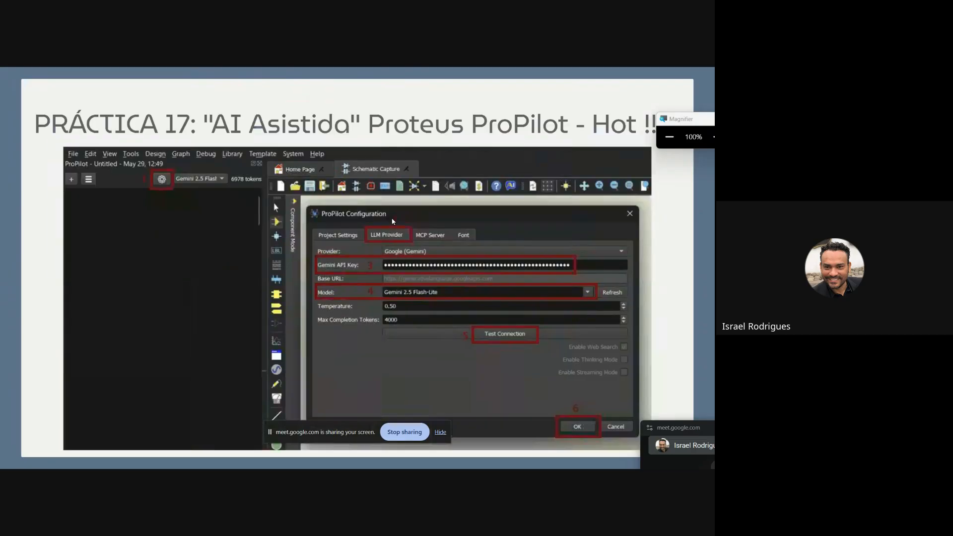
key(Left)
key(Left)
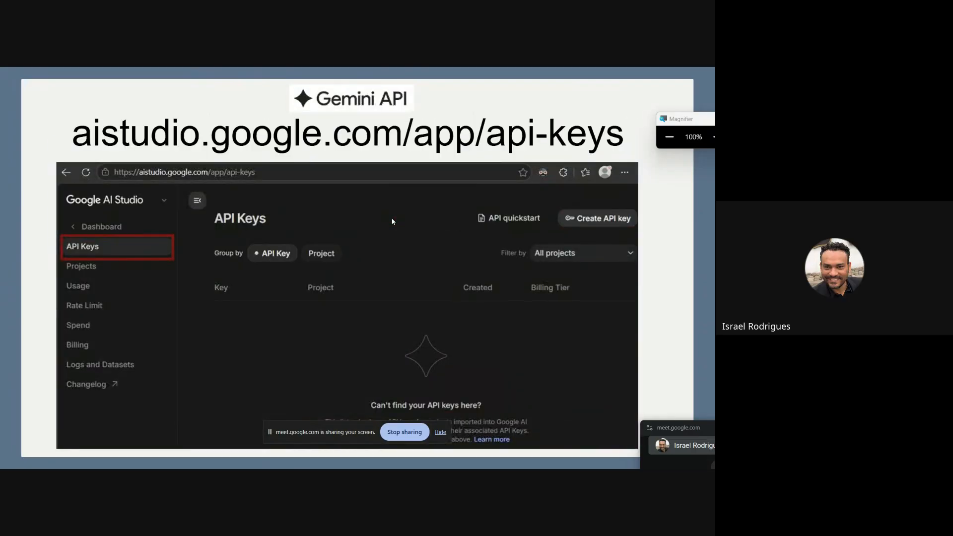
click(600, 219)
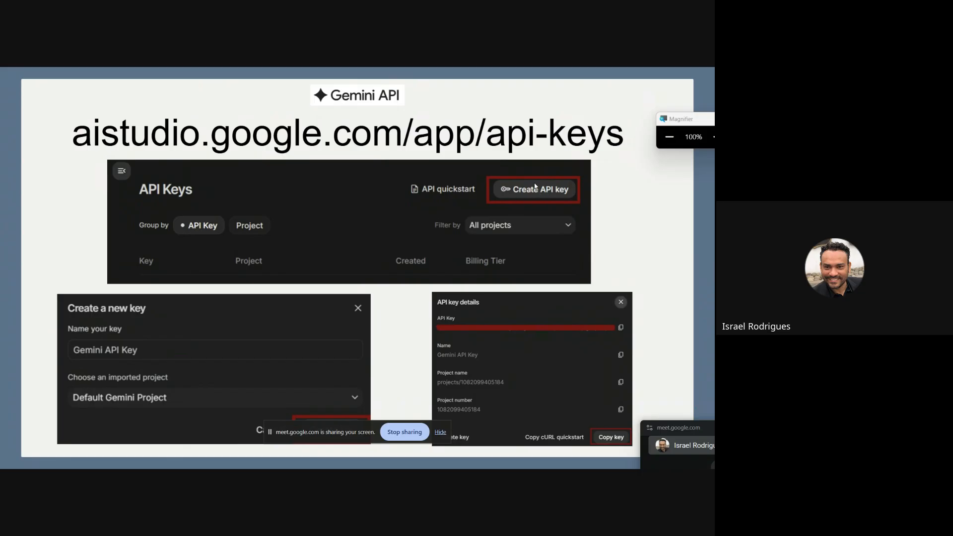
click(440, 433)
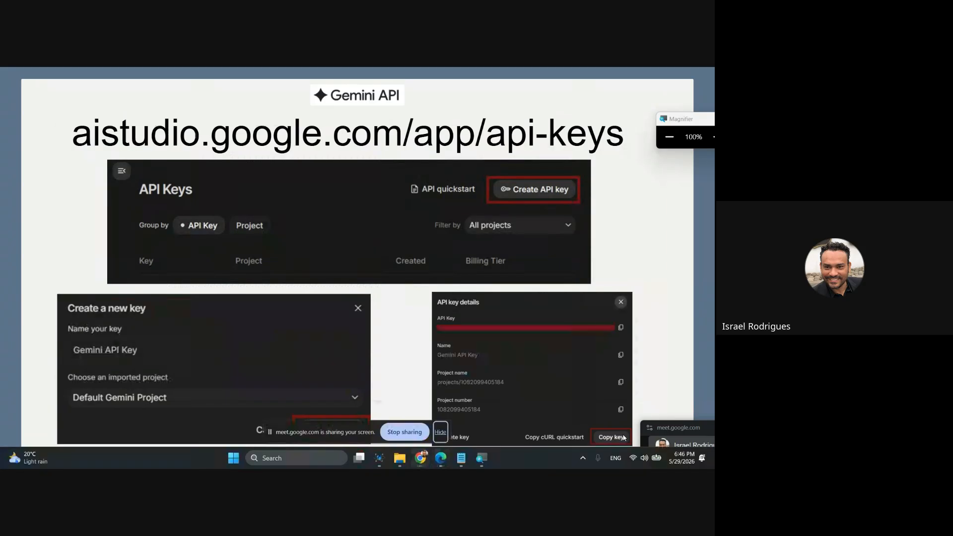
key(alt+Tab)
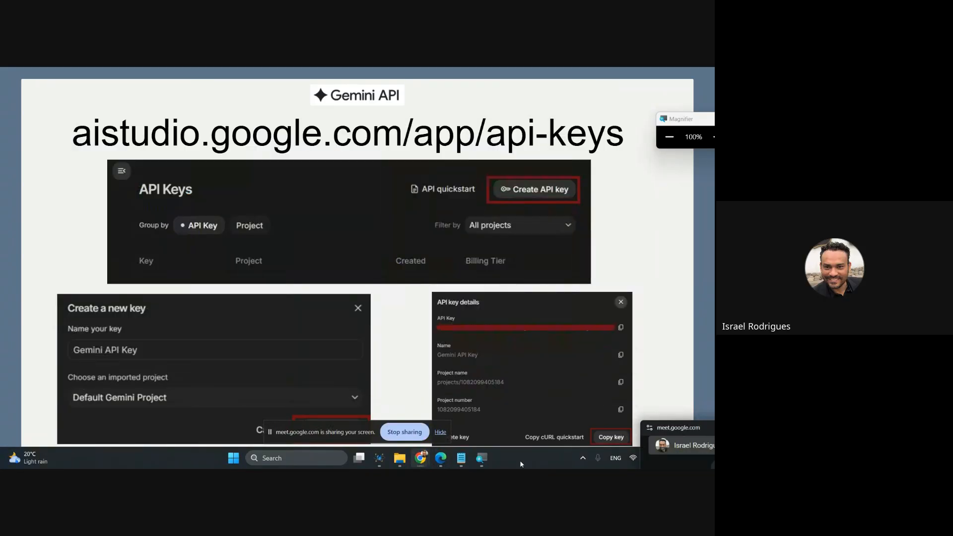
Switch back to Proteus and test ProPilot's connection to Google (Gemini) with the Gemini 2.5 Flash-Lite model.
click(380, 458)
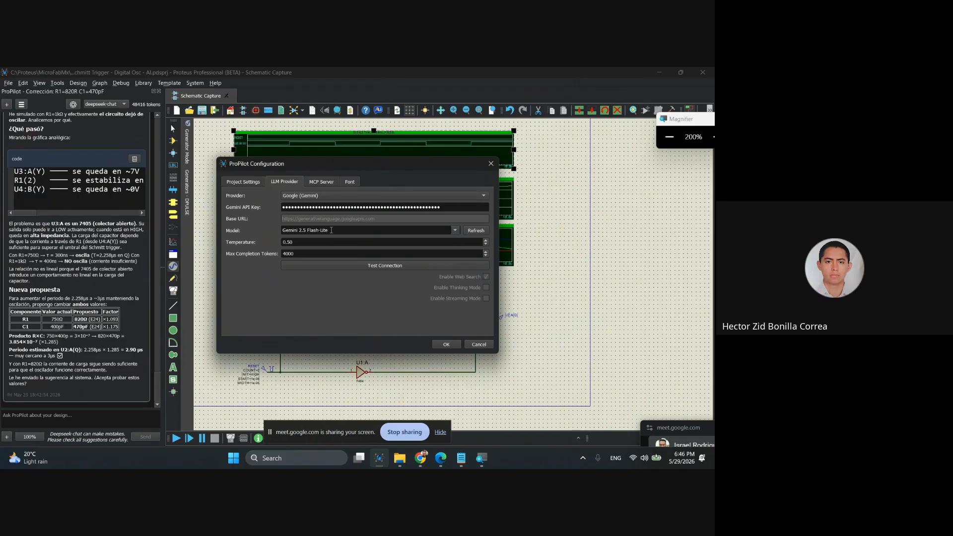
click(387, 266)
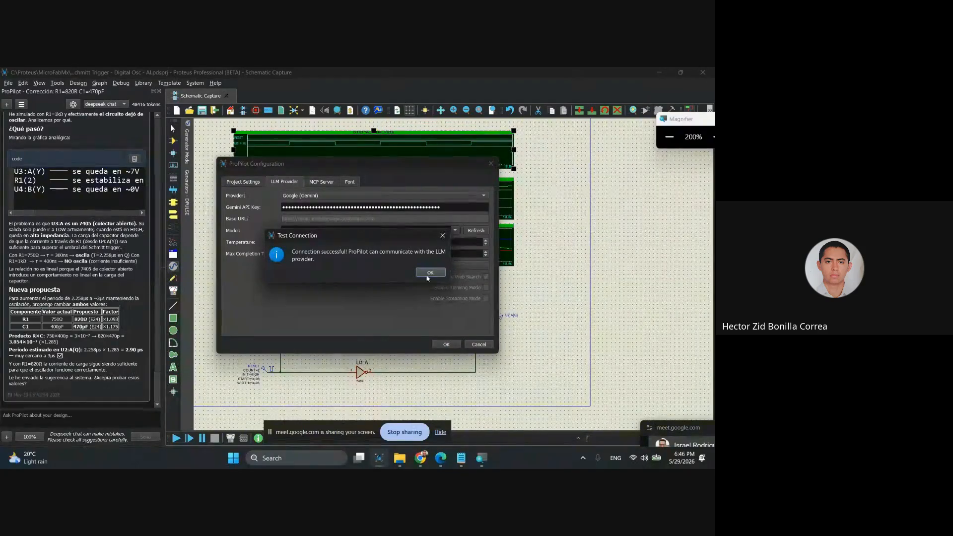
drag(400, 235, 367, 269)
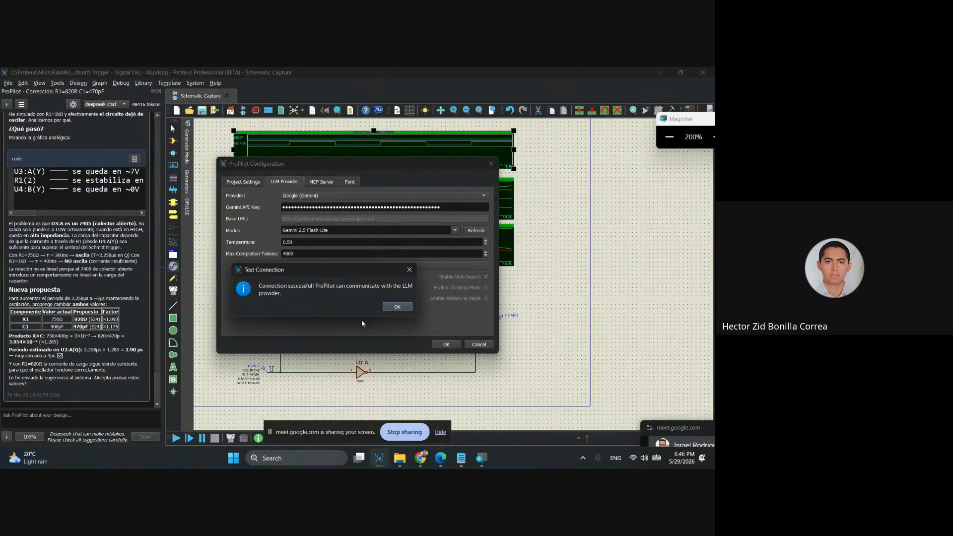
drag(322, 268, 320, 279)
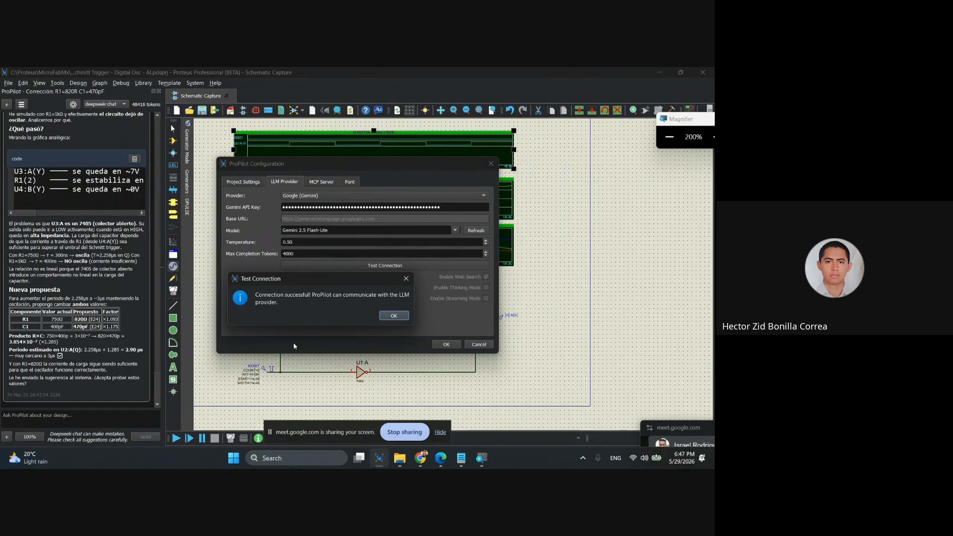
click(394, 316)
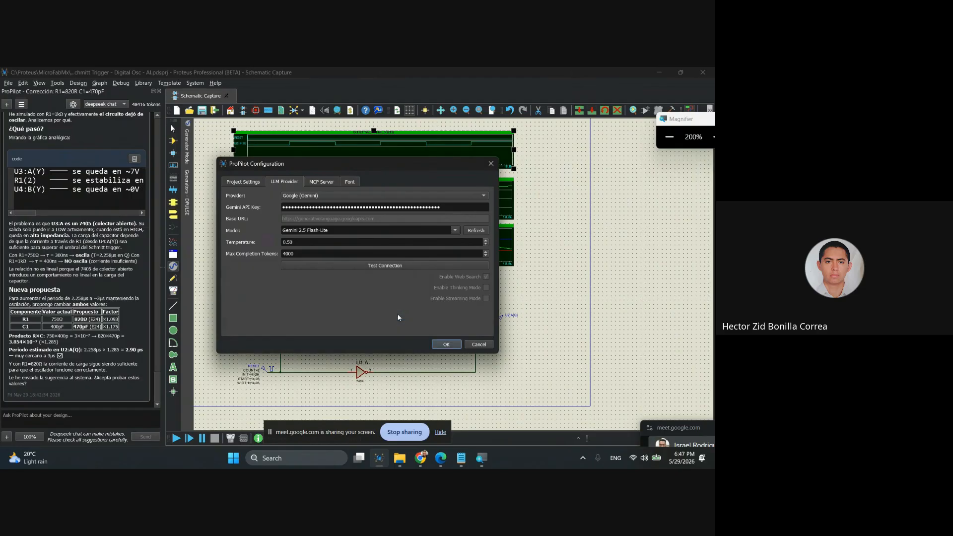
Set the ProPilot model to Gemini 2.0 Flash-Lite.
click(457, 229)
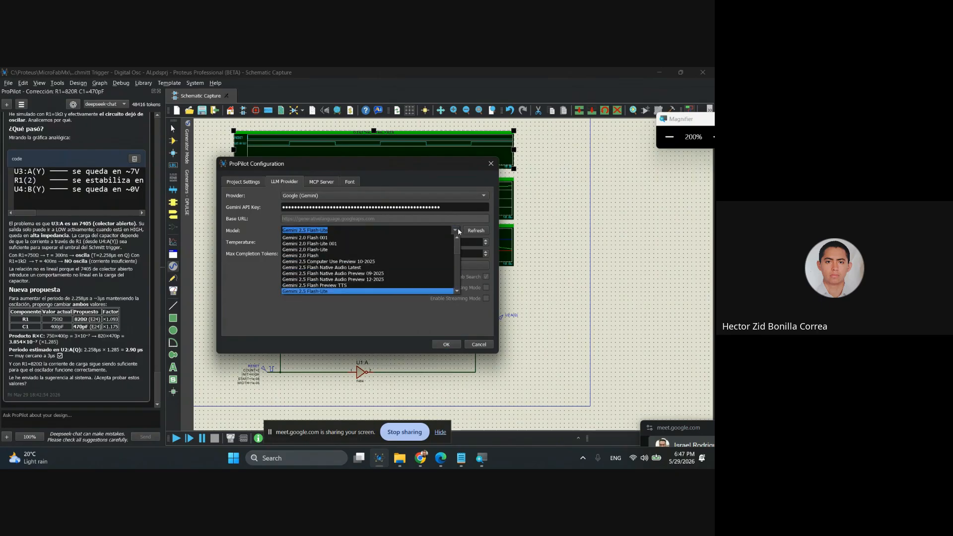
click(323, 250)
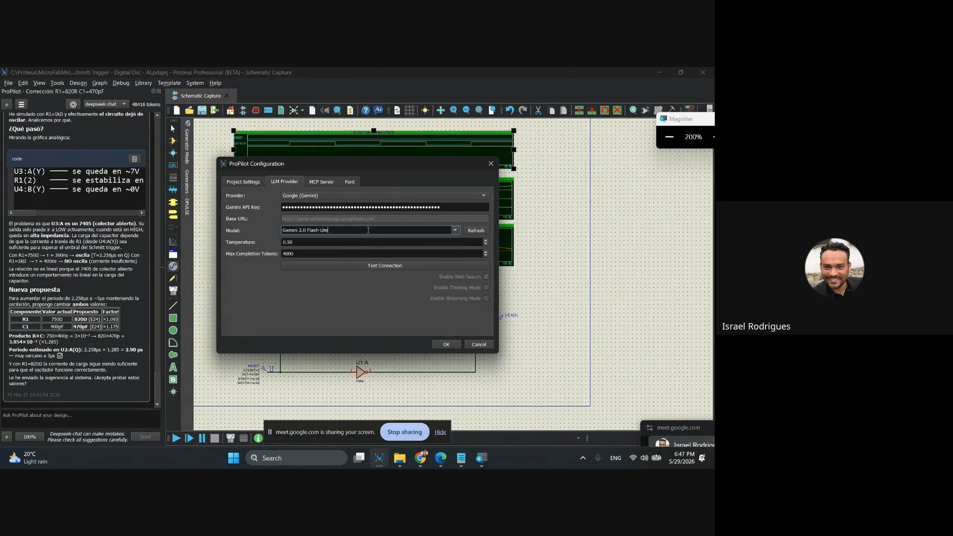
Look through the Gemini models that ProPilot offers, from the 2.0 Flash versions to Nano Banana.
click(454, 231)
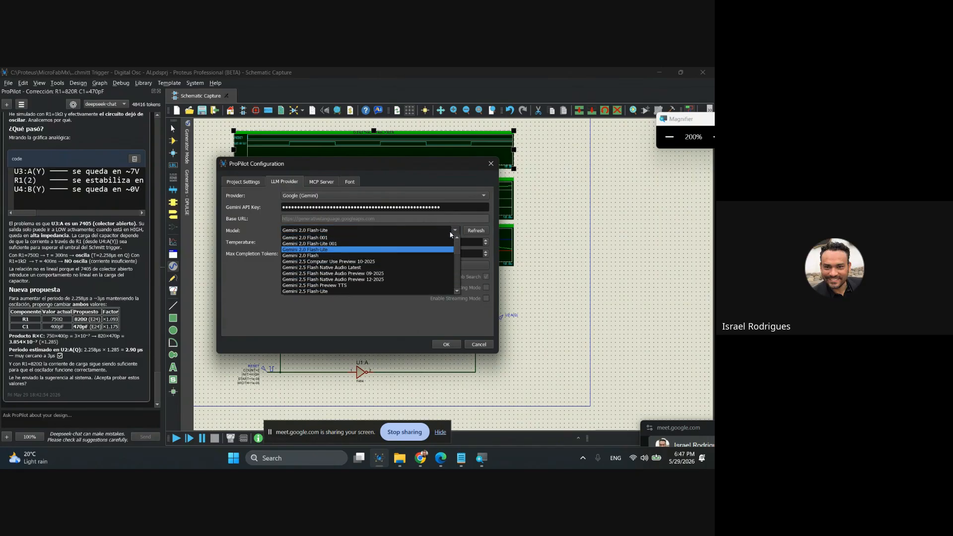
scroll(361, 292, down, 2)
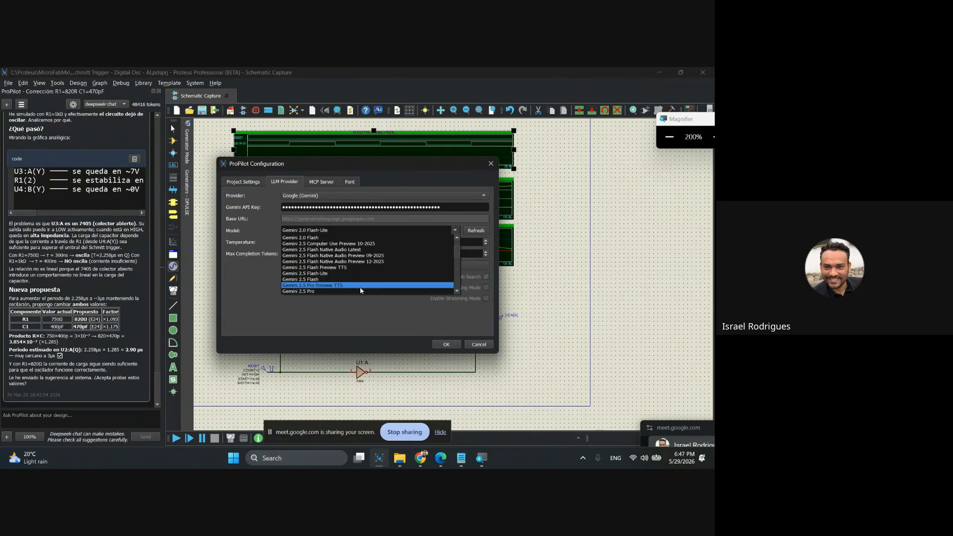
scroll(354, 276, down, 1)
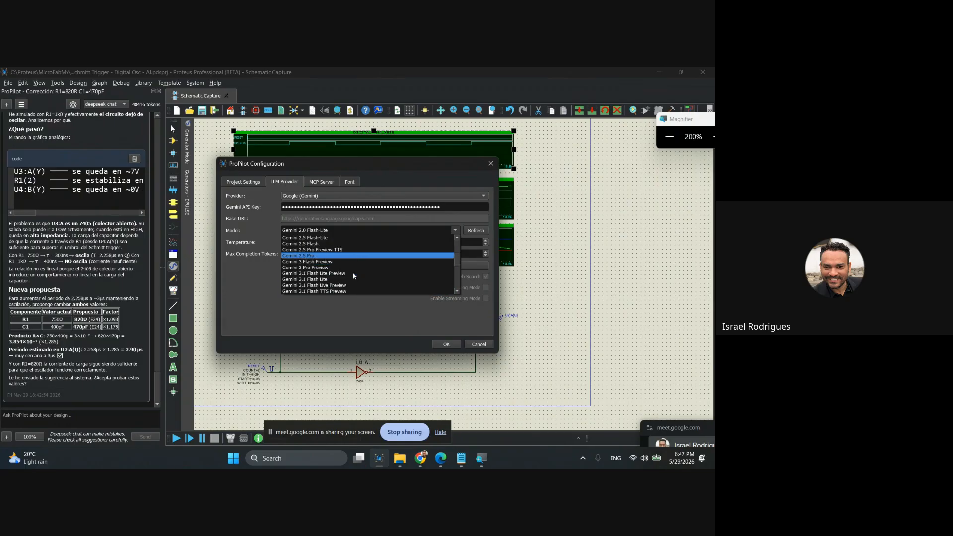
scroll(354, 276, down, 2)
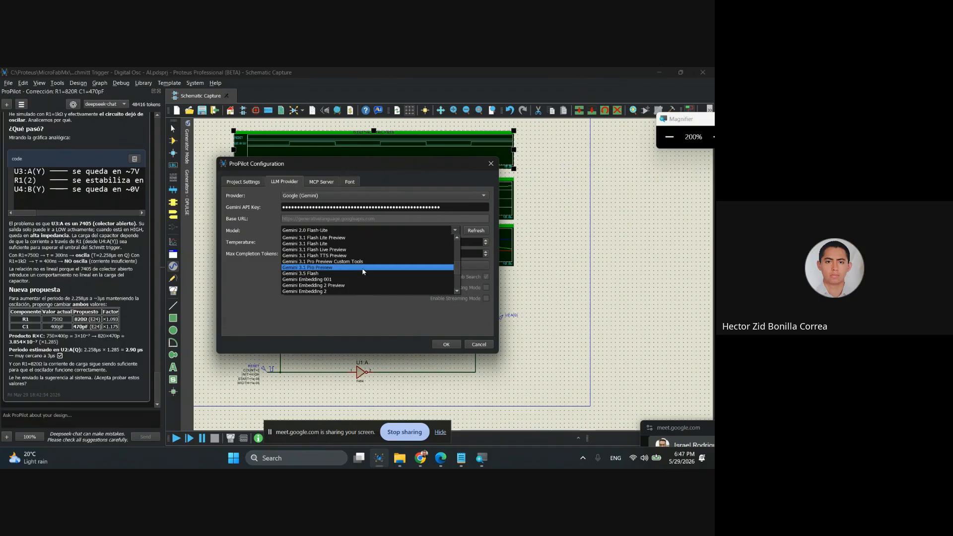
scroll(363, 272, up, 2)
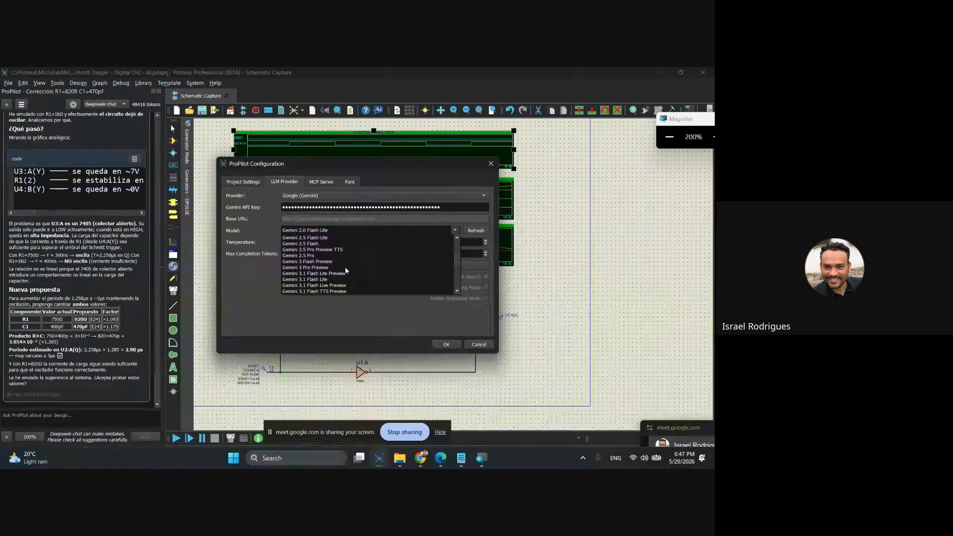
scroll(343, 270, down, 3)
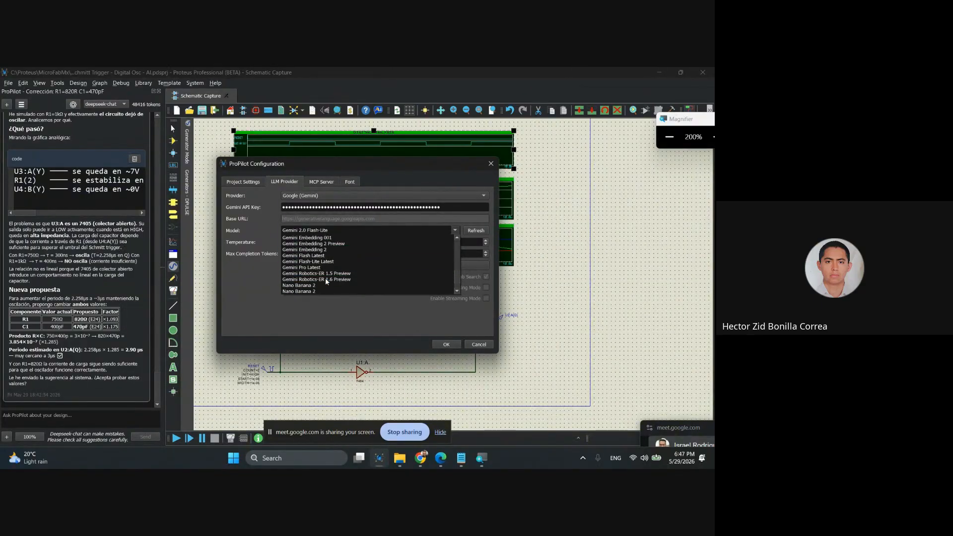
scroll(326, 278, up, 2)
scroll(326, 281, up, 1)
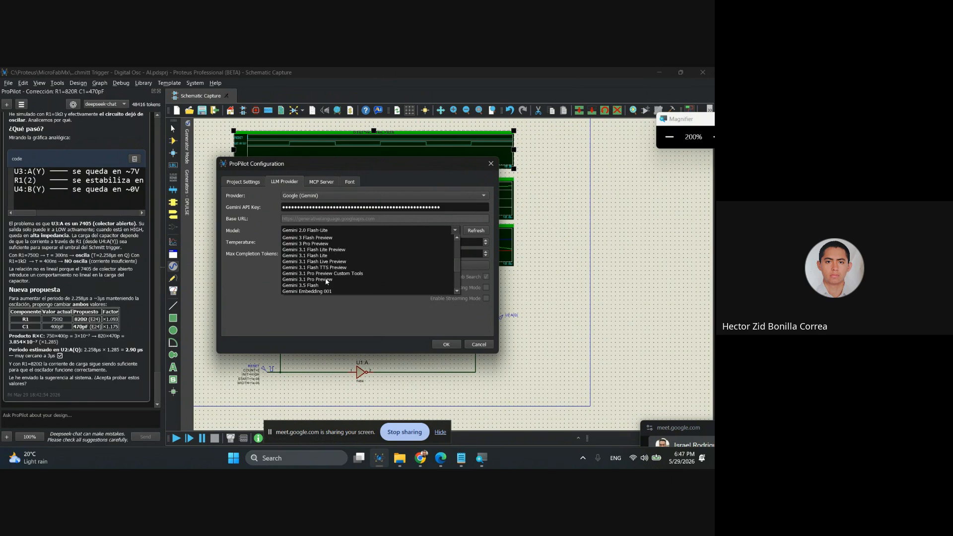
scroll(326, 281, down, 3)
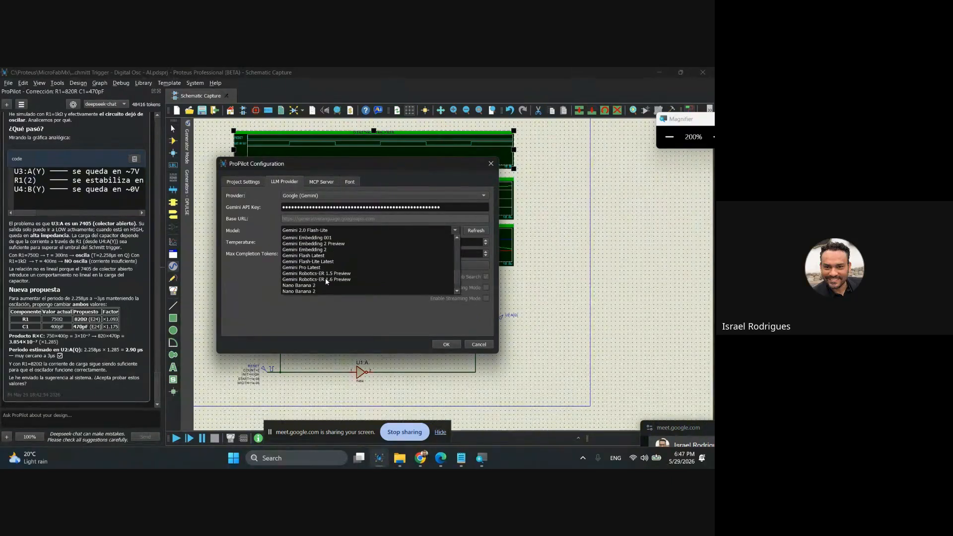
scroll(326, 281, down, 1)
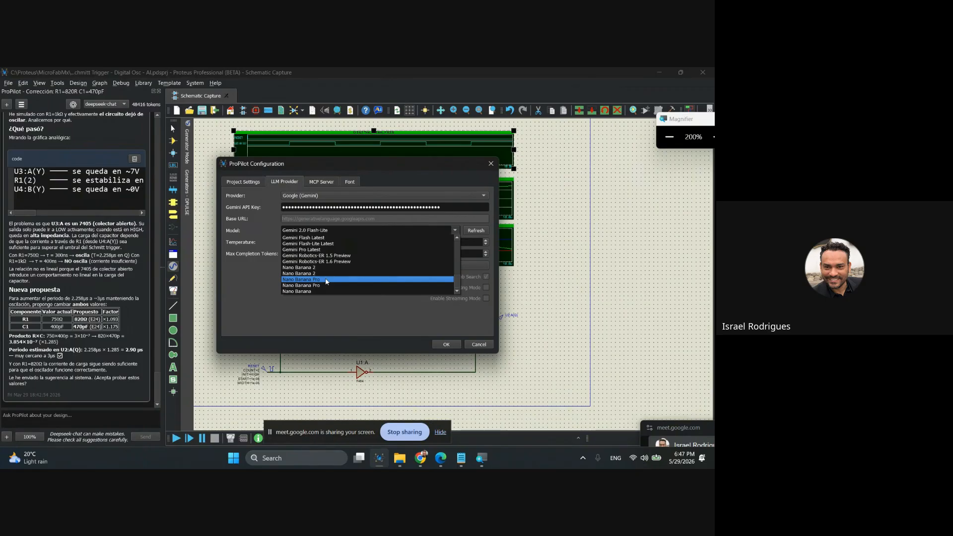
scroll(326, 282, up, 3)
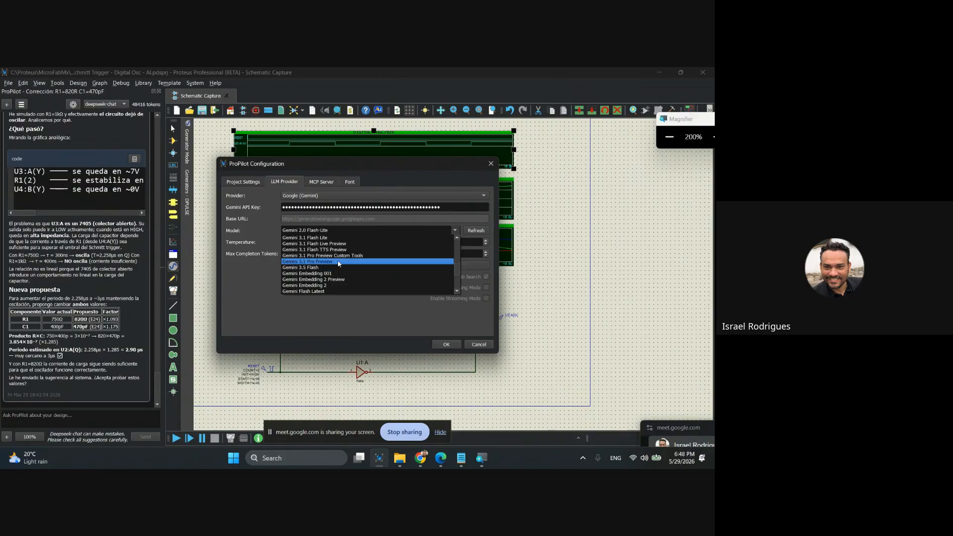
scroll(338, 262, up, 1)
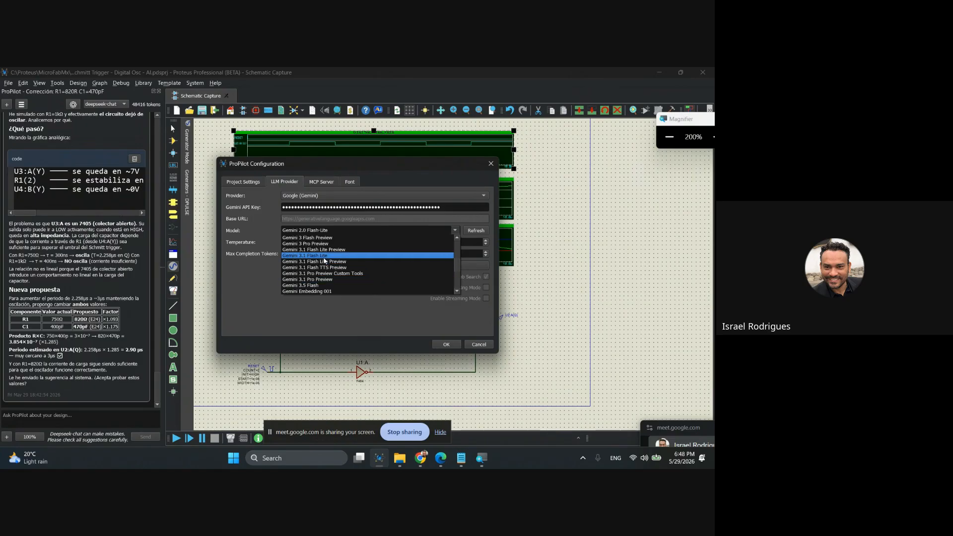
scroll(335, 264, up, 1)
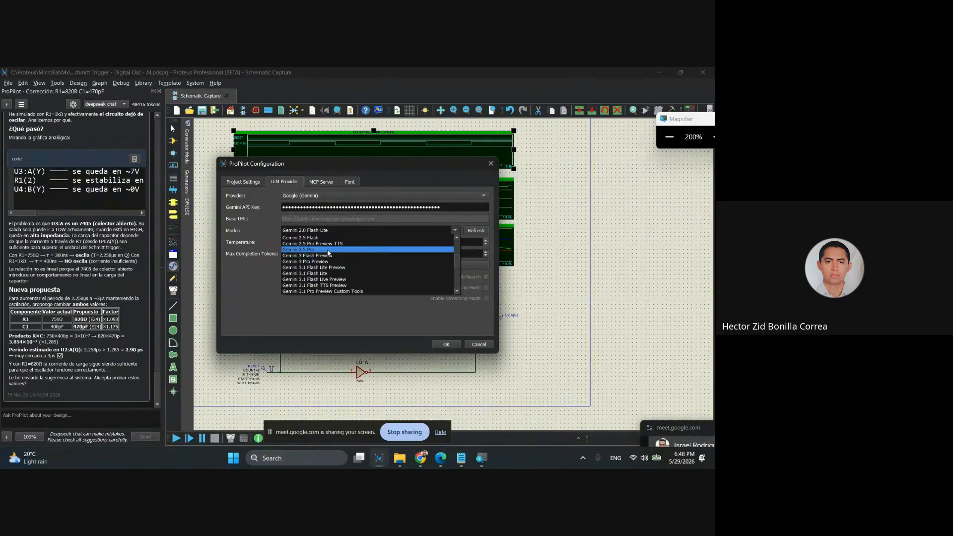
scroll(328, 253, up, 1)
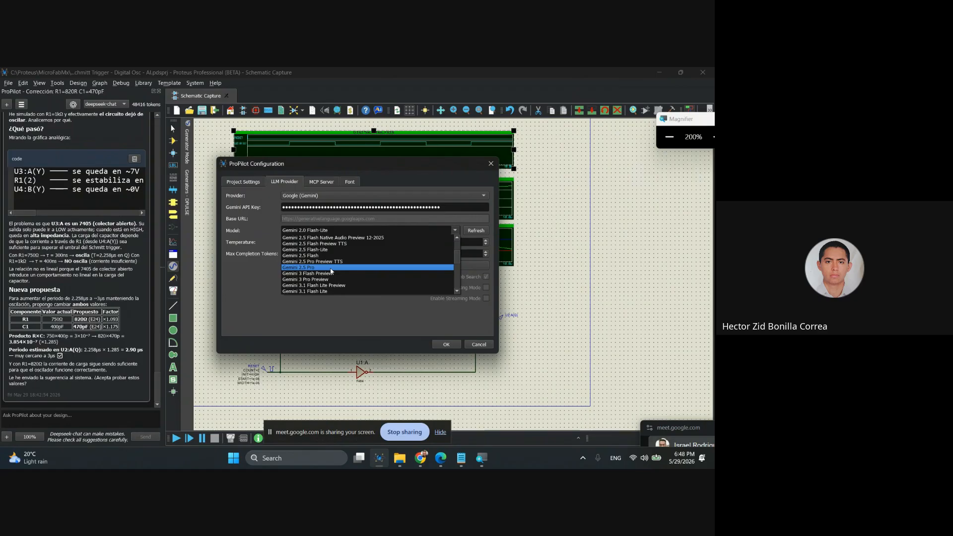
scroll(331, 271, up, 1)
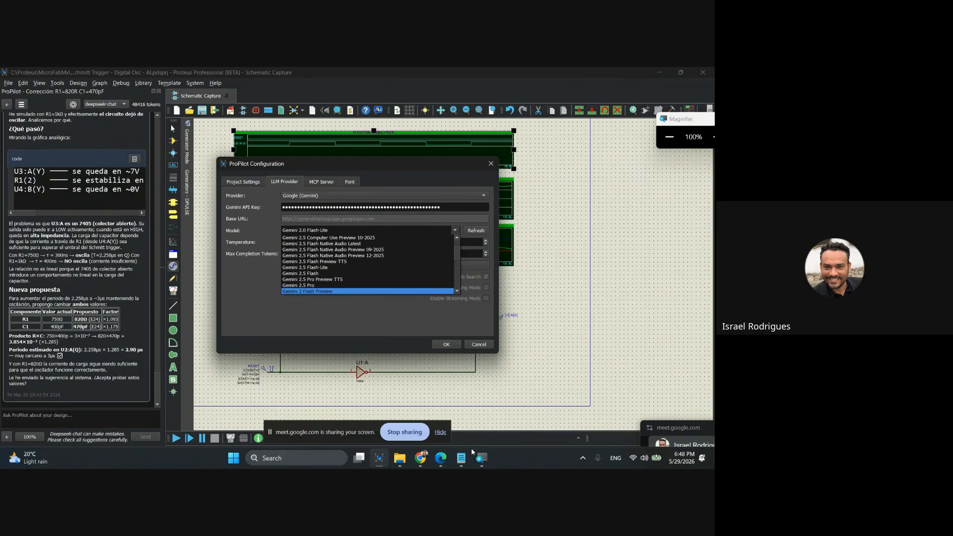
Check the Windows Defender Firewall on/off settings for private and public networks in Control Panel, and close it.
click(305, 457)
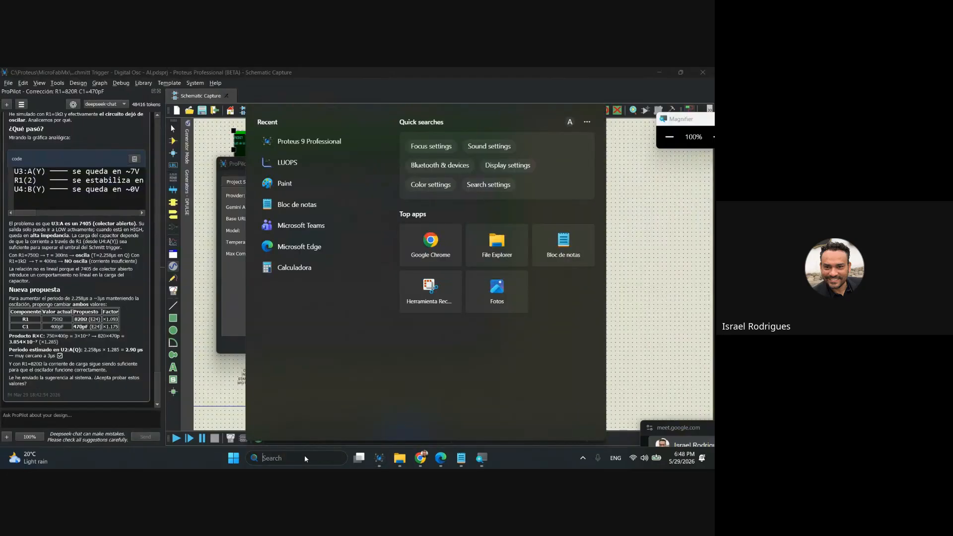
text(panel)
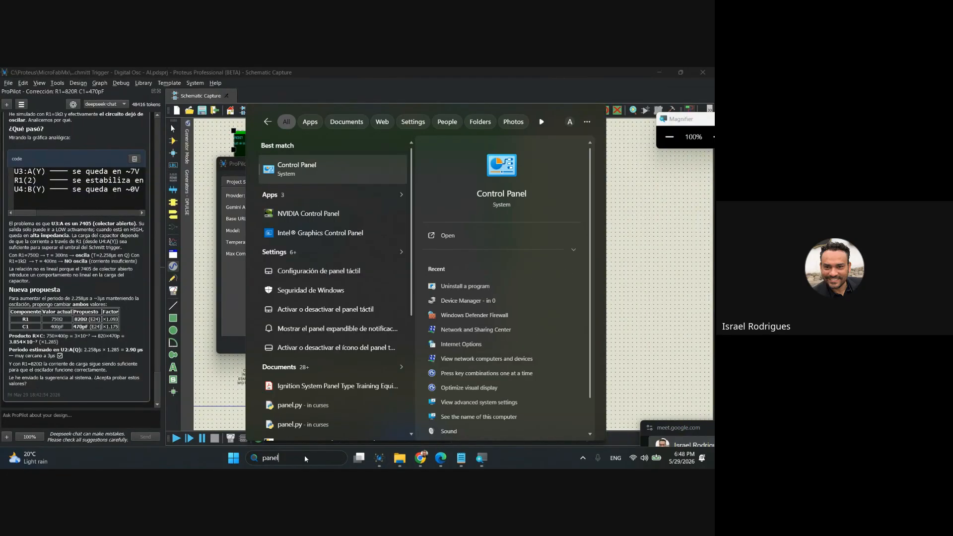
click(297, 169)
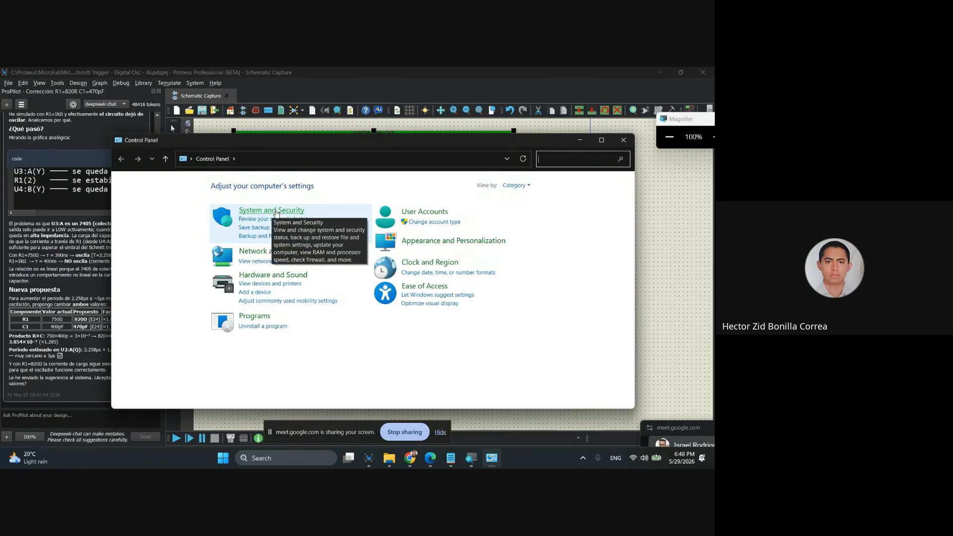
click(276, 213)
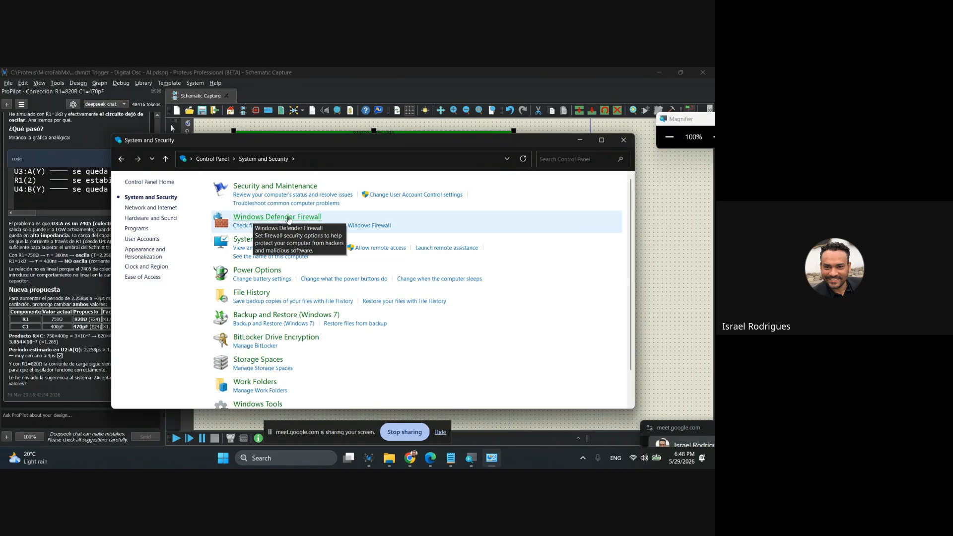
click(279, 218)
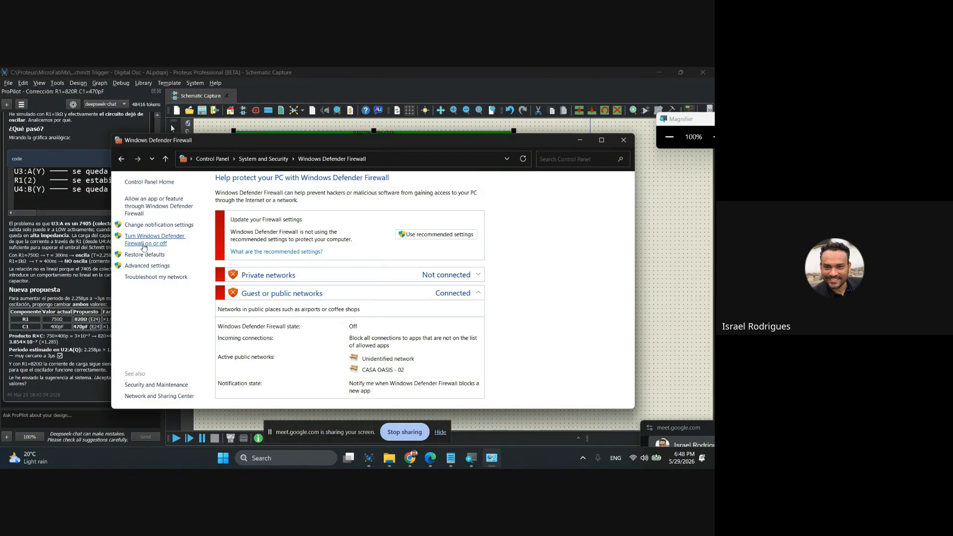
click(148, 244)
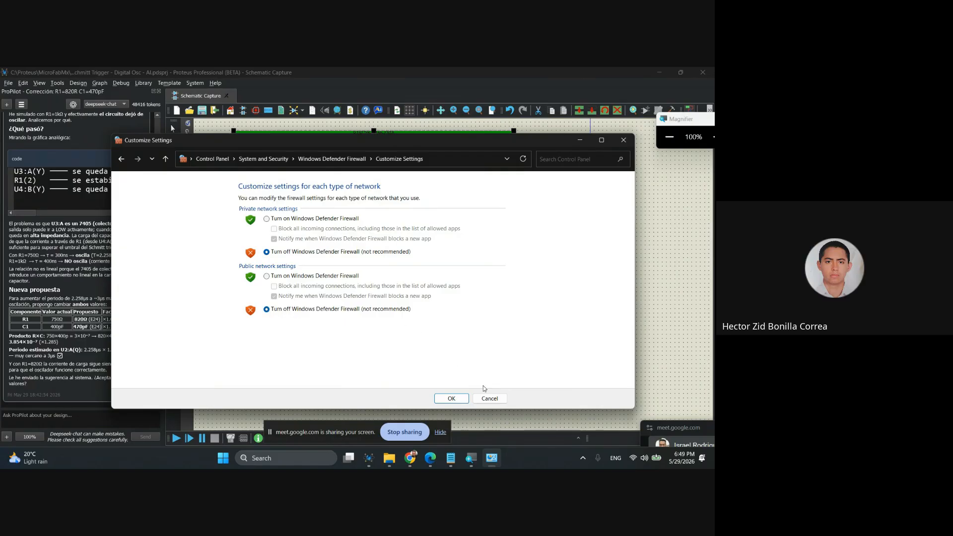
click(489, 398)
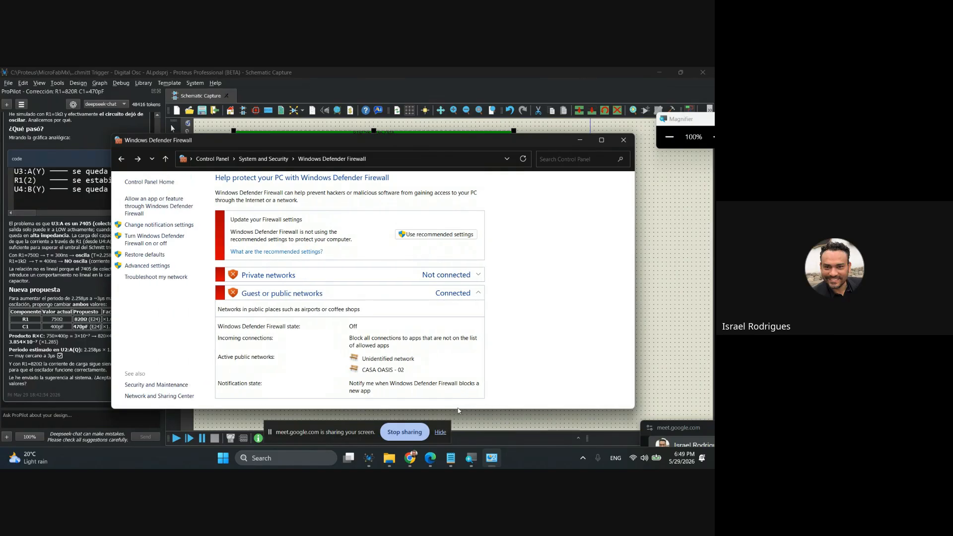
key(alt+F4)
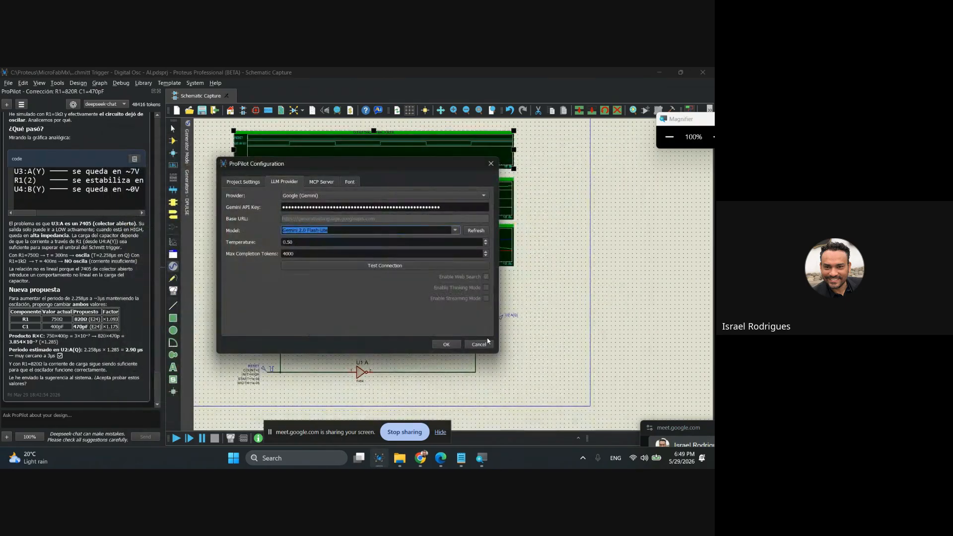
Hide the screen-sharing notice, test ProPilot's connection with the Gemini 2.0 Flash-Lite model and dismiss the test messages.
click(441, 433)
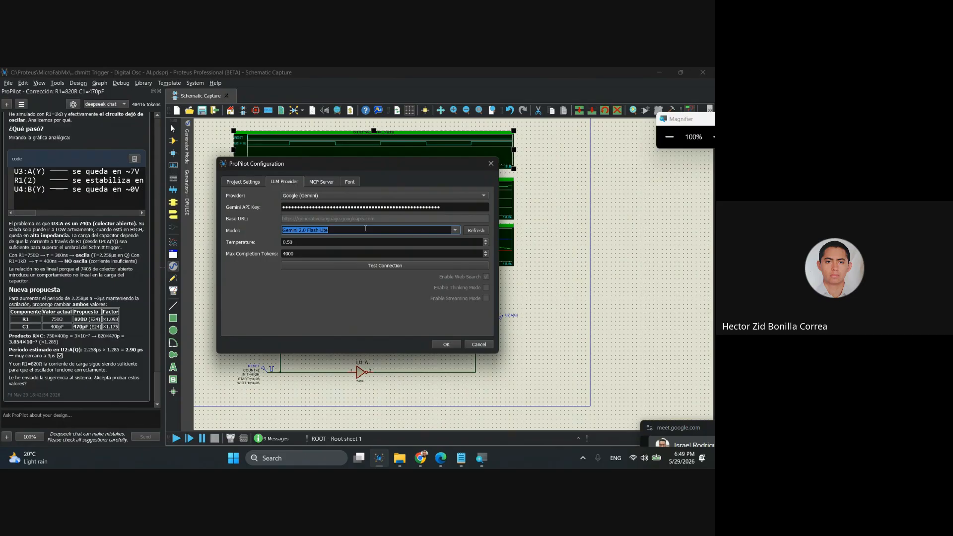
click(453, 231)
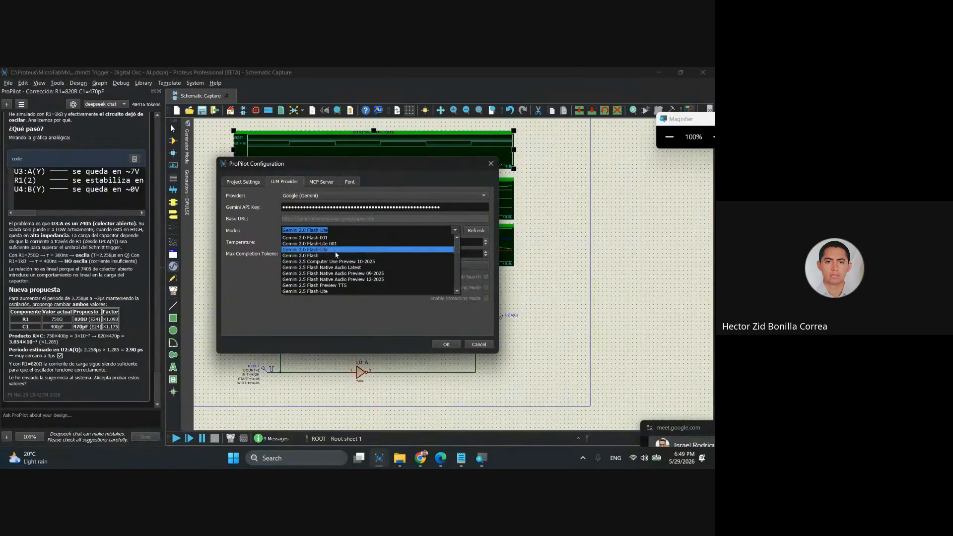
click(263, 282)
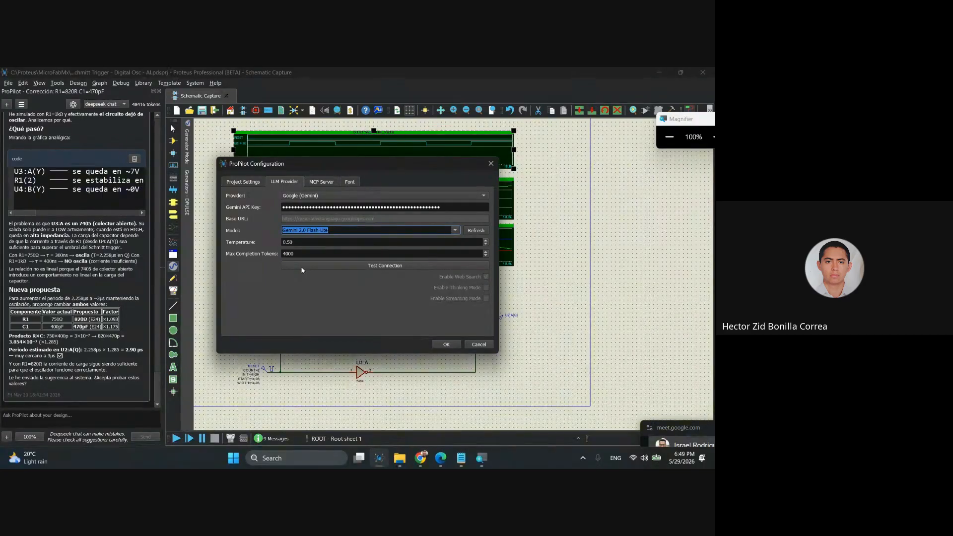
click(386, 265)
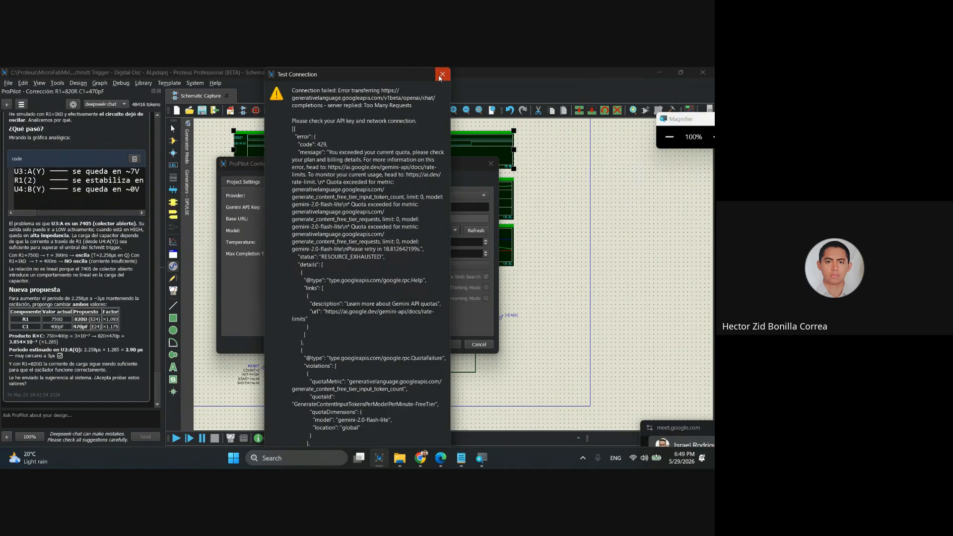
click(439, 77)
click(421, 277)
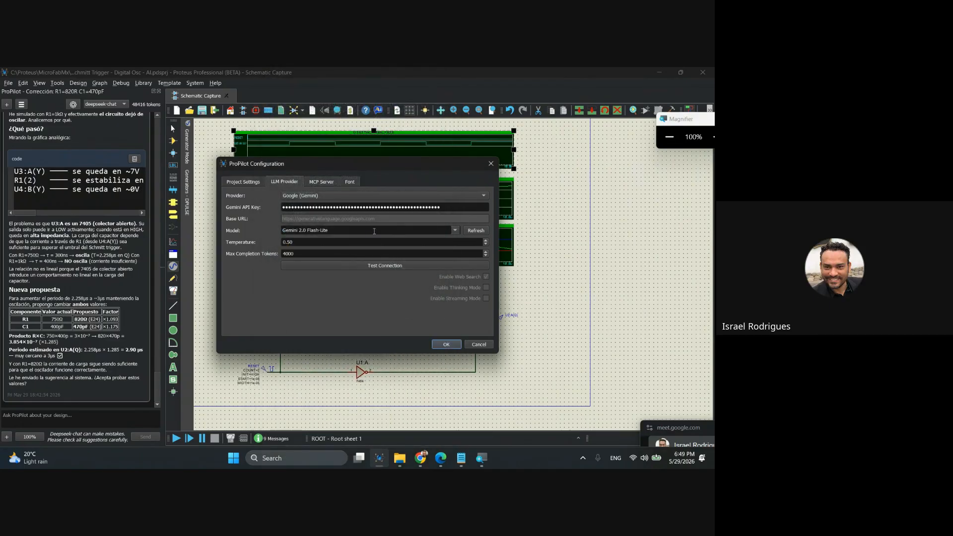
Set the ProPilot model to Gemini 2.5 Pro, test the connection and dismiss the test messages.
click(457, 231)
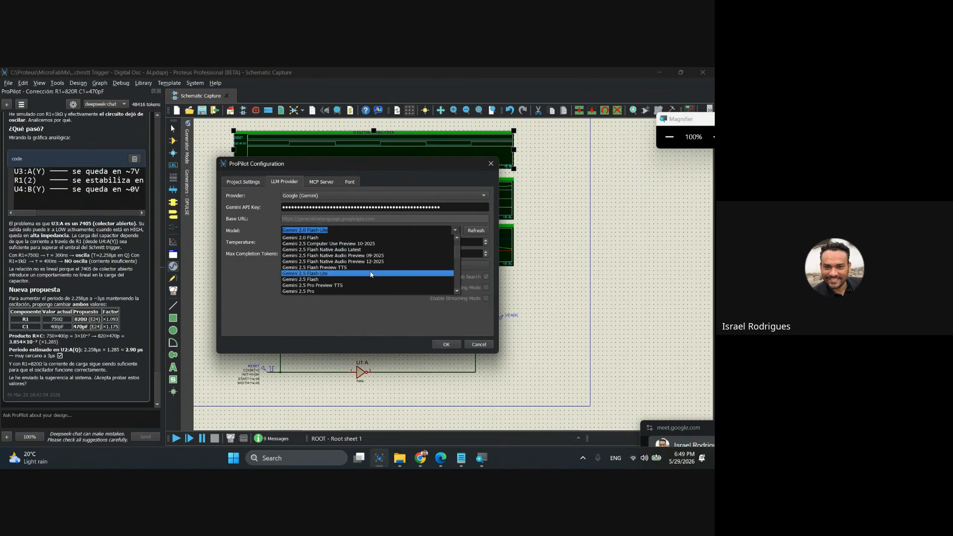
click(347, 292)
click(348, 266)
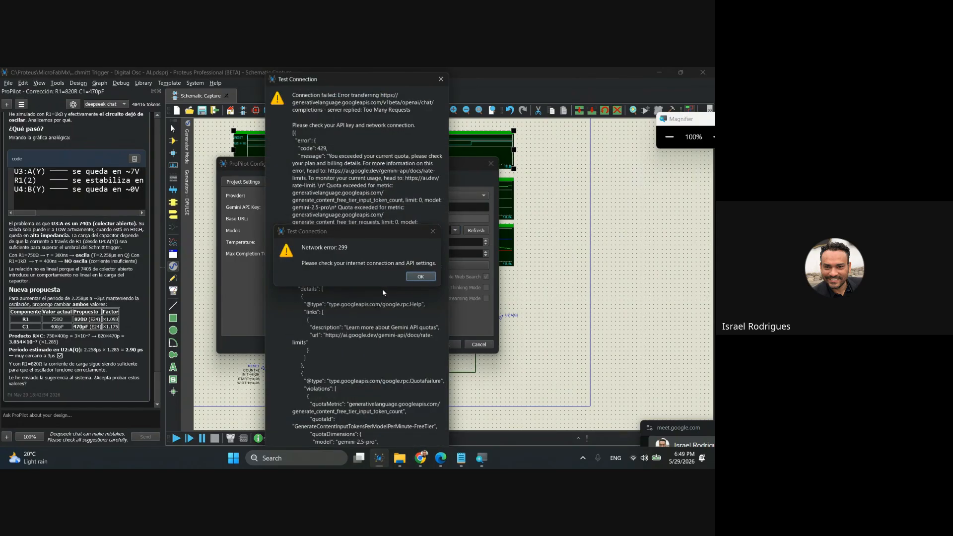
click(439, 75)
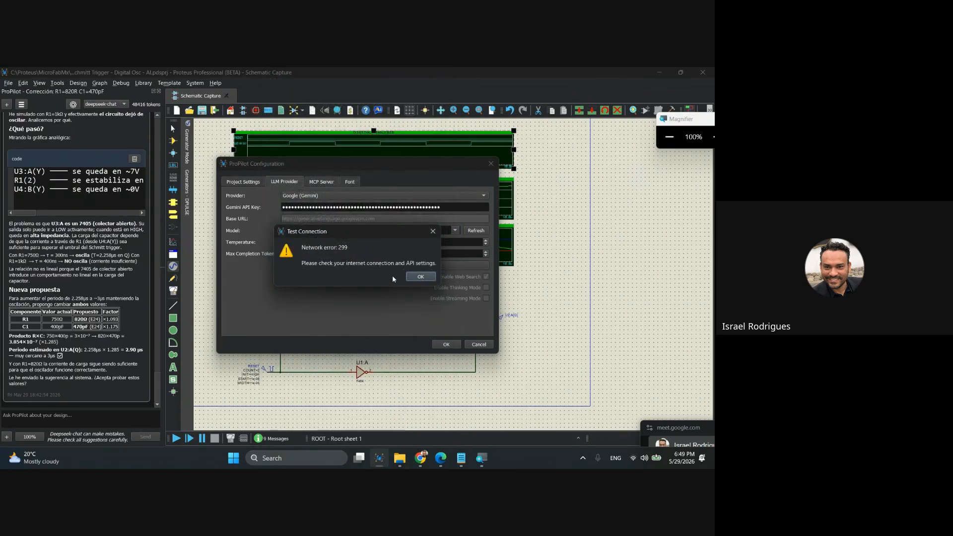
click(410, 272)
Set the ProPilot model to Gemini 2.5 Flash-Lite, test the connection and dismiss the test message.
triple_click(441, 228)
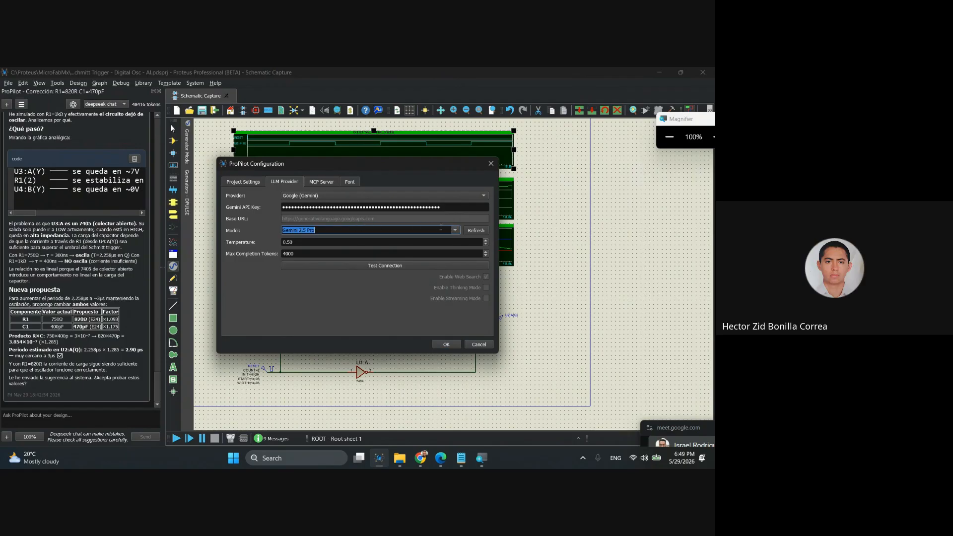
click(455, 229)
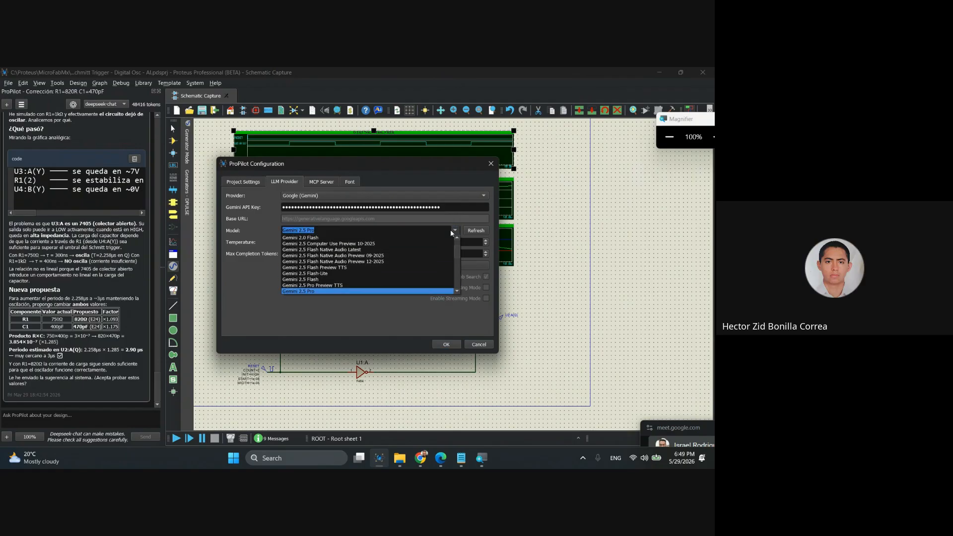
click(340, 273)
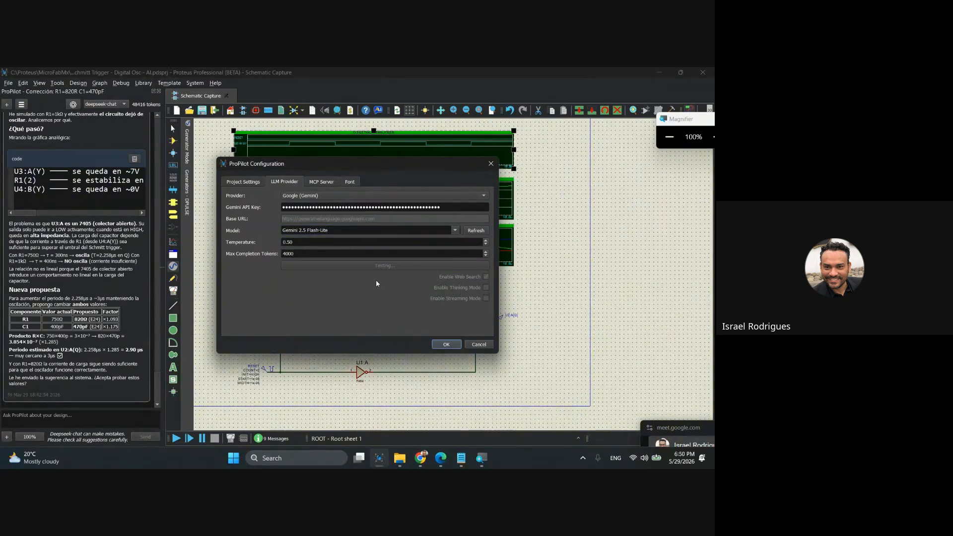
click(426, 270)
Set the ProPilot model to Gemini 2.5 Flash, test the connection and dismiss the test message.
click(455, 230)
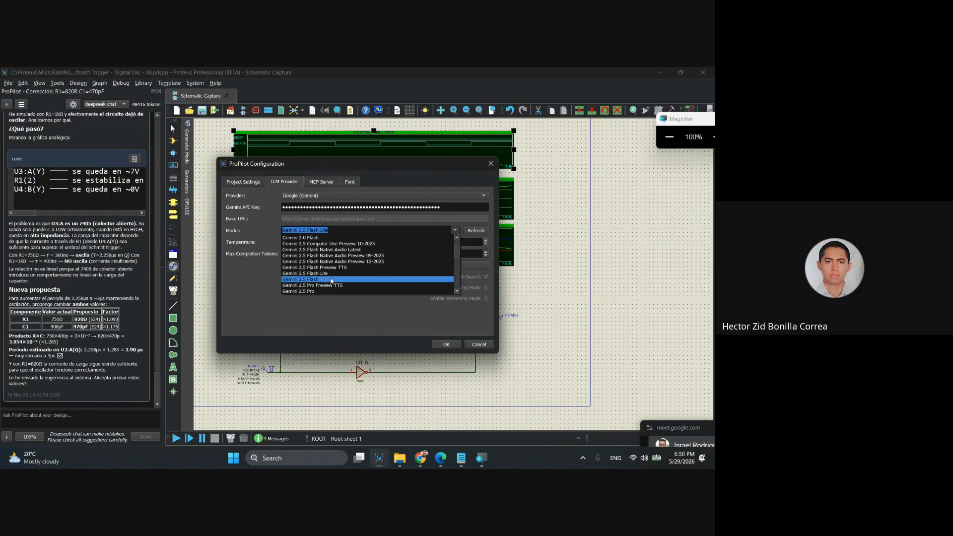
click(331, 280)
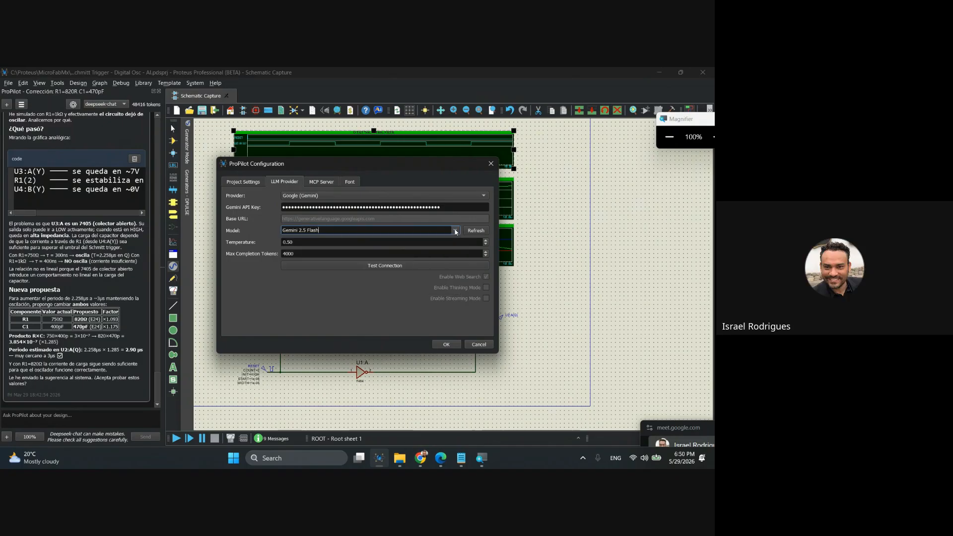
click(384, 231)
click(333, 280)
click(395, 267)
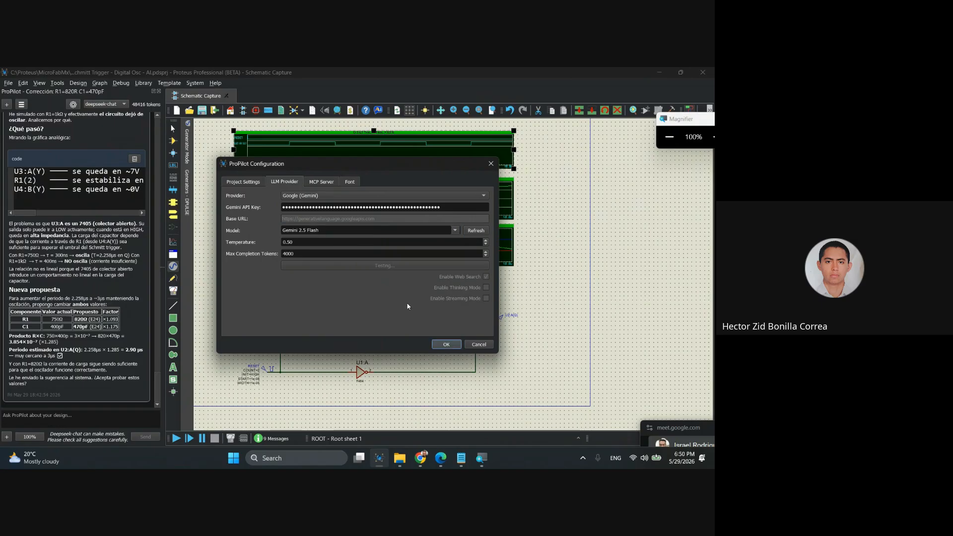
click(421, 275)
Set the ProPilot model back to Gemini 2.0 Flash-Lite, repeat the connection test and dismiss its messages.
click(455, 231)
scroll(342, 280, up, 1)
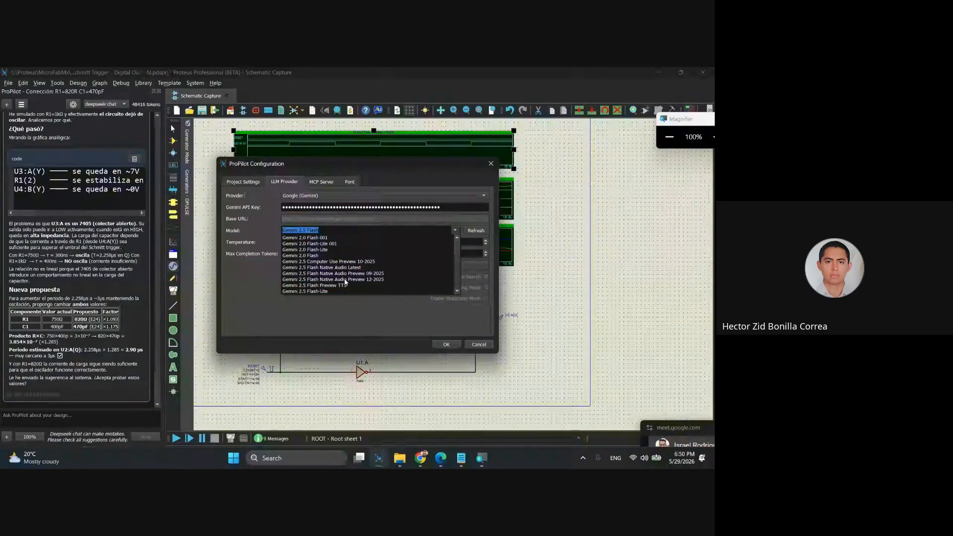
click(346, 250)
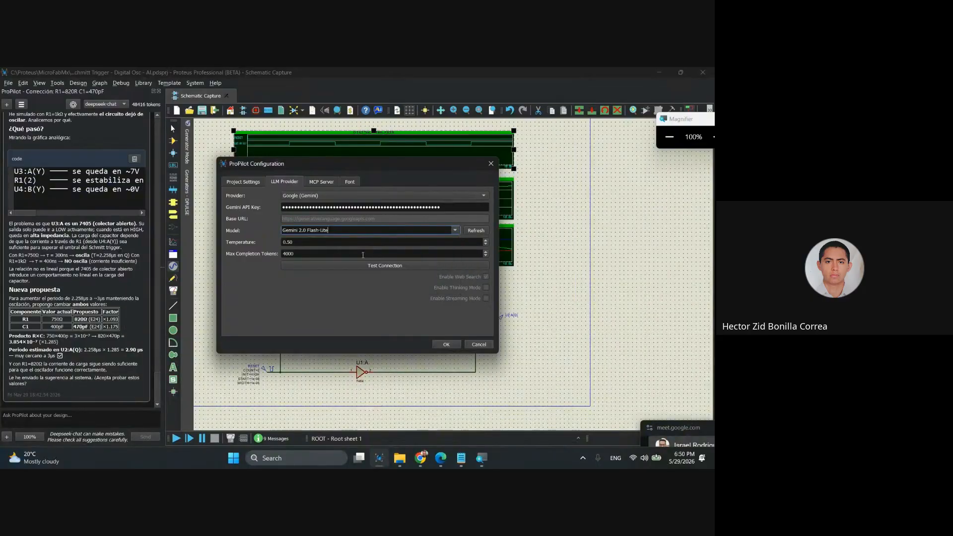
click(379, 267)
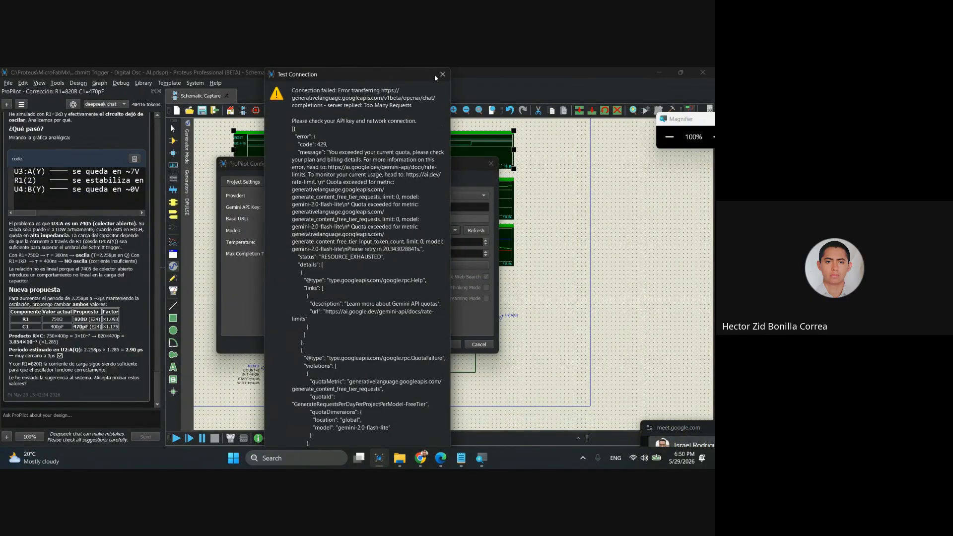
click(442, 74)
click(420, 276)
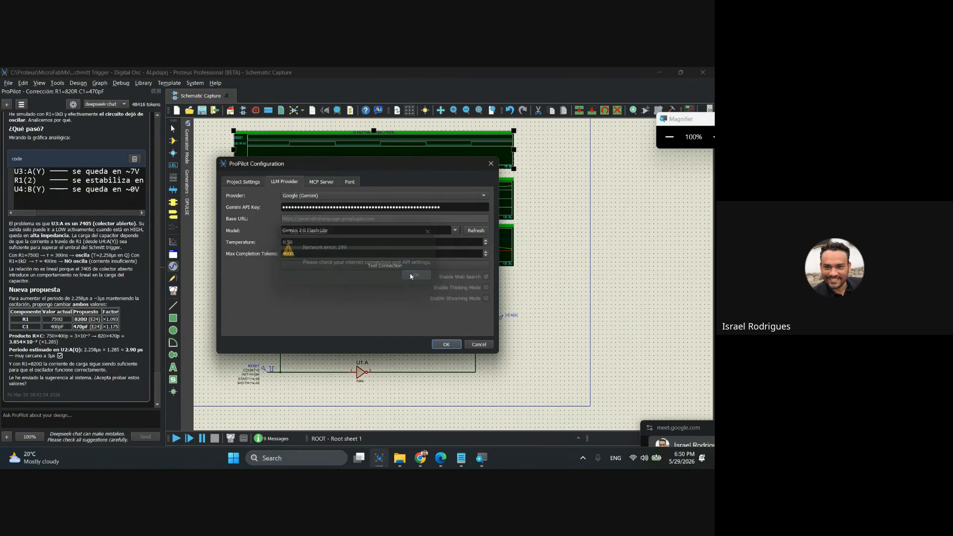
Set the ProPilot model to Gemini Pro Latest, test the connection and dismiss the test messages.
click(448, 230)
scroll(367, 272, down, 3)
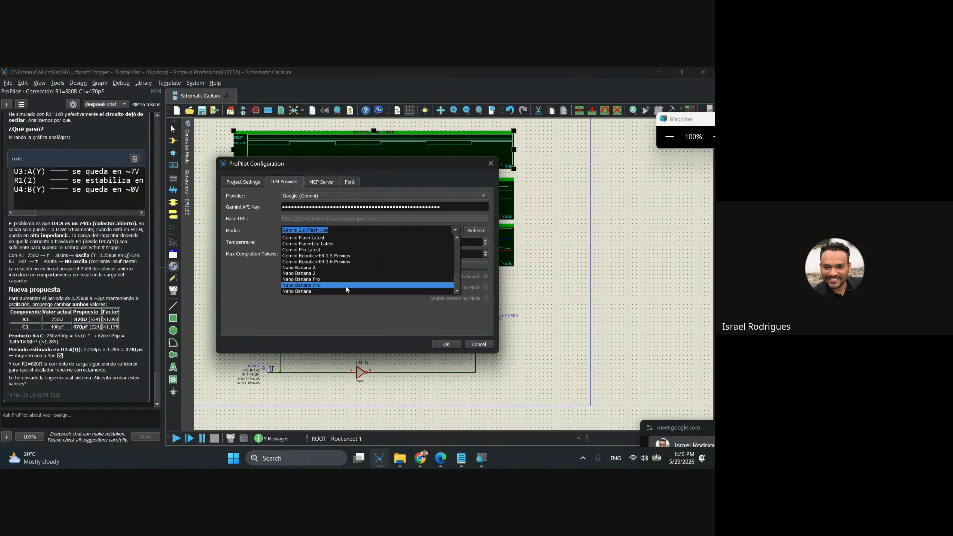
scroll(346, 285, up, 1)
click(341, 271)
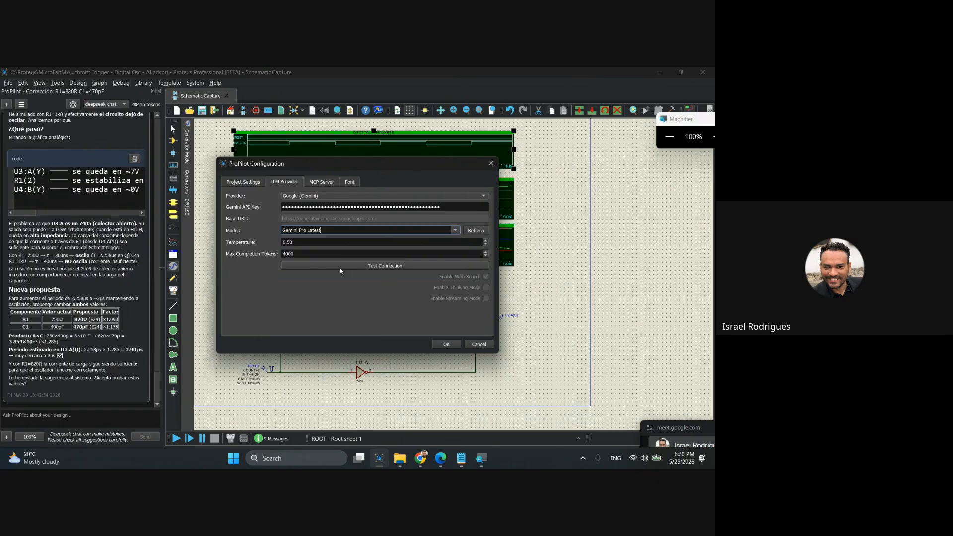
click(384, 266)
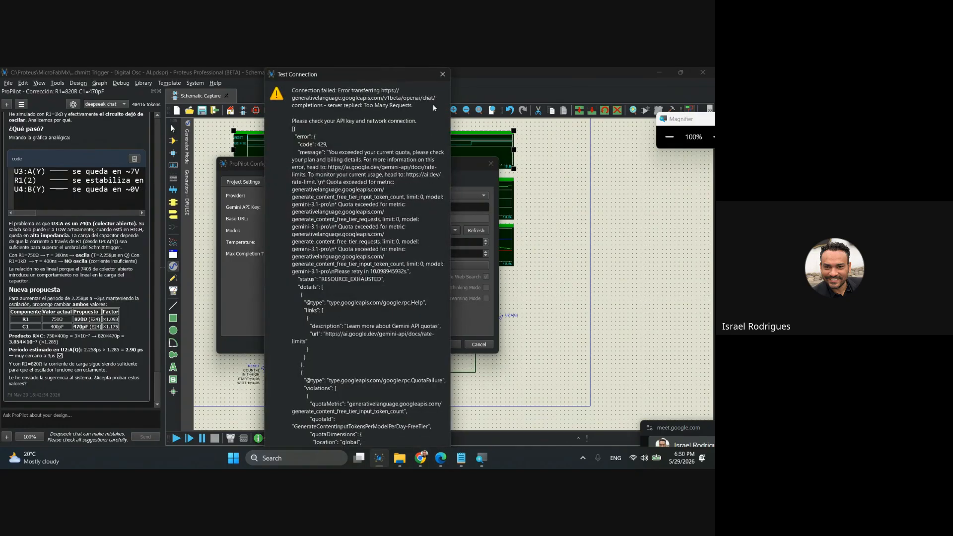
click(442, 74)
click(419, 277)
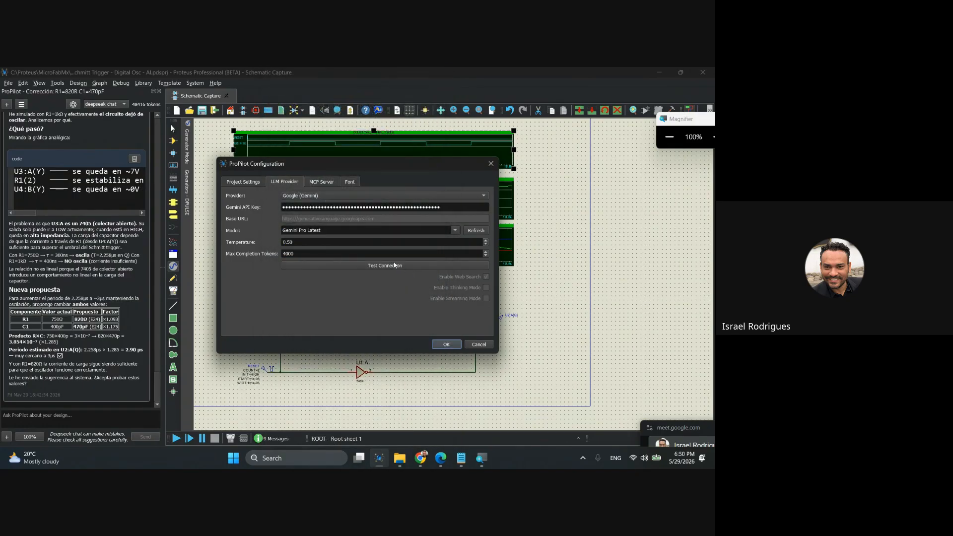
Set the ProPilot model to Gemini 3.5 Flash, test the connection and dismiss the test message.
click(451, 231)
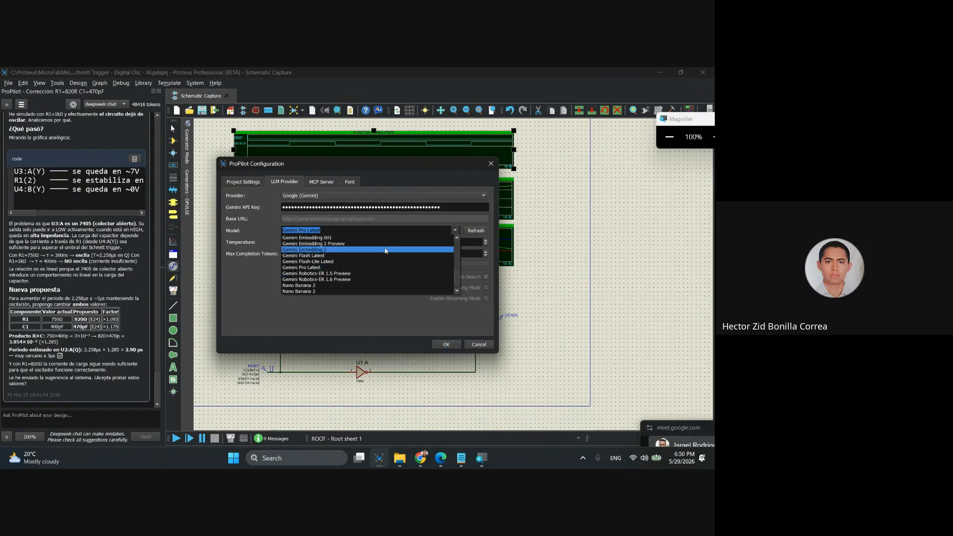
scroll(332, 283, up, 3)
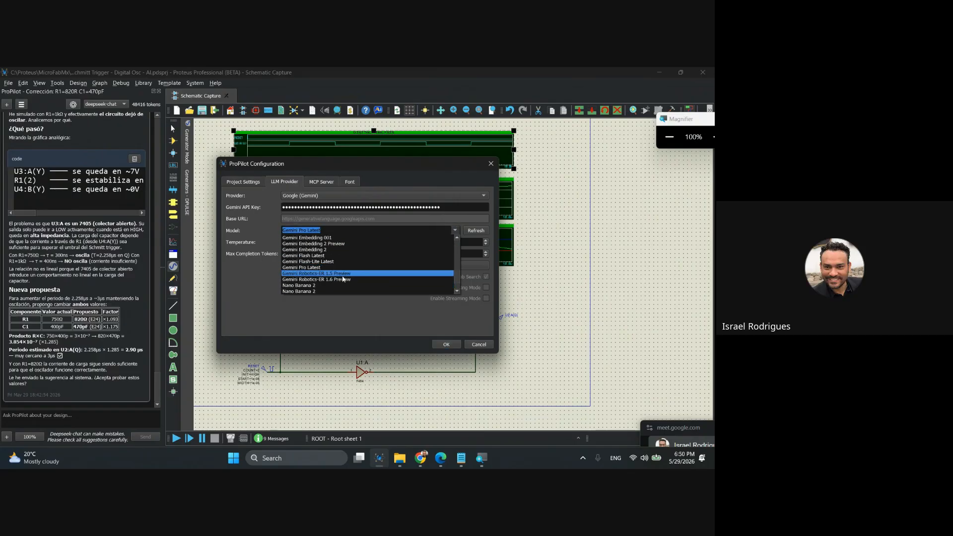
scroll(342, 281, up, 3)
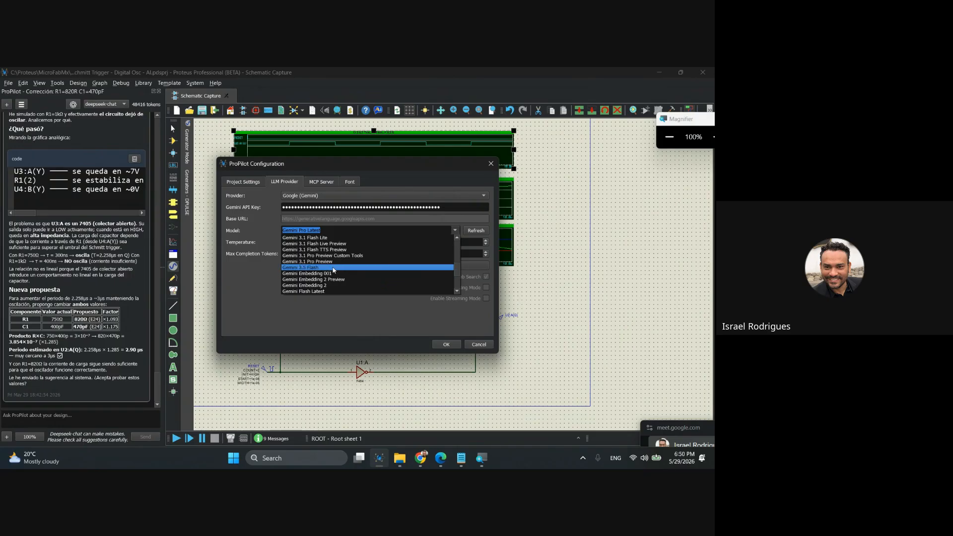
scroll(334, 270, up, 3)
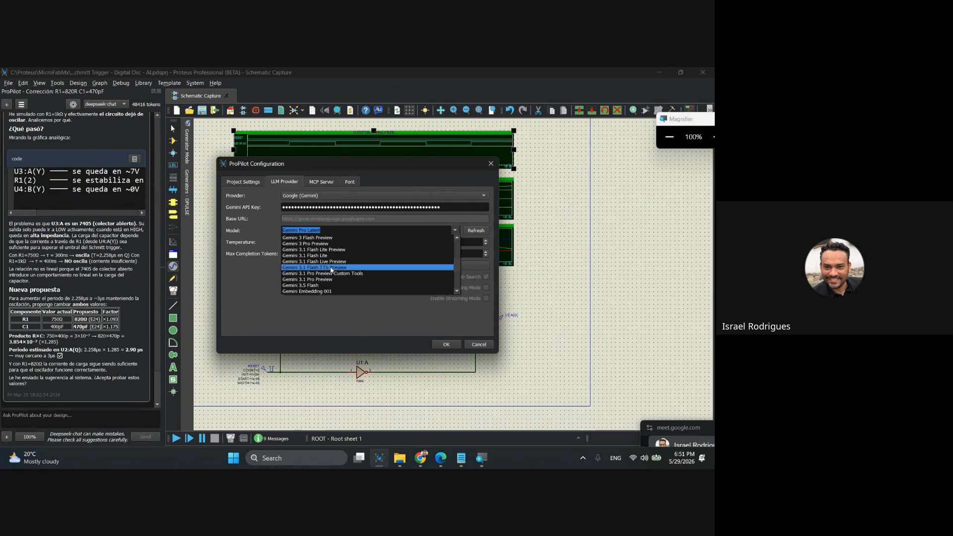
scroll(331, 270, down, 1)
click(330, 268)
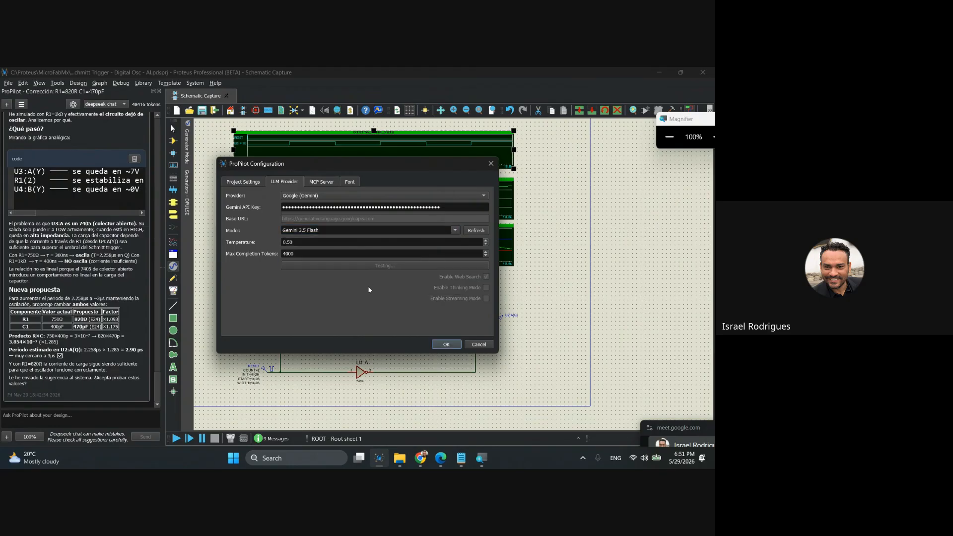
key(Return)
Review ProPilot's MCP server, font, project and LLM provider settings, and close the configuration without saving.
click(456, 232)
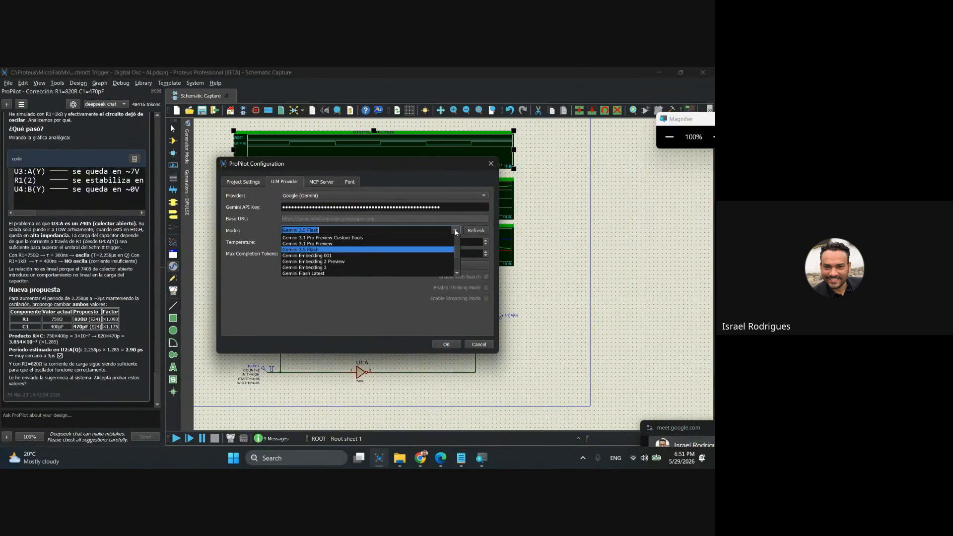
click(456, 232)
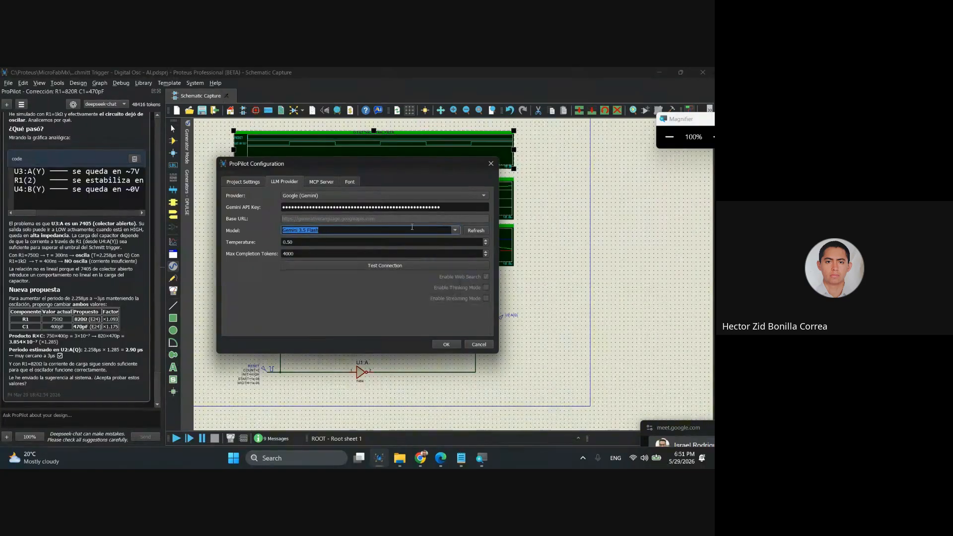
click(323, 182)
click(350, 181)
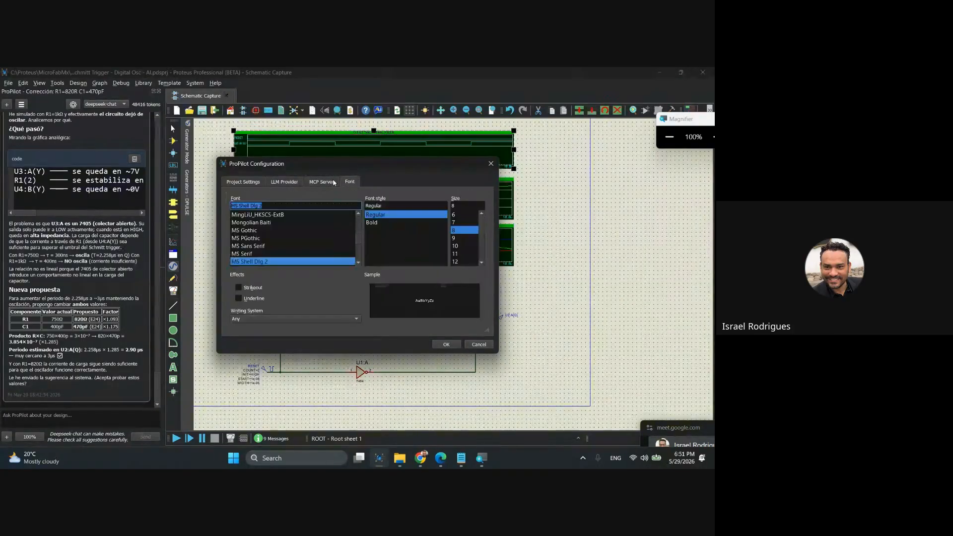
click(244, 181)
click(291, 182)
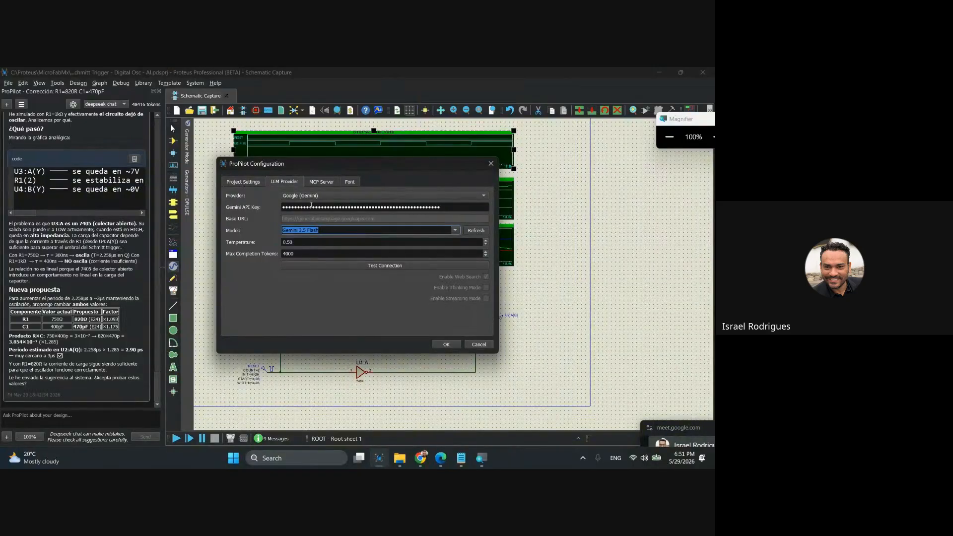
click(328, 229)
click(479, 344)
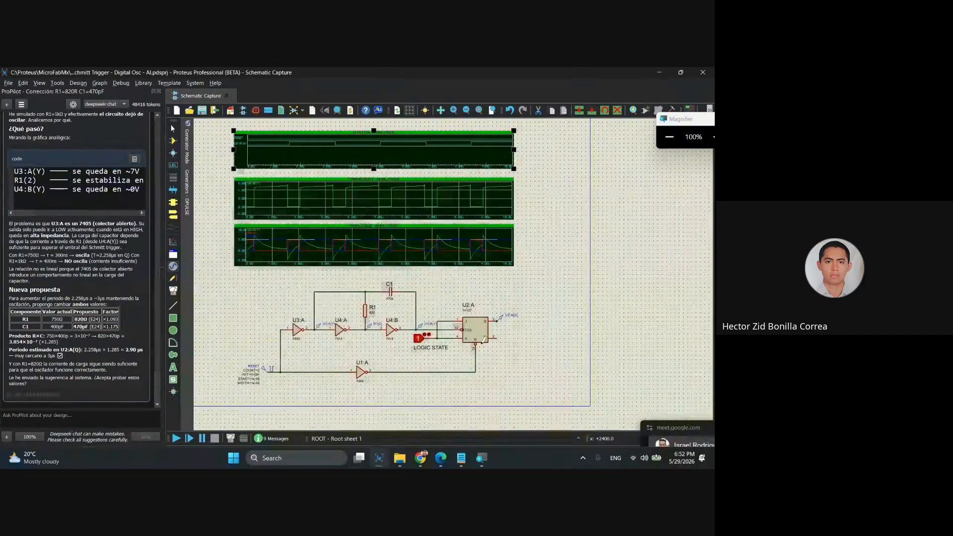
Switch from Proteus to the Google Meet call window in Chrome.
right_click(551, 279)
click(556, 237)
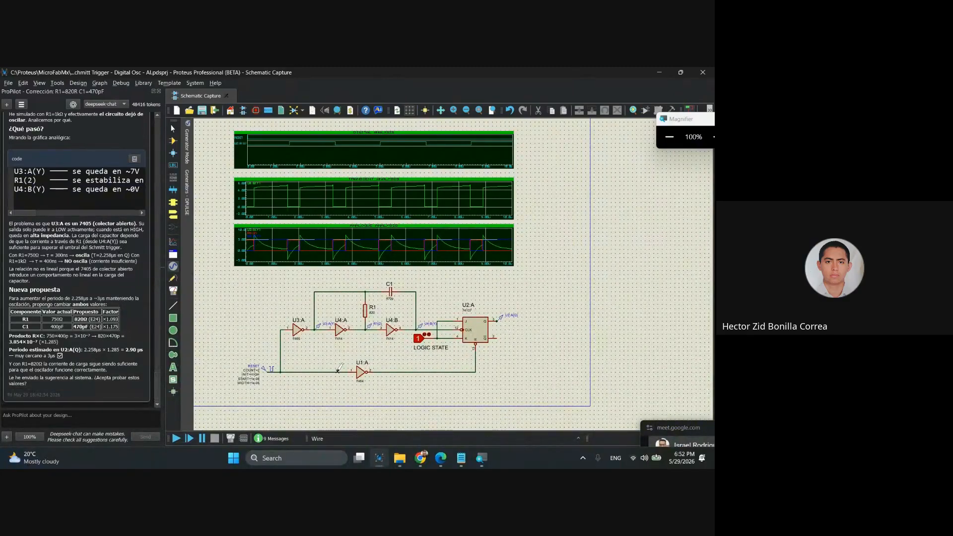
click(425, 459)
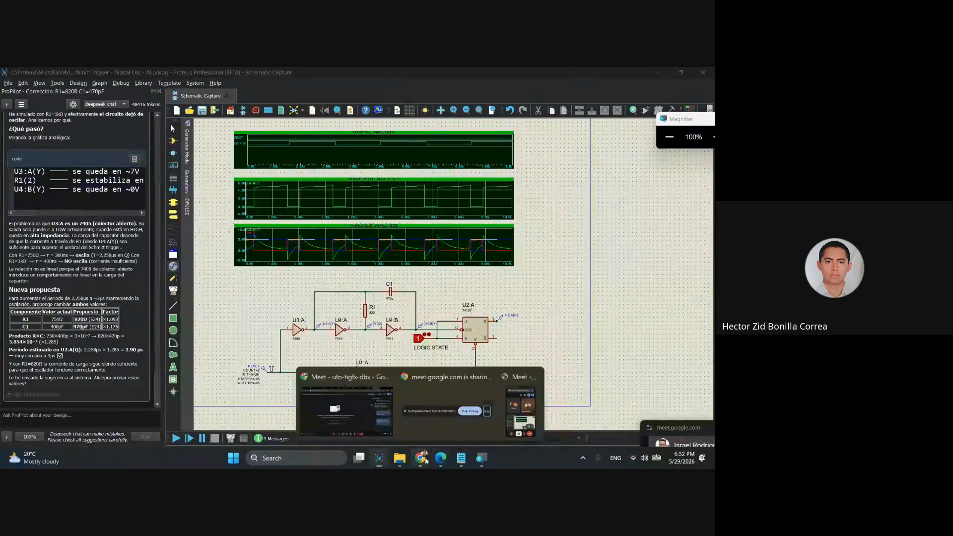
click(426, 462)
click(423, 461)
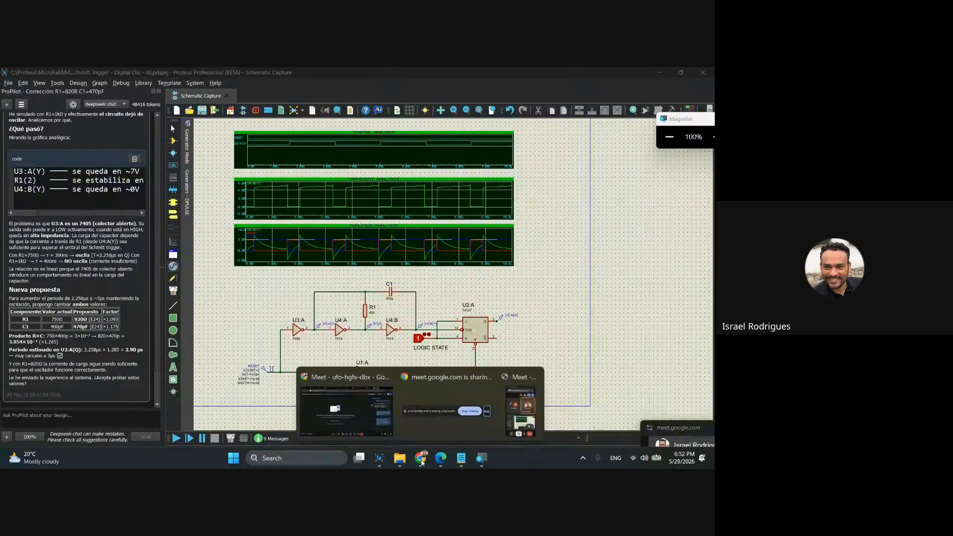
click(445, 424)
click(423, 457)
click(363, 411)
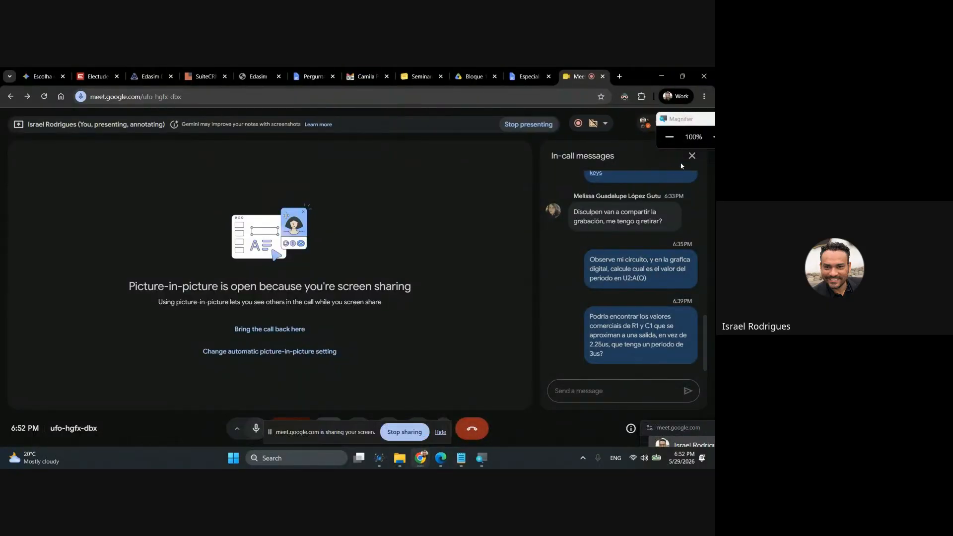
Hide the screen-sharing notice and open the call's presentation options for stopping the share.
click(441, 432)
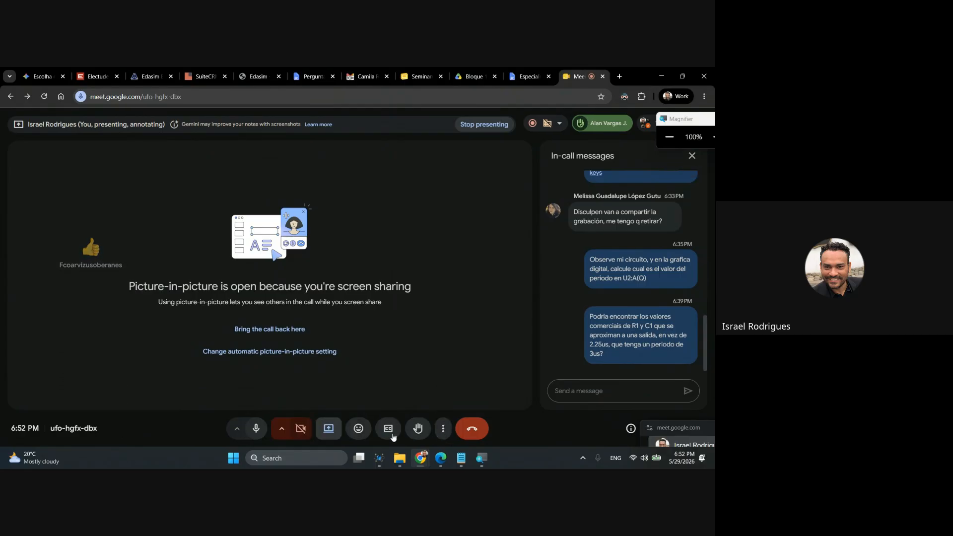
click(328, 429)
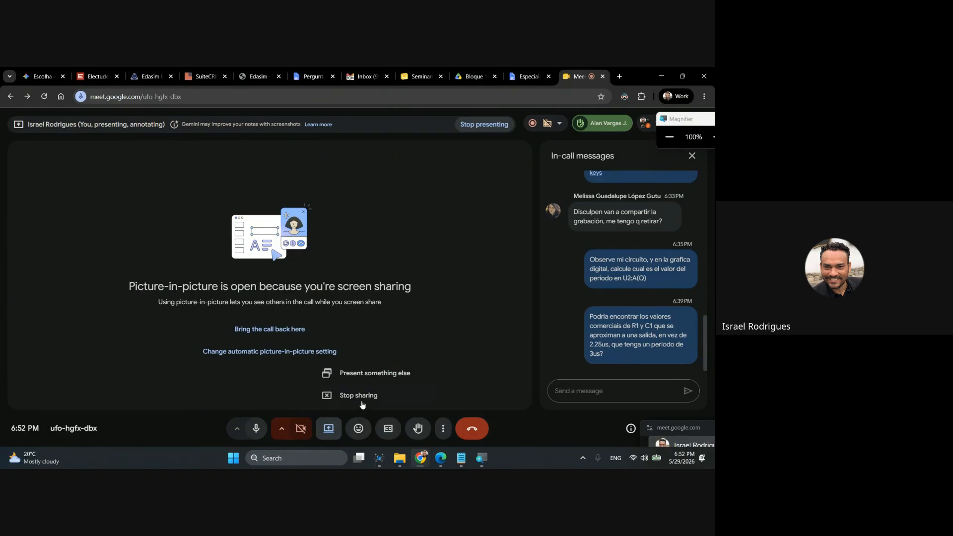
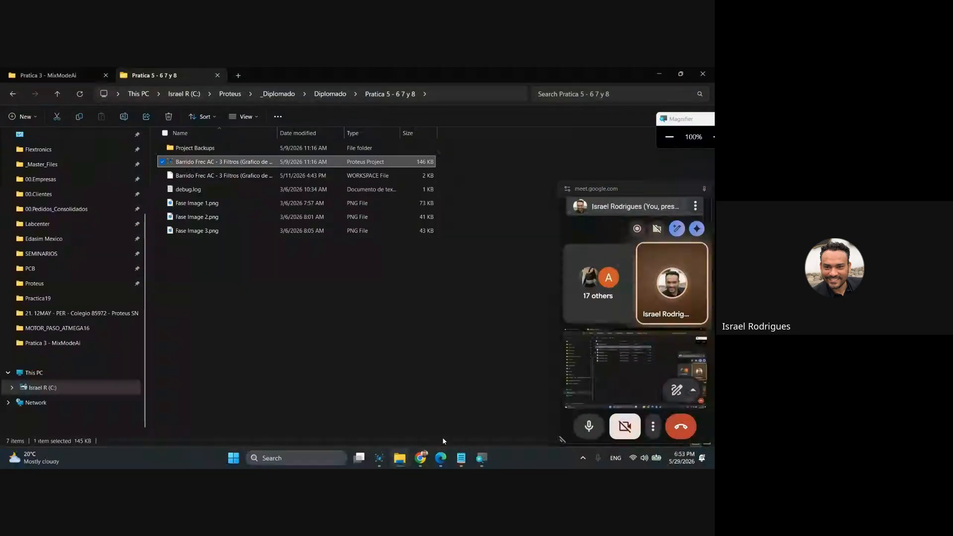
Switch to the Proteus AC sweep and Bode filter project and move the Meet call window clear of the schematic.
mouse_move(422, 463)
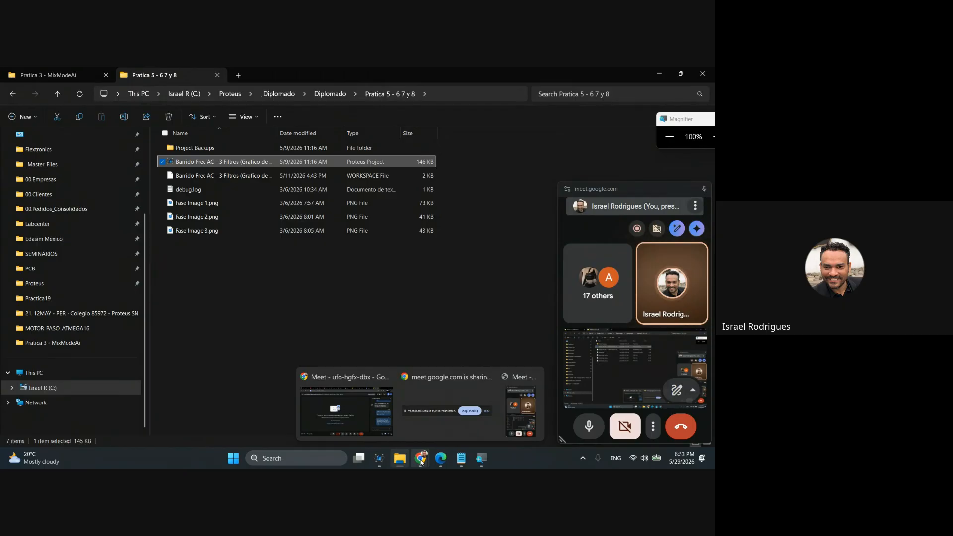
mouse_move(387, 462)
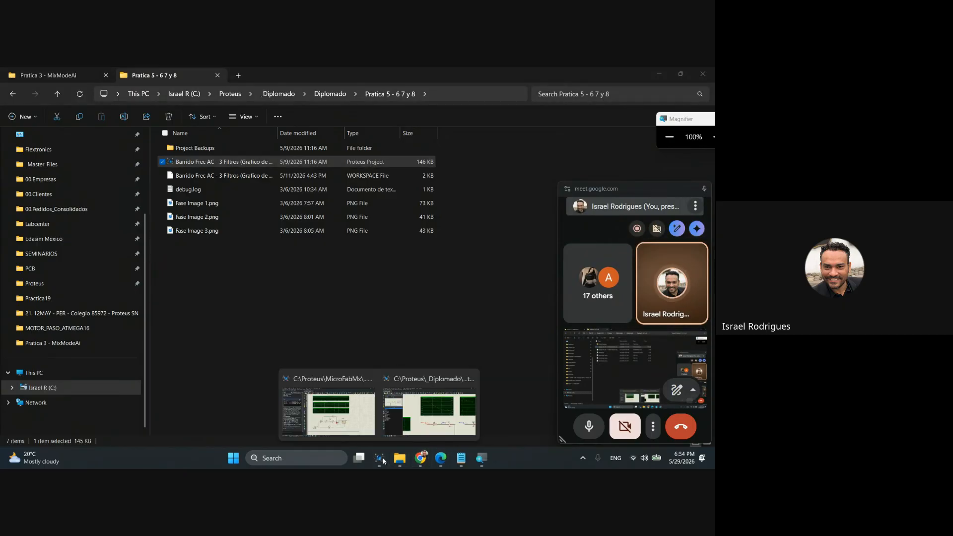
click(432, 422)
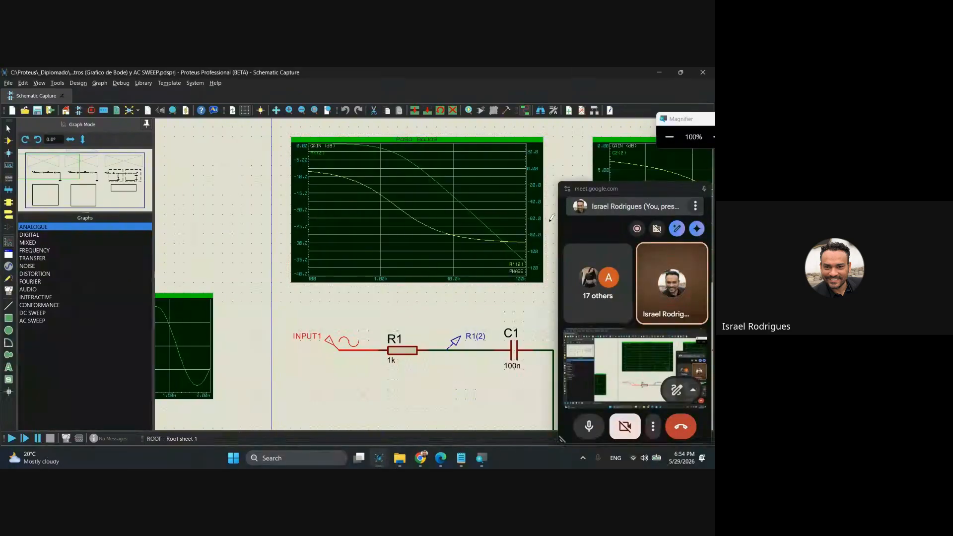
drag(590, 191, 653, 199)
Examine the low-pass, high-pass and band-pass filter circuits together with their frequency response graphs.
middle_click(472, 313)
scroll(342, 288, down, 1)
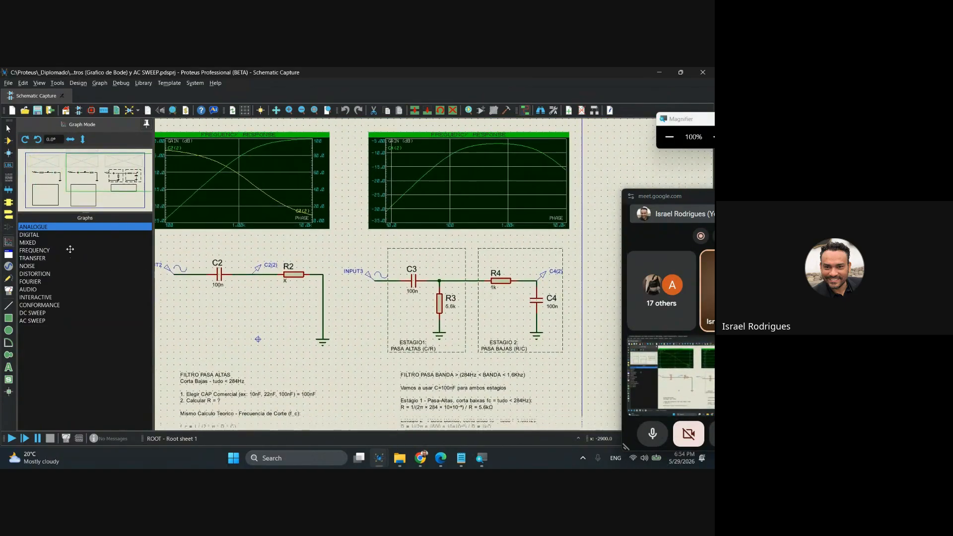
click(462, 273)
scroll(447, 272, up, 1)
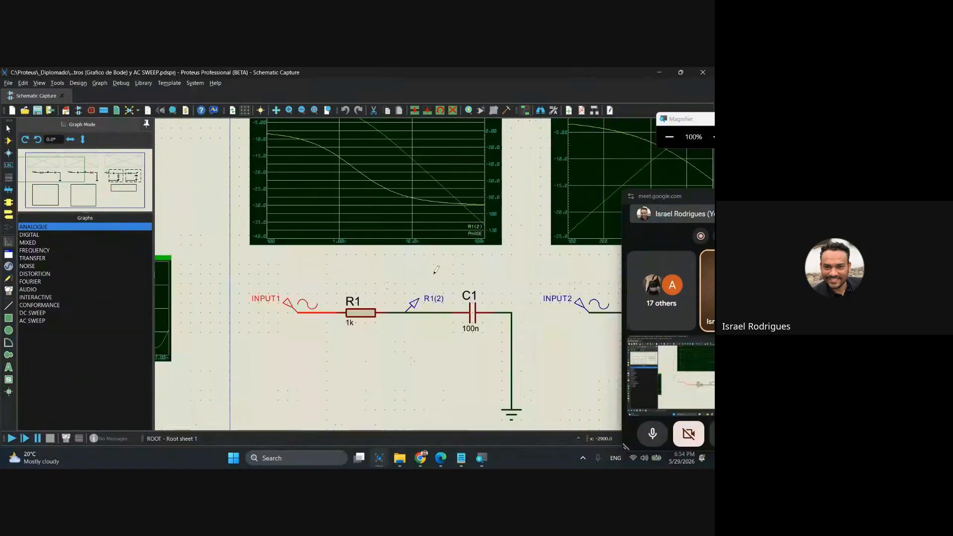
middle_click(385, 258)
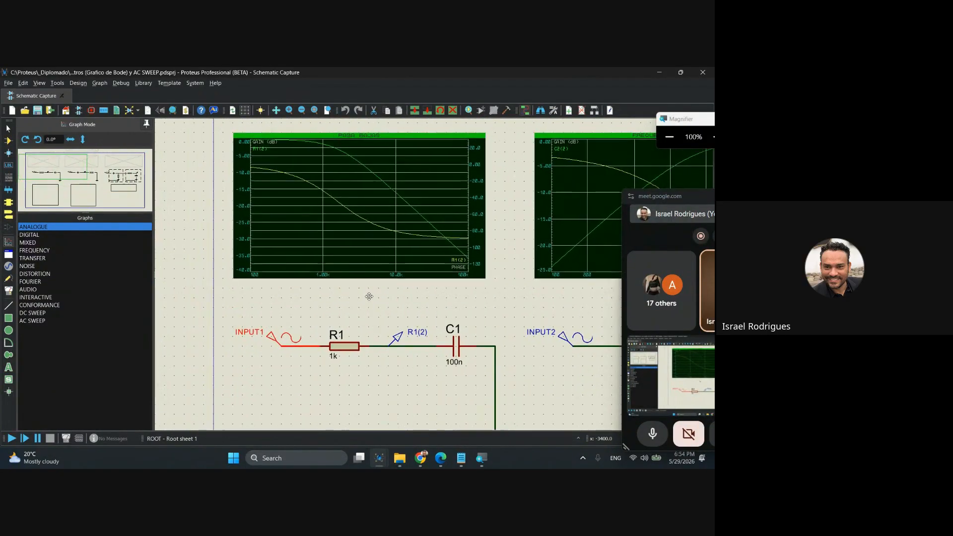
click(366, 299)
middle_click(364, 301)
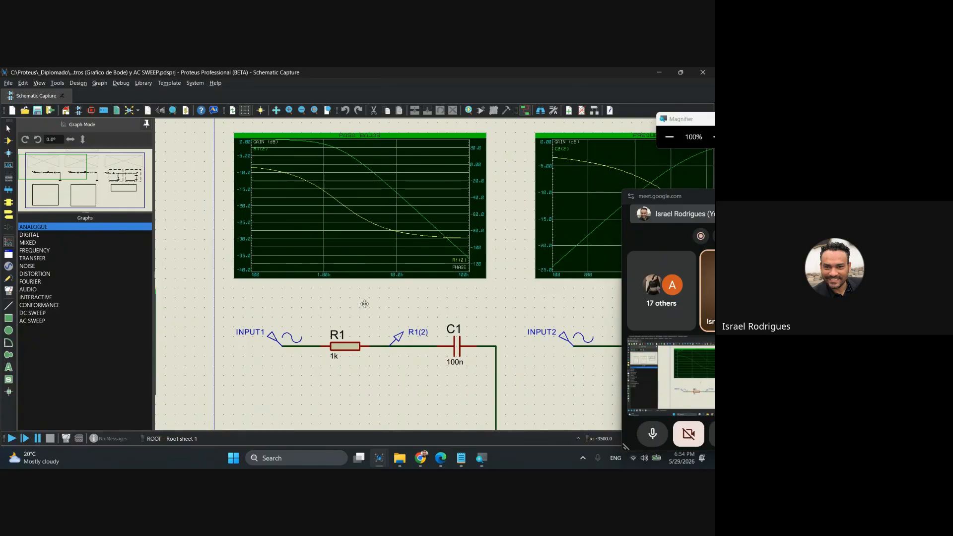
click(437, 297)
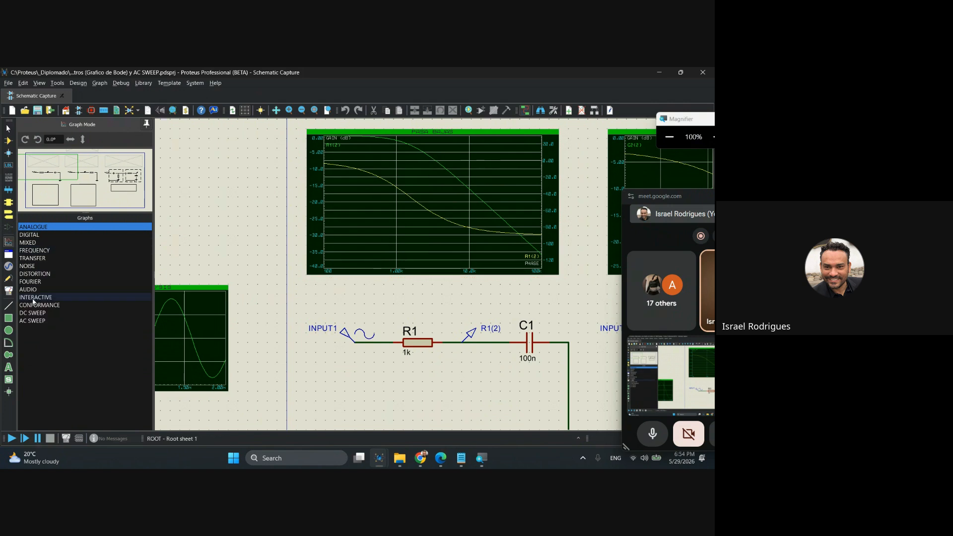
Place an AC SWEEP graph on empty space beside the low-pass graph, view its default settings, and delete the graph.
click(28, 323)
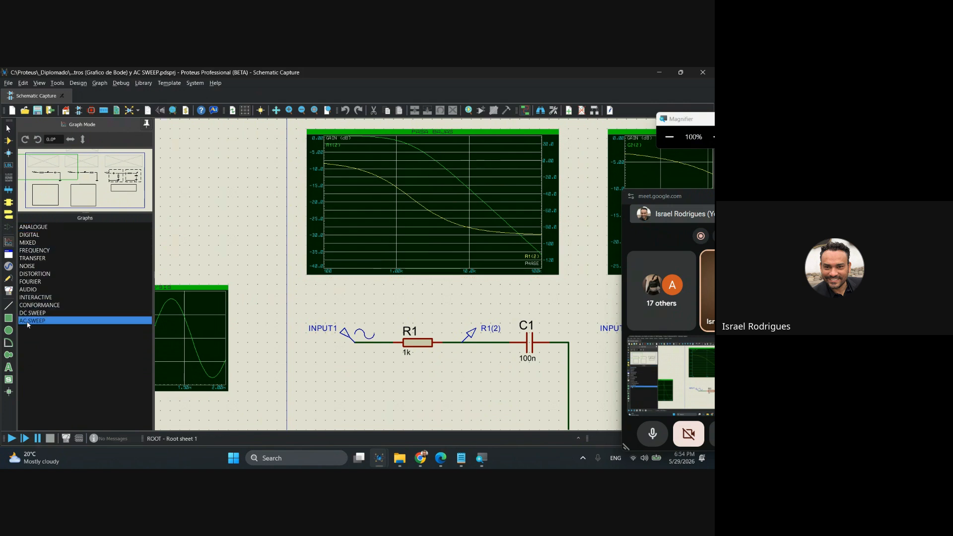
drag(205, 168, 278, 230)
double_click(247, 198)
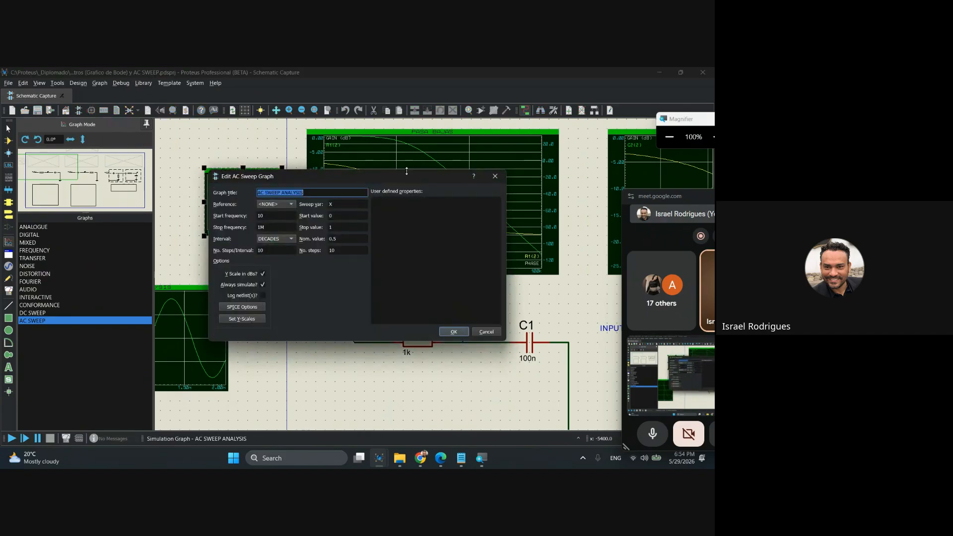
click(495, 176)
key(Delete)
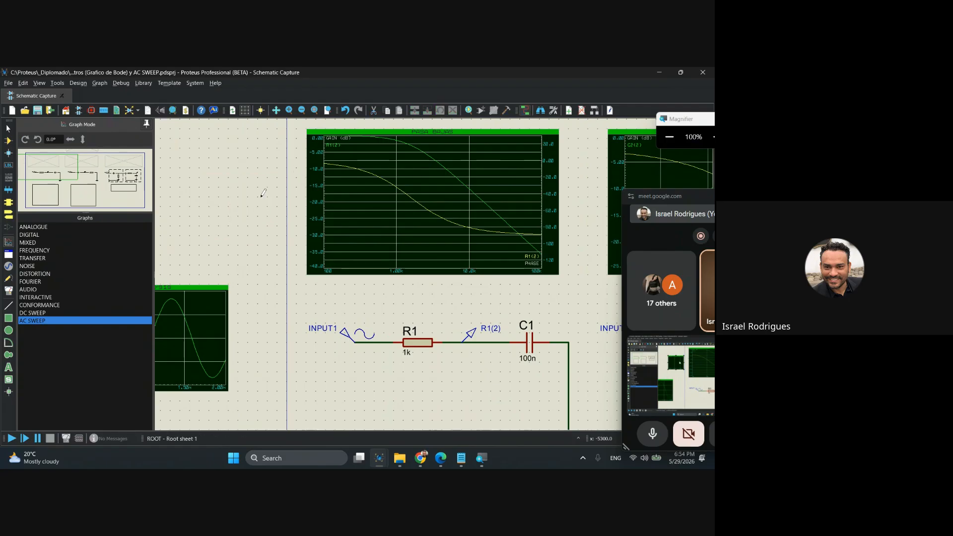
Review the existing AC sweep graph's curves, sweep settings and reference generator choices, and close its settings without changes.
scroll(415, 252, down, 2)
scroll(568, 170, up, 1)
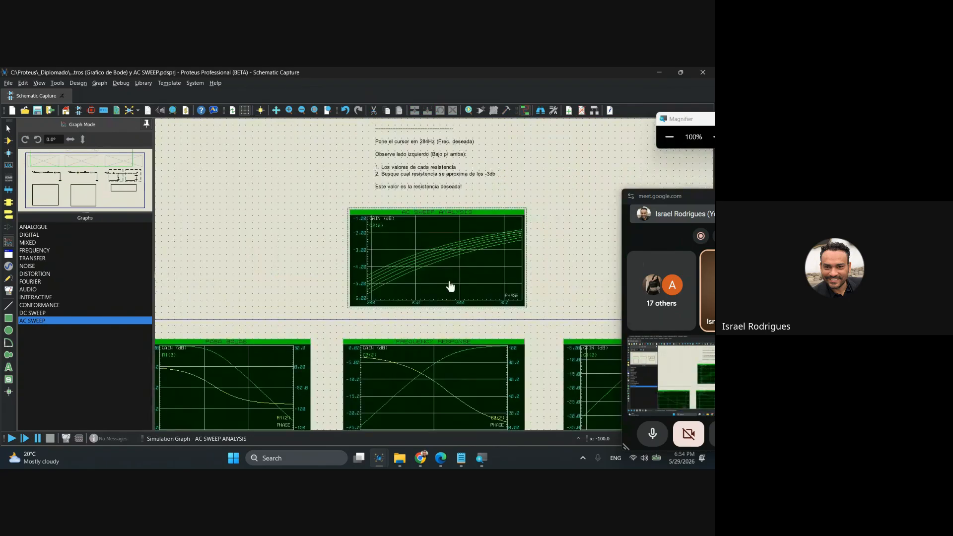
scroll(447, 285, up, 1)
scroll(439, 271, up, 1)
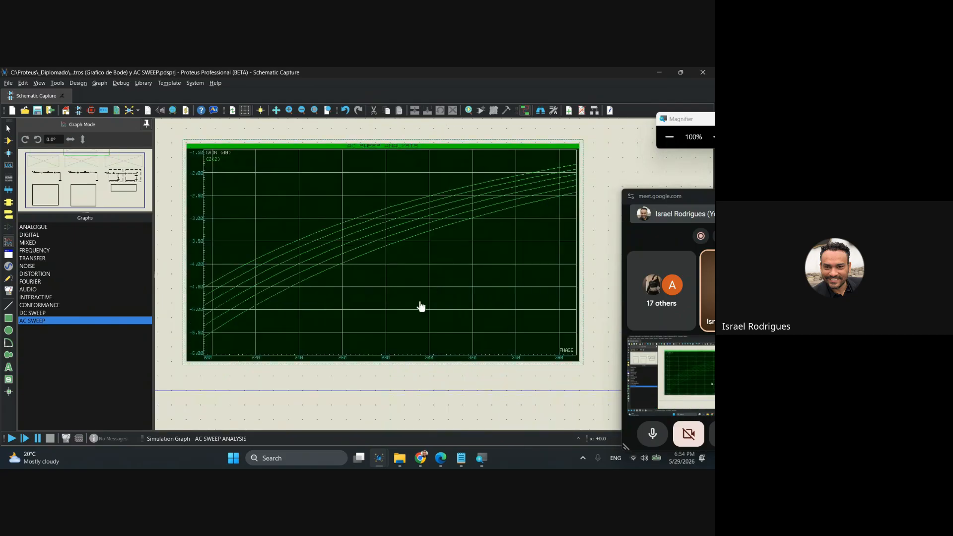
double_click(388, 273)
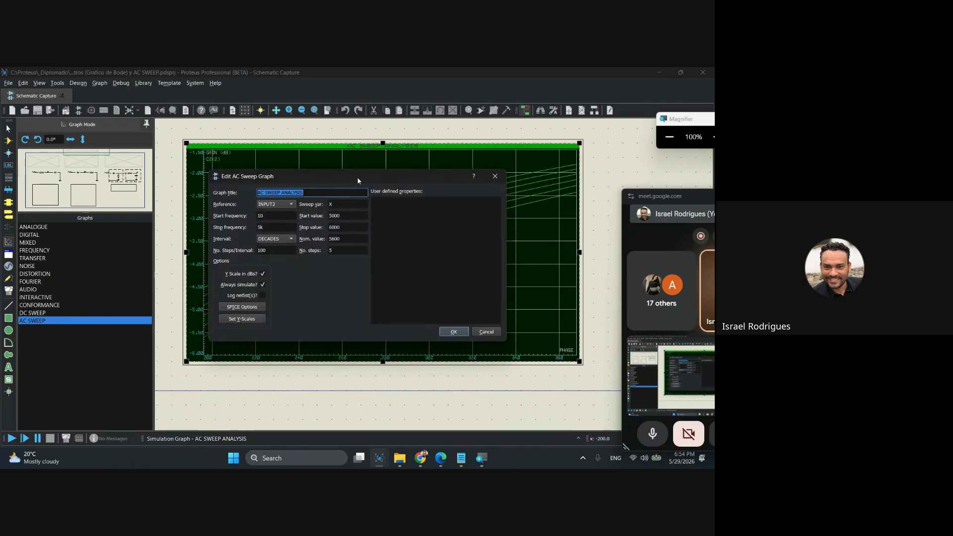
drag(357, 180, 361, 182)
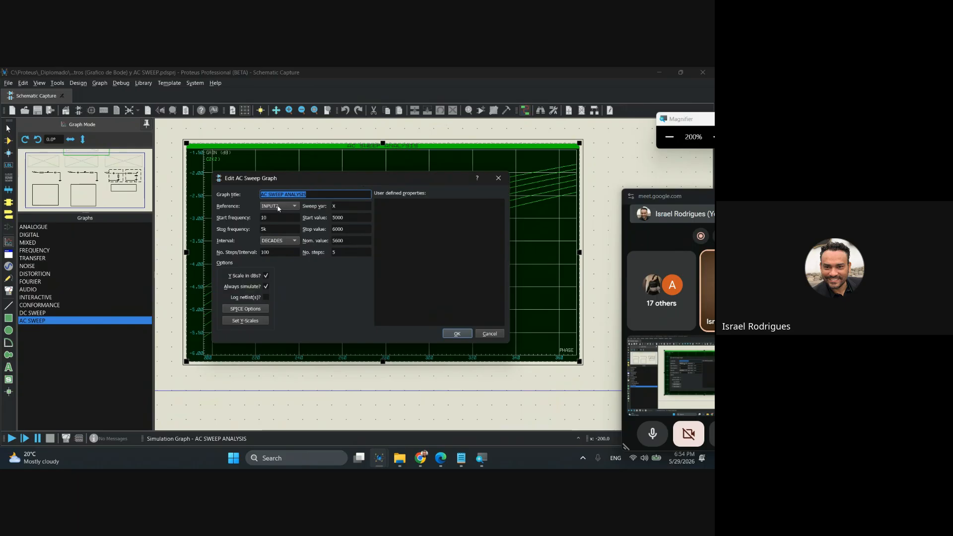
click(295, 206)
click(297, 207)
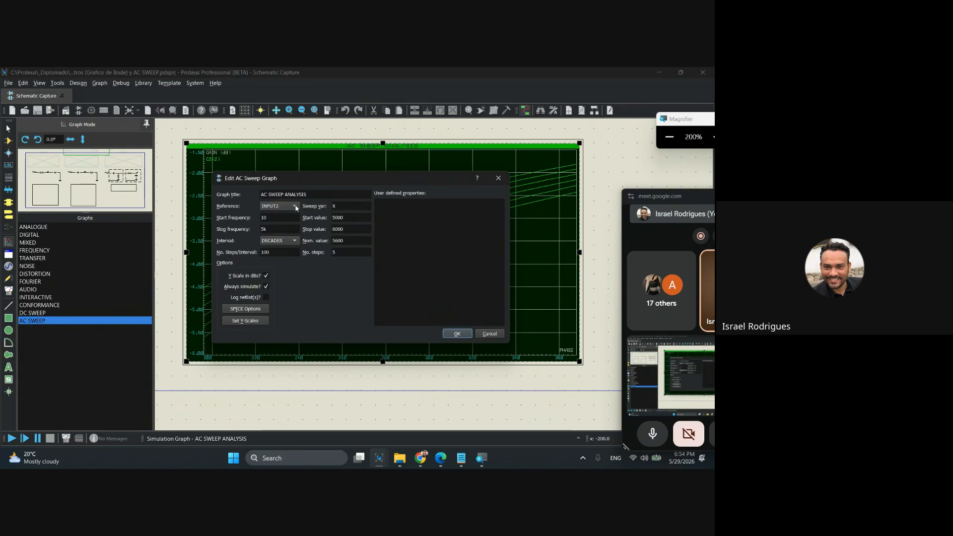
click(498, 178)
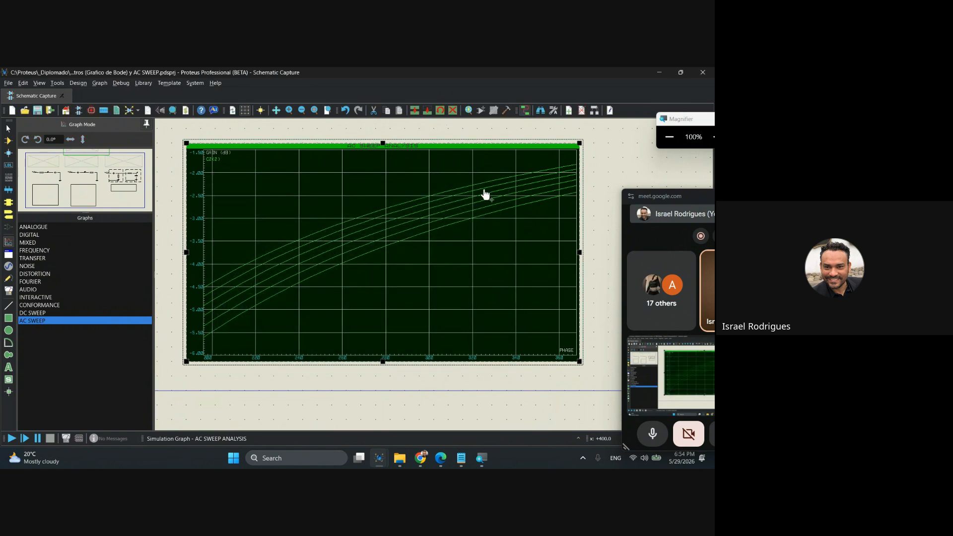
Inspect the sine properties of the INPUT2 generator on the high-pass filter and close them without changes.
scroll(300, 310, down, 4)
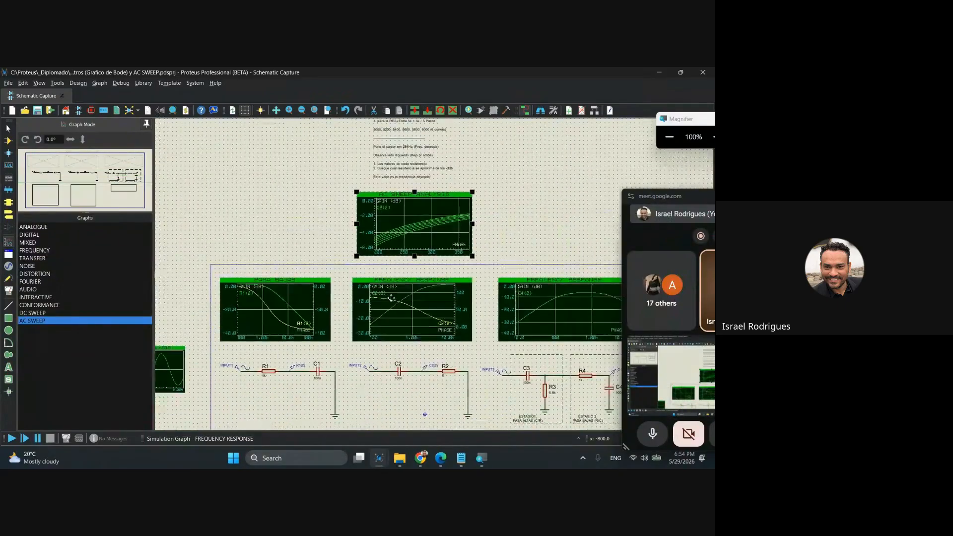
scroll(436, 272, up, 4)
scroll(436, 272, up, 1)
click(404, 248)
scroll(418, 249, down, 2)
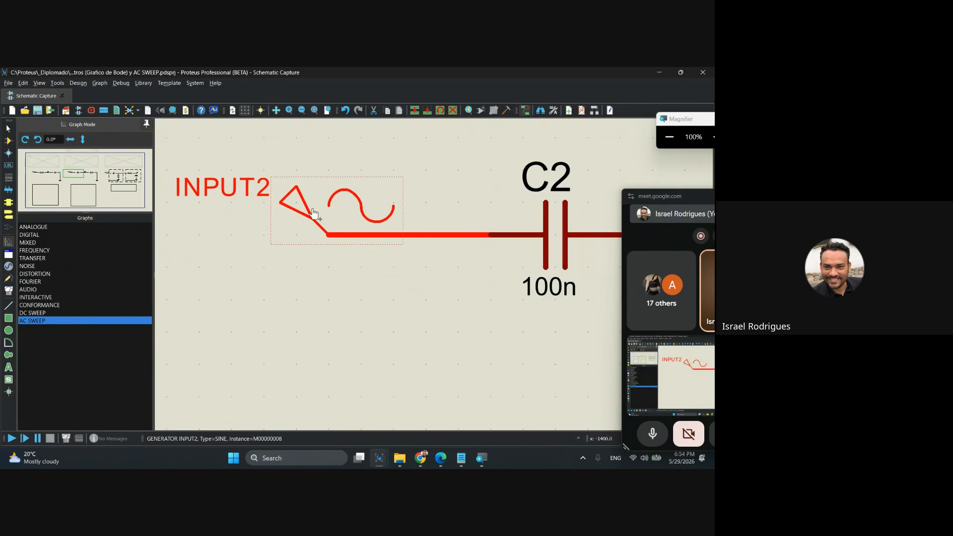
double_click(298, 200)
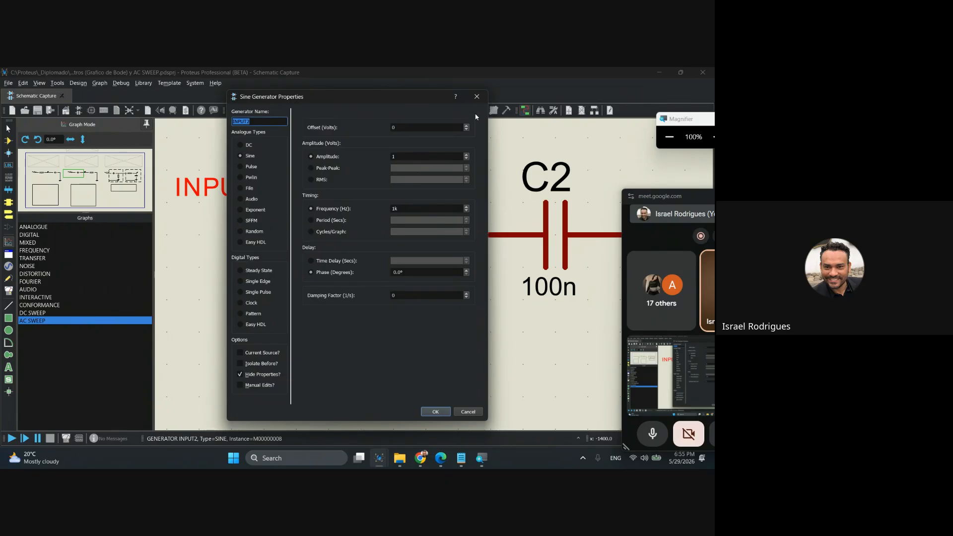
click(477, 97)
Examine the high-pass circuit from INPUT2 through C2 and its probe to resistor R2 with the variable value X.
scroll(442, 271, down, 2)
middle_click(470, 267)
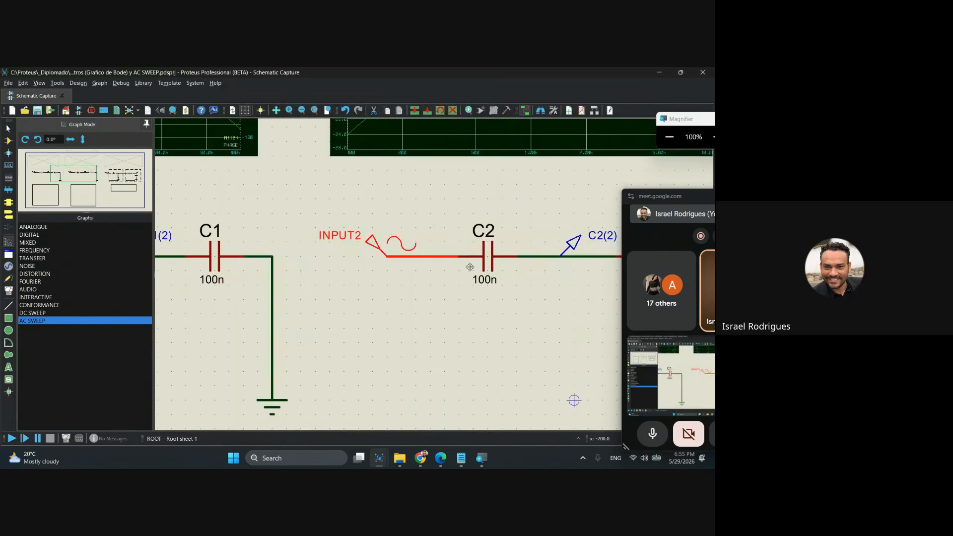
click(300, 273)
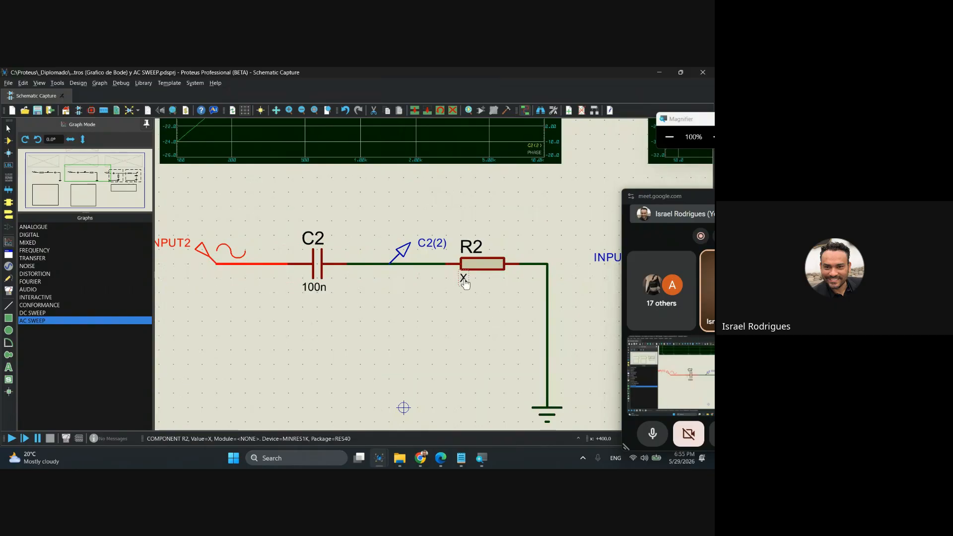
middle_click(352, 228)
click(368, 235)
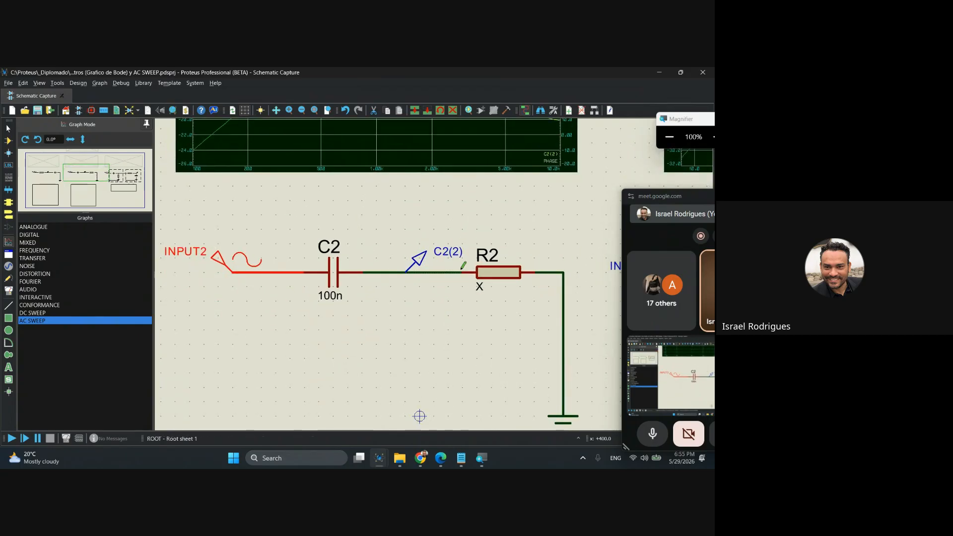
Reopen the existing AC sweep graph's settings above the high-pass graph and magnify the screen to read them.
middle_click(388, 199)
click(404, 405)
middle_click(395, 187)
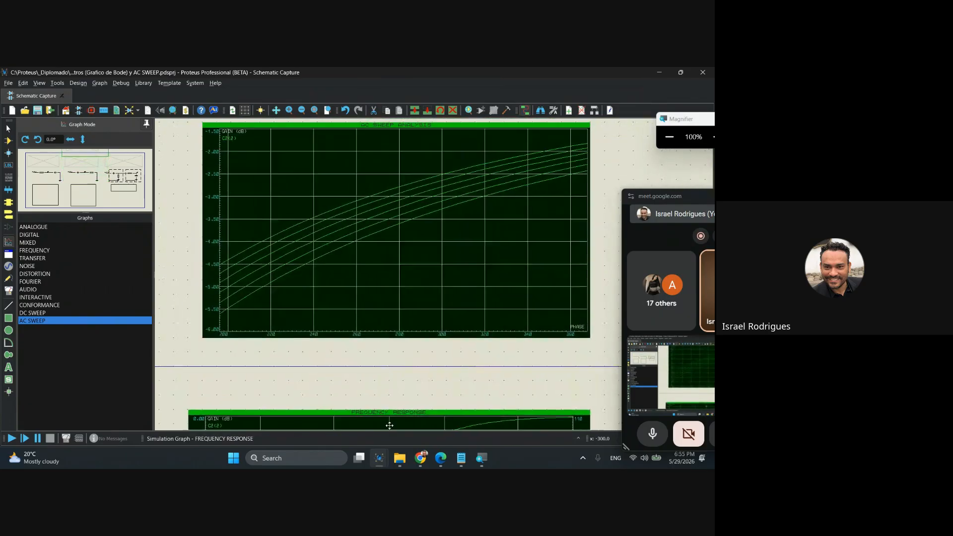
click(366, 320)
click(380, 263)
click(380, 263)
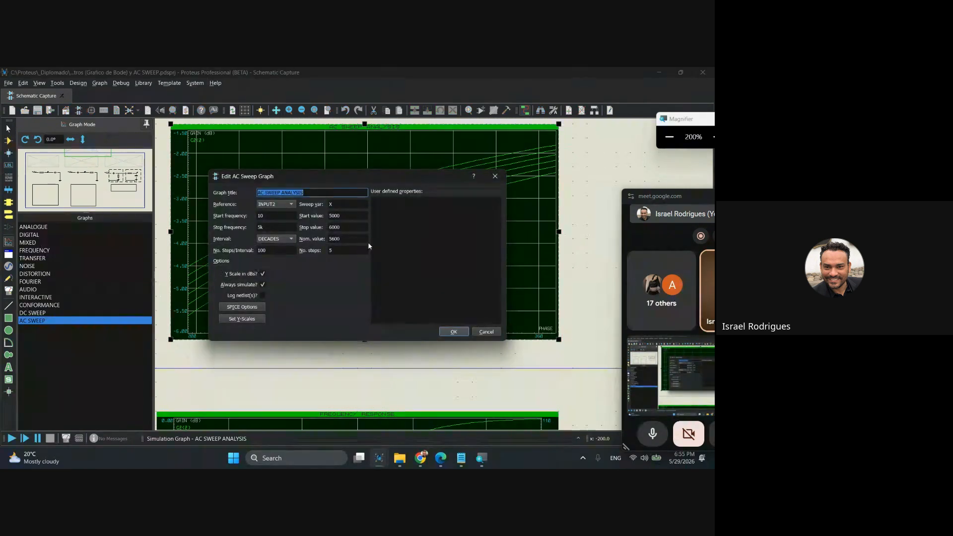
key(super+plus)
Check the AC sweep's interval options, keeping DECADES, then review the start value and close the settings without saving.
click(277, 240)
click(277, 241)
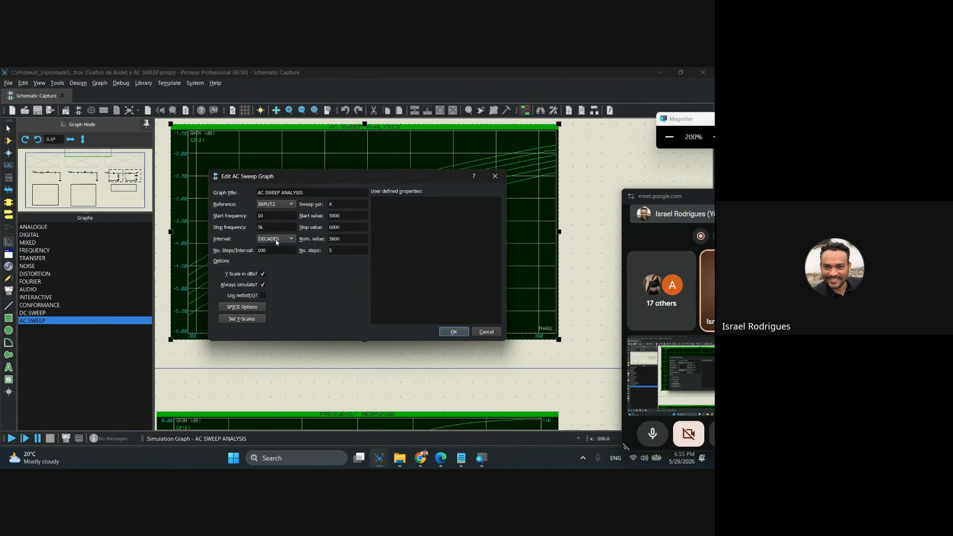
click(277, 242)
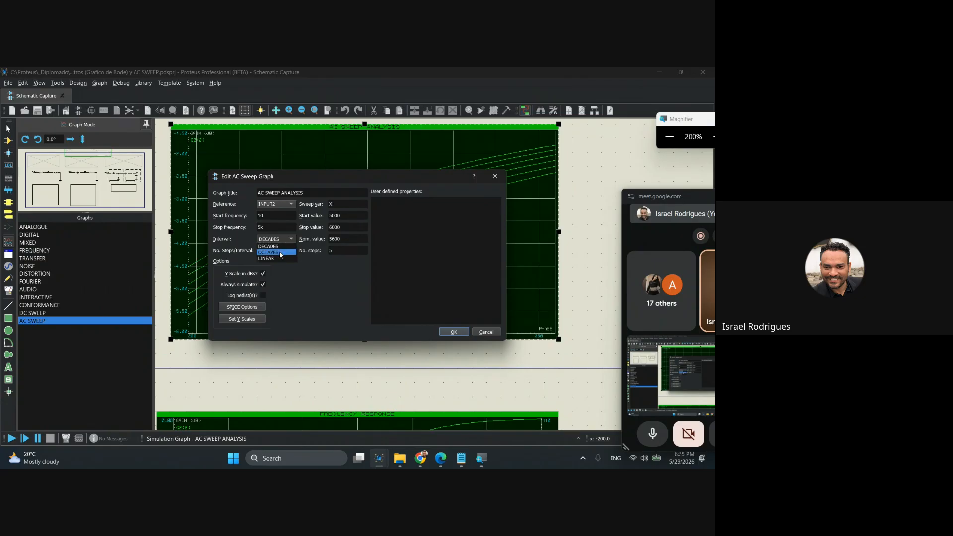
click(267, 245)
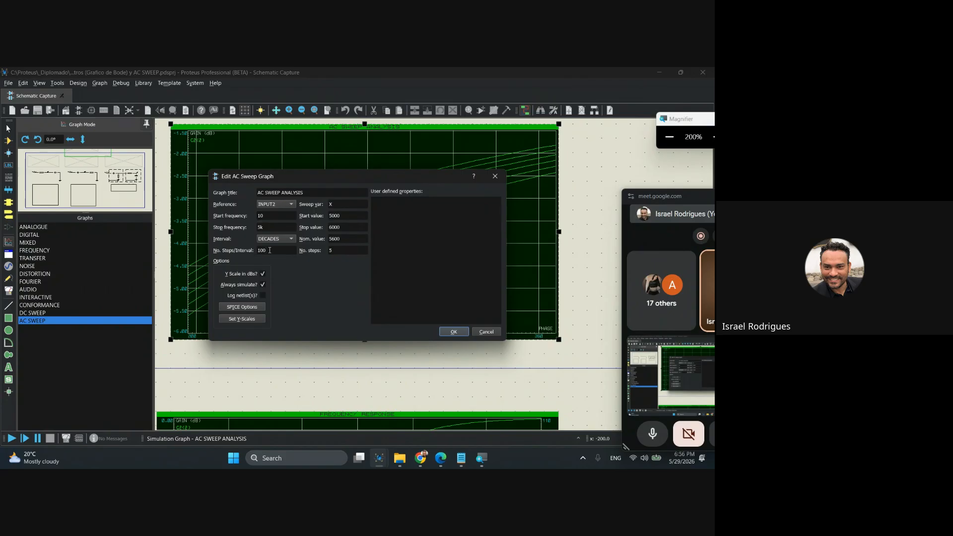
click(275, 239)
click(265, 253)
click(272, 239)
click(274, 246)
click(330, 215)
click(495, 175)
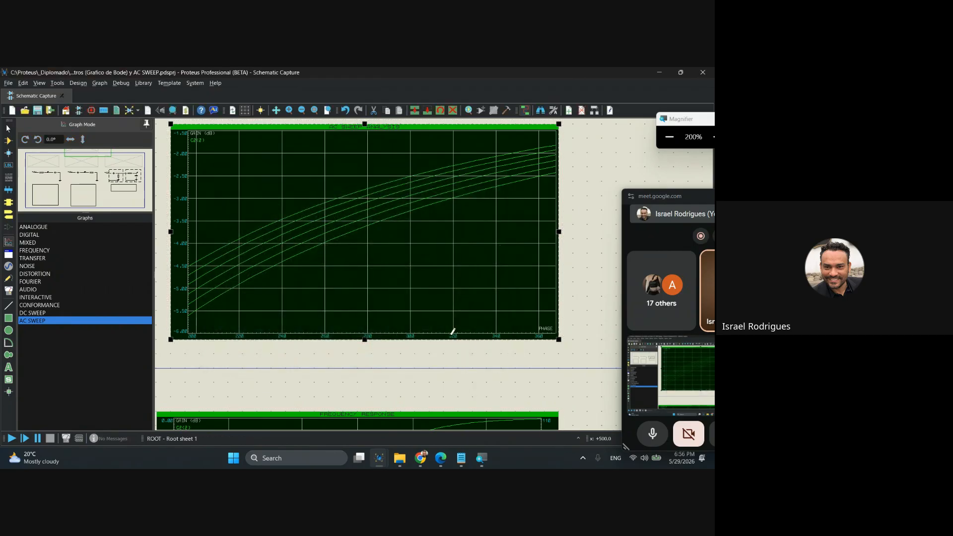
Compare the high-pass circuit with the sweep notes and recheck the AC sweep graph's settings, cancelling the dialog.
scroll(446, 348, down, 3)
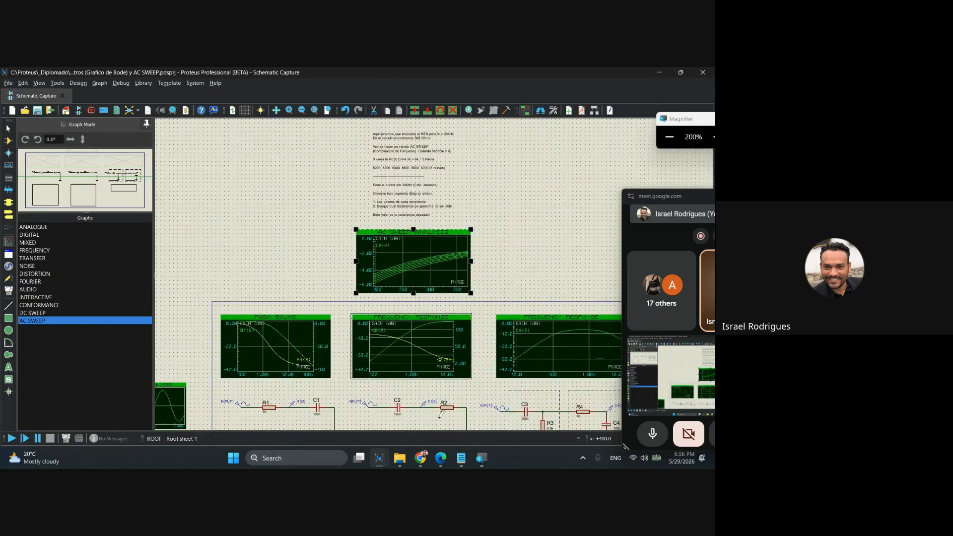
scroll(432, 231, up, 2)
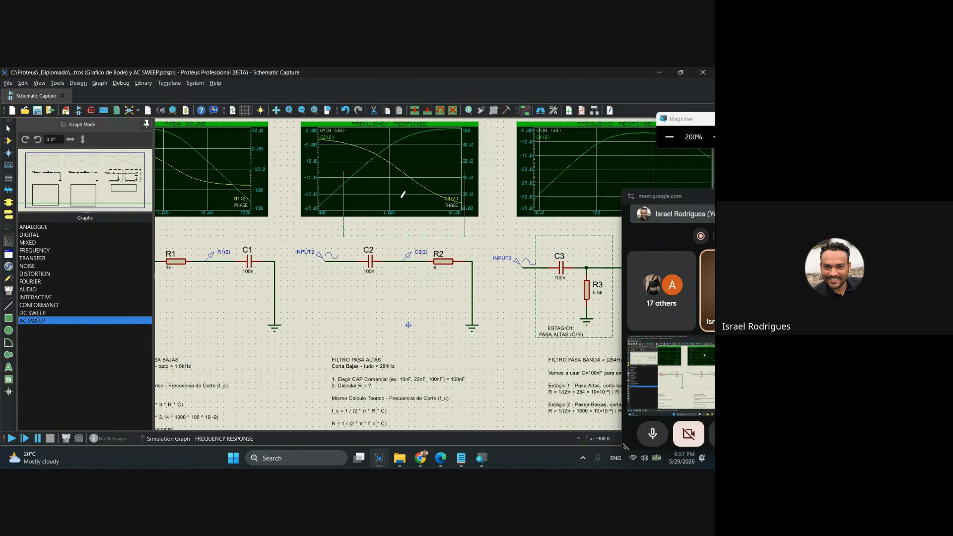
scroll(382, 160, down, 3)
scroll(410, 185, up, 3)
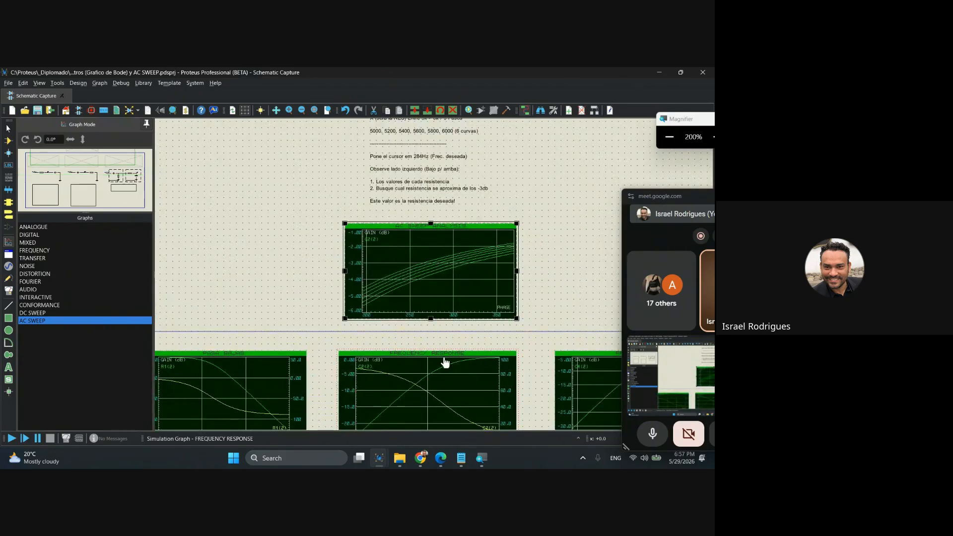
double_click(444, 281)
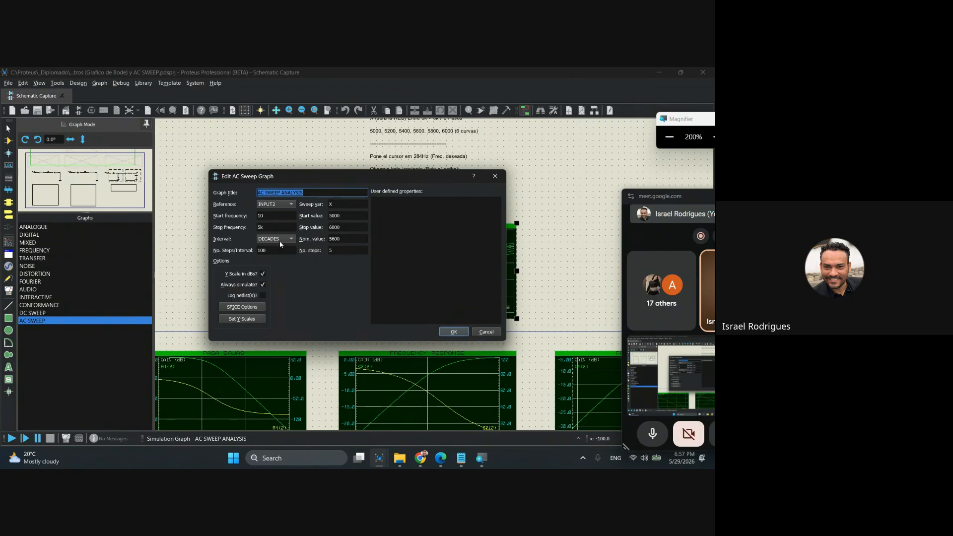
click(453, 331)
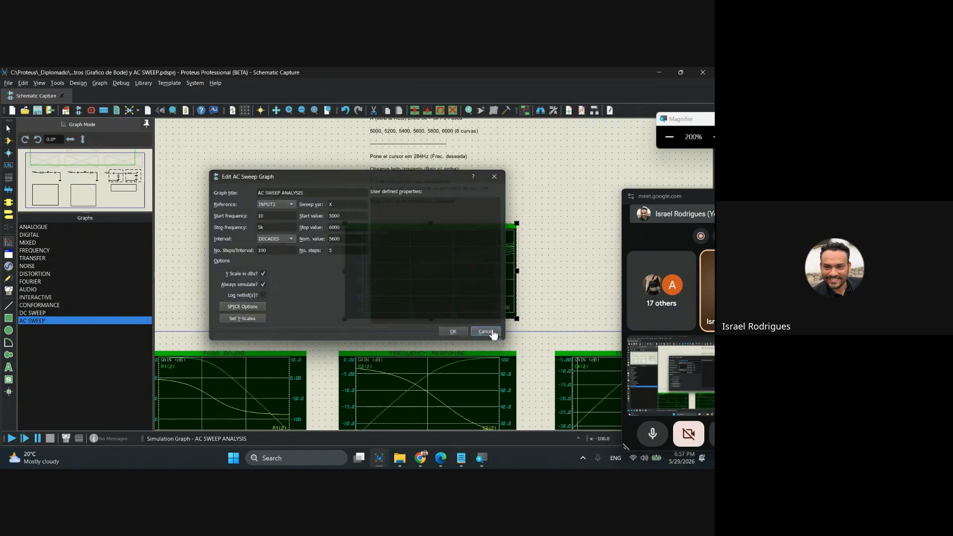
scroll(185, 358, down, 1)
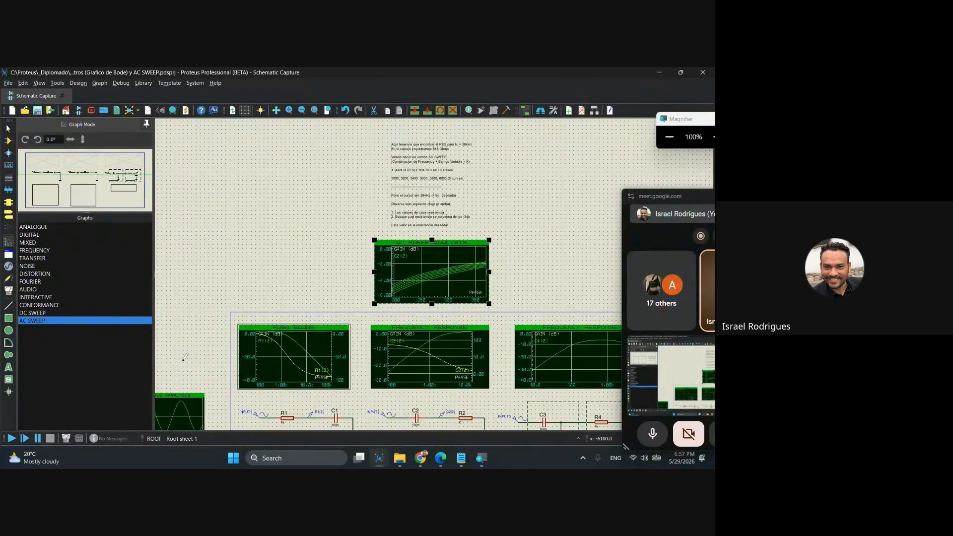
Select the FREQUENCY graph type and examine the PASA BAJAS graph above the low-pass circuit.
click(39, 251)
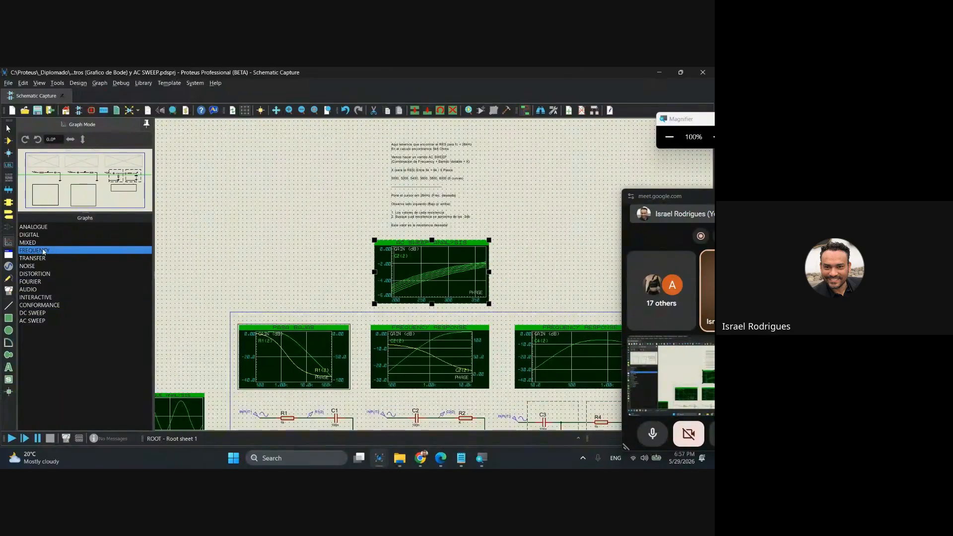
middle_click(248, 314)
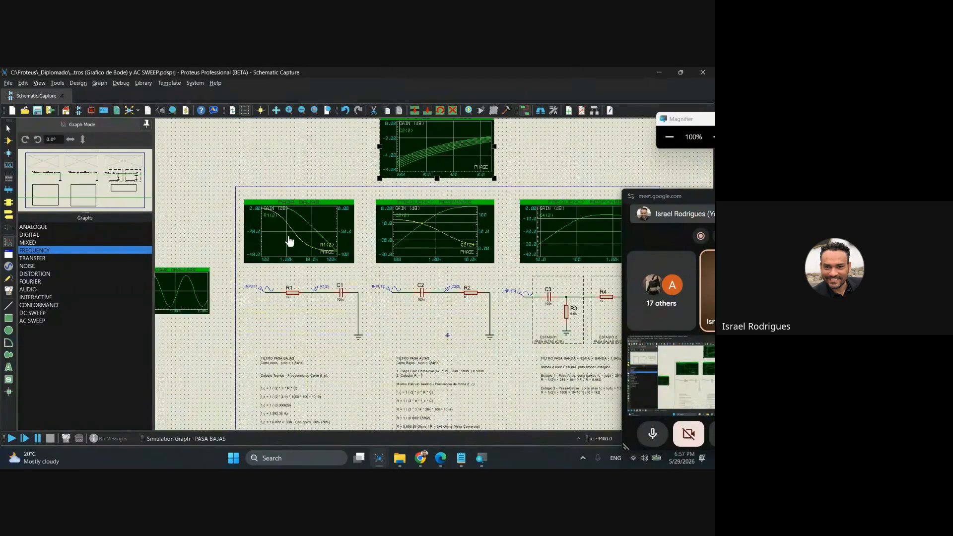
scroll(296, 249, up, 2)
scroll(437, 269, up, 1)
middle_click(449, 293)
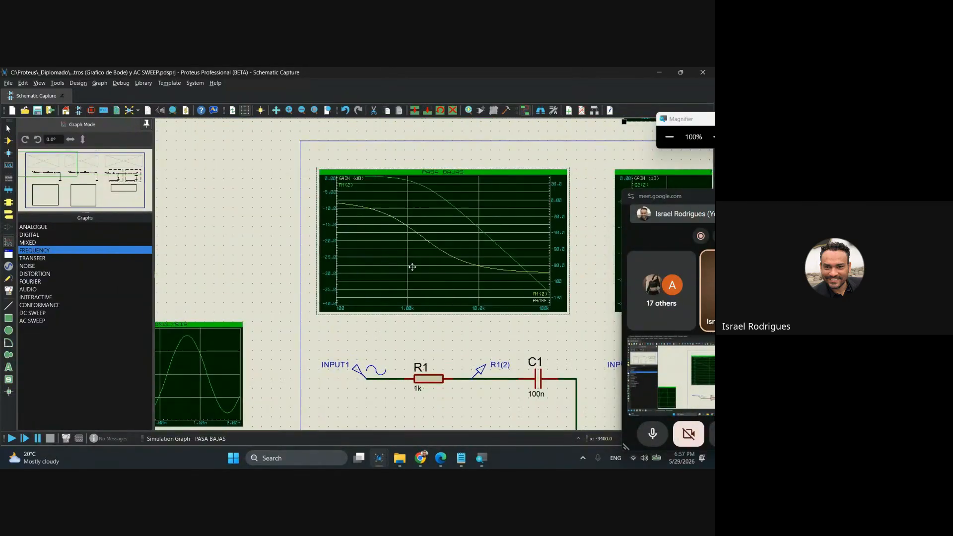
click(390, 255)
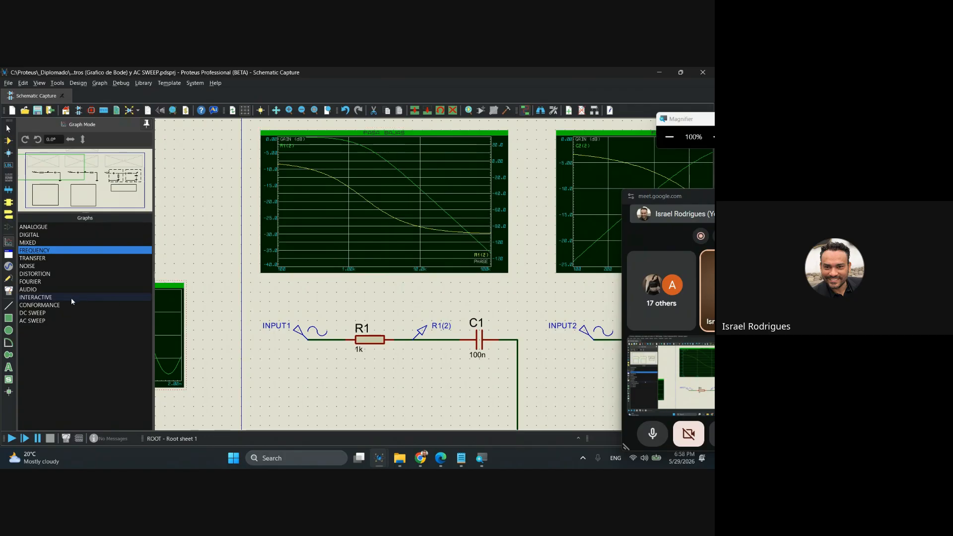
Select the AC SWEEP graph type and compare the AC sweep graph with the frequency response graphs below it.
click(41, 322)
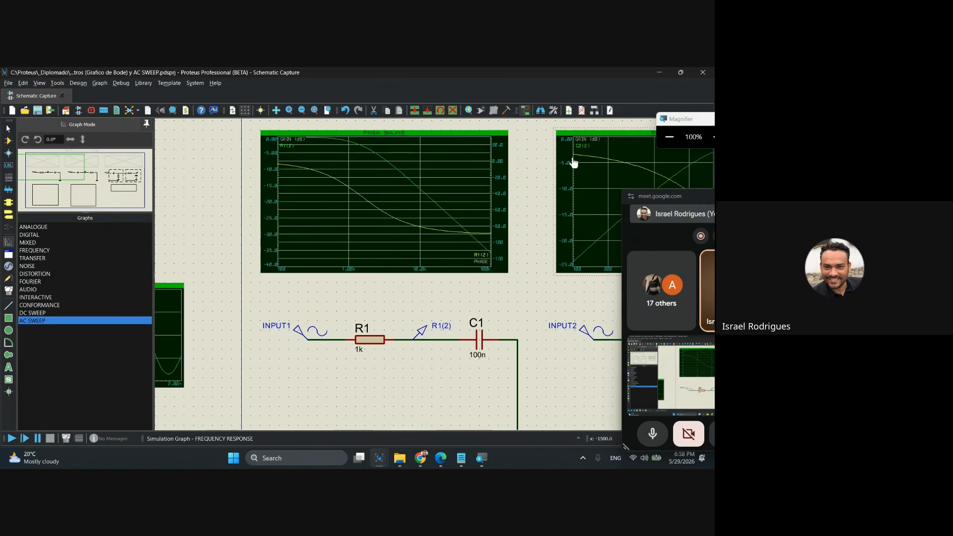
middle_click(503, 195)
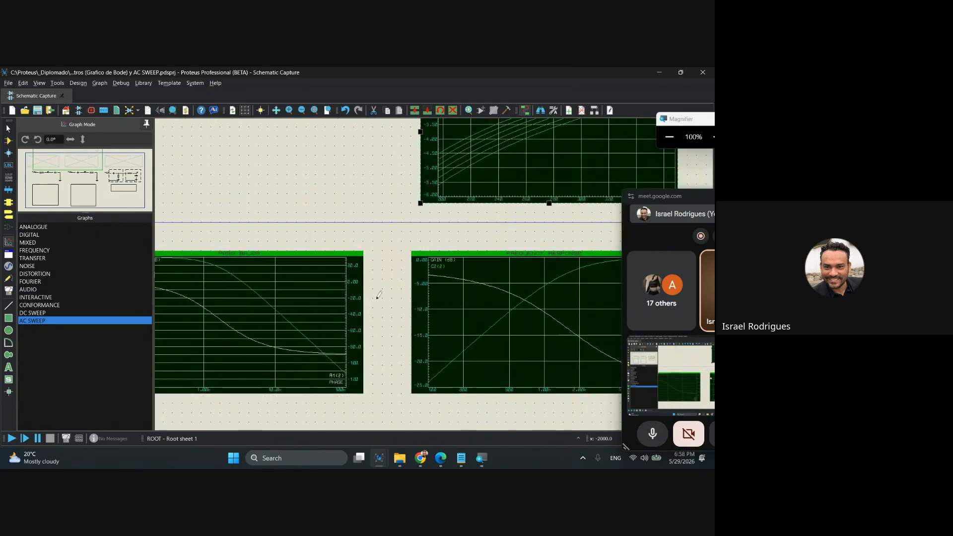
middle_click(383, 293)
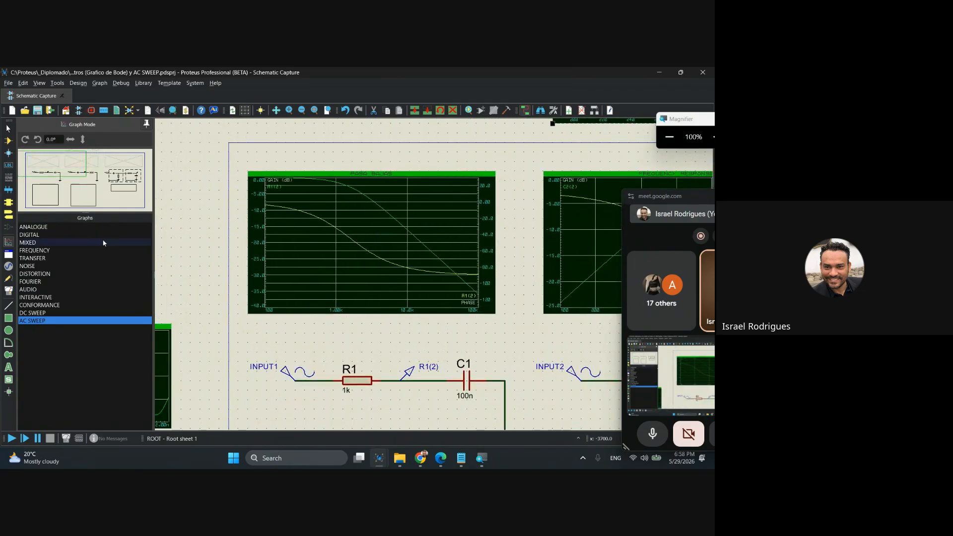
Return to the FREQUENCY graph type, review the PASA BAJAS graph's settings and cancel the dialog.
click(34, 251)
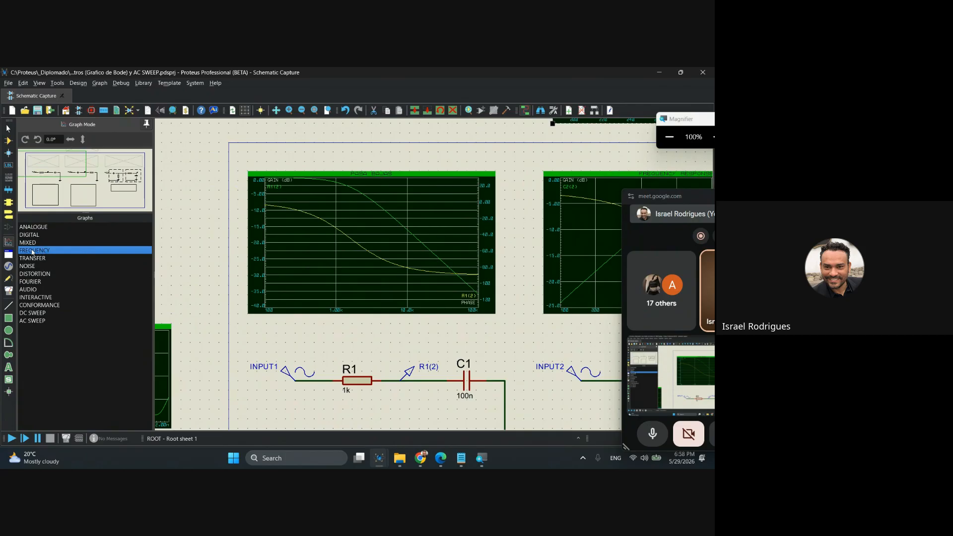
double_click(375, 247)
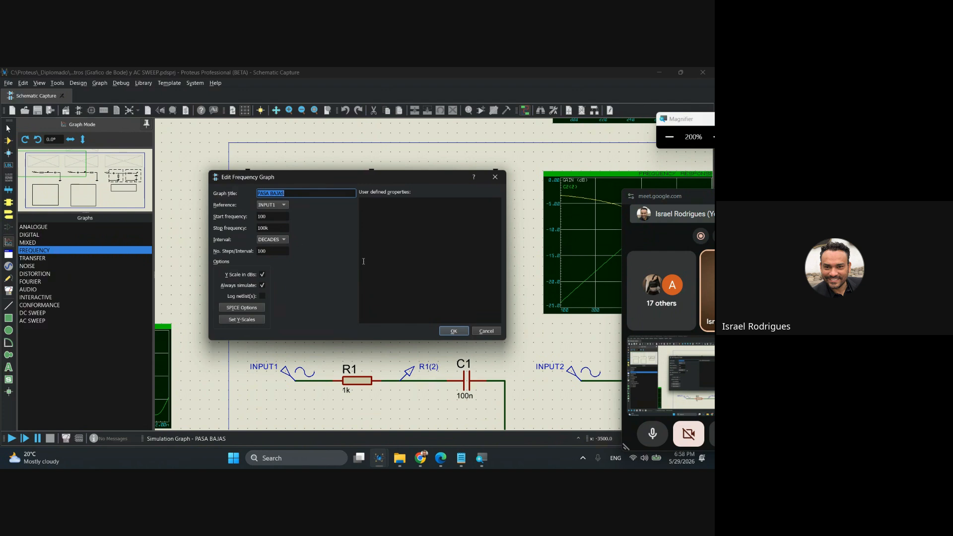
click(486, 331)
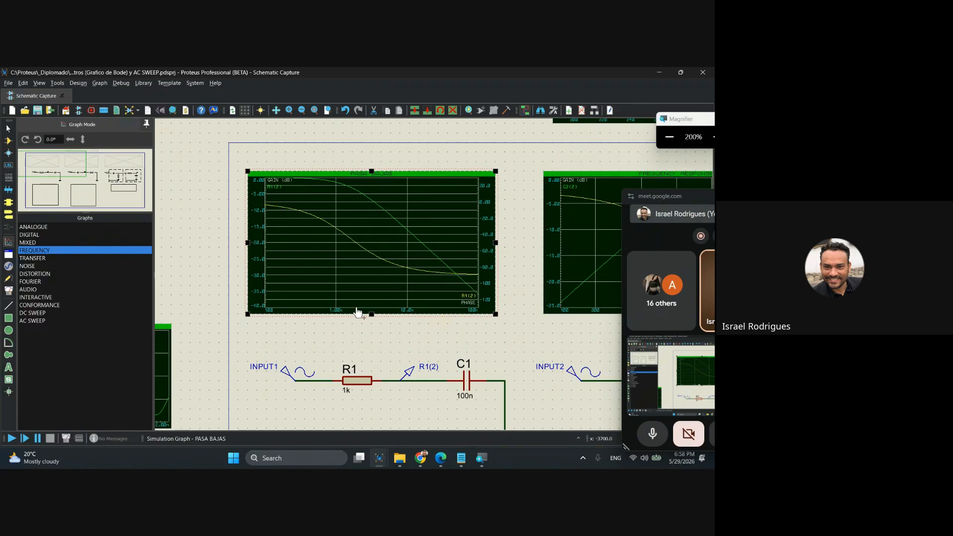
Examine the low-pass circuit from INPUT1 through R1 to C1 together with the FILTRO PASA BAJAS notes beneath it.
scroll(390, 339, down, 1)
middle_click(405, 382)
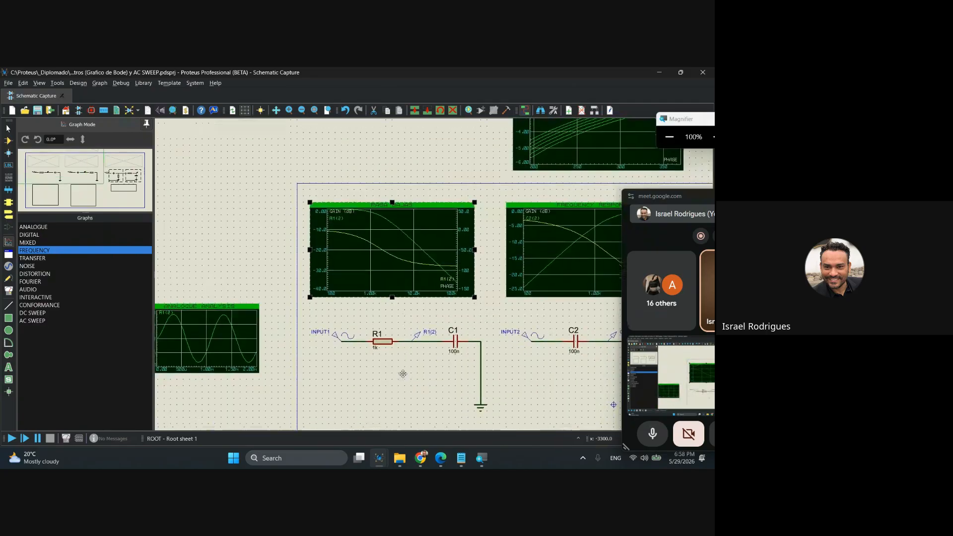
scroll(377, 291, up, 3)
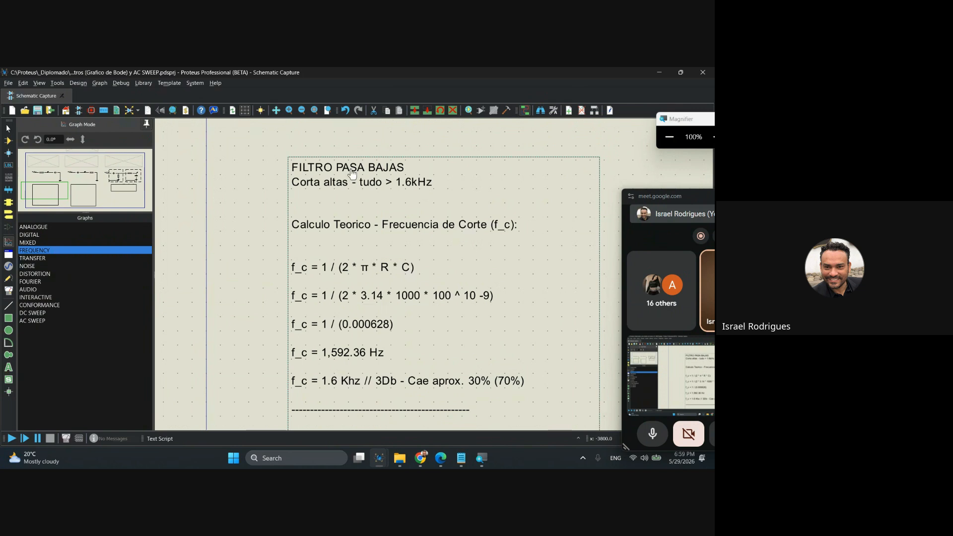
scroll(416, 174, down, 1)
middle_click(416, 175)
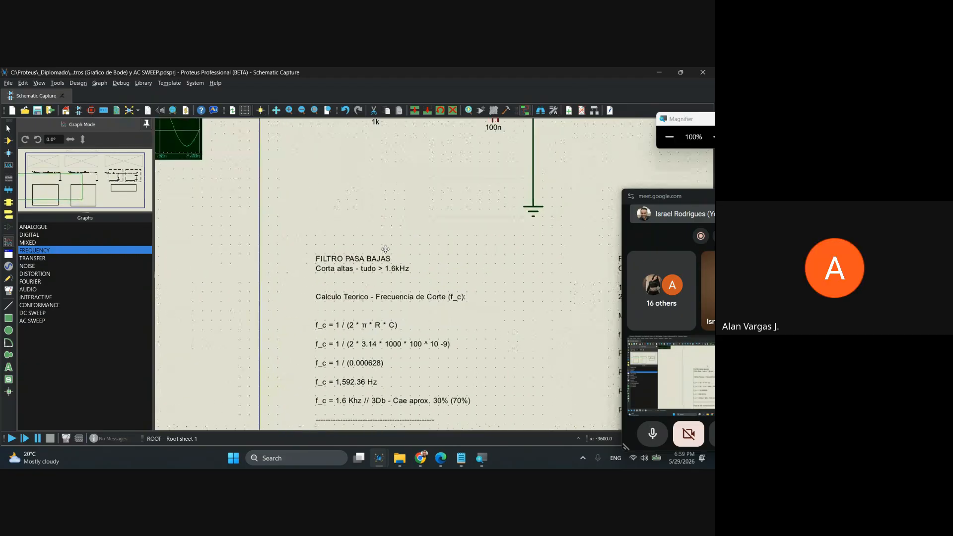
click(355, 428)
click(390, 272)
middle_click(387, 276)
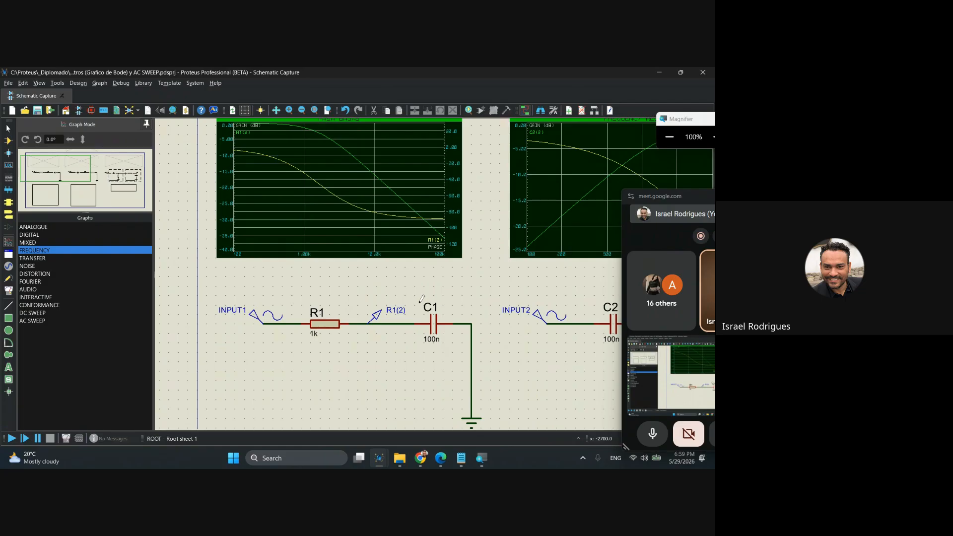
Read the cutoff frequency calculation and phase shift notes for the low-pass filter.
scroll(422, 298, down, 2)
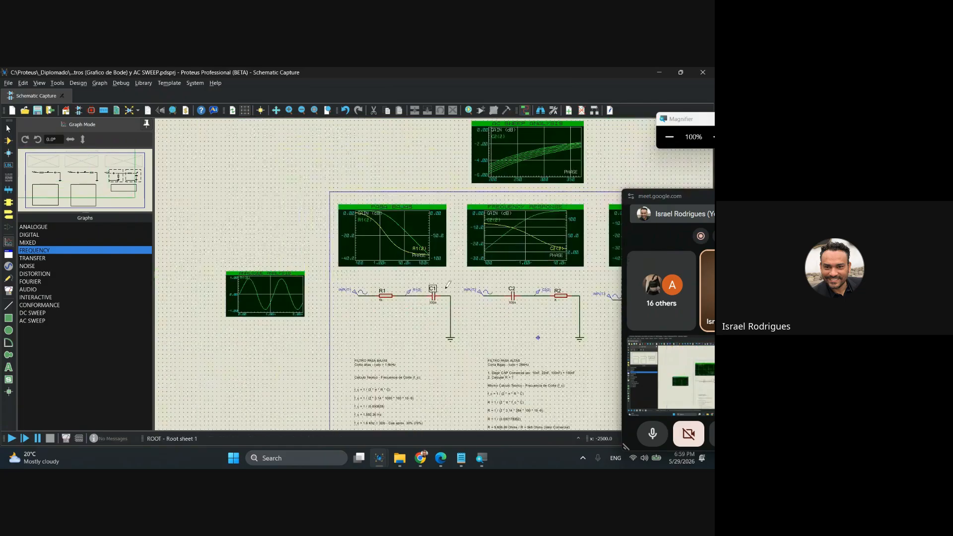
scroll(427, 268, up, 3)
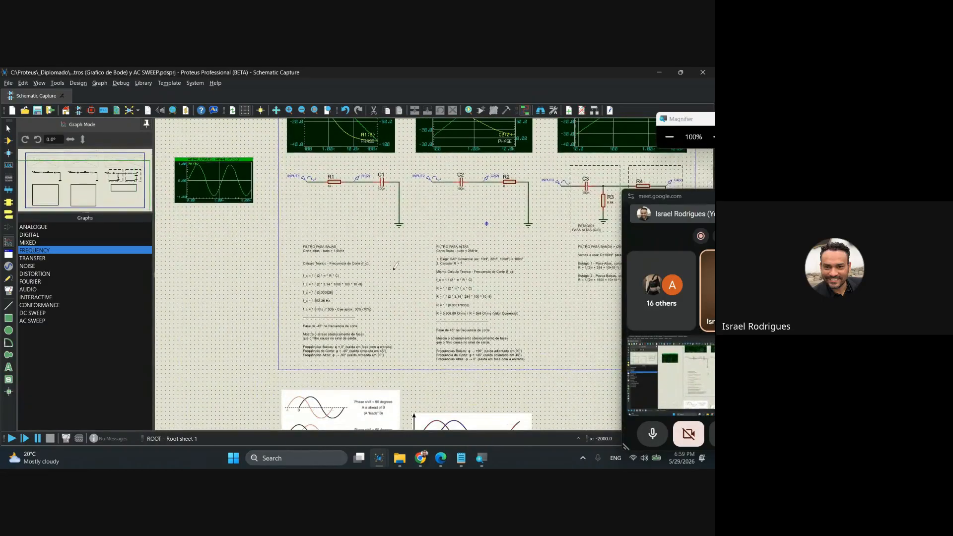
scroll(427, 265, up, 1)
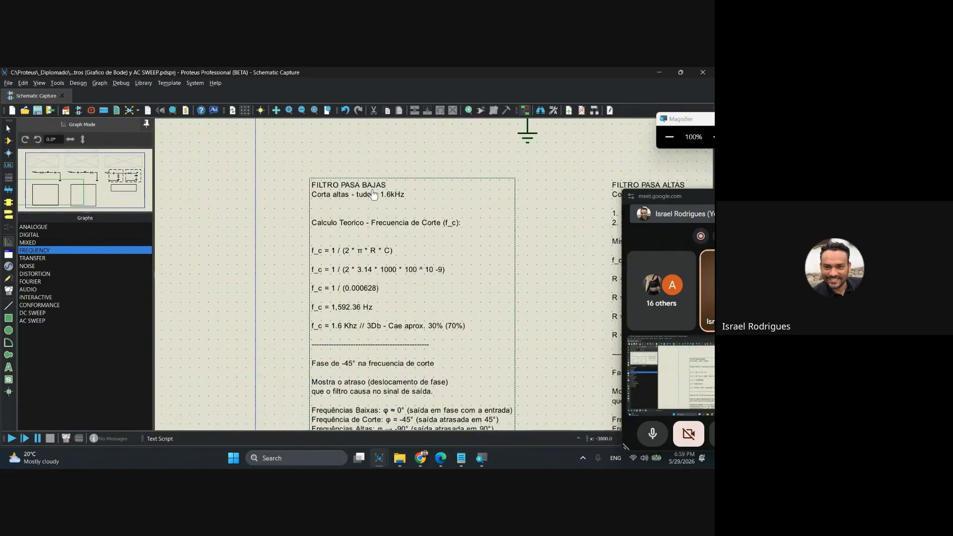
scroll(397, 323, up, 2)
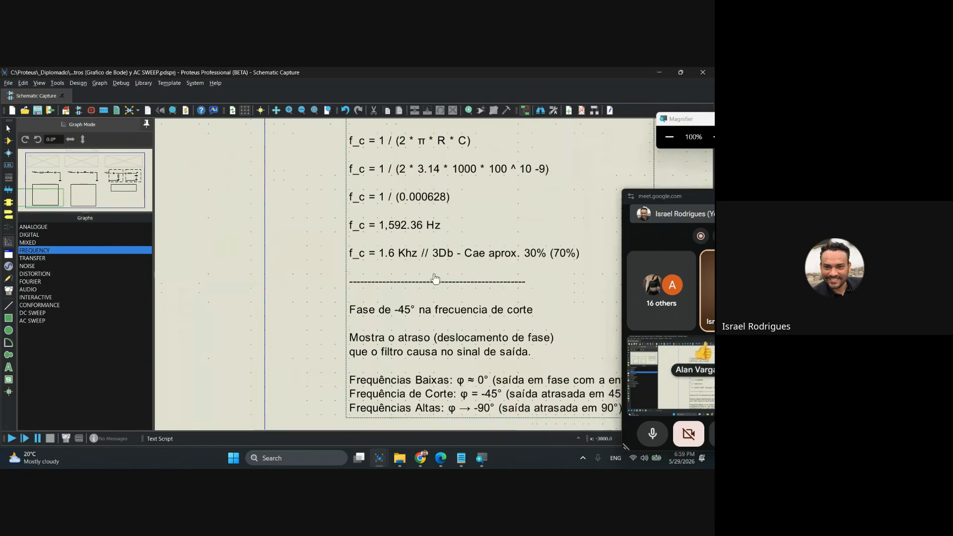
scroll(401, 324, down, 4)
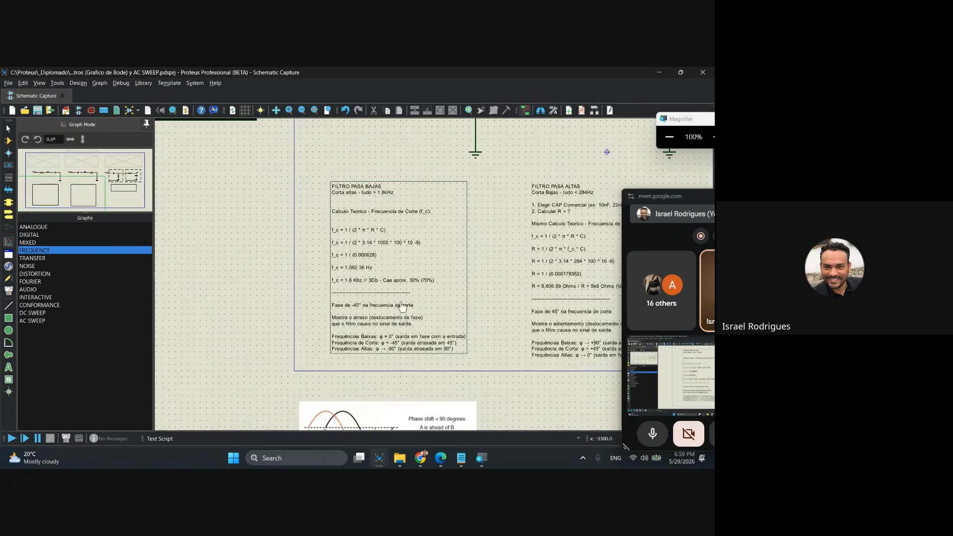
scroll(380, 308, down, 1)
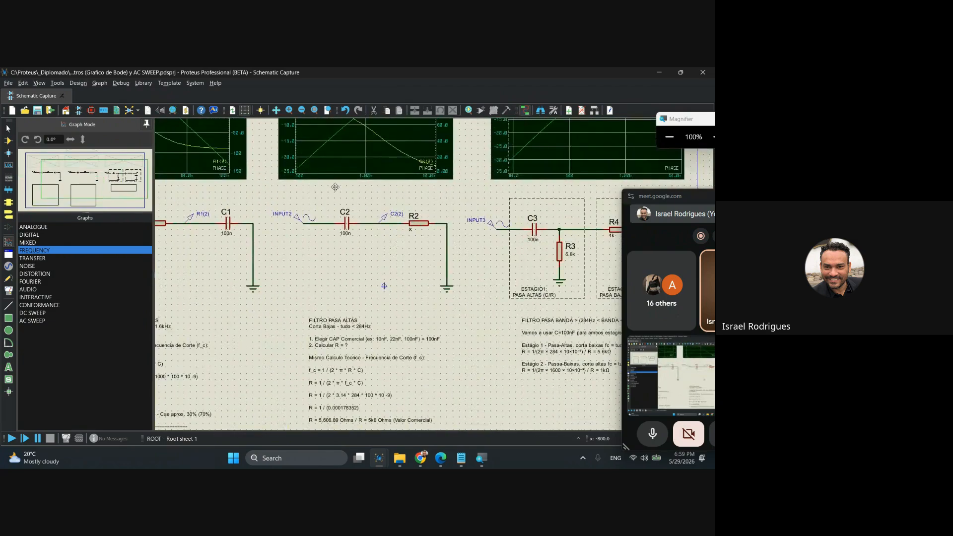
Examine the two-stage band-pass circuit fed by INPUT3, its notes and its frequency response graph.
scroll(343, 281, up, 1)
scroll(345, 282, down, 1)
scroll(479, 321, up, 1)
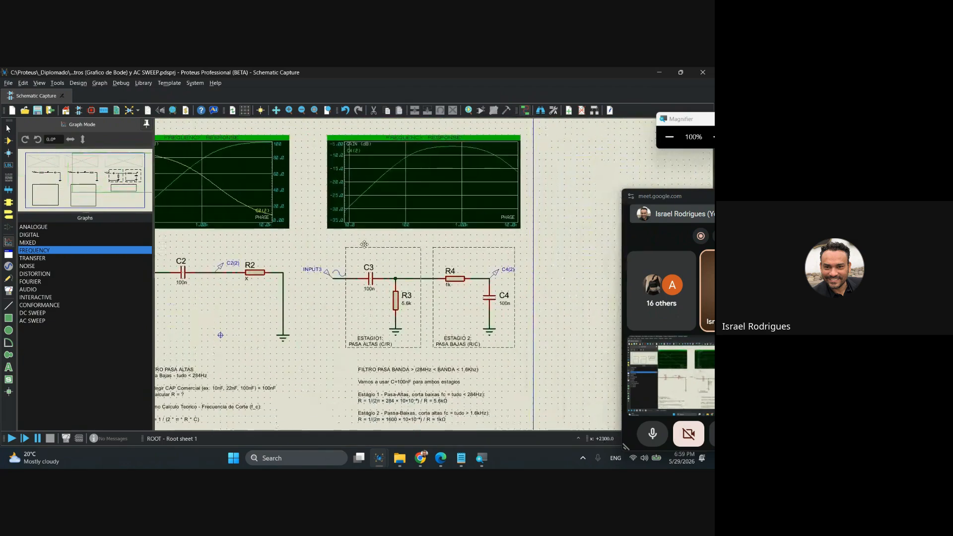
scroll(453, 304, up, 1)
scroll(393, 318, down, 1)
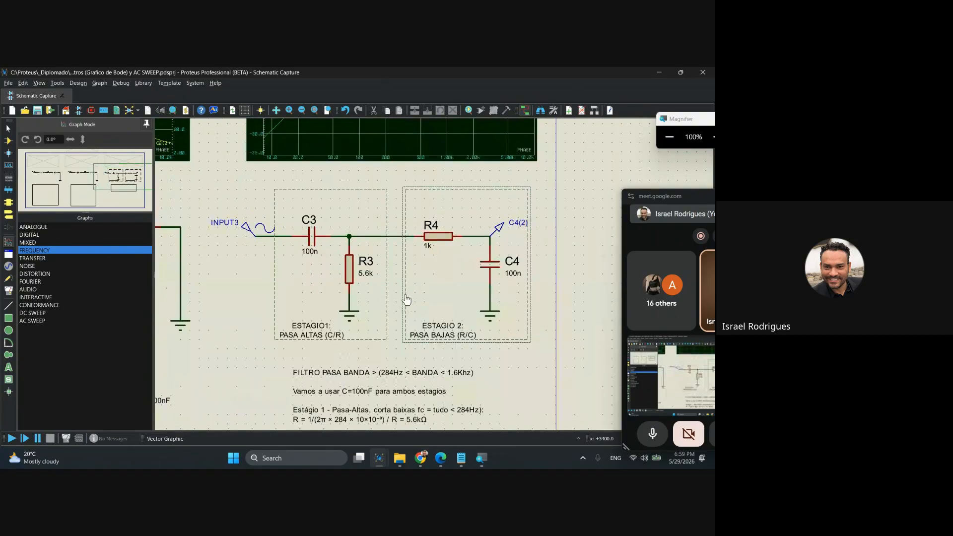
scroll(416, 324, up, 1)
drag(416, 324, 425, 351)
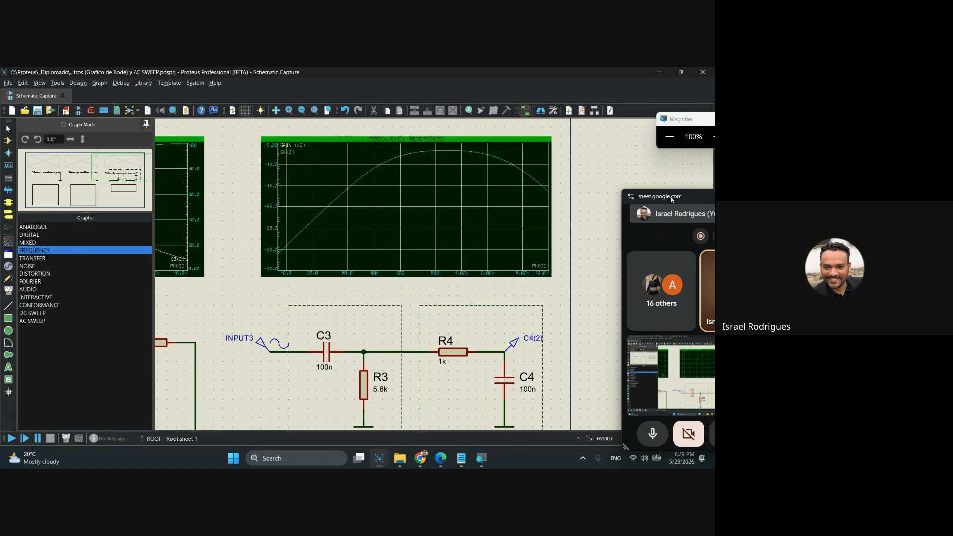
Switch to the full Google Meet call from its floating window and stop sharing the screen.
drag(665, 196, 541, 152)
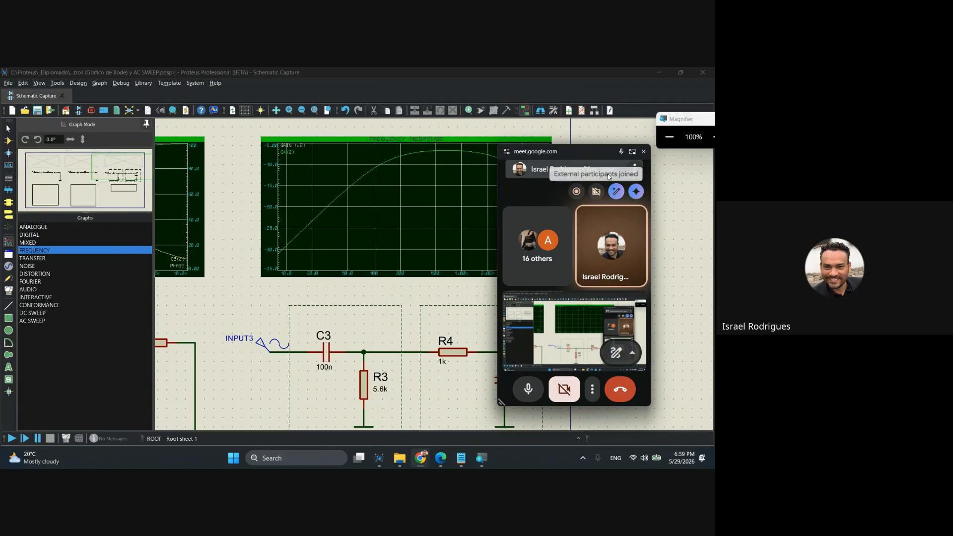
click(632, 151)
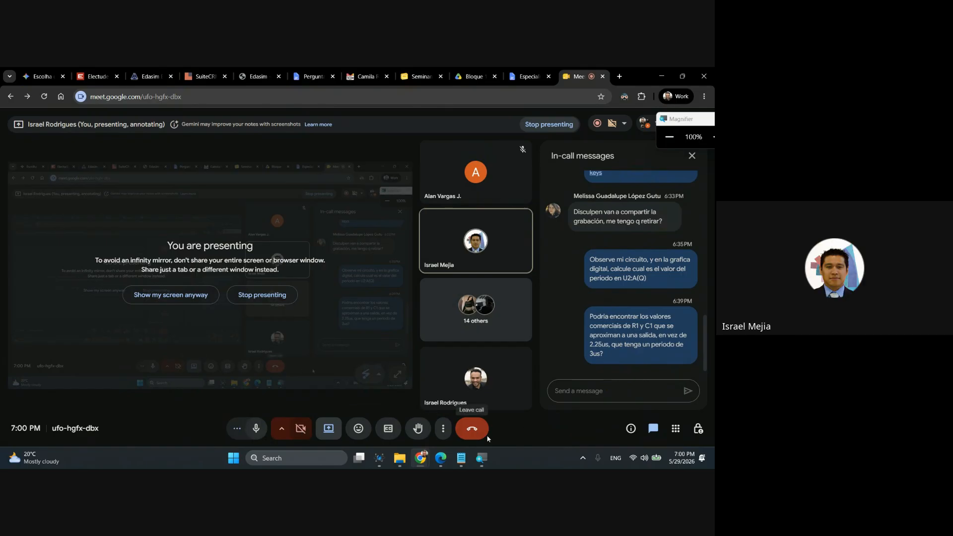
click(326, 430)
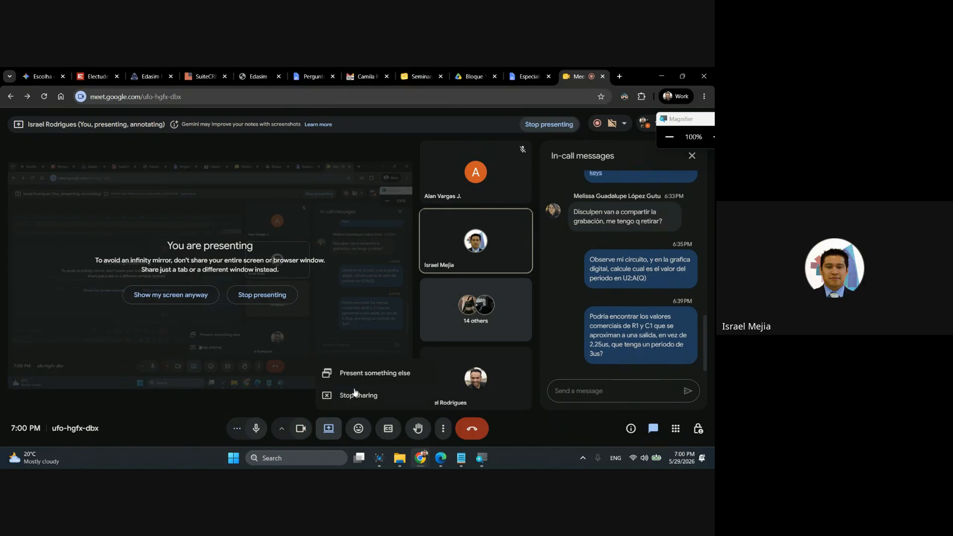
click(342, 394)
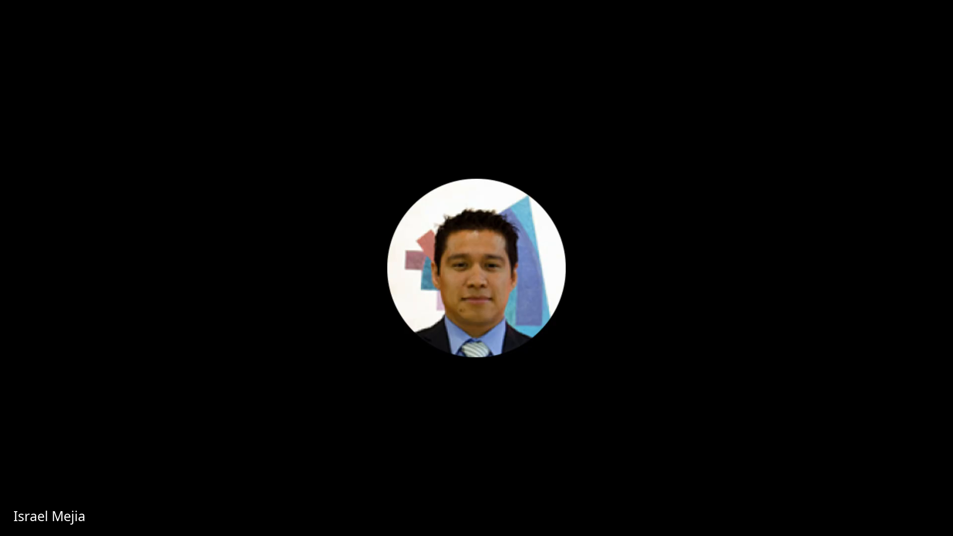